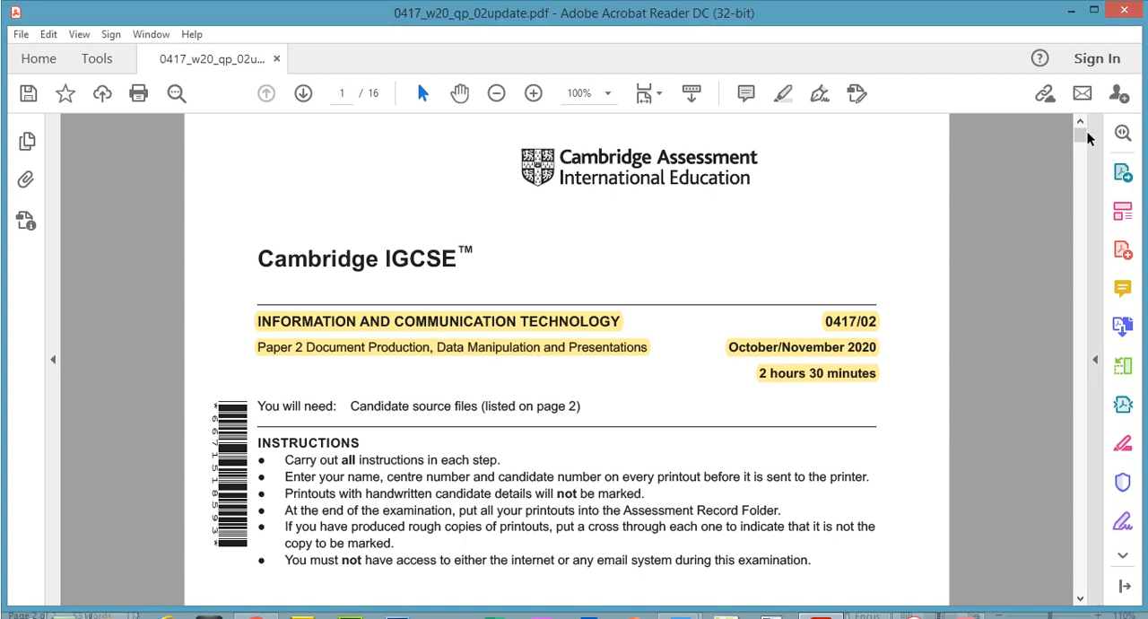
Go to Task 3 – Database on page 6 of the exam paper and look over the Access database and source files folder
{"action": "left_click_drag", "start_coordinate": [1084, 110], "coordinate": [1082, 283]}
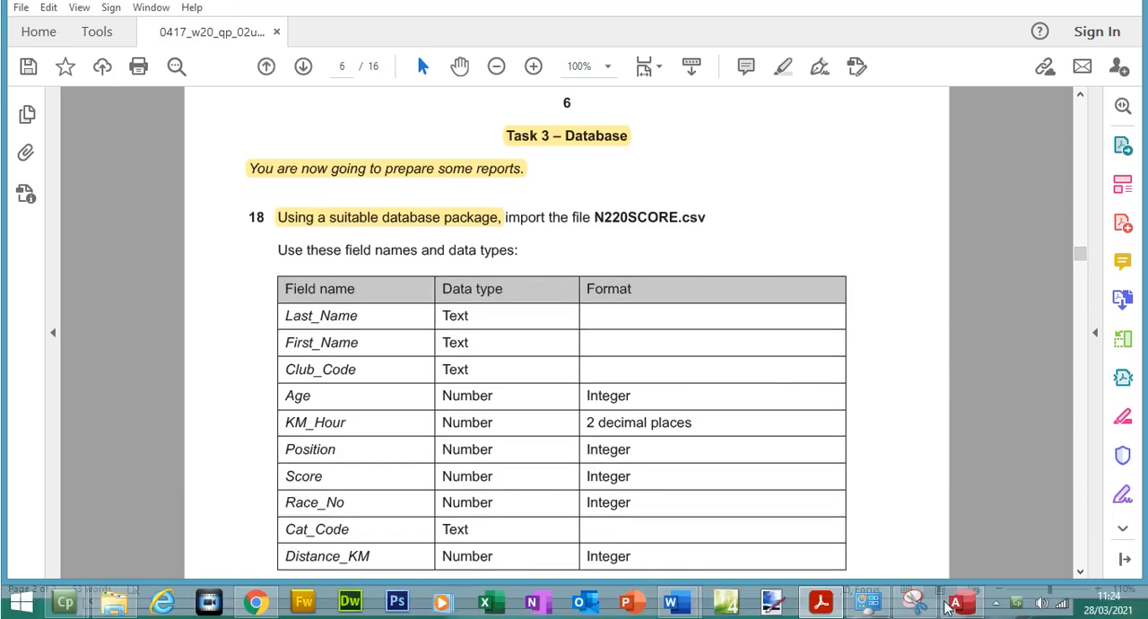
{"action": "left_click", "coordinate": [958, 604]}
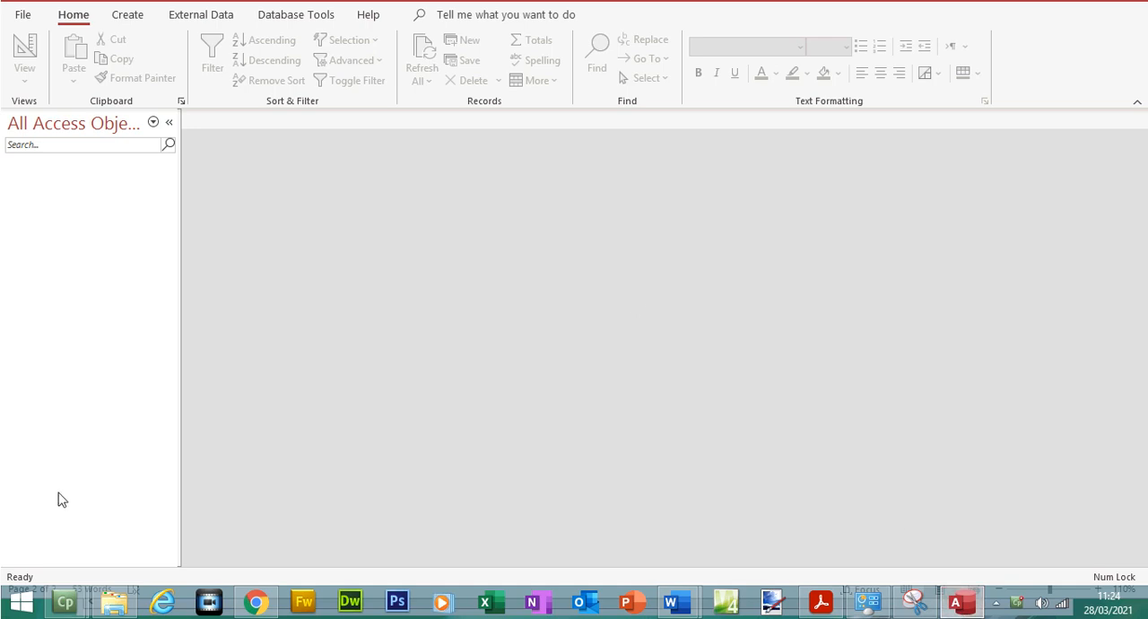
{"action": "left_click", "coordinate": [124, 608]}
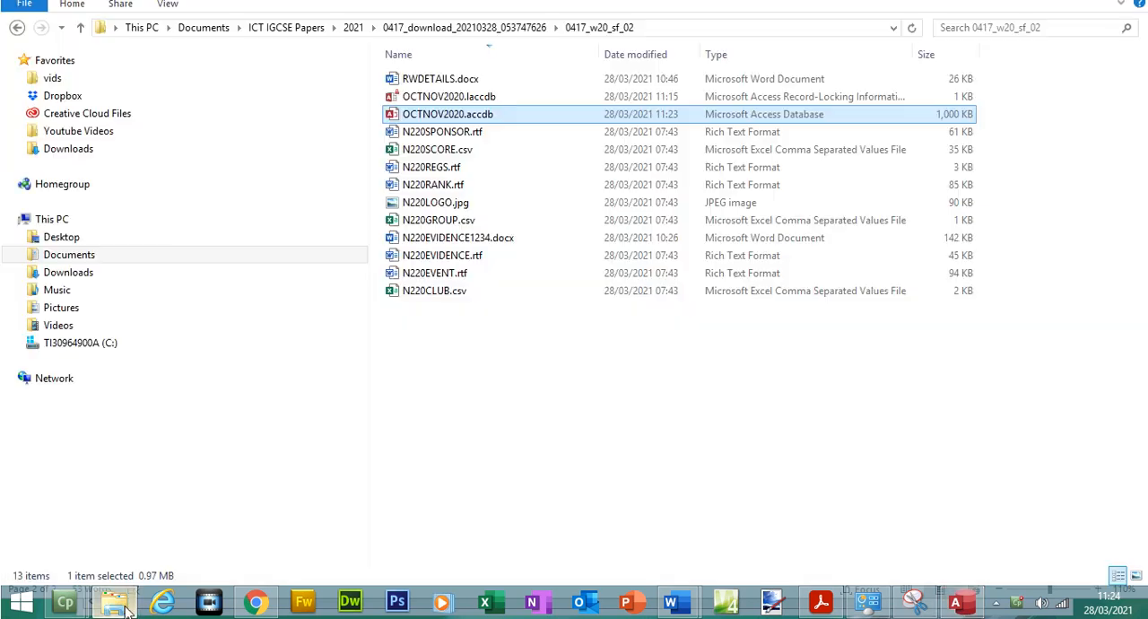
{"action": "right_click", "coordinate": [449, 369]}
{"action": "mouse_move", "coordinate": [545, 329]}
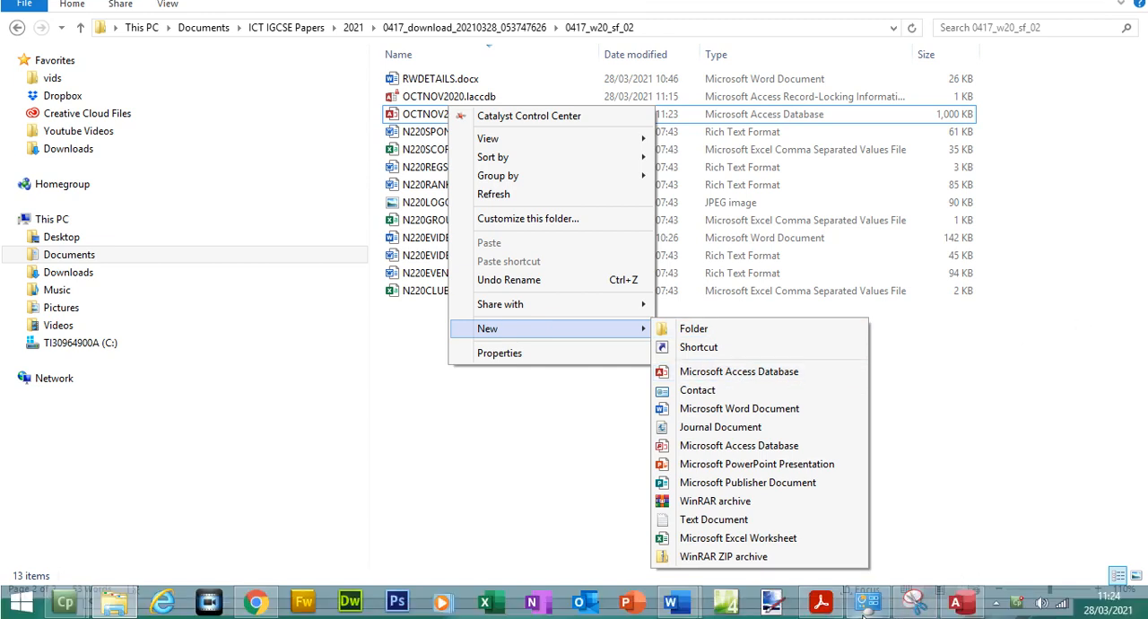
{"action": "left_click", "coordinate": [821, 603]}
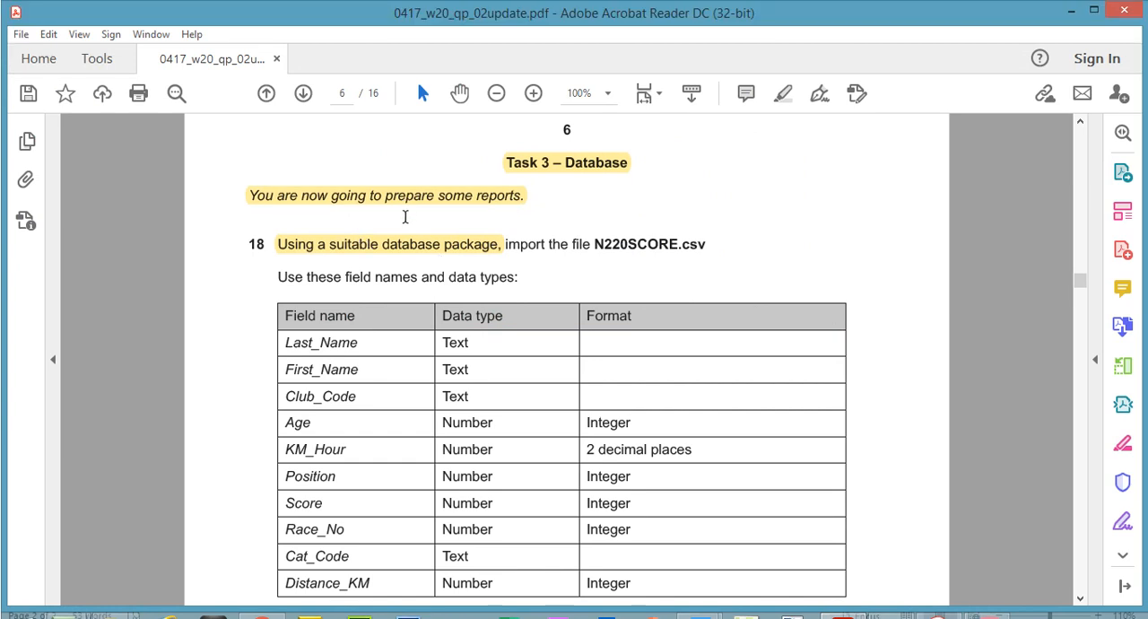
Highlight the phrase "field names and data types:" in question 18 of the exam paper
{"action": "left_click", "coordinate": [391, 255]}
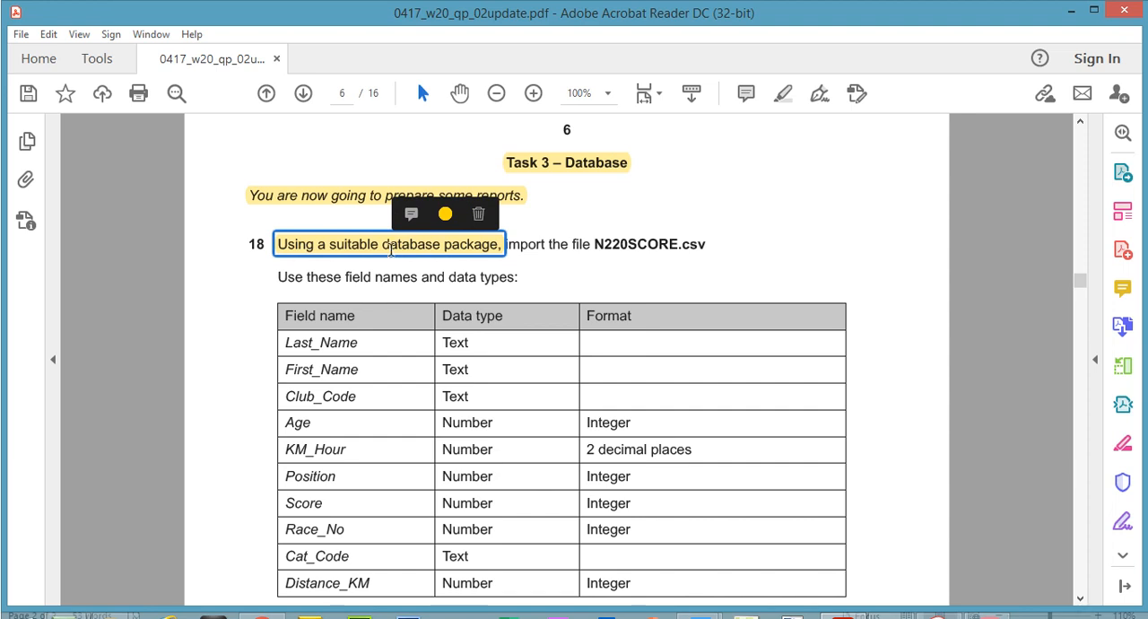
{"action": "left_click", "coordinate": [609, 240]}
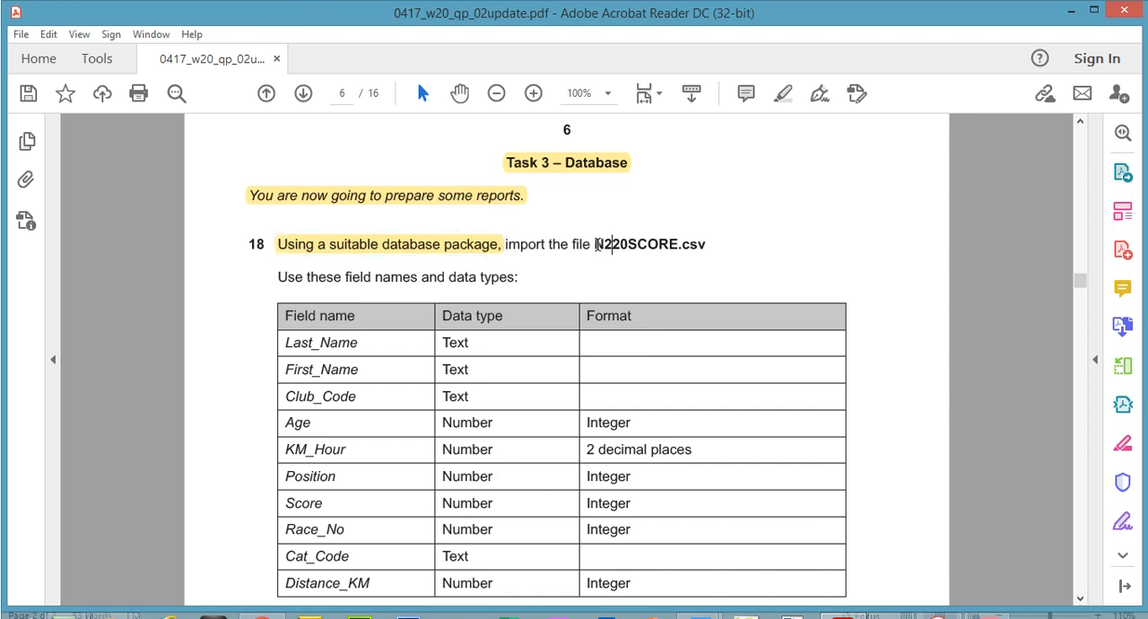
{"action": "left_click_drag", "start_coordinate": [596, 244], "coordinate": [709, 245]}
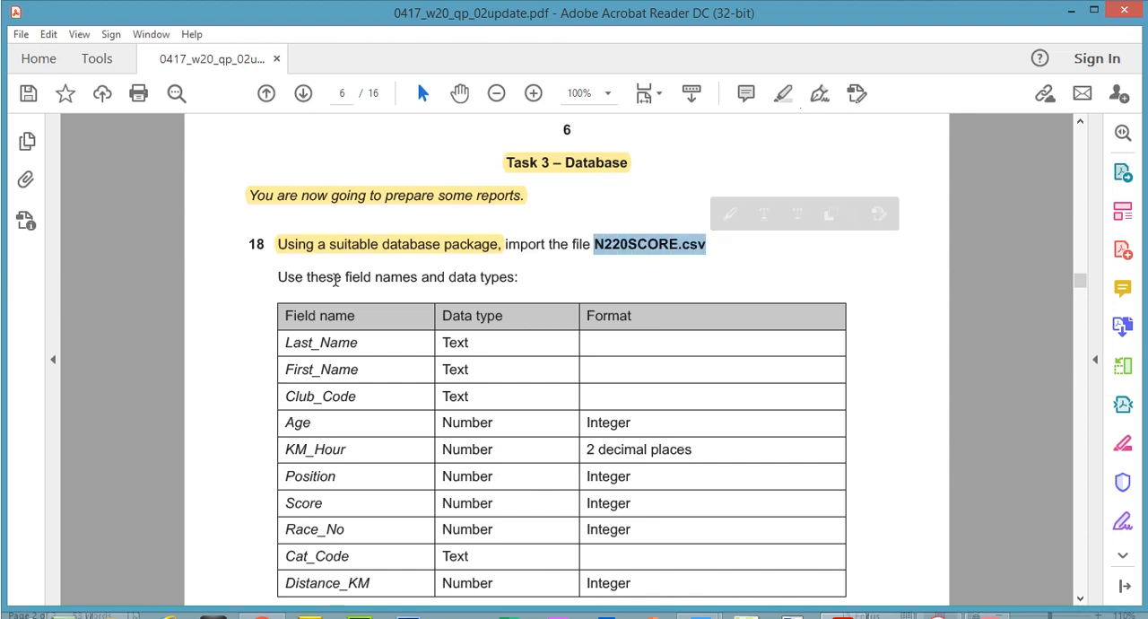
{"action": "left_click_drag", "start_coordinate": [346, 278], "coordinate": [534, 278]}
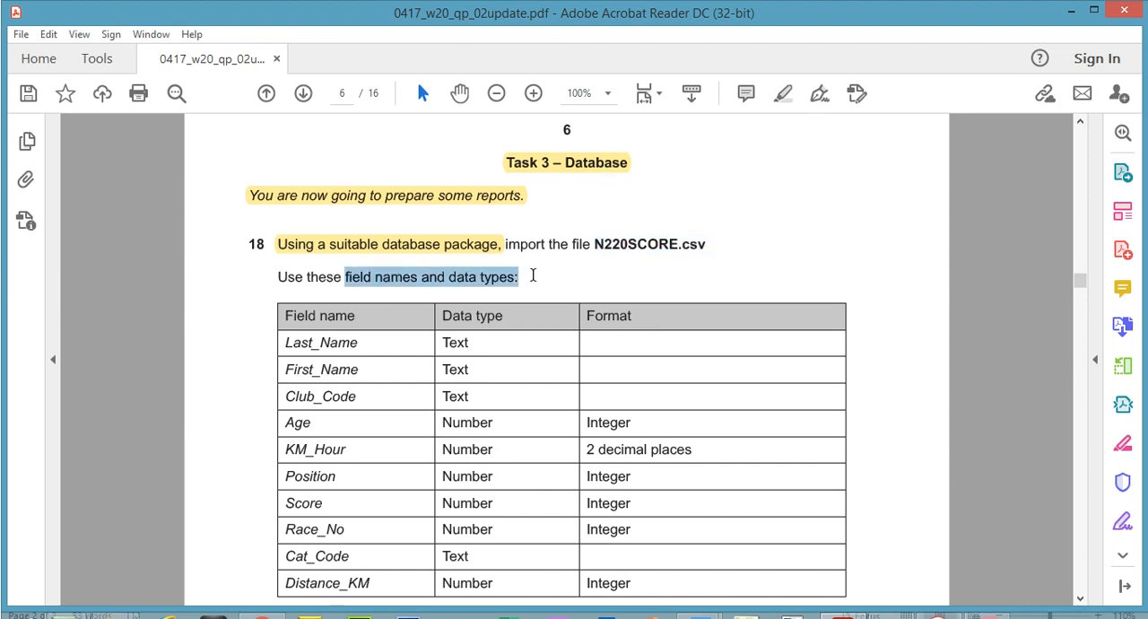
{"action": "left_click", "coordinate": [786, 93]}
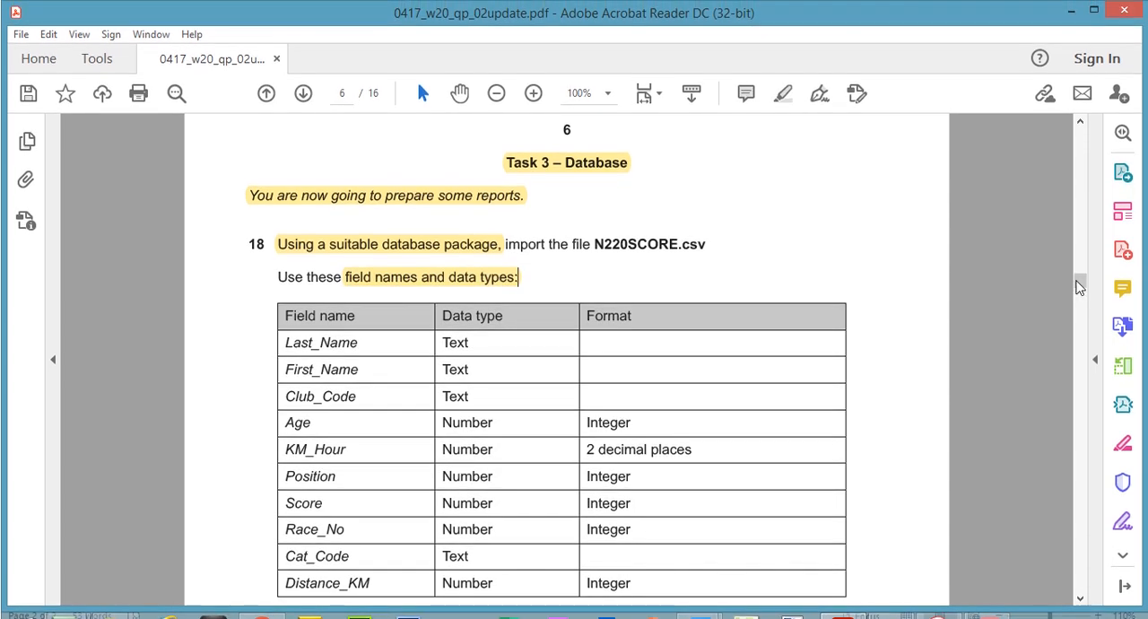
Highlight the KM_Hour row, including Number and 2 decimal places, in the question 18 field table
{"action": "scroll", "coordinate": [1080, 285], "scroll_direction": "down", "scroll_amount": 1}
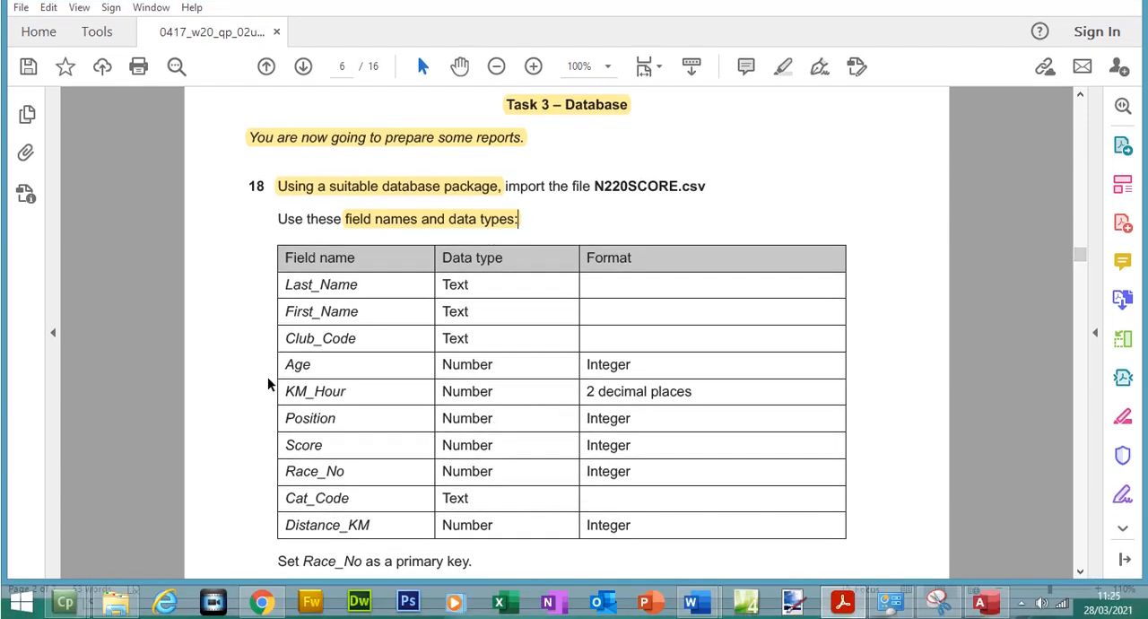
{"action": "left_click_drag", "start_coordinate": [287, 418], "coordinate": [689, 398]}
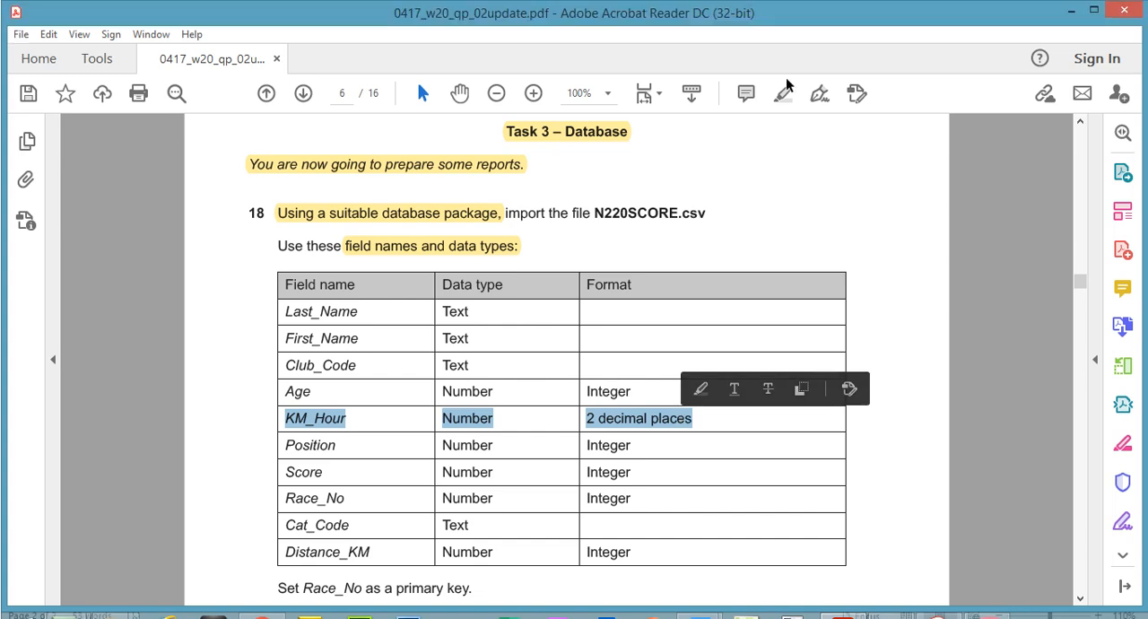
{"action": "left_click", "coordinate": [783, 66]}
{"action": "left_click", "coordinate": [478, 425]}
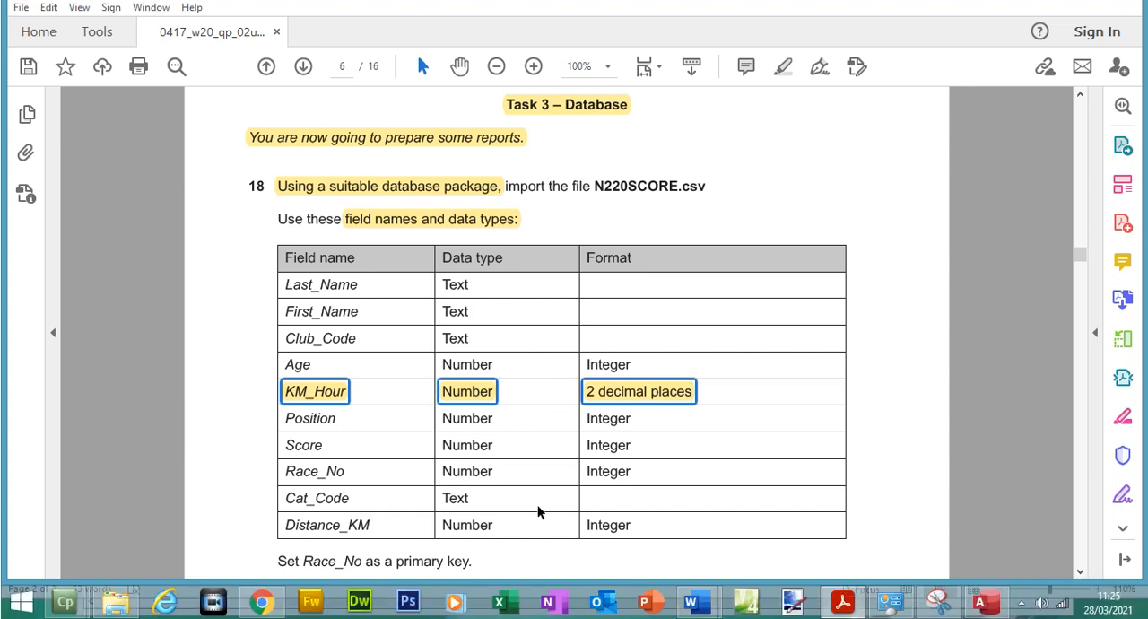
Highlight Race_No in the primary key instruction below the field table
{"action": "left_click_drag", "start_coordinate": [303, 560], "coordinate": [363, 560]}
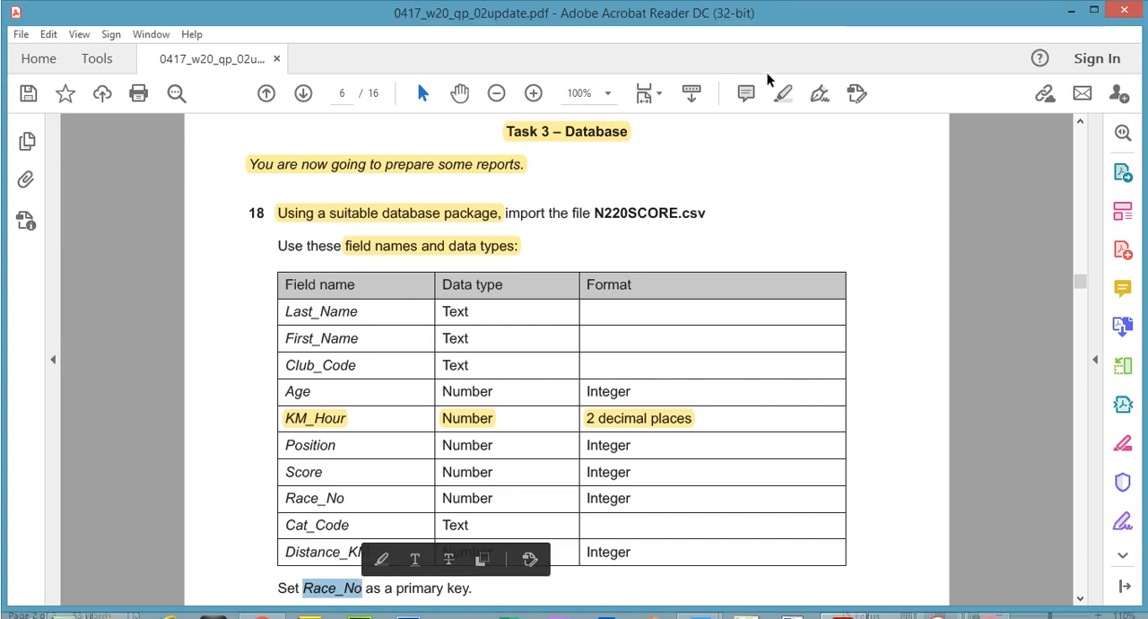
{"action": "left_click", "coordinate": [782, 92]}
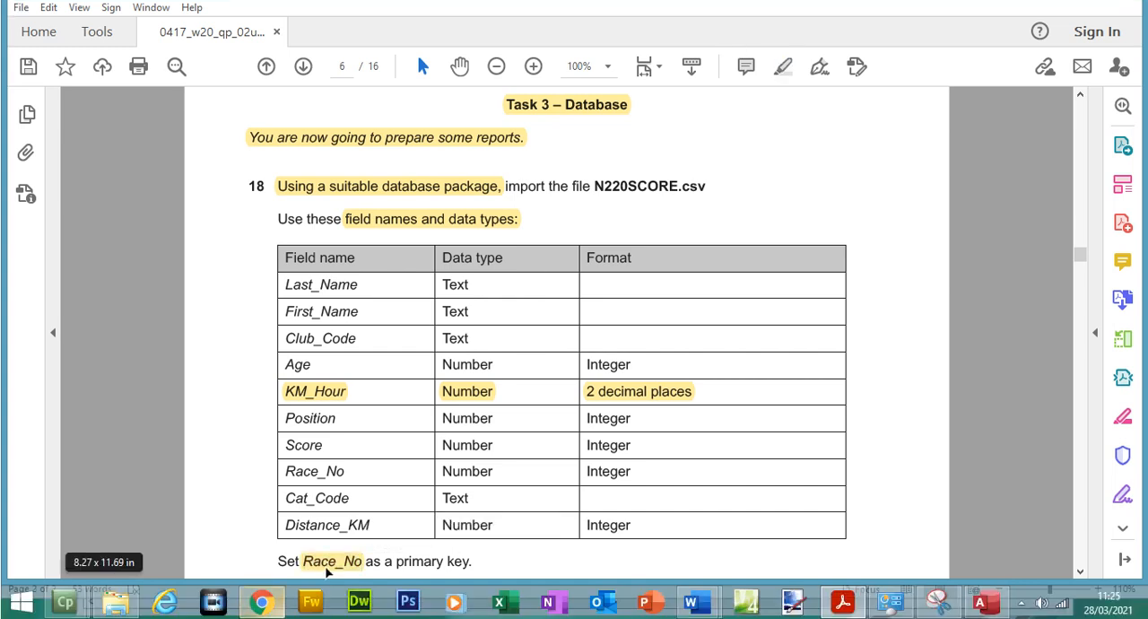
{"action": "left_click", "coordinate": [328, 562]}
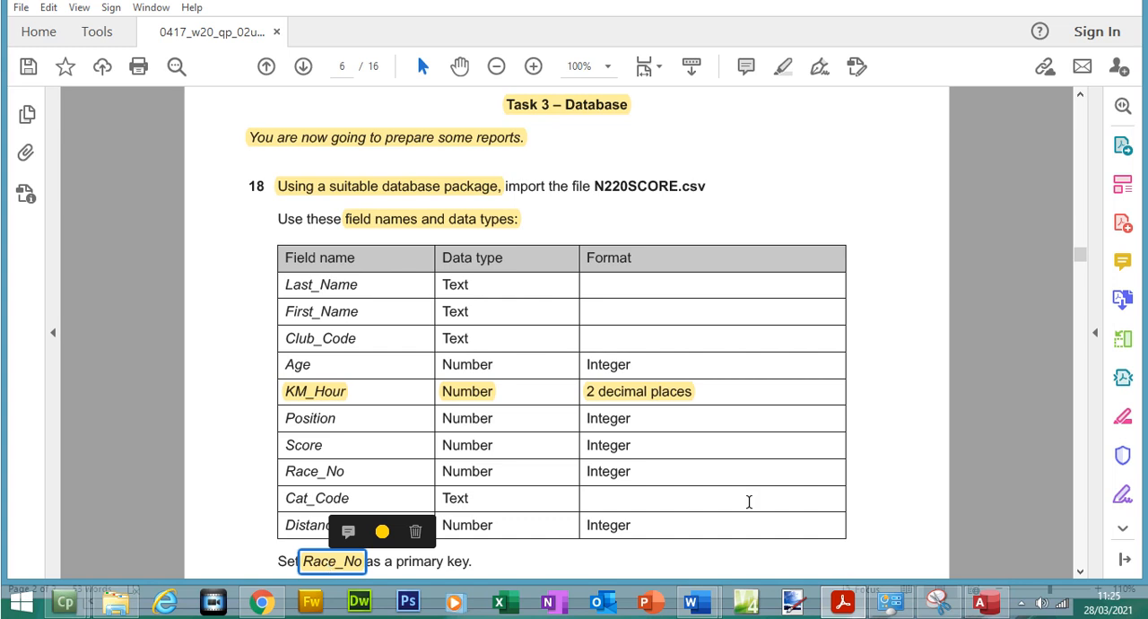
Switch to the OCTNOV2020 database in Access and start a text file import of N220SCORE.csv into a new table
{"action": "left_click", "coordinate": [991, 606]}
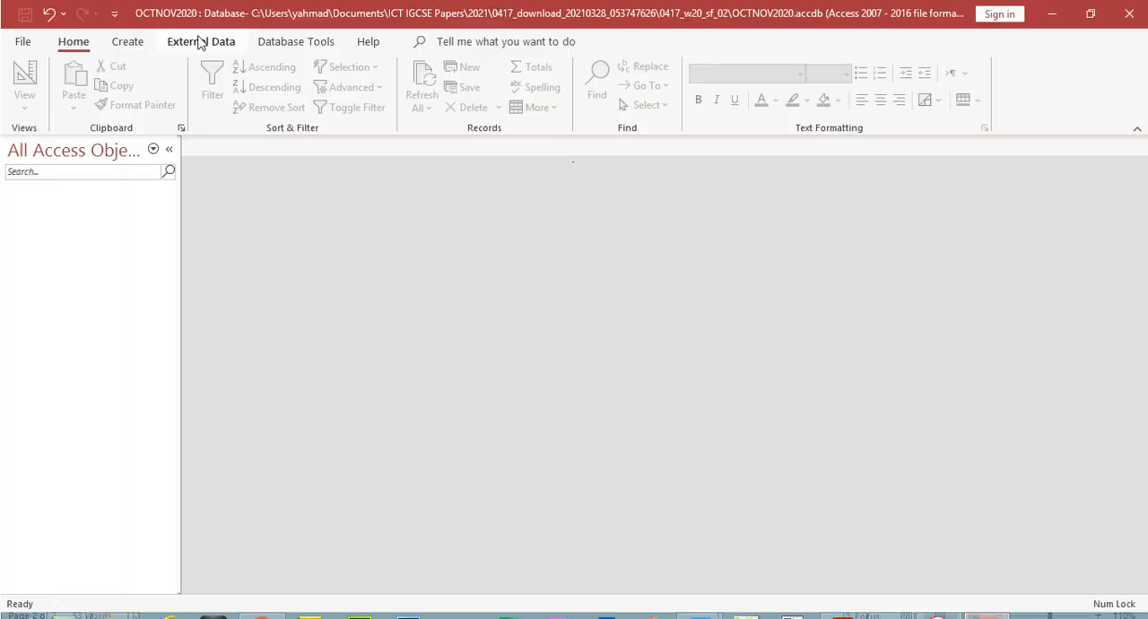
{"action": "left_click", "coordinate": [199, 43]}
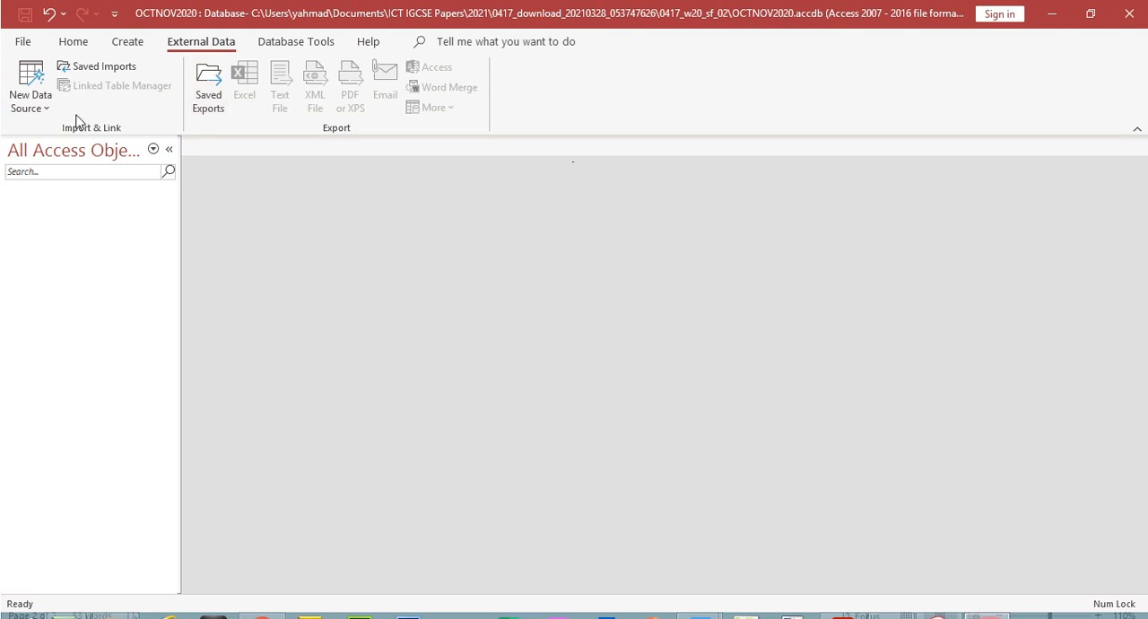
{"action": "left_click", "coordinate": [39, 114]}
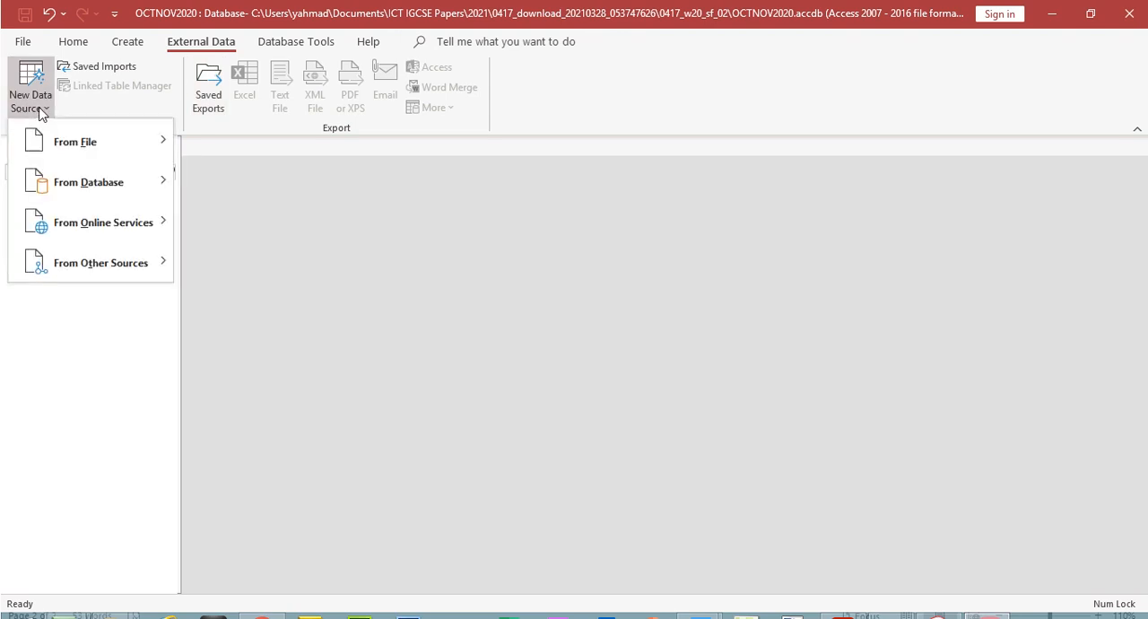
{"action": "mouse_move", "coordinate": [87, 141]}
{"action": "left_click", "coordinate": [269, 268]}
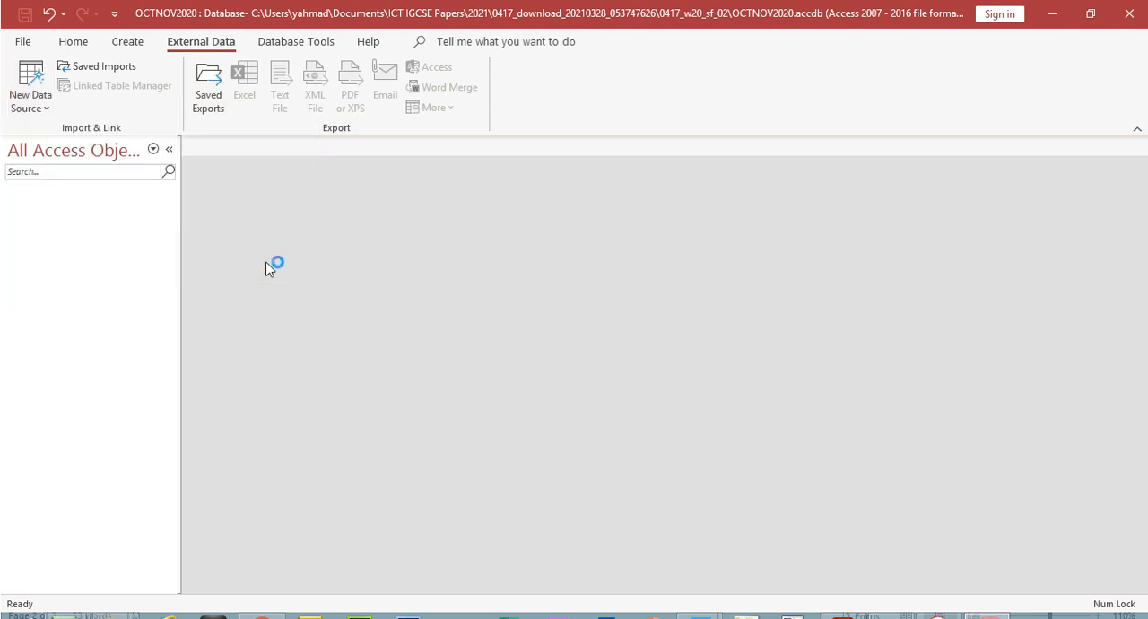
{"action": "left_click", "coordinate": [820, 199]}
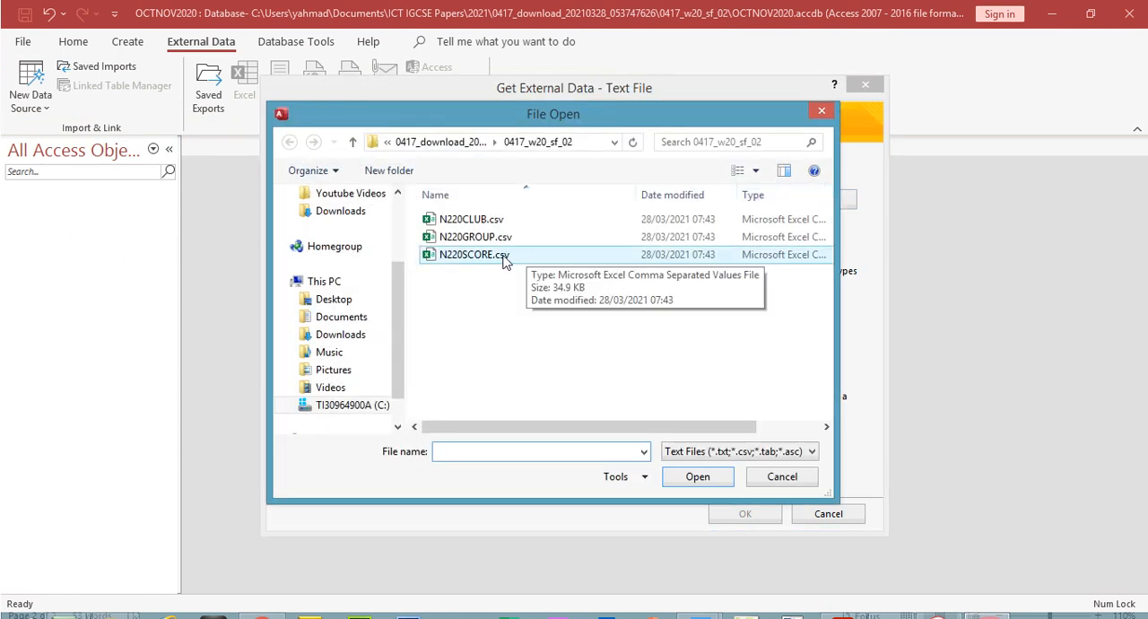
{"action": "left_click", "coordinate": [482, 260]}
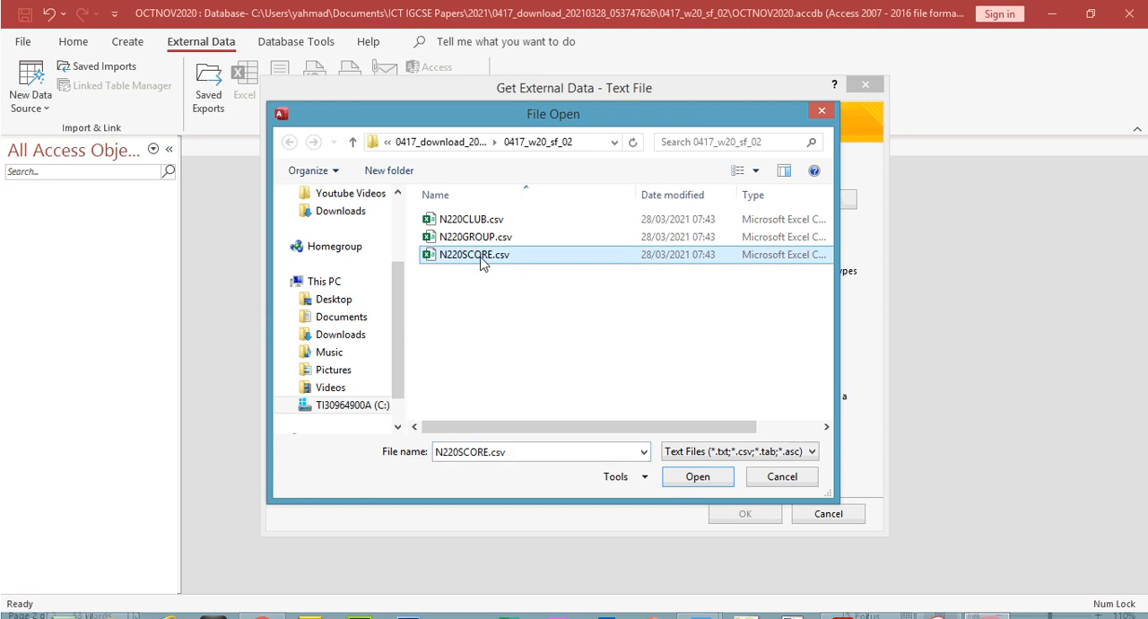
{"action": "left_click", "coordinate": [482, 257]}
{"action": "double_click", "coordinate": [437, 258]}
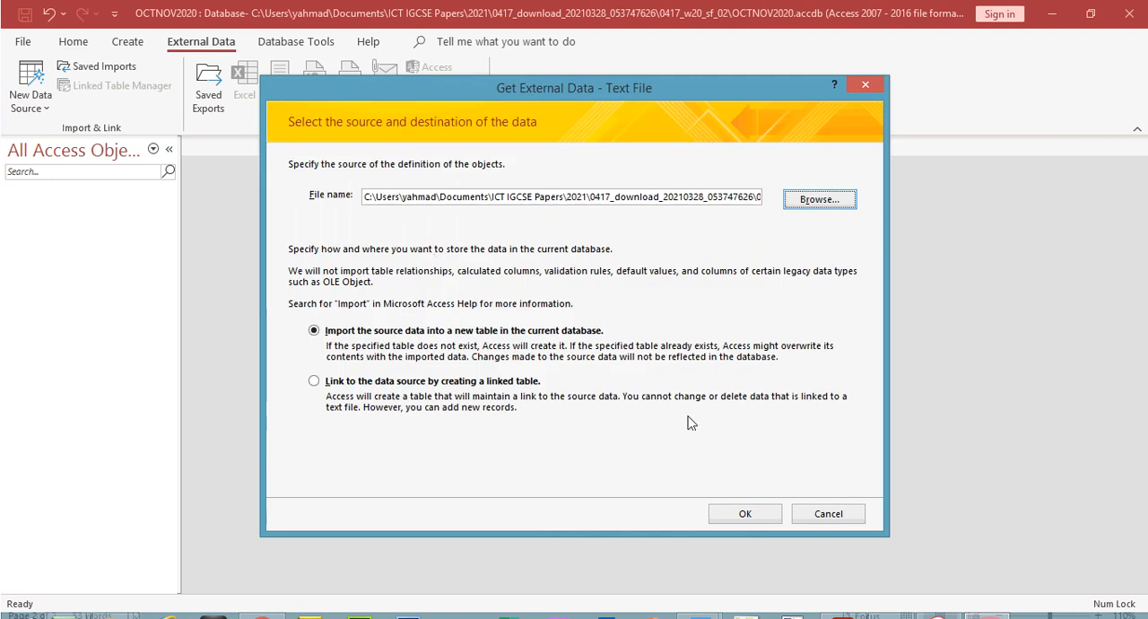
{"action": "left_click", "coordinate": [744, 513]}
Set the first row of the comma-delimited data as field names and open the advanced import specification
{"action": "left_click", "coordinate": [758, 454]}
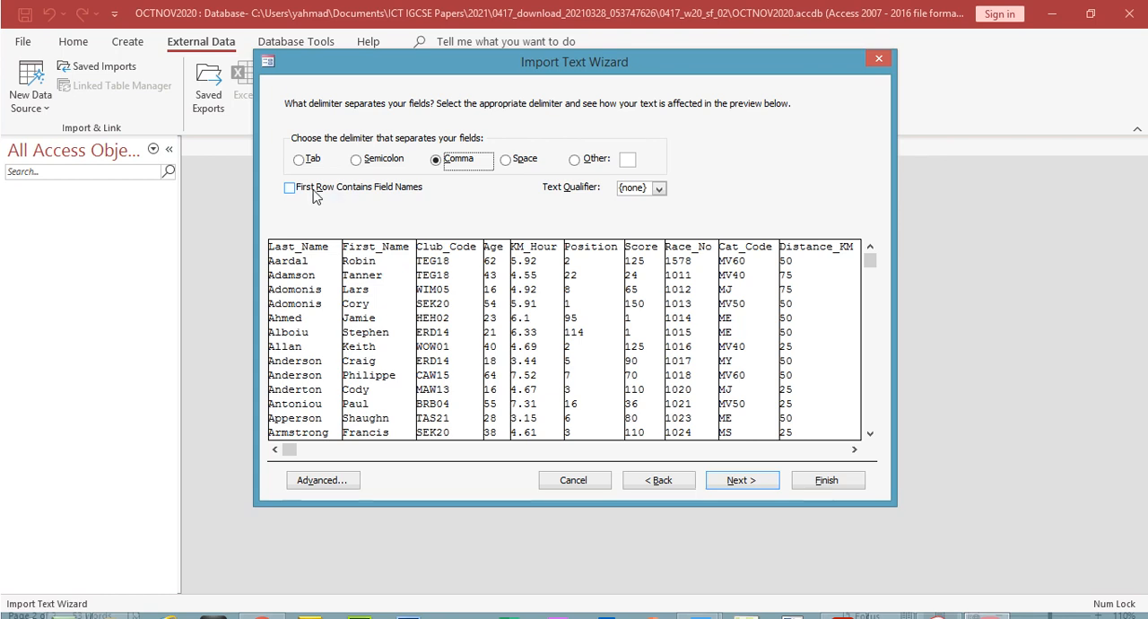
{"action": "left_click", "coordinate": [291, 187]}
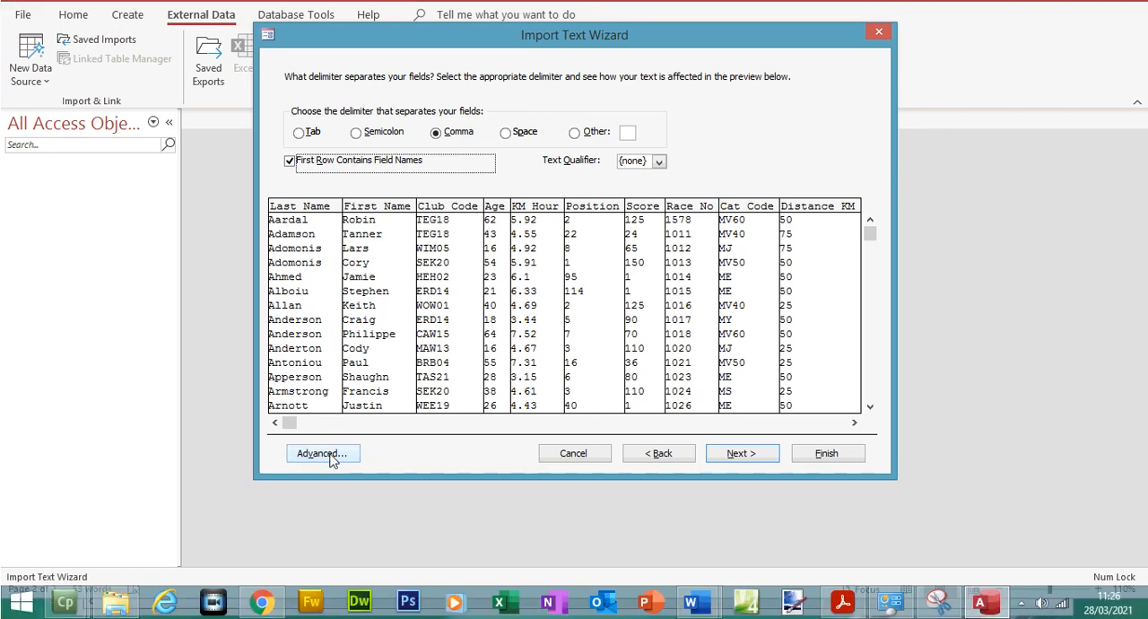
{"action": "left_click", "coordinate": [330, 454]}
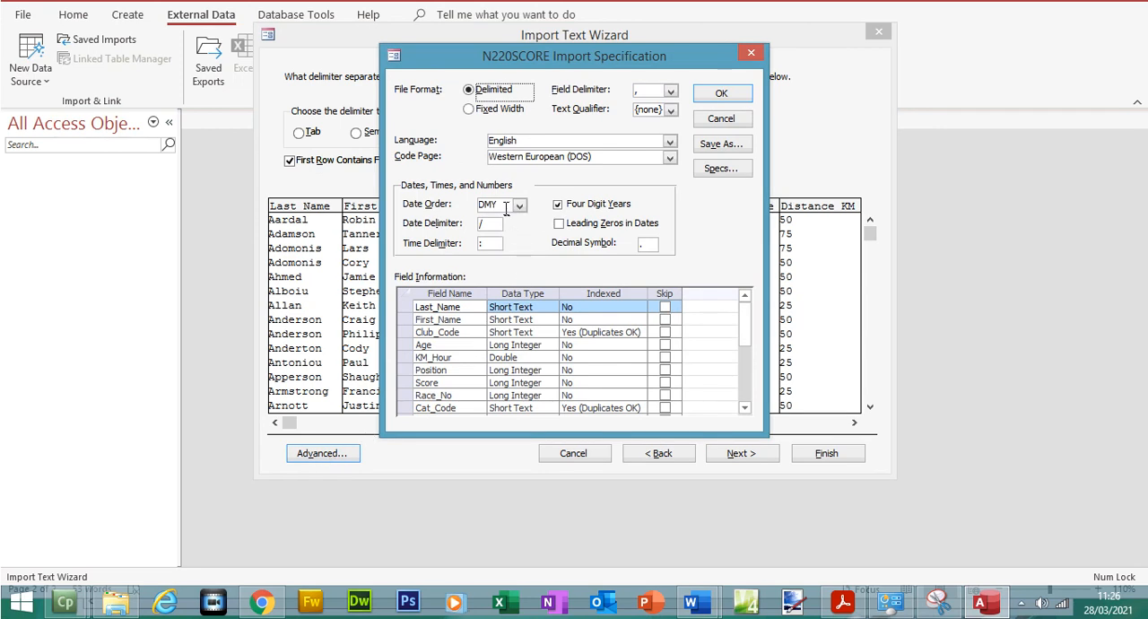
Check the data types of First_Name, Club_Code, Age and KM_Hour in the import specification against the exam paper's field table
{"action": "left_click", "coordinate": [508, 319]}
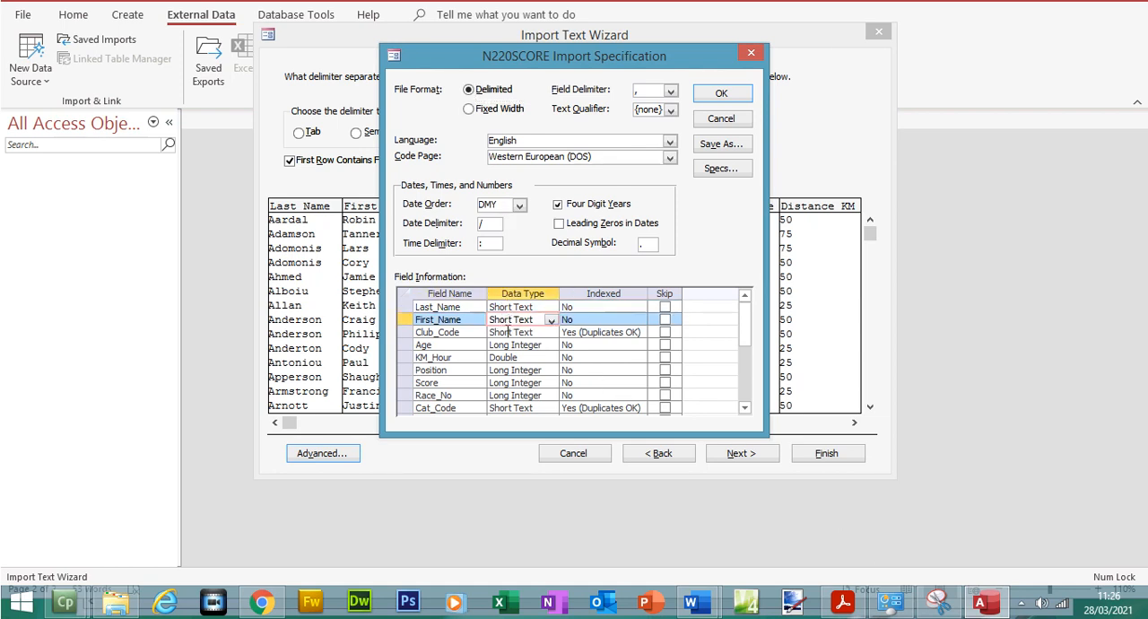
{"action": "left_click", "coordinate": [507, 332]}
{"action": "left_click", "coordinate": [841, 603]}
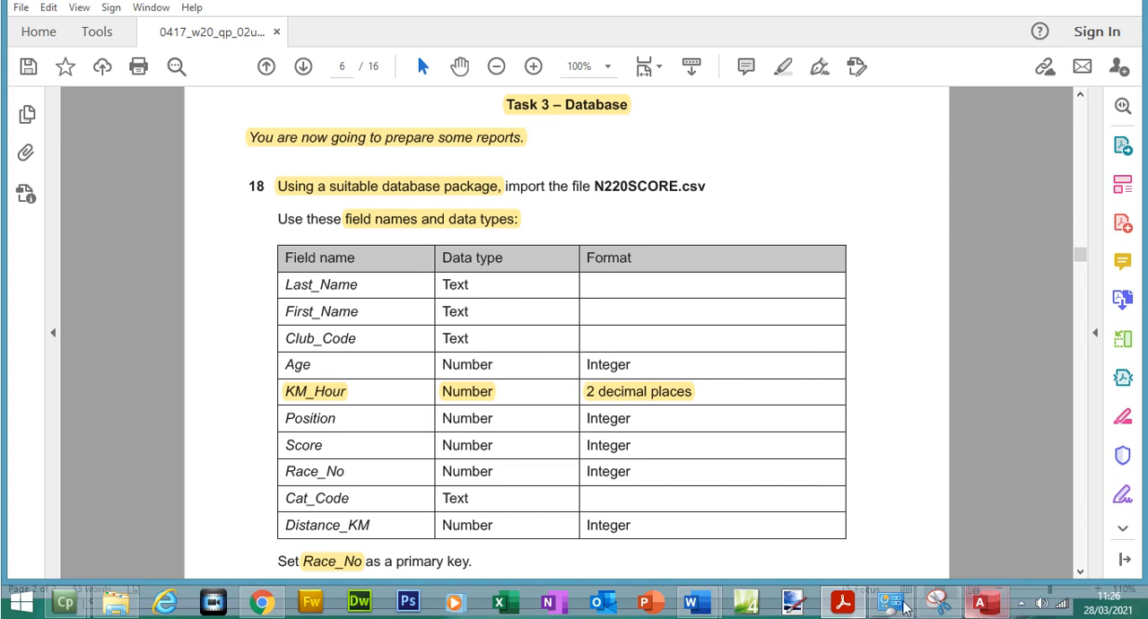
{"action": "left_click", "coordinate": [983, 603]}
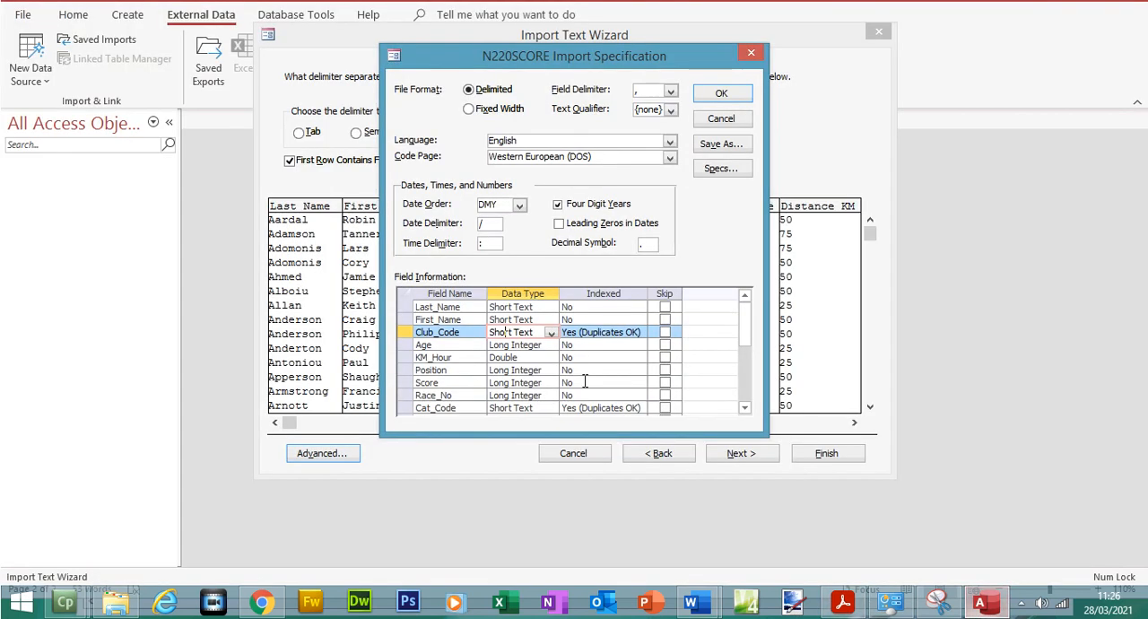
{"action": "left_click", "coordinate": [507, 346]}
{"action": "left_click", "coordinate": [504, 357]}
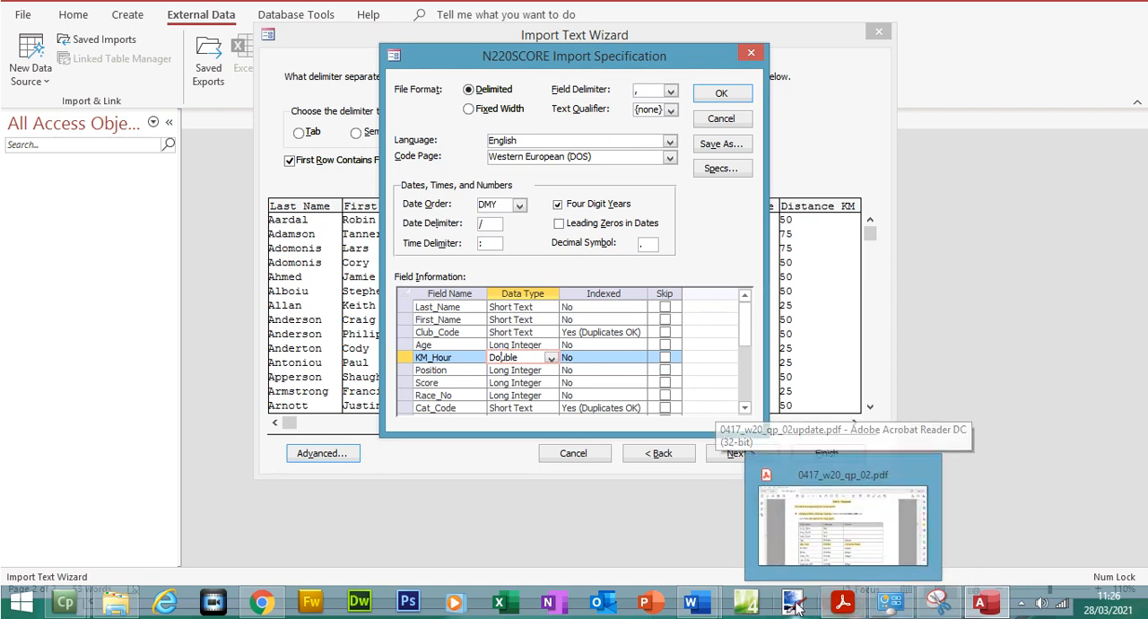
{"action": "left_click", "coordinate": [843, 525]}
{"action": "left_click", "coordinate": [462, 391]}
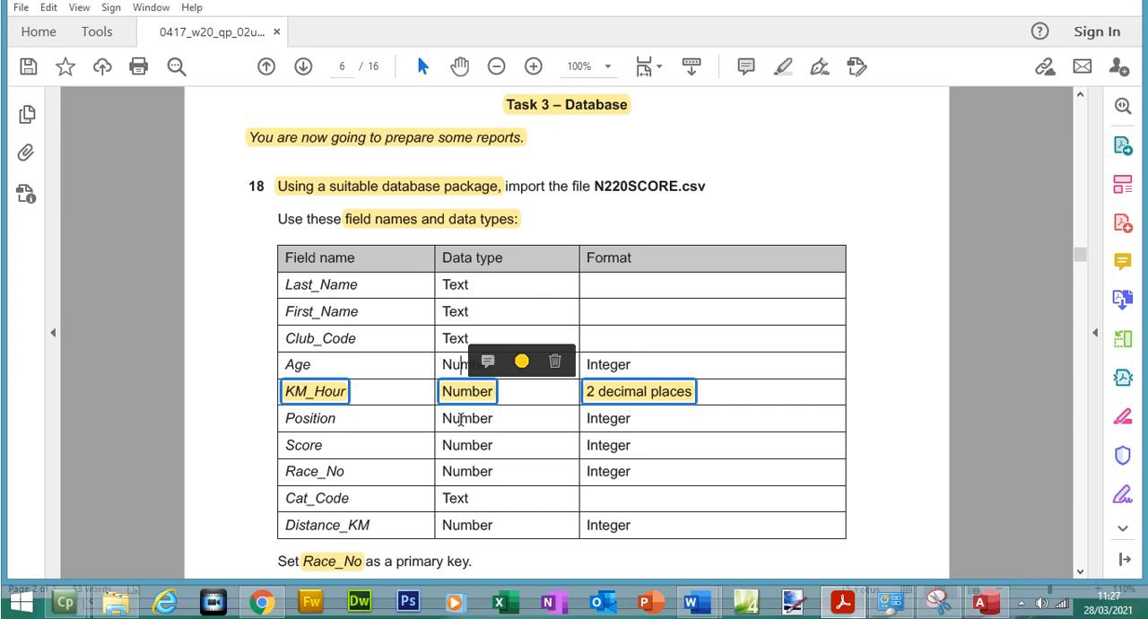
{"action": "left_click", "coordinate": [460, 421]}
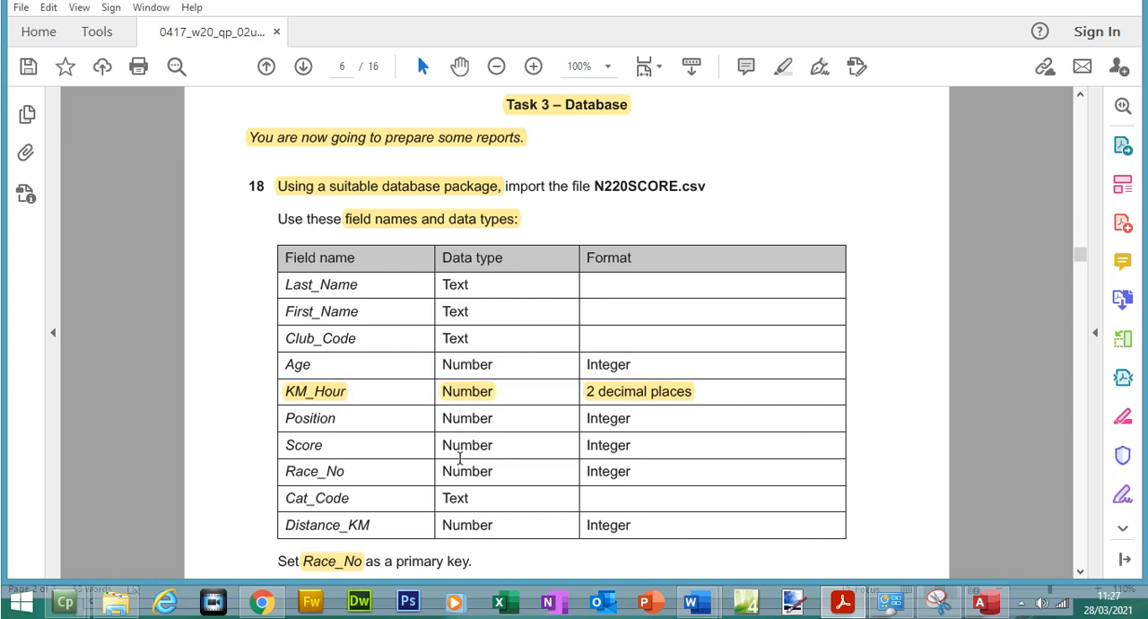
Return to the import specification in Access and check the data types of the remaining fields, from Position to Distance_KM
{"action": "left_click", "coordinate": [984, 600]}
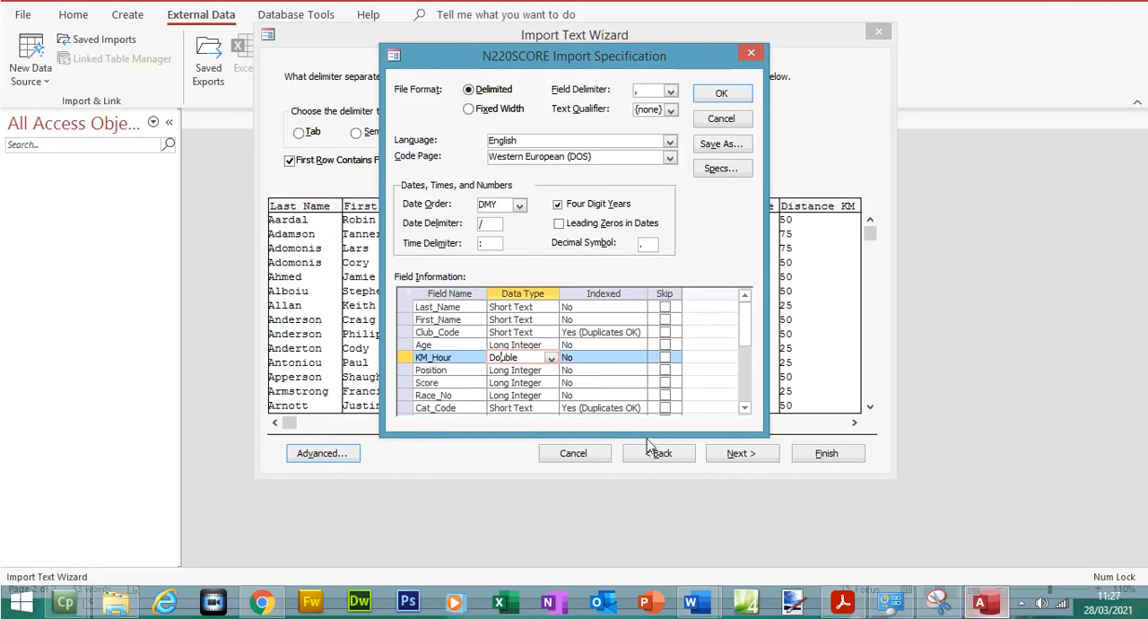
{"action": "left_click", "coordinate": [516, 369]}
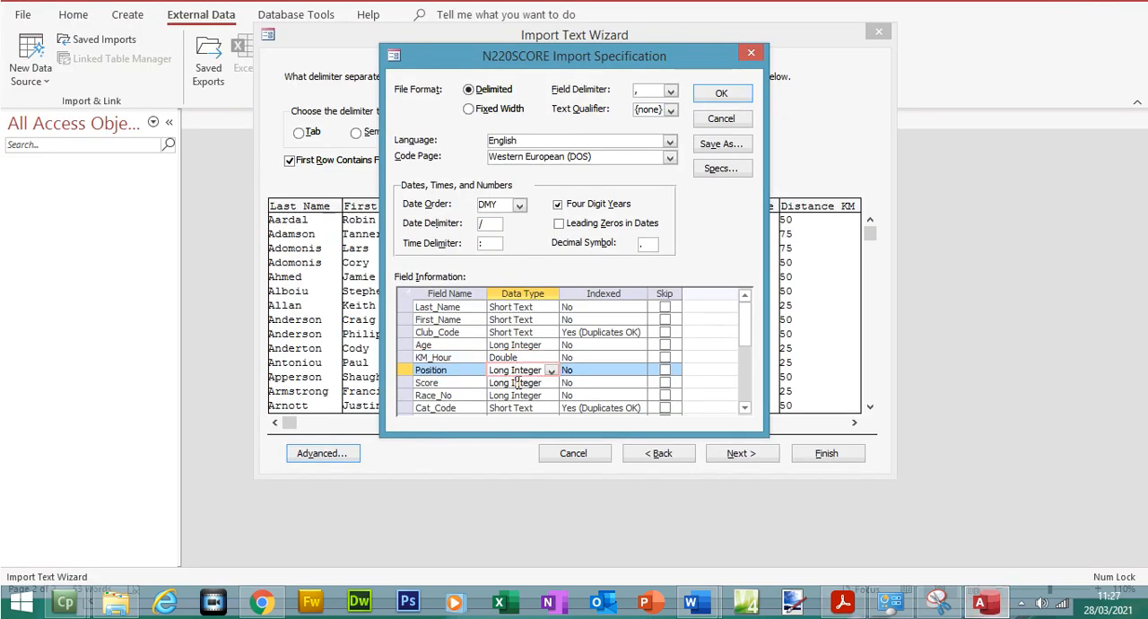
{"action": "left_click", "coordinate": [517, 382]}
{"action": "left_click", "coordinate": [518, 395]}
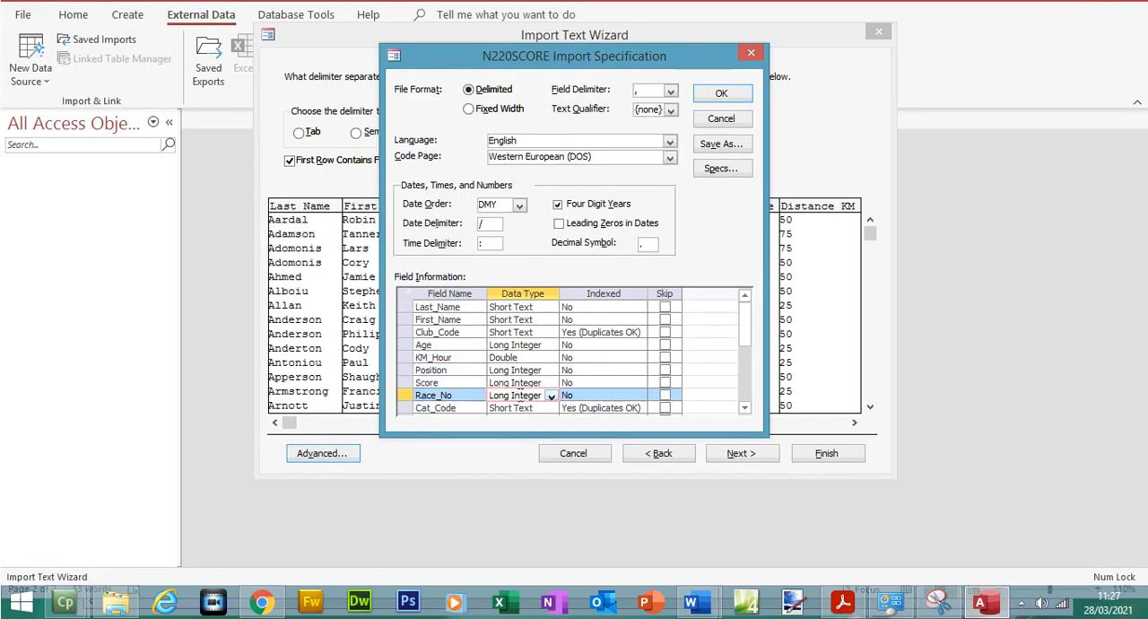
{"action": "left_click", "coordinate": [745, 407]}
{"action": "left_click", "coordinate": [745, 408]}
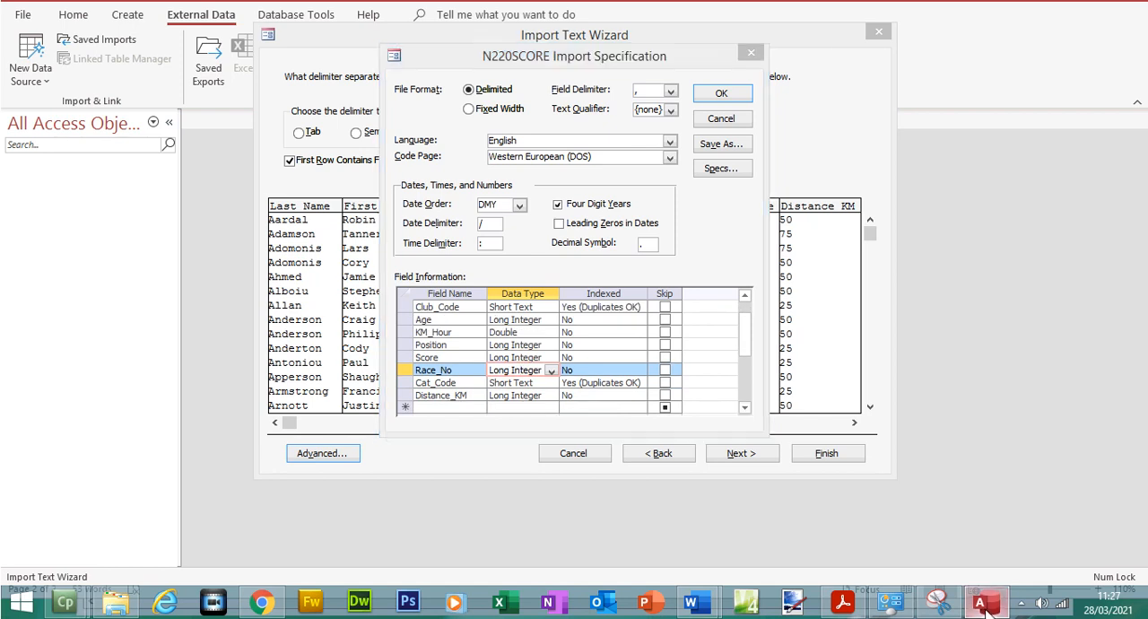
Recheck the Distance_KM and KM_Hour data types against the exam paper's field table and accept the import specification
{"action": "left_click", "coordinate": [842, 603]}
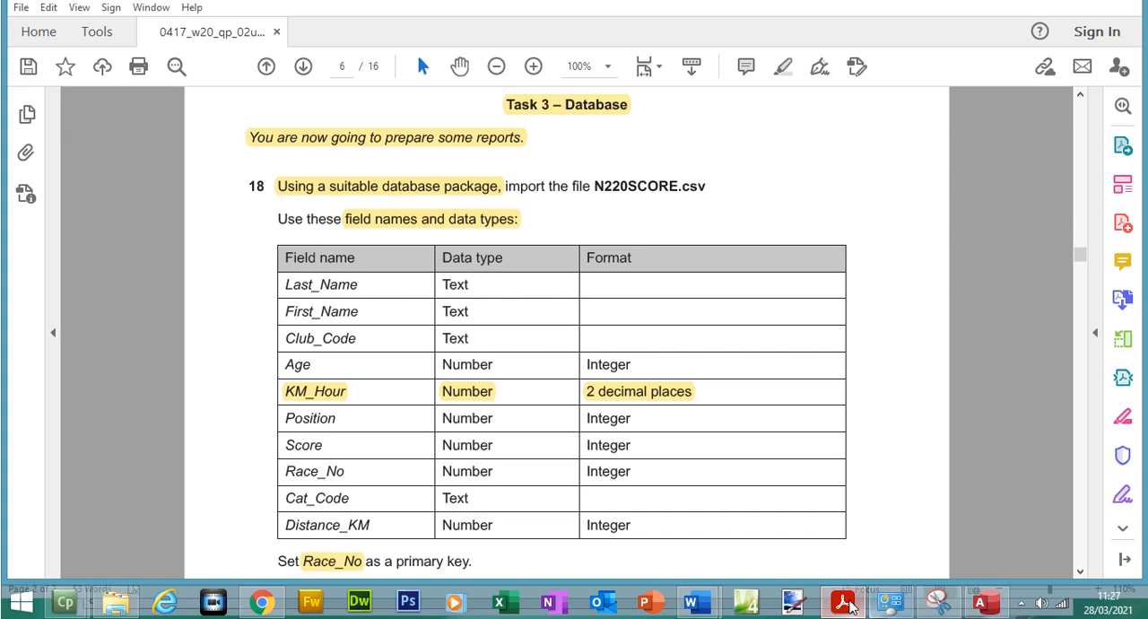
{"action": "left_click", "coordinate": [843, 604]}
{"action": "left_click", "coordinate": [508, 394]}
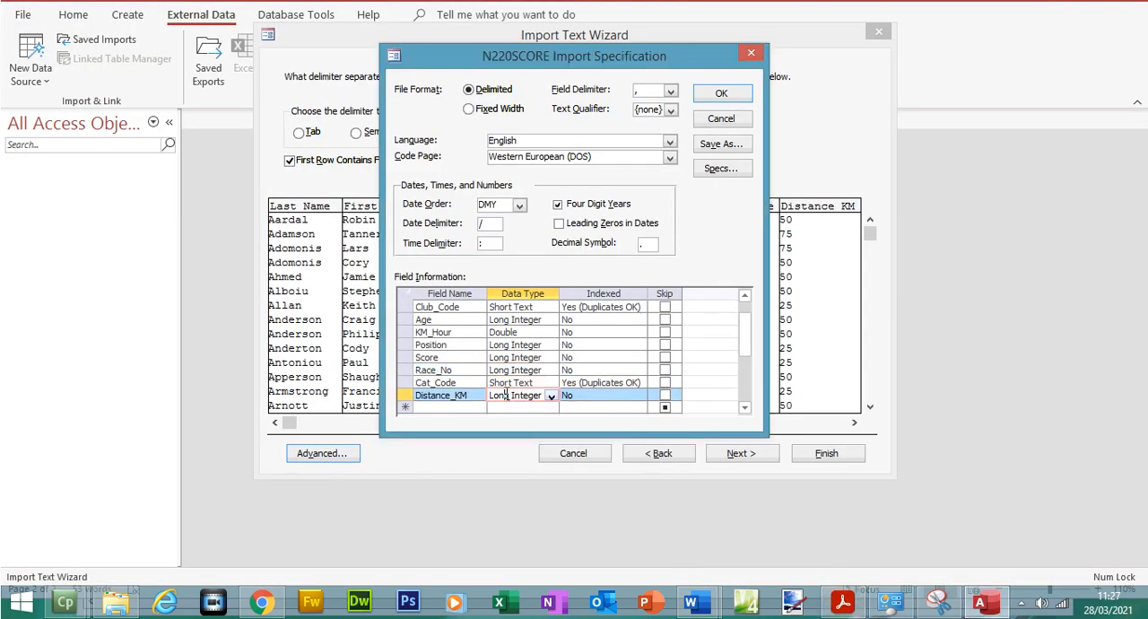
{"action": "left_click", "coordinate": [514, 333]}
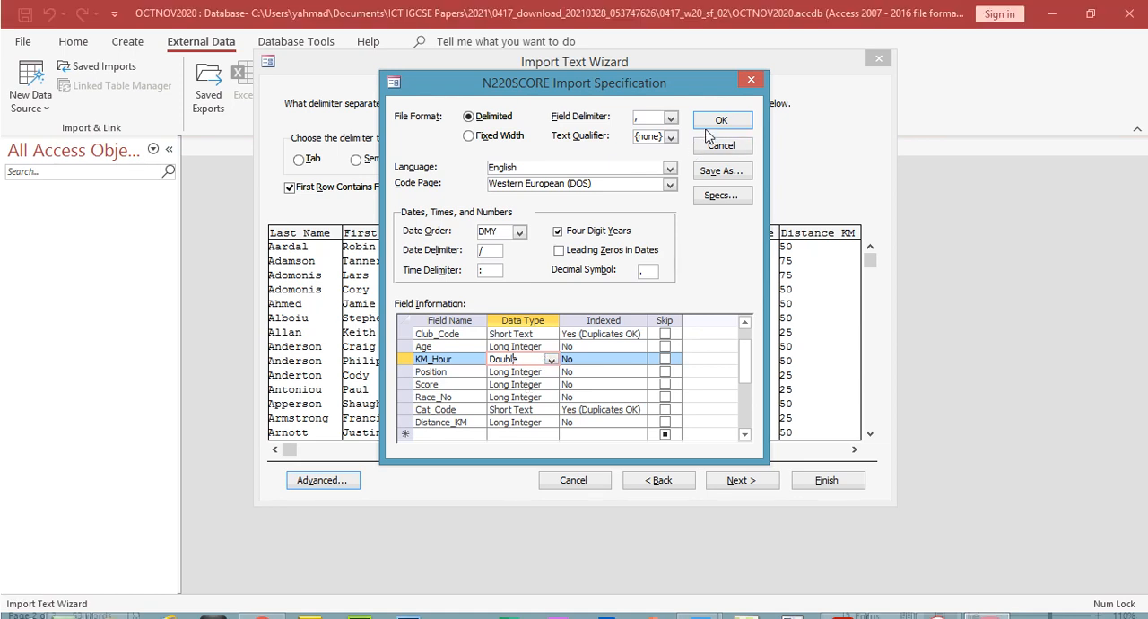
{"action": "left_click", "coordinate": [710, 100]}
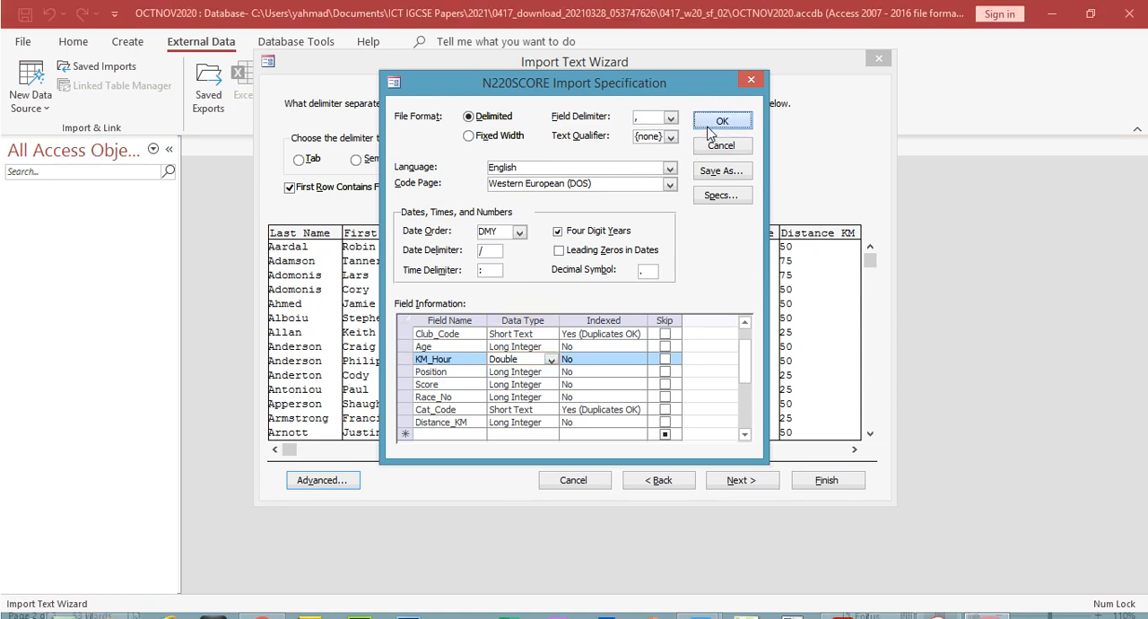
Choose Race_No as the new table's own primary key and check it against the primary key instruction in the exam paper
{"action": "left_click", "coordinate": [753, 483]}
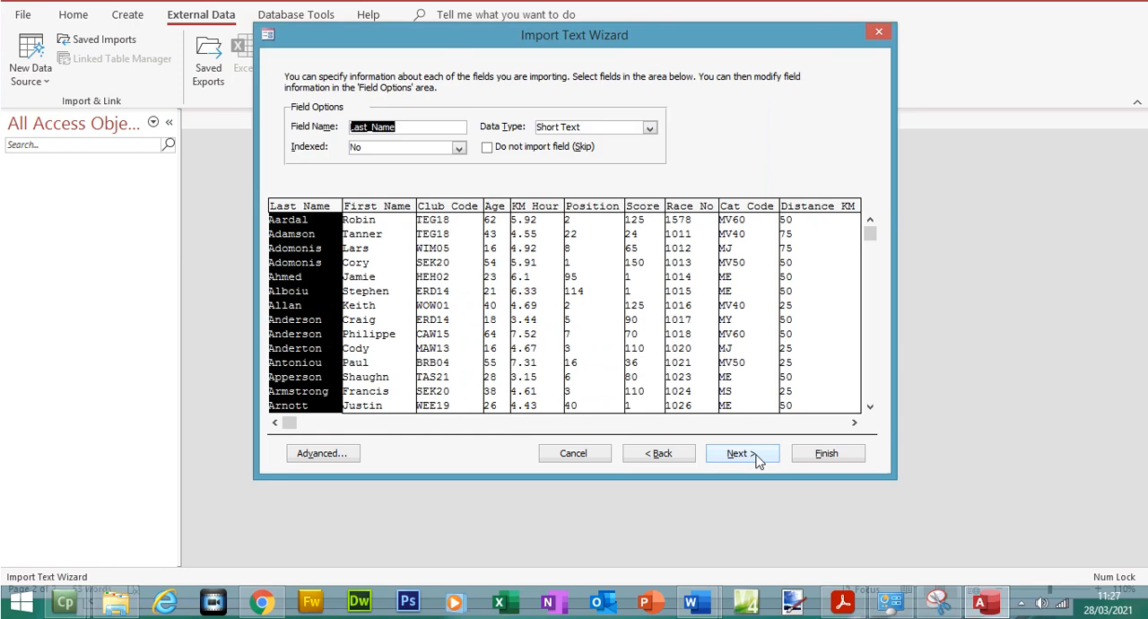
{"action": "left_click", "coordinate": [758, 459]}
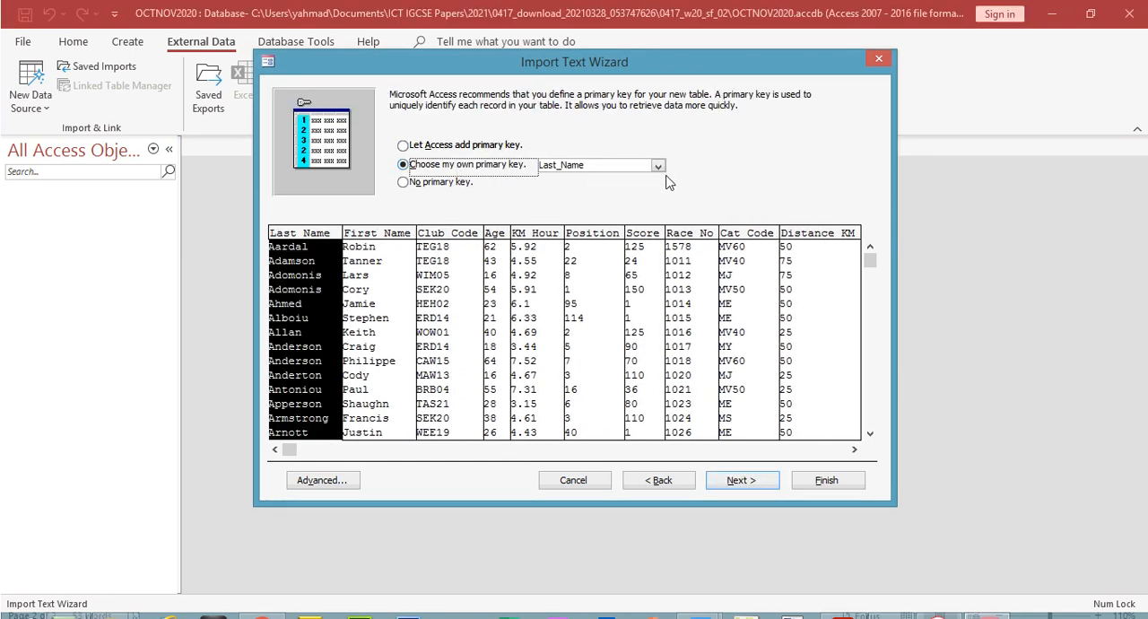
{"action": "left_click", "coordinate": [658, 166]}
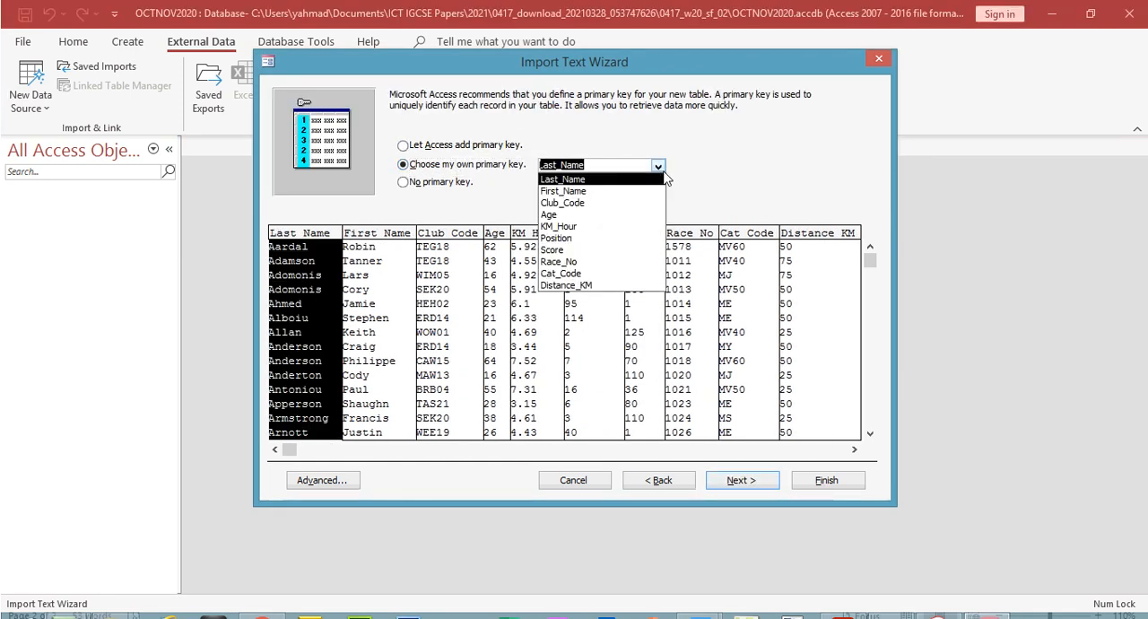
{"action": "left_click", "coordinate": [568, 263]}
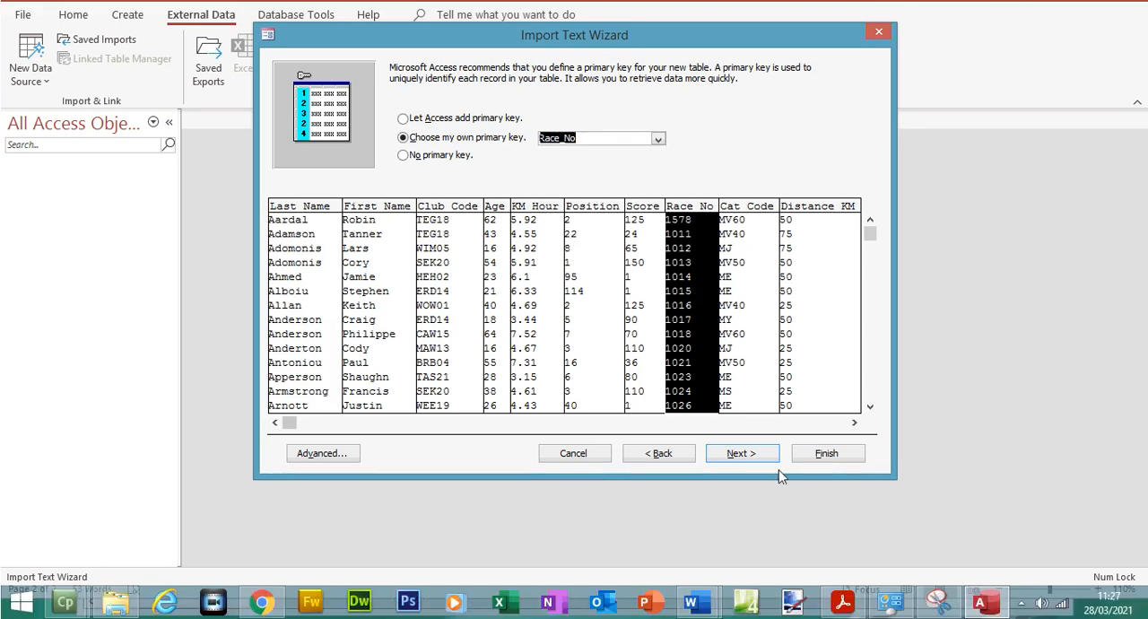
{"action": "left_click", "coordinate": [852, 606]}
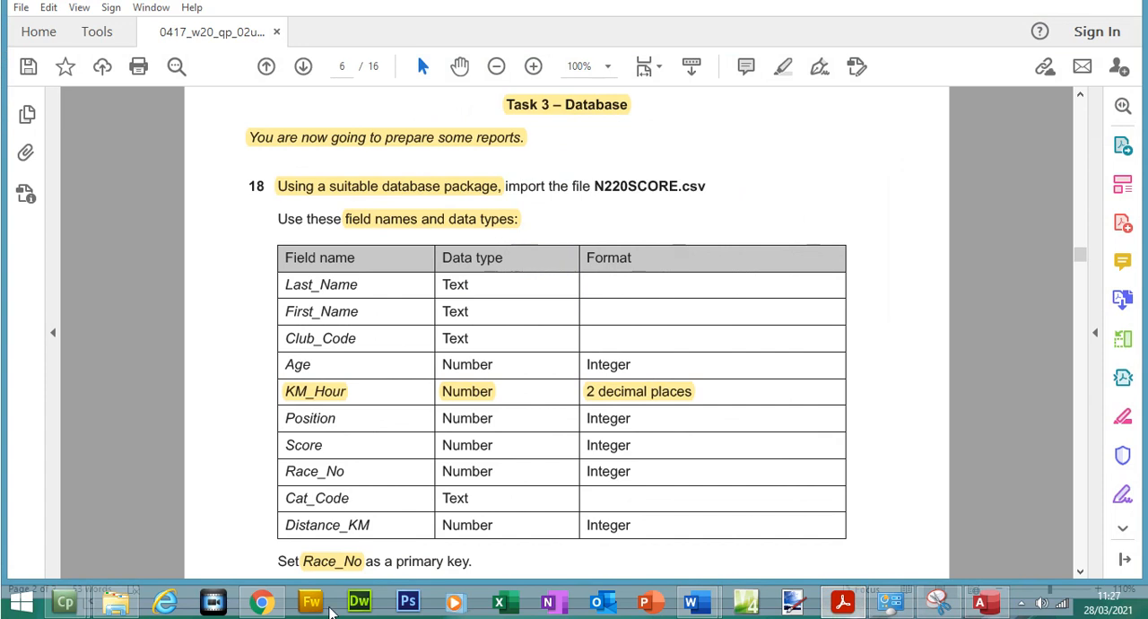
{"action": "left_click", "coordinate": [333, 562]}
{"action": "key", "text": "alt+Tab"}
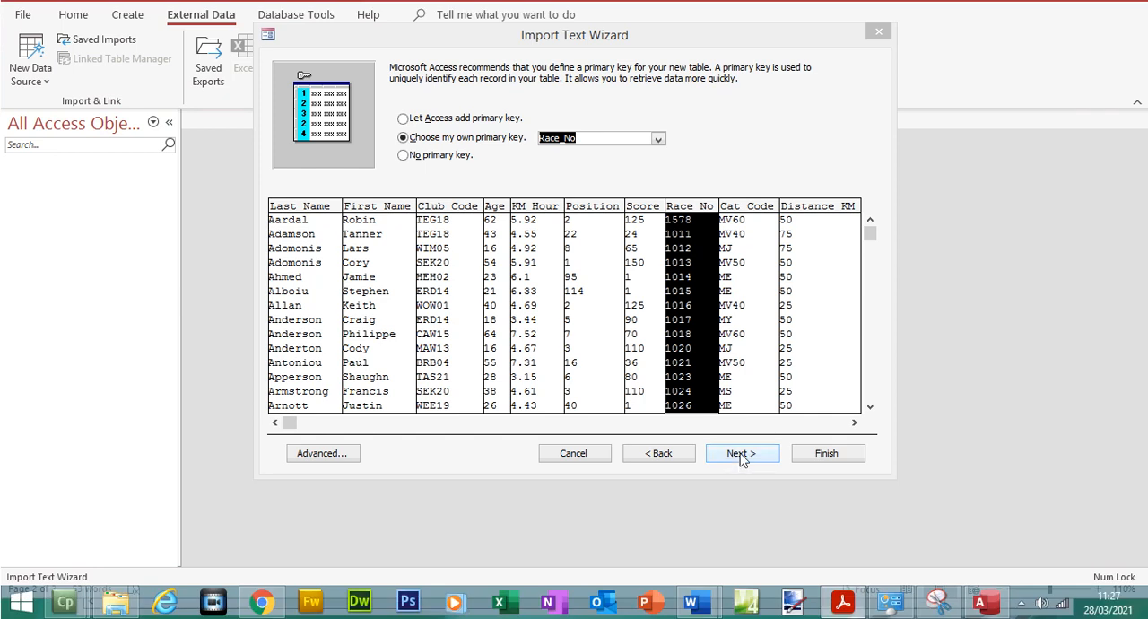
Finish the import into a table named N220SCORE without saving the import steps
{"action": "left_click", "coordinate": [741, 480]}
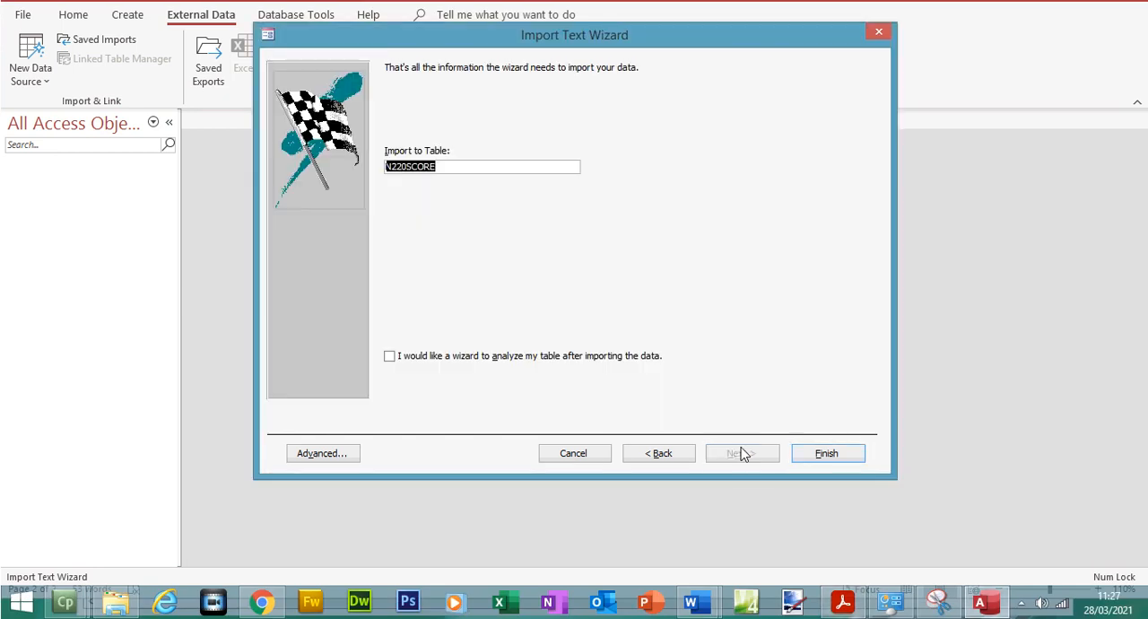
{"action": "left_click", "coordinate": [810, 480]}
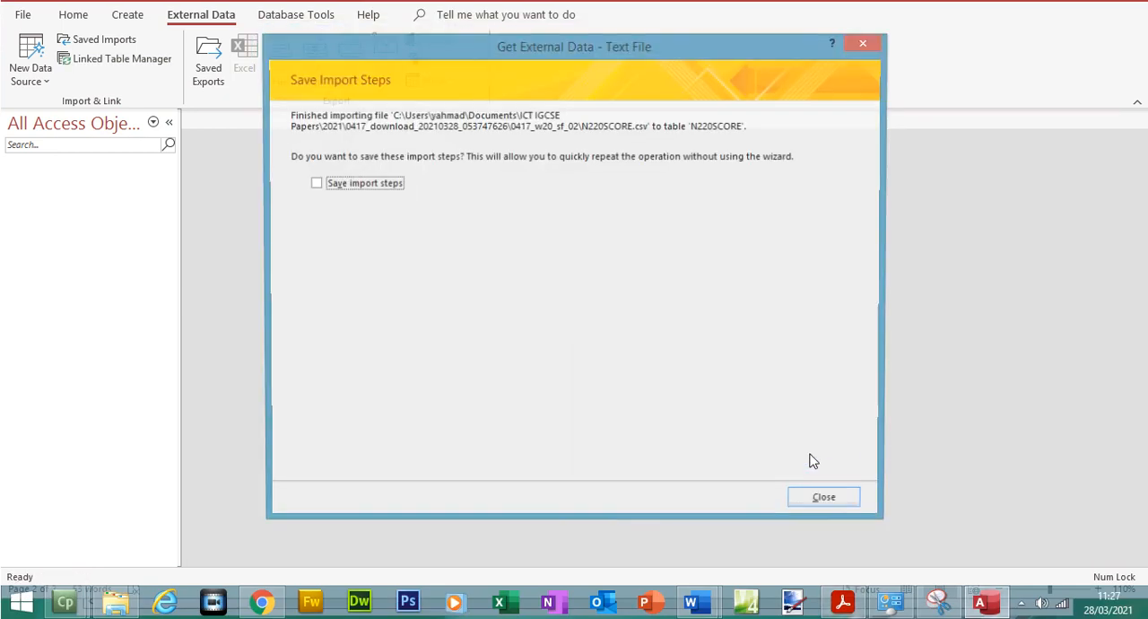
{"action": "left_click", "coordinate": [821, 508]}
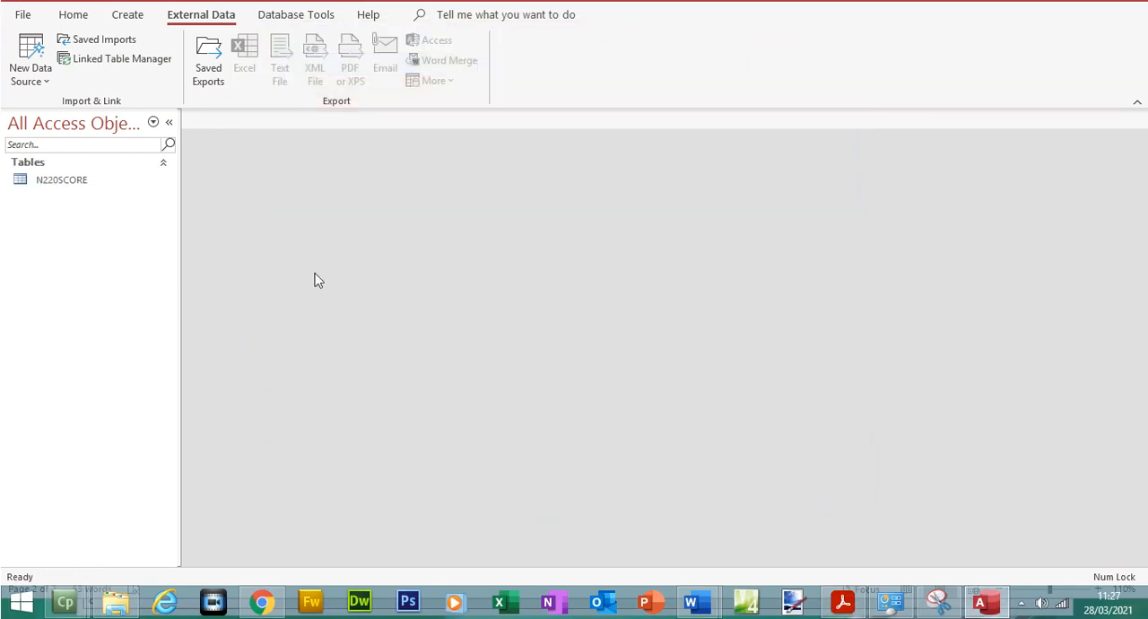
Open the N220SCORE table and compare its KM_Hour column with the format required in the exam paper
{"action": "double_click", "coordinate": [68, 183]}
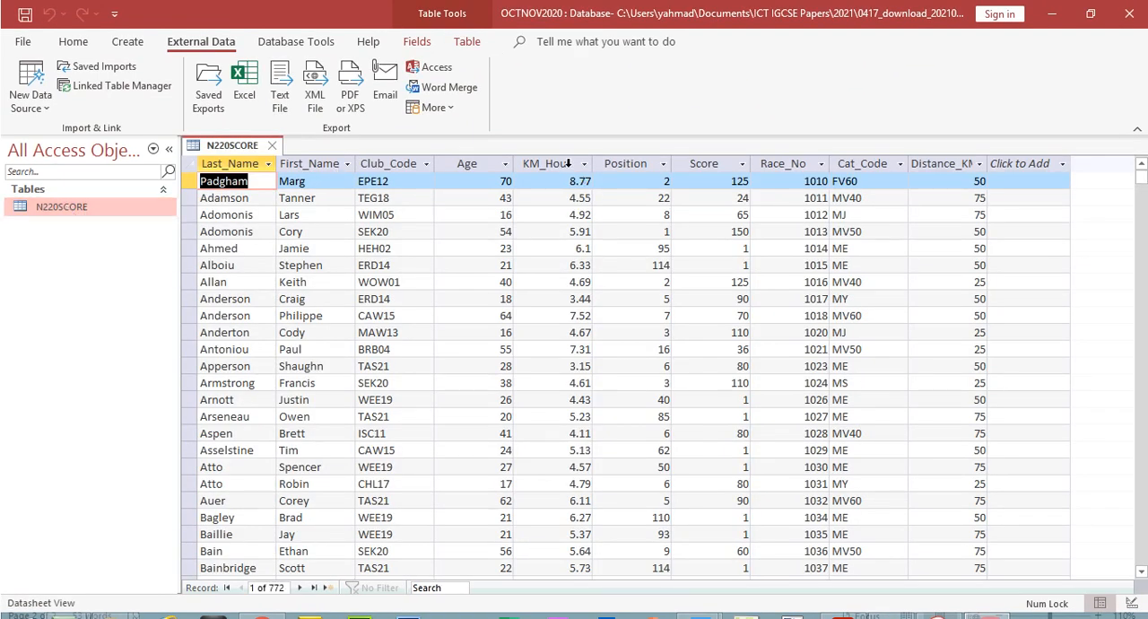
{"action": "left_click", "coordinate": [568, 163]}
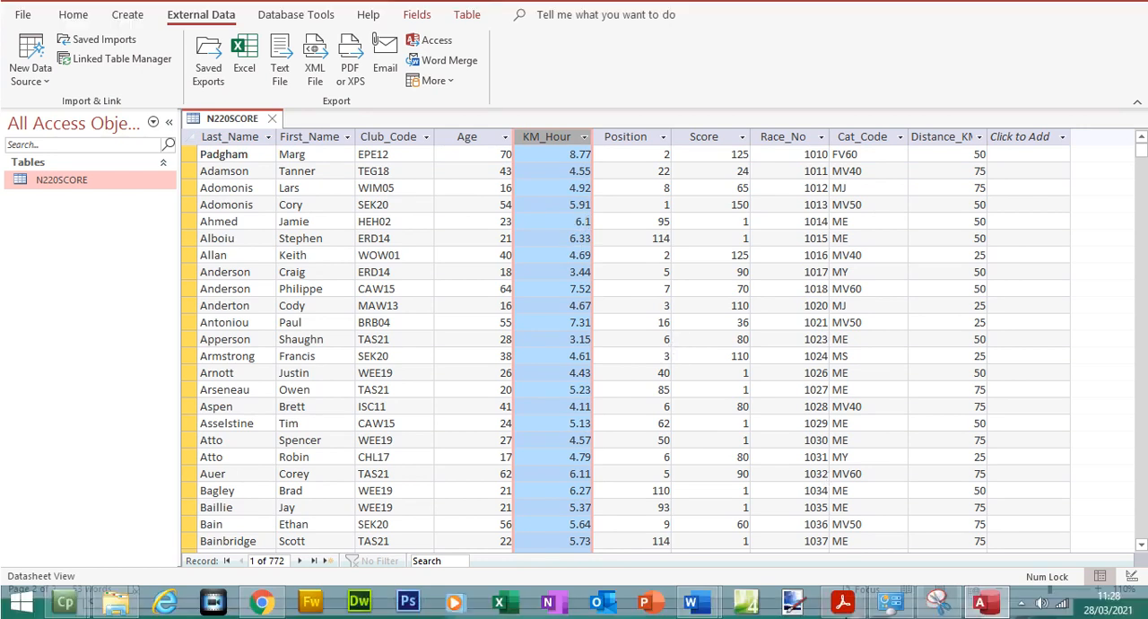
{"action": "left_click", "coordinate": [841, 601]}
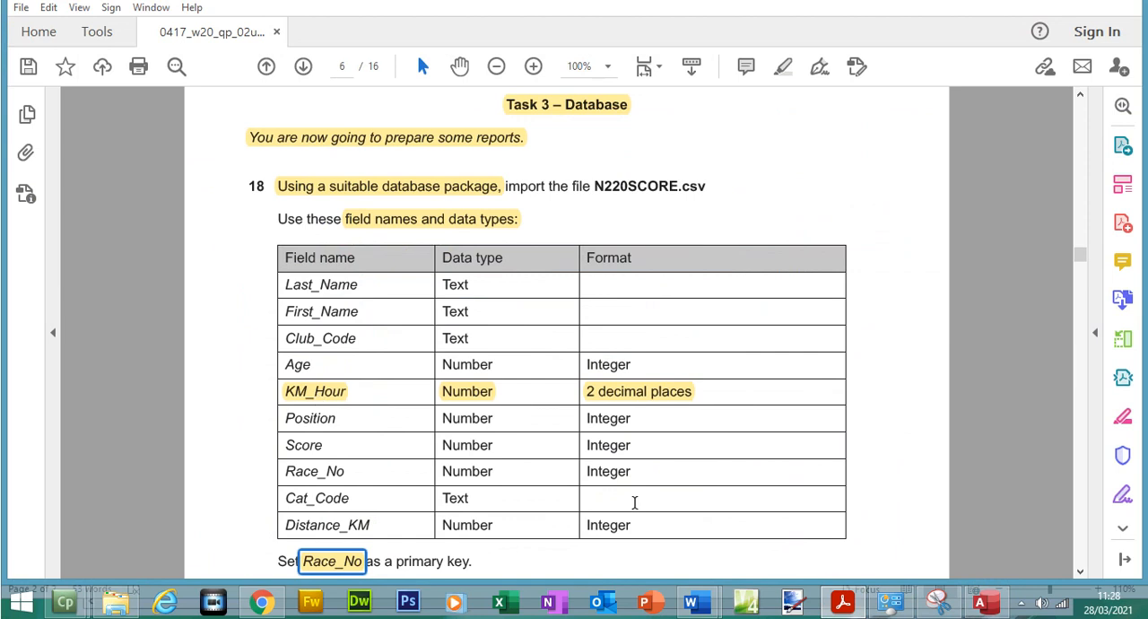
{"action": "left_click", "coordinate": [841, 602]}
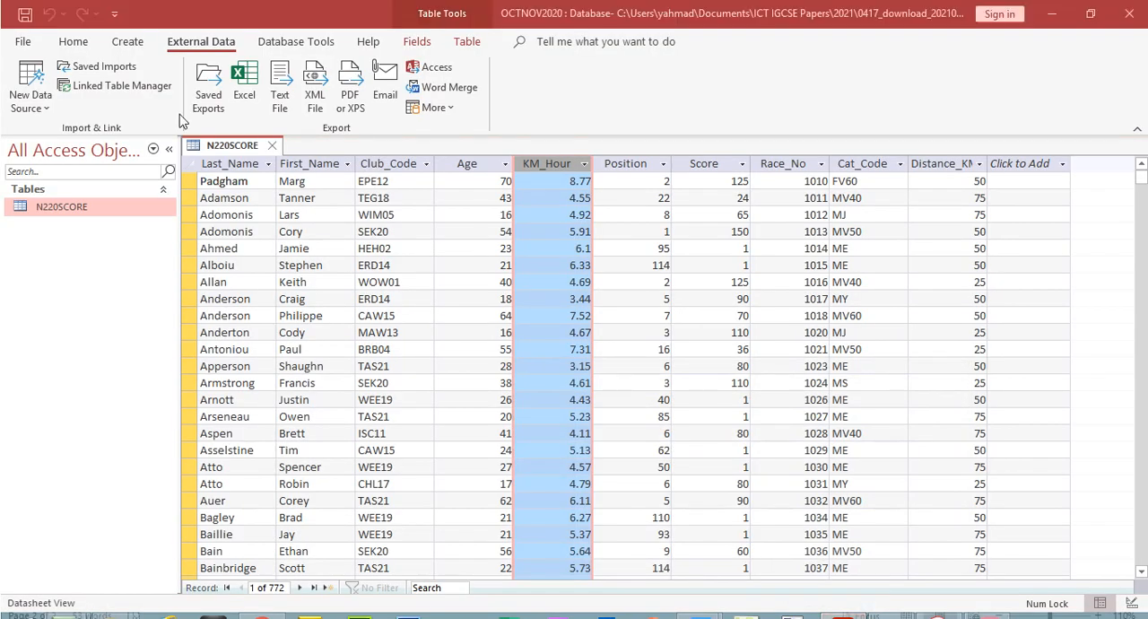
In the design of N220SCORE, set the KM_Hour field's decimal places to 2, save the table and check the values in its datasheet
{"action": "left_click", "coordinate": [73, 41]}
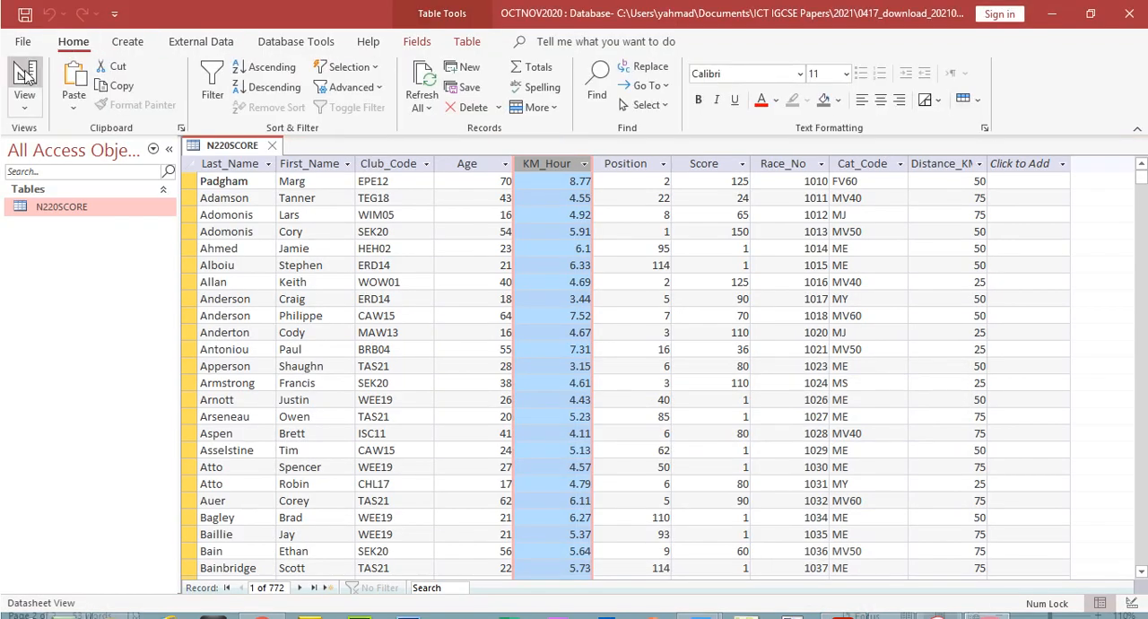
{"action": "left_click", "coordinate": [24, 79]}
{"action": "left_click", "coordinate": [410, 242]}
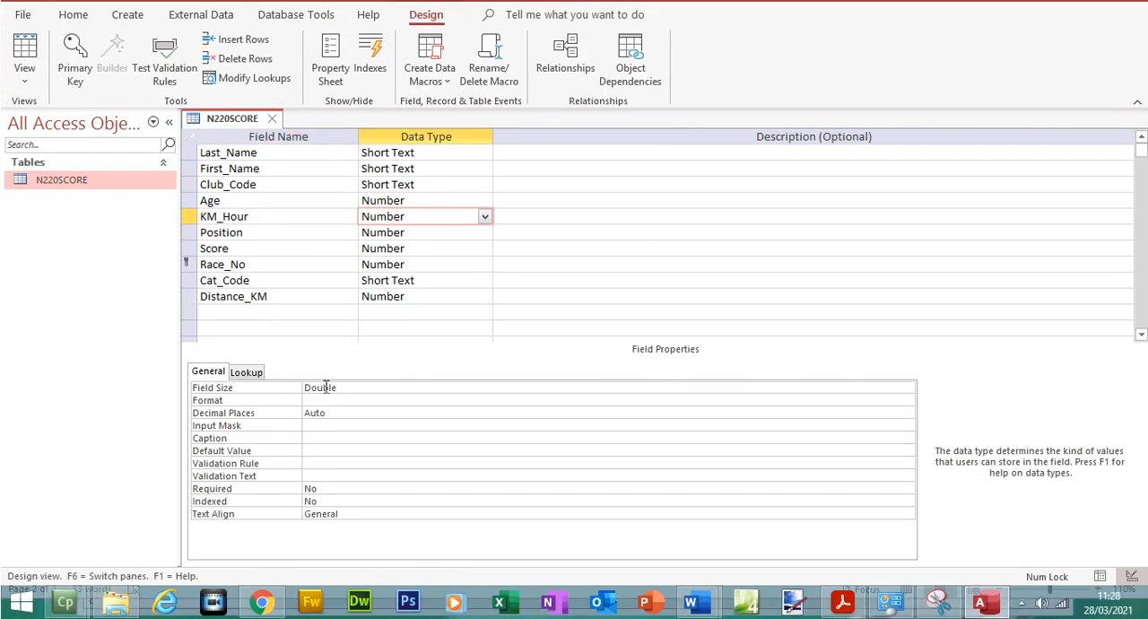
{"action": "left_click", "coordinate": [326, 386]}
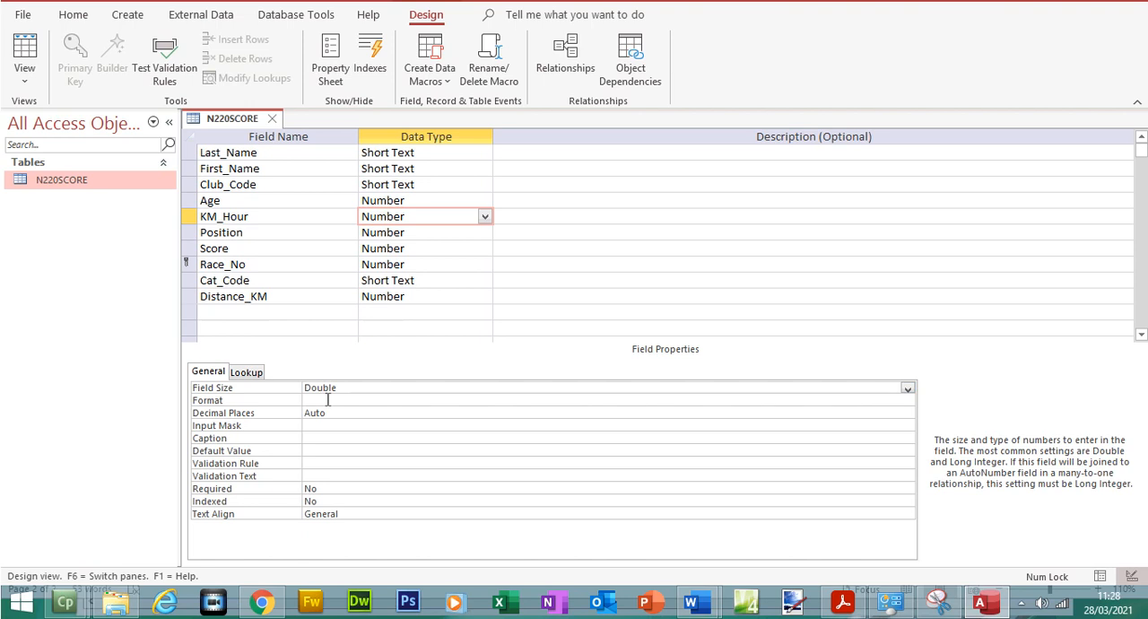
{"action": "left_click", "coordinate": [328, 400]}
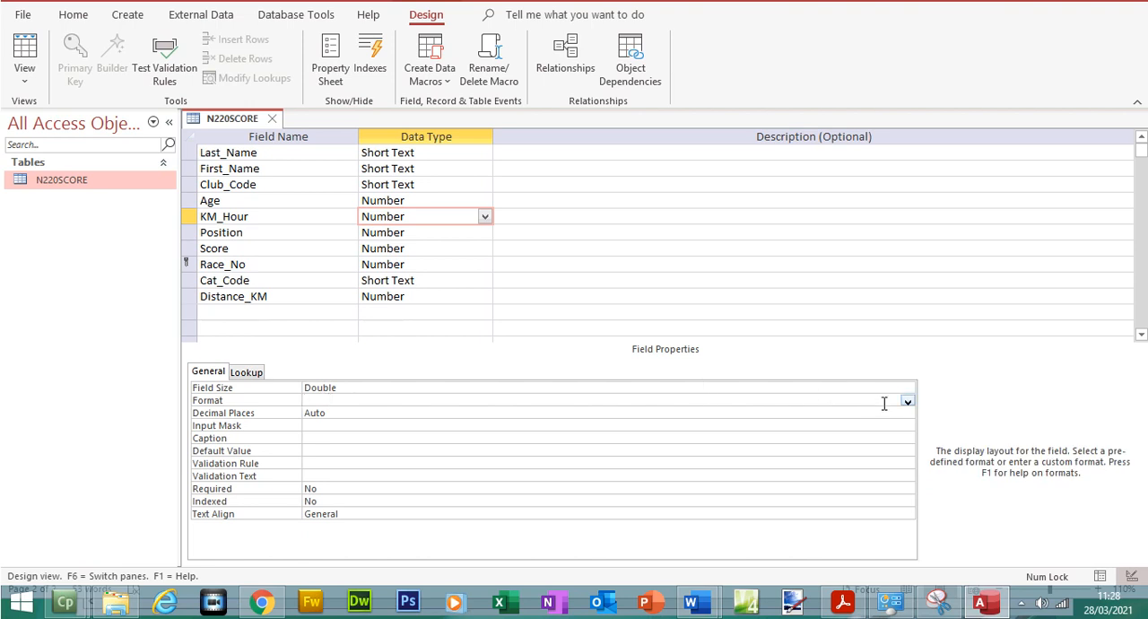
{"action": "left_click", "coordinate": [855, 412]}
{"action": "left_click", "coordinate": [907, 414]}
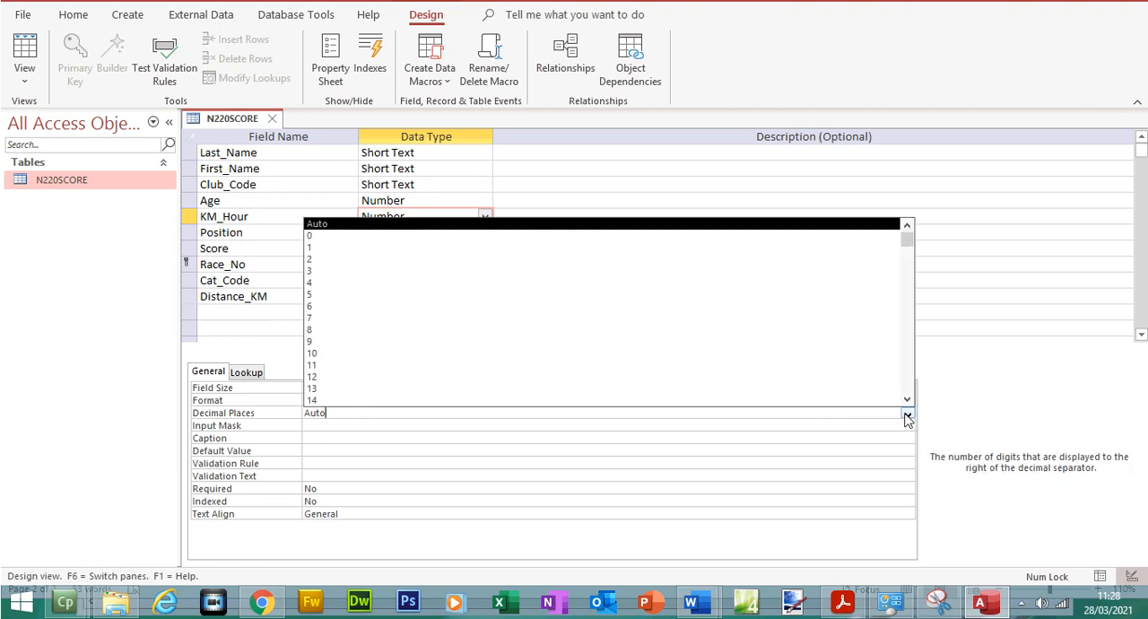
{"action": "left_click", "coordinate": [531, 265]}
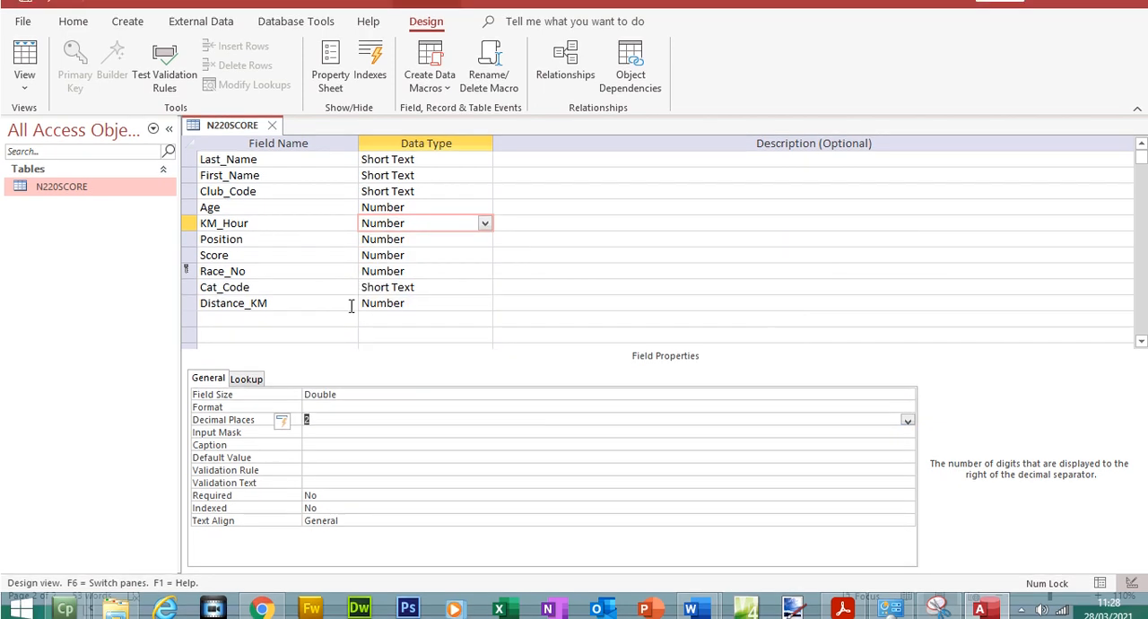
{"action": "left_click", "coordinate": [24, 54]}
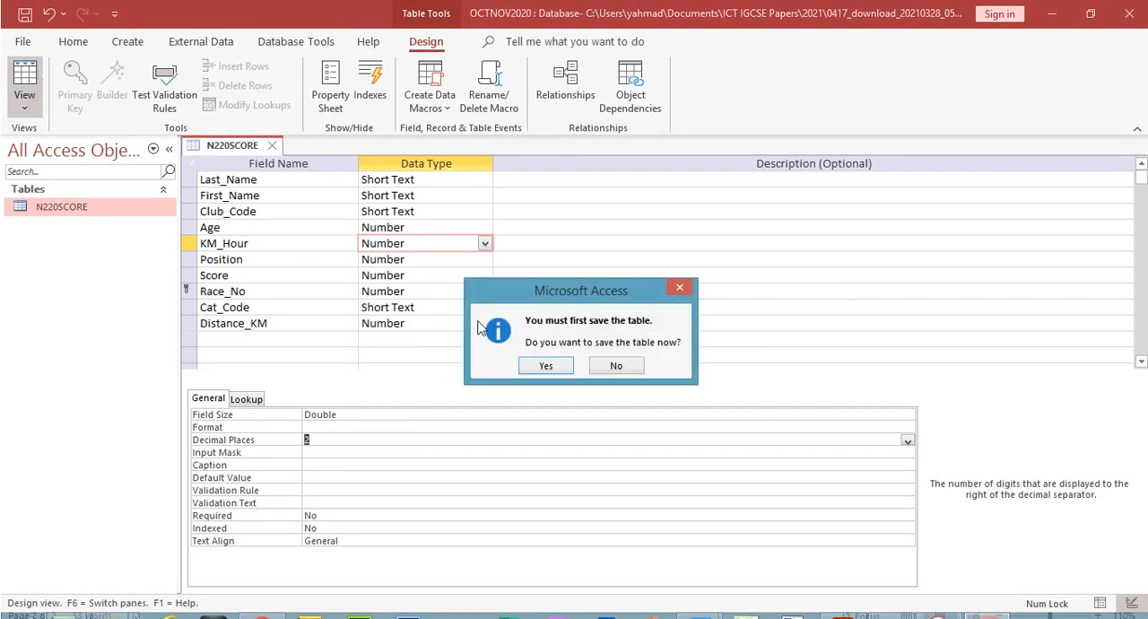
{"action": "left_click", "coordinate": [545, 365]}
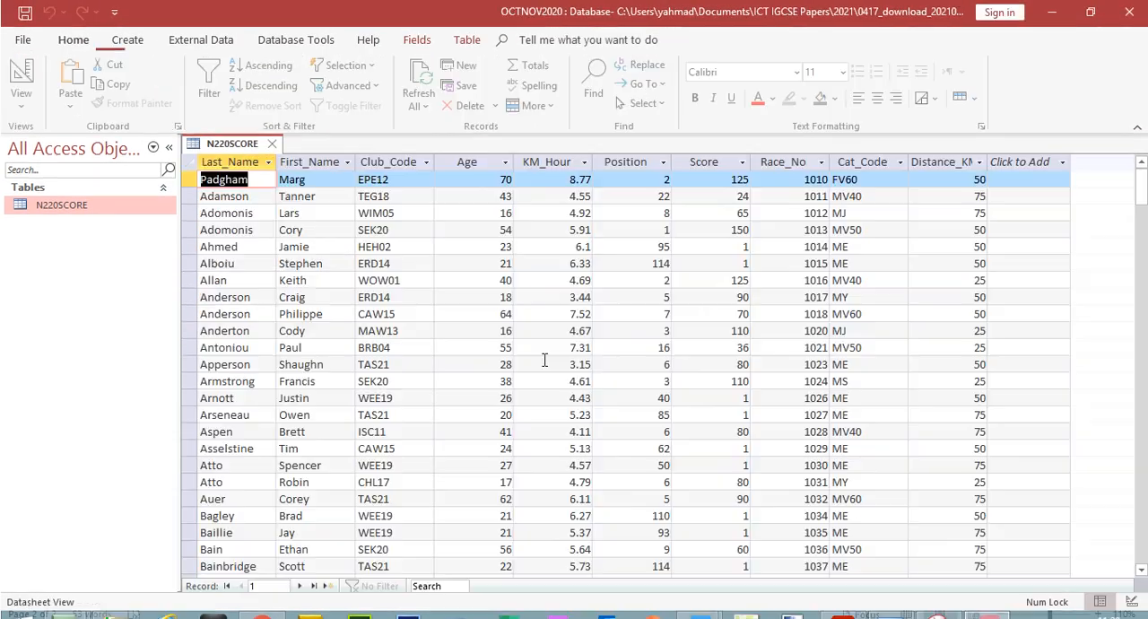
{"action": "double_click", "coordinate": [583, 247]}
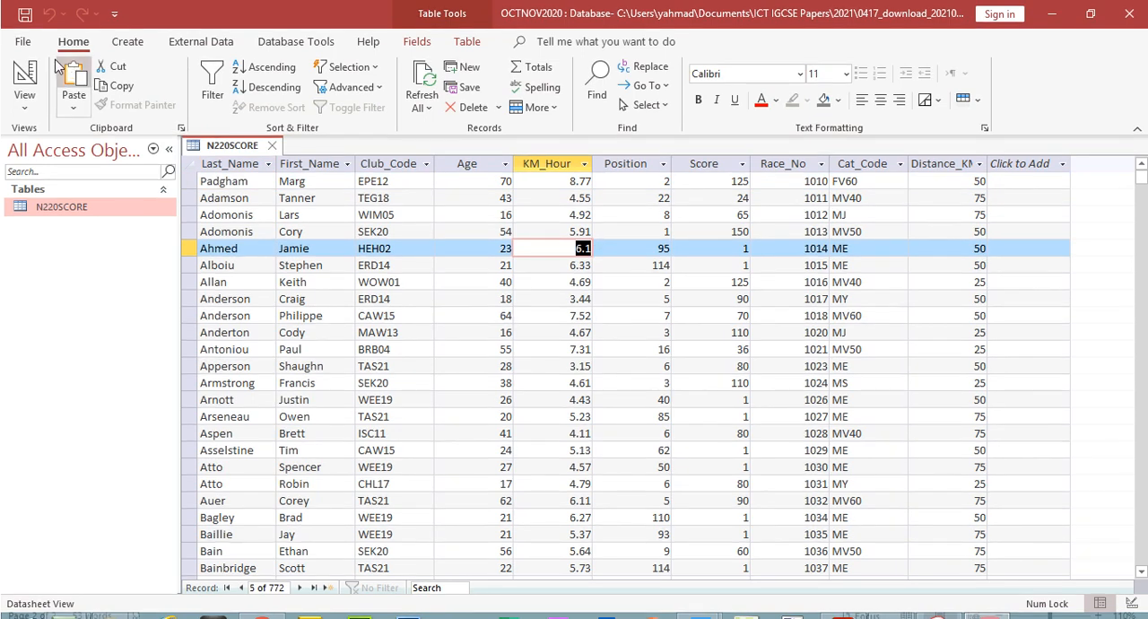
Set the KM_Hour field's format to Standard in the table design, save the table and return to its datasheet
{"action": "left_click", "coordinate": [24, 77]}
{"action": "left_click", "coordinate": [339, 399]}
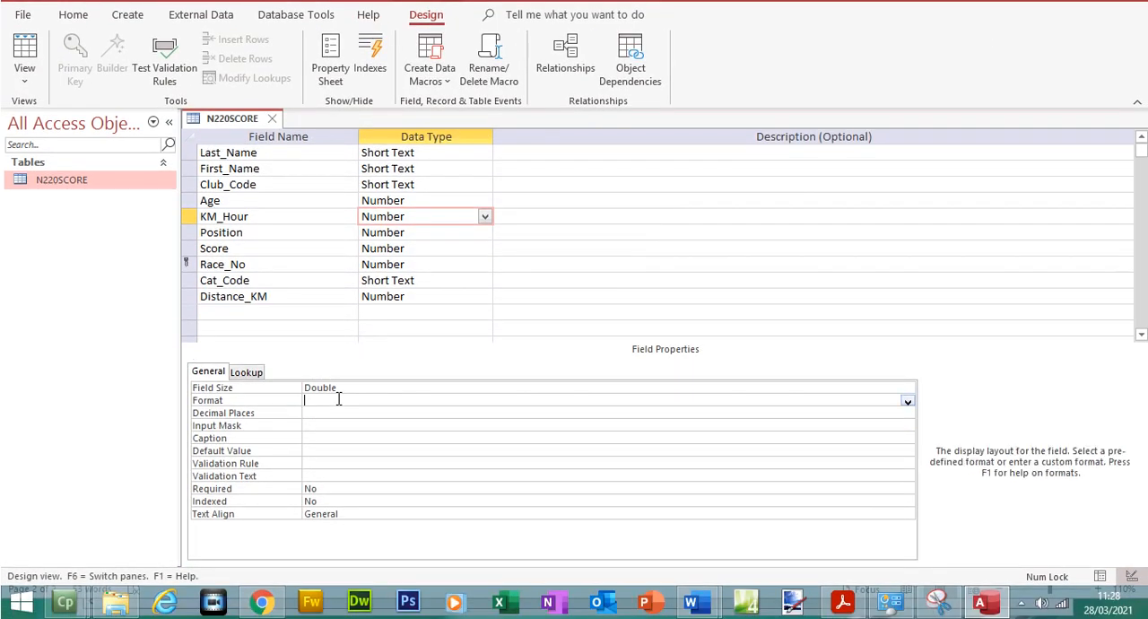
{"action": "left_click", "coordinate": [908, 401]}
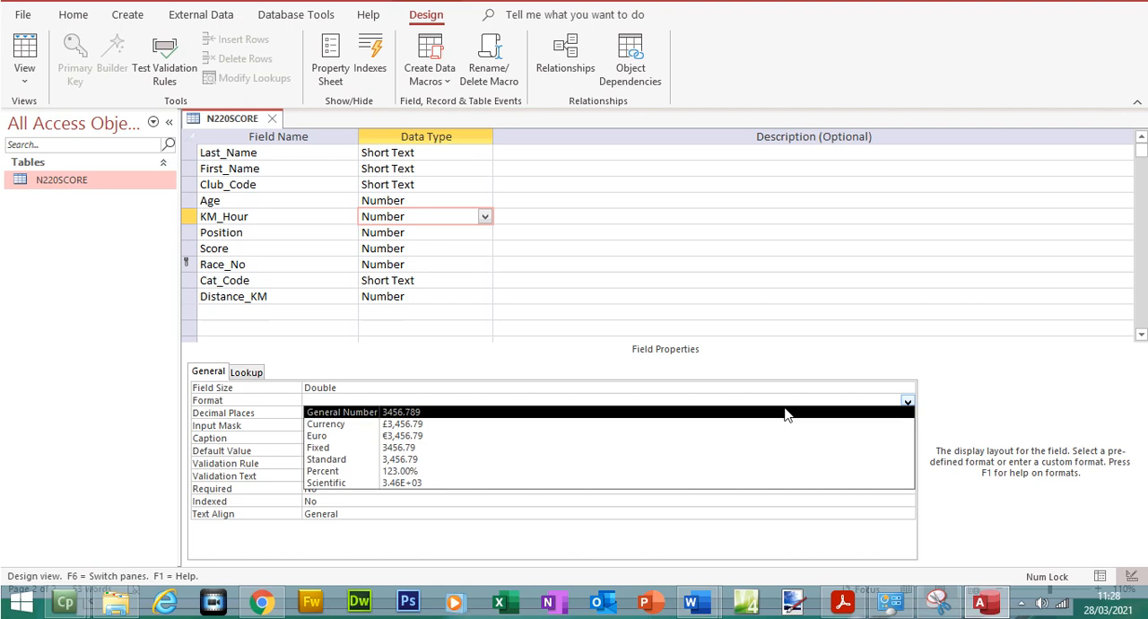
{"action": "left_click", "coordinate": [525, 459]}
{"action": "left_click", "coordinate": [24, 67]}
{"action": "left_click", "coordinate": [556, 368]}
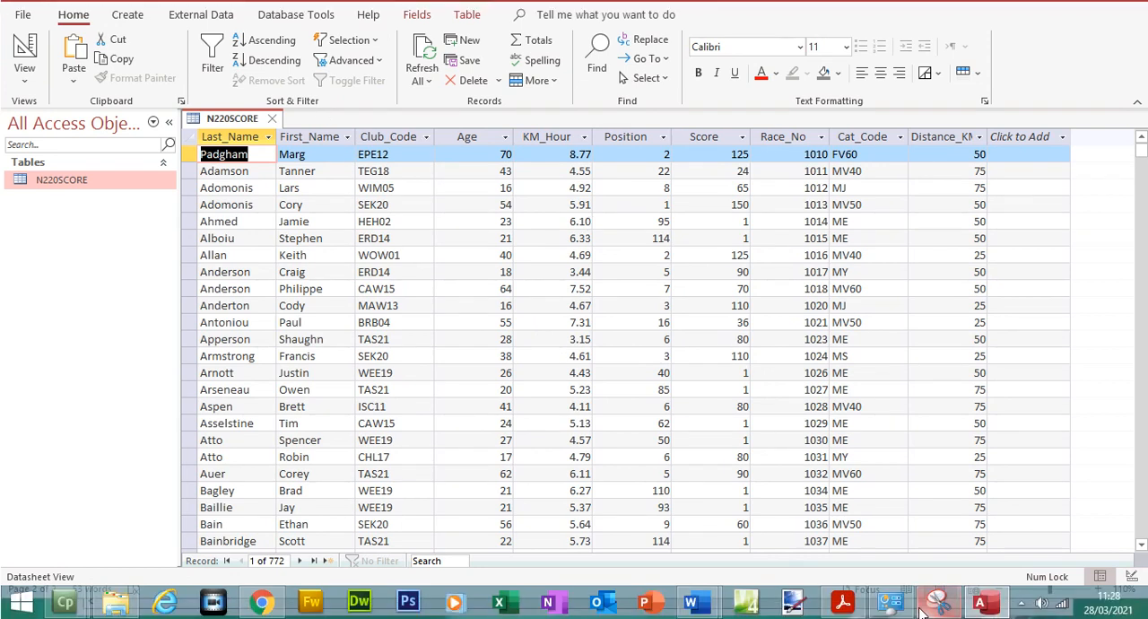
Read question 19 in the exam paper for the next file to import and its primary key field
{"action": "left_click", "coordinate": [842, 602]}
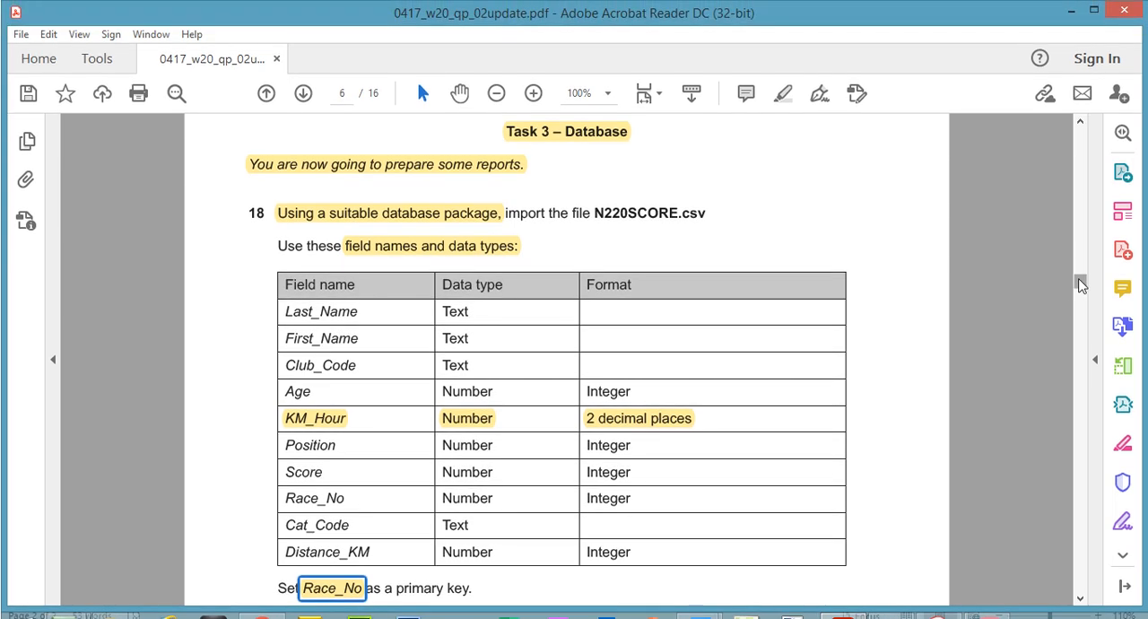
{"action": "left_click_drag", "start_coordinate": [1081, 285], "coordinate": [1081, 299]}
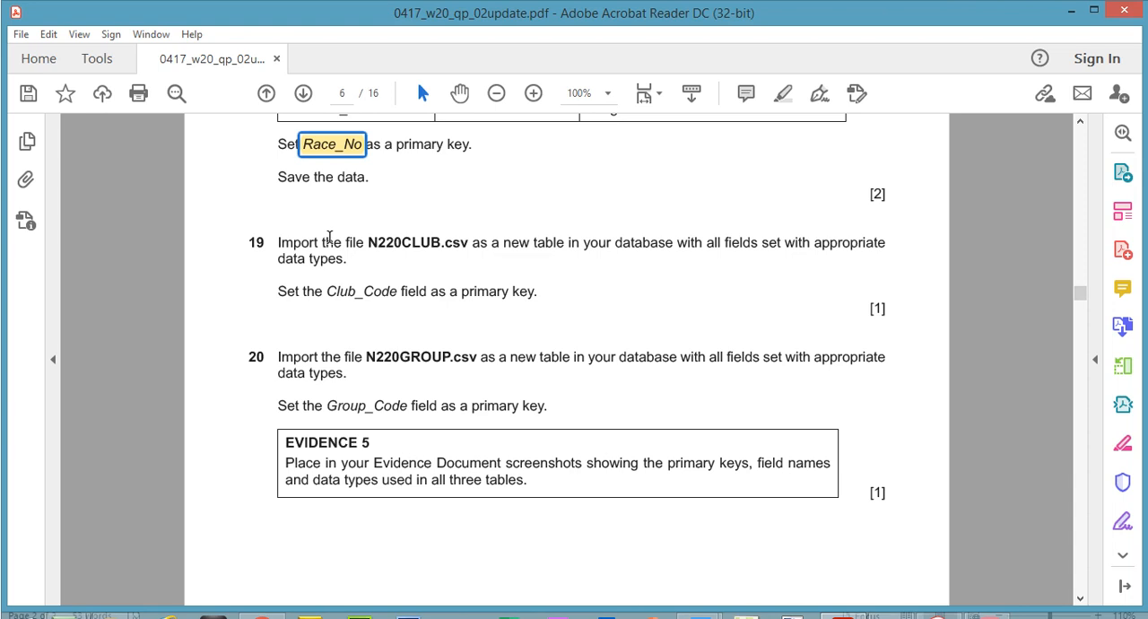
{"action": "left_click", "coordinate": [408, 243]}
{"action": "left_click_drag", "start_coordinate": [408, 243], "coordinate": [441, 244]}
Switch back to Access, close the N220SCORE table and choose N220CLUB.csv as the source of a new text file import
{"action": "left_click", "coordinate": [980, 600]}
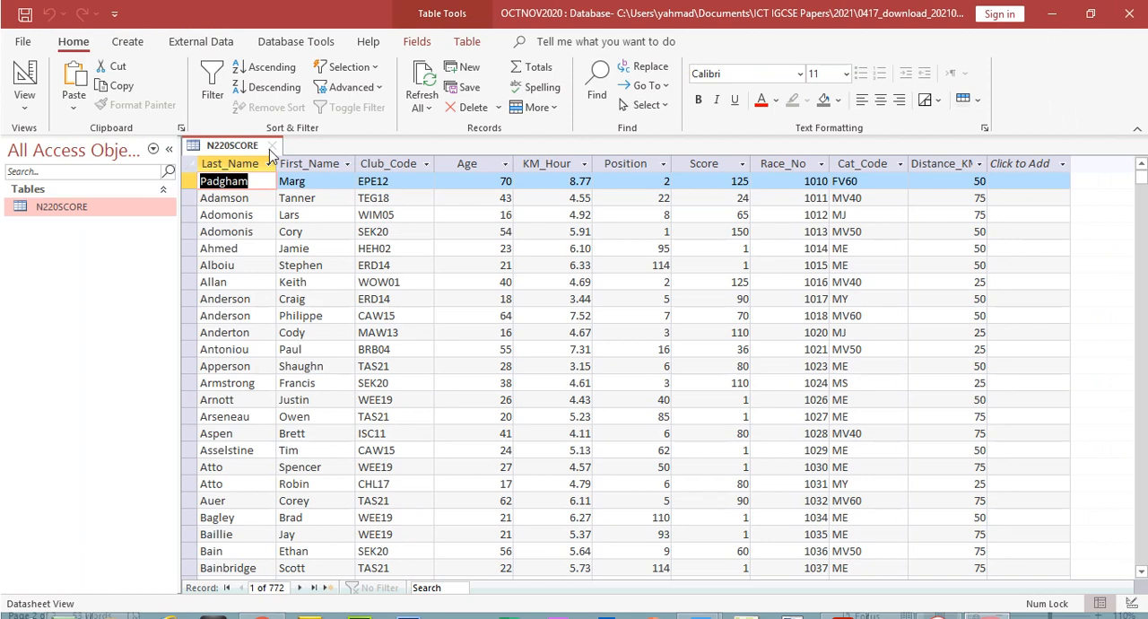
{"action": "left_click", "coordinate": [272, 118]}
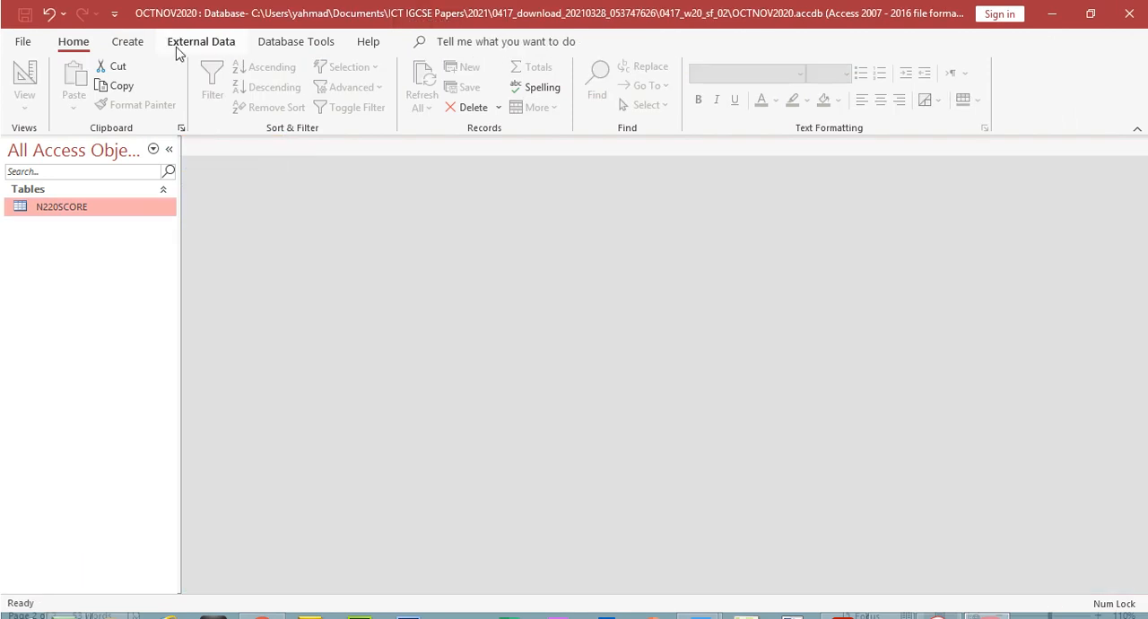
{"action": "left_click", "coordinate": [193, 14]}
{"action": "left_click", "coordinate": [13, 112]}
{"action": "mouse_move", "coordinate": [105, 153]}
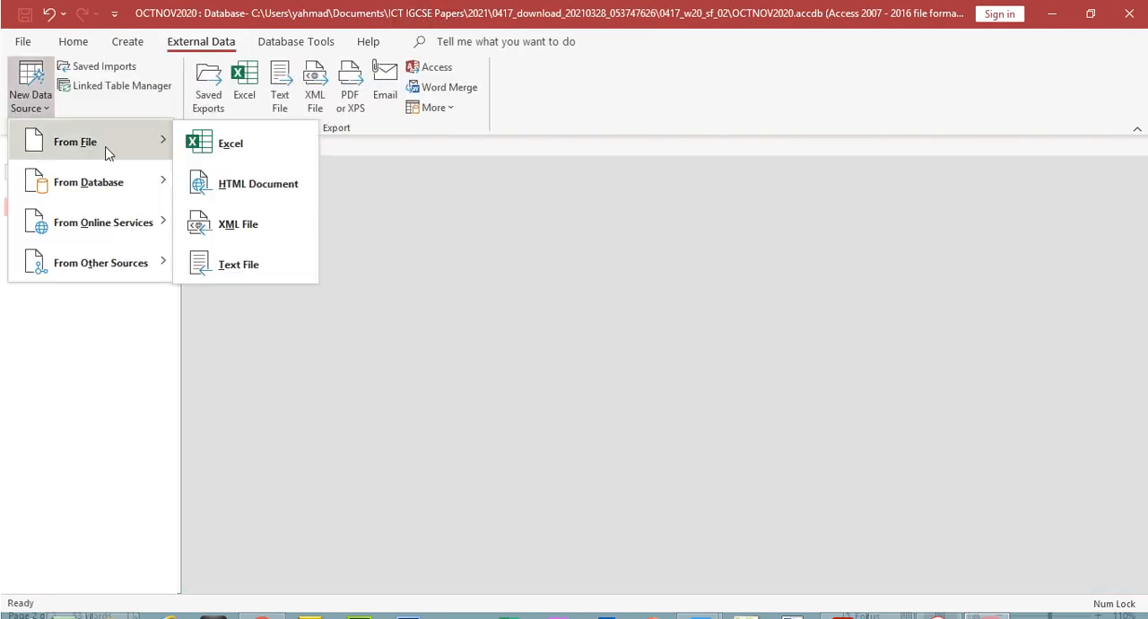
{"action": "left_click", "coordinate": [249, 269]}
{"action": "left_click", "coordinate": [811, 203]}
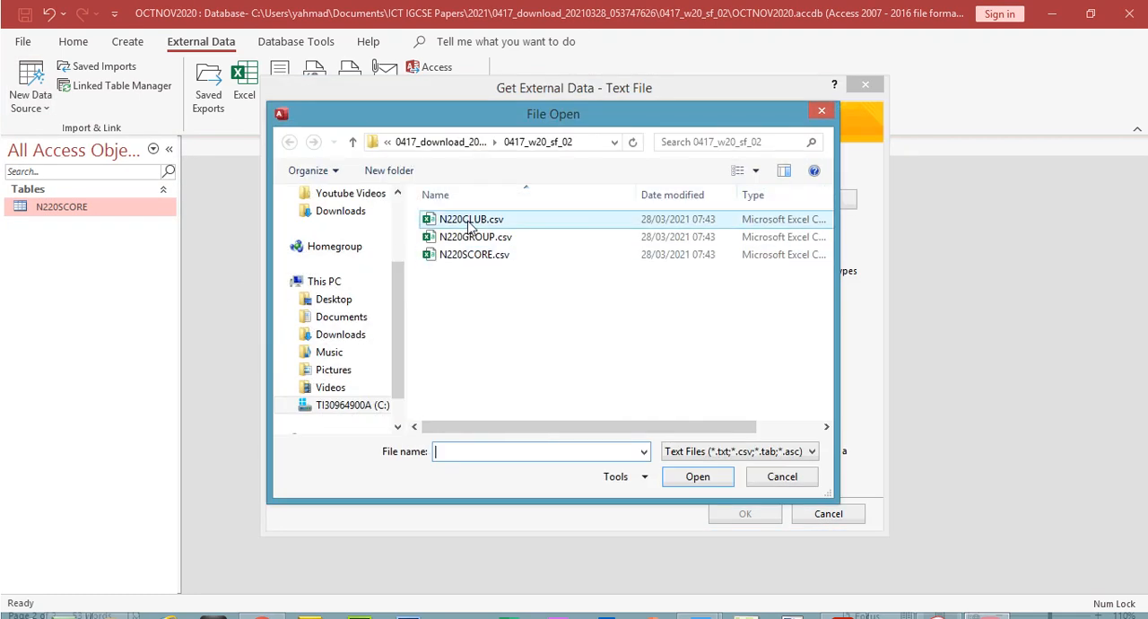
{"action": "double_click", "coordinate": [473, 224]}
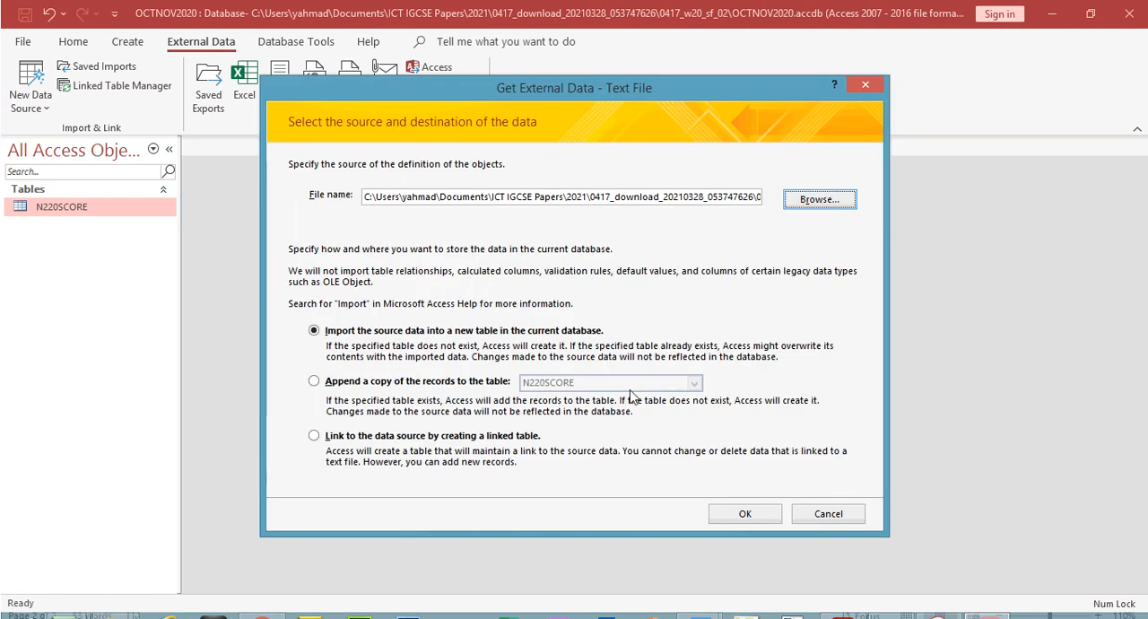
Import N220CLUB.csv as comma-delimited text with the first row as field names, check its field data types and proceed to the primary key choice
{"action": "left_click", "coordinate": [741, 507]}
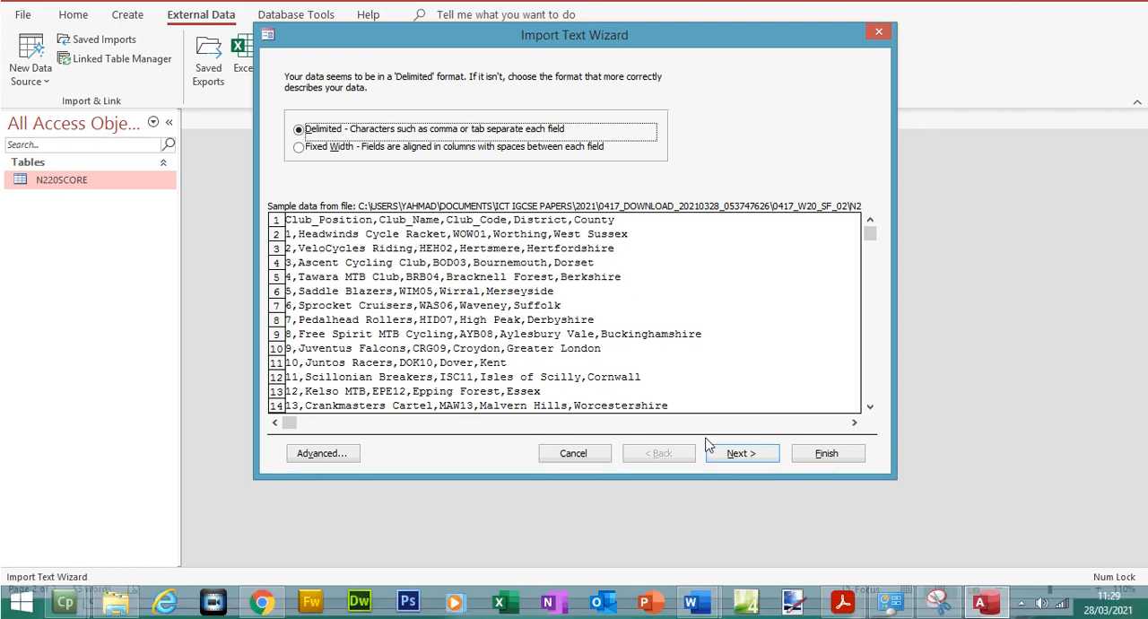
{"action": "left_click", "coordinate": [741, 480]}
{"action": "left_click", "coordinate": [338, 187]}
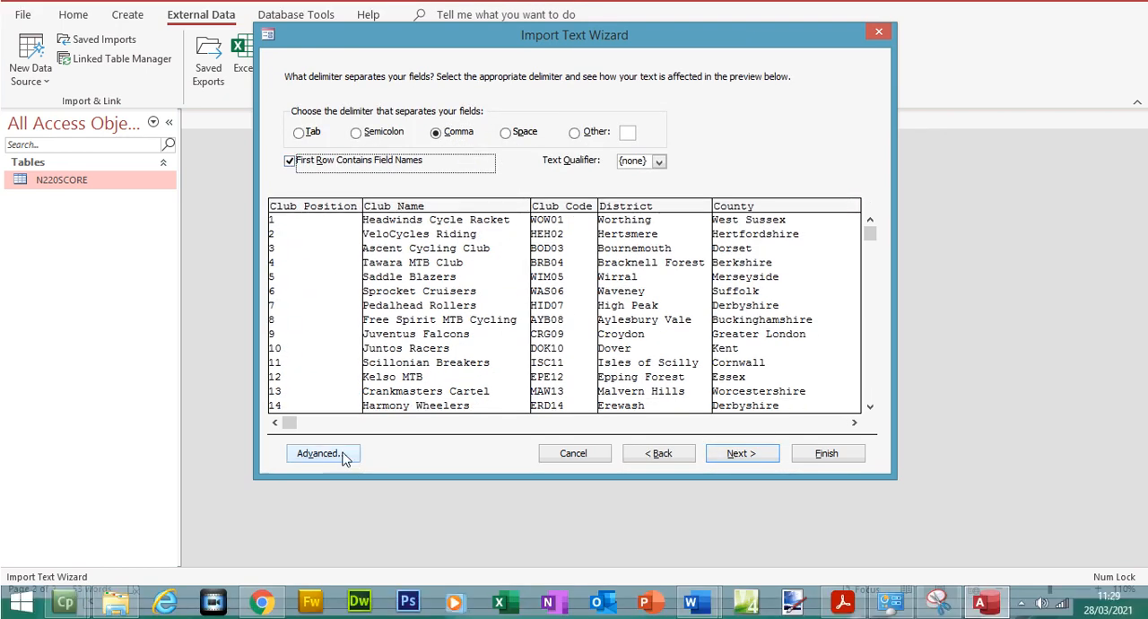
{"action": "left_click", "coordinate": [342, 480]}
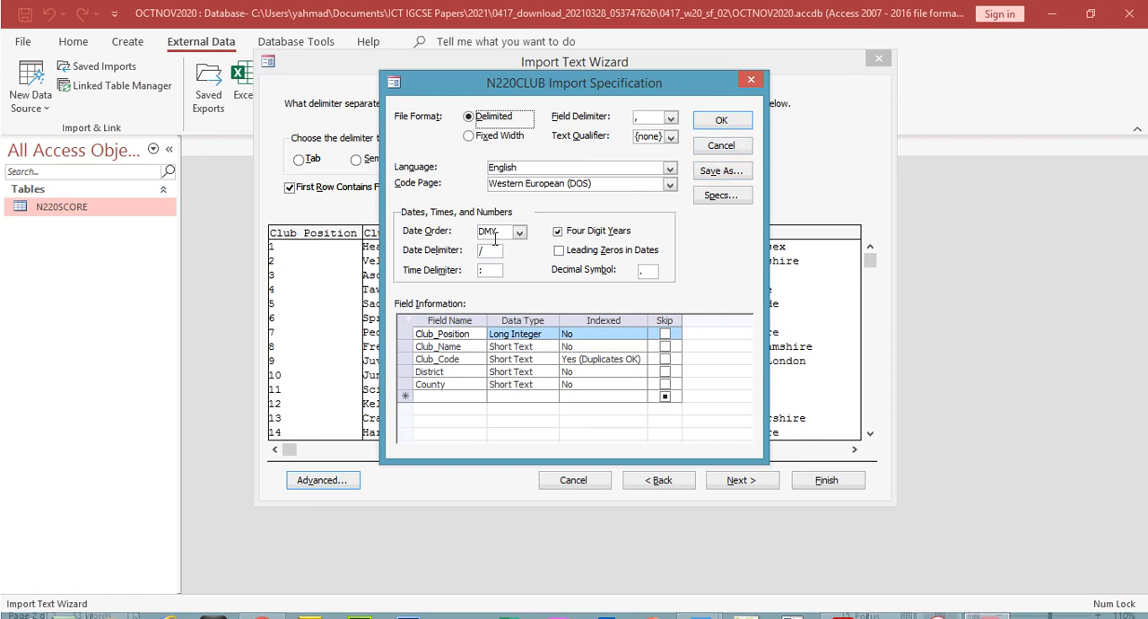
{"action": "left_click", "coordinate": [723, 122]}
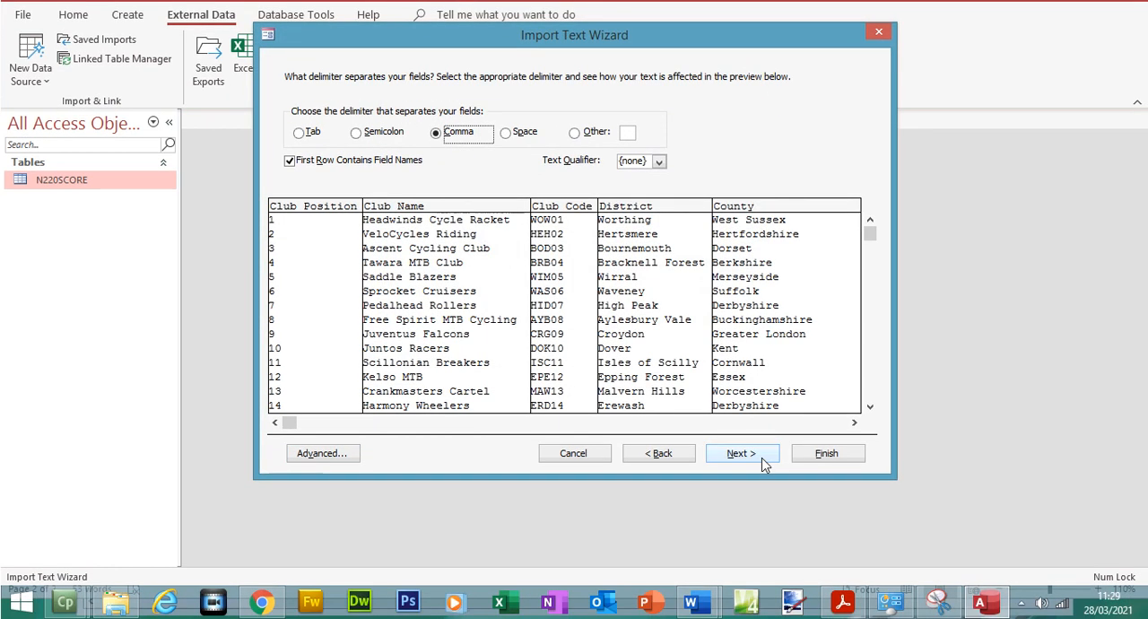
{"action": "left_click", "coordinate": [754, 480]}
{"action": "left_click", "coordinate": [754, 480]}
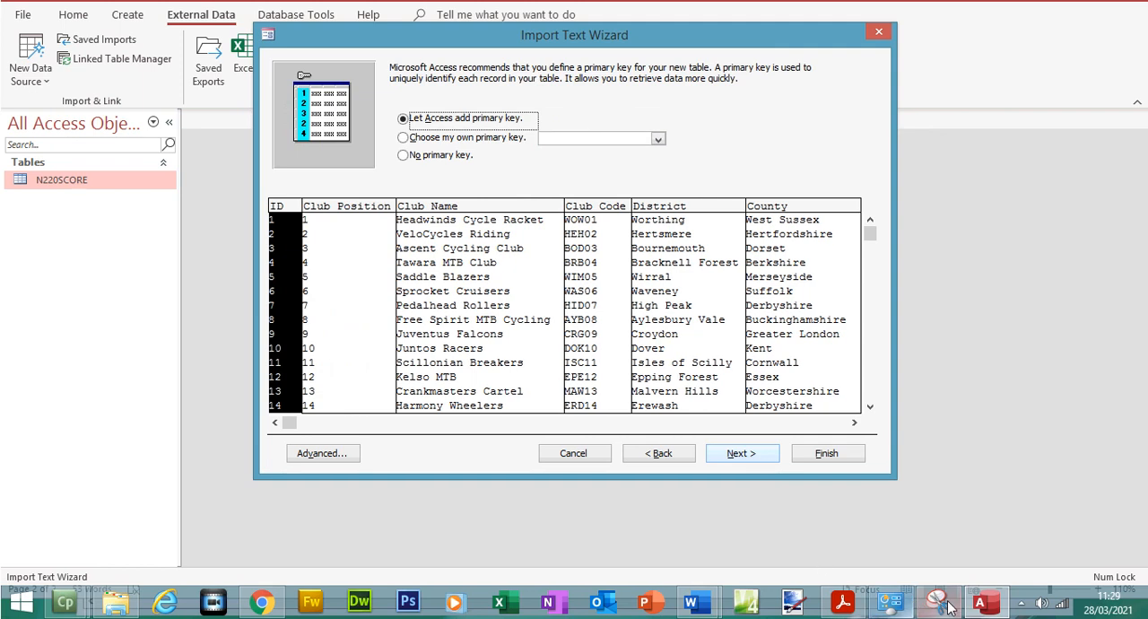
Switch to the exam paper to check which field question 19 requires as primary key, and return to Access
{"action": "left_click", "coordinate": [845, 602]}
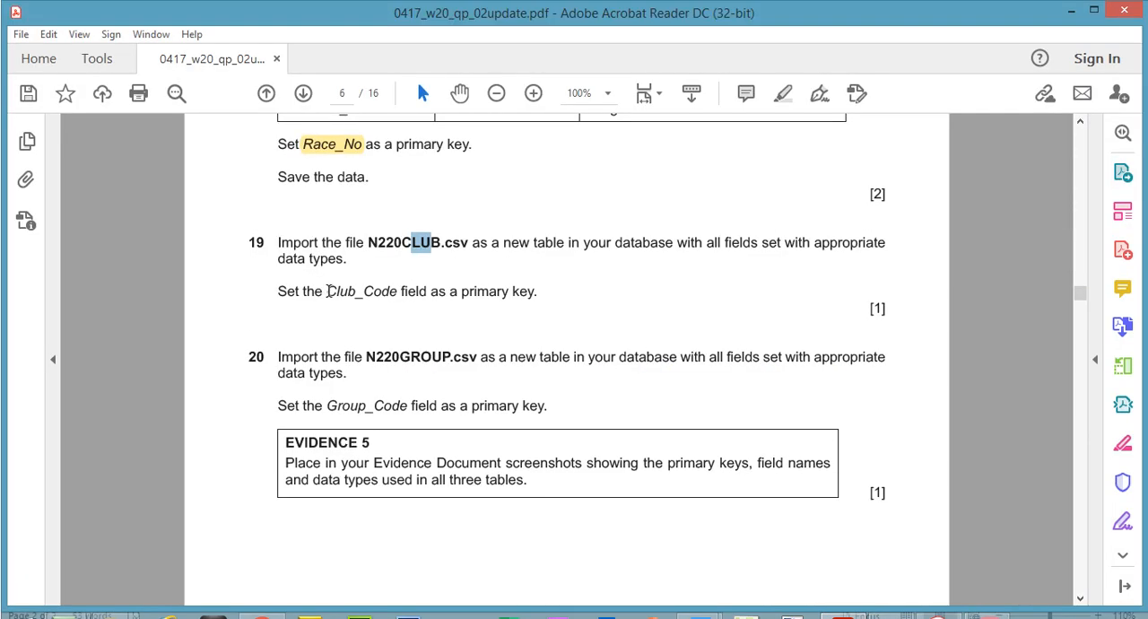
{"action": "left_click_drag", "start_coordinate": [328, 290], "coordinate": [559, 303]}
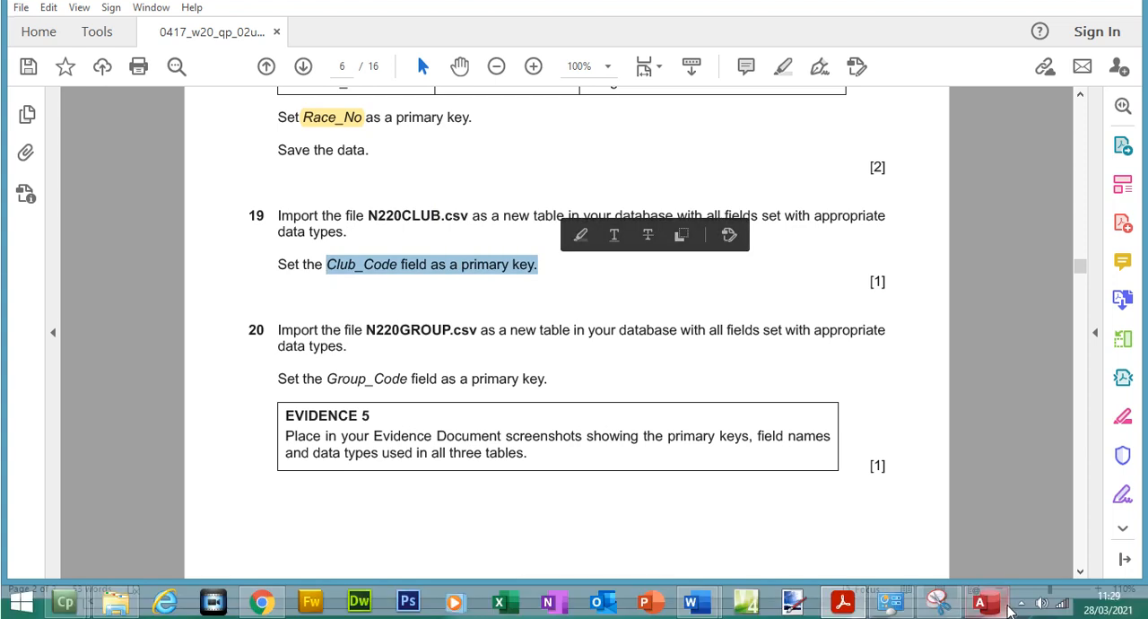
{"action": "left_click", "coordinate": [987, 604]}
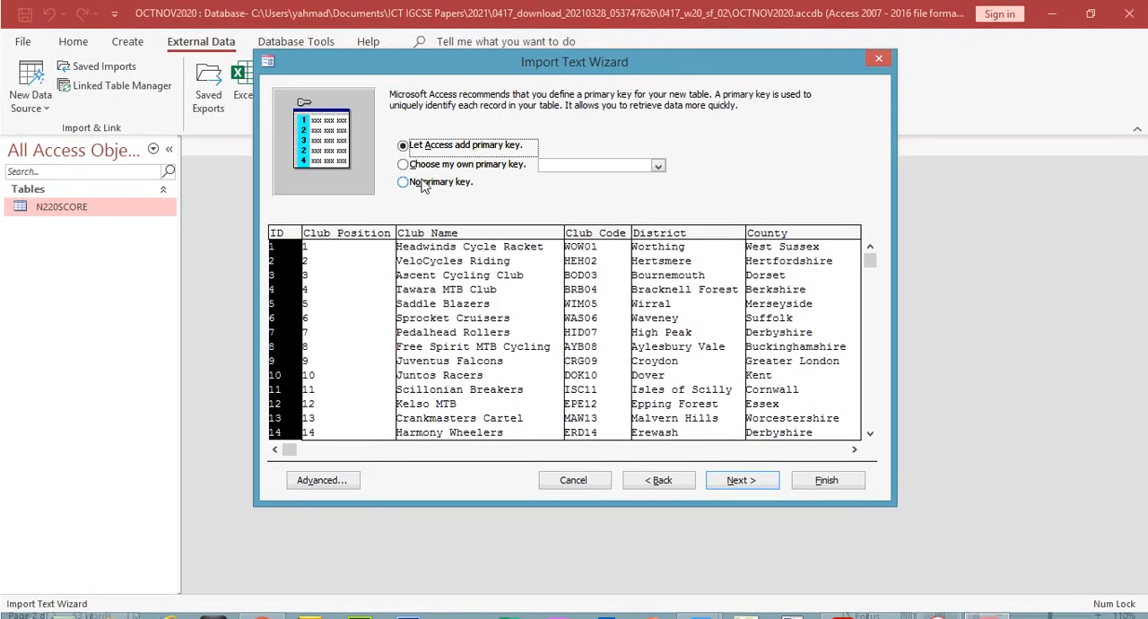
Choose Club_Code as the primary key, finish importing the N220CLUB table without saving the import steps, and check its datasheet
{"action": "left_click", "coordinate": [422, 172]}
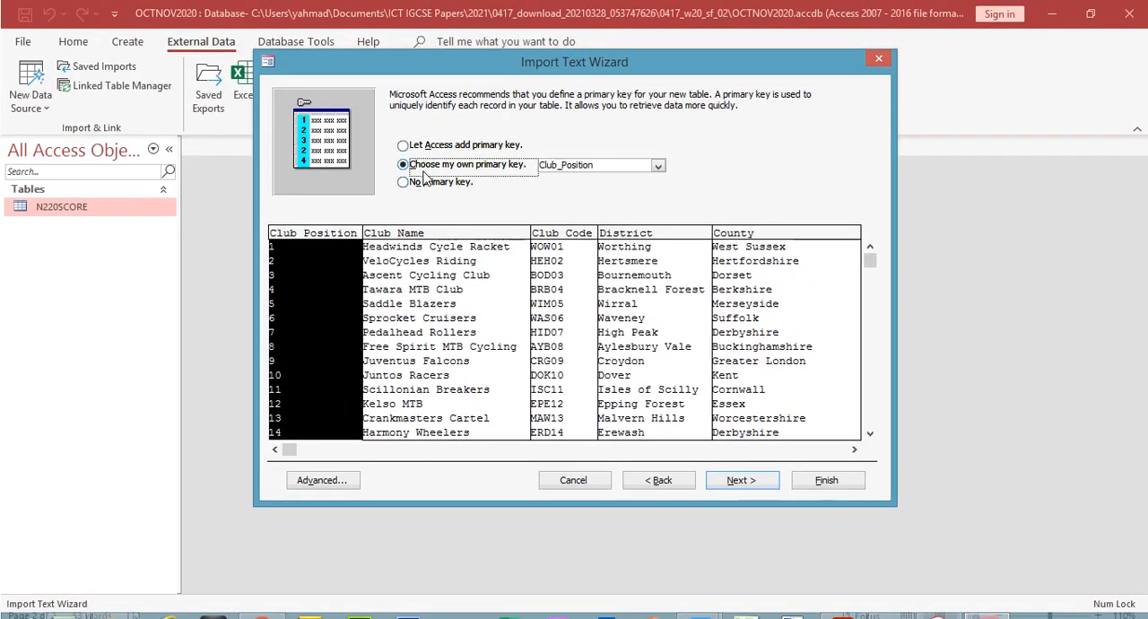
{"action": "left_click", "coordinate": [658, 165]}
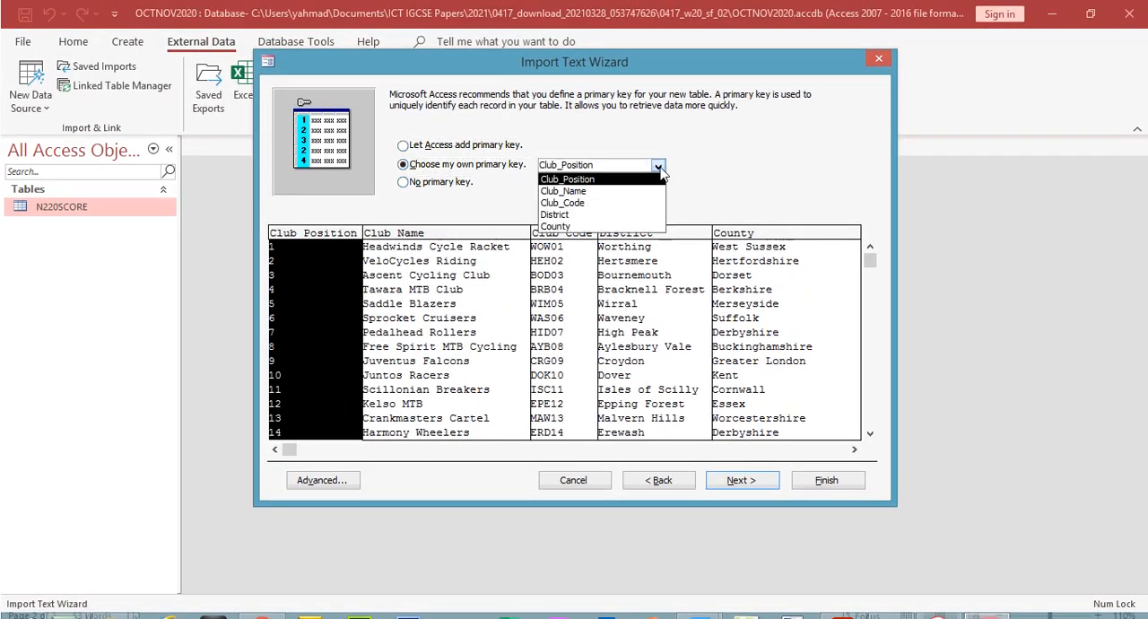
{"action": "left_click", "coordinate": [599, 204]}
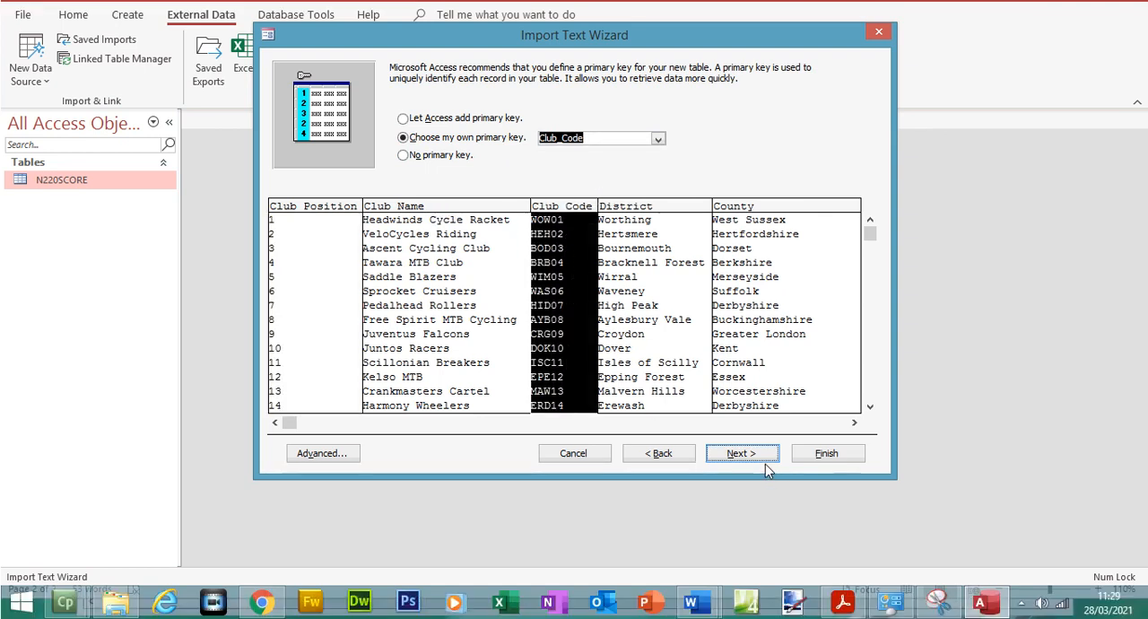
{"action": "left_click", "coordinate": [759, 453]}
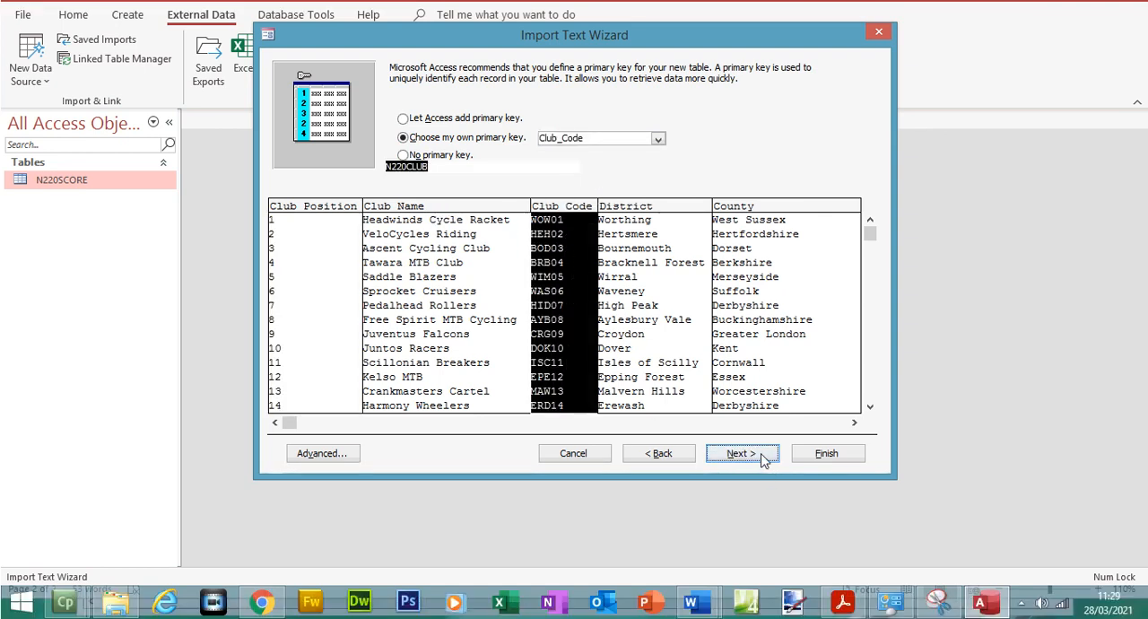
{"action": "left_click", "coordinate": [827, 455]}
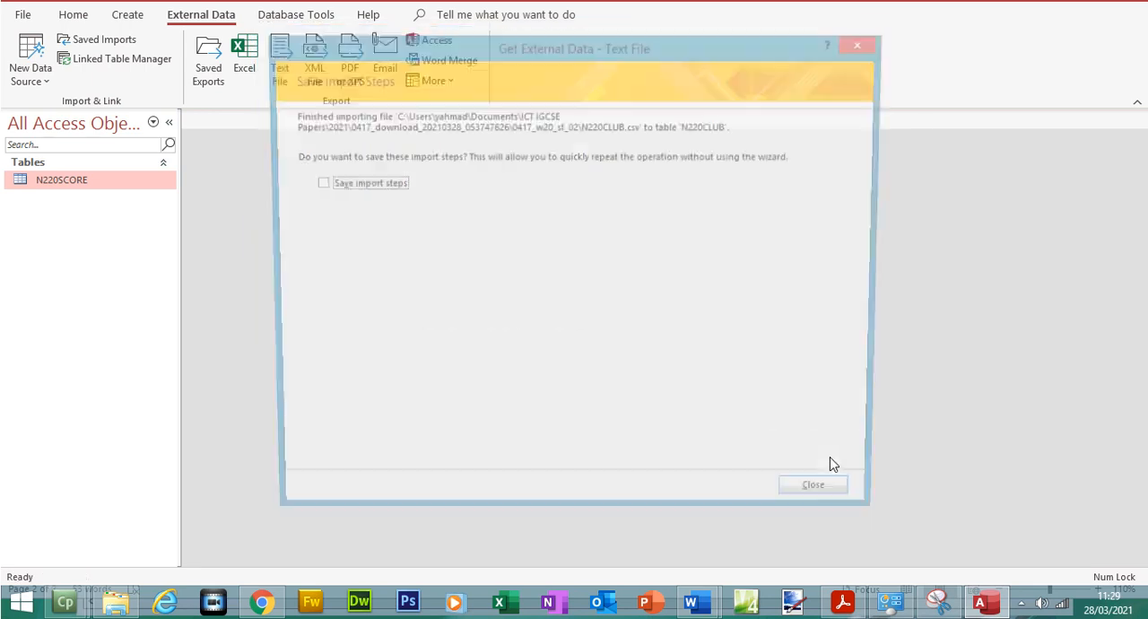
{"action": "left_click", "coordinate": [827, 501]}
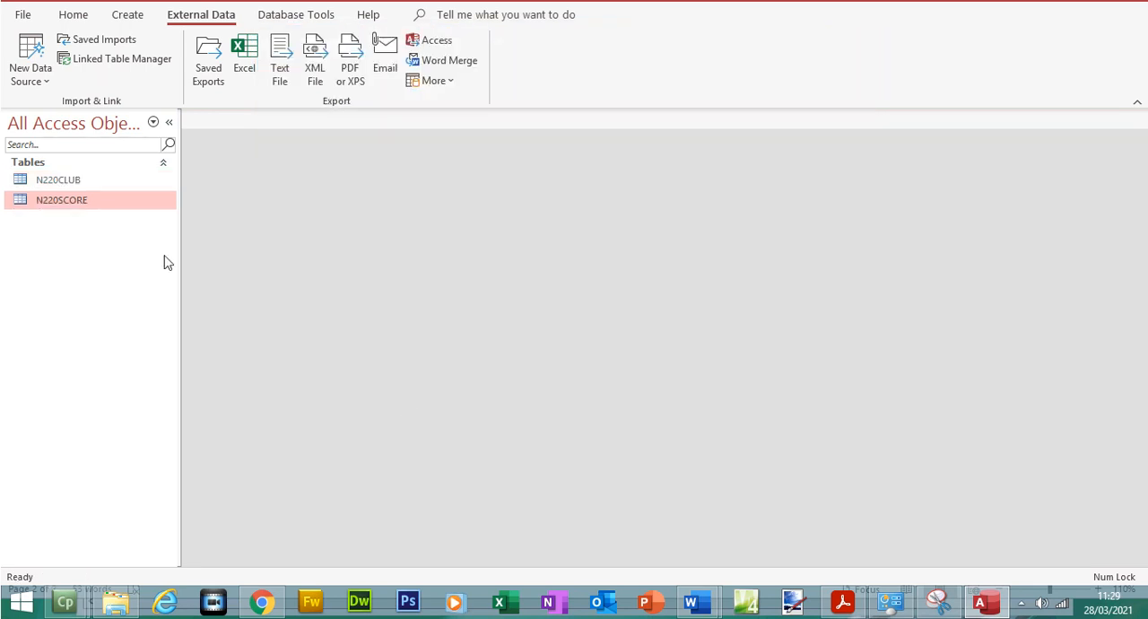
{"action": "double_click", "coordinate": [98, 179]}
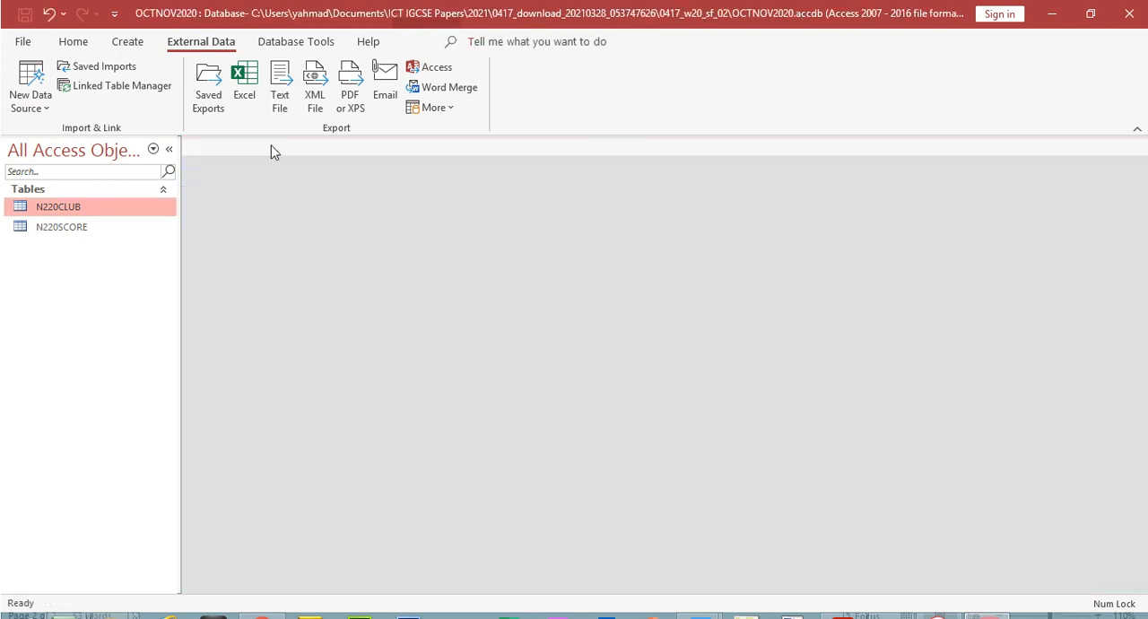
{"action": "left_click", "coordinate": [268, 146]}
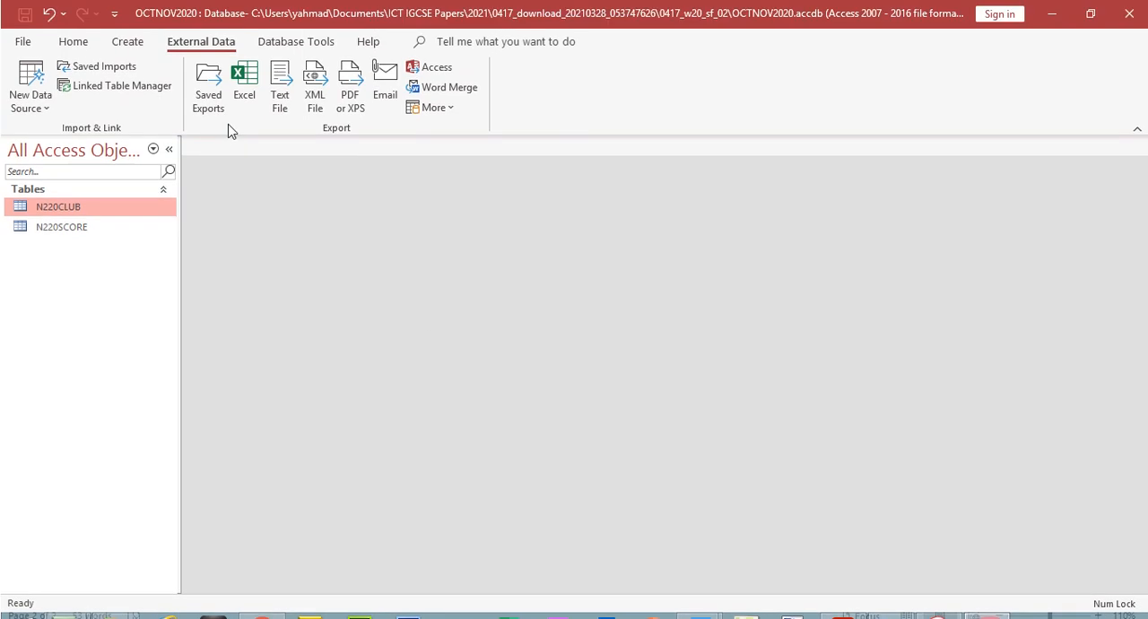
Start a new text file import into a new table and select N220GROUP.csv as the source file
{"action": "left_click", "coordinate": [30, 85]}
{"action": "mouse_move", "coordinate": [97, 141]}
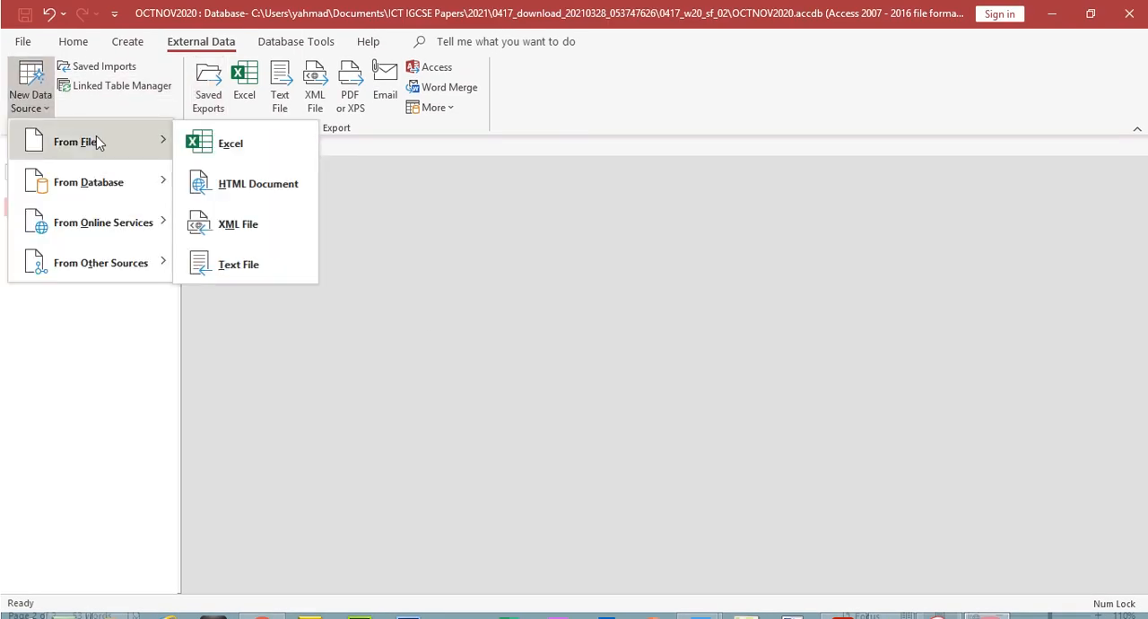
{"action": "left_click", "coordinate": [250, 272]}
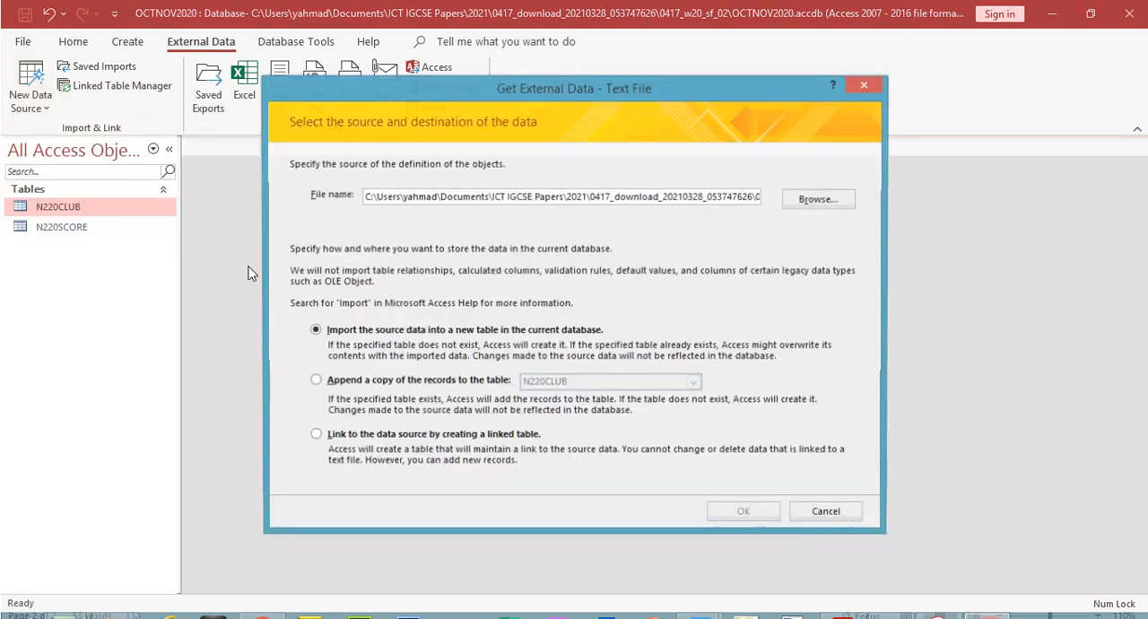
{"action": "left_click", "coordinate": [786, 203]}
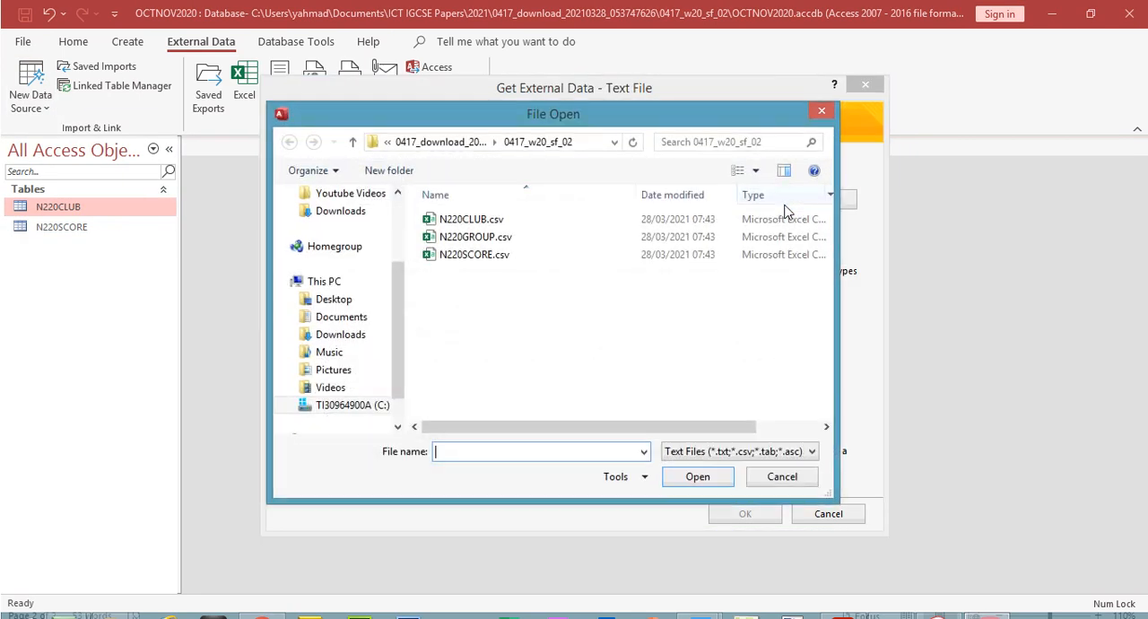
{"action": "left_click", "coordinate": [490, 244]}
Switch to the exam paper and highlight all of question 19's instructions in yellow
{"action": "left_click", "coordinate": [841, 600]}
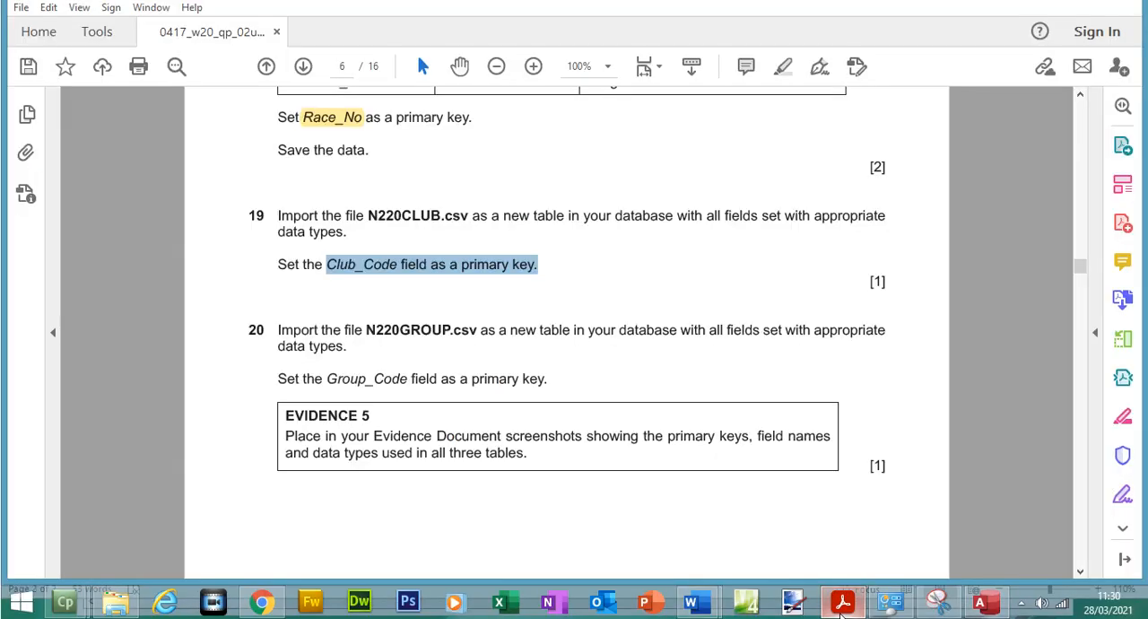
{"action": "left_click_drag", "start_coordinate": [277, 215], "coordinate": [540, 282]}
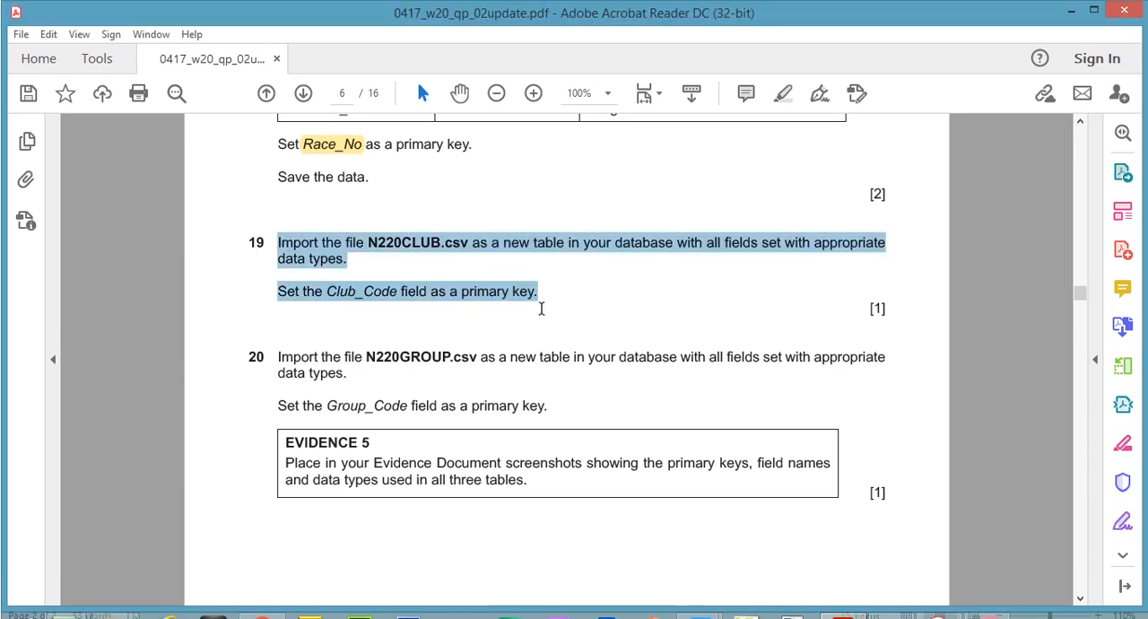
{"action": "left_click", "coordinate": [605, 328]}
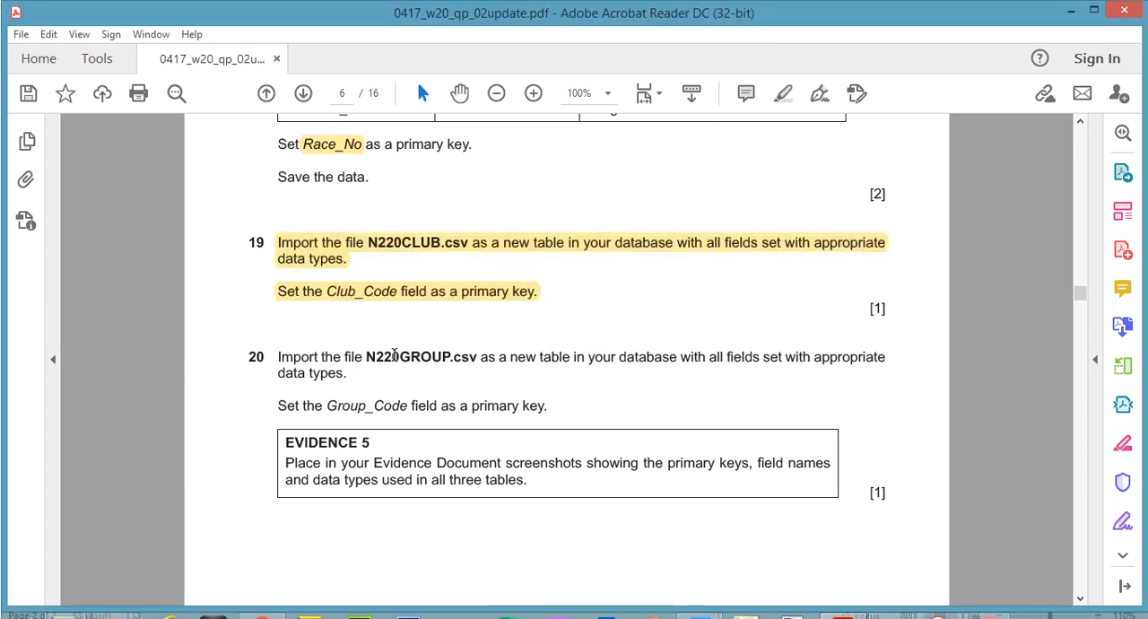
Read question 20 for the file to import and its primary key field, and return to Access
{"action": "left_click_drag", "start_coordinate": [363, 324], "coordinate": [440, 339]}
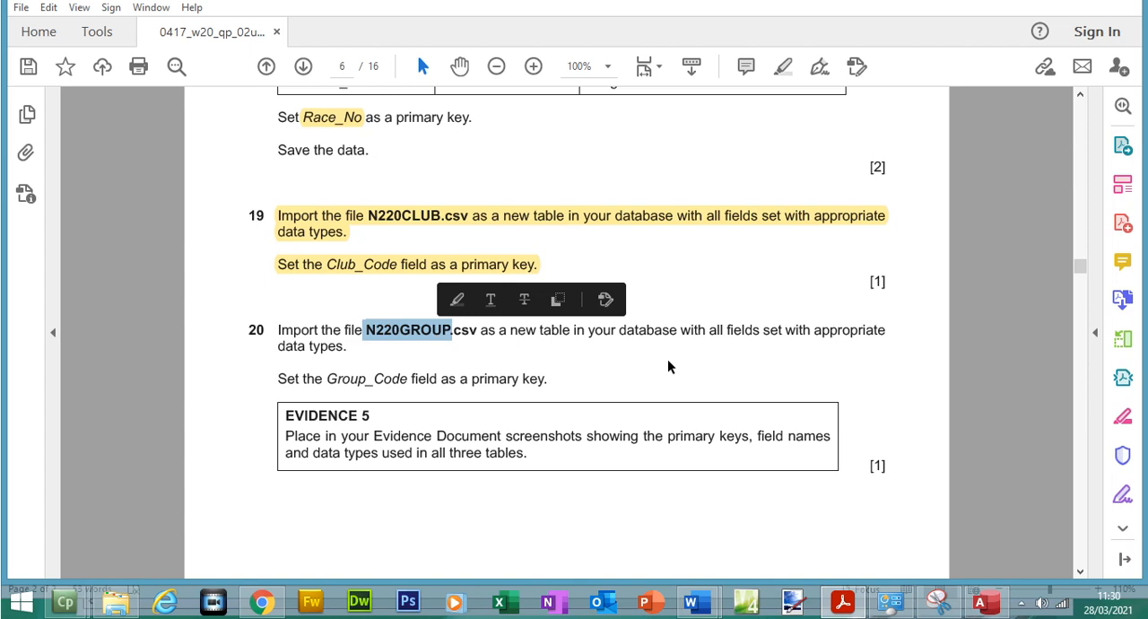
{"action": "left_click_drag", "start_coordinate": [327, 378], "coordinate": [516, 380]}
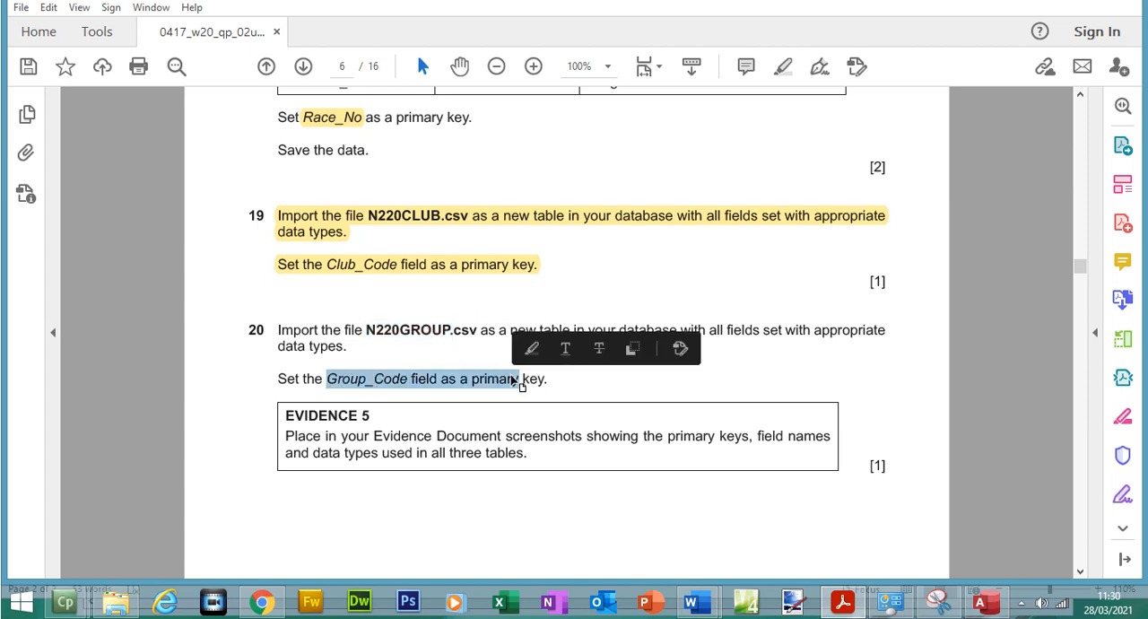
{"action": "left_click", "coordinate": [984, 601]}
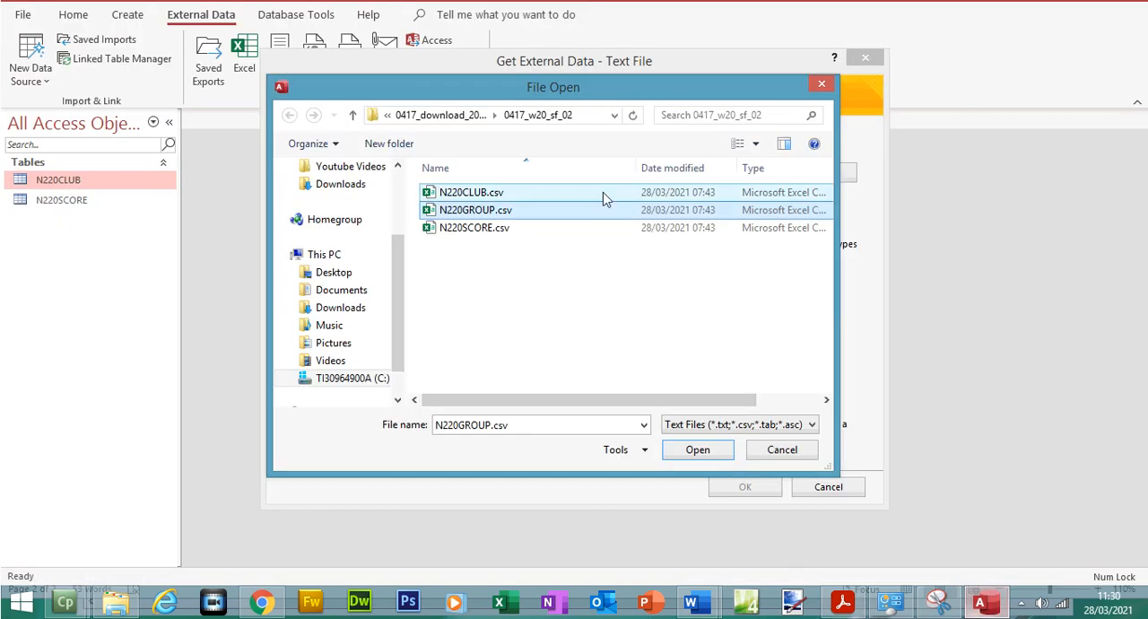
Load N220GROUP.csv into the import as comma-delimited text with the first row as field names, and review its field data types
{"action": "double_click", "coordinate": [495, 212]}
{"action": "left_click", "coordinate": [741, 485]}
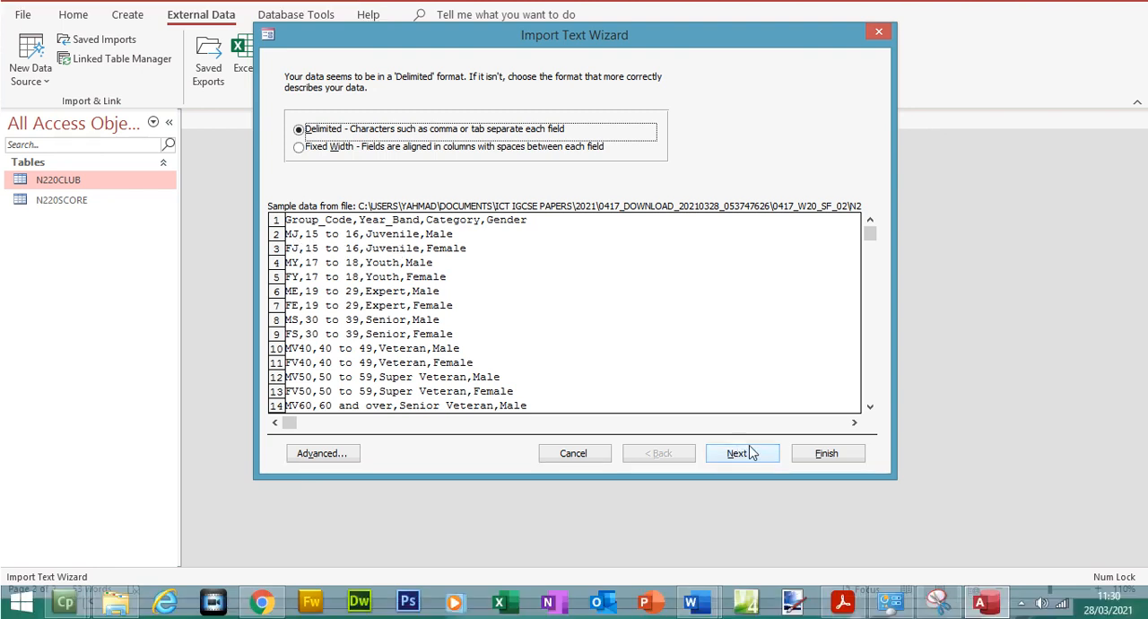
{"action": "left_click", "coordinate": [741, 479]}
{"action": "left_click", "coordinate": [394, 160]}
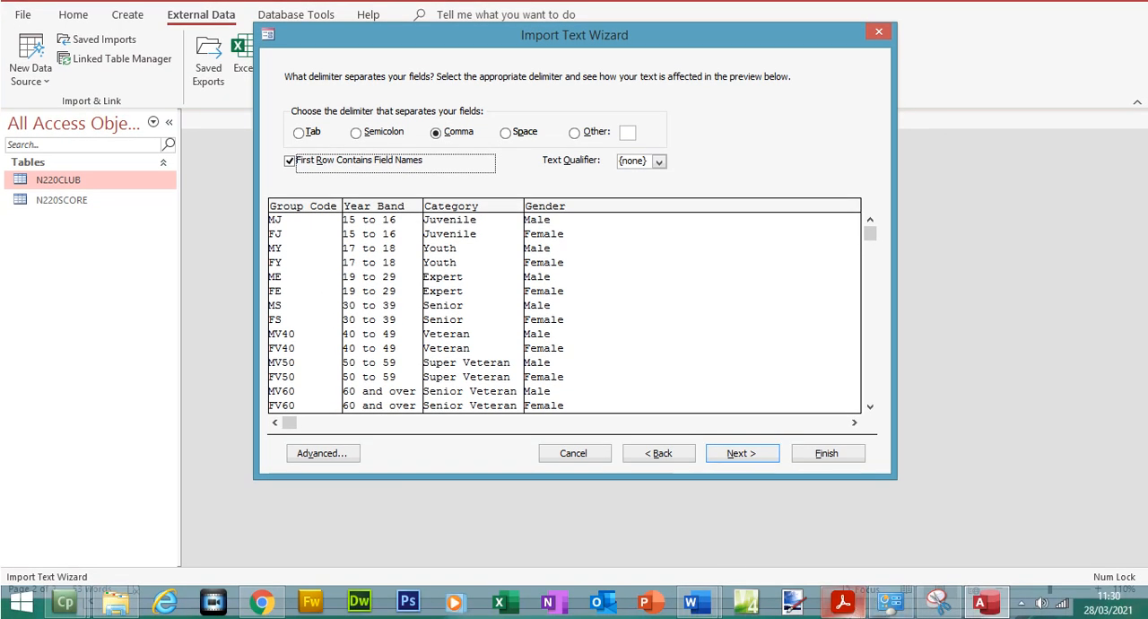
{"action": "left_click", "coordinate": [314, 453]}
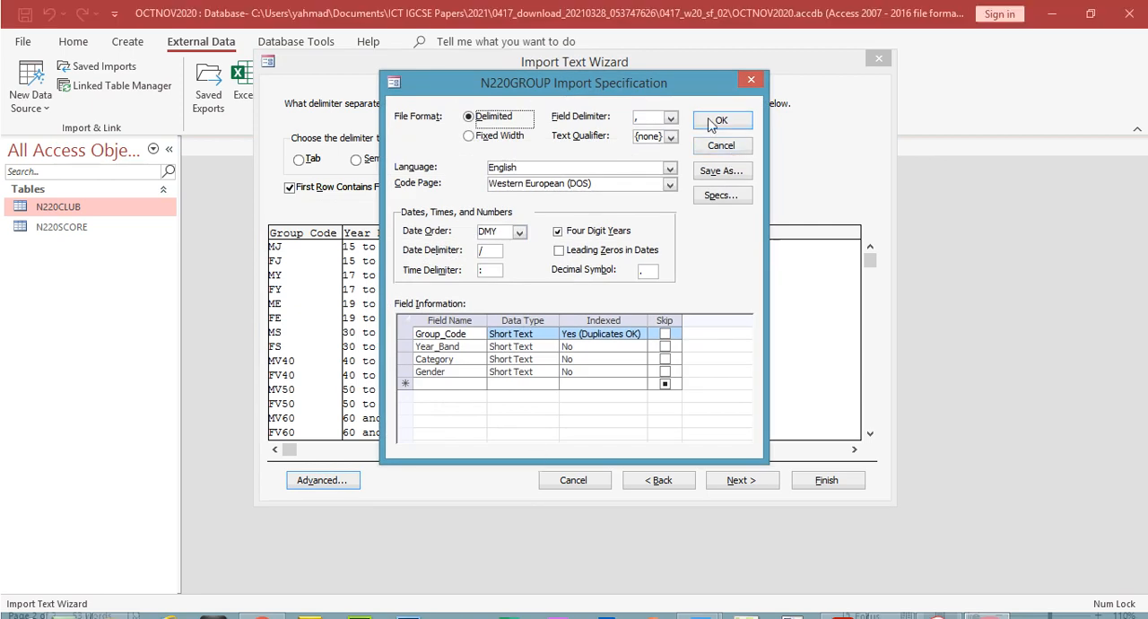
{"action": "left_click", "coordinate": [718, 120]}
{"action": "left_click", "coordinate": [731, 480]}
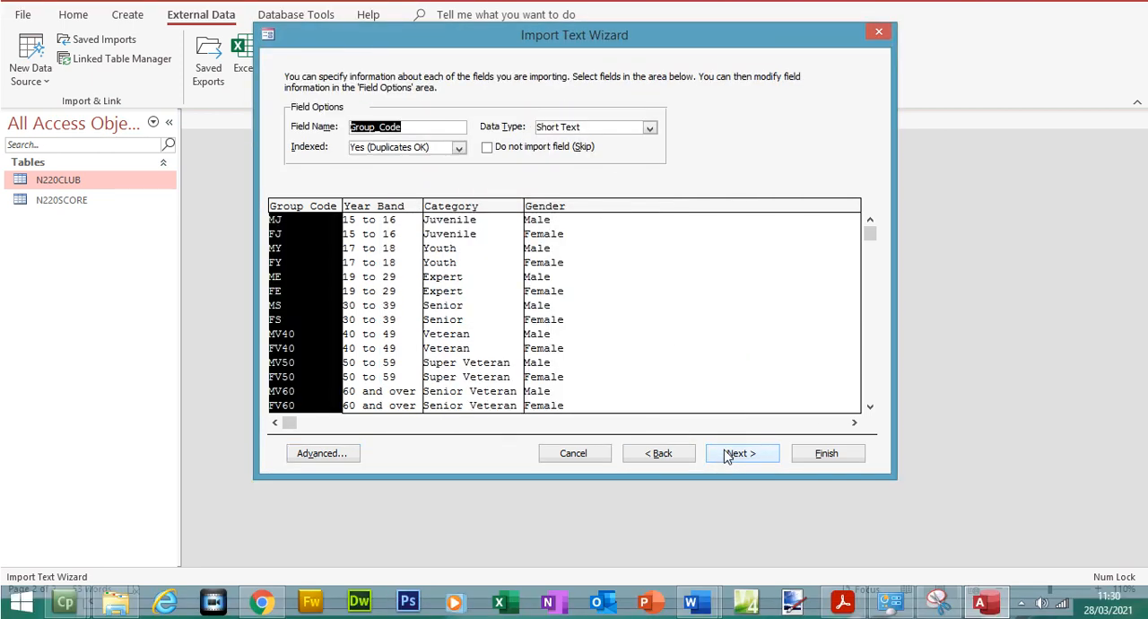
Choose Group_Code as the primary key and finish importing the N220GROUP table without saving the import steps
{"action": "left_click", "coordinate": [728, 455]}
{"action": "left_click", "coordinate": [435, 145]}
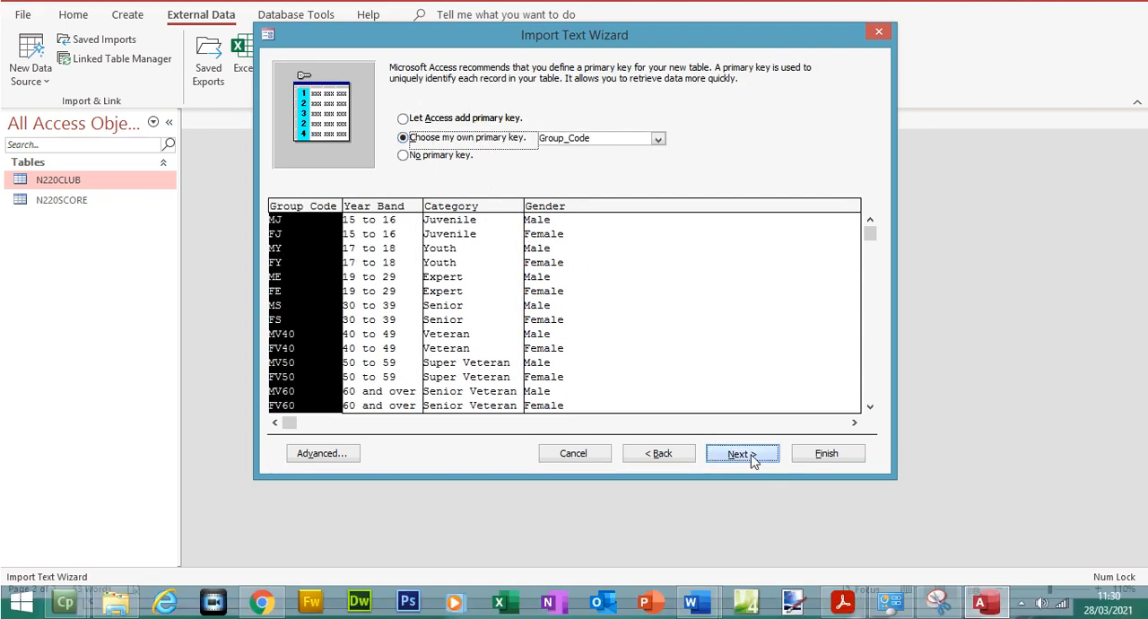
{"action": "left_click", "coordinate": [741, 480]}
{"action": "left_click", "coordinate": [860, 459]}
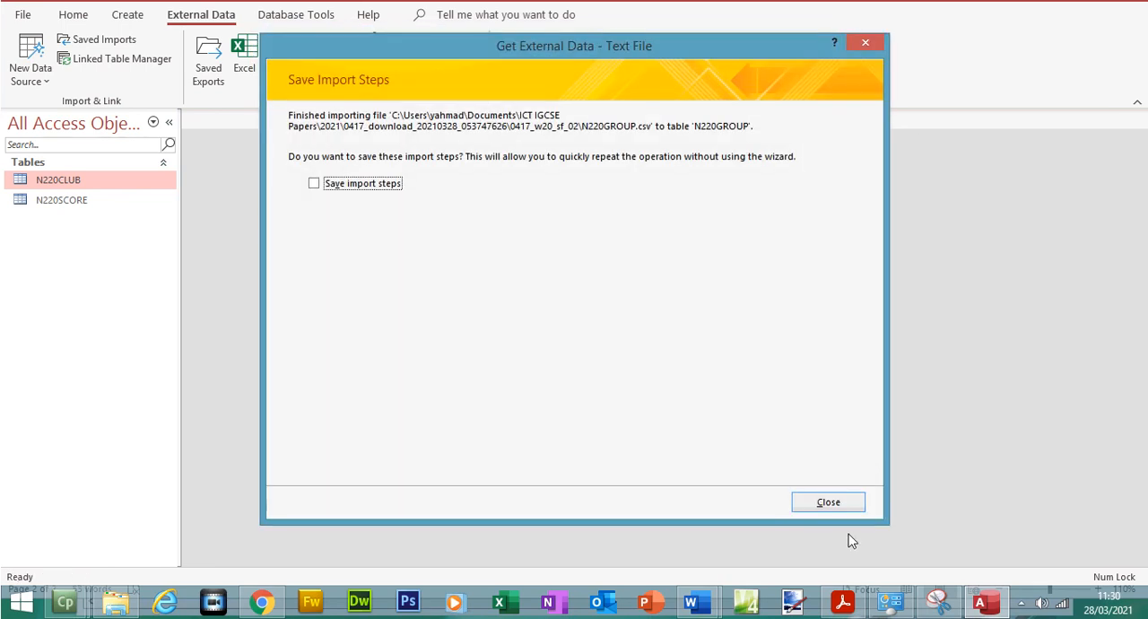
{"action": "left_click", "coordinate": [843, 505]}
Open the N220SCORE, N220GROUP and N220CLUB tables in Datasheet View
{"action": "double_click", "coordinate": [77, 236]}
{"action": "double_click", "coordinate": [77, 215]}
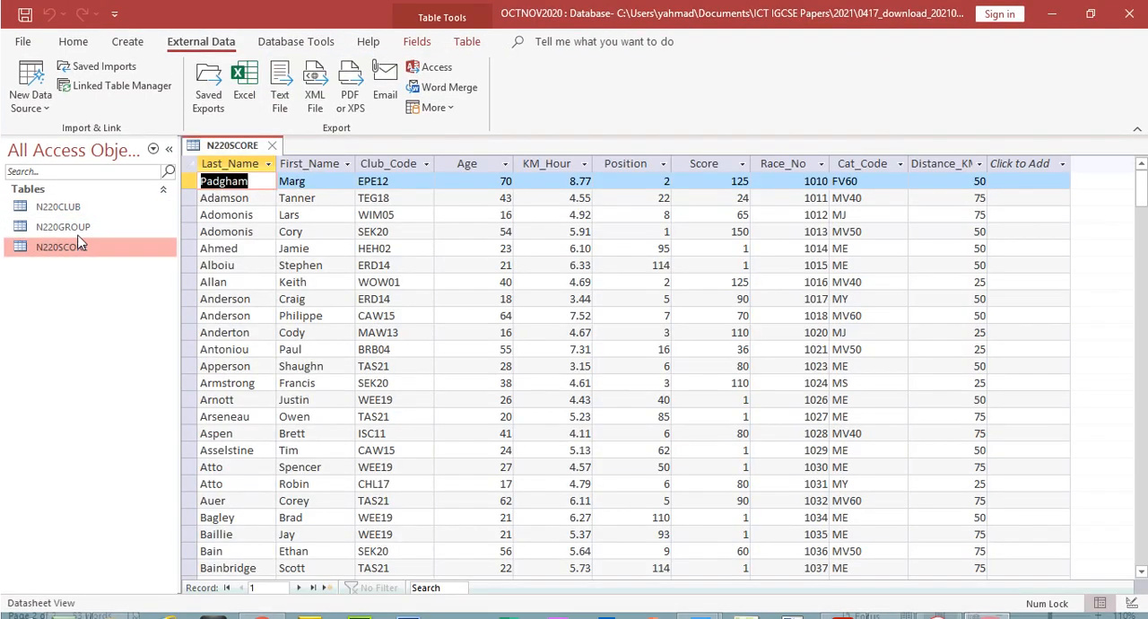
{"action": "double_click", "coordinate": [73, 208]}
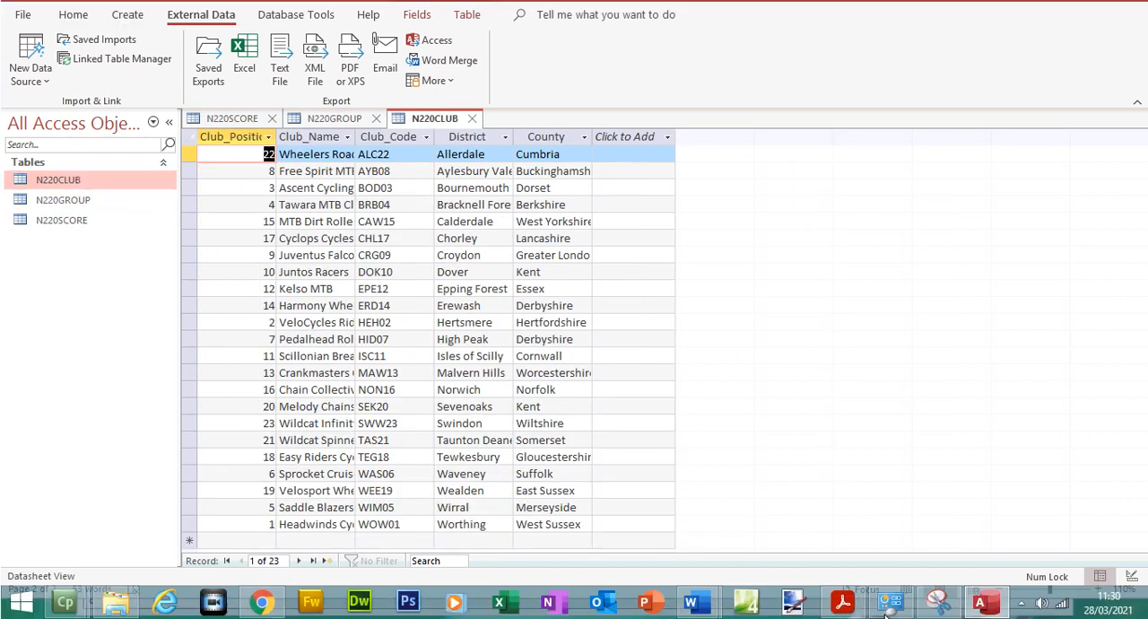
Switch to the exam paper and highlight question 20's import and primary key instructions in yellow
{"action": "left_click", "coordinate": [841, 602]}
{"action": "left_click_drag", "start_coordinate": [280, 339], "coordinate": [554, 379]}
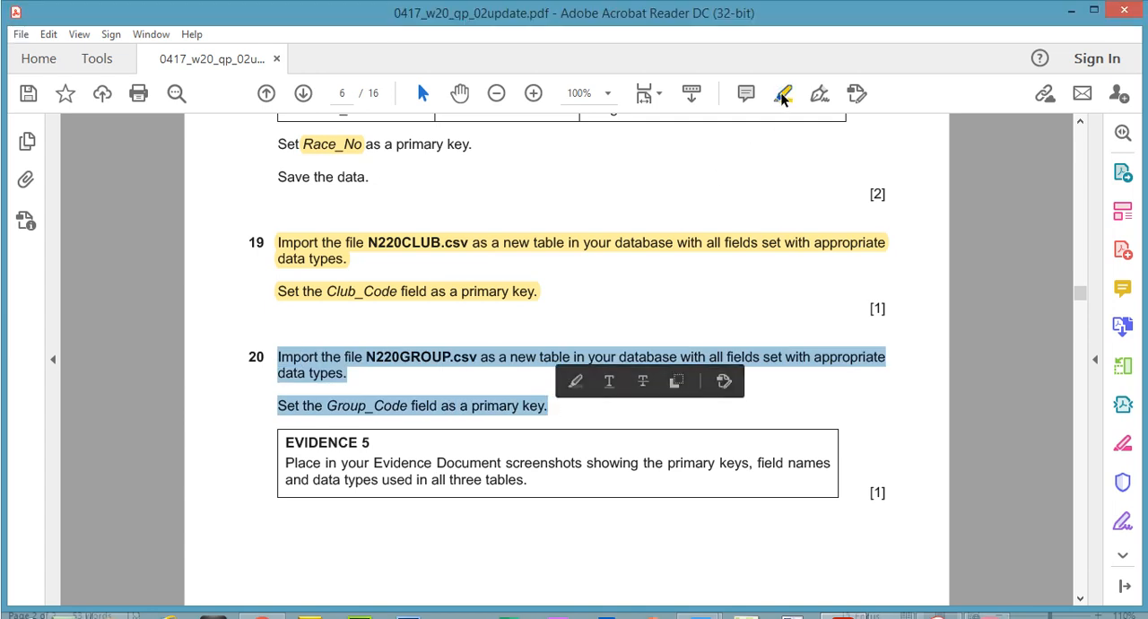
{"action": "left_click", "coordinate": [781, 94]}
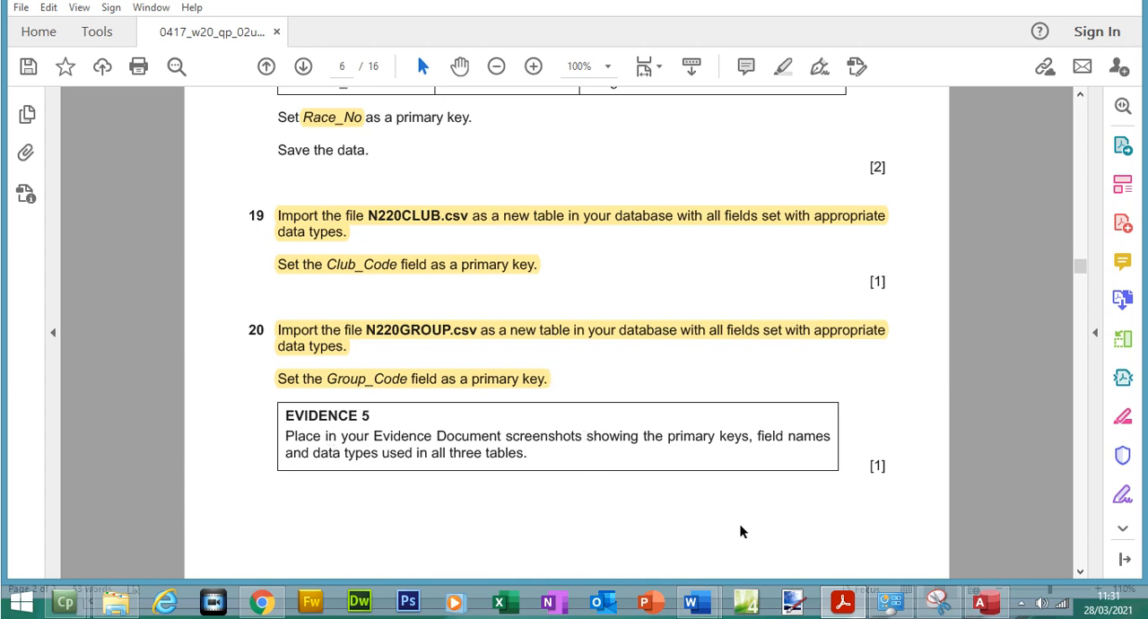
Switch back to Access and show the N220SCORE table in Design View
{"action": "left_click", "coordinate": [983, 602]}
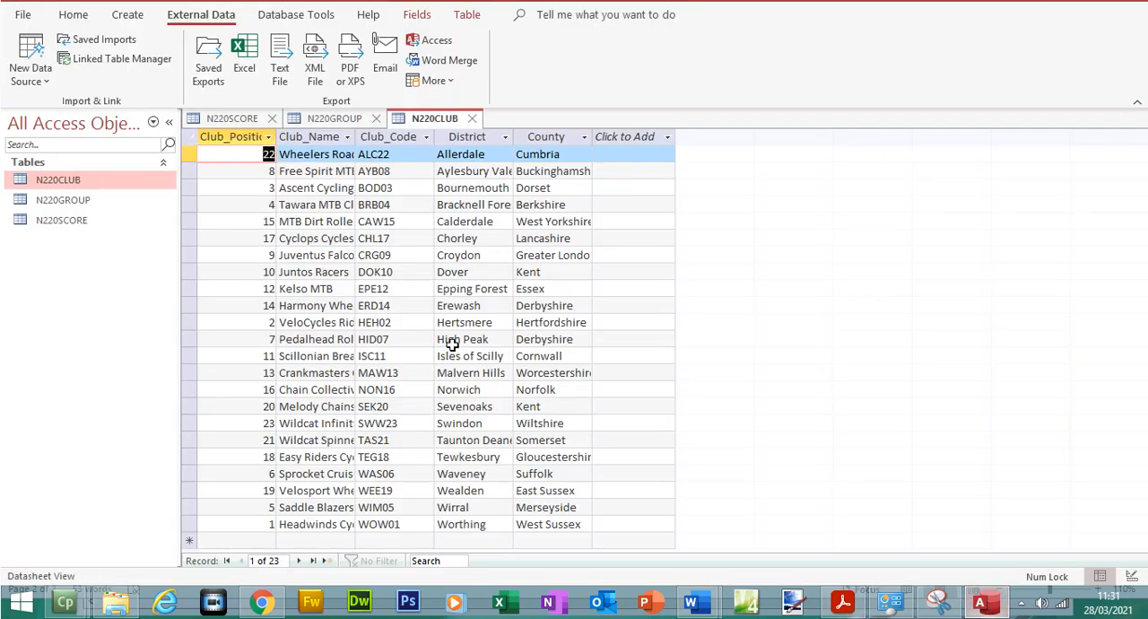
{"action": "left_click", "coordinate": [251, 147]}
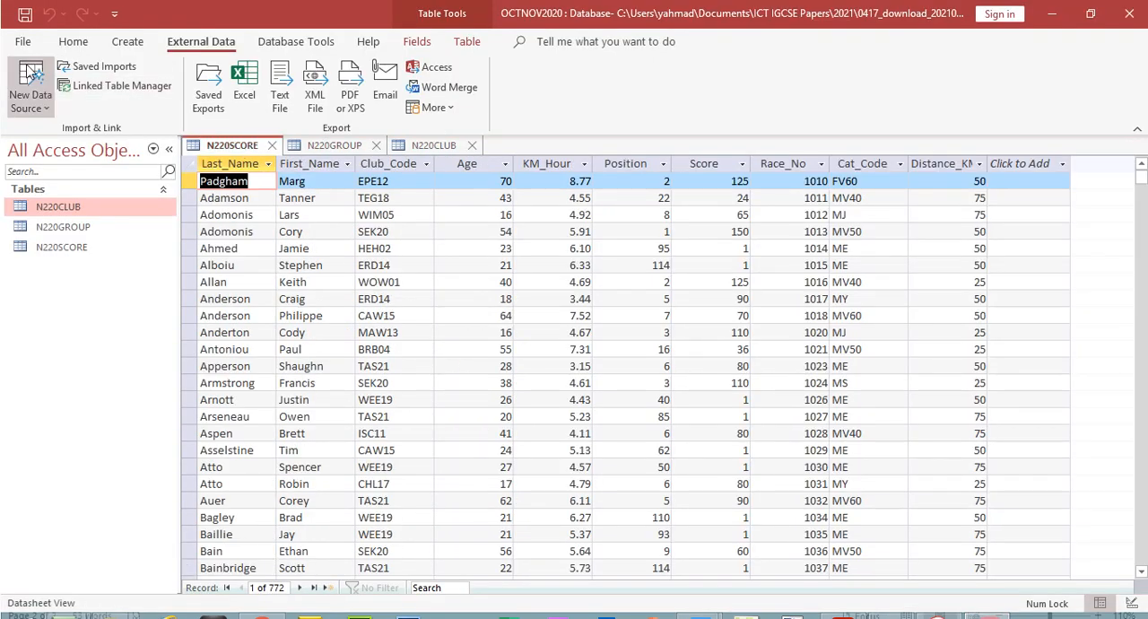
{"action": "left_click", "coordinate": [72, 41]}
{"action": "left_click", "coordinate": [26, 79]}
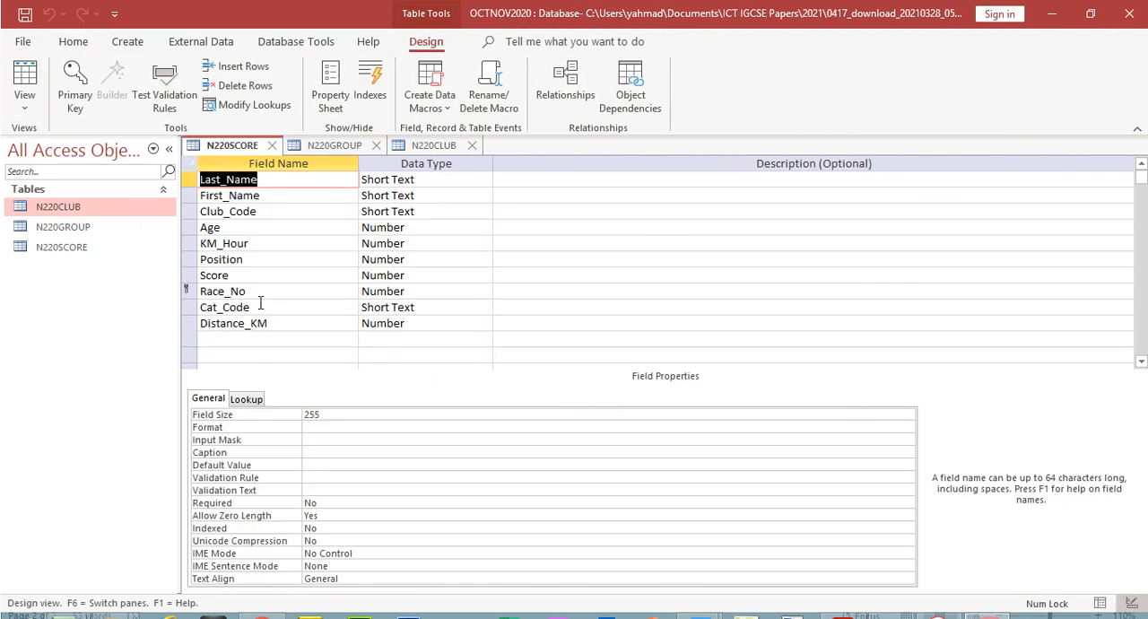
Select the KM_Hour field's data type and snip the N220SCORE table design with its field properties in Snipping Tool
{"action": "left_click", "coordinate": [375, 240]}
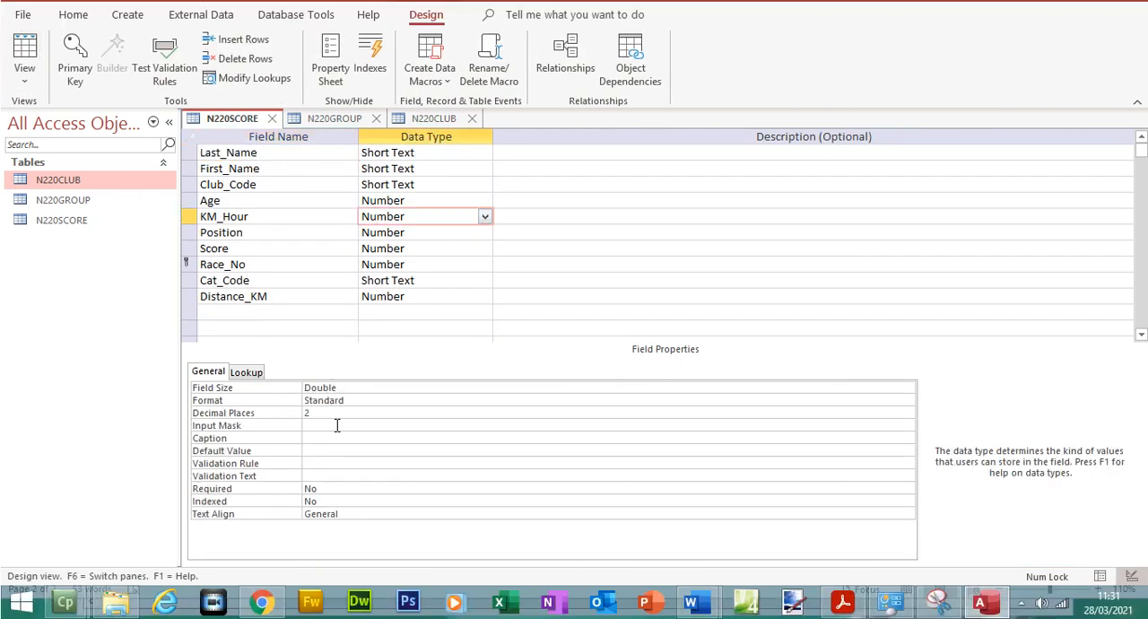
{"action": "left_click", "coordinate": [937, 601]}
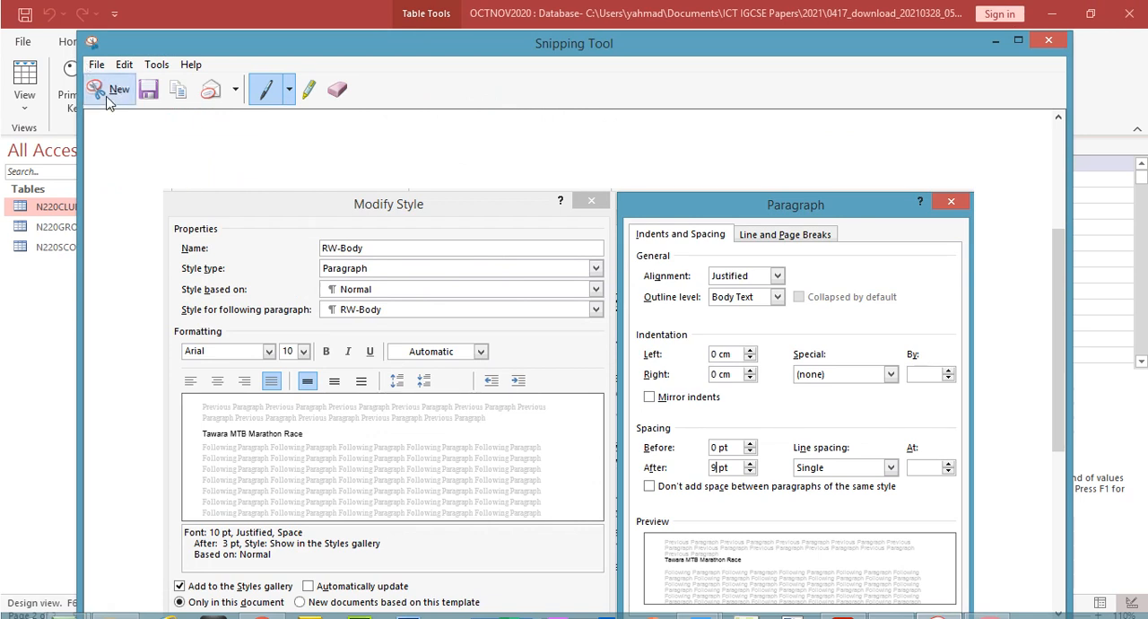
{"action": "left_click", "coordinate": [106, 88]}
{"action": "left_click_drag", "start_coordinate": [181, 138], "coordinate": [533, 434]}
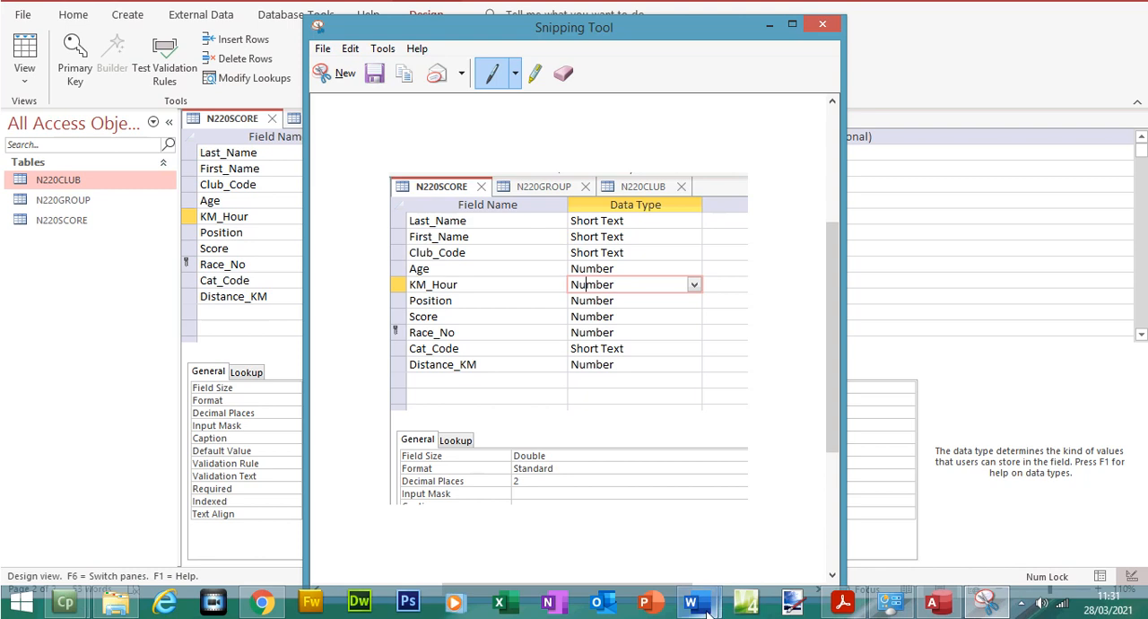
Switch to N220EVIDENCE1234.docx in Word and paste the N220SCORE screenshot under the Step 20 EVIDENCE 5 heading
{"action": "mouse_move", "coordinate": [691, 602]}
{"action": "left_click", "coordinate": [631, 534]}
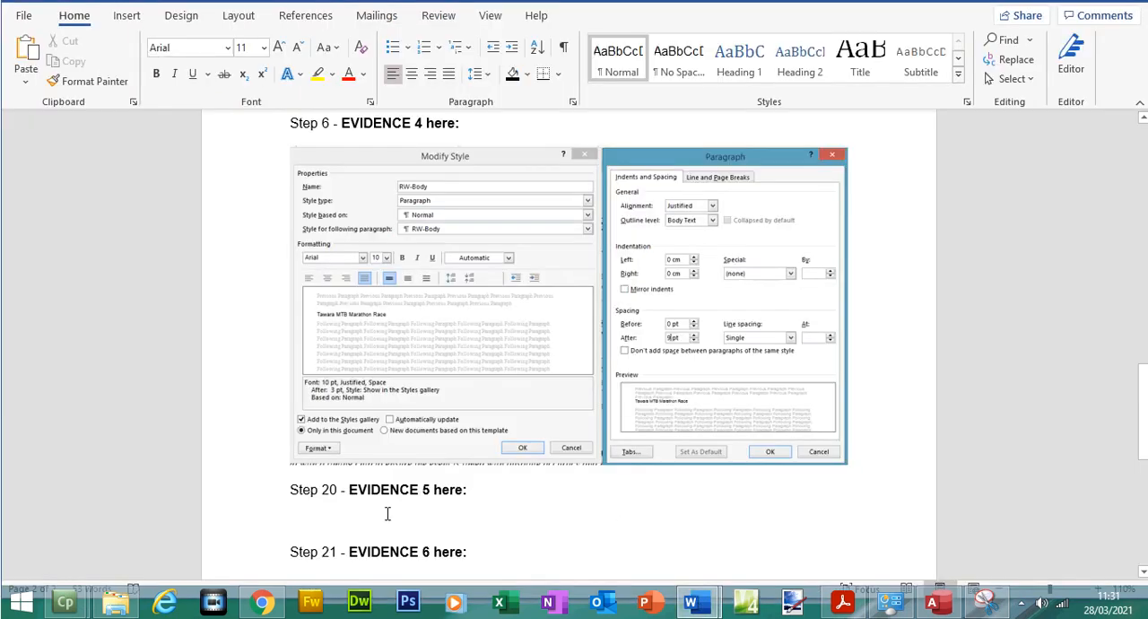
{"action": "key", "text": "ctrl+v"}
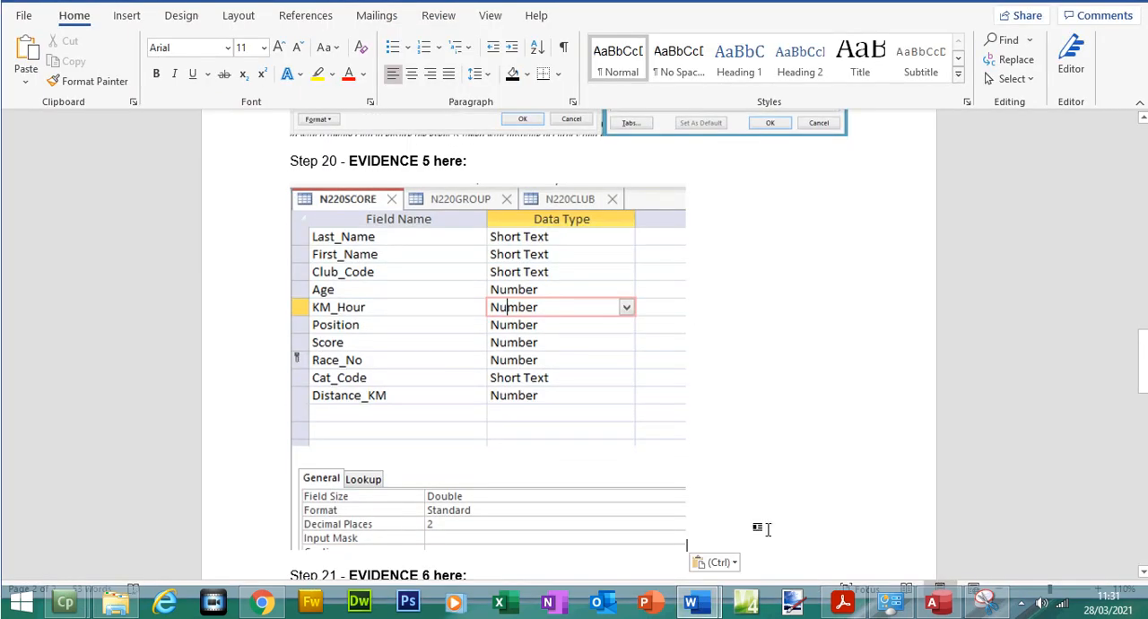
Check question 19 in the exam paper, return to Access and show the N220CLUB table in Design View
{"action": "left_click", "coordinate": [951, 608]}
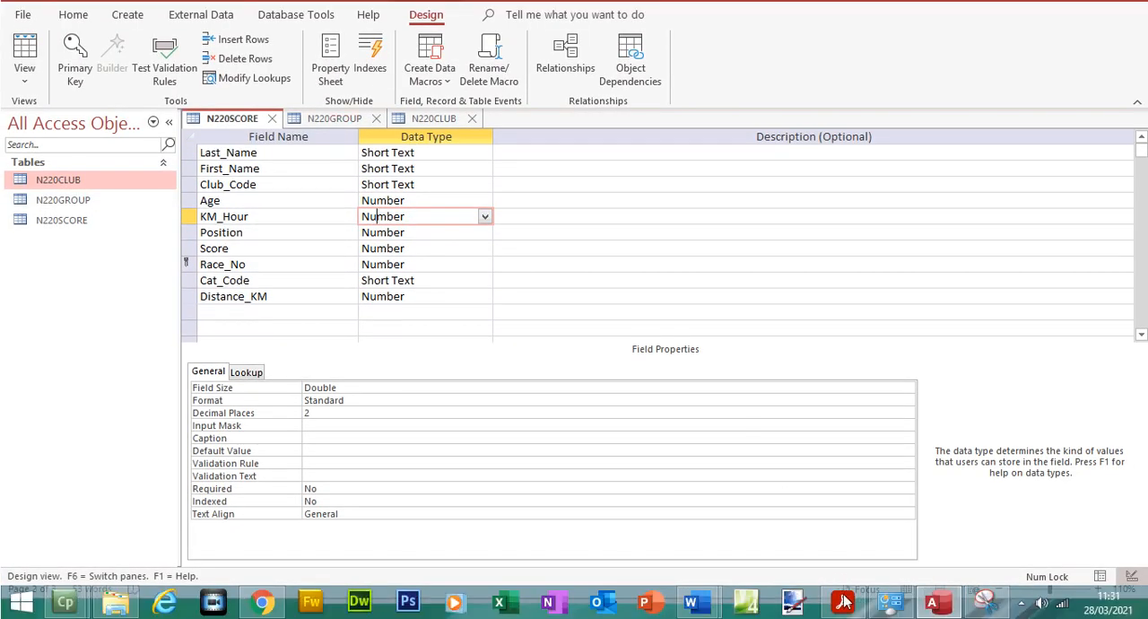
{"action": "left_click", "coordinate": [843, 601]}
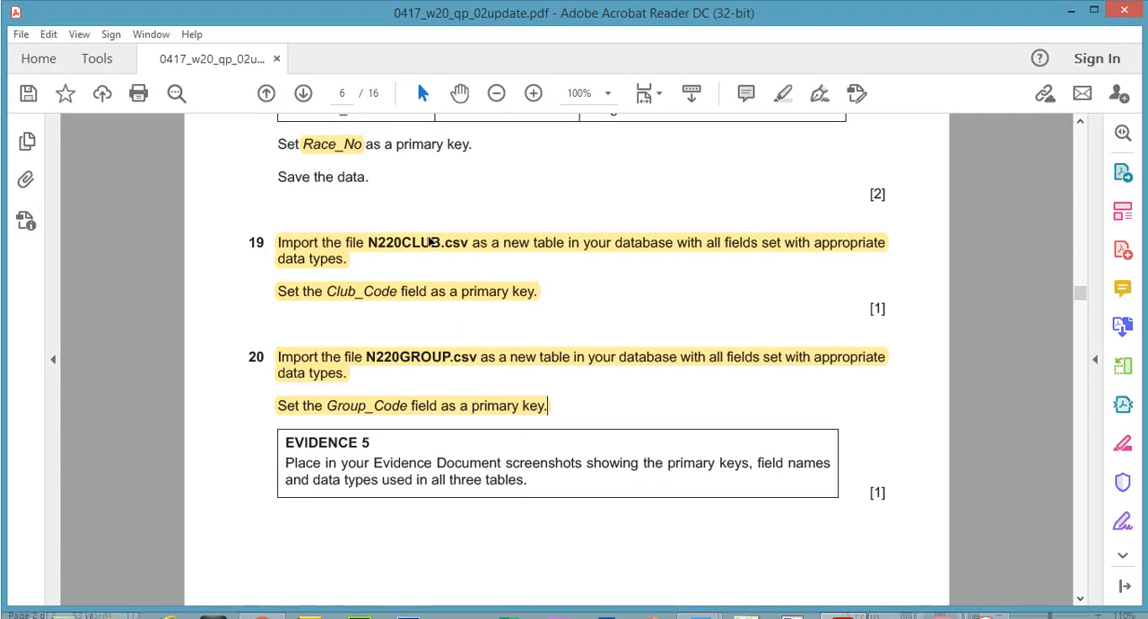
{"action": "left_click", "coordinate": [413, 223]}
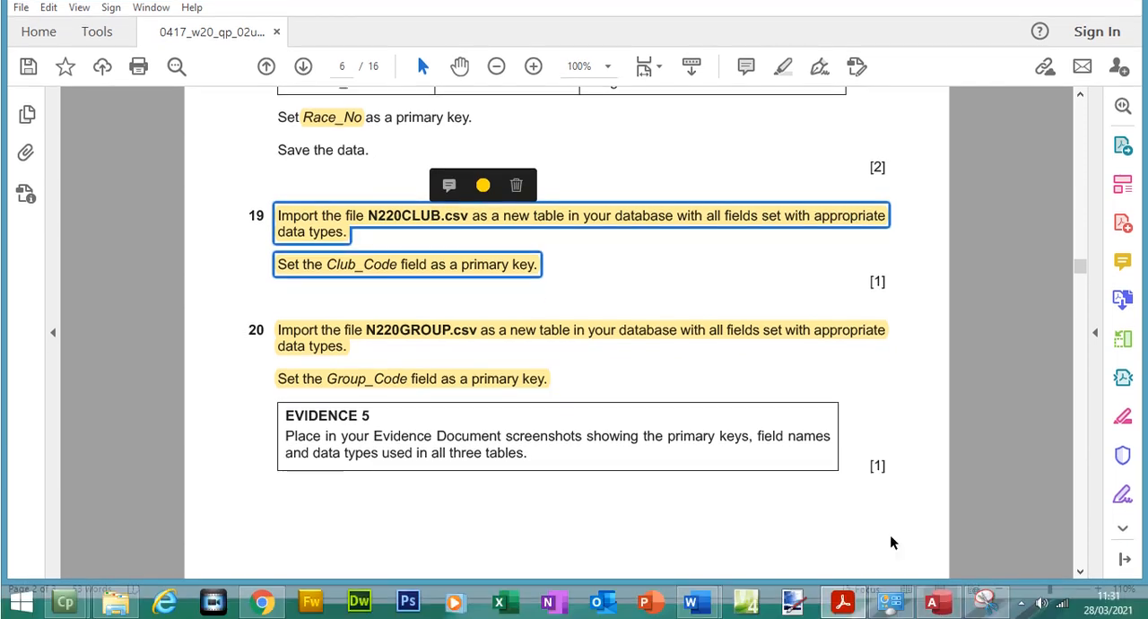
{"action": "left_click", "coordinate": [949, 605]}
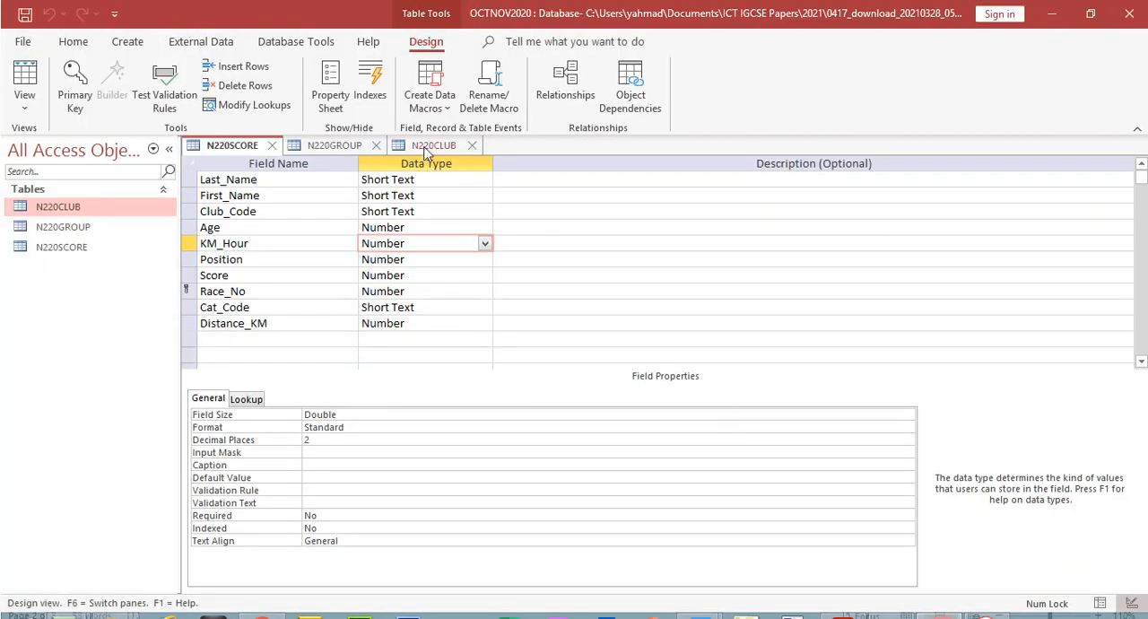
{"action": "left_click", "coordinate": [431, 118]}
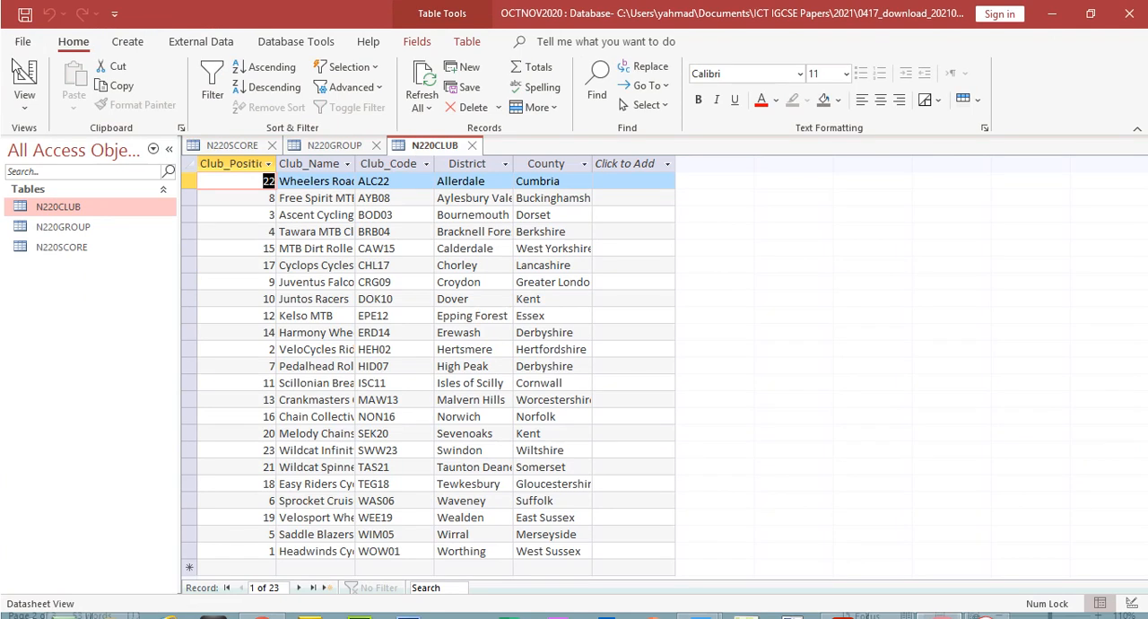
{"action": "left_click", "coordinate": [24, 76]}
{"action": "left_click", "coordinate": [416, 182]}
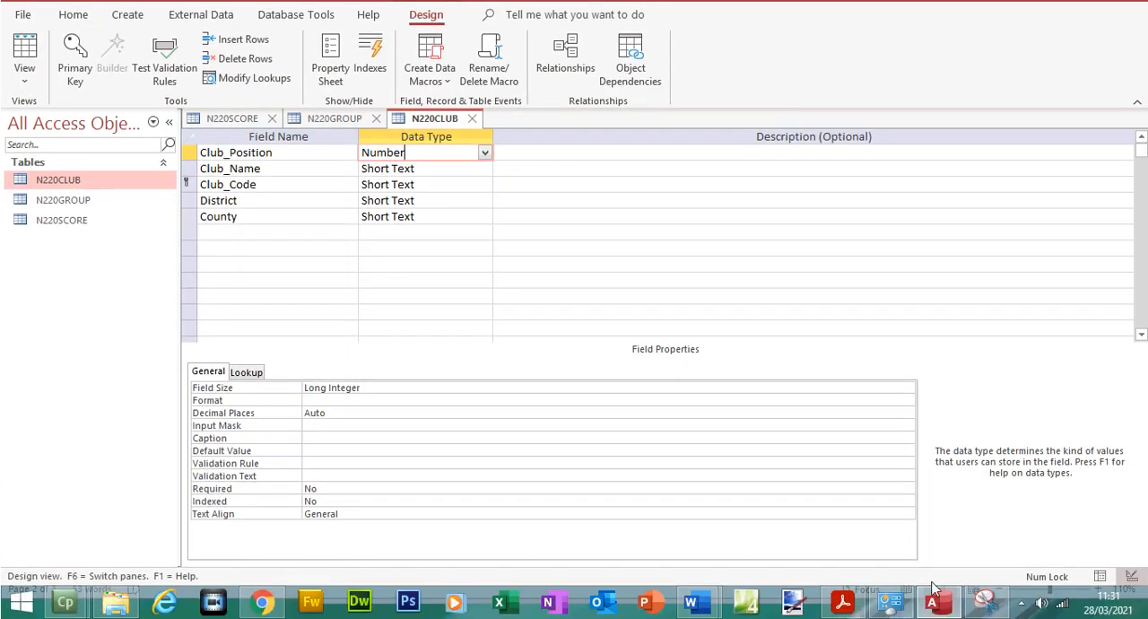
Snip the N220CLUB field names and data types without the table tabs and copy the capture
{"action": "left_click", "coordinate": [984, 601]}
{"action": "left_click", "coordinate": [328, 72]}
{"action": "left_click_drag", "start_coordinate": [182, 150], "coordinate": [496, 279]}
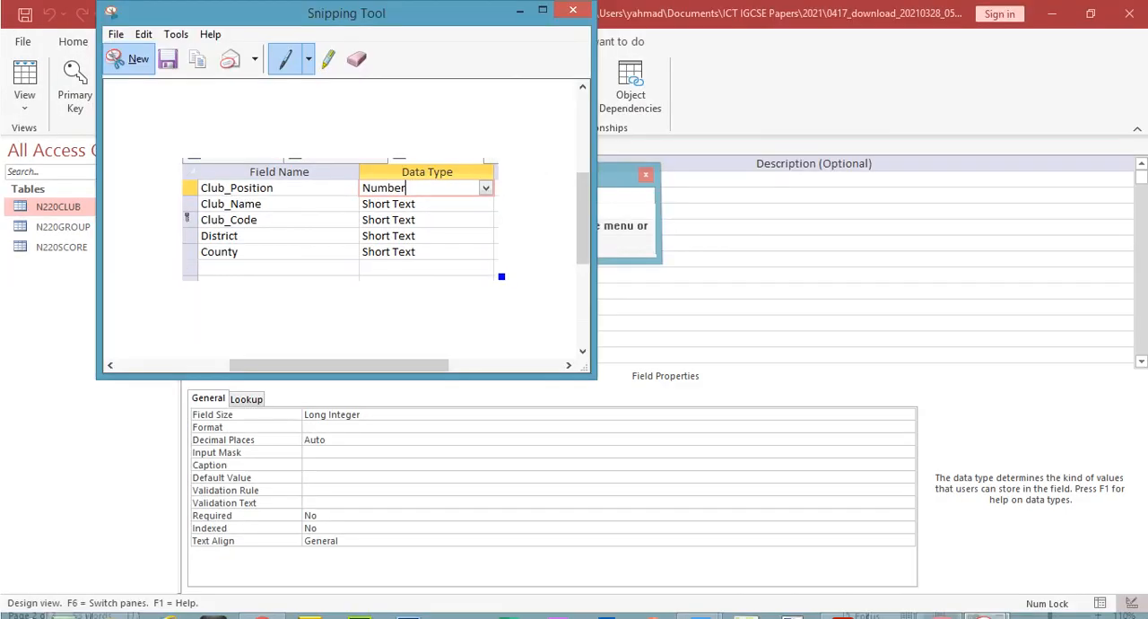
{"action": "left_click", "coordinate": [143, 34]}
{"action": "left_click", "coordinate": [144, 54]}
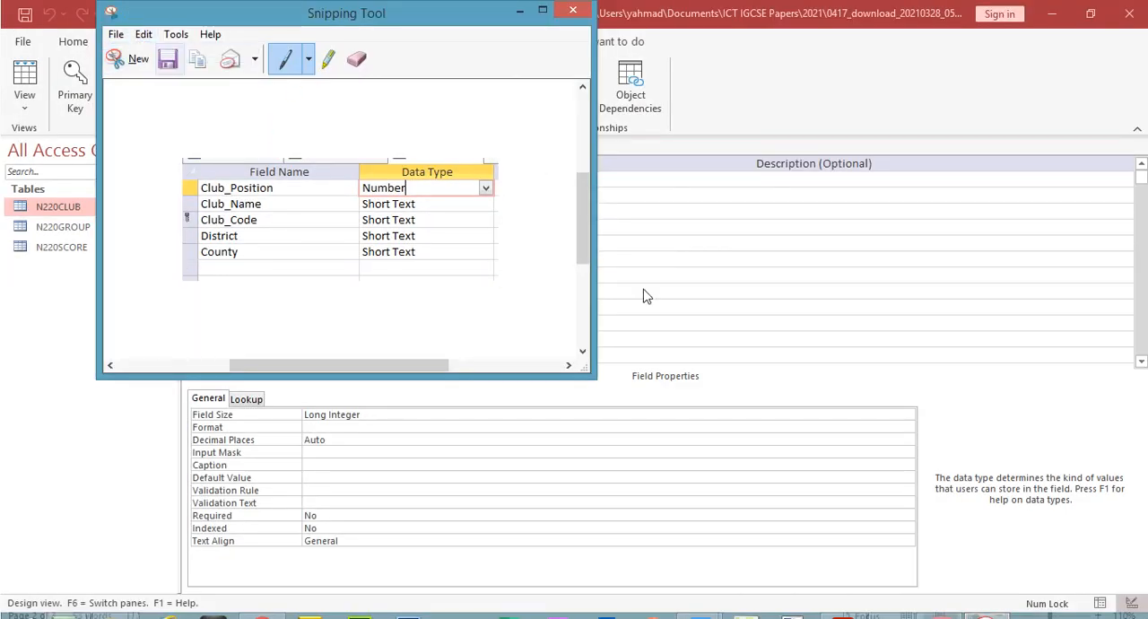
Paste the N220CLUB screenshot below the N220SCORE one in the Word evidence document and start a new line
{"action": "mouse_move", "coordinate": [695, 601]}
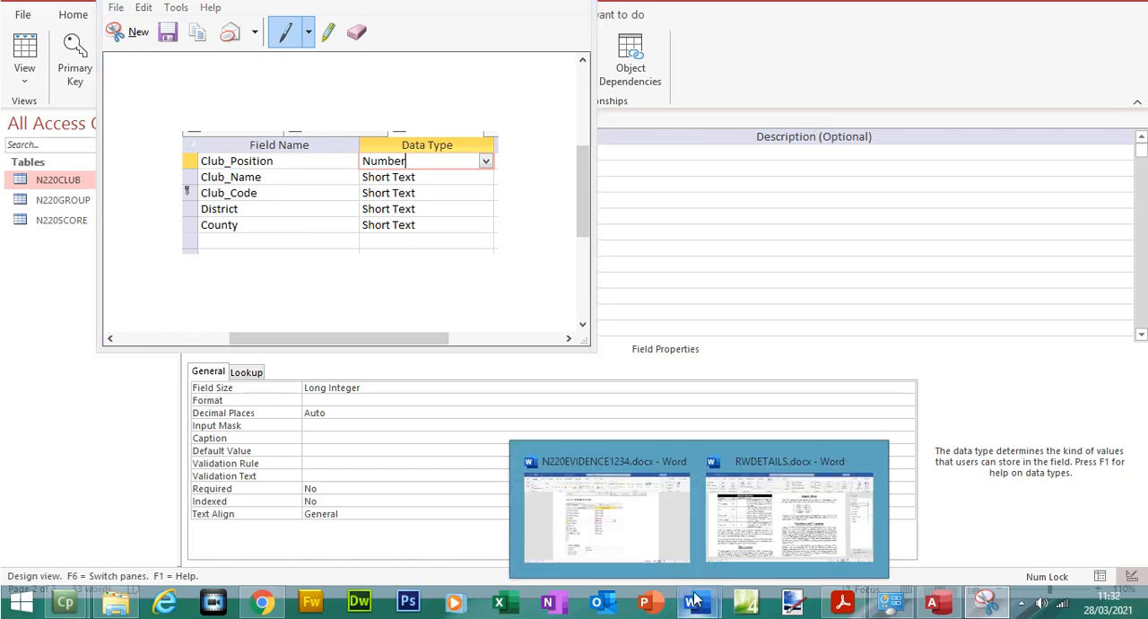
{"action": "left_click", "coordinate": [586, 531]}
{"action": "key", "text": "ctrl+v"}
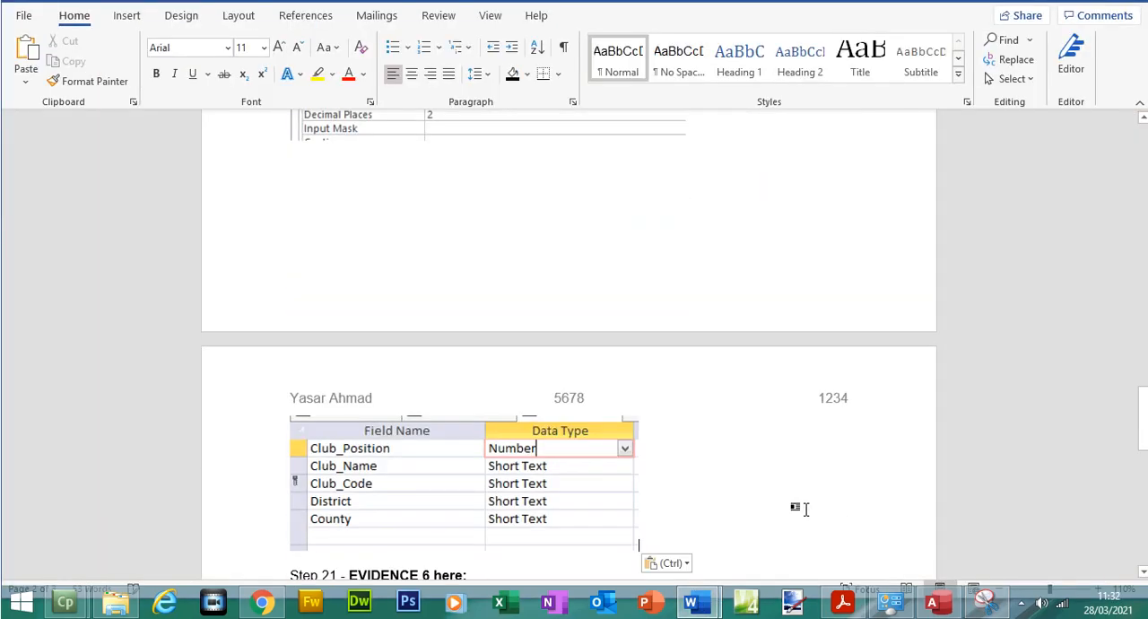
{"action": "key", "text": "Return"}
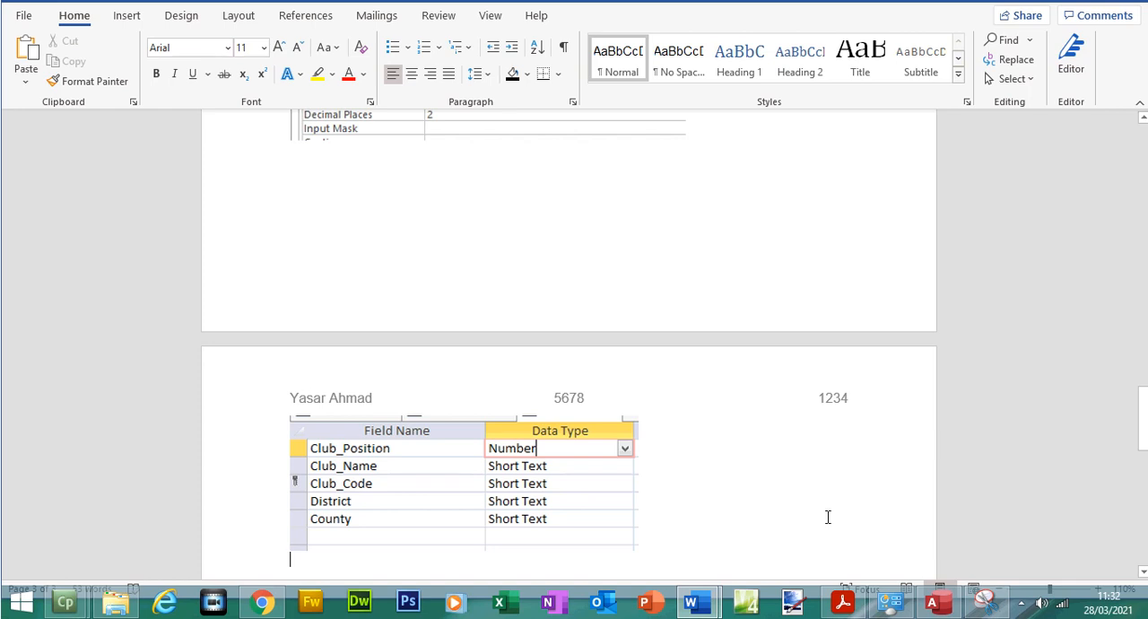
Check the exam paper, switch back to Access and show the N220GROUP table in Design View
{"action": "left_click", "coordinate": [843, 601]}
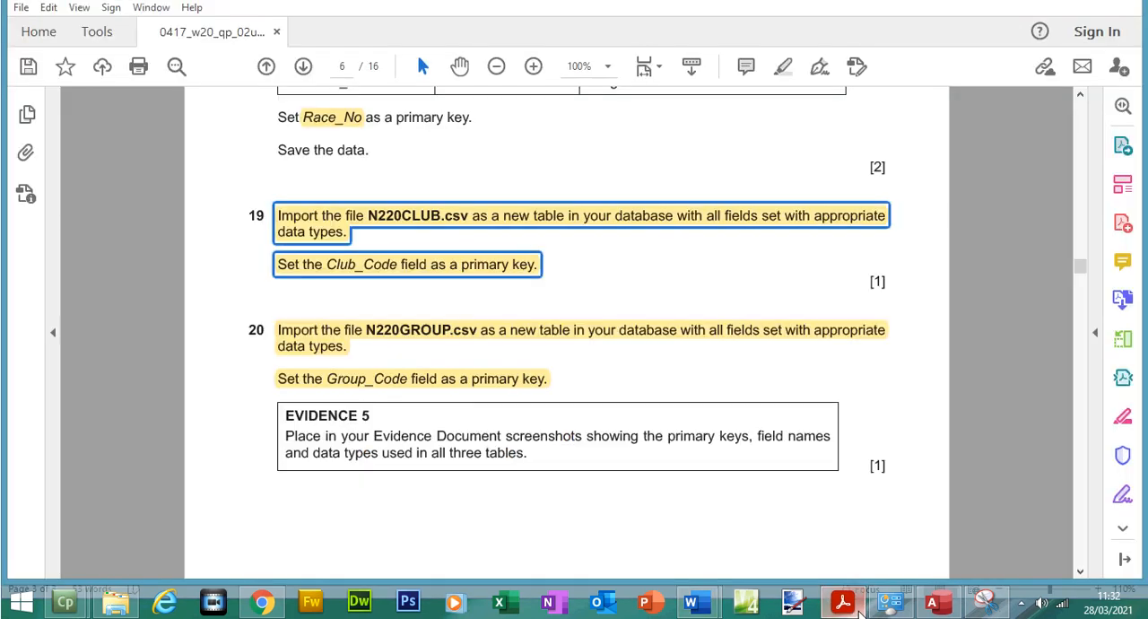
{"action": "left_click", "coordinate": [933, 603]}
{"action": "left_click", "coordinate": [325, 118]}
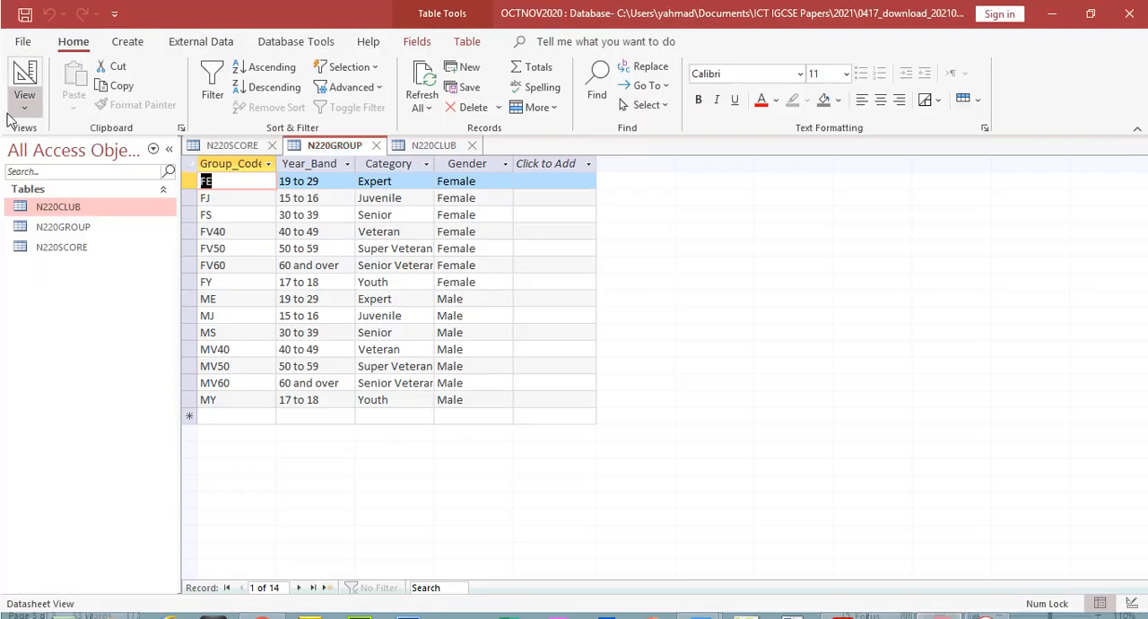
{"action": "left_click", "coordinate": [24, 74]}
{"action": "left_click", "coordinate": [275, 256]}
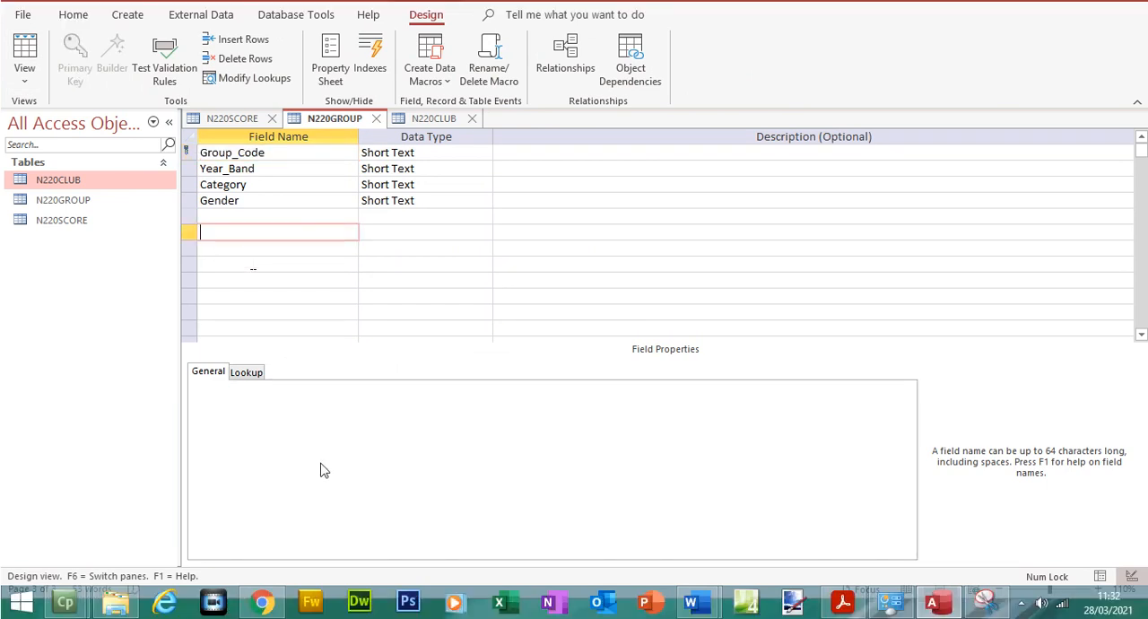
Snip the N220GROUP table design including the table tabs, field names and data types, and copy the capture
{"action": "left_click", "coordinate": [985, 605]}
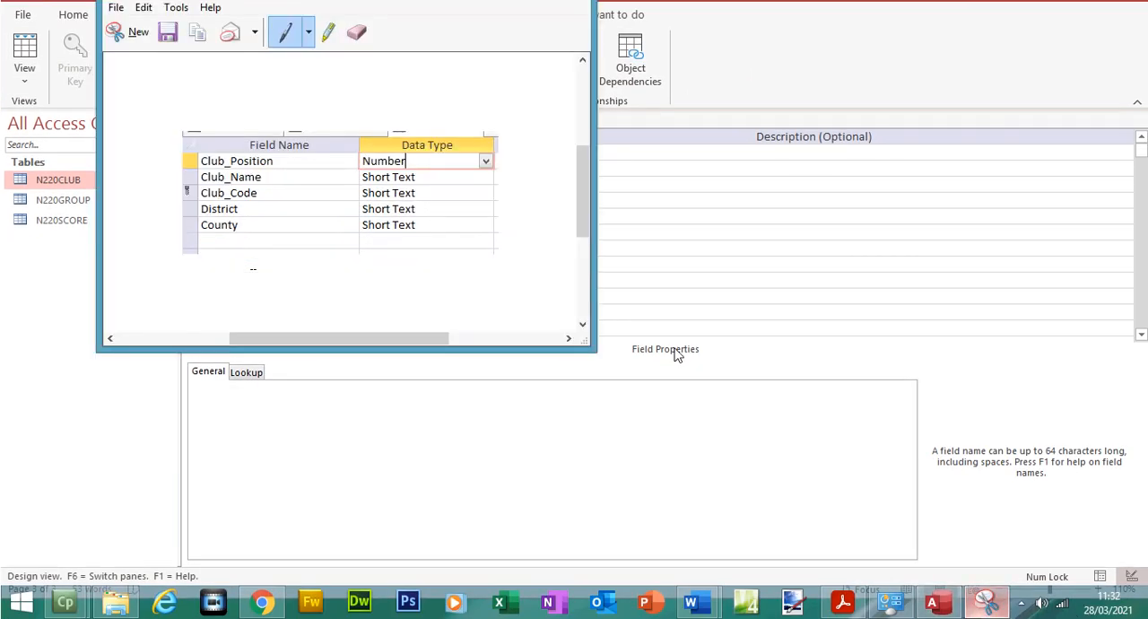
{"action": "left_click", "coordinate": [115, 61]}
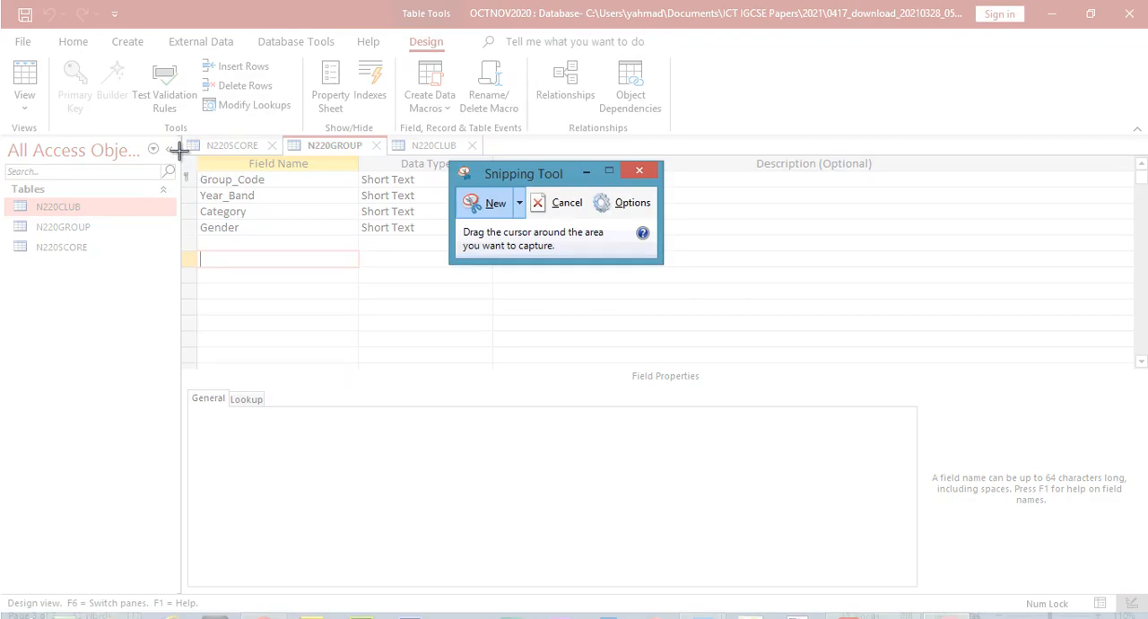
{"action": "left_click_drag", "start_coordinate": [177, 140], "coordinate": [488, 249]}
{"action": "left_click", "coordinate": [138, 34]}
{"action": "left_click", "coordinate": [164, 54]}
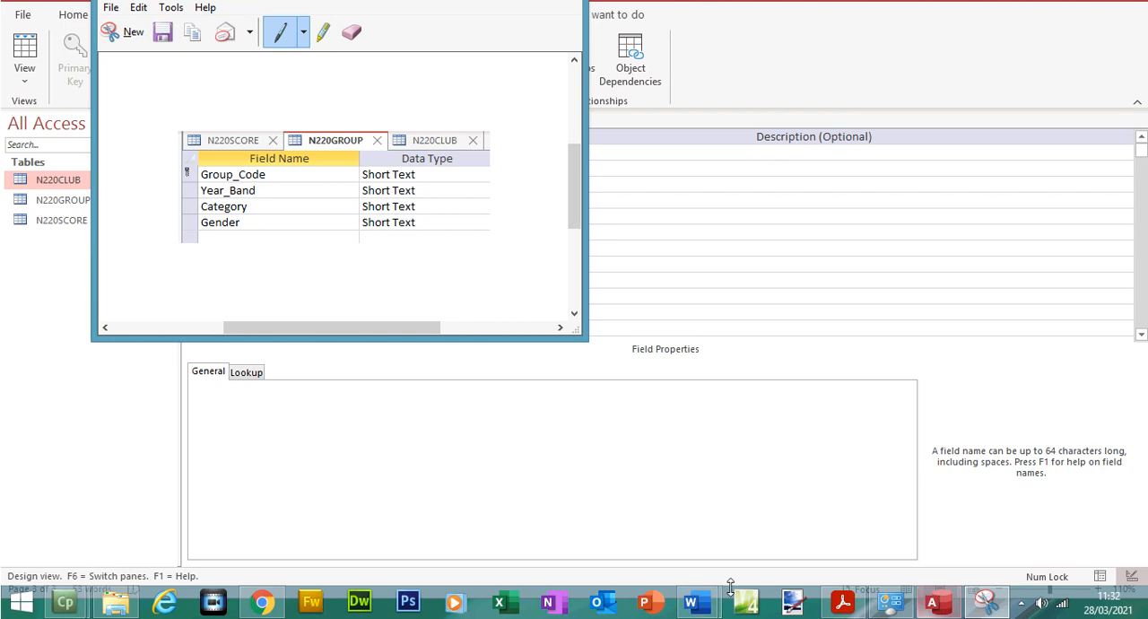
Switch to N220EVIDENCE1234.docx in Word, paste the N220GROUP screenshot above the Step 21 heading and save the document
{"action": "mouse_move", "coordinate": [713, 608]}
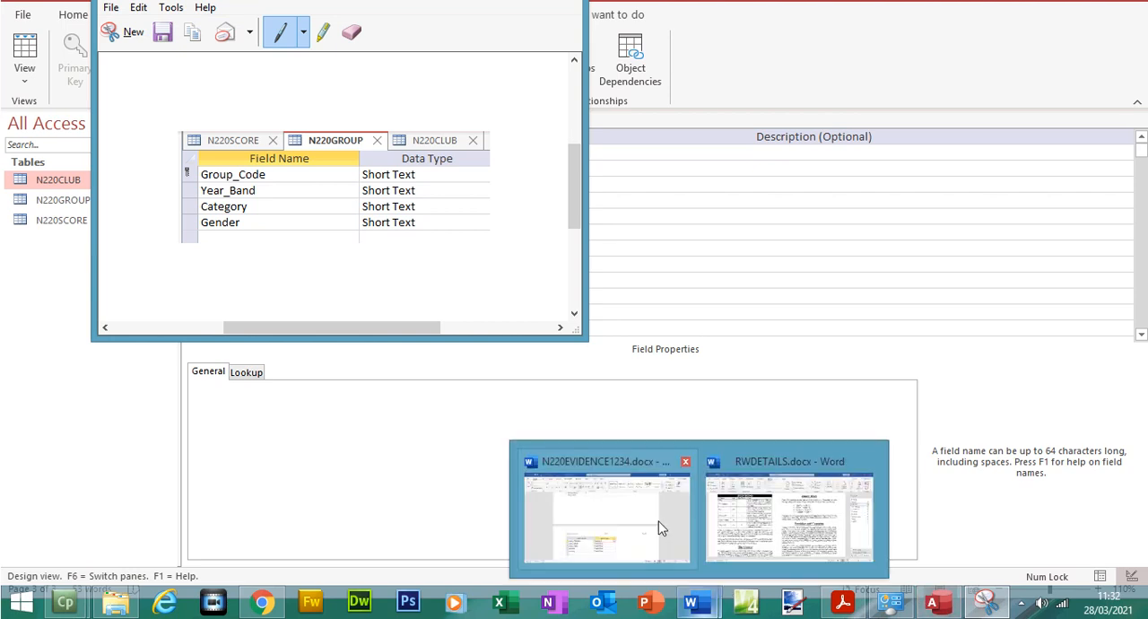
{"action": "left_click", "coordinate": [586, 526]}
{"action": "key", "text": "ctrl+v"}
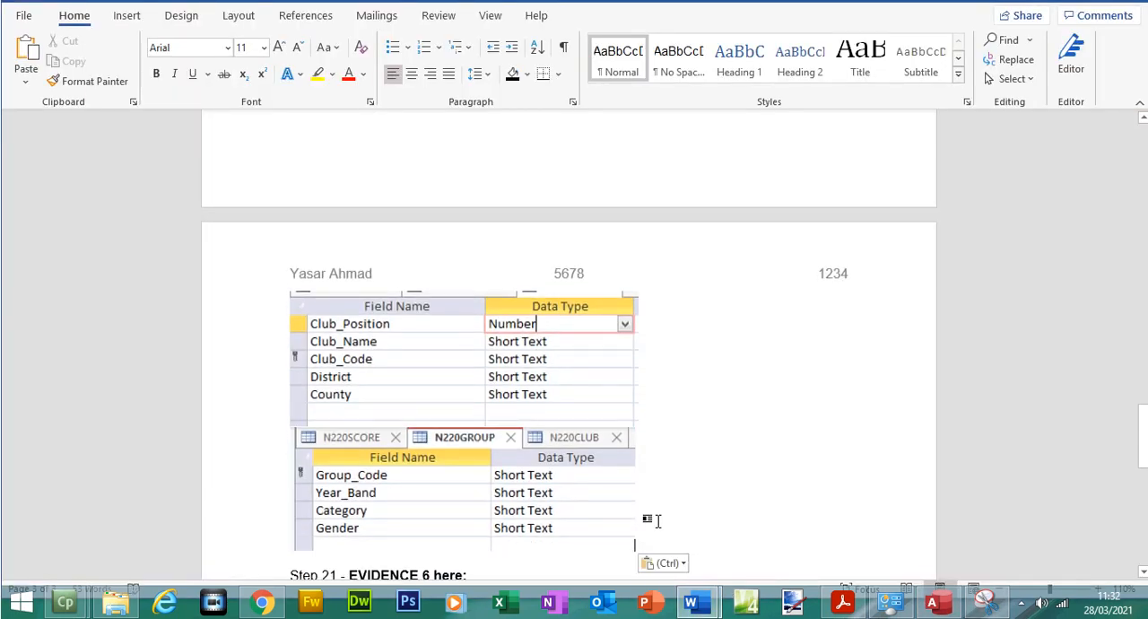
{"action": "left_click", "coordinate": [120, 15]}
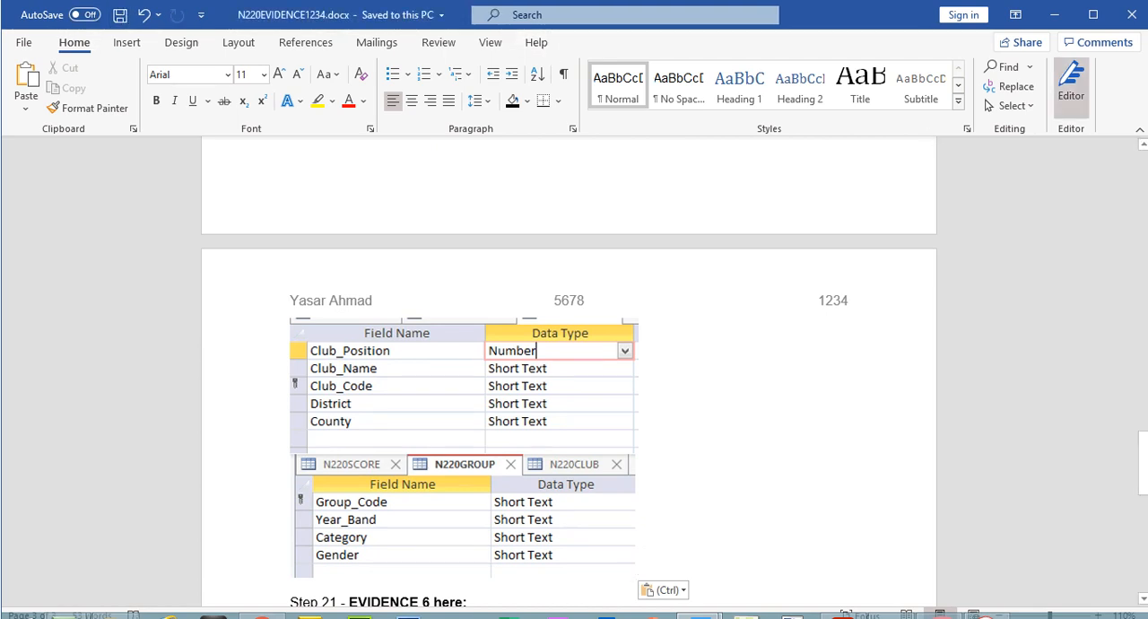
Delete the N220CLUB screenshot that lacks the table name from the evidence document
{"action": "mouse_move", "coordinate": [1145, 451]}
{"action": "left_mouse_down"}
{"action": "mouse_move", "coordinate": [1144, 362]}
{"action": "mouse_move", "coordinate": [1144, 441]}
{"action": "left_mouse_up"}
{"action": "left_click", "coordinate": [548, 370]}
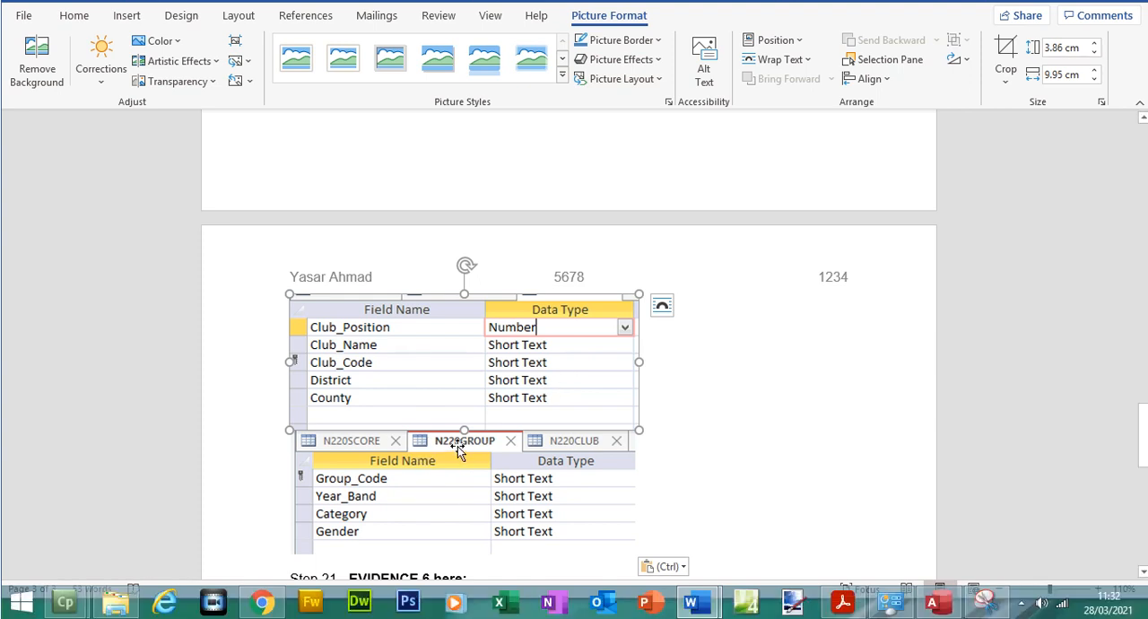
{"action": "key", "text": "Delete"}
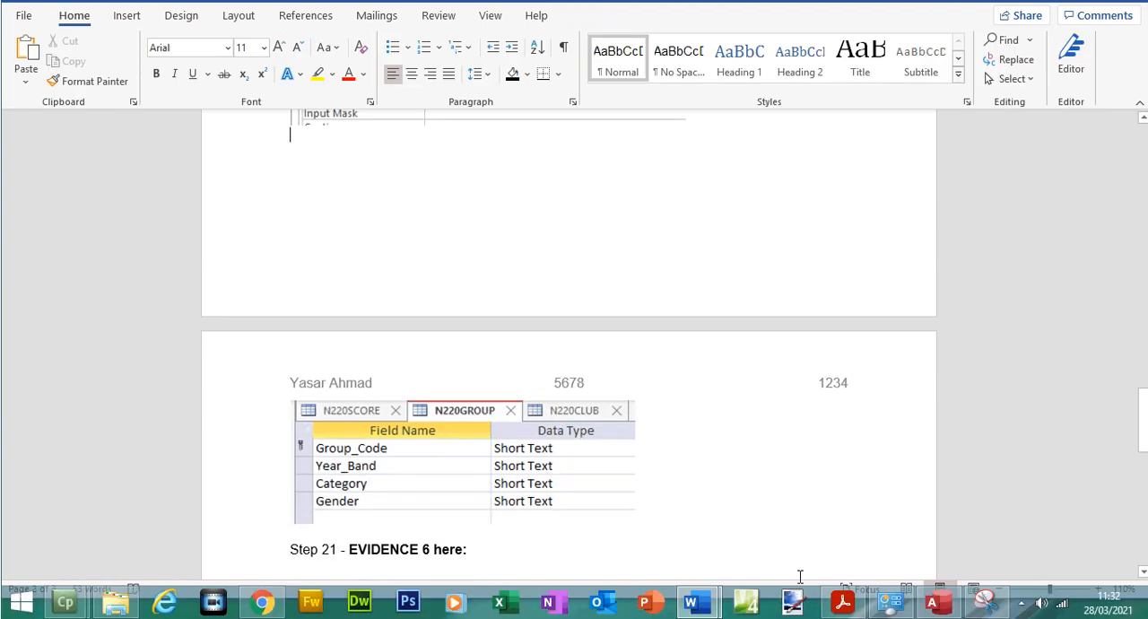
Return to the N220CLUB design in Access, snip it including the table tabs, and copy the capture
{"action": "left_click", "coordinate": [931, 601]}
{"action": "left_click", "coordinate": [433, 146]}
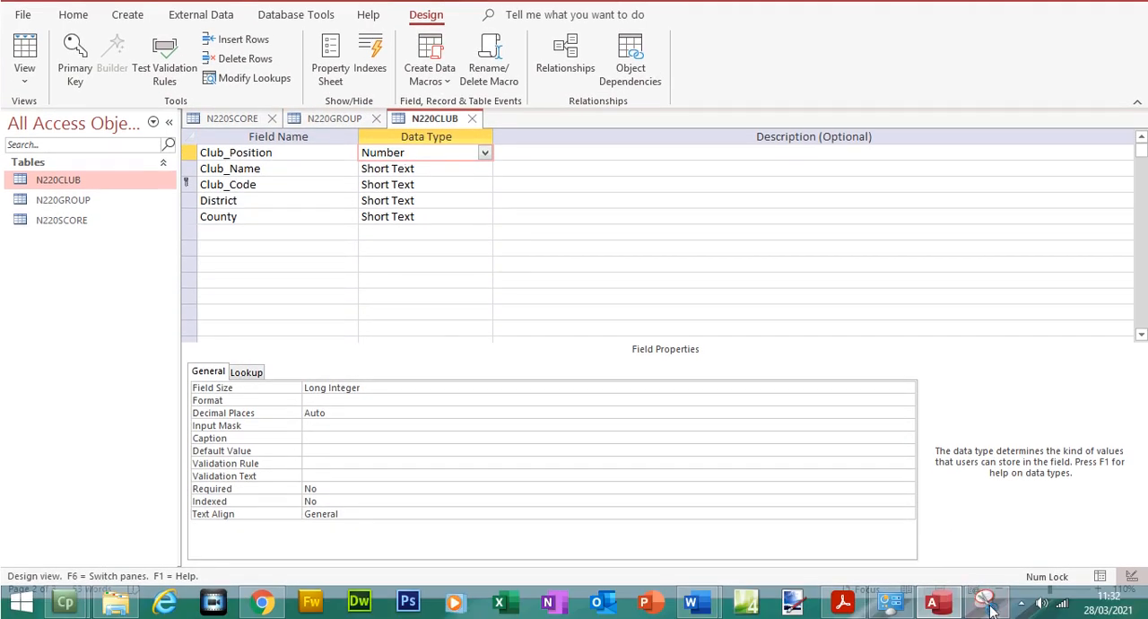
{"action": "left_click", "coordinate": [987, 600]}
{"action": "left_click", "coordinate": [115, 32]}
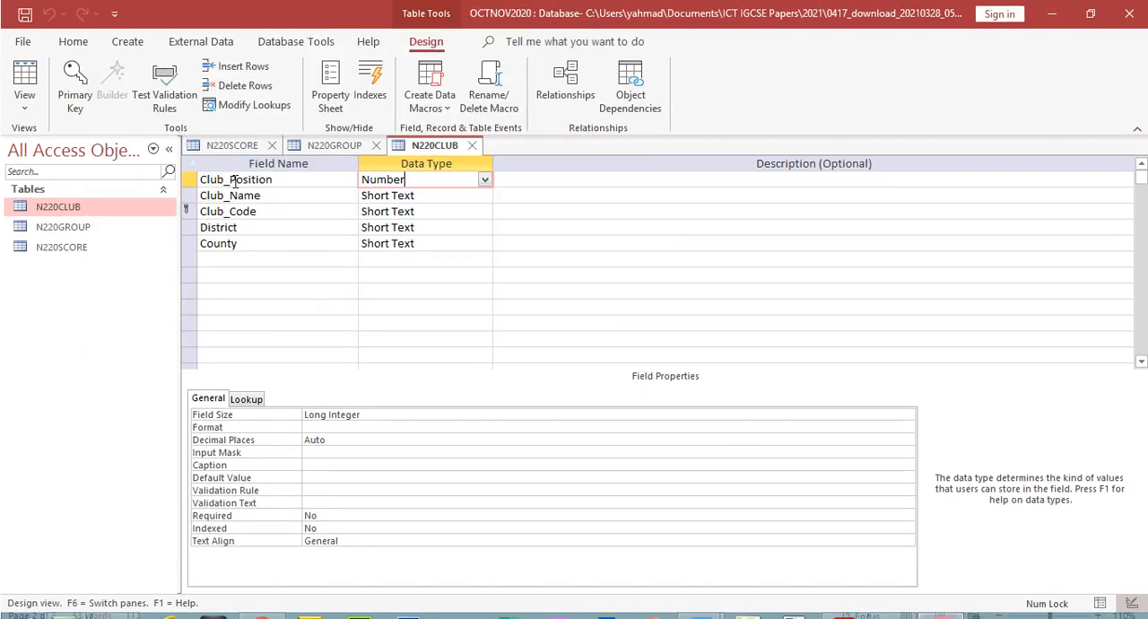
{"action": "left_click_drag", "start_coordinate": [183, 135], "coordinate": [504, 264]}
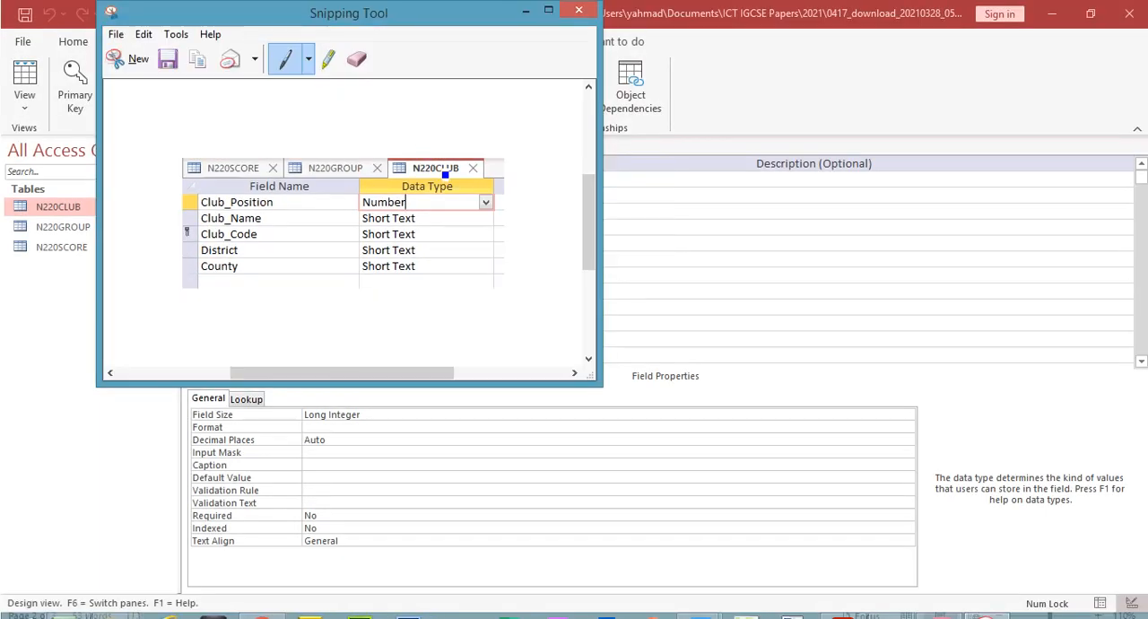
{"action": "left_click", "coordinate": [143, 35]}
{"action": "left_click", "coordinate": [159, 51]}
Paste the new N220CLUB screenshot above the N220GROUP one in the Word evidence document, leaving a gap between them
{"action": "mouse_move", "coordinate": [684, 607]}
{"action": "left_click", "coordinate": [625, 520]}
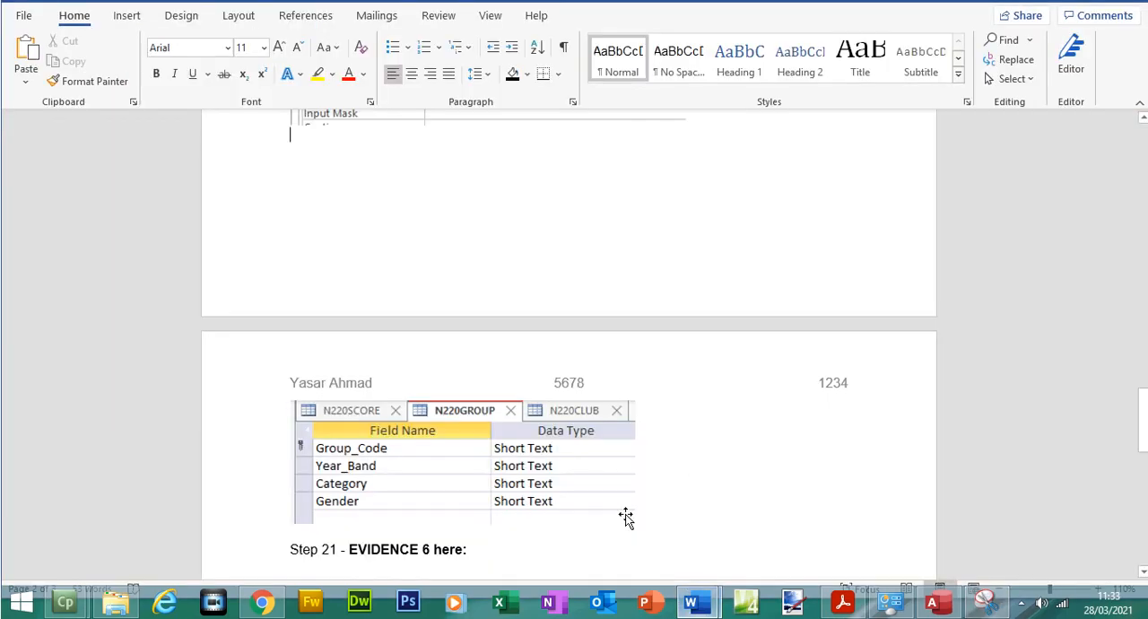
{"action": "key", "text": "ctrl+v"}
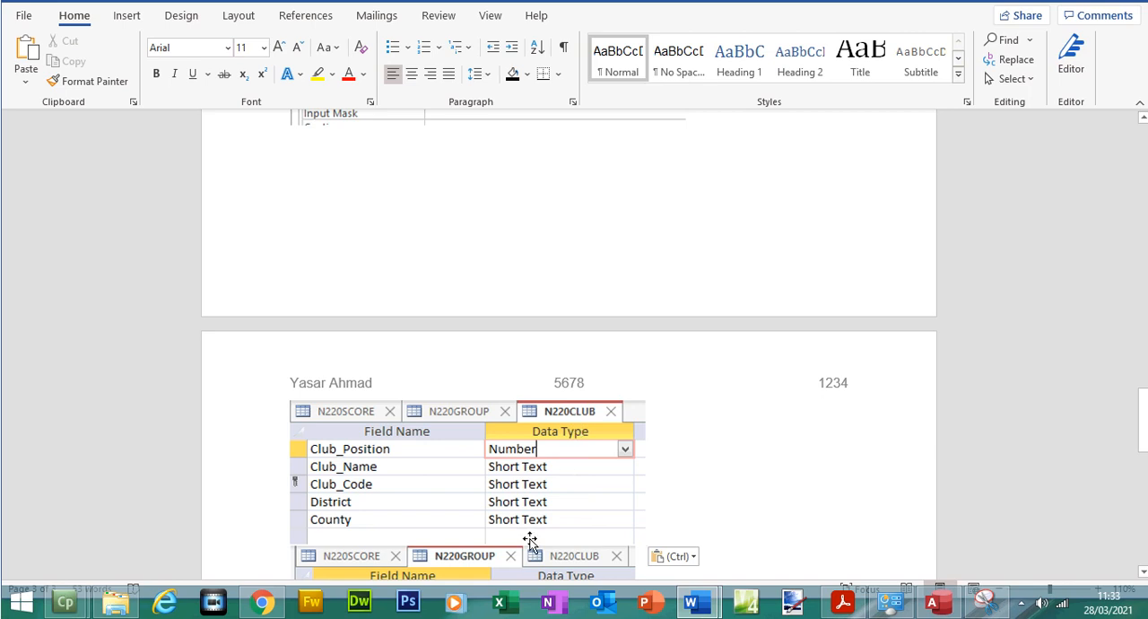
{"action": "left_click_drag", "start_coordinate": [1143, 399], "coordinate": [1144, 423]}
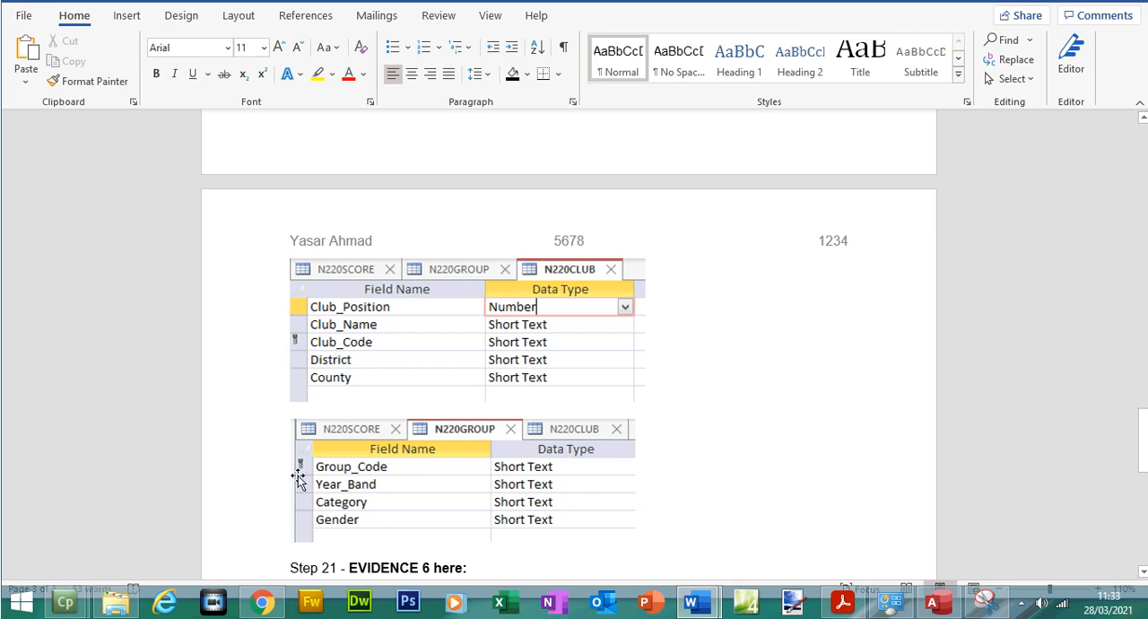
Switch to the question paper PDF in Acrobat Reader, highlight the EVIDENCE 5 instruction and go to question 21 on page 7
{"action": "scroll", "coordinate": [1144, 453], "scroll_direction": "up", "scroll_amount": 10}
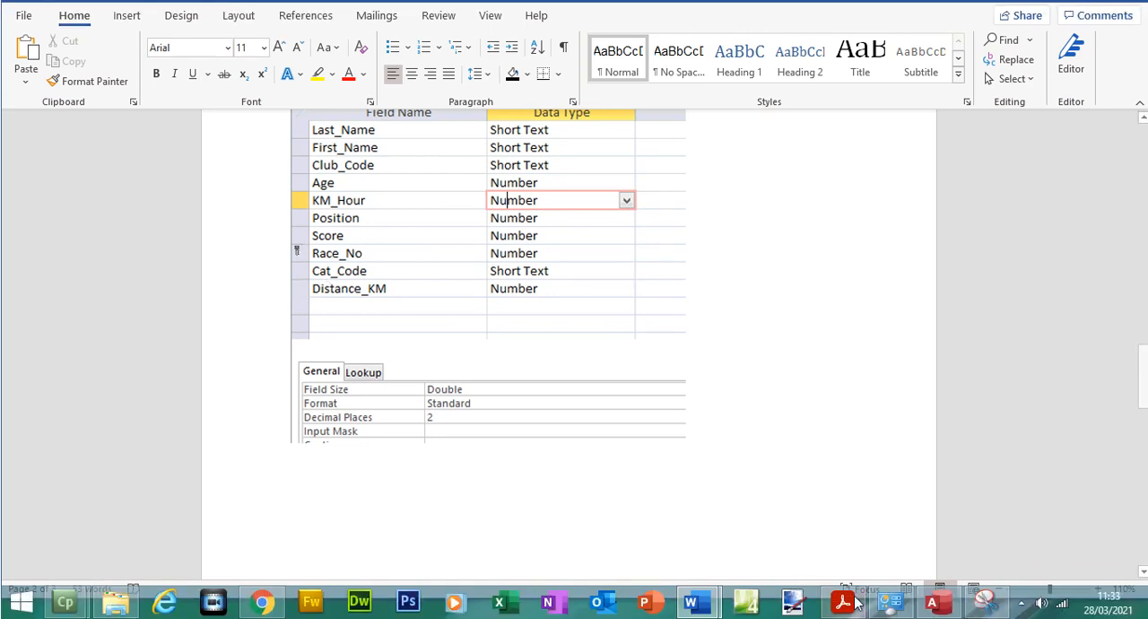
{"action": "left_click", "coordinate": [844, 602]}
{"action": "left_click_drag", "start_coordinate": [277, 415], "coordinate": [493, 466]}
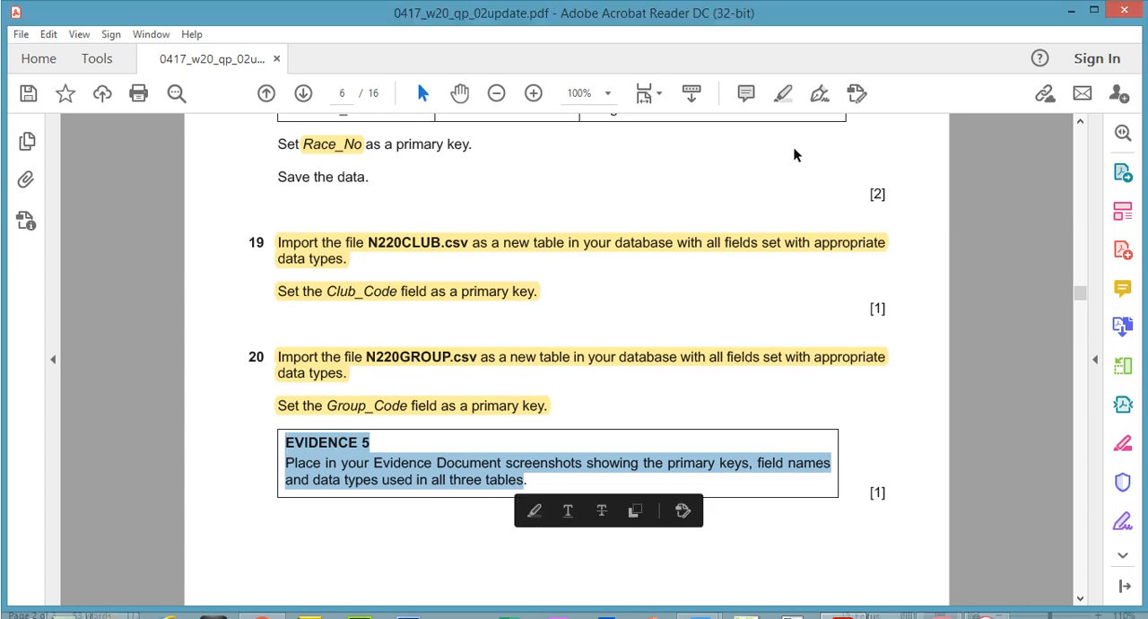
{"action": "left_click", "coordinate": [785, 70]}
{"action": "left_click_drag", "start_coordinate": [1080, 294], "coordinate": [1079, 311]}
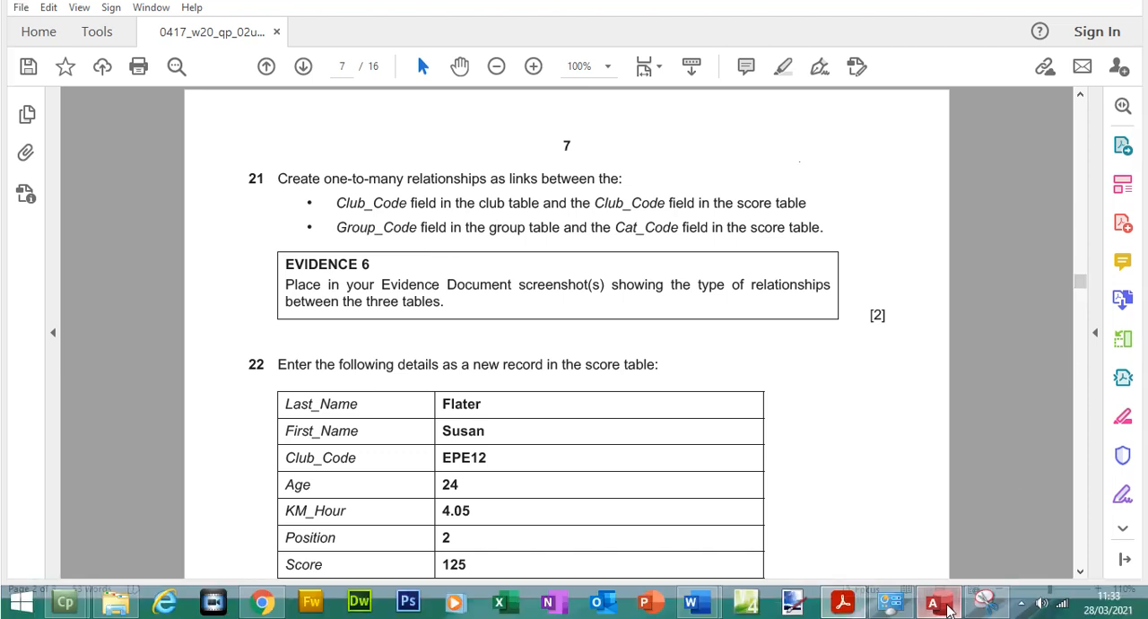
Switch to the OCTNOV2020 database in Access and close the three open table designs
{"action": "key", "text": "alt+Tab"}
{"action": "left_click", "coordinate": [272, 119]}
{"action": "left_click", "coordinate": [272, 119]}
{"action": "left_click", "coordinate": [272, 118]}
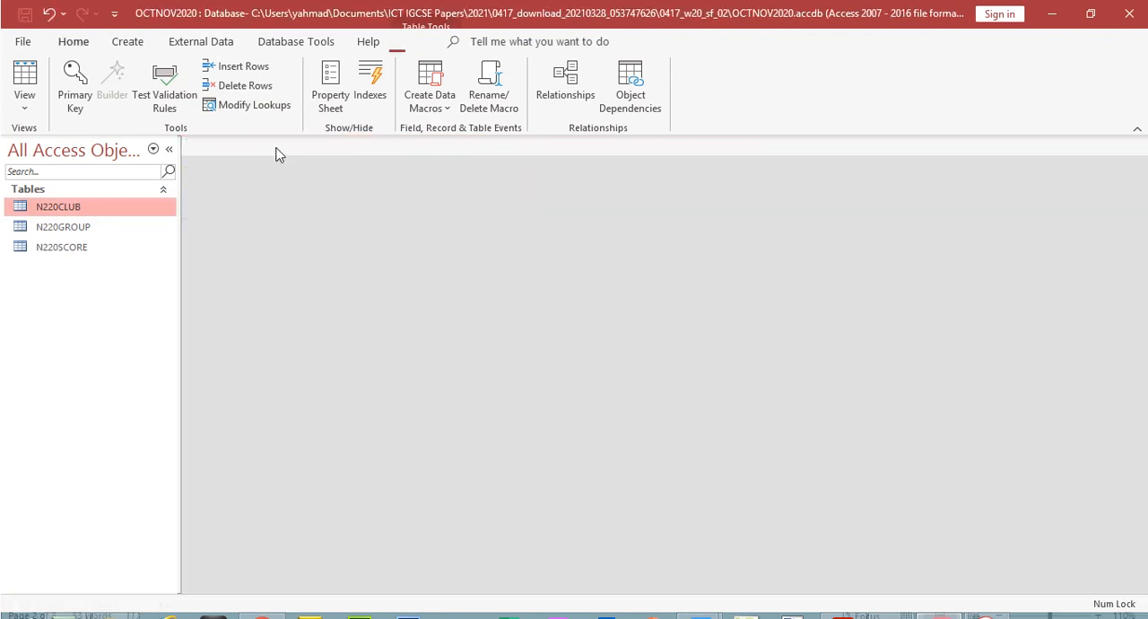
Open the Relationships window and add the N220CLUB, N220GROUP and N220SCORE tables to it
{"action": "left_click", "coordinate": [132, 43]}
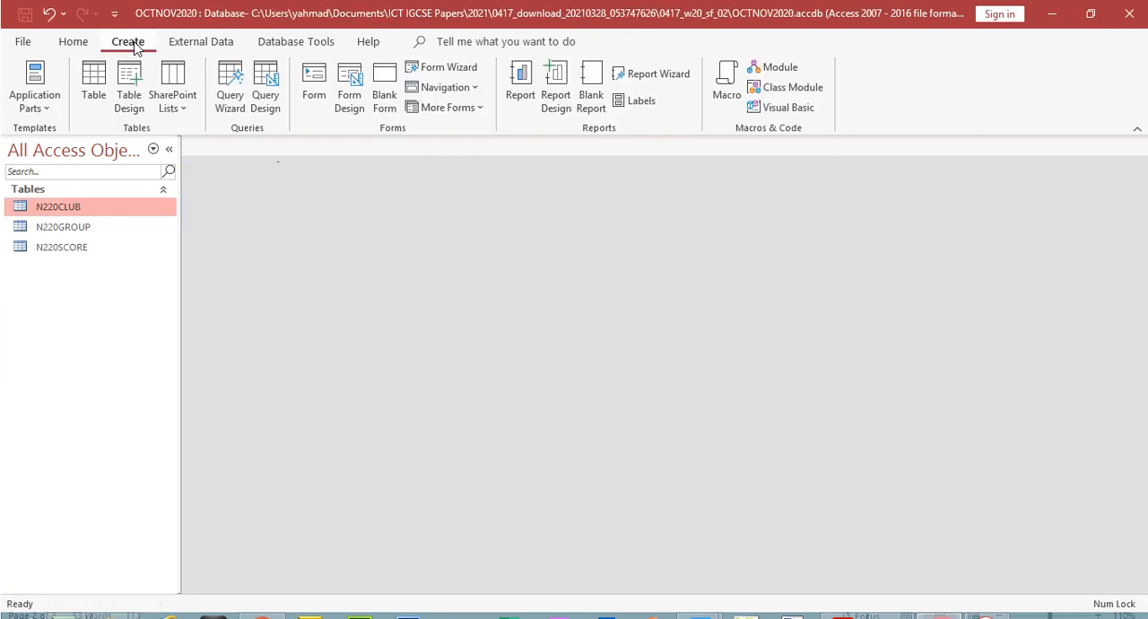
{"action": "left_click", "coordinate": [316, 45]}
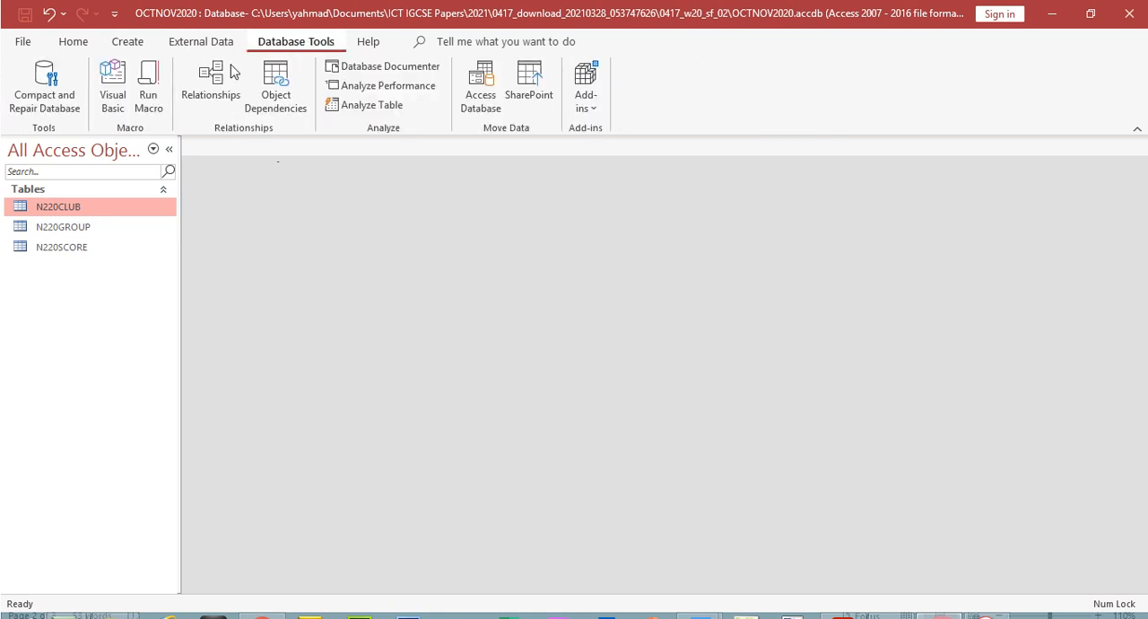
{"action": "left_click", "coordinate": [215, 83]}
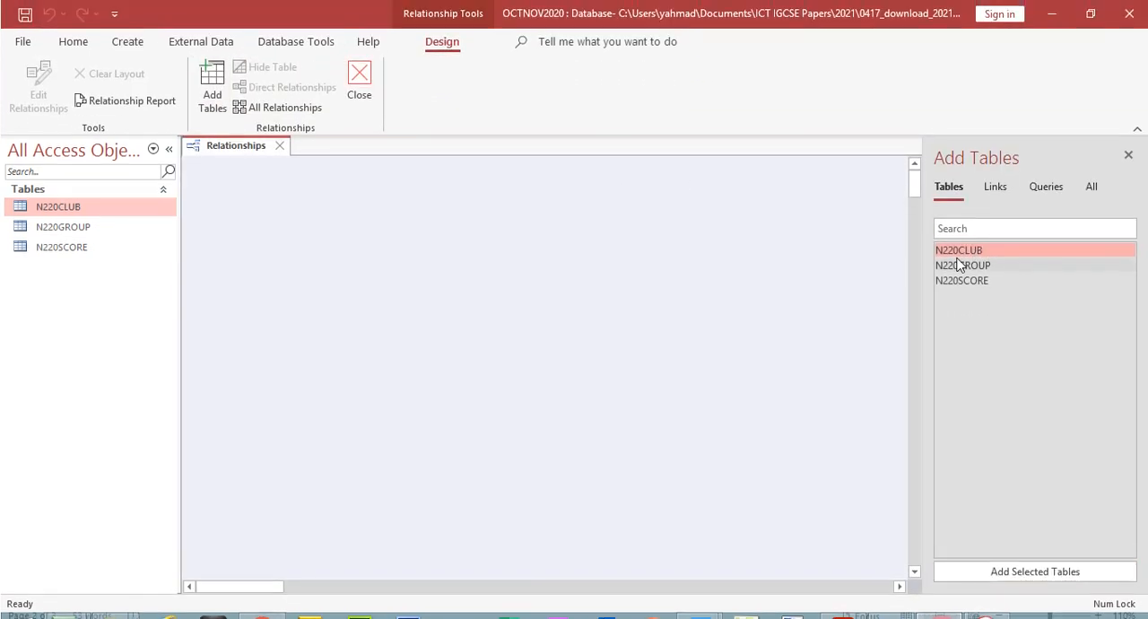
{"action": "double_click", "coordinate": [959, 251]}
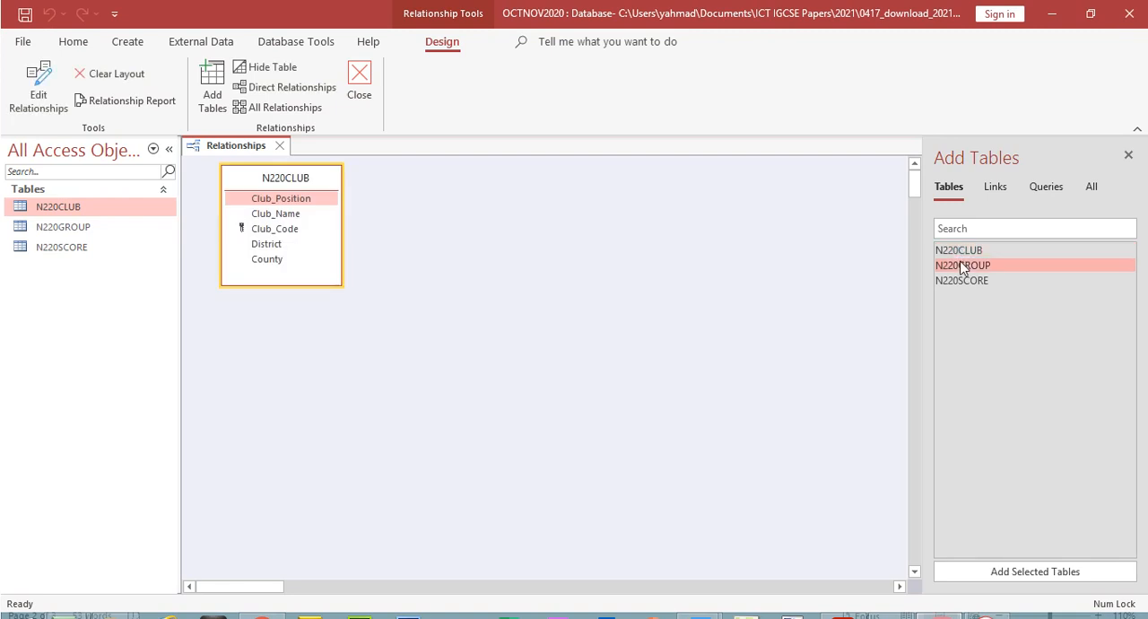
{"action": "double_click", "coordinate": [962, 266]}
{"action": "double_click", "coordinate": [963, 281]}
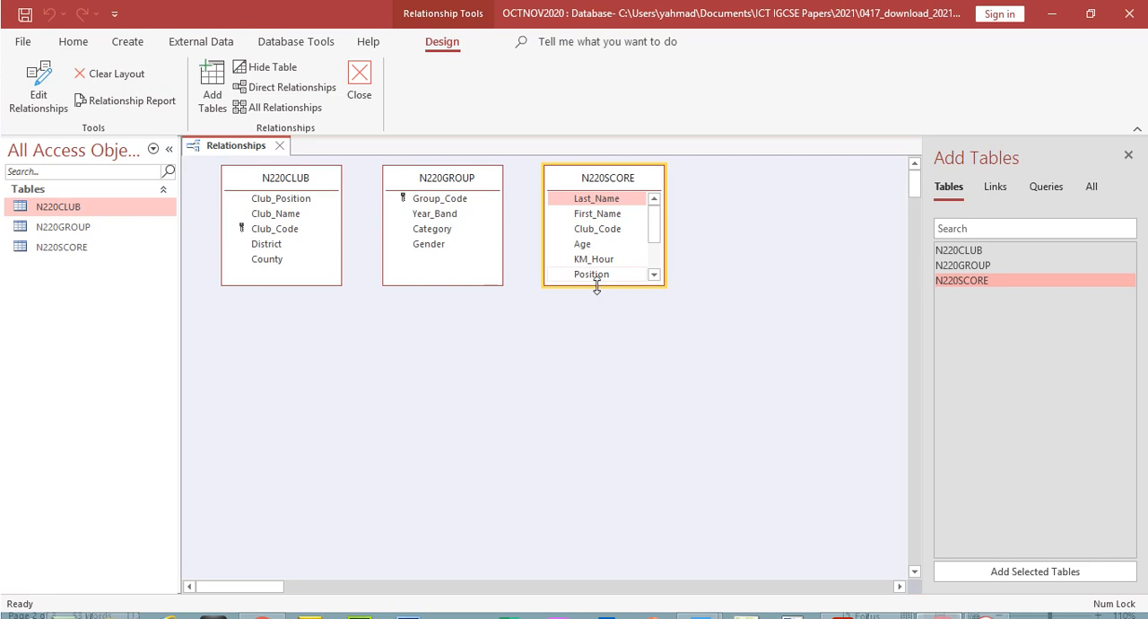
Enlarge the N220SCORE table box to show all its fields and arrange it between N220CLUB and N220GROUP
{"action": "left_click_drag", "start_coordinate": [596, 286], "coordinate": [610, 421]}
{"action": "left_click_drag", "start_coordinate": [431, 178], "coordinate": [743, 209]}
{"action": "left_click_drag", "start_coordinate": [618, 181], "coordinate": [496, 187]}
{"action": "left_click_drag", "start_coordinate": [305, 180], "coordinate": [341, 197]}
{"action": "left_click_drag", "start_coordinate": [731, 202], "coordinate": [628, 196]}
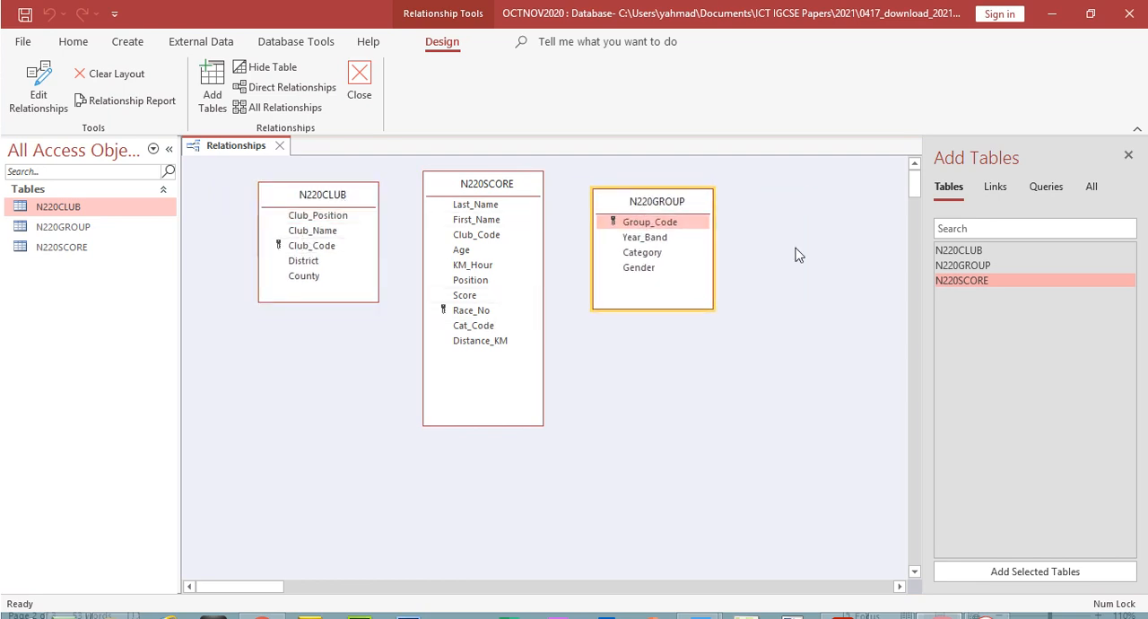
Following question 21 in the PDF, create a one-to-many relationship in Access from Club_Code in N220CLUB to Club_Code in N220SCORE
{"action": "left_click", "coordinate": [844, 617]}
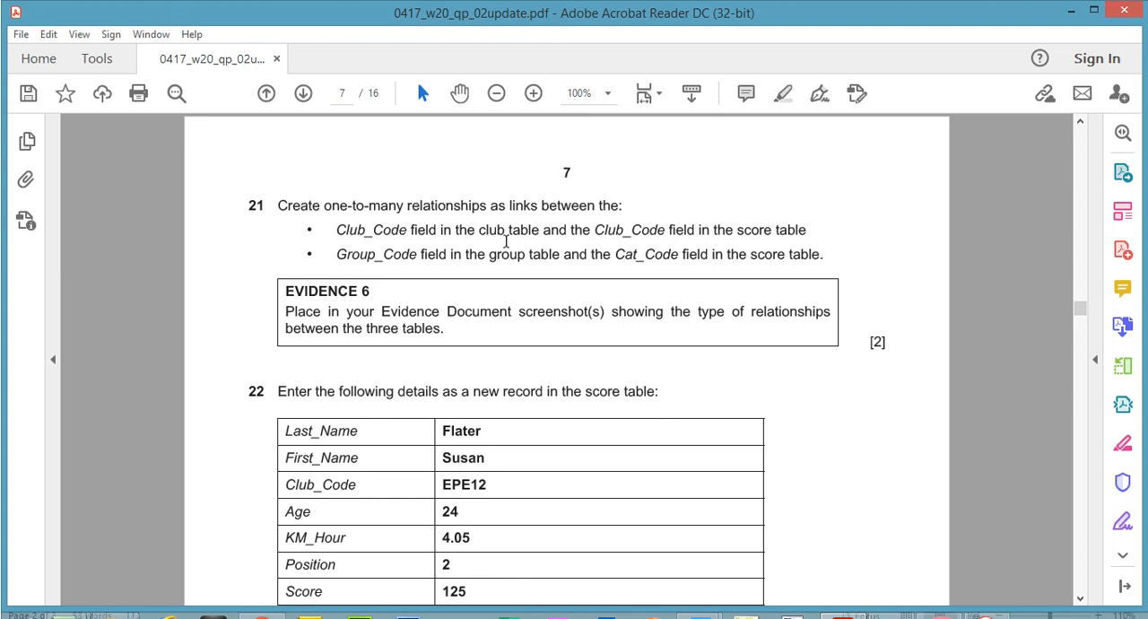
{"action": "left_click_drag", "start_coordinate": [338, 231], "coordinate": [539, 230]}
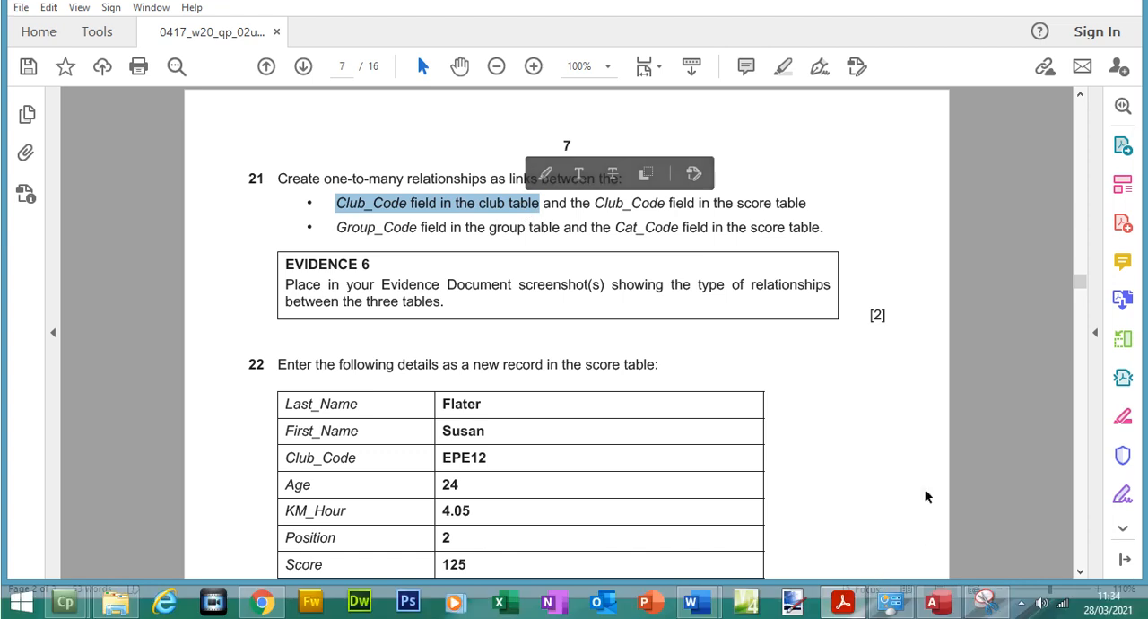
{"action": "left_click", "coordinate": [938, 608]}
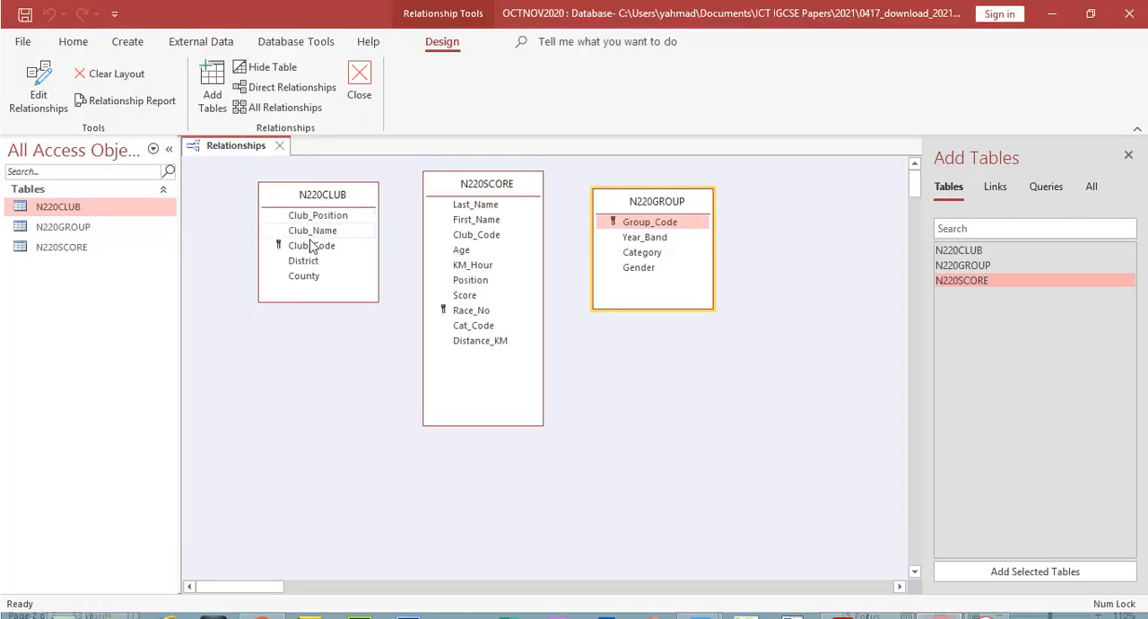
{"action": "left_click", "coordinate": [310, 250]}
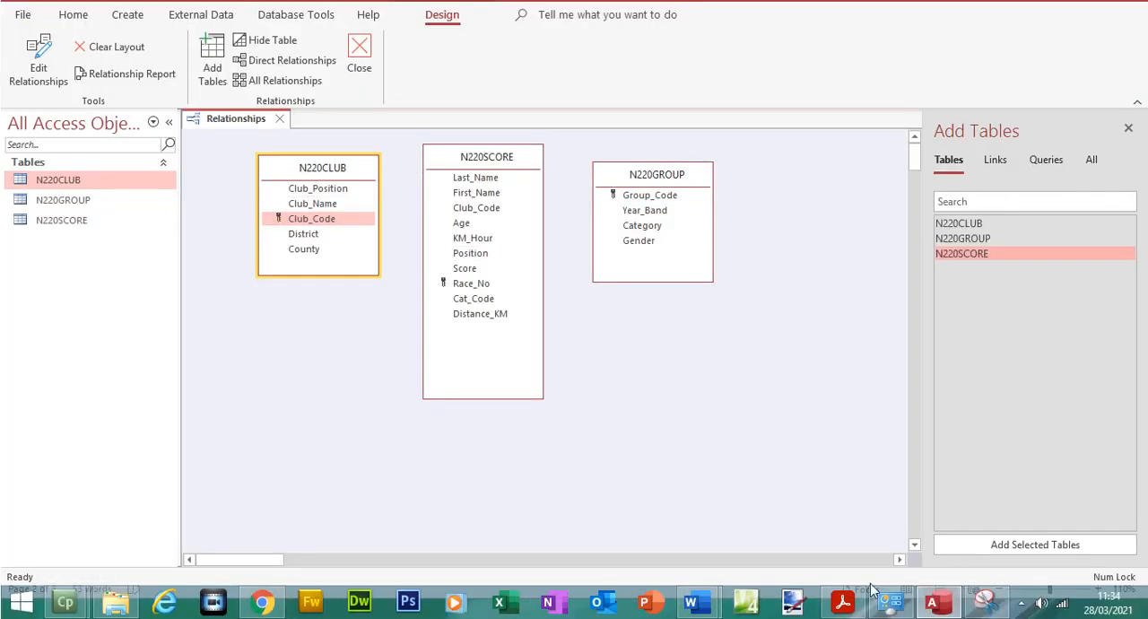
{"action": "left_click", "coordinate": [842, 618]}
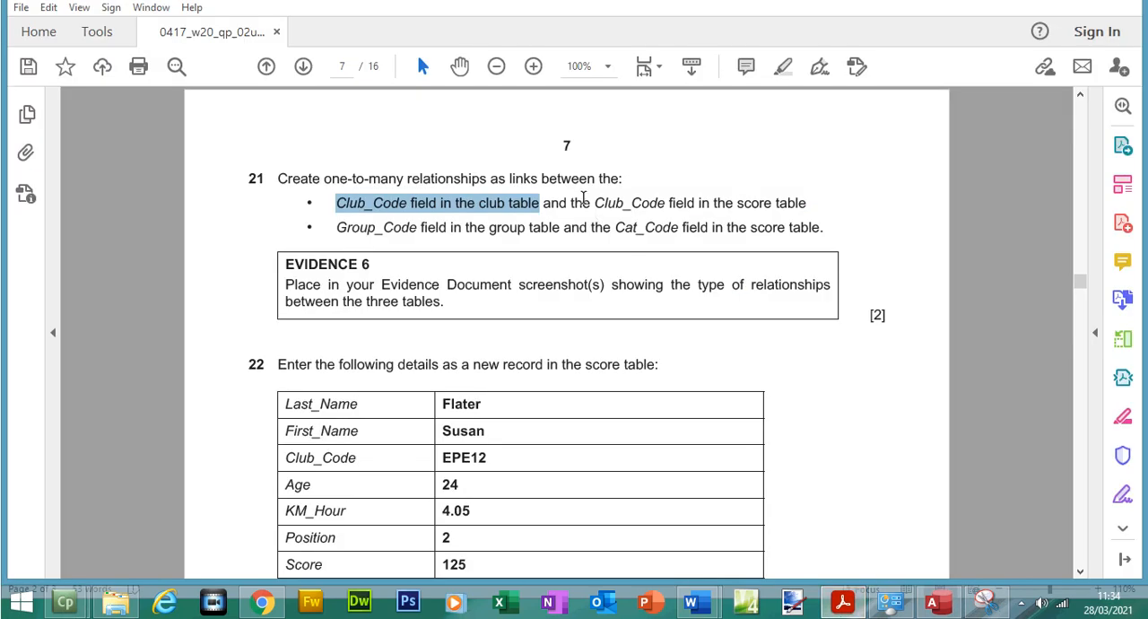
{"action": "left_click_drag", "start_coordinate": [737, 203], "coordinate": [806, 203]}
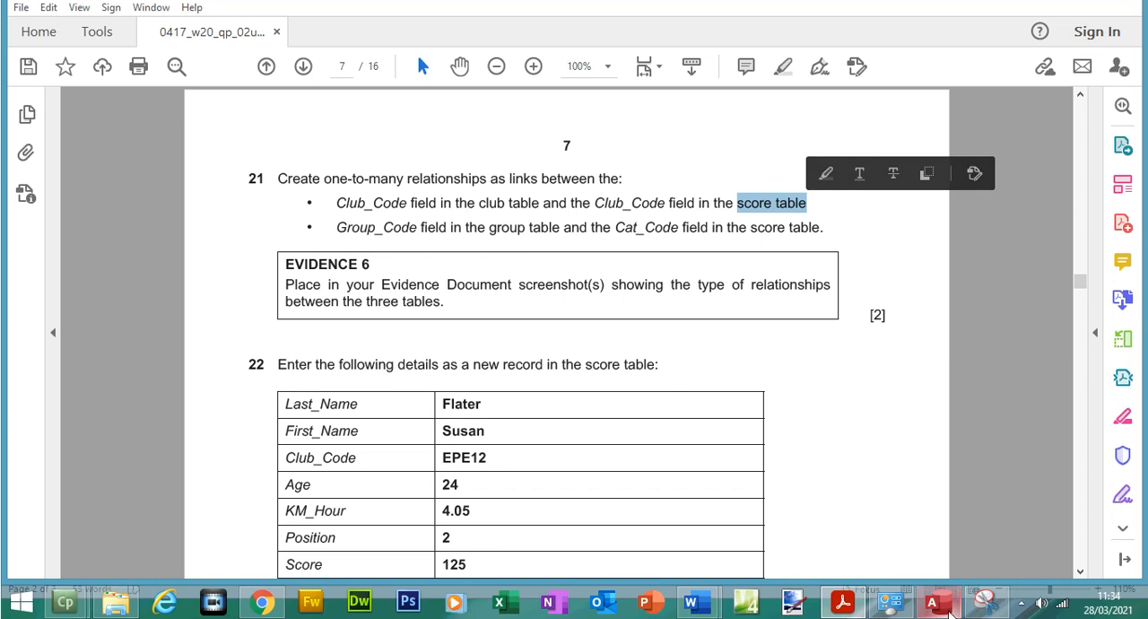
{"action": "left_click", "coordinate": [932, 602]}
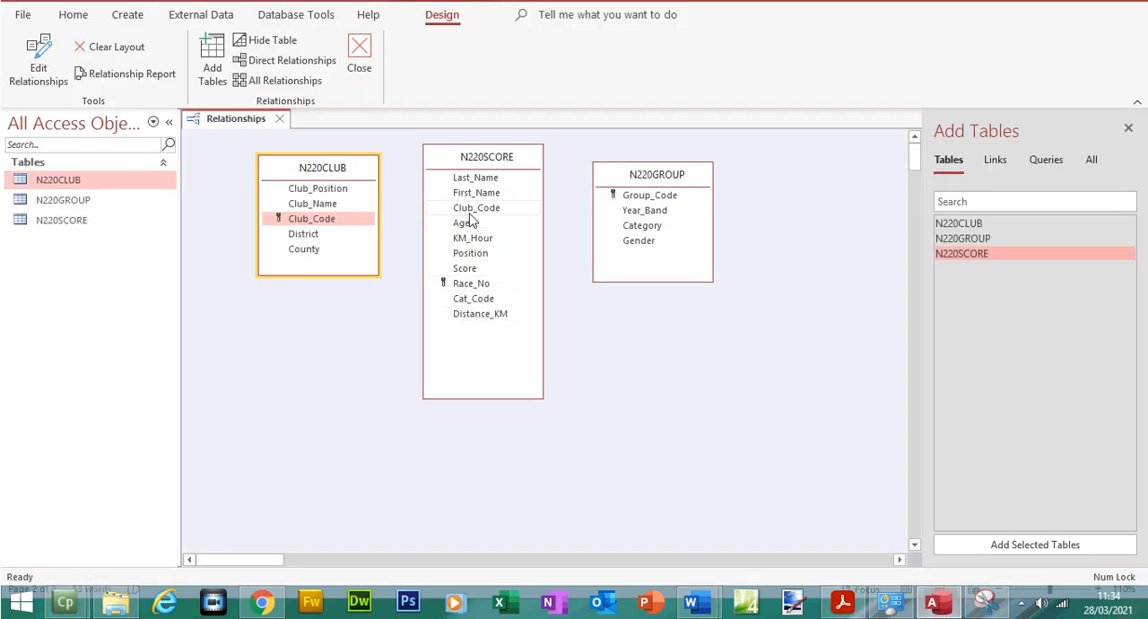
{"action": "left_click", "coordinate": [308, 249]}
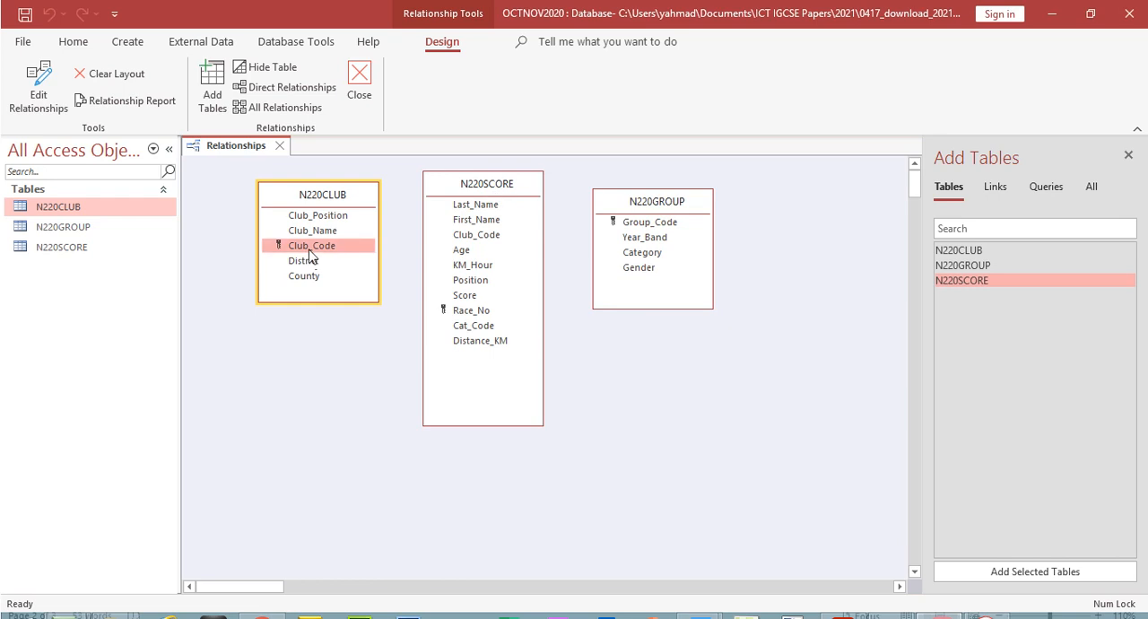
{"action": "left_click_drag", "start_coordinate": [304, 252], "coordinate": [471, 235]}
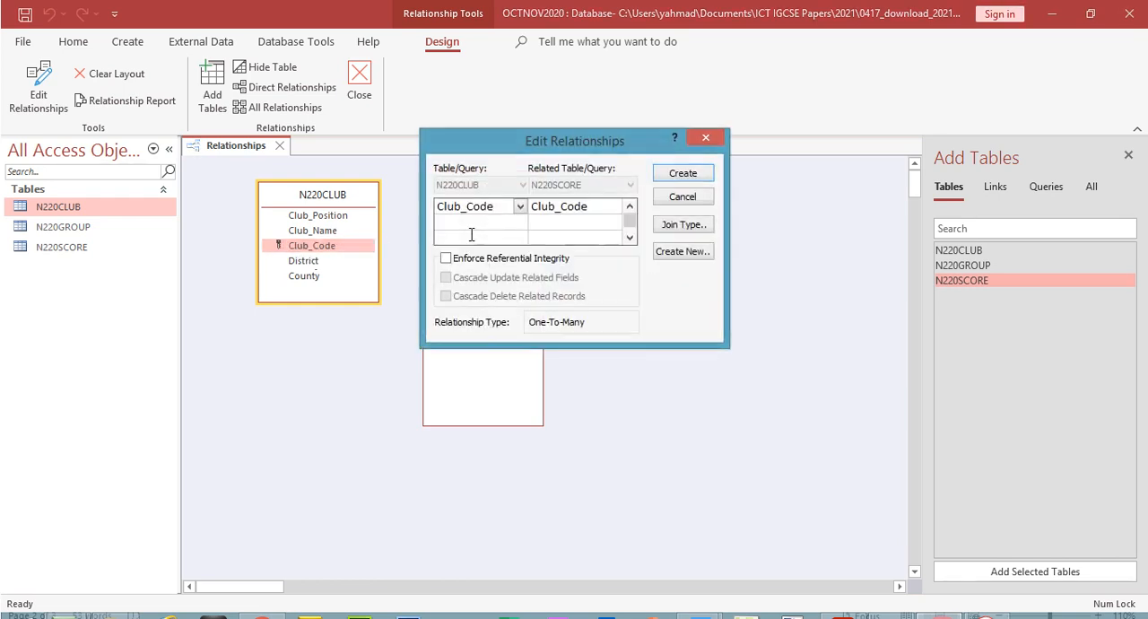
{"action": "left_click_drag", "start_coordinate": [582, 143], "coordinate": [697, 349]}
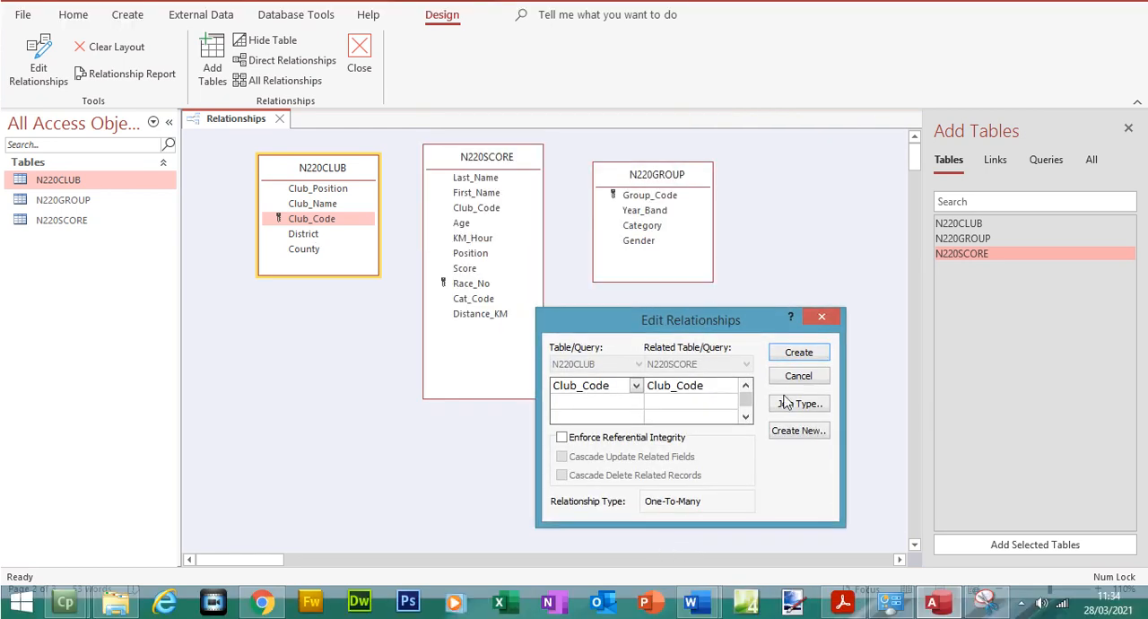
{"action": "left_click", "coordinate": [790, 356]}
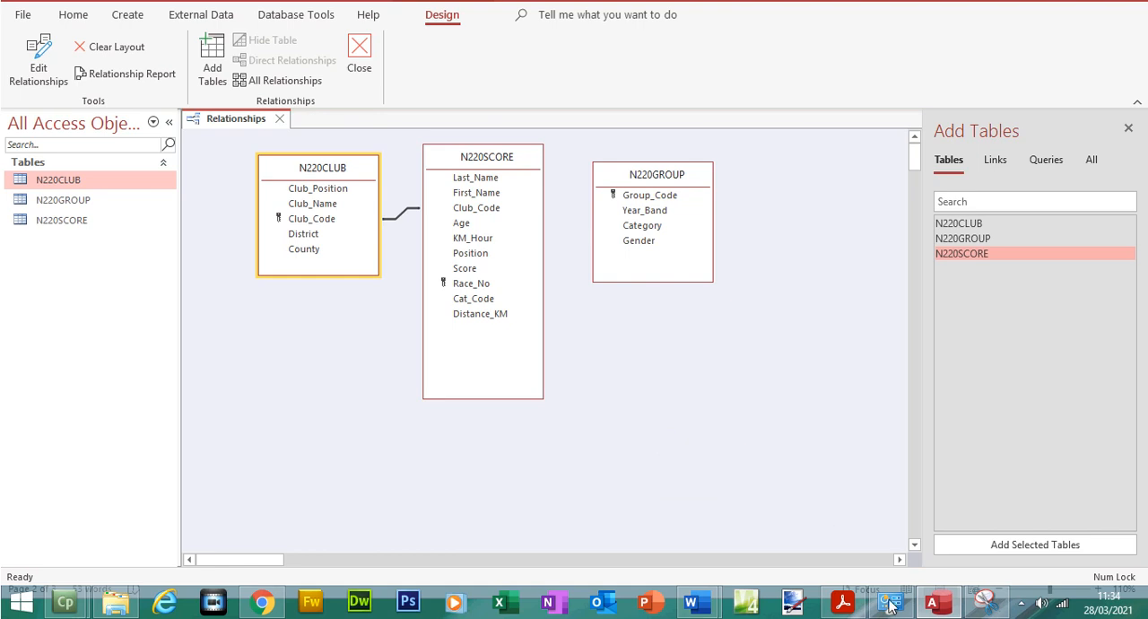
Check the second link in the PDF, relate Group_Code in N220GROUP one-to-many to Cat_Code in N220SCORE in Access, and tidy the table positions
{"action": "left_click", "coordinate": [842, 601]}
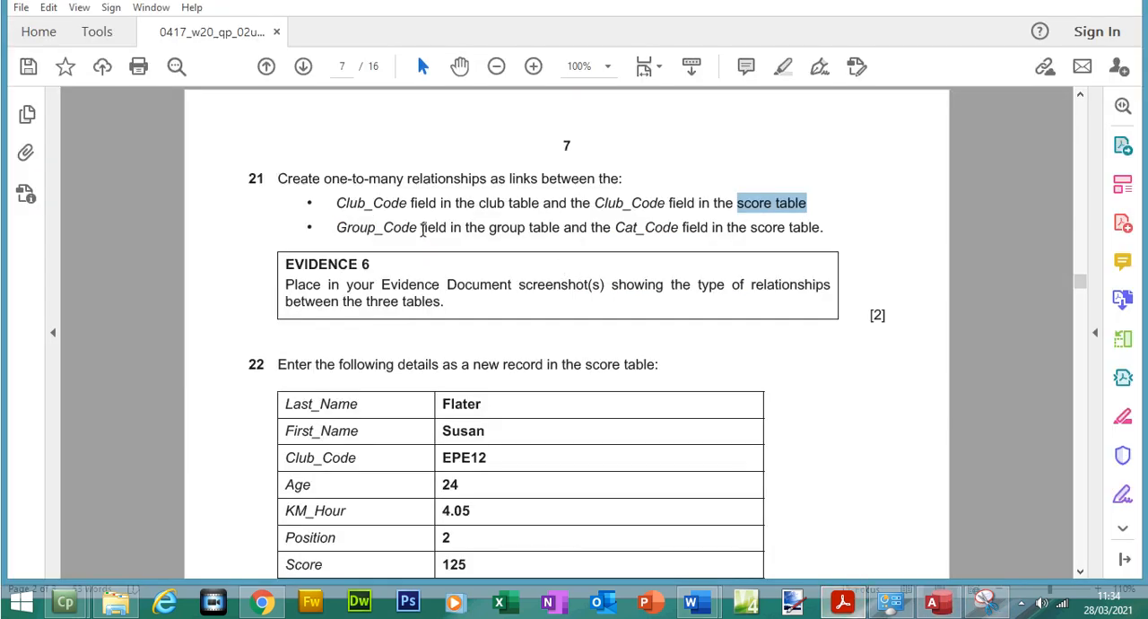
{"action": "left_click_drag", "start_coordinate": [335, 227], "coordinate": [550, 259]}
{"action": "left_click", "coordinate": [936, 603]}
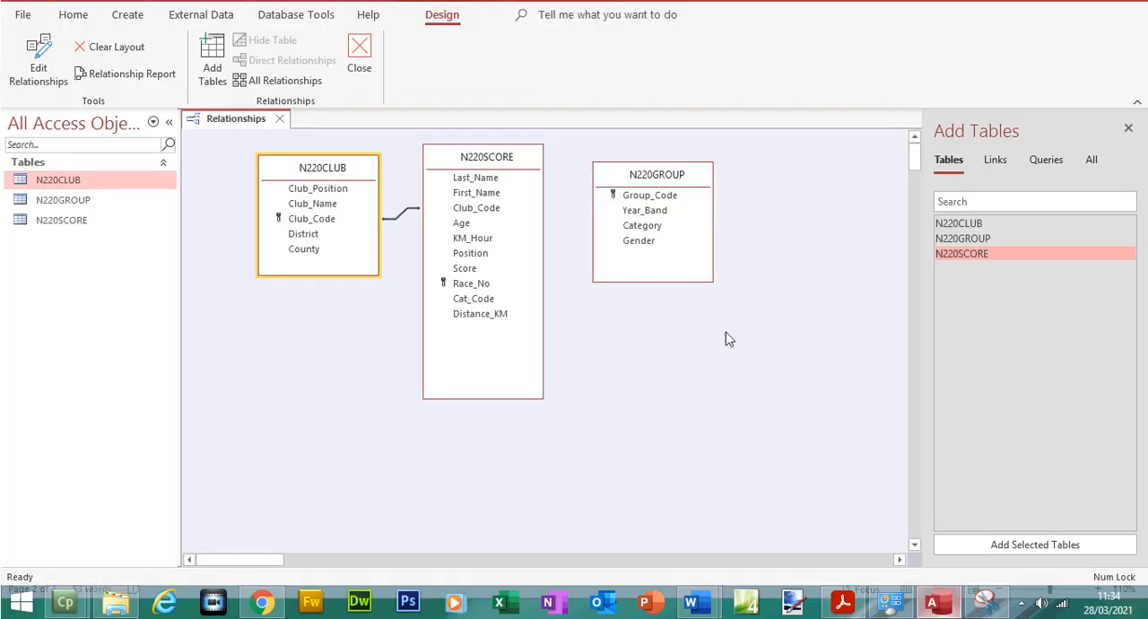
{"action": "left_click", "coordinate": [642, 197]}
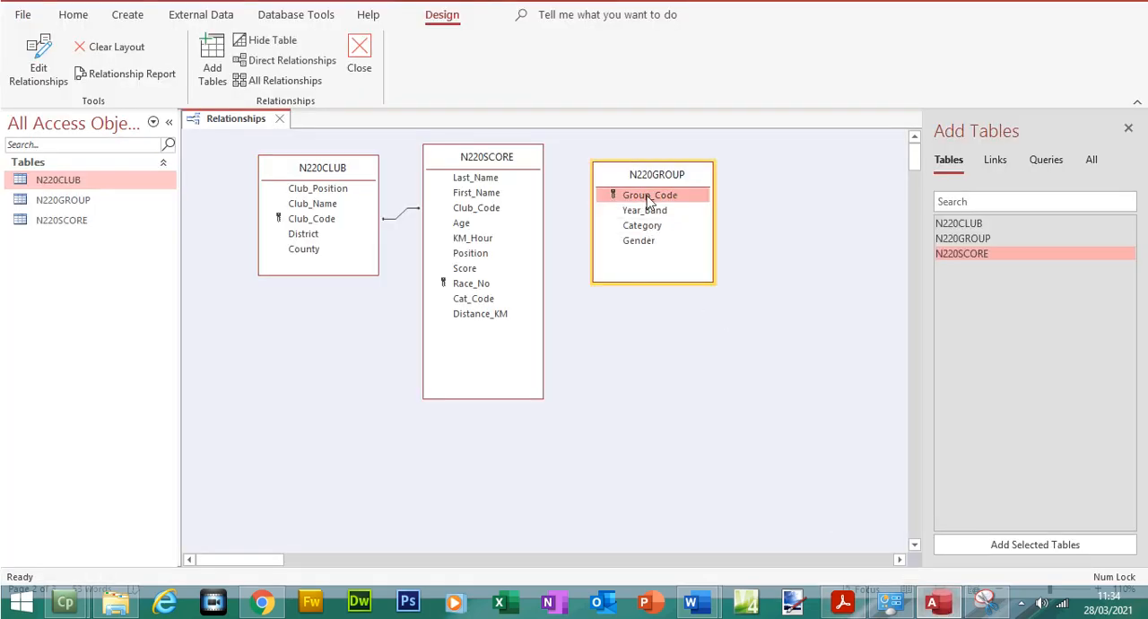
{"action": "left_click", "coordinate": [856, 602]}
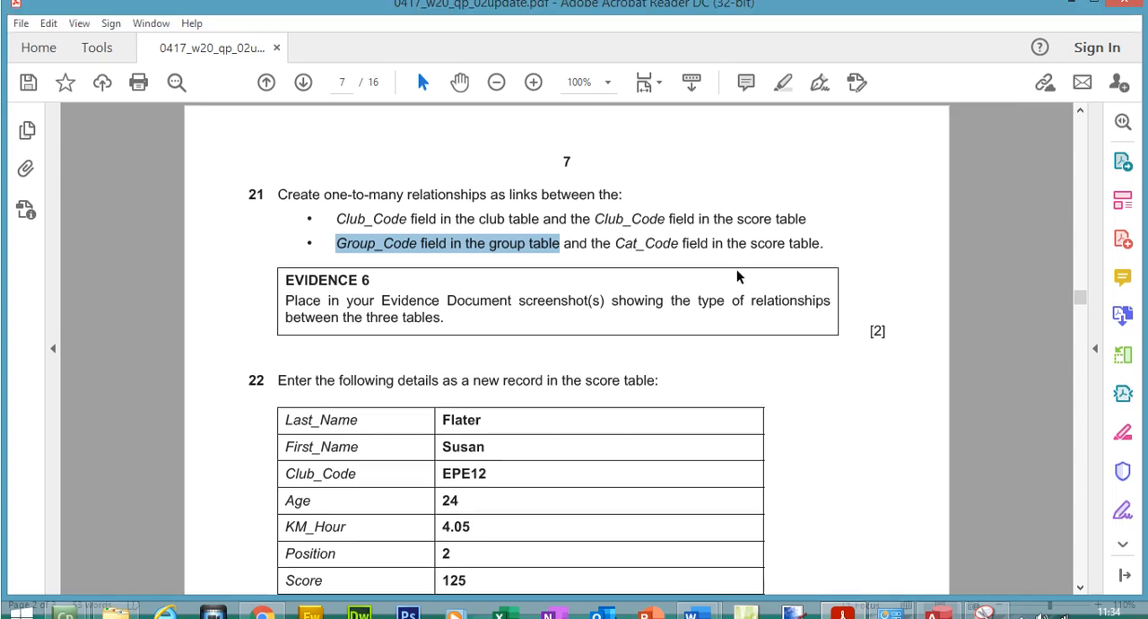
{"action": "left_click", "coordinate": [924, 606]}
{"action": "left_click_drag", "start_coordinate": [628, 197], "coordinate": [494, 307]}
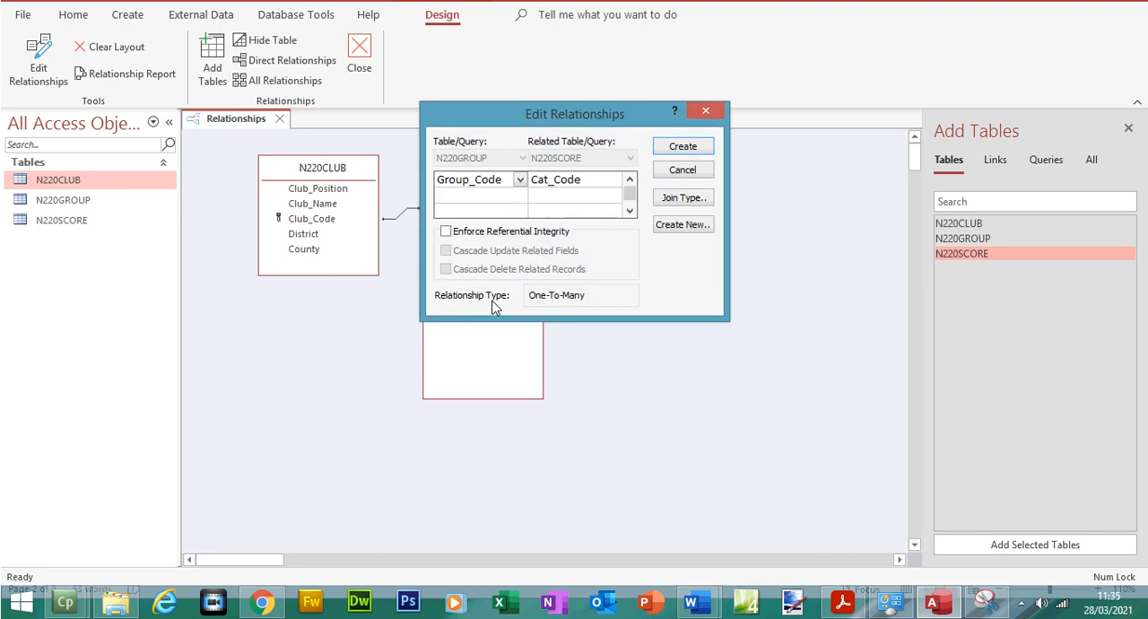
{"action": "left_click", "coordinate": [681, 148]}
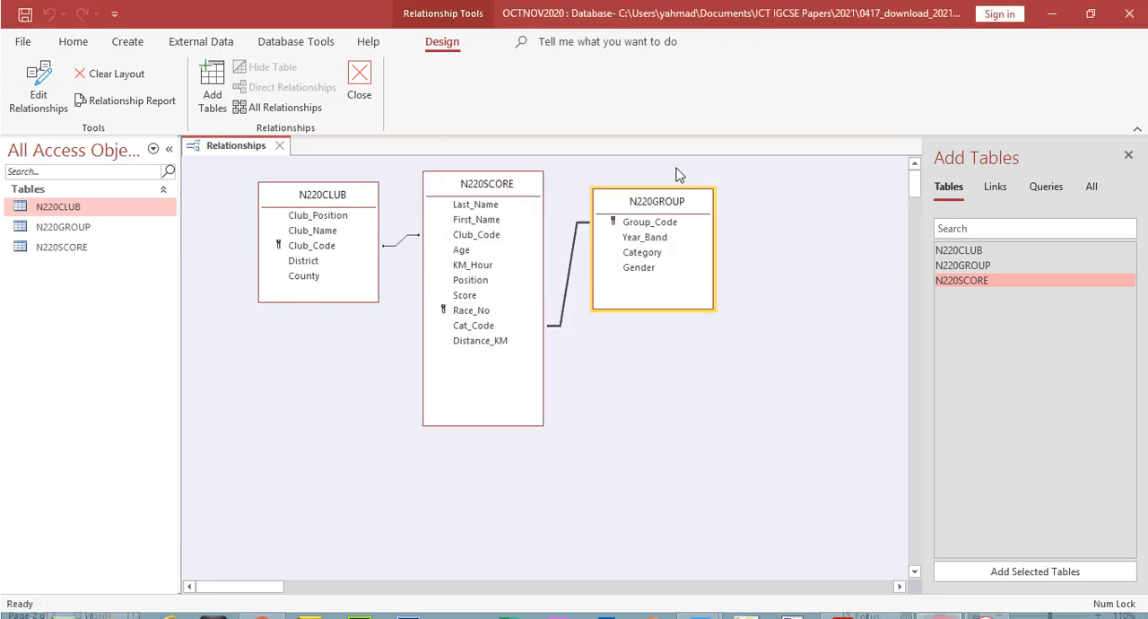
{"action": "left_click_drag", "start_coordinate": [658, 208], "coordinate": [667, 194]}
{"action": "left_click_drag", "start_coordinate": [314, 200], "coordinate": [321, 196]}
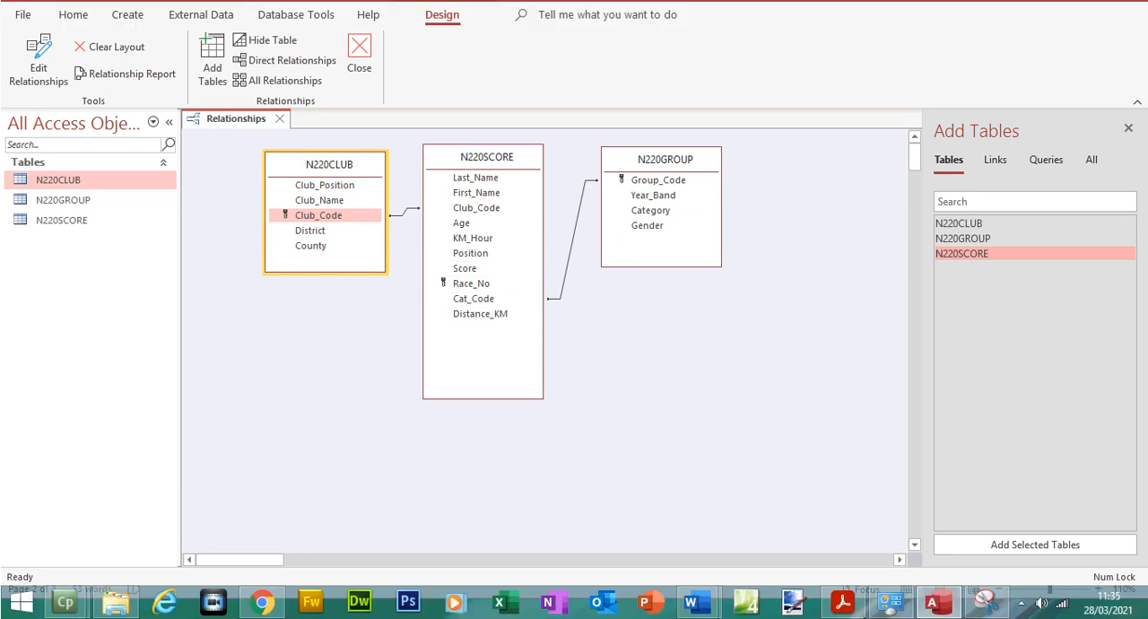
Switch to the PDF question paper and highlight question 21 with both of its relationship bullet points
{"action": "left_click", "coordinate": [843, 601]}
{"action": "left_click_drag", "start_coordinate": [277, 203], "coordinate": [827, 252]}
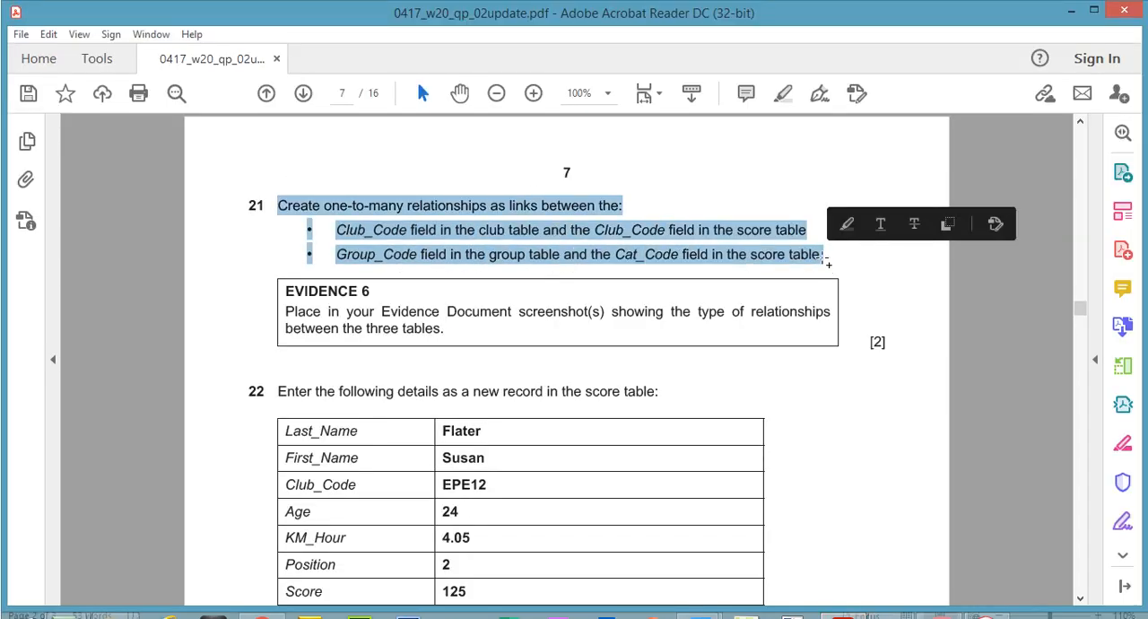
{"action": "left_click", "coordinate": [780, 94]}
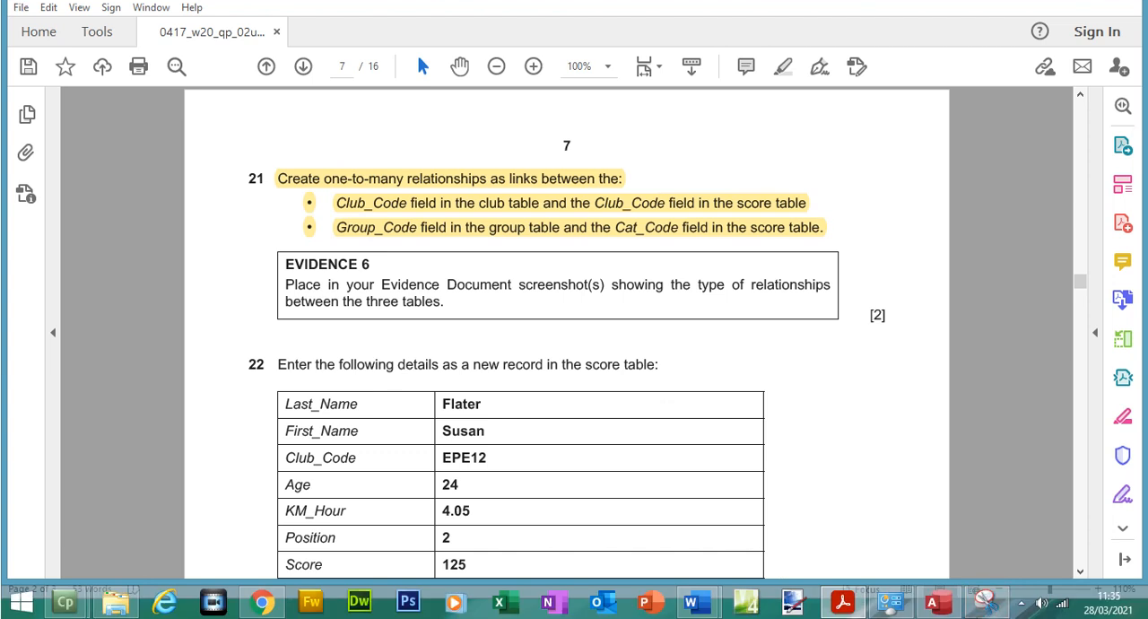
Snip the Relationships diagram in Access with the Snipping Tool, including its tab and all three linked tables, and copy the capture
{"action": "left_click", "coordinate": [985, 601]}
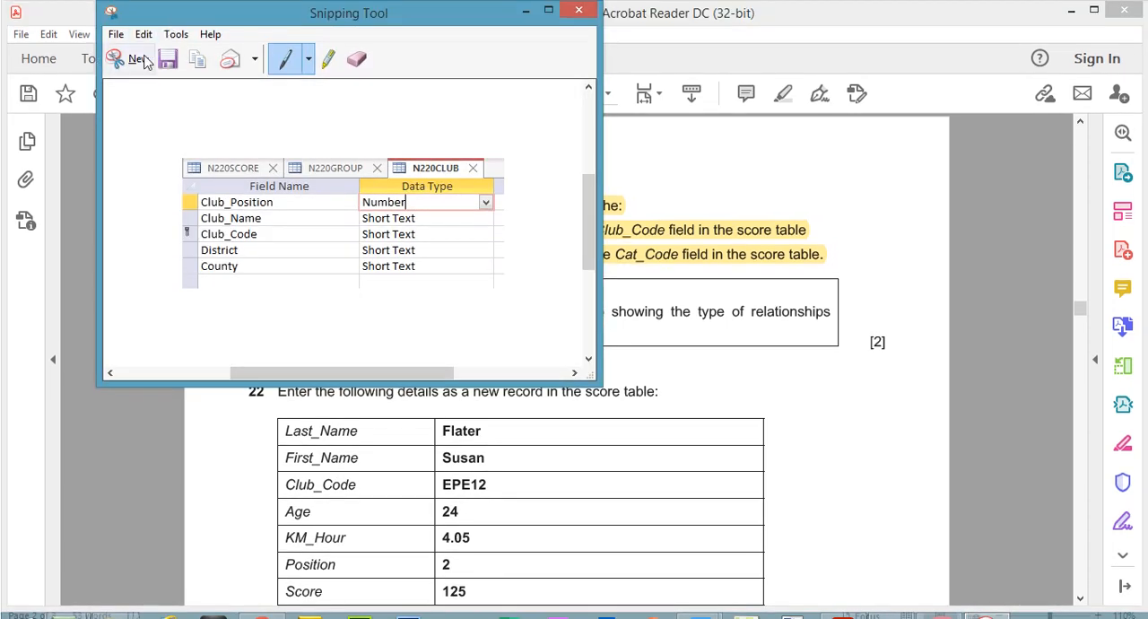
{"action": "left_click", "coordinate": [934, 604]}
{"action": "left_click_drag", "start_coordinate": [939, 606], "coordinate": [990, 604]}
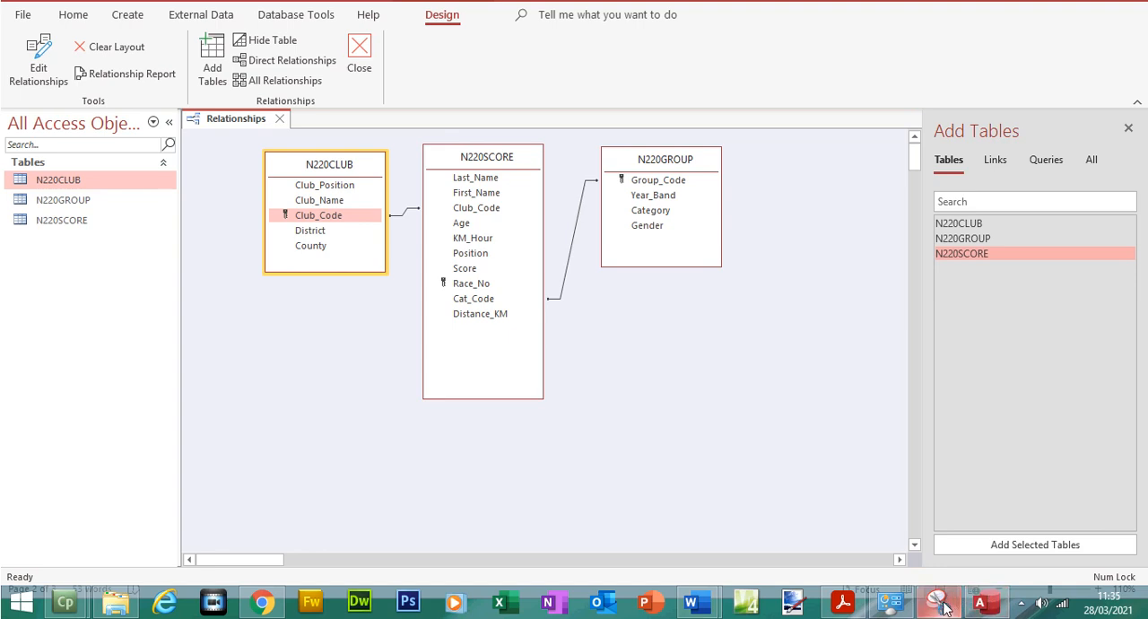
{"action": "mouse_move", "coordinate": [942, 606]}
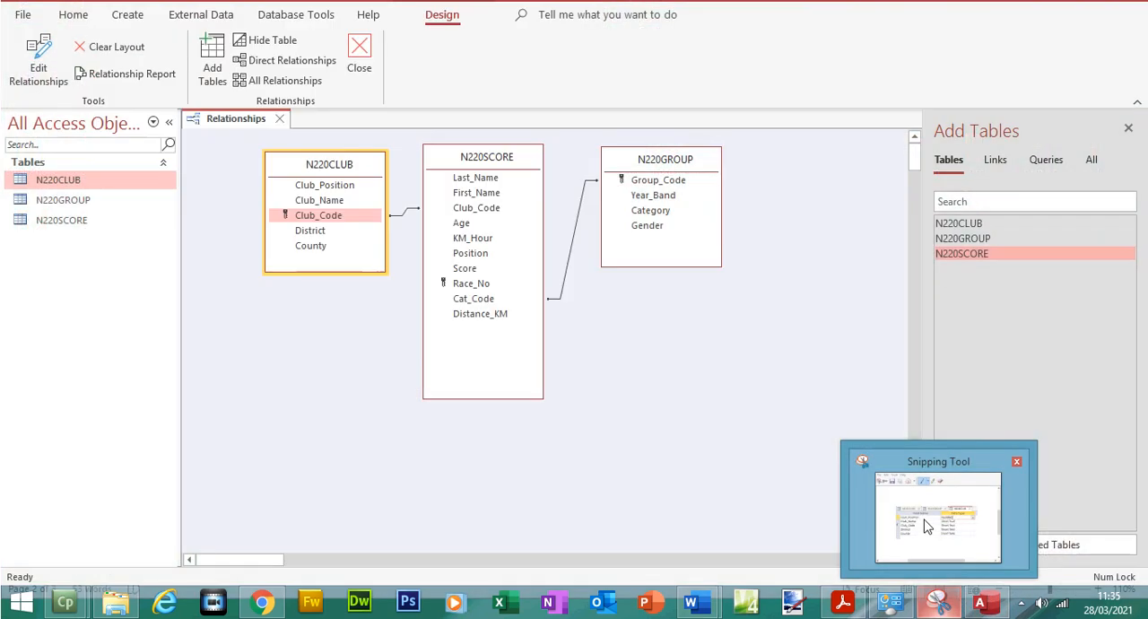
{"action": "left_click", "coordinate": [929, 526]}
{"action": "left_click", "coordinate": [116, 57]}
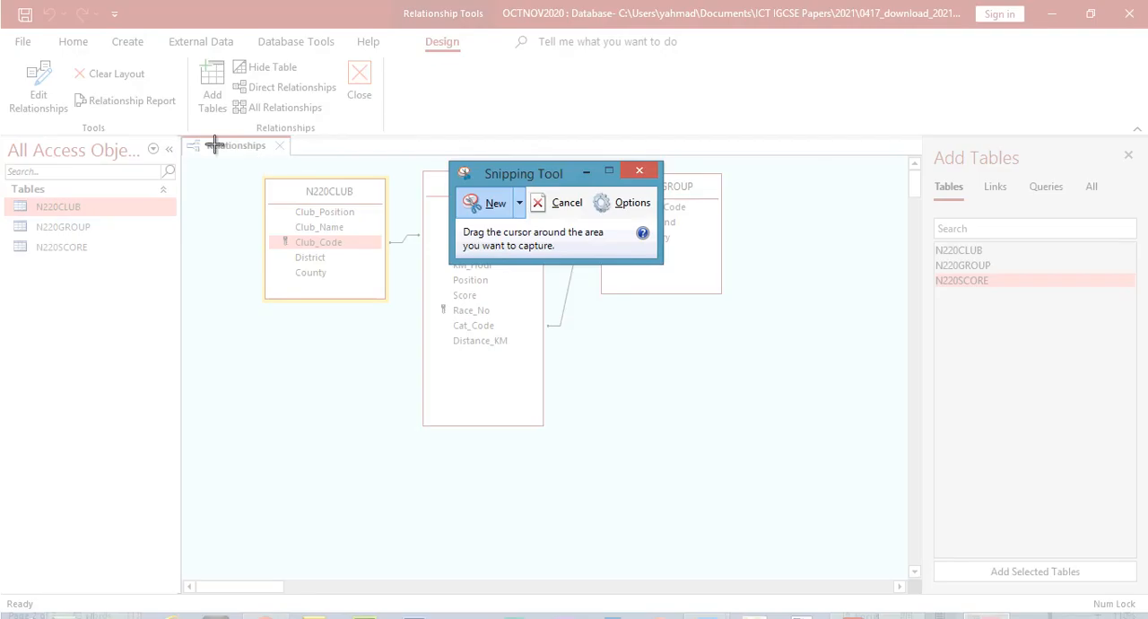
{"action": "left_click_drag", "start_coordinate": [175, 128], "coordinate": [750, 345]}
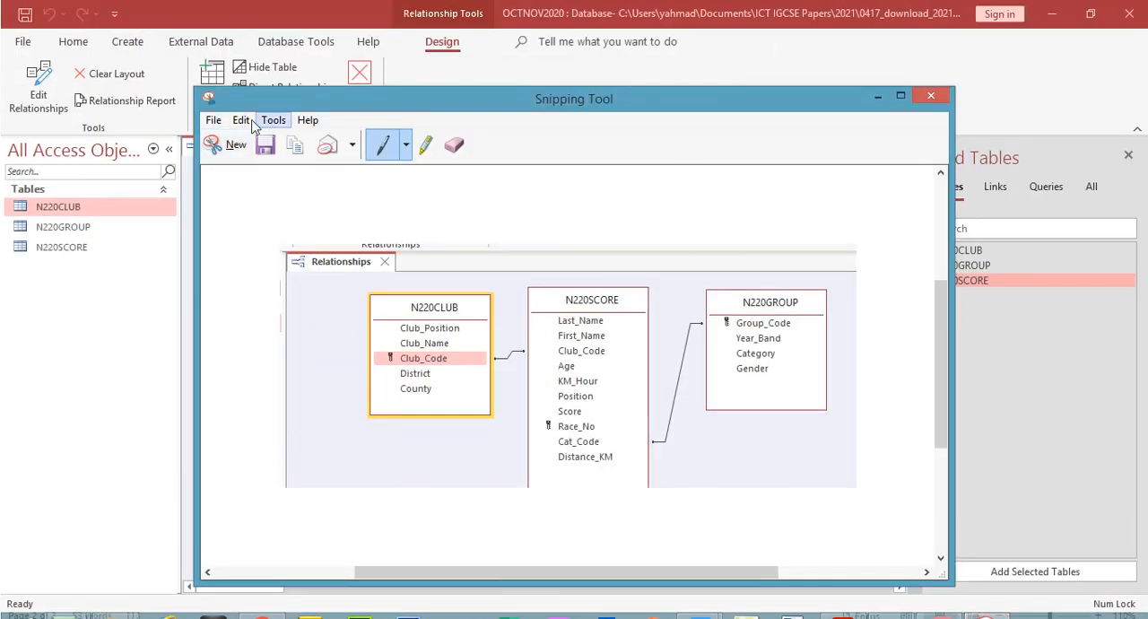
{"action": "left_click", "coordinate": [244, 120]}
{"action": "left_click", "coordinate": [253, 140]}
Switch to N220EVIDENCE1234.docx in Word and paste the relationship diagram screenshot below the Step 21 - EVIDENCE 6 heading
{"action": "mouse_move", "coordinate": [704, 618]}
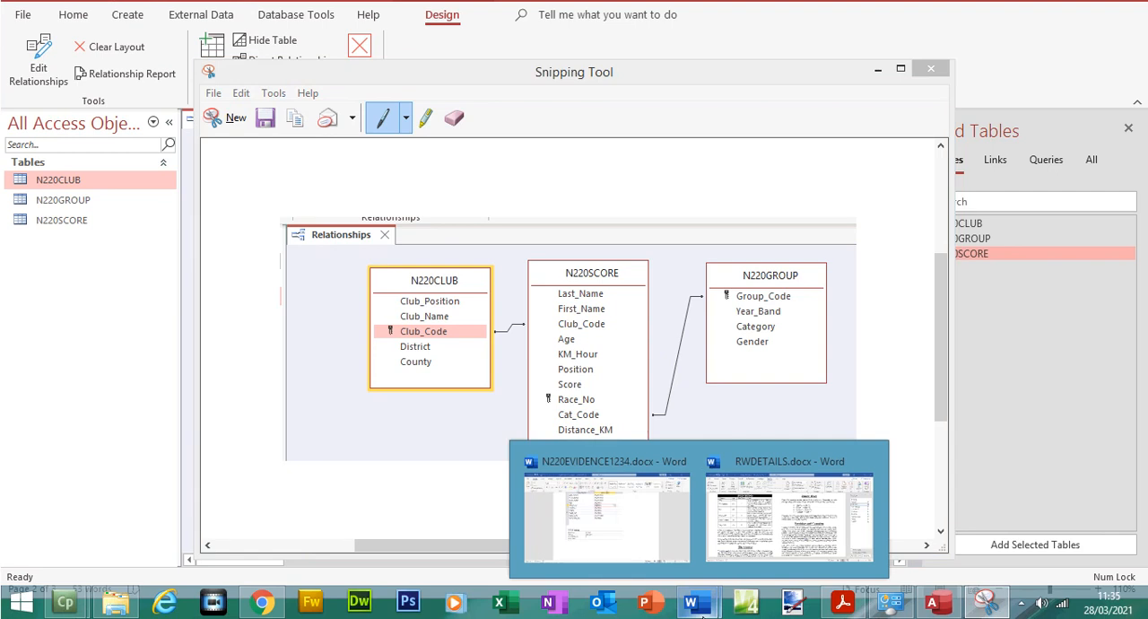
{"action": "left_click", "coordinate": [632, 514]}
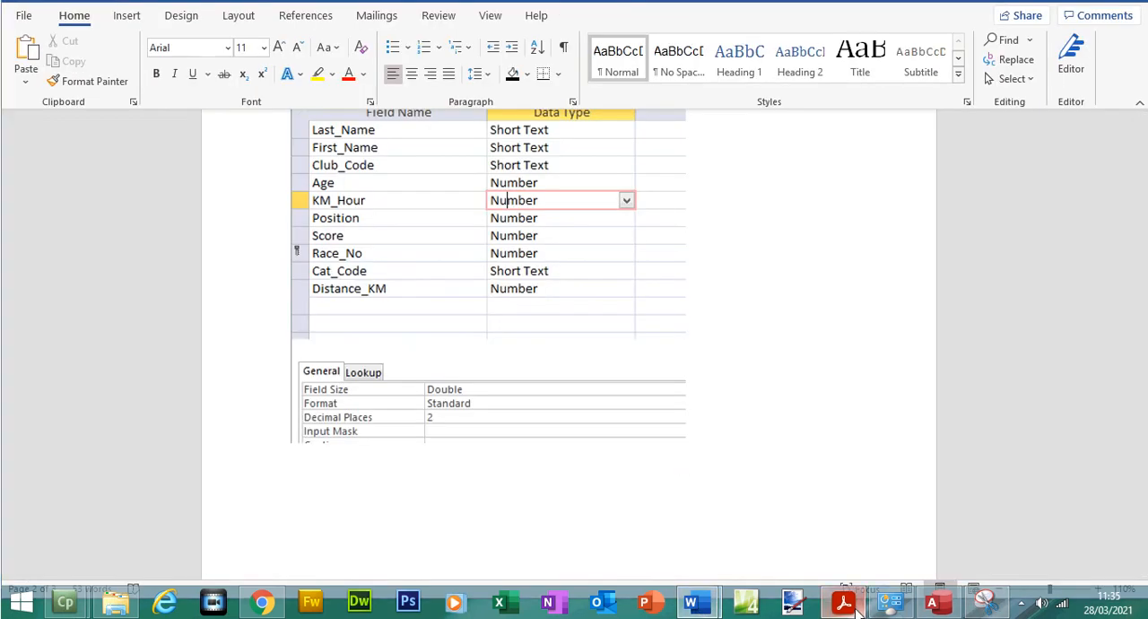
{"action": "left_click", "coordinate": [843, 602]}
{"action": "left_click", "coordinate": [843, 602]}
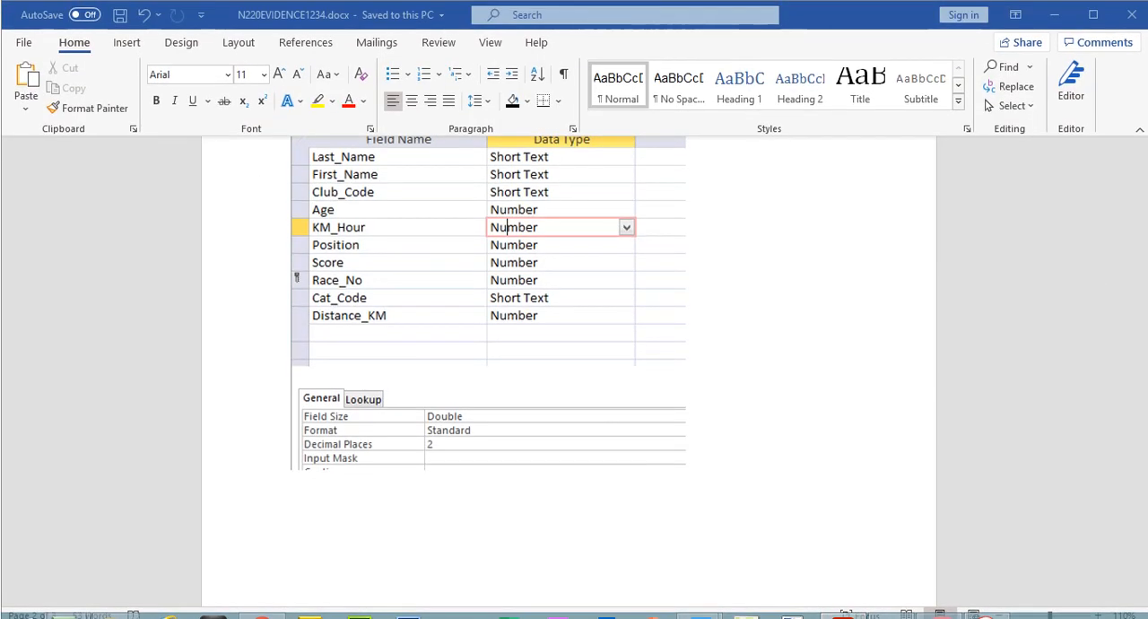
{"action": "left_click_drag", "start_coordinate": [1145, 402], "coordinate": [1145, 504]}
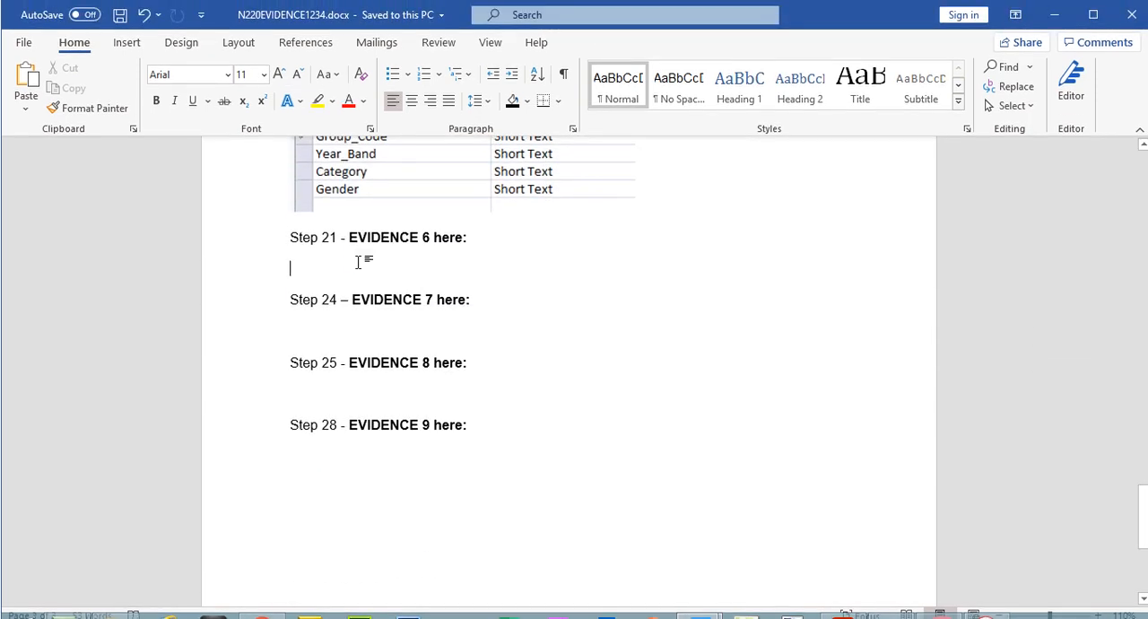
{"action": "key", "text": "ctrl+v"}
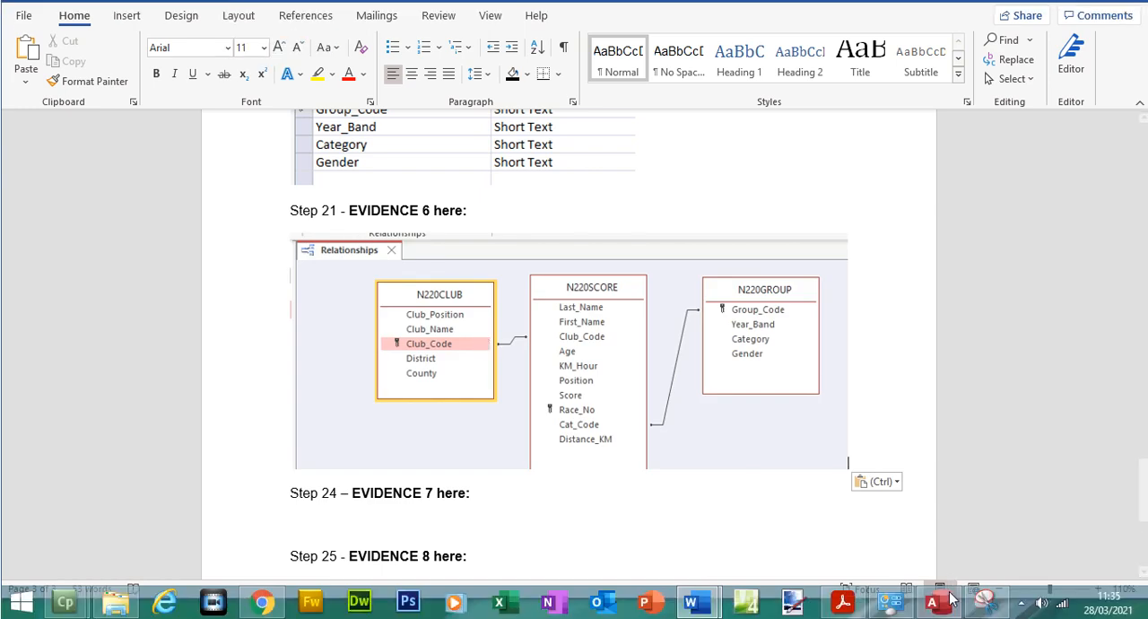
Open the N220CLUB to N220SCORE relationship for editing in Access, snip its Edit Relationships dialog with the Snipping Tool, and copy the capture
{"action": "left_click", "coordinate": [948, 595]}
{"action": "left_click", "coordinate": [406, 213]}
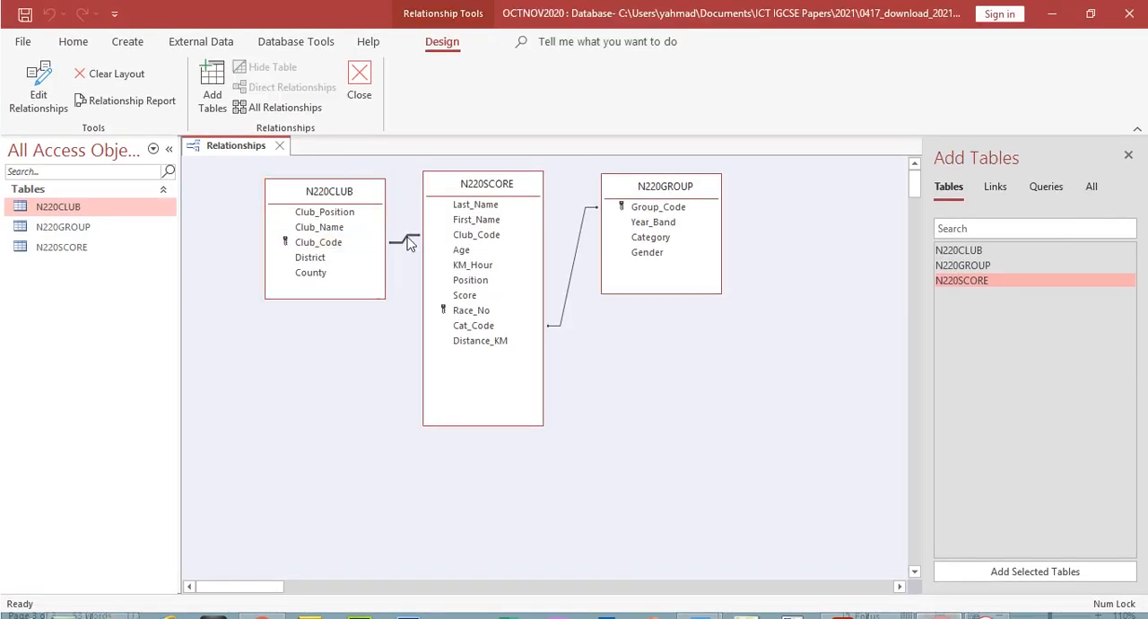
{"action": "double_click", "coordinate": [407, 238]}
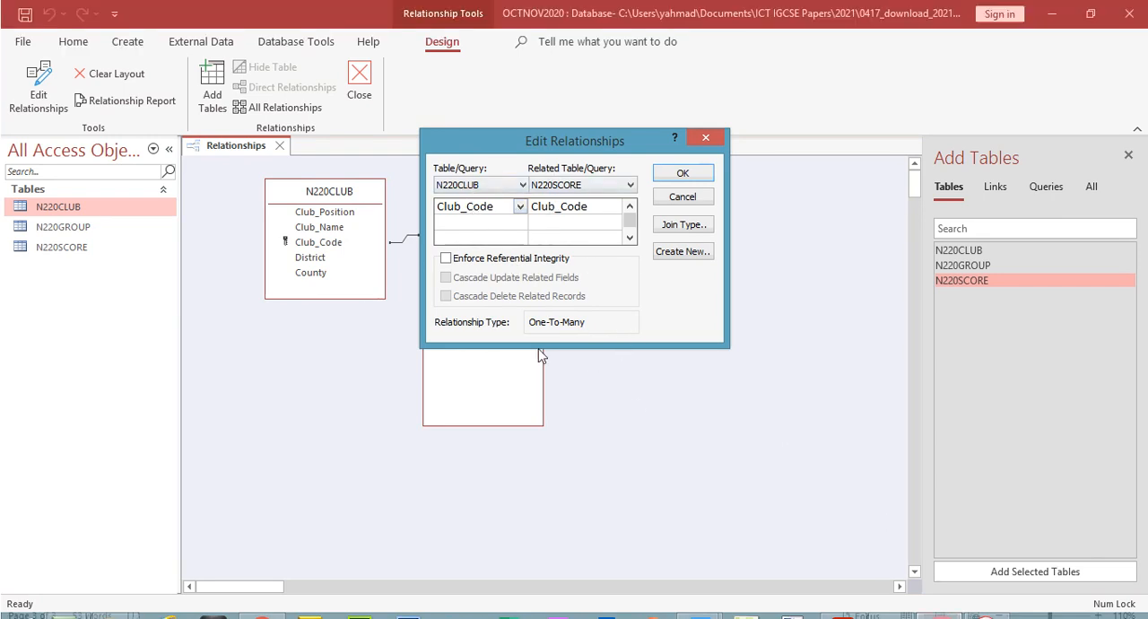
{"action": "left_click", "coordinate": [984, 600]}
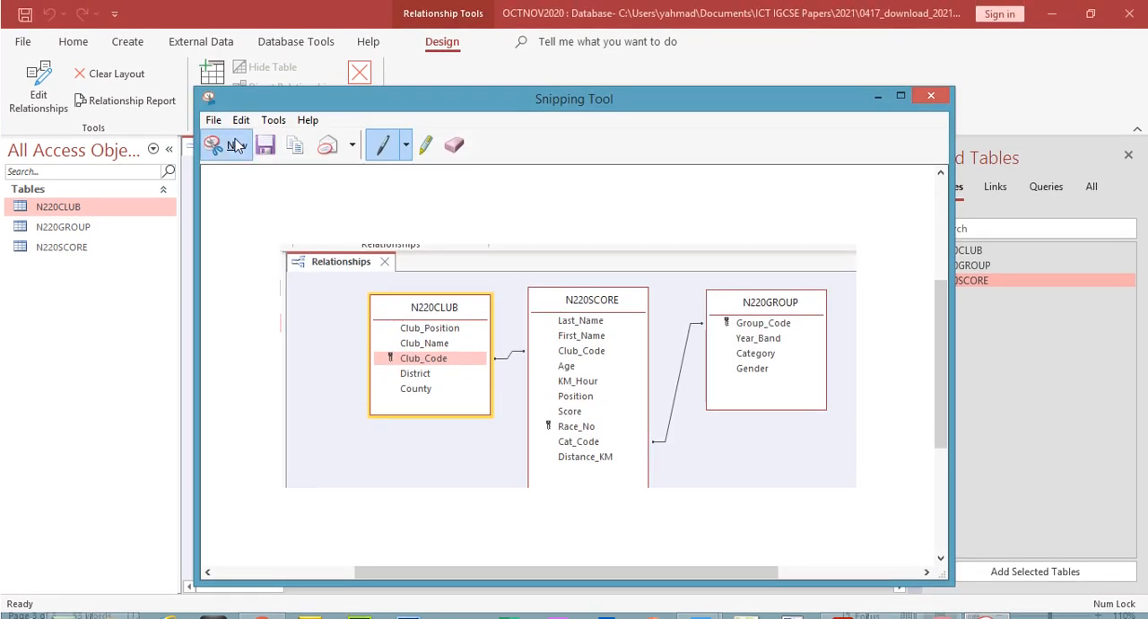
{"action": "left_click", "coordinate": [228, 117]}
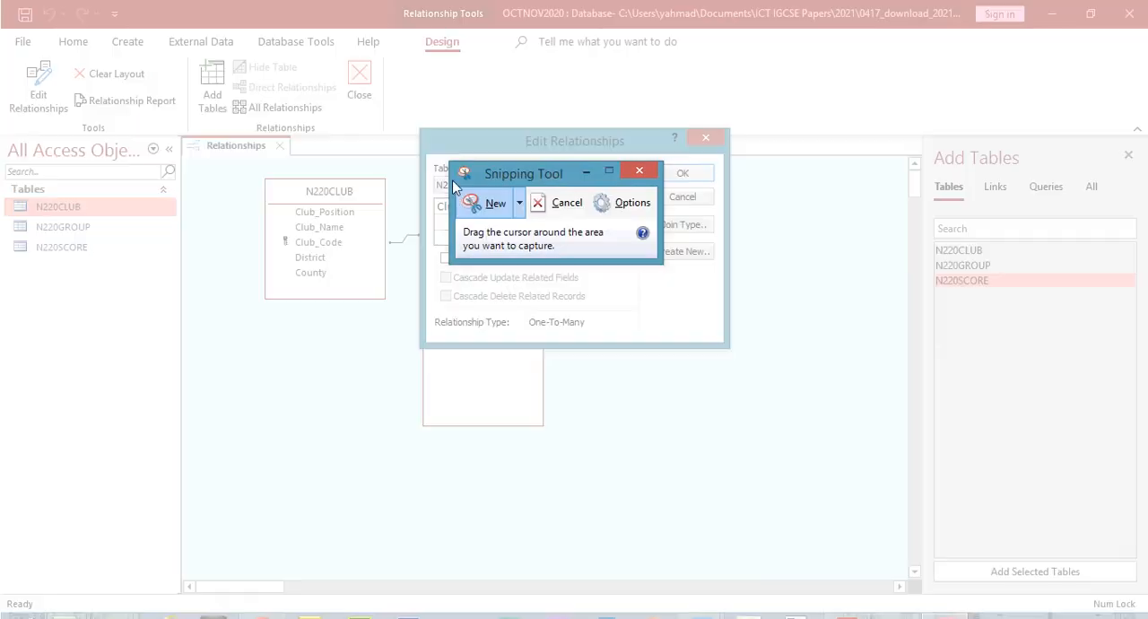
{"action": "left_click_drag", "start_coordinate": [419, 127], "coordinate": [727, 344]}
{"action": "left_click", "coordinate": [377, 105]}
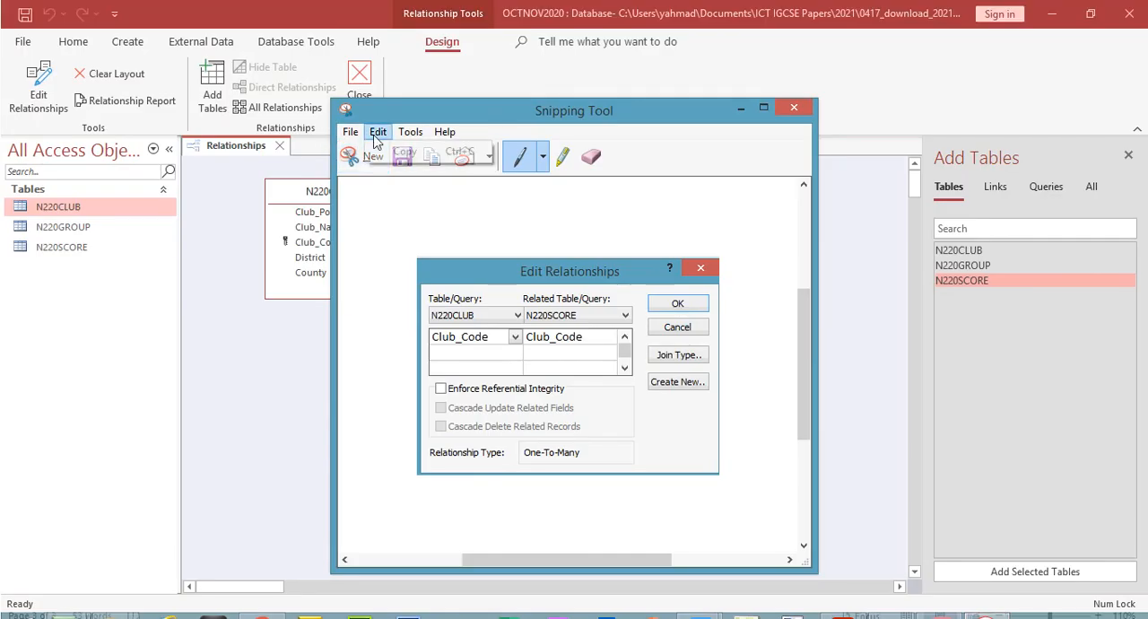
{"action": "left_click", "coordinate": [395, 123]}
Paste the Club_Code relationship capture below the diagram in the Word evidence document and add an empty line after it
{"action": "mouse_move", "coordinate": [692, 602]}
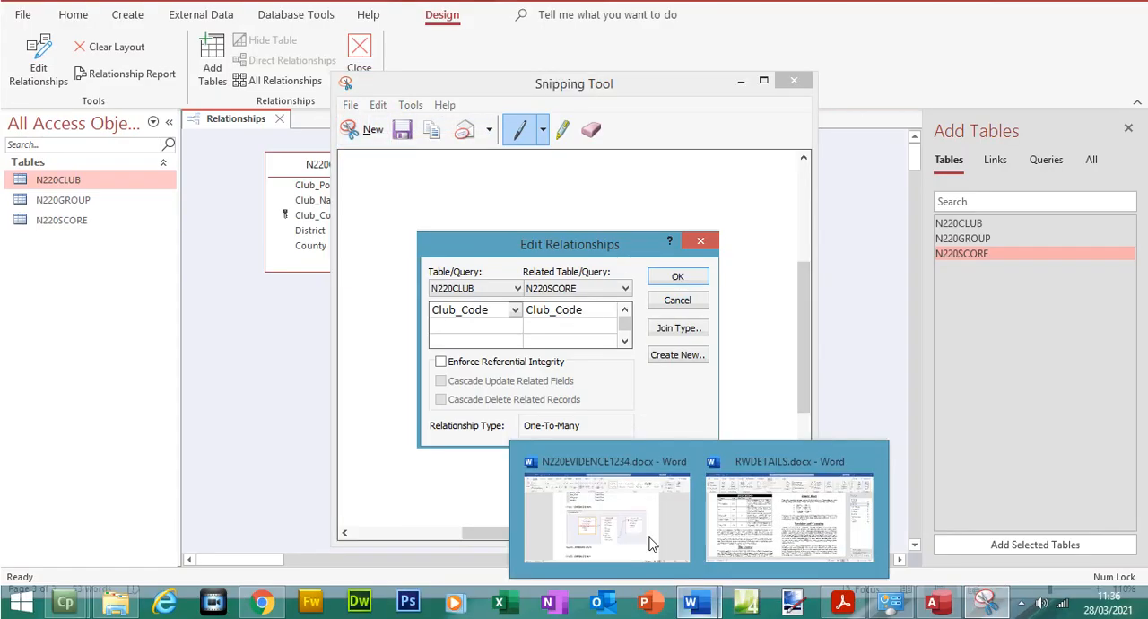
{"action": "left_click", "coordinate": [652, 542]}
{"action": "key", "text": "Return"}
{"action": "key", "text": "ctrl+v"}
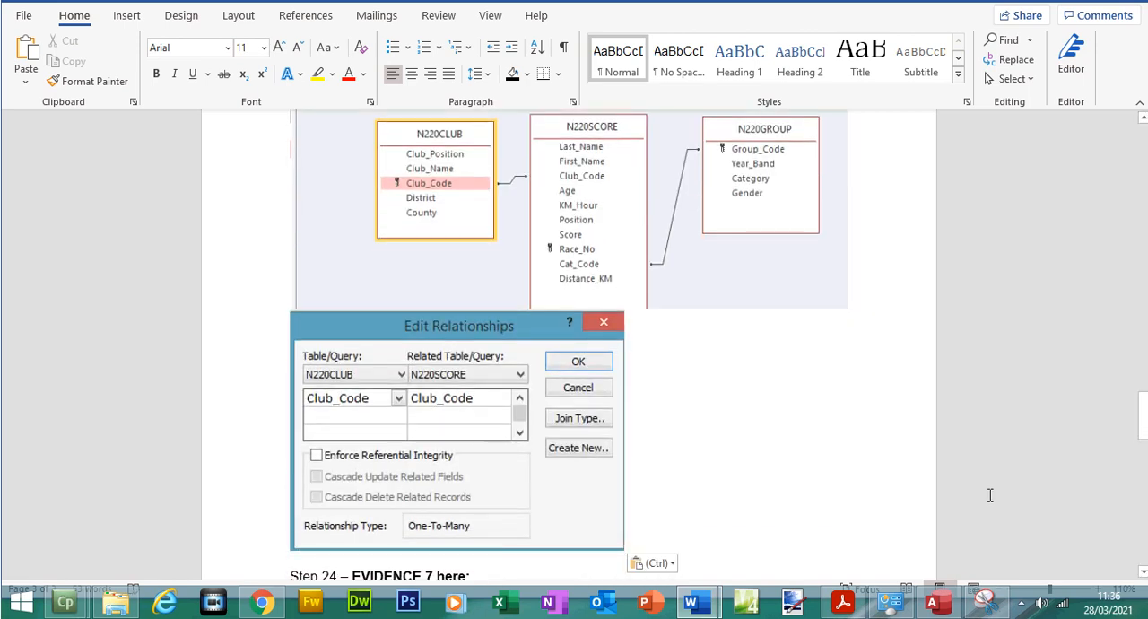
{"action": "key", "text": "Return"}
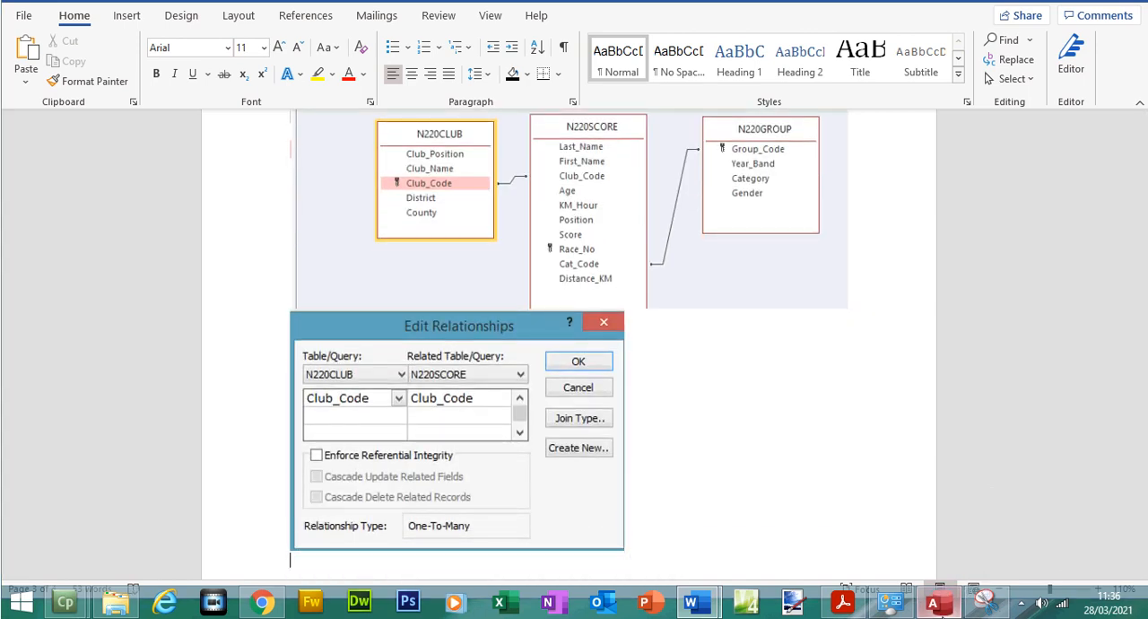
Close the Club_Code relationship in Access, open the Group_Code to Cat_Code relationship instead, and snip and copy its Edit Relationships dialog
{"action": "key", "text": "alt+Tab"}
{"action": "left_click", "coordinate": [690, 173]}
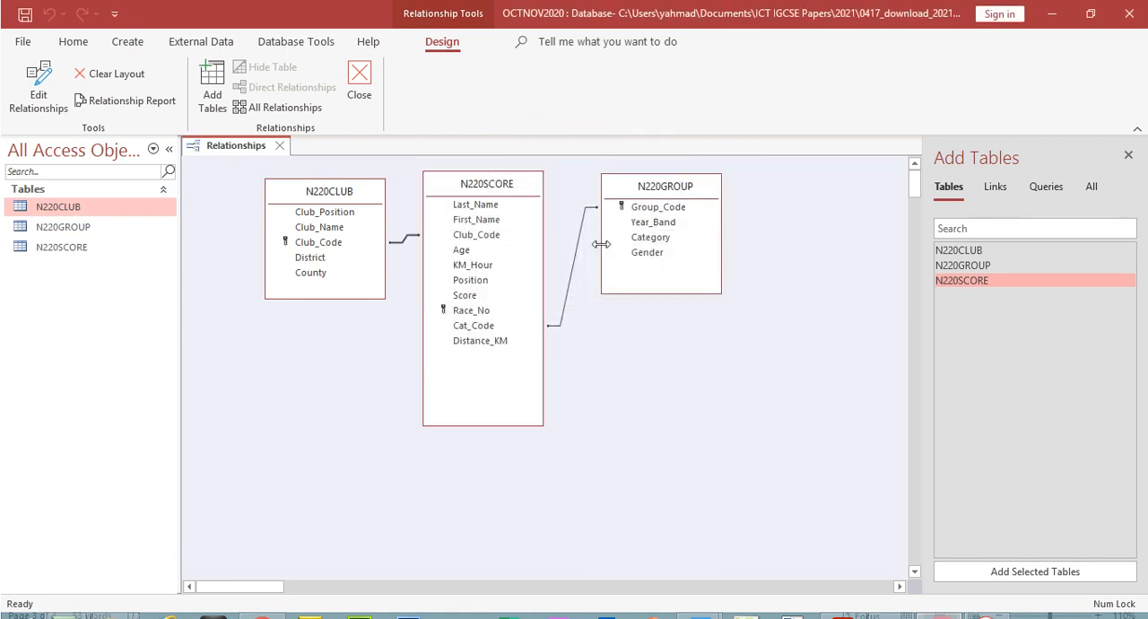
{"action": "double_click", "coordinate": [580, 243]}
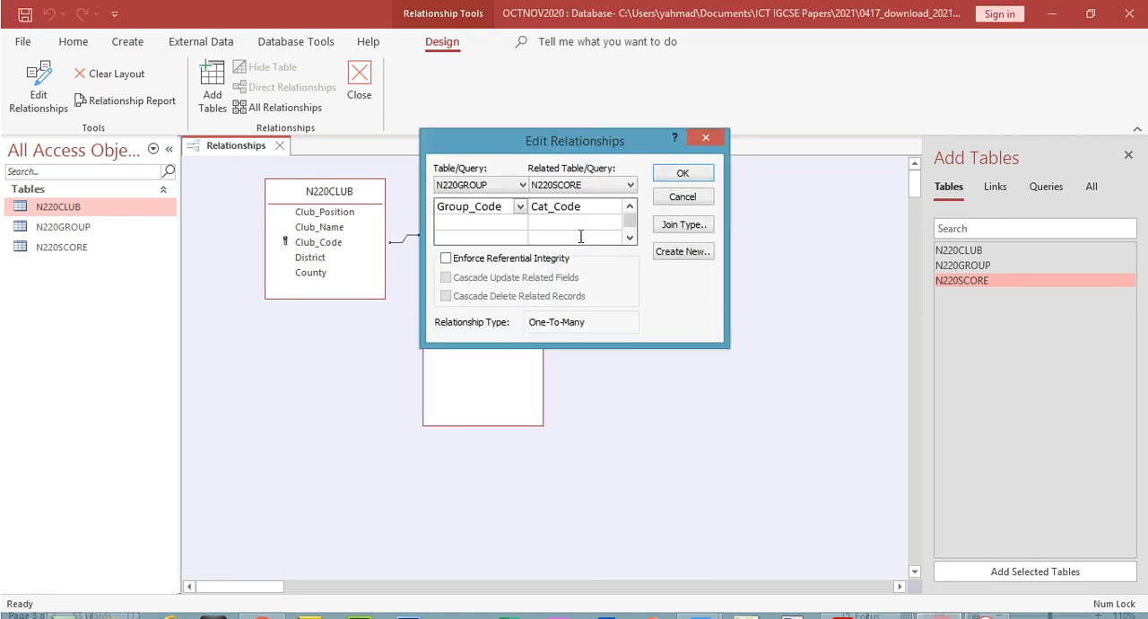
{"action": "left_click", "coordinate": [988, 610]}
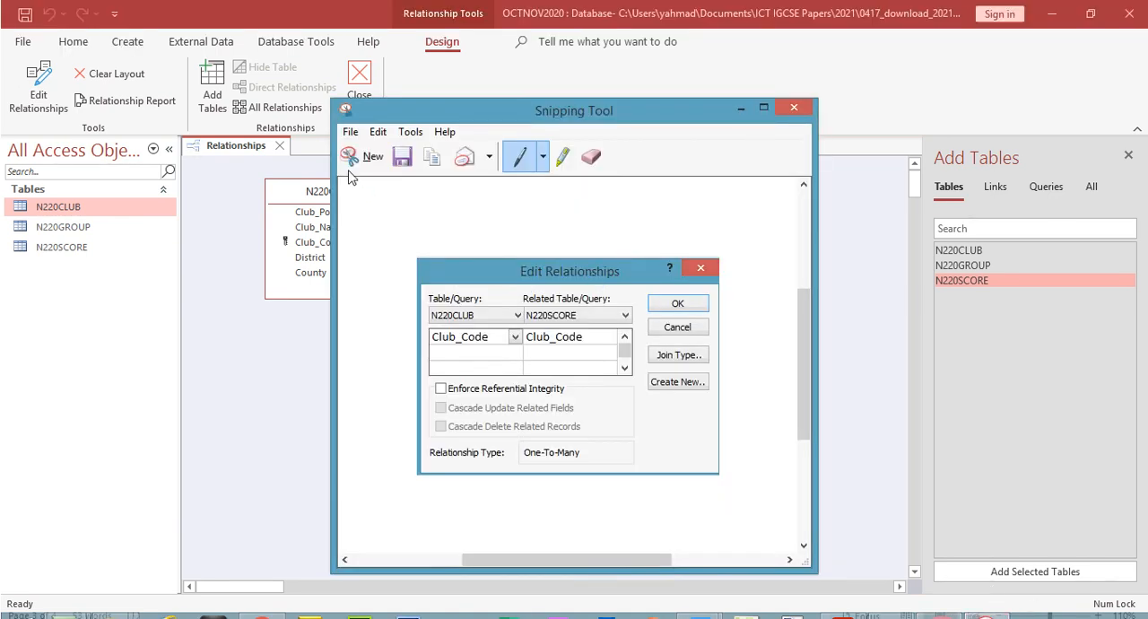
{"action": "left_click", "coordinate": [359, 156]}
{"action": "left_click_drag", "start_coordinate": [418, 128], "coordinate": [728, 318]}
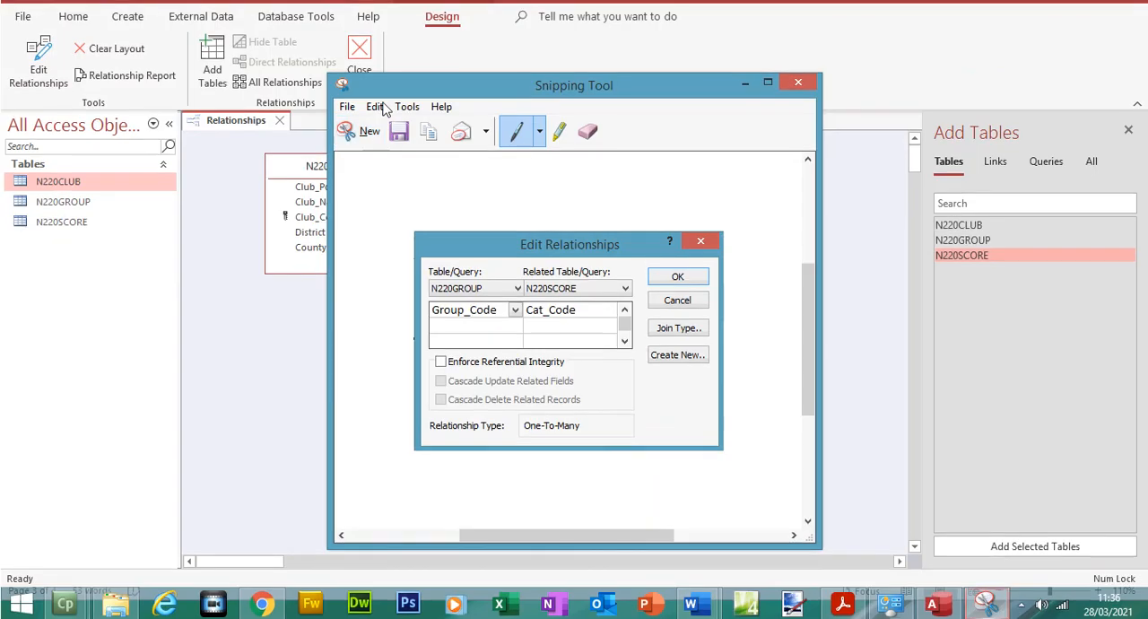
{"action": "left_click", "coordinate": [374, 105]}
{"action": "left_click", "coordinate": [401, 123]}
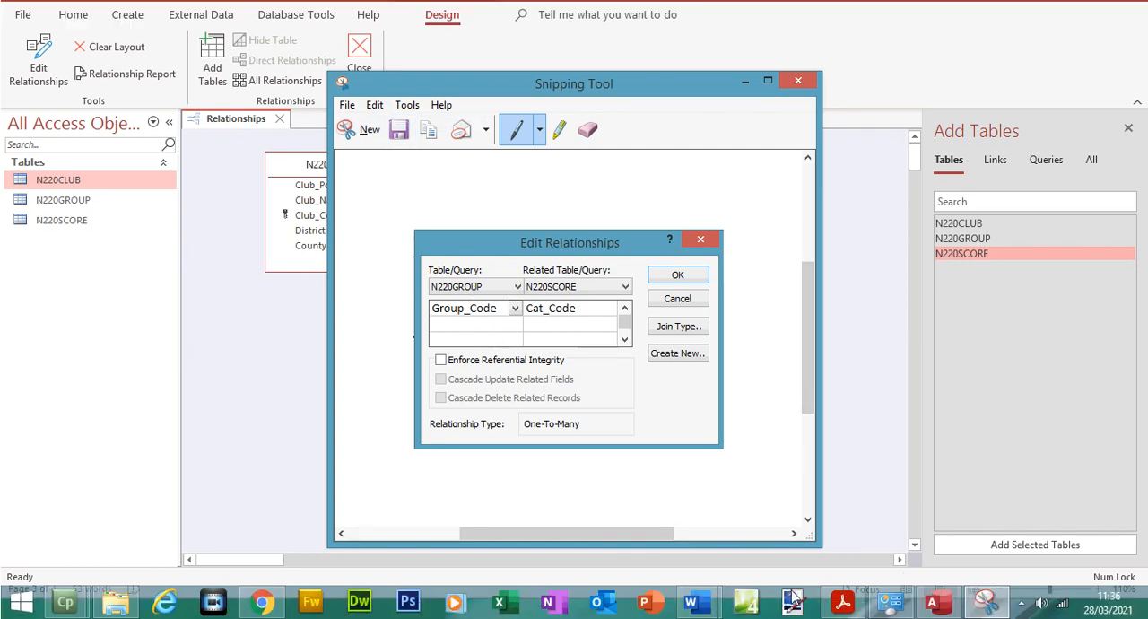
Paste the Group_Code relationship capture on the empty line above Step 24 in the Word evidence document
{"action": "mouse_move", "coordinate": [691, 601]}
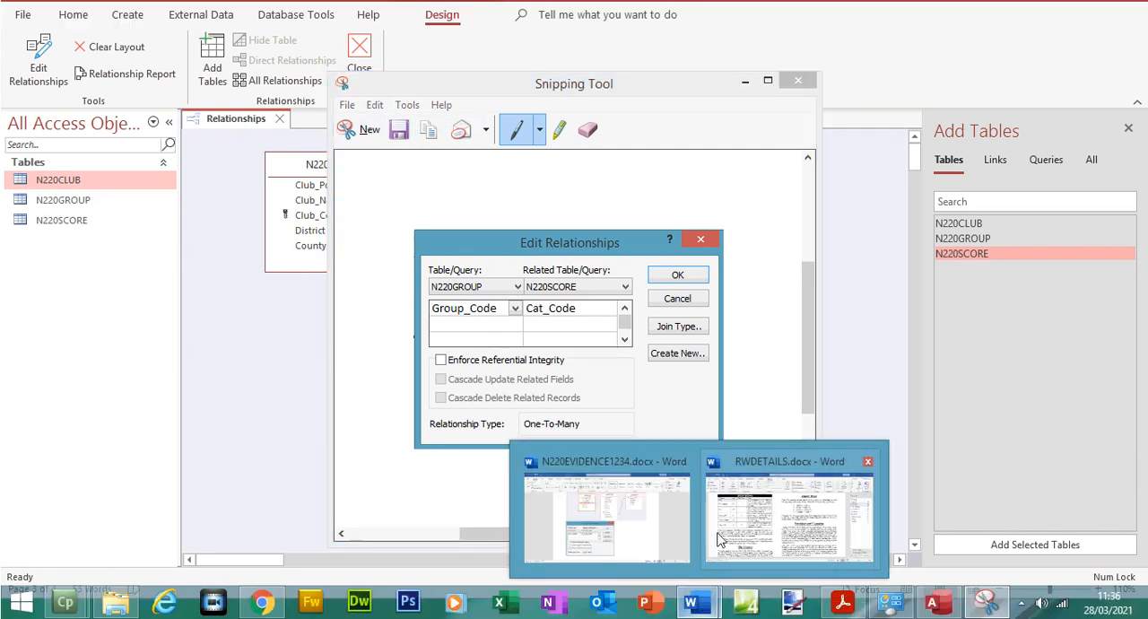
{"action": "left_click", "coordinate": [589, 511]}
{"action": "key", "text": "ctrl+v"}
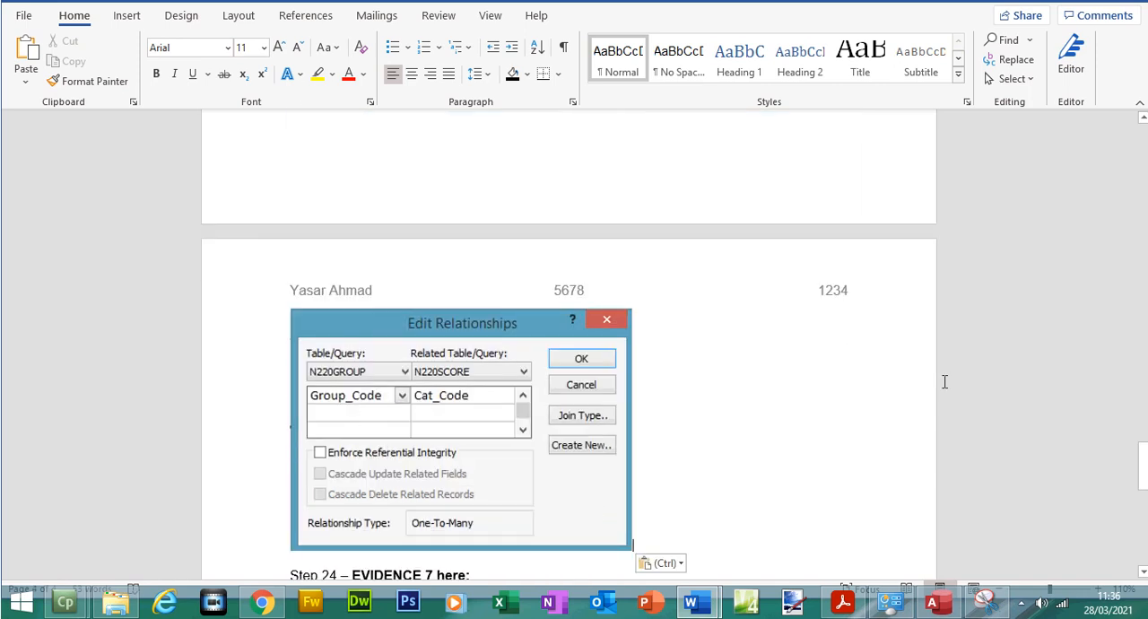
{"action": "left_click_drag", "start_coordinate": [1146, 464], "coordinate": [1144, 502]}
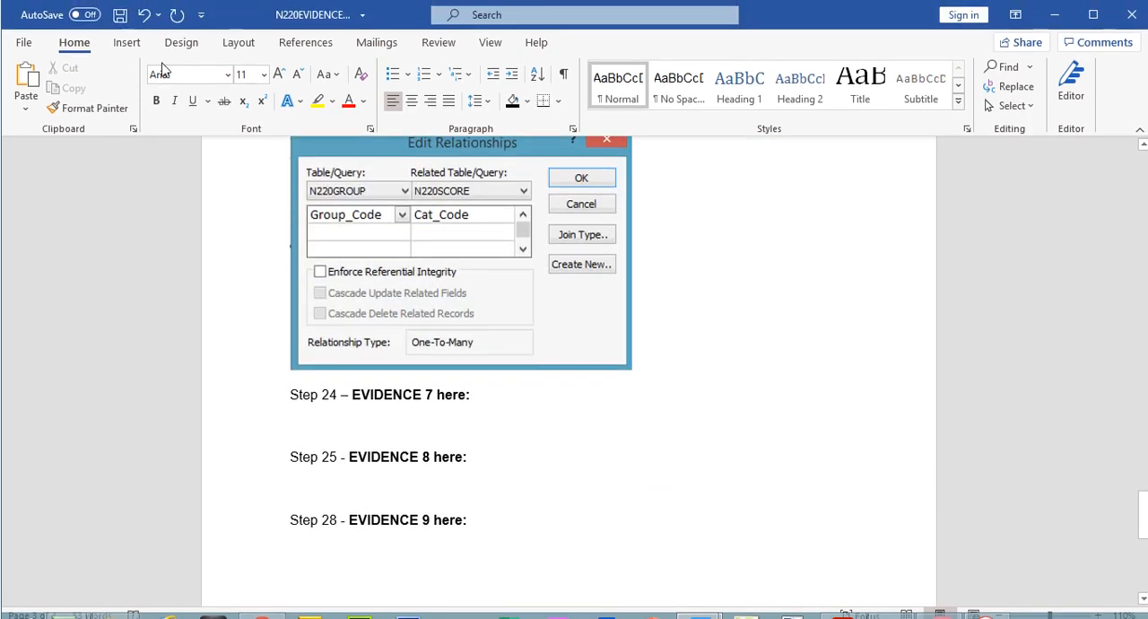
Minimize Word and the Snipping Tool, accept the Group_Code relationship dialog in Access, and close the Relationships window
{"action": "left_click", "coordinate": [1054, 15]}
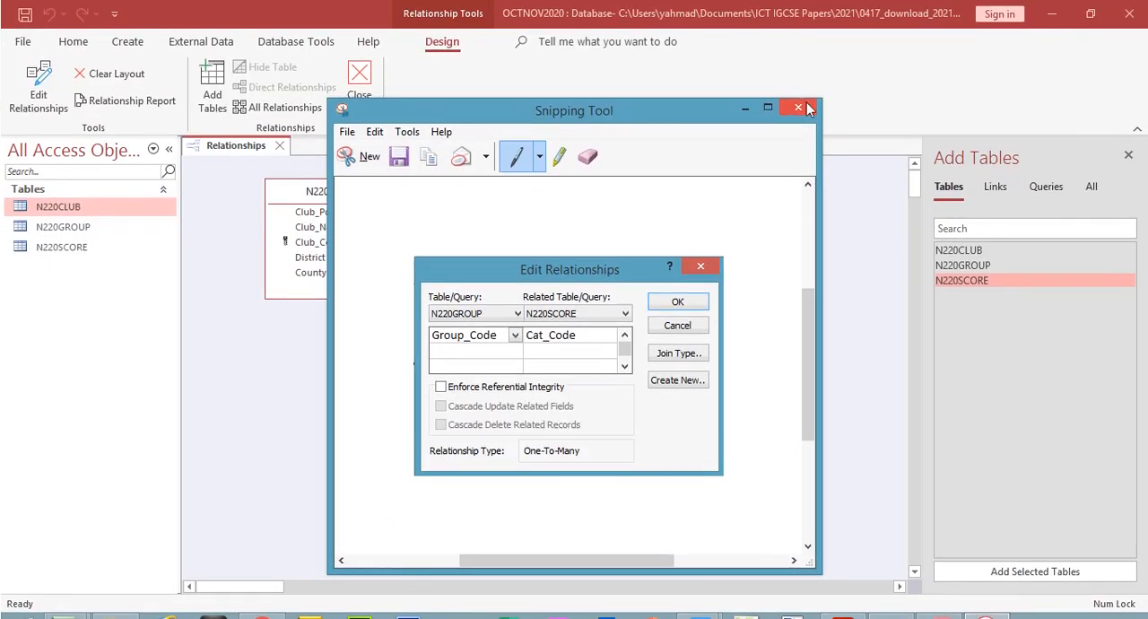
{"action": "left_click", "coordinate": [744, 96]}
{"action": "left_click", "coordinate": [684, 174]}
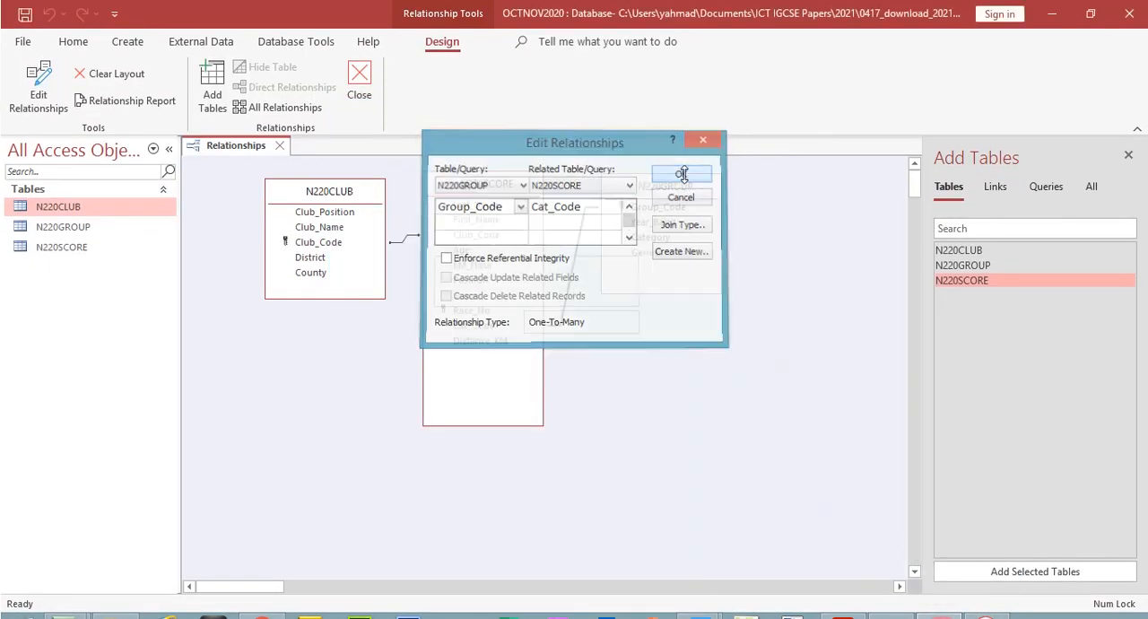
{"action": "left_click", "coordinate": [359, 85]}
{"action": "left_click", "coordinate": [520, 364]}
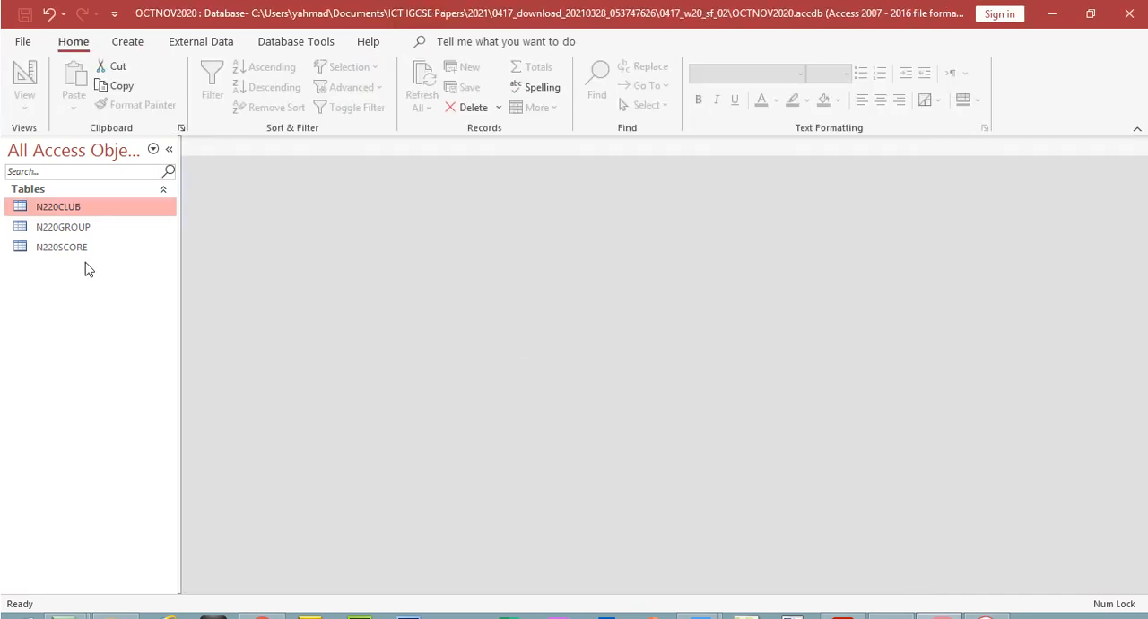
Open the N220CLUB table and expand and collapse the first three clubs to examine their related score records
{"action": "double_click", "coordinate": [75, 207]}
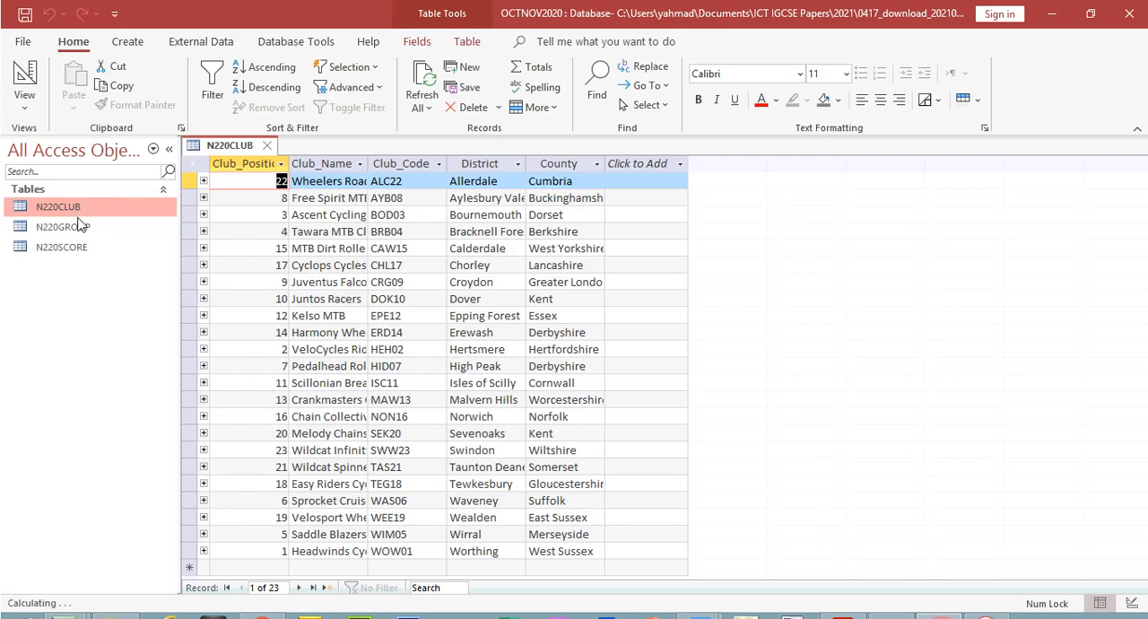
{"action": "left_click", "coordinate": [204, 182]}
{"action": "left_click", "coordinate": [204, 181]}
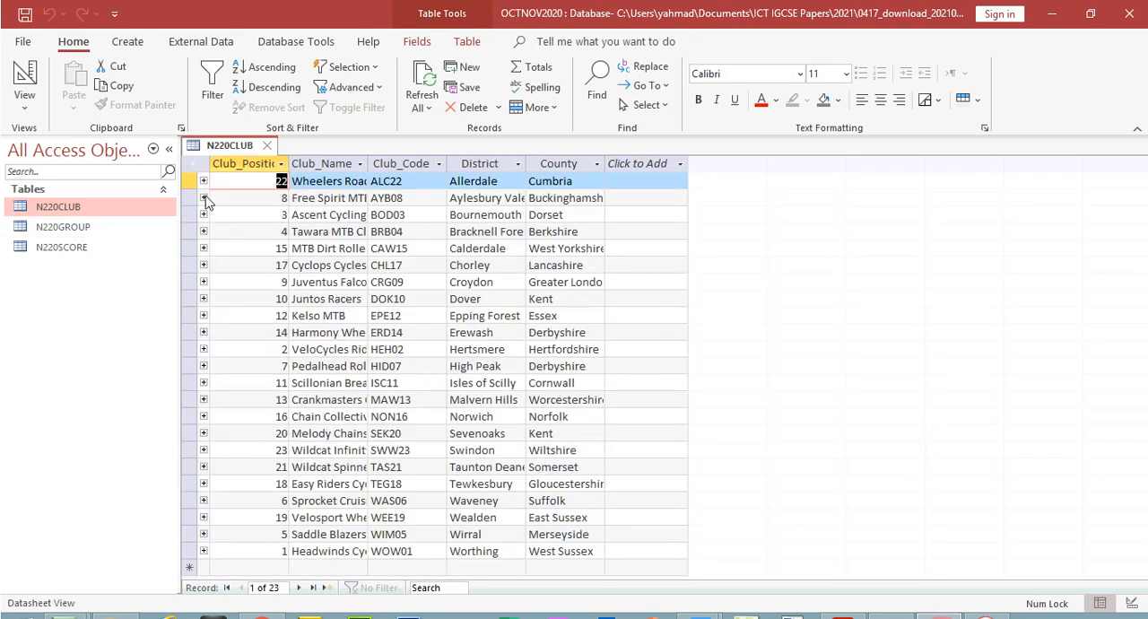
{"action": "left_click", "coordinate": [203, 198]}
{"action": "left_click", "coordinate": [203, 199]}
{"action": "left_click", "coordinate": [203, 181]}
{"action": "left_click", "coordinate": [203, 181]}
{"action": "left_click", "coordinate": [203, 181]}
{"action": "left_click", "coordinate": [204, 182]}
{"action": "left_click", "coordinate": [204, 215]}
{"action": "left_click", "coordinate": [204, 215]}
Open the N220SCORE and N220GROUP tables and expand and collapse groups FE and FJ to examine their related score records
{"action": "double_click", "coordinate": [106, 247]}
{"action": "double_click", "coordinate": [106, 227]}
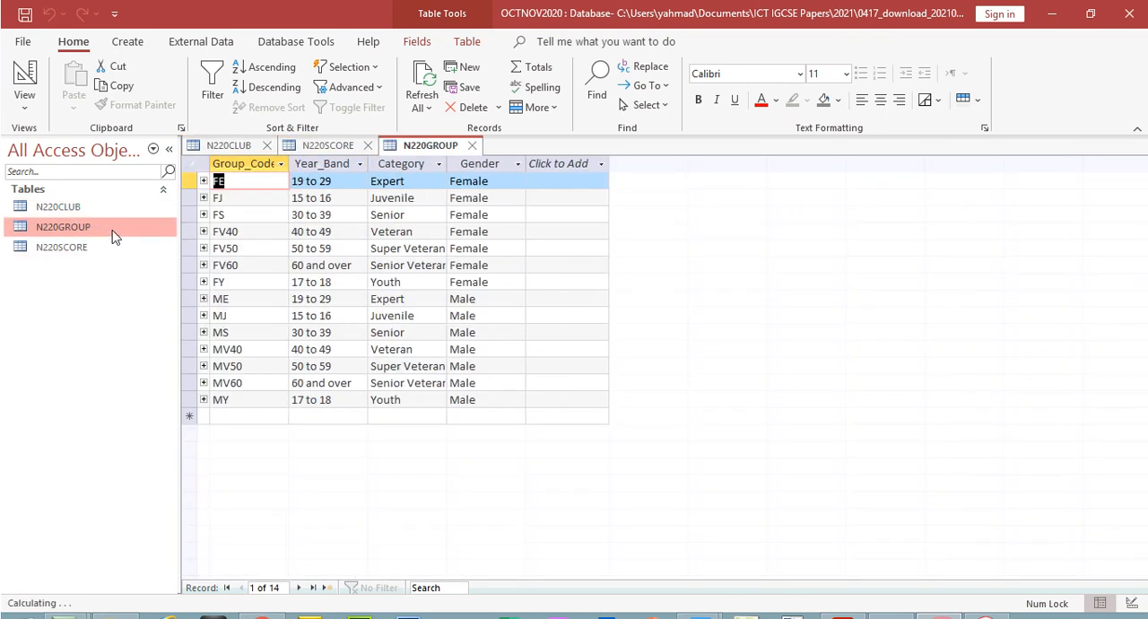
{"action": "left_click", "coordinate": [203, 181]}
{"action": "left_click", "coordinate": [203, 181]}
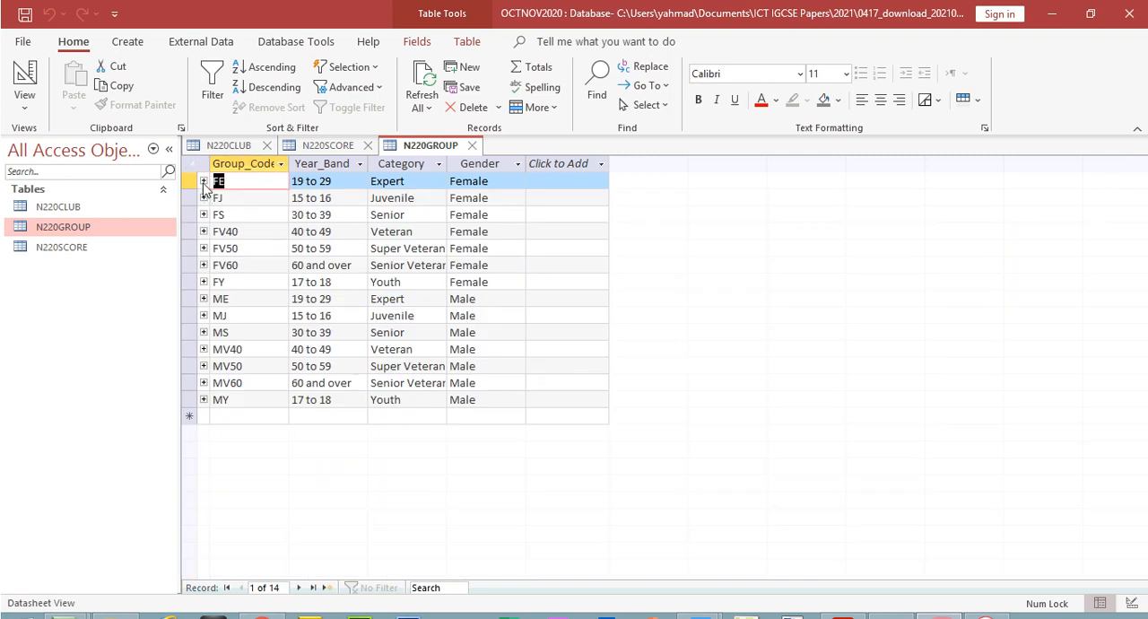
{"action": "left_click", "coordinate": [203, 198]}
{"action": "left_click", "coordinate": [204, 198]}
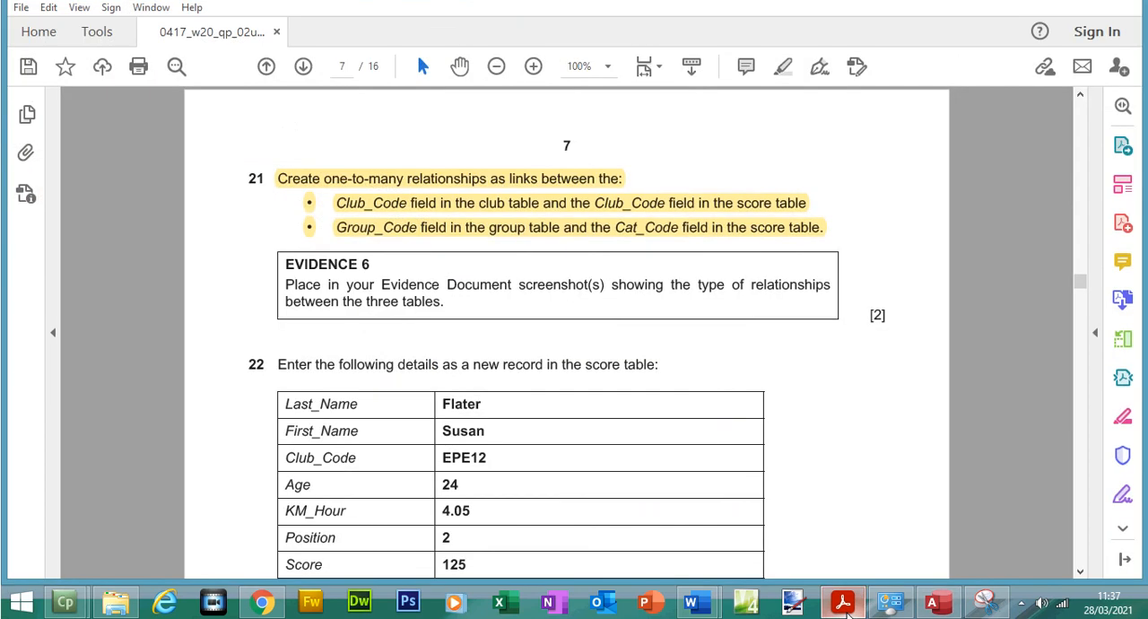
Switch to the PDF question paper and highlight question 22's instruction to enter a new record in the score table
{"action": "left_click", "coordinate": [843, 602]}
{"action": "left_click_drag", "start_coordinate": [1081, 310], "coordinate": [1081, 318]}
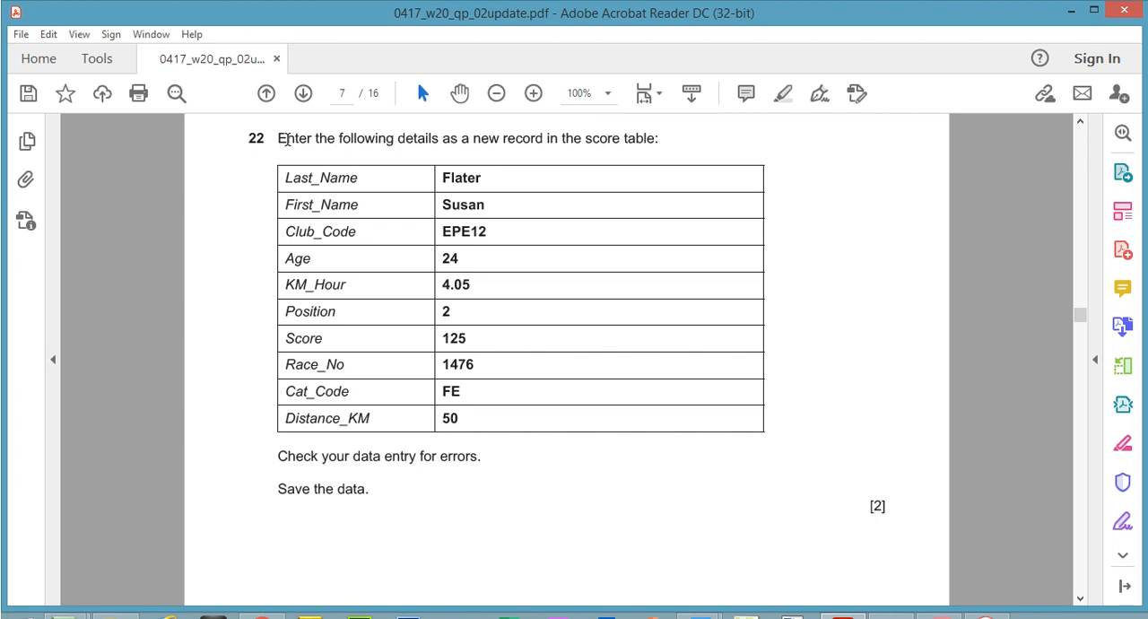
{"action": "left_click_drag", "start_coordinate": [284, 139], "coordinate": [679, 133]}
{"action": "left_click", "coordinate": [784, 93]}
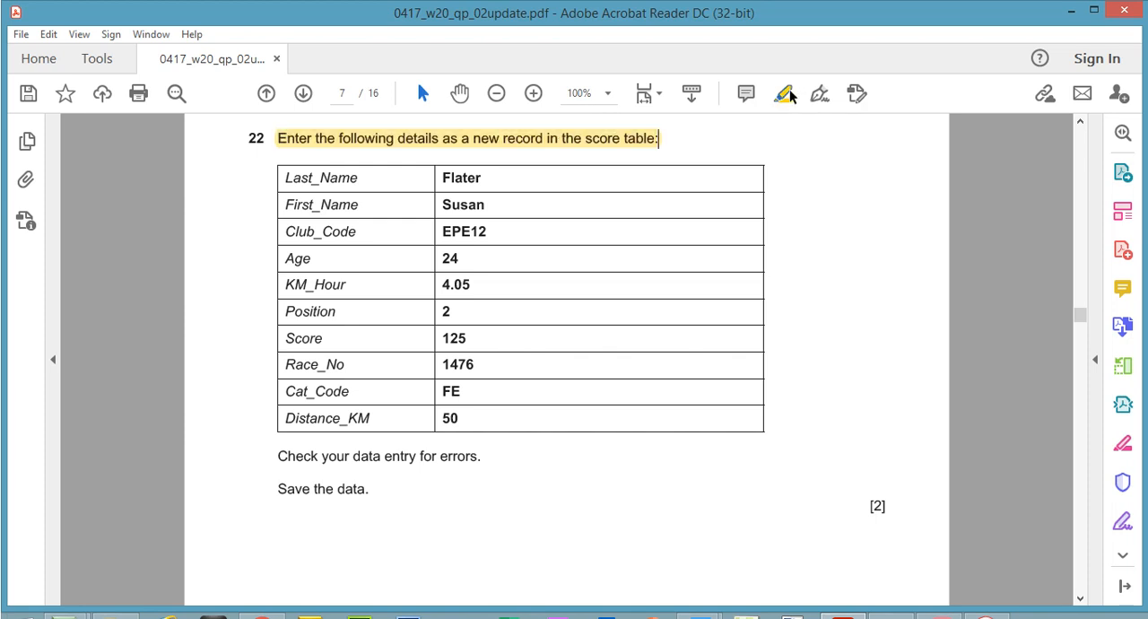
Switch to Access, bring up the N220SCORE table and place the cursor in Last_Name of the blank new record
{"action": "left_click", "coordinate": [932, 602]}
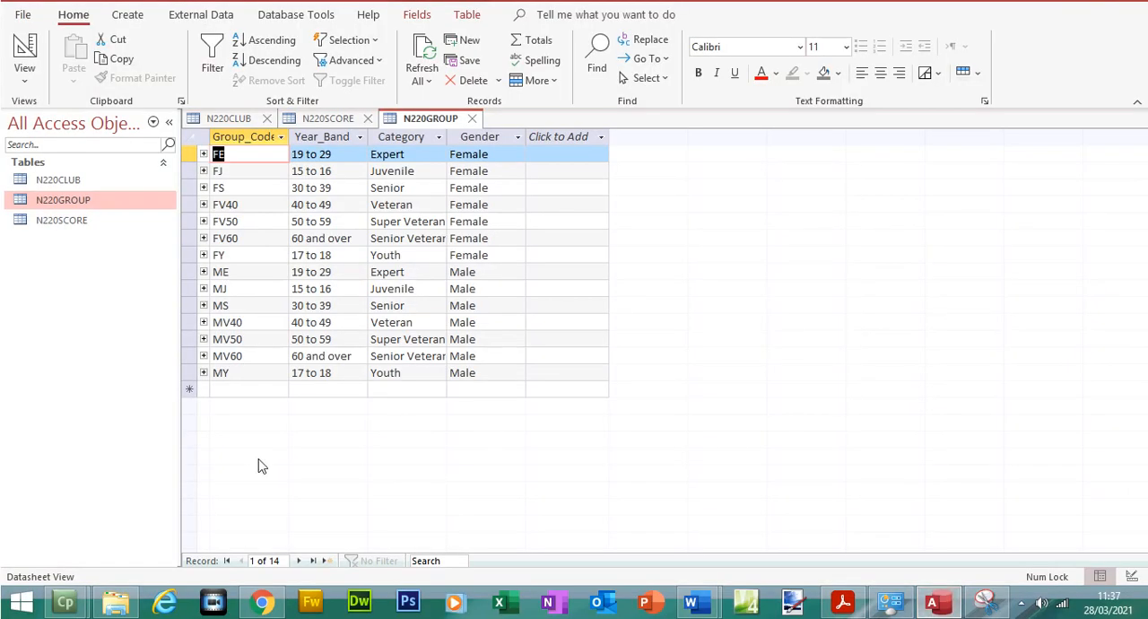
{"action": "double_click", "coordinate": [61, 247]}
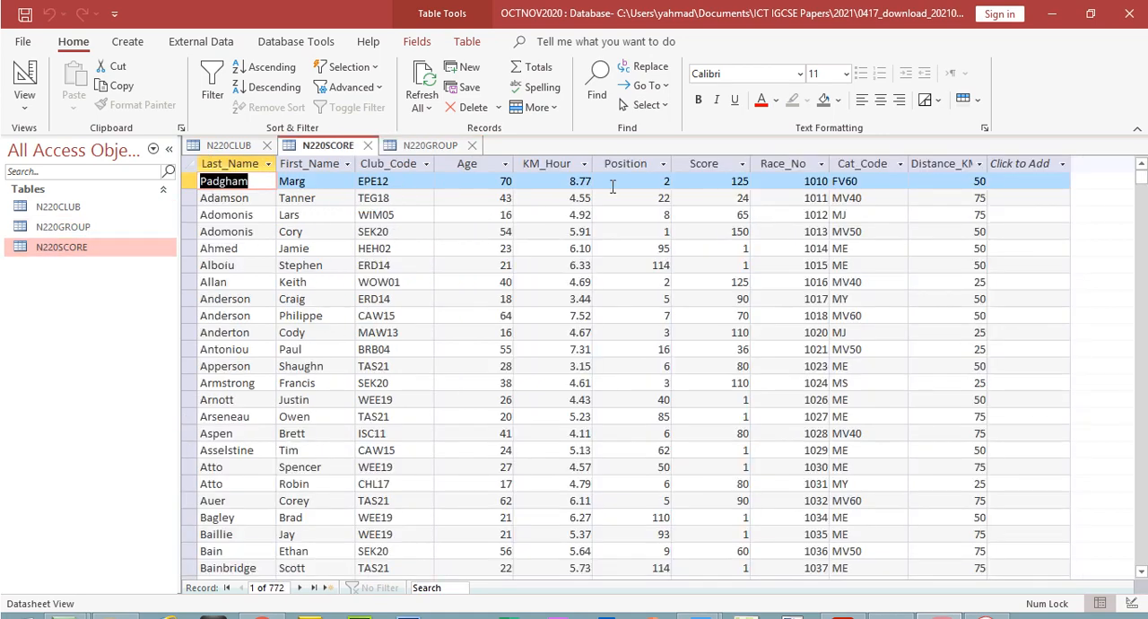
{"action": "left_click_drag", "start_coordinate": [1143, 178], "coordinate": [1141, 538]}
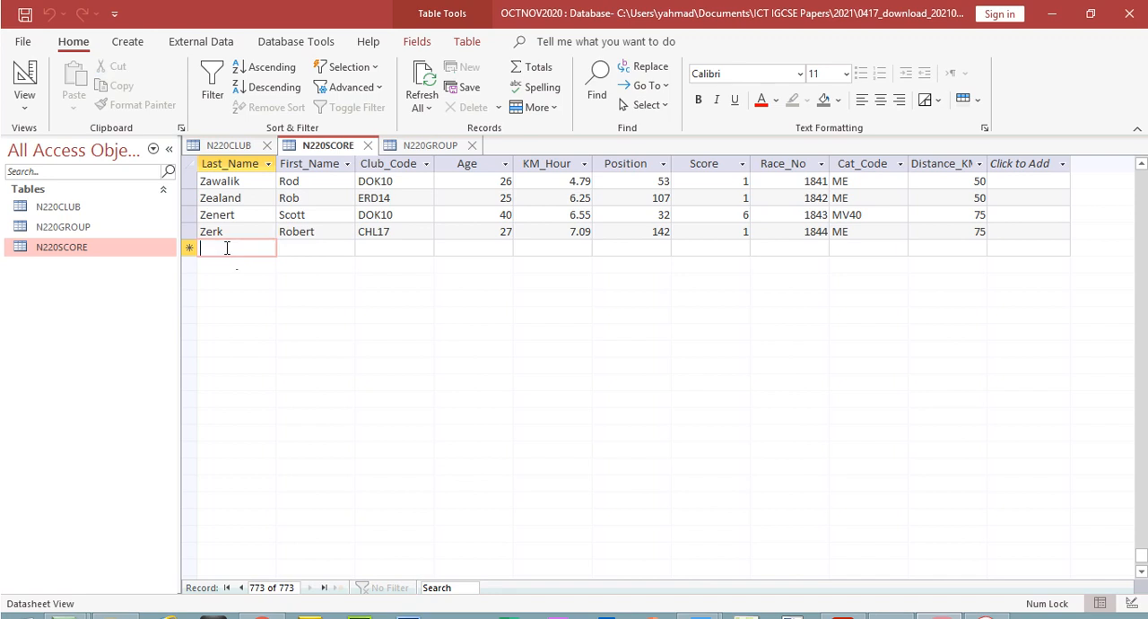
{"action": "left_click", "coordinate": [228, 248]}
Copy the competitor's last name and first name from the PDF question paper into the new N220SCORE record in Access
{"action": "key", "text": "alt+Tab"}
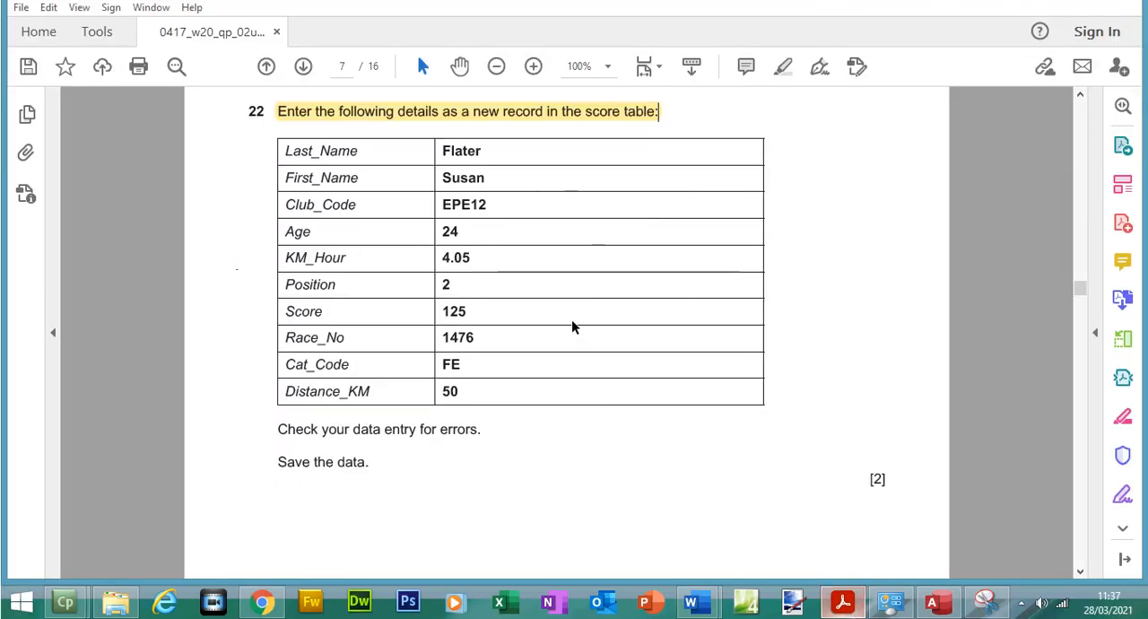
{"action": "double_click", "coordinate": [449, 150]}
{"action": "key", "text": "ctrl+c"}
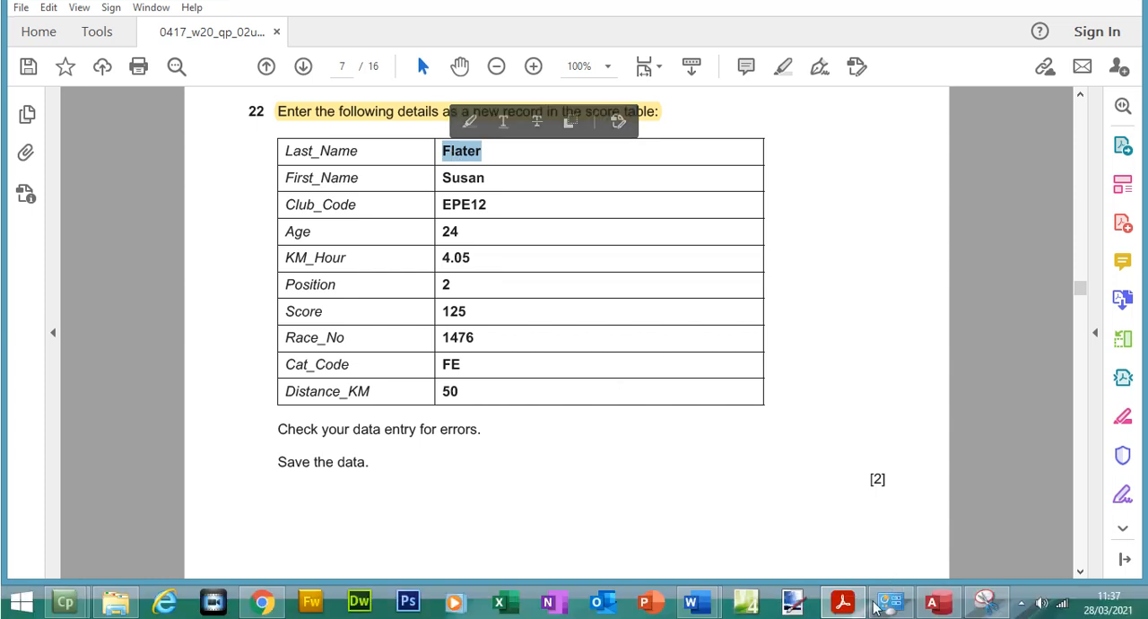
{"action": "left_click", "coordinate": [928, 606]}
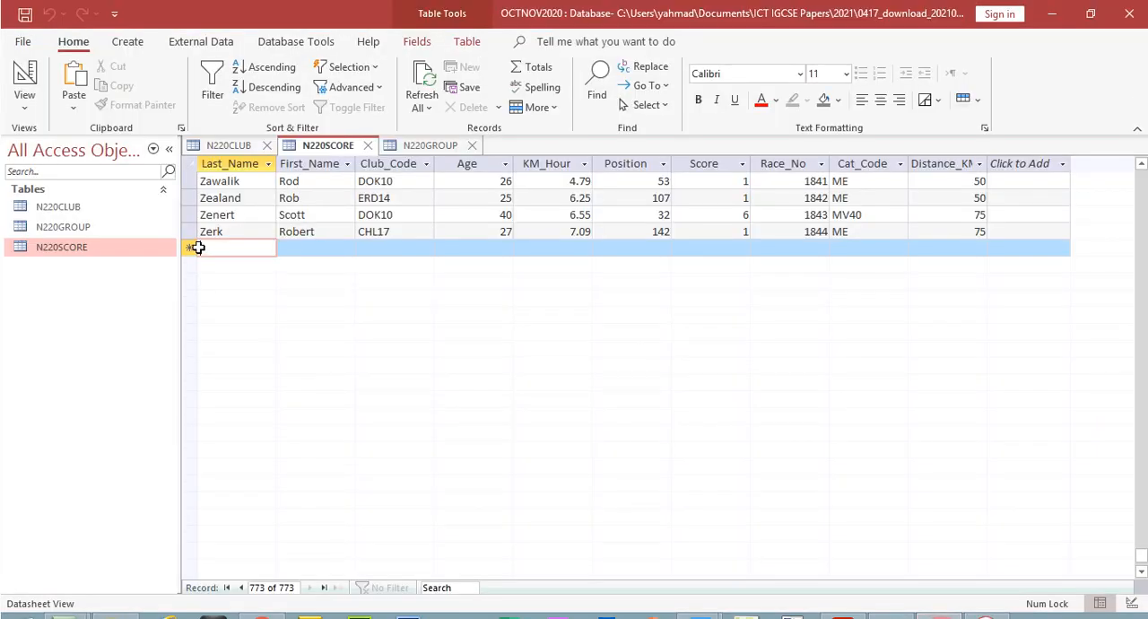
{"action": "key", "text": "ctrl+v"}
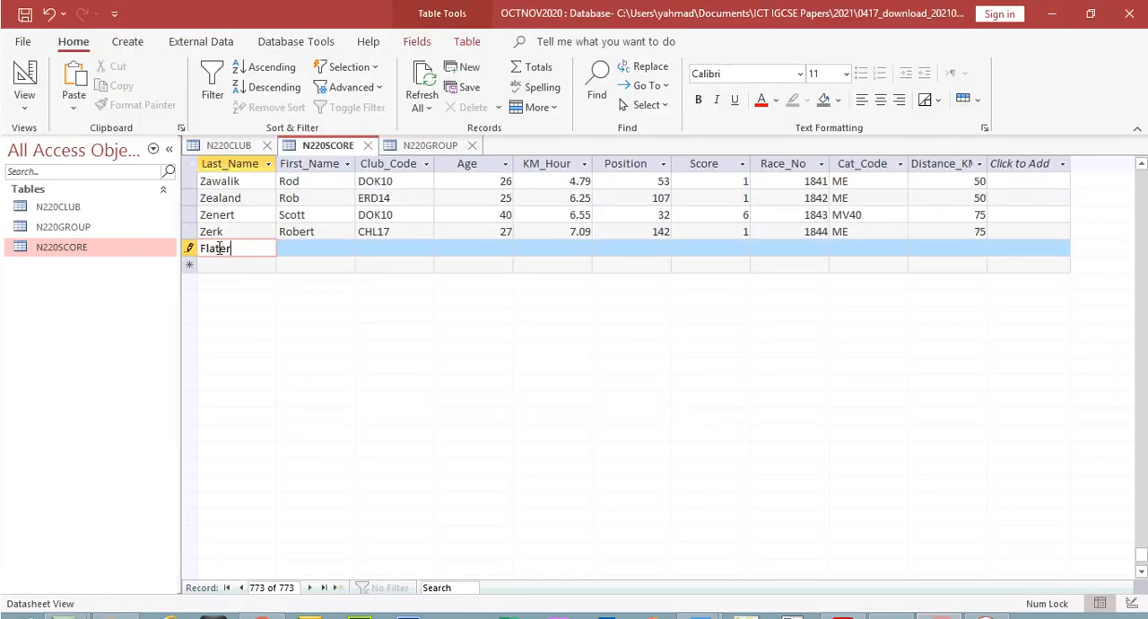
{"action": "left_click", "coordinate": [316, 251]}
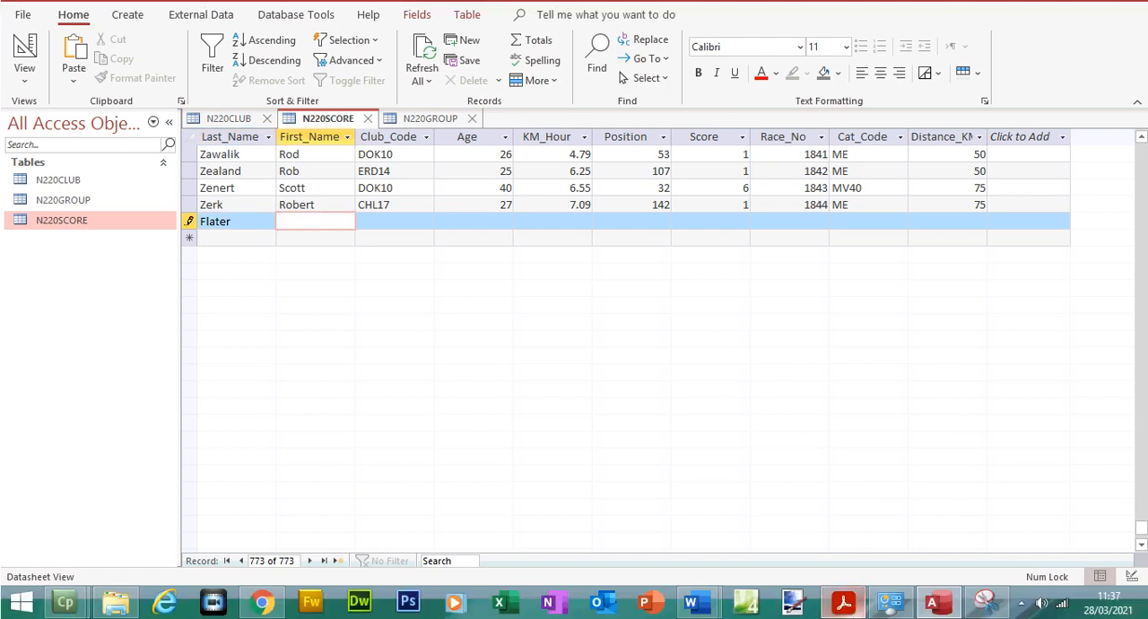
{"action": "left_click", "coordinate": [843, 603]}
{"action": "double_click", "coordinate": [478, 178]}
{"action": "key", "text": "ctrl+c"}
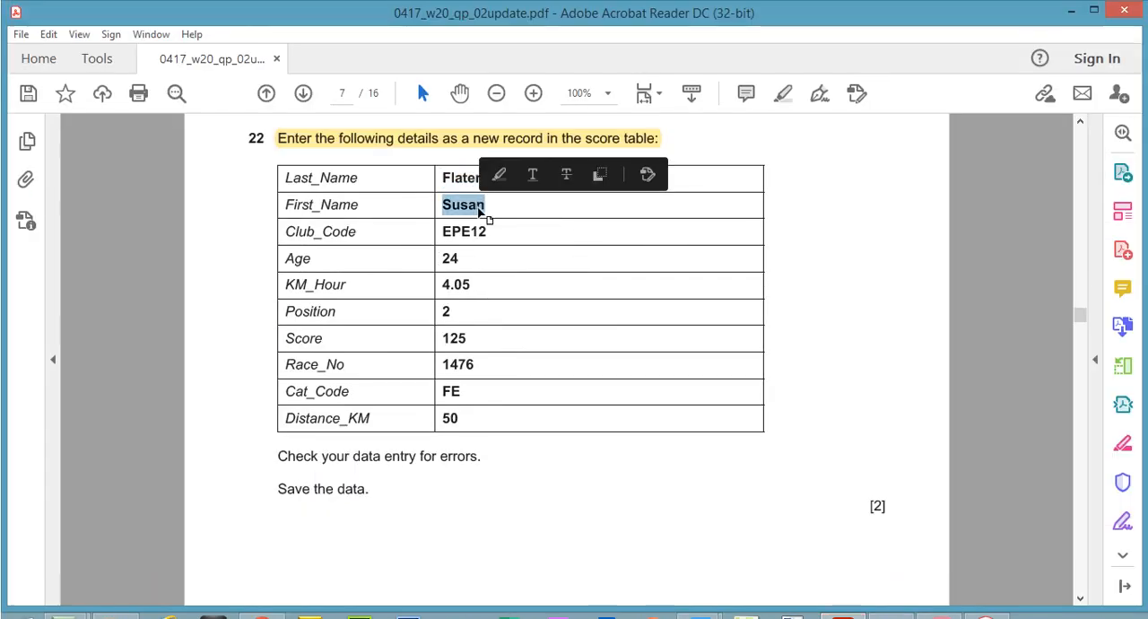
{"action": "left_click", "coordinate": [938, 602]}
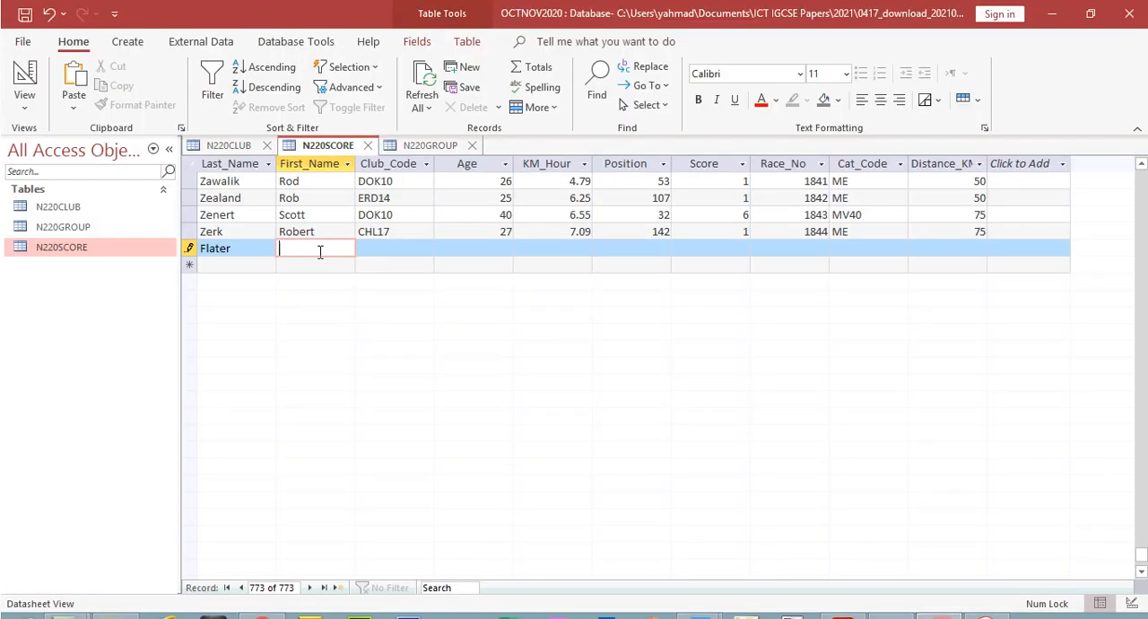
{"action": "key", "text": "ctrl+v"}
Copy the Club_Code EPE12 from the PDF question paper into the new record's Club_Code field in Access
{"action": "left_click", "coordinate": [366, 251]}
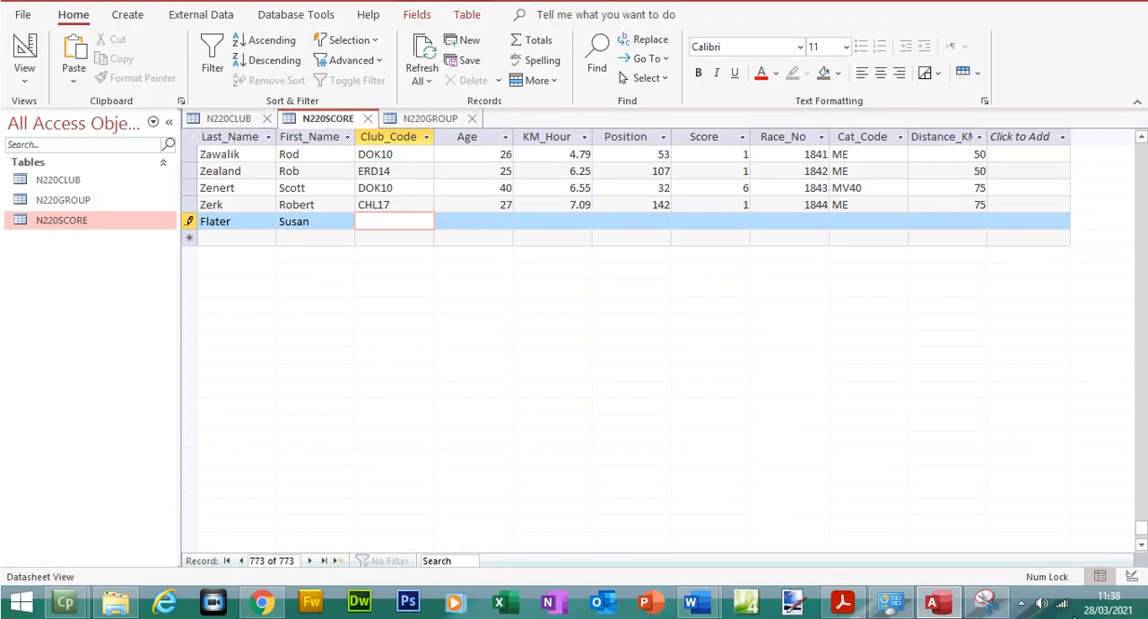
{"action": "left_click", "coordinate": [843, 602]}
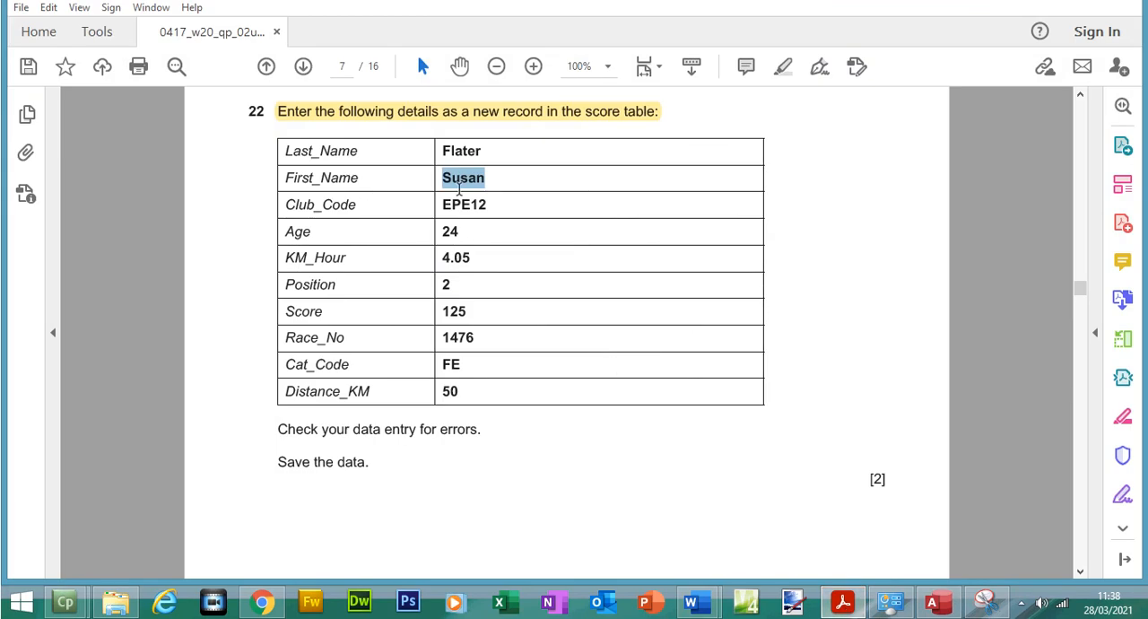
{"action": "double_click", "coordinate": [461, 204]}
{"action": "double_click", "coordinate": [461, 204]}
{"action": "left_click", "coordinate": [461, 204]}
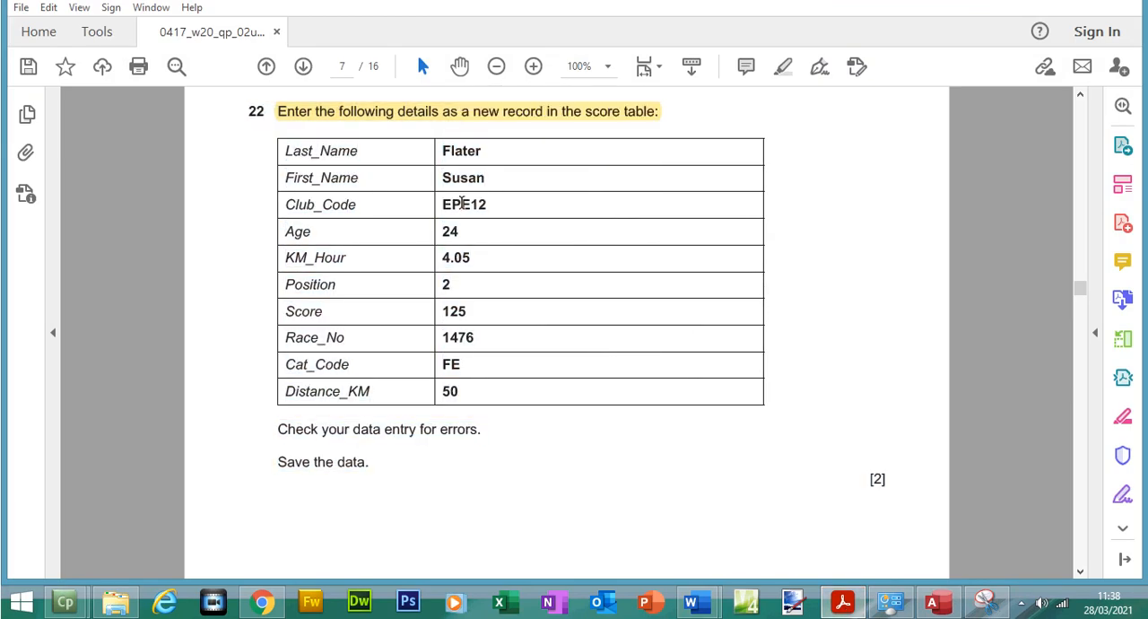
{"action": "left_click_drag", "start_coordinate": [493, 202], "coordinate": [439, 202]}
{"action": "key", "text": "ctrl+c"}
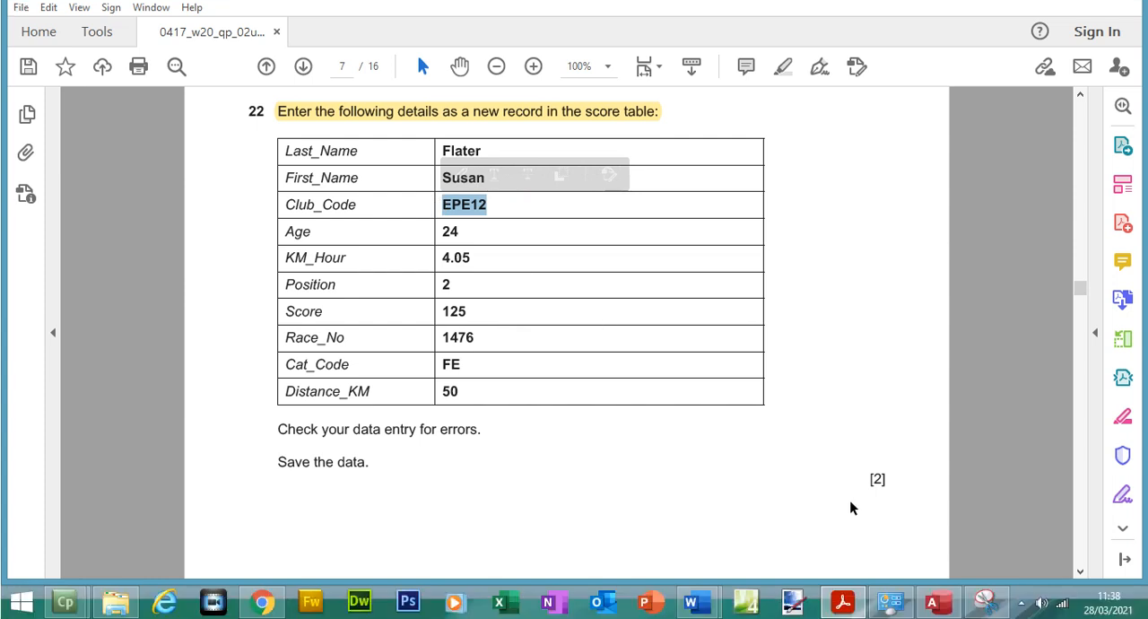
{"action": "left_click", "coordinate": [980, 609]}
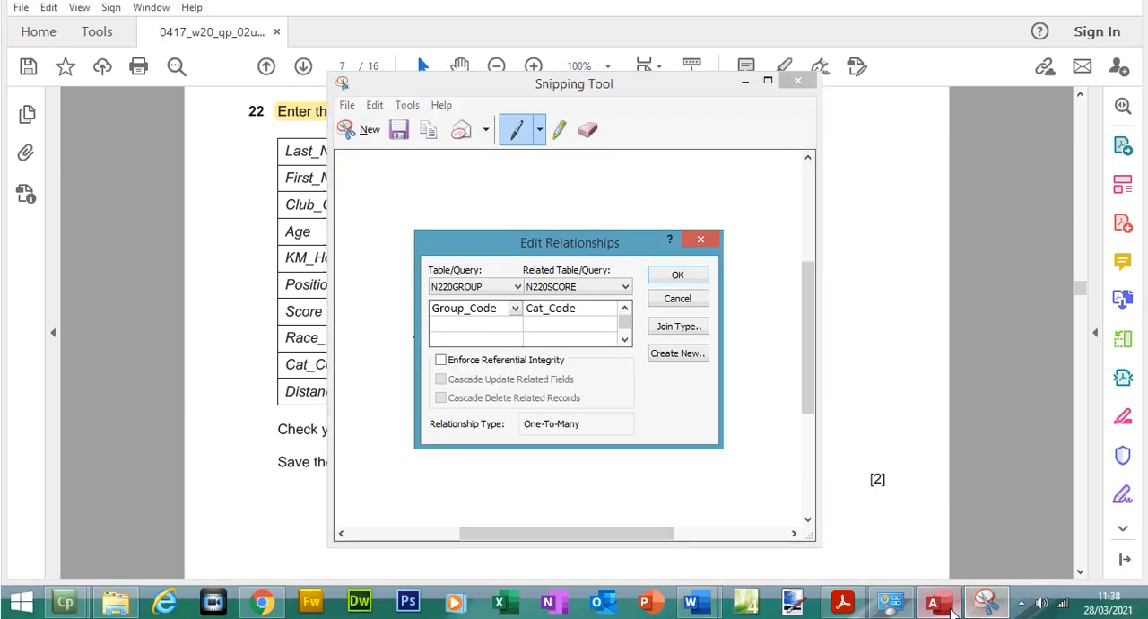
{"action": "left_click", "coordinate": [943, 609]}
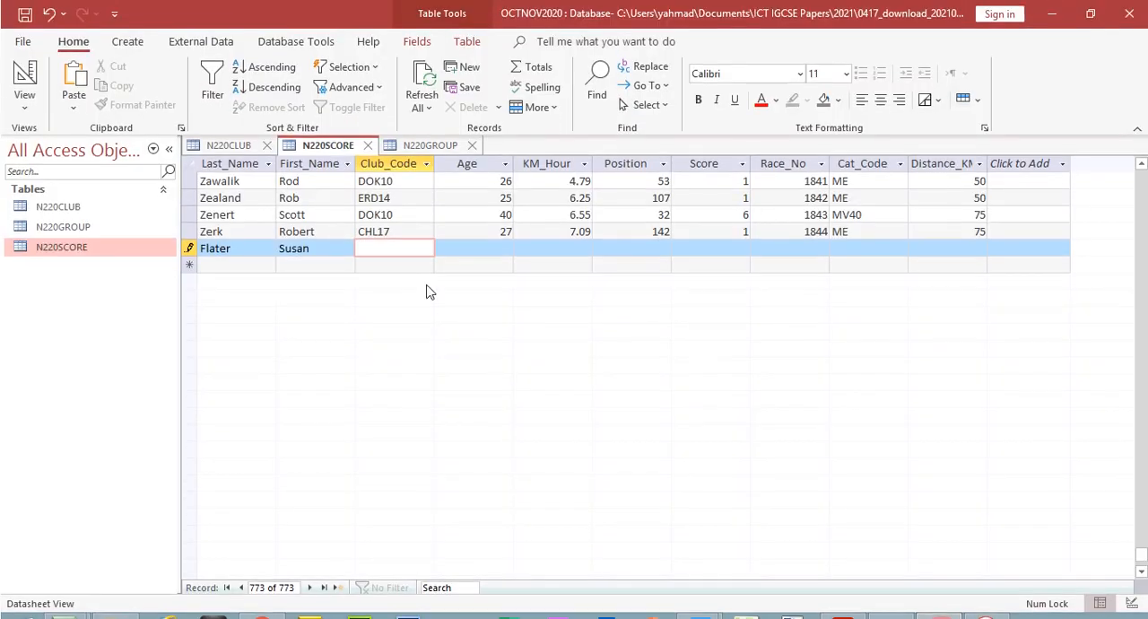
{"action": "key", "text": "ctrl+v"}
Check the PDF question paper and enter Age 24 and KM_Hour 4.05 in the new record in Access
{"action": "key", "text": "Tab"}
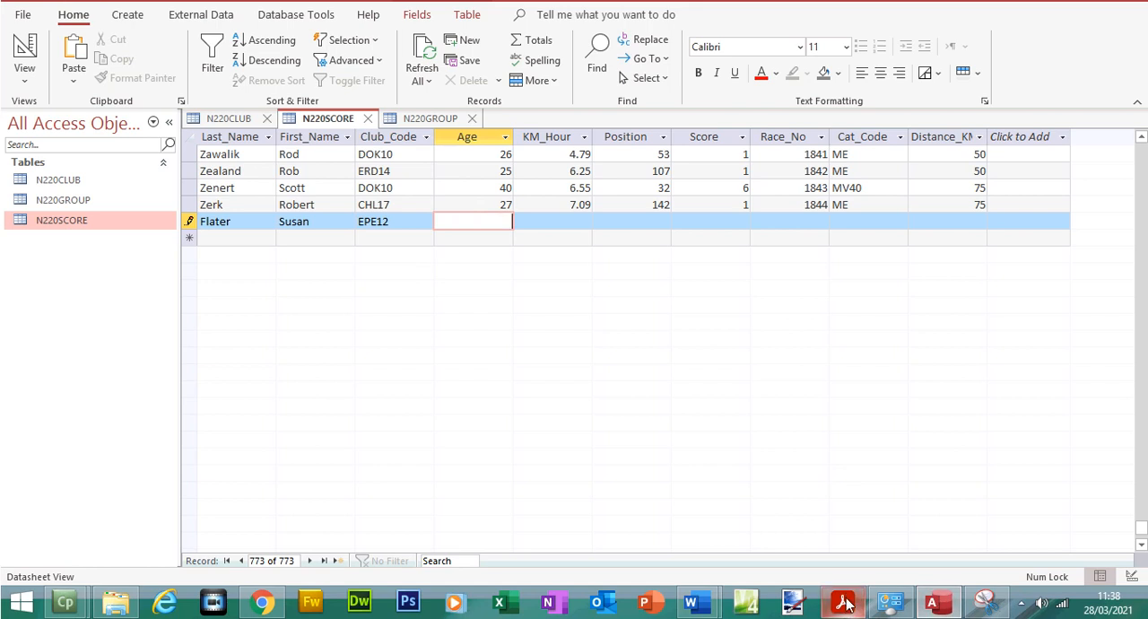
{"action": "left_click", "coordinate": [844, 603]}
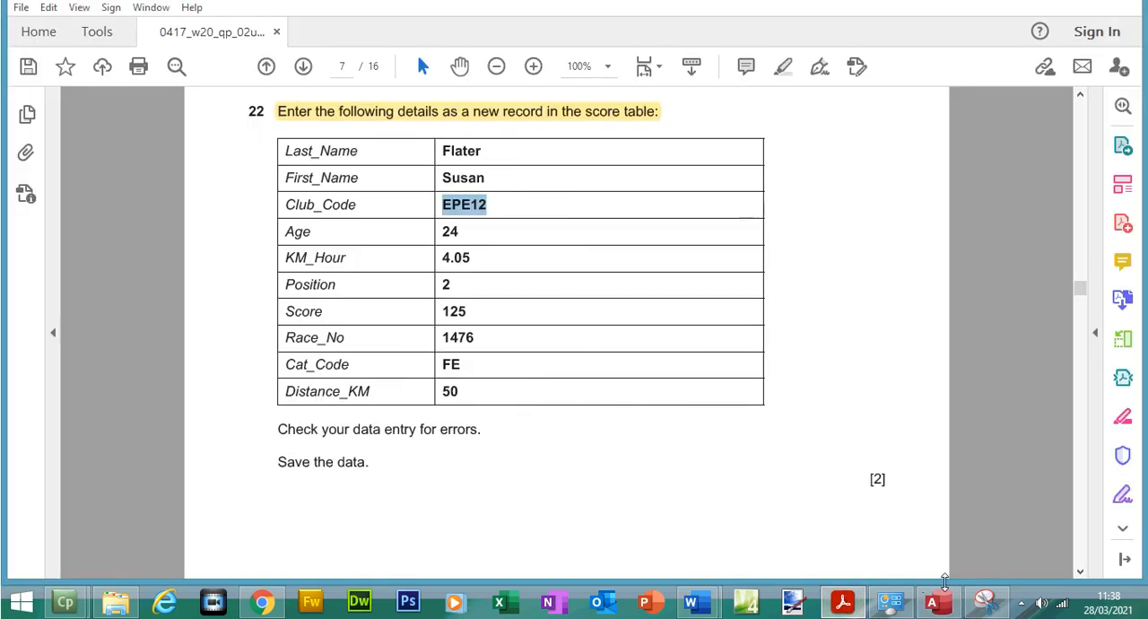
{"action": "left_click", "coordinate": [933, 602]}
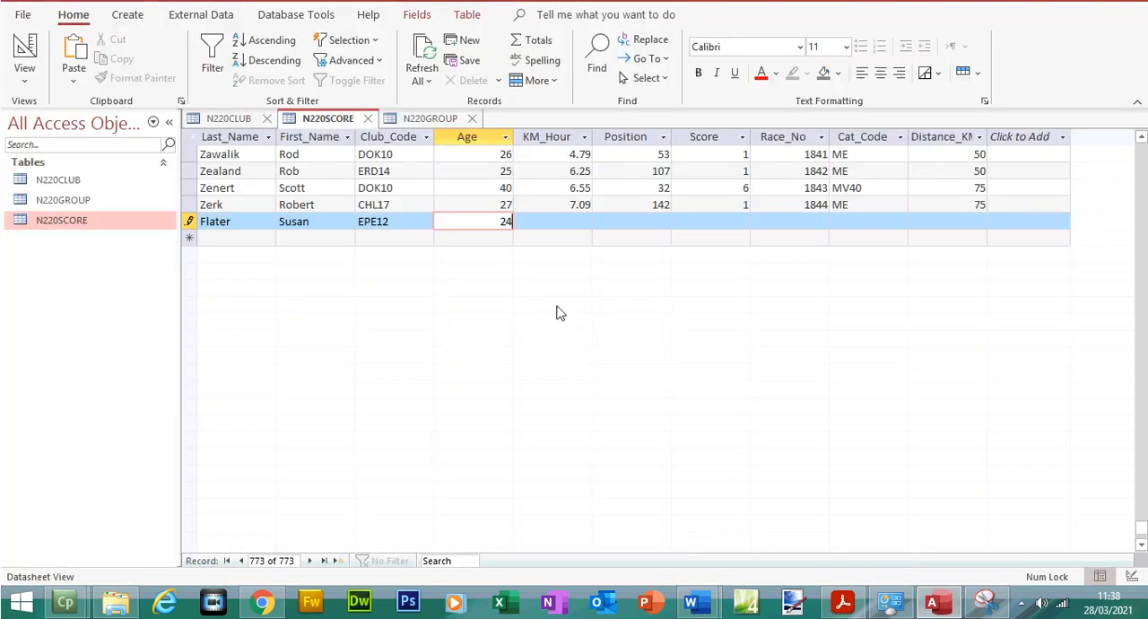
{"action": "left_click", "coordinate": [562, 222]}
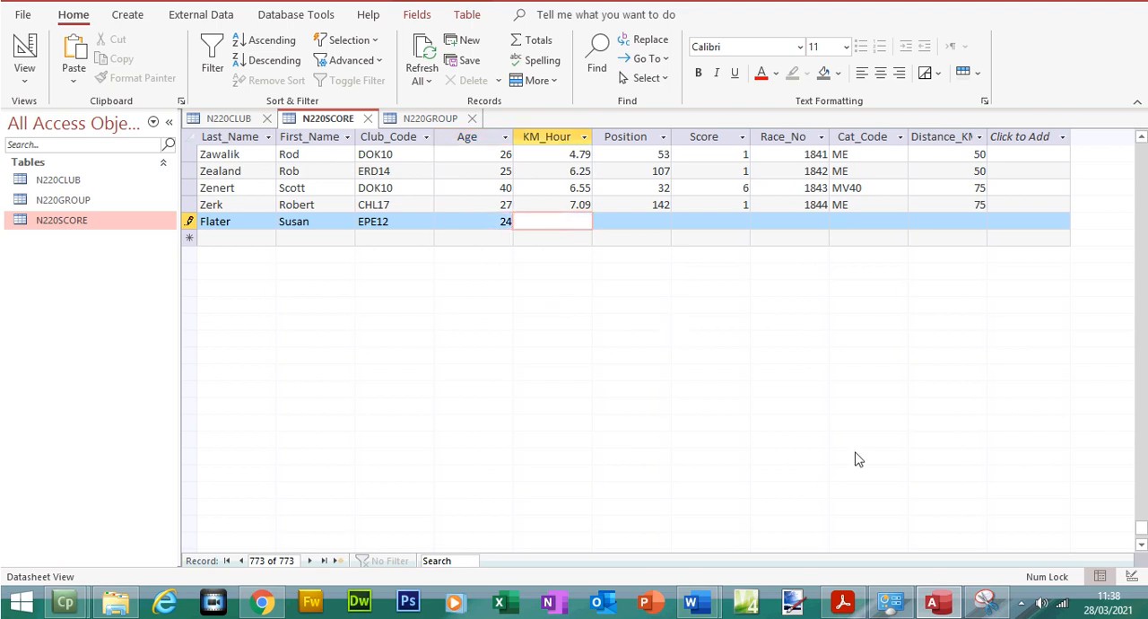
{"action": "left_click", "coordinate": [948, 609]}
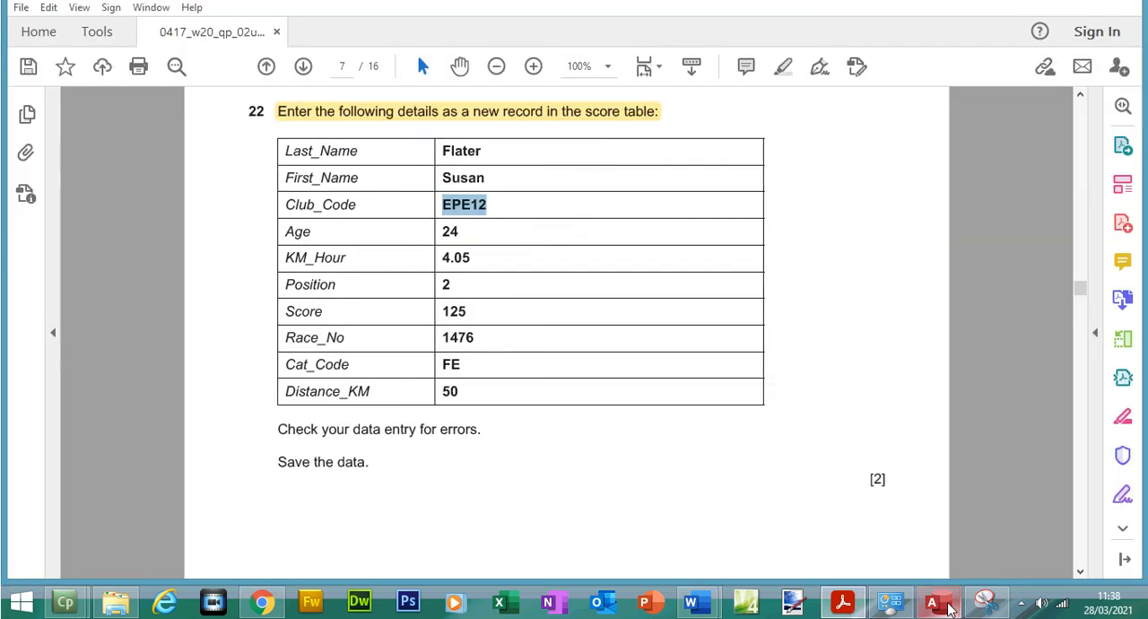
{"action": "left_click", "coordinate": [445, 257]}
{"action": "left_click_drag", "start_coordinate": [446, 283], "coordinate": [475, 289]}
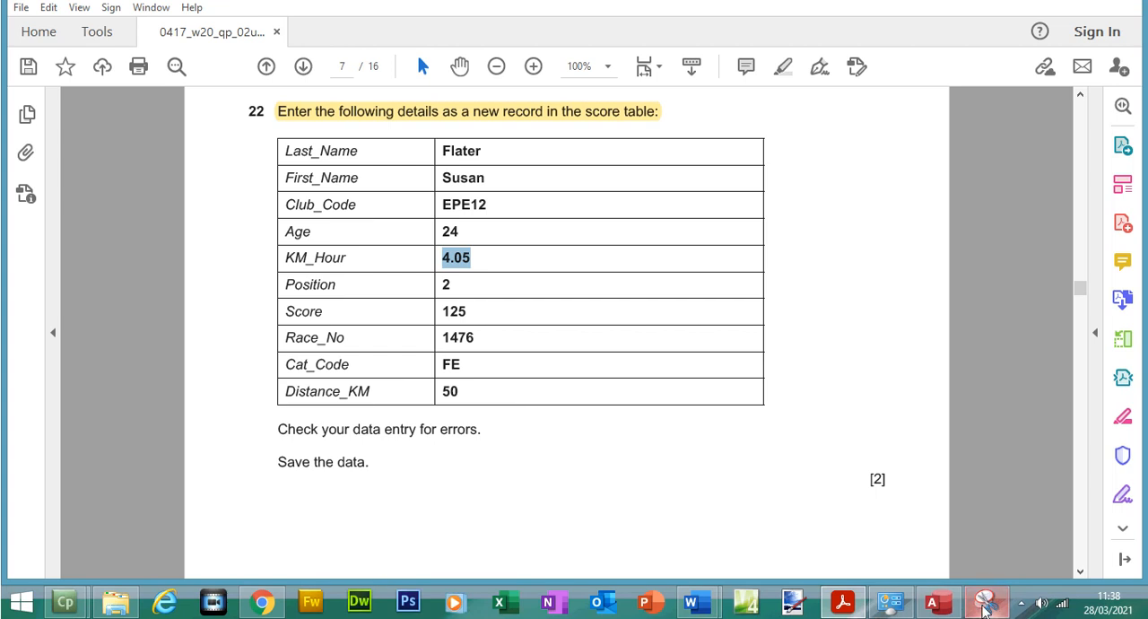
{"action": "left_click", "coordinate": [934, 602]}
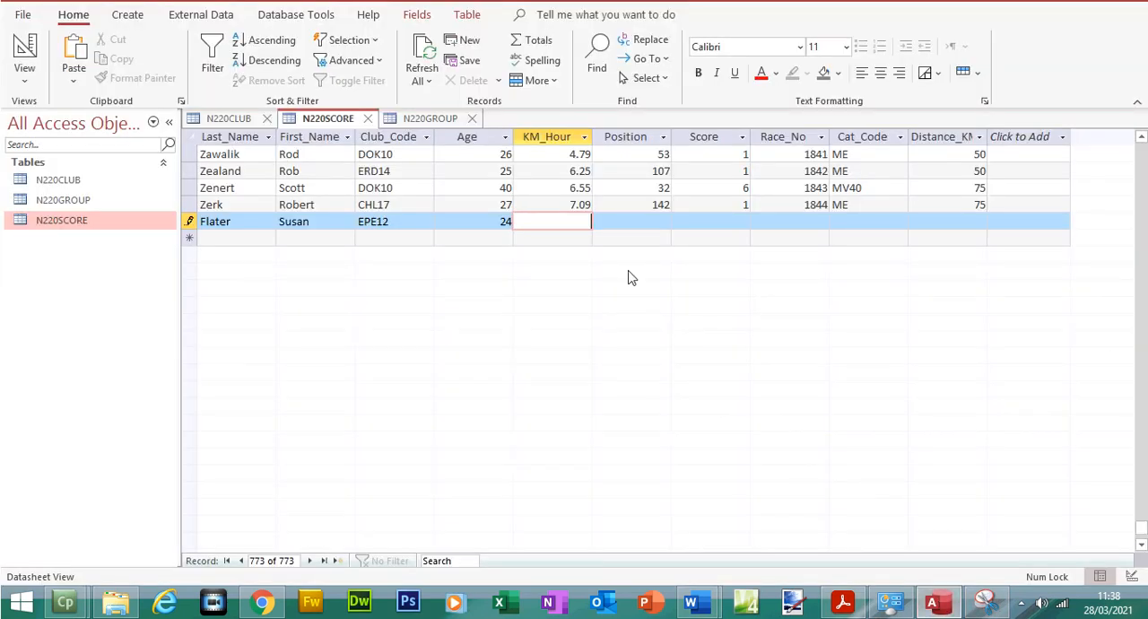
Enter Position 2 and Score 125 in the new N220SCORE record
{"action": "left_click", "coordinate": [653, 224]}
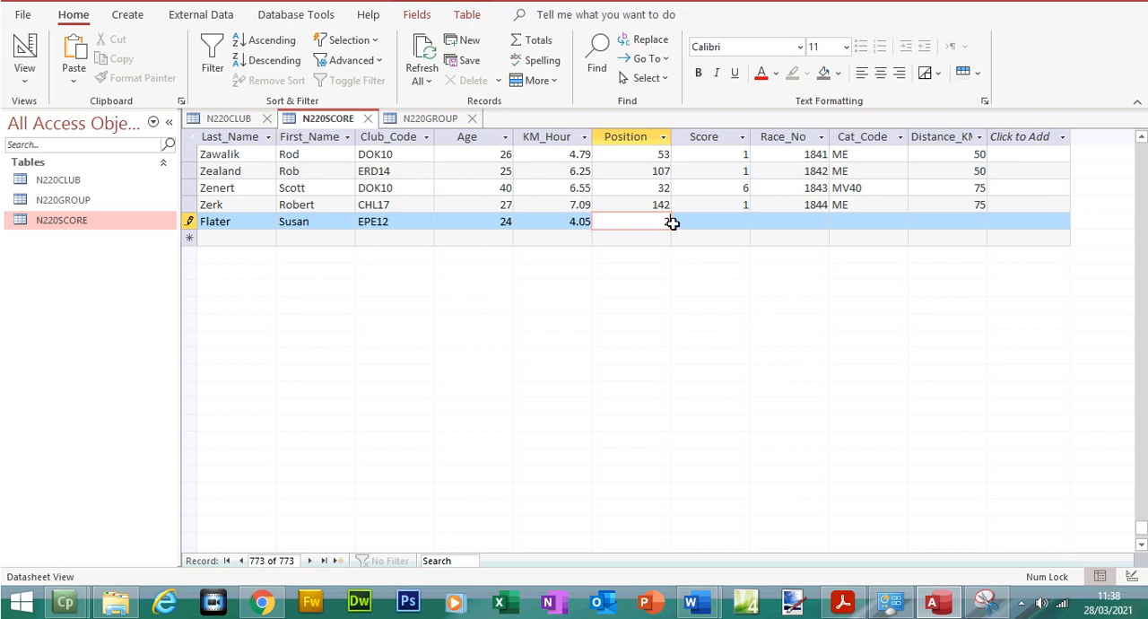
{"action": "type", "text": "2"}
{"action": "left_click", "coordinate": [712, 223]}
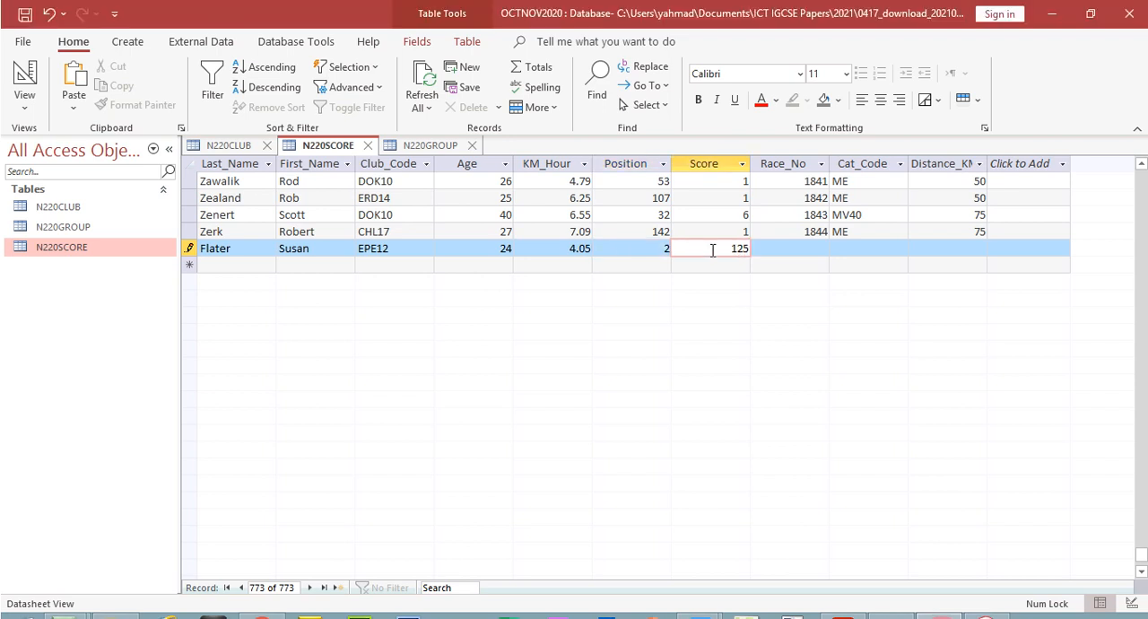
{"action": "type", "text": "125"}
Copy the Race_No 1476 from the PDF question paper into the new record's Race_No field in Access
{"action": "left_click", "coordinate": [842, 618]}
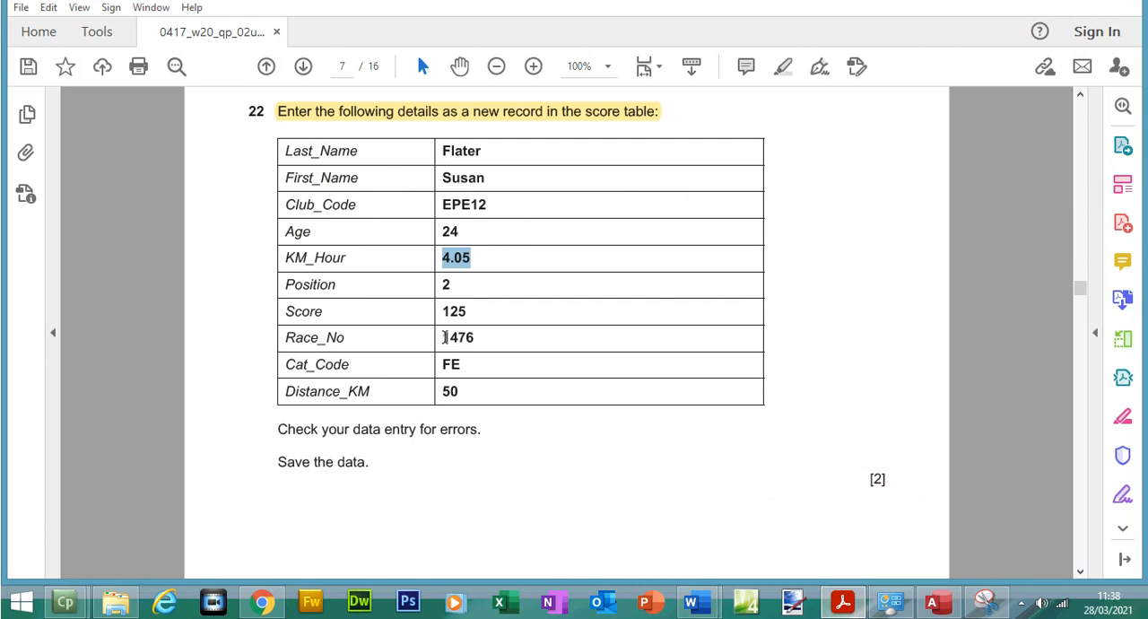
{"action": "left_click_drag", "start_coordinate": [441, 337], "coordinate": [478, 338]}
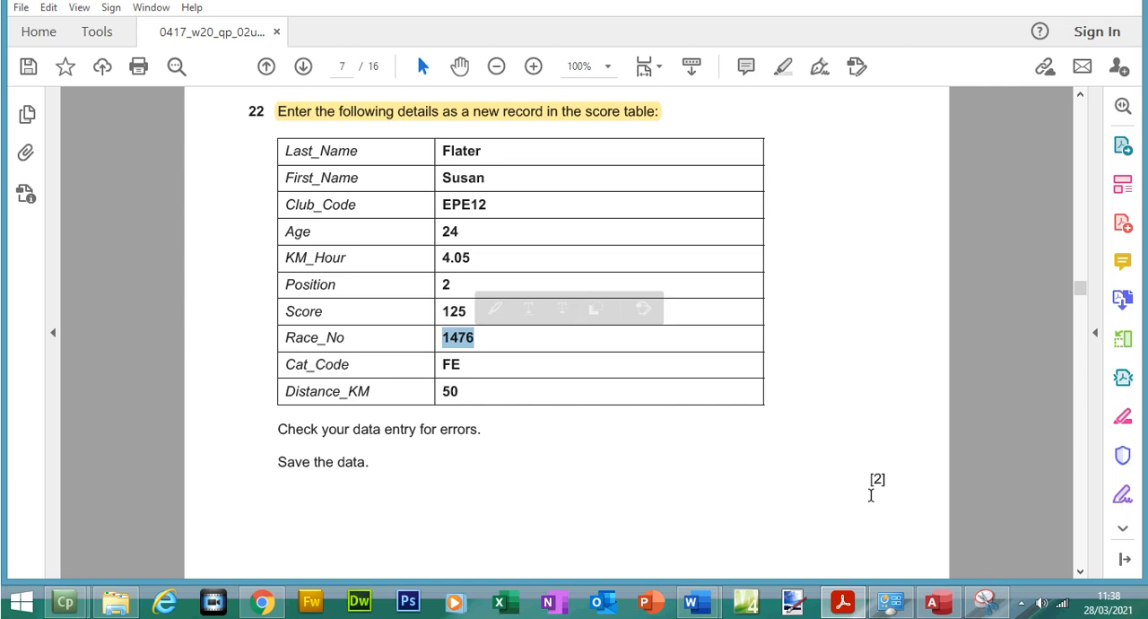
{"action": "left_click", "coordinate": [936, 607]}
{"action": "left_click", "coordinate": [807, 224]}
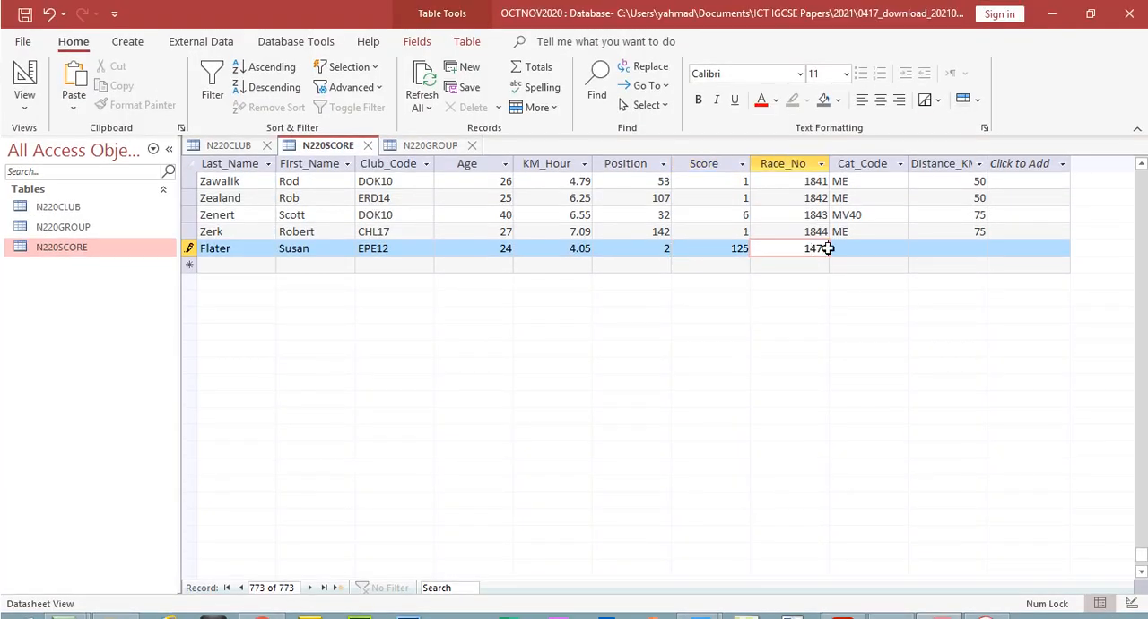
Enter Cat_Code FE and Distance_KM 50, check the entries against the PDF question paper, and save the record in Access
{"action": "left_click", "coordinate": [844, 247]}
{"action": "key", "text": "Caps_Lock"}
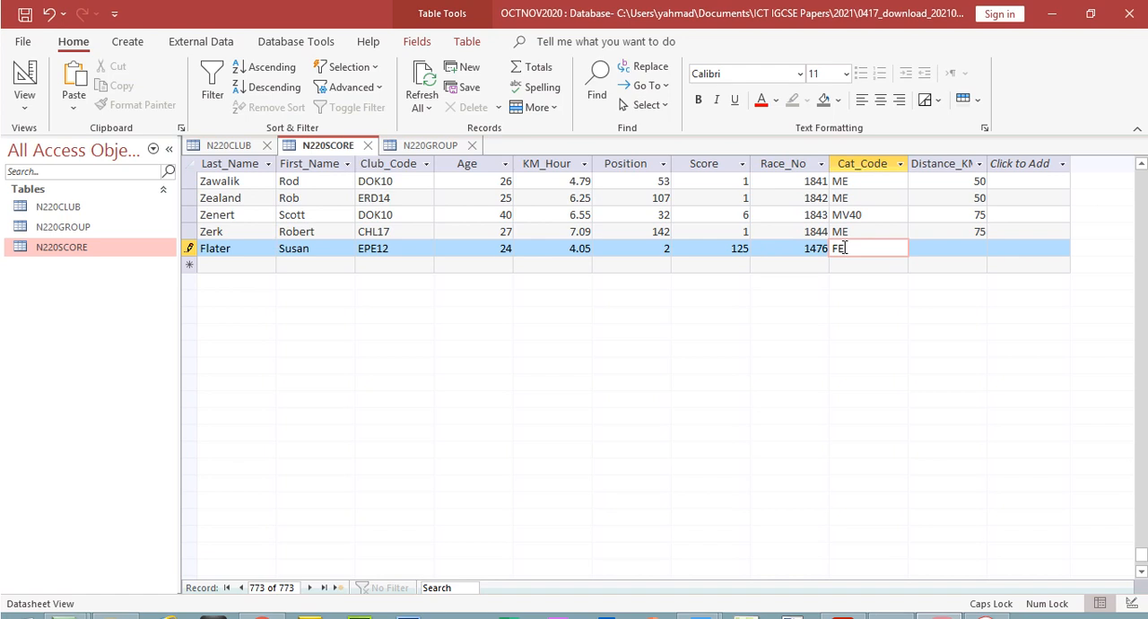
{"action": "left_click", "coordinate": [942, 249]}
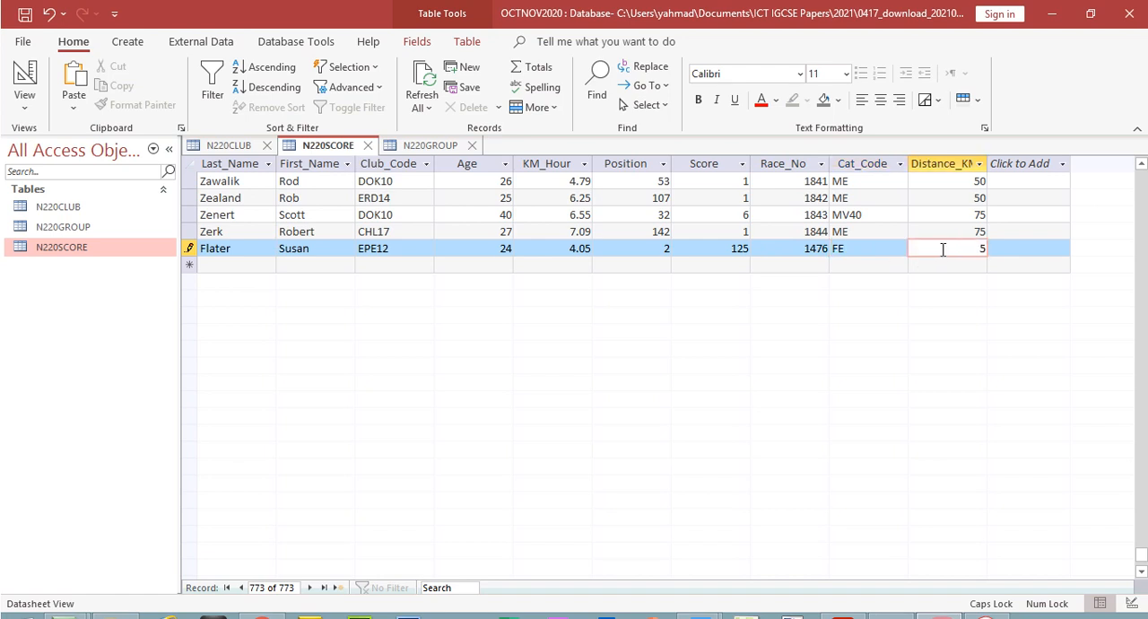
{"action": "left_click", "coordinate": [843, 603]}
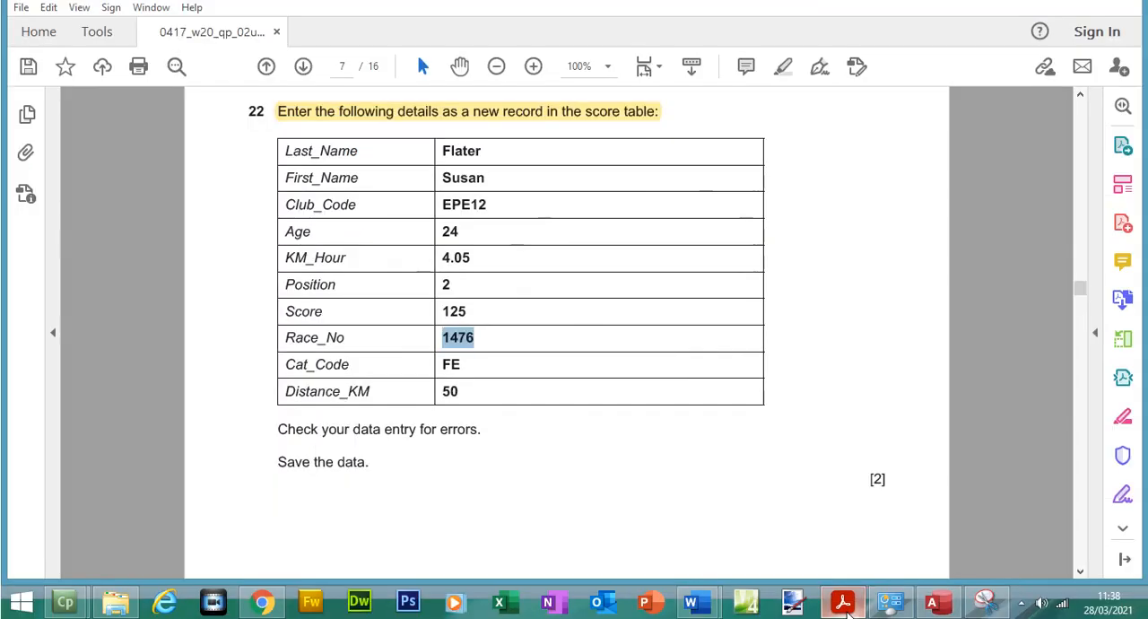
{"action": "left_click", "coordinate": [845, 605]}
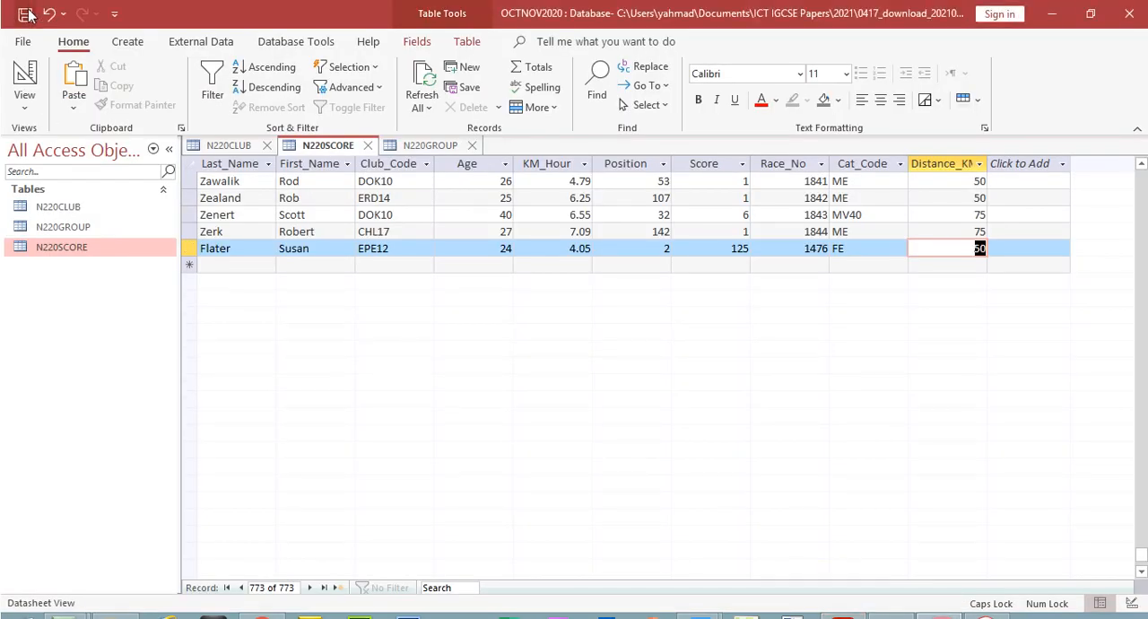
Close the N220CLUB, N220SCORE and N220GROUP tables
{"action": "left_click", "coordinate": [266, 145]}
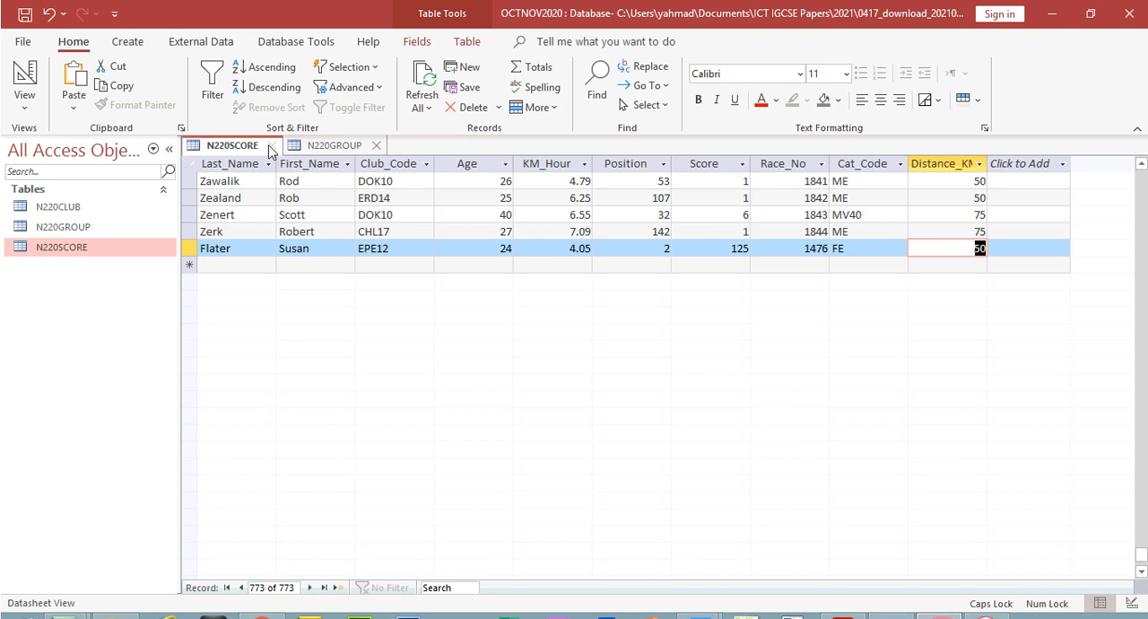
{"action": "left_click", "coordinate": [273, 146]}
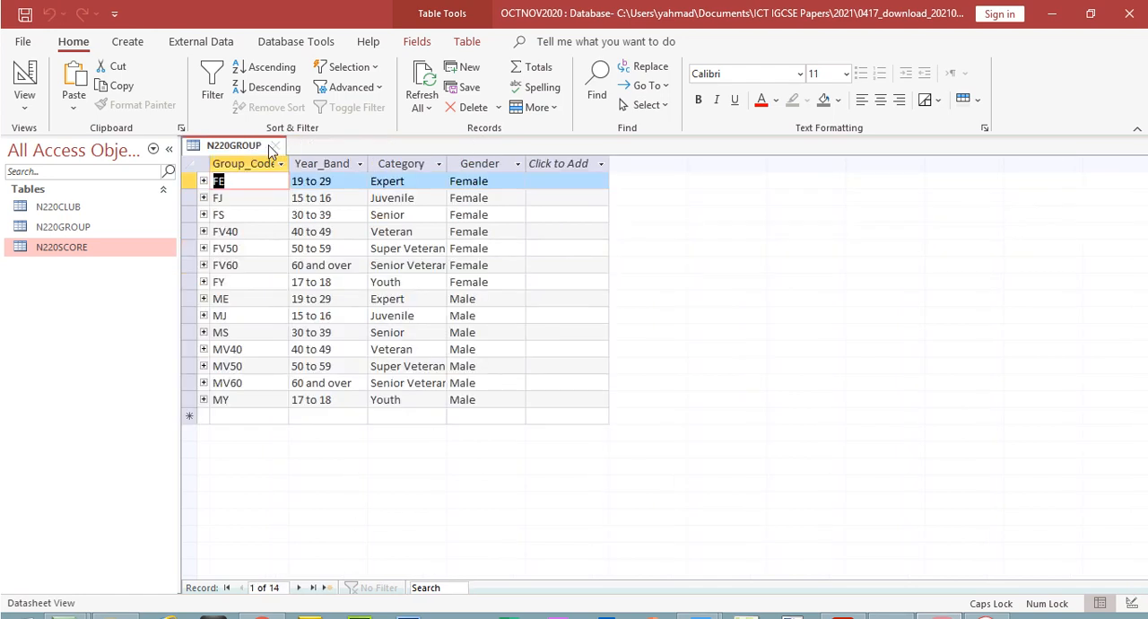
{"action": "left_click", "coordinate": [274, 146]}
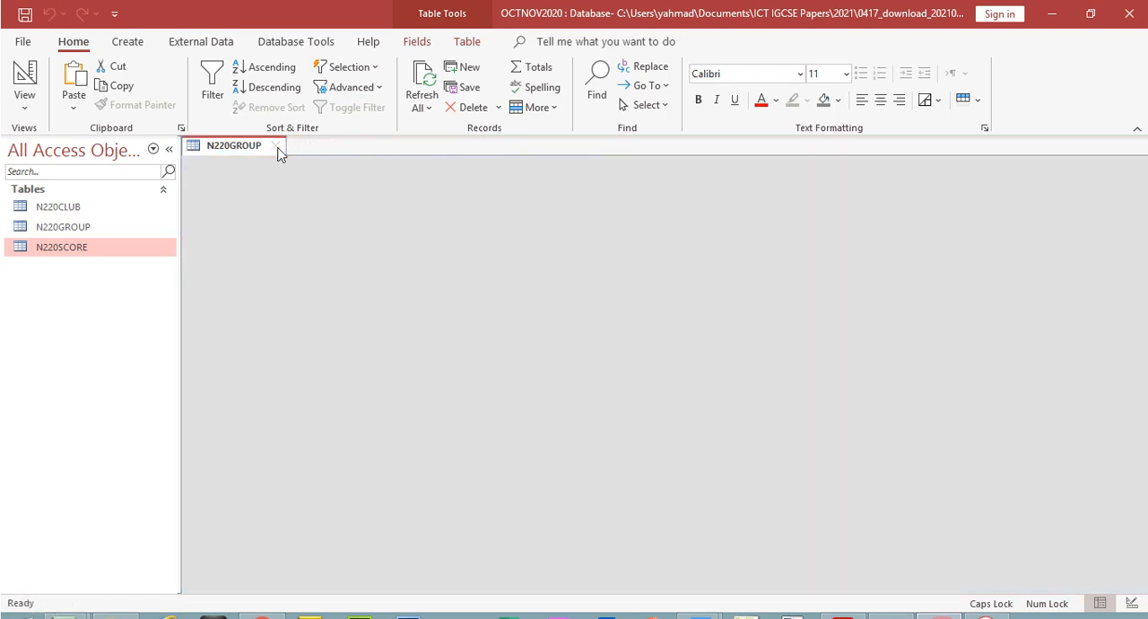
Open the N220SCORE table and look through its last records for the newly added entry
{"action": "double_click", "coordinate": [86, 249]}
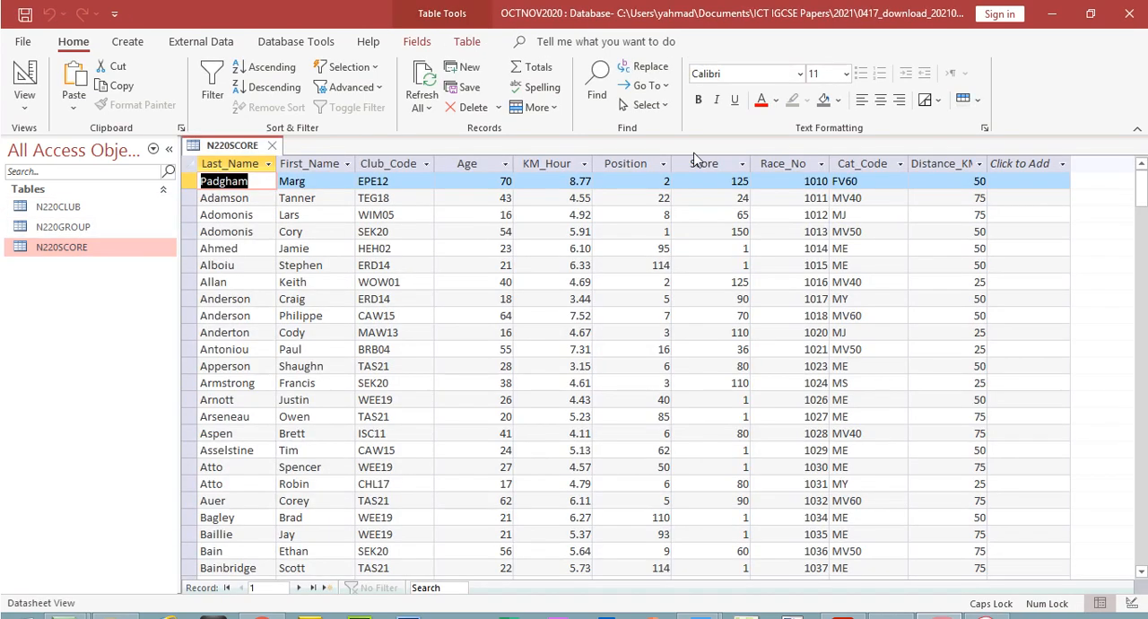
{"action": "left_click_drag", "start_coordinate": [1141, 279], "coordinate": [1140, 546]}
{"action": "left_click", "coordinate": [1144, 522]}
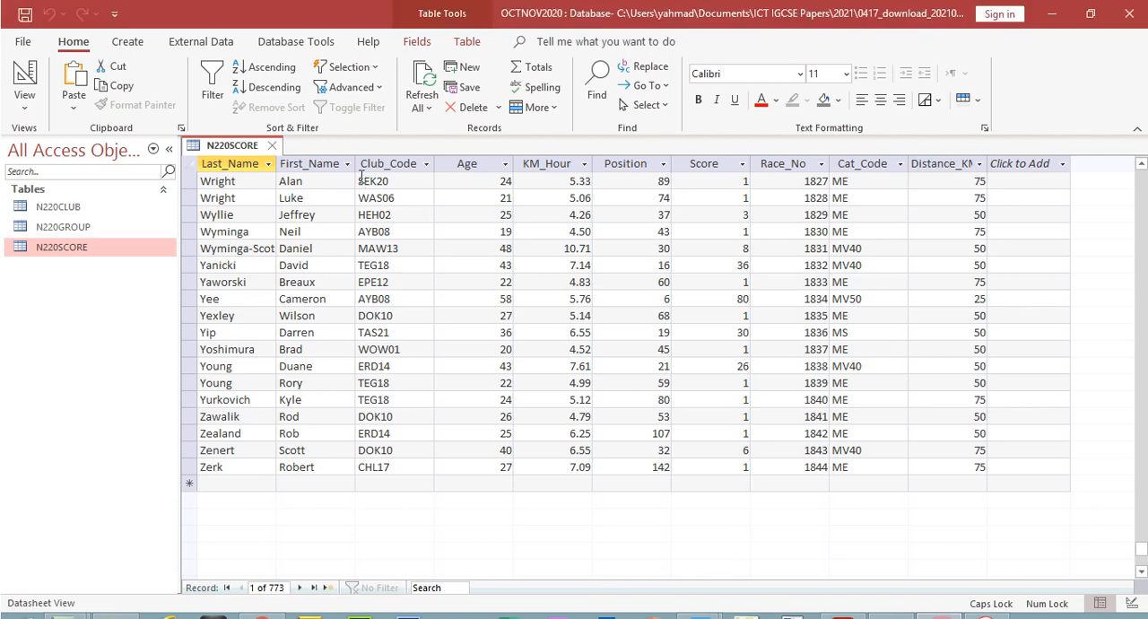
Filter the N220SCORE table's First_Name field to entries containing the new record's first name
{"action": "left_click", "coordinate": [346, 164]}
{"action": "mouse_move", "coordinate": [408, 259]}
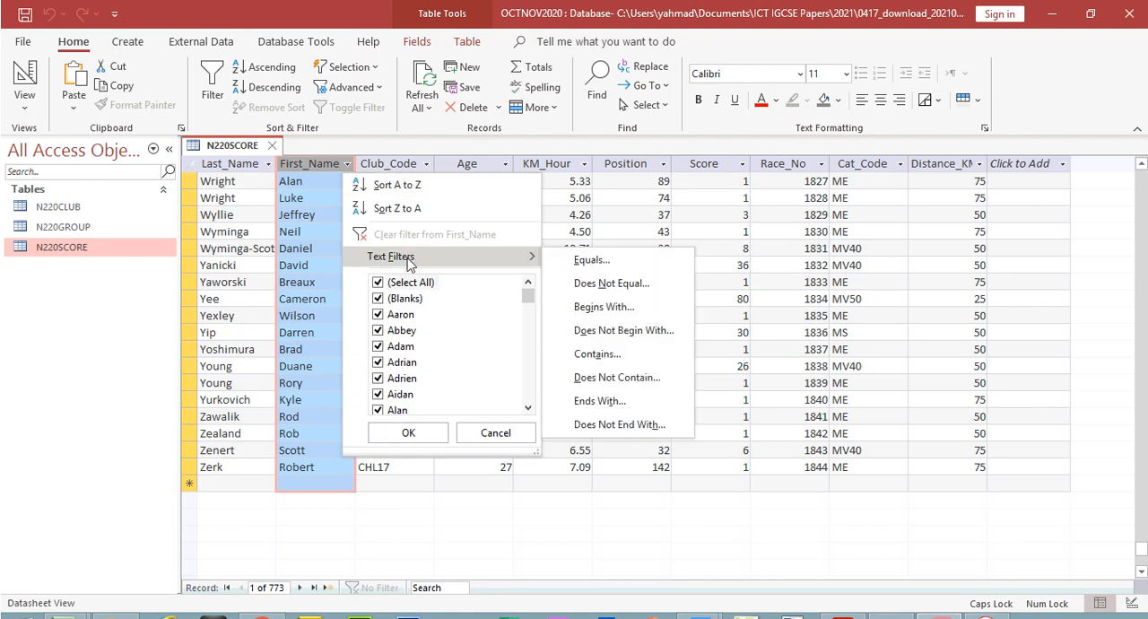
{"action": "left_click", "coordinate": [628, 366]}
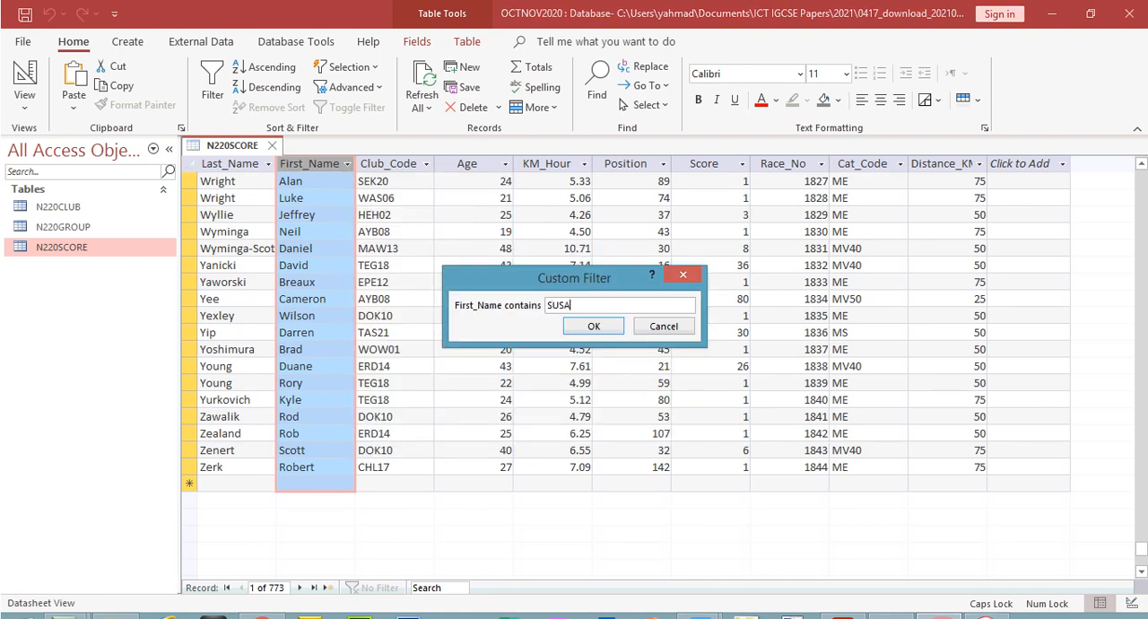
{"action": "type", "text": "SUSAN"}
{"action": "left_click", "coordinate": [594, 325]}
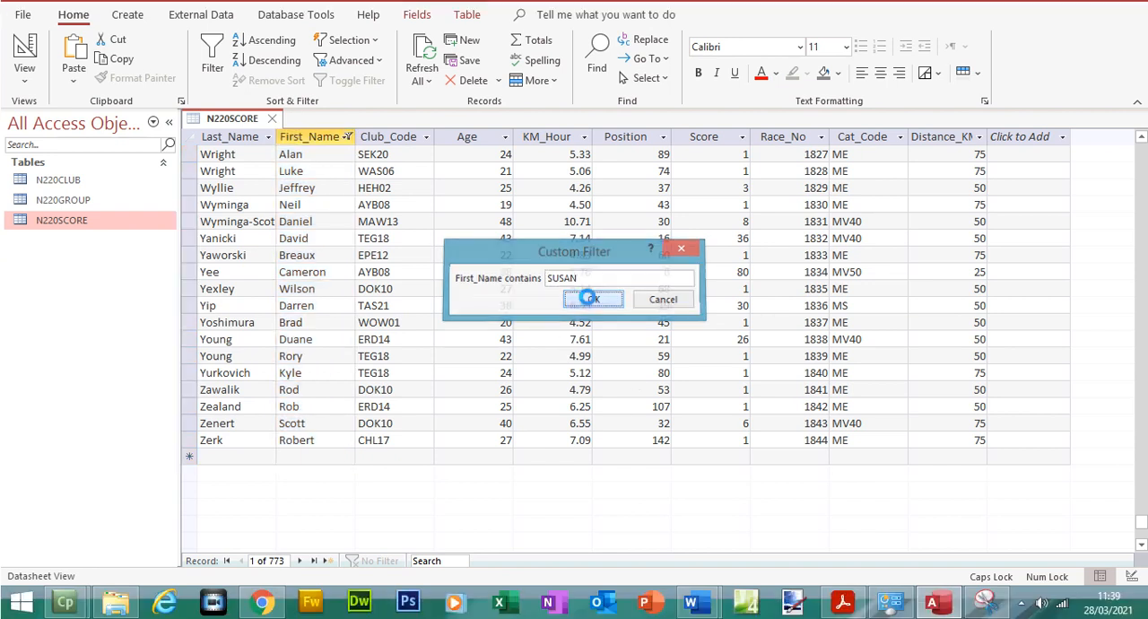
Clear the First_Name filter and close the N220SCORE table
{"action": "left_click", "coordinate": [346, 163]}
{"action": "left_click", "coordinate": [406, 236]}
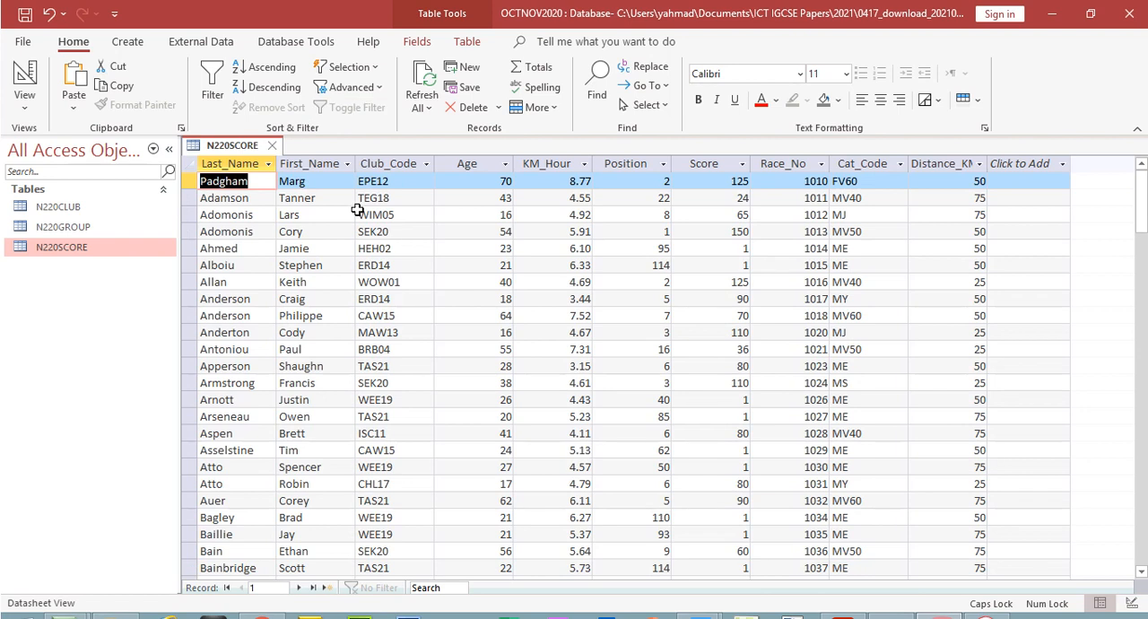
{"action": "left_click", "coordinate": [271, 146]}
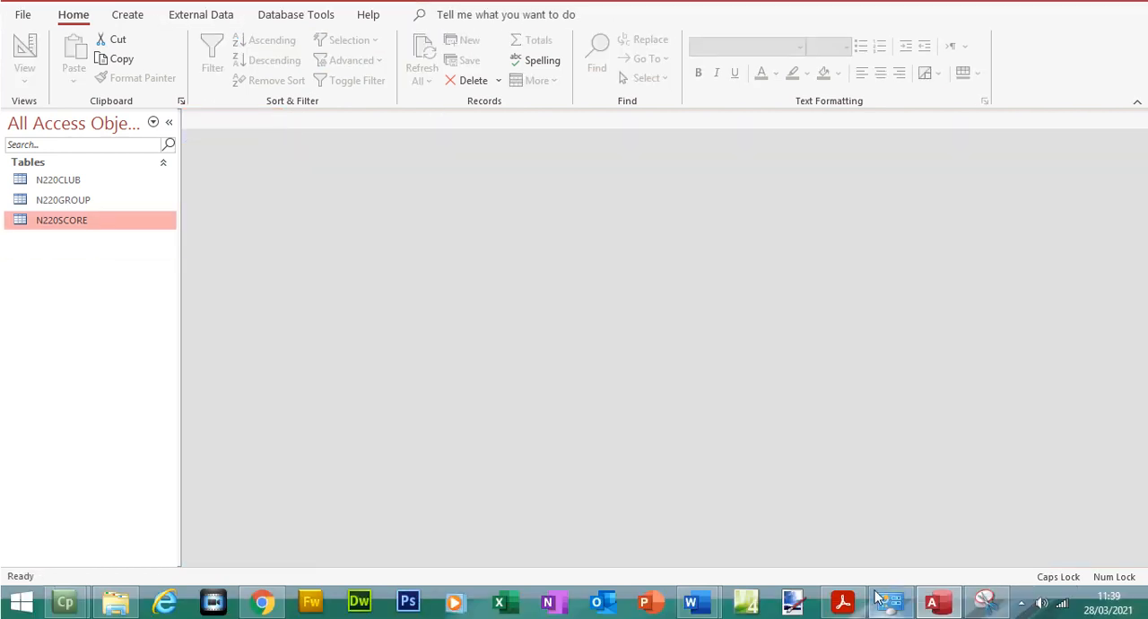
Switch to the PDF question paper in Acrobat Reader and show question 23 on page 8 at 75% zoom
{"action": "left_click", "coordinate": [843, 617]}
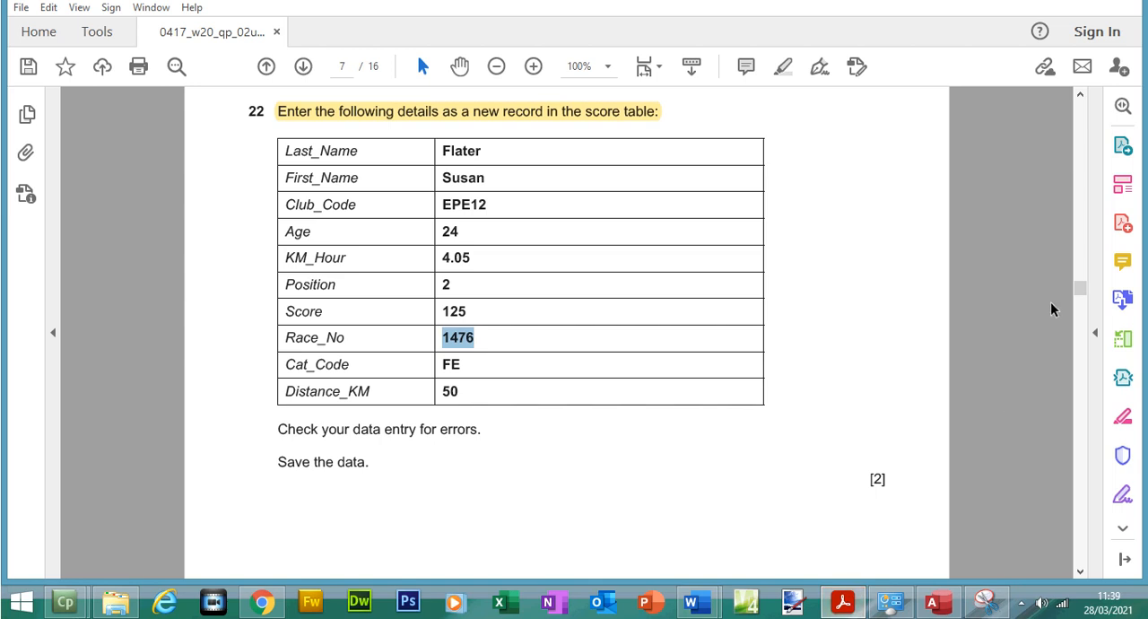
{"action": "left_click_drag", "start_coordinate": [1077, 288], "coordinate": [1079, 329]}
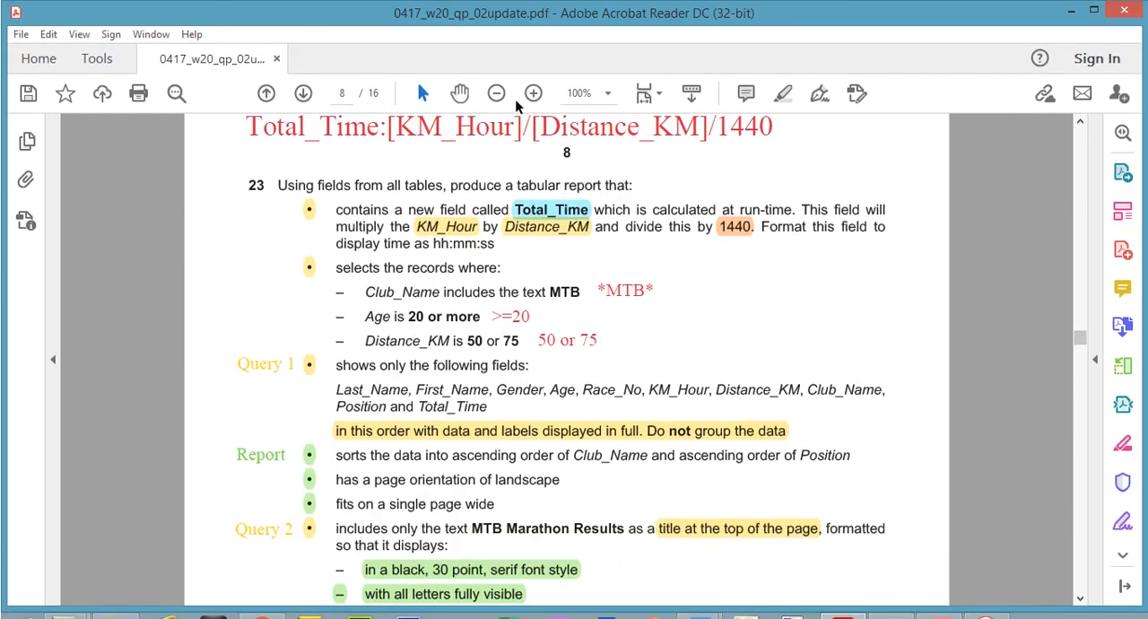
{"action": "left_click", "coordinate": [496, 71]}
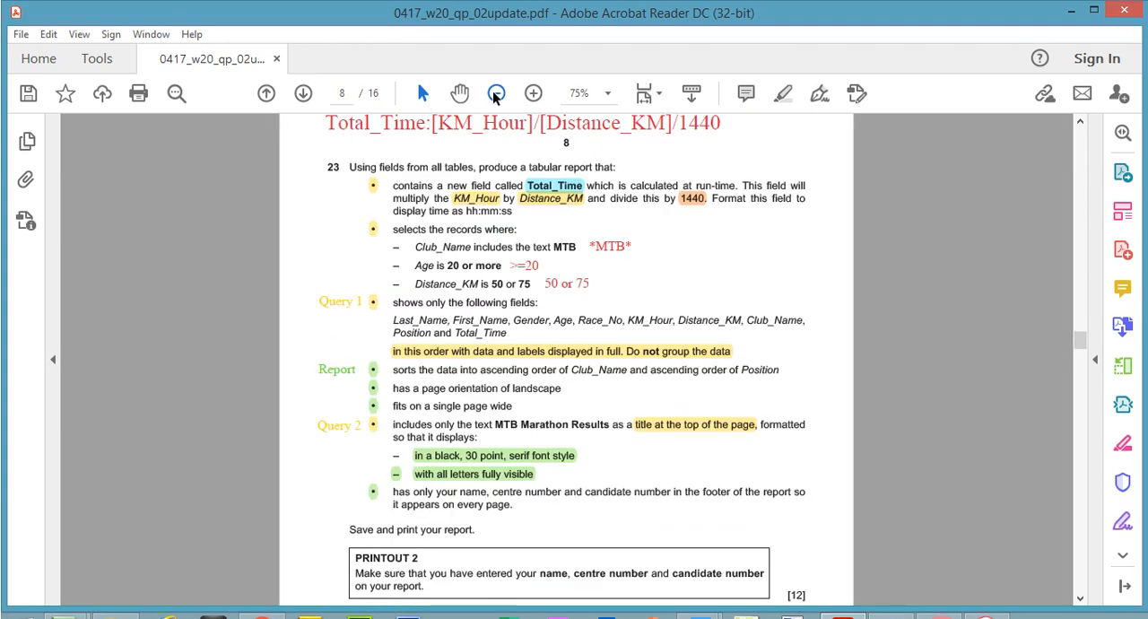
{"action": "left_click", "coordinate": [1082, 122]}
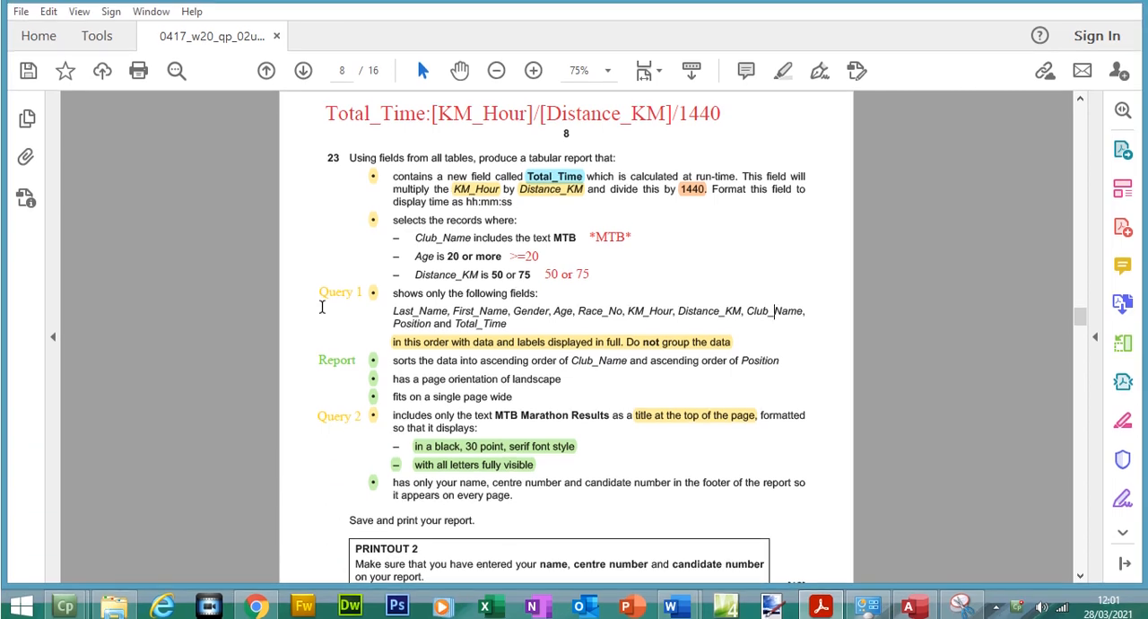
Switch to Chrome, open the Data Manipulation (Access) PDF from the website's IGCSE Paper 2 page, and recheck question 23 in Acrobat Reader
{"action": "mouse_move", "coordinate": [271, 609]}
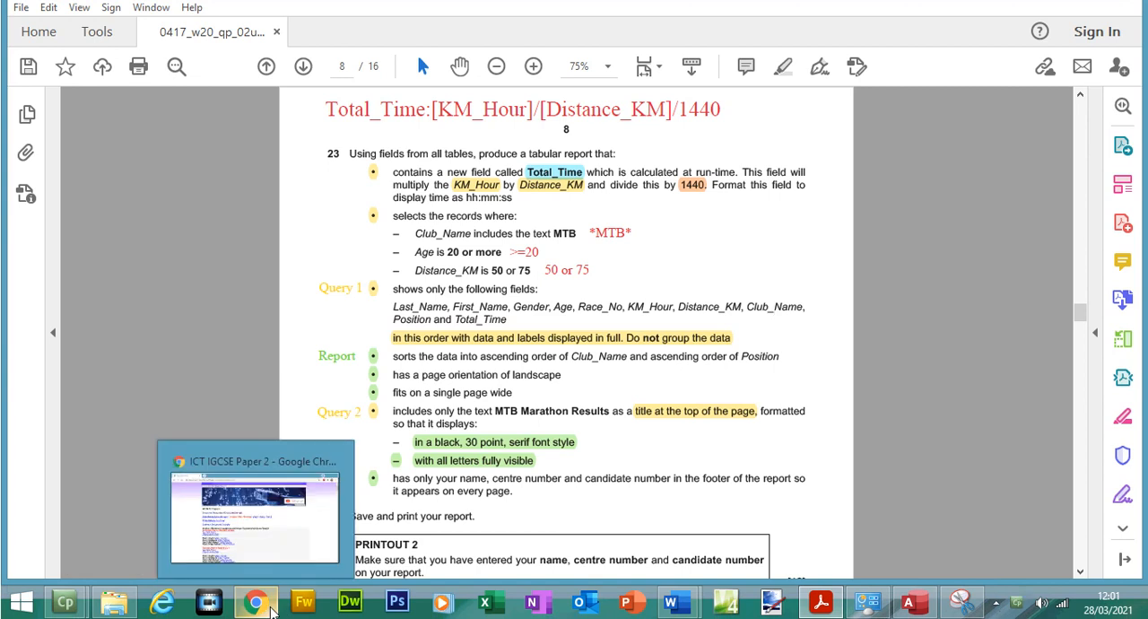
{"action": "left_click", "coordinate": [275, 544]}
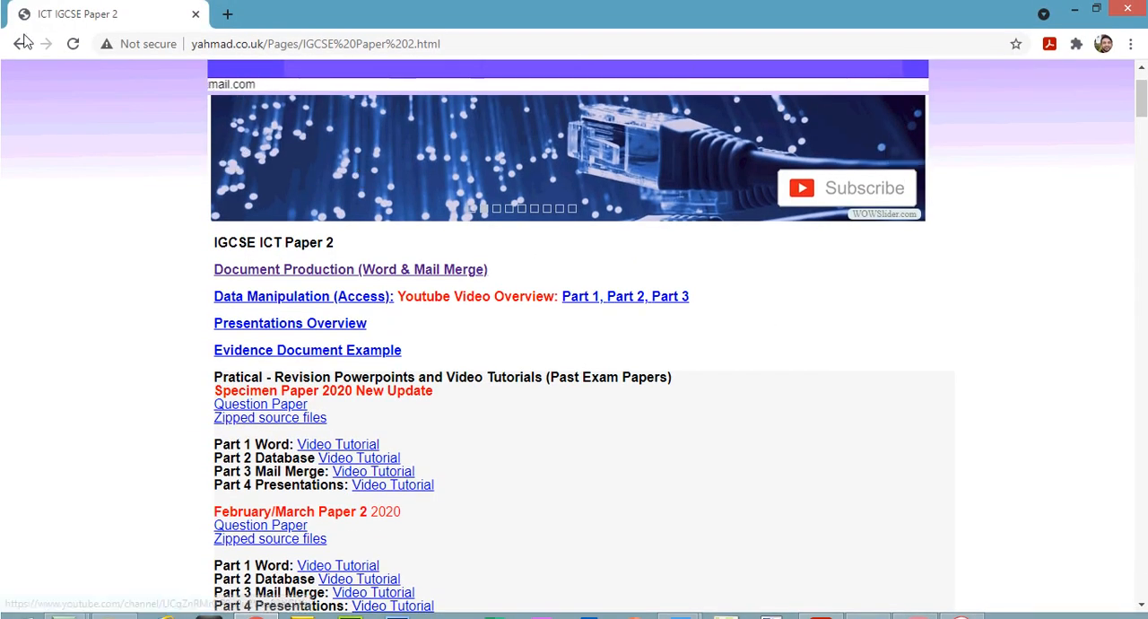
{"action": "key", "text": "alt+Left"}
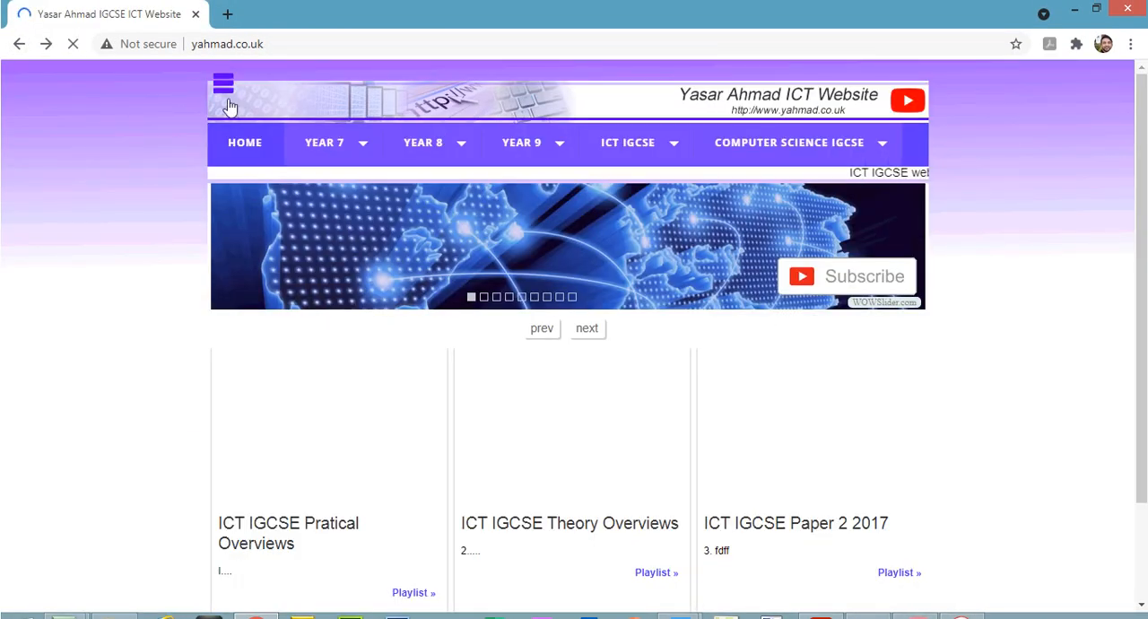
{"action": "left_click", "coordinate": [225, 90]}
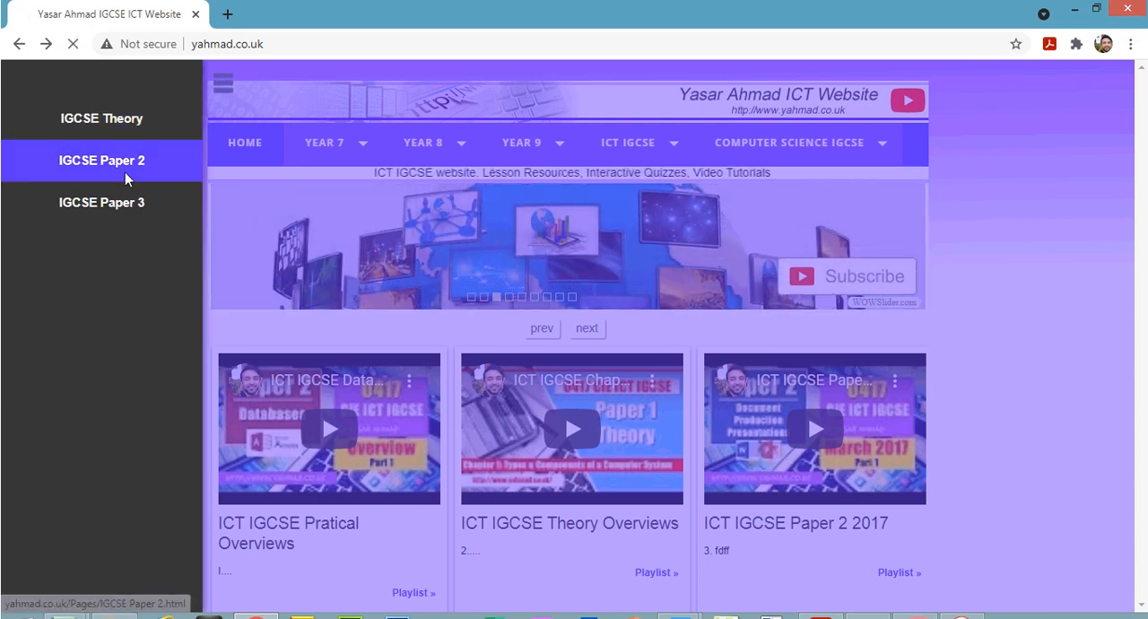
{"action": "left_click", "coordinate": [130, 180]}
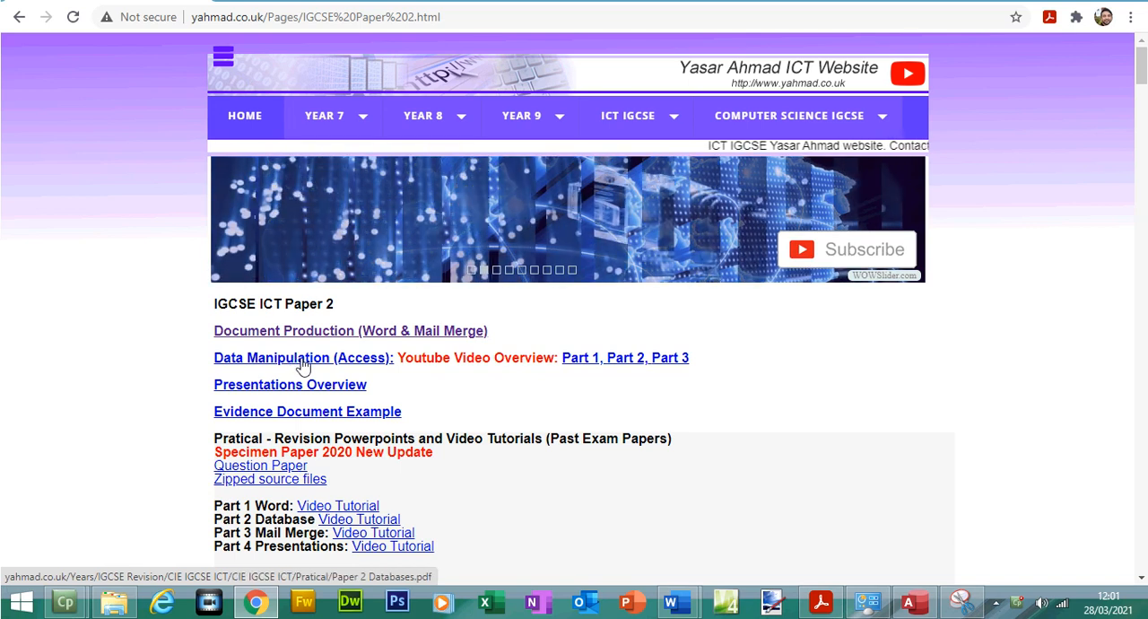
{"action": "left_click", "coordinate": [298, 363]}
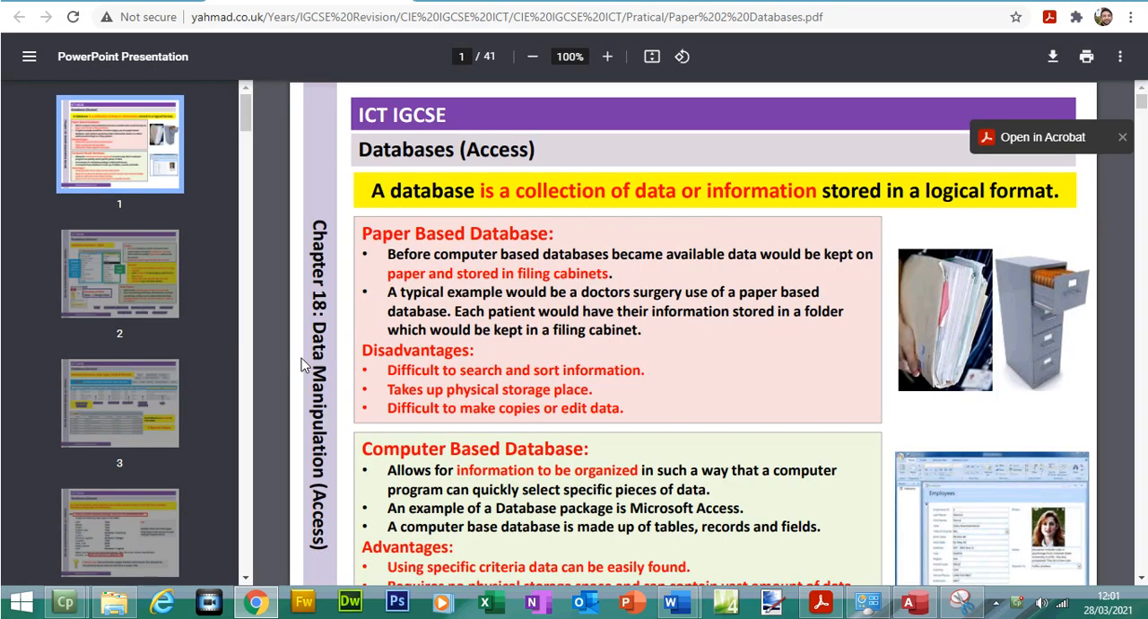
{"action": "left_click", "coordinate": [831, 604]}
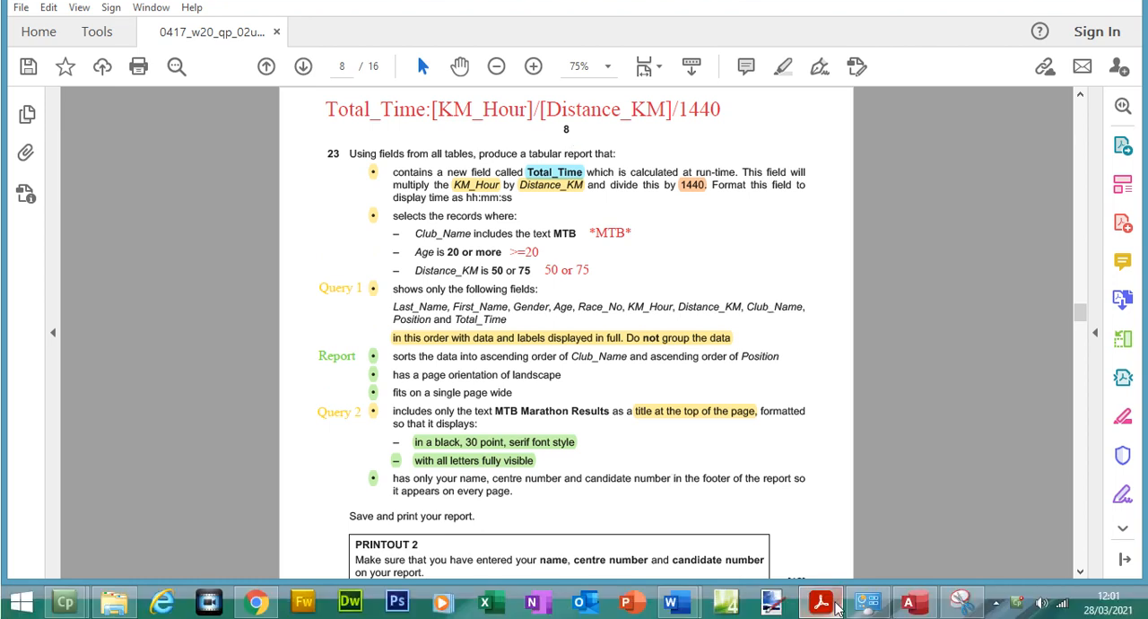
{"action": "left_click", "coordinate": [822, 606]}
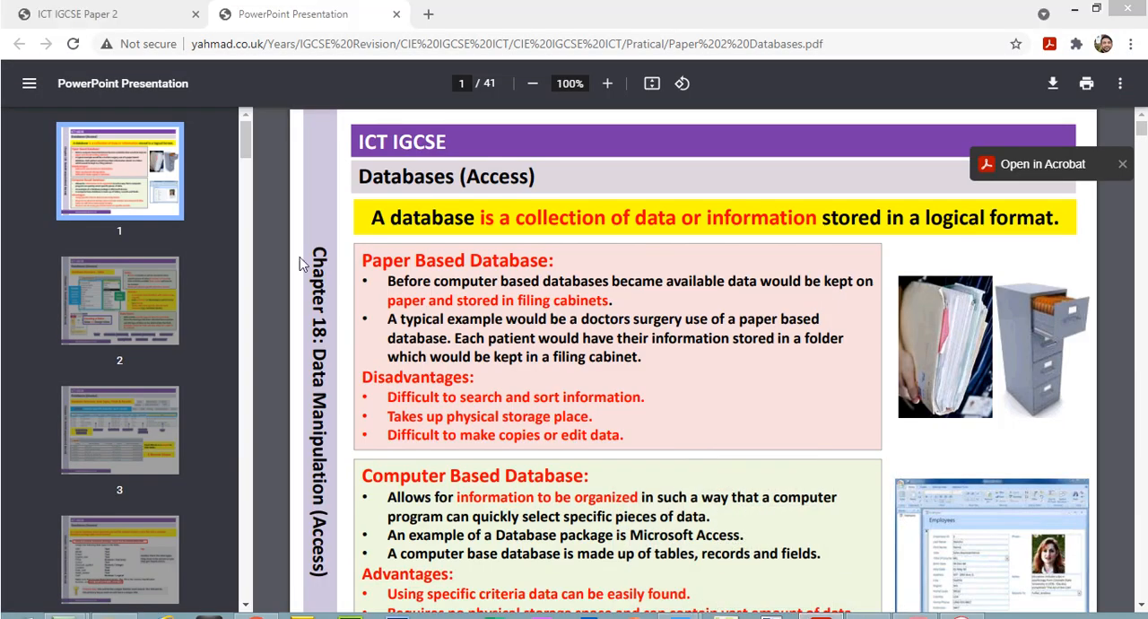
View page 23 on annotating the exam paper and page 24 on selecting query fields in the Databases PDF, zooming out to 90%
{"action": "left_click_drag", "start_coordinate": [248, 139], "coordinate": [257, 318]}
{"action": "left_click", "coordinate": [120, 173]}
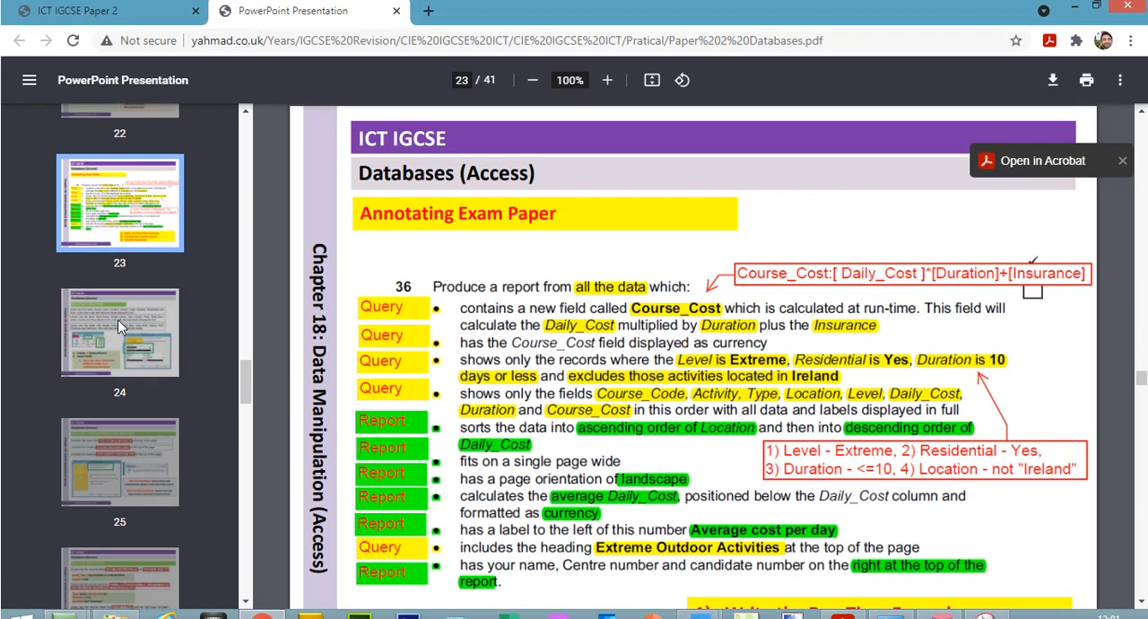
{"action": "left_click", "coordinate": [120, 302]}
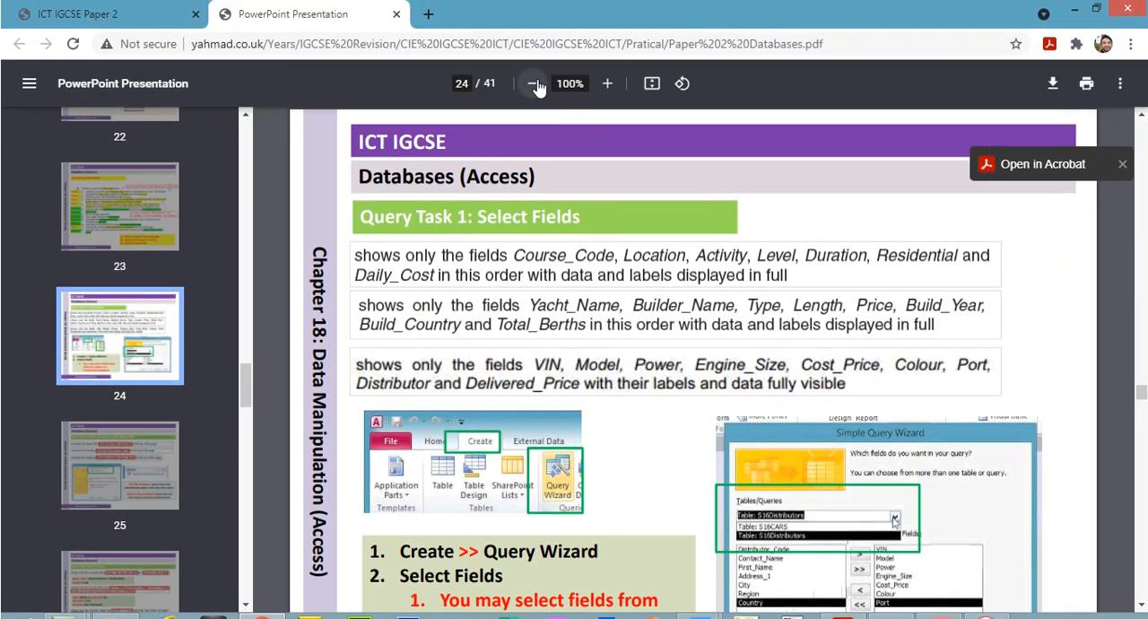
{"action": "left_click", "coordinate": [535, 84]}
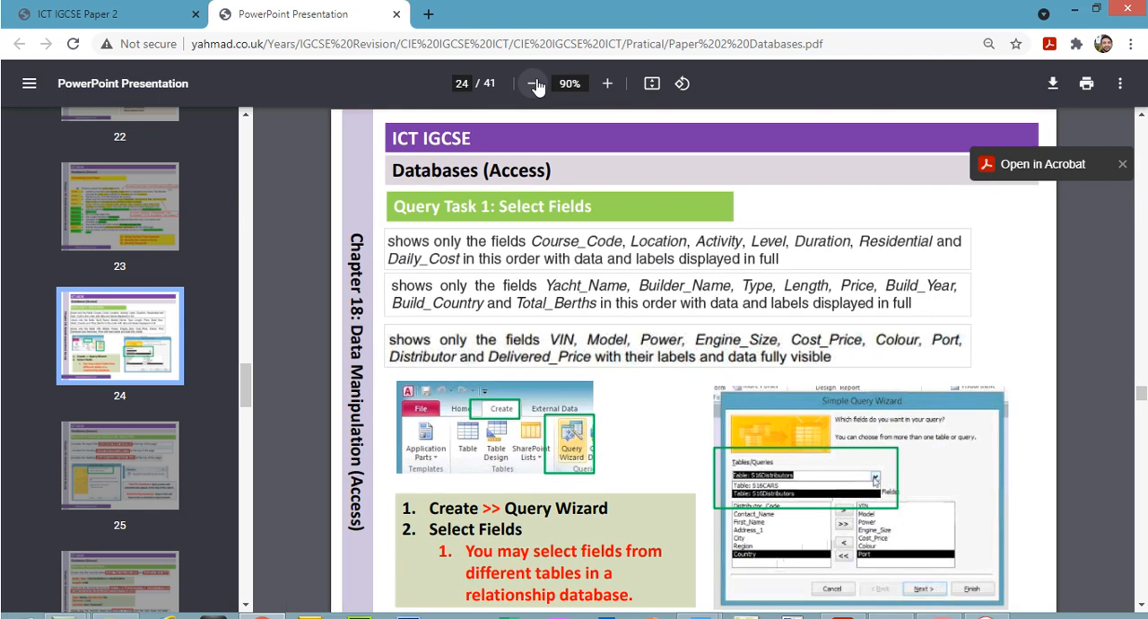
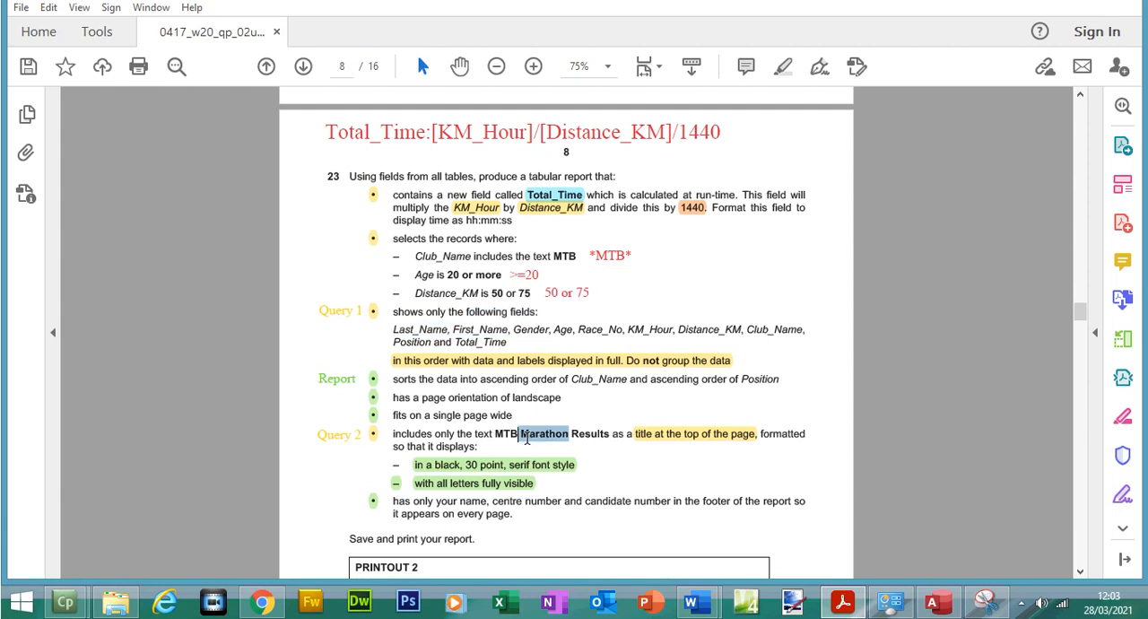
Review question 23's record criteria in Acrobat Reader, switch to Access and start a new query with the Simple Query Wizard
{"action": "left_click_drag", "start_coordinate": [430, 239], "coordinate": [441, 271]}
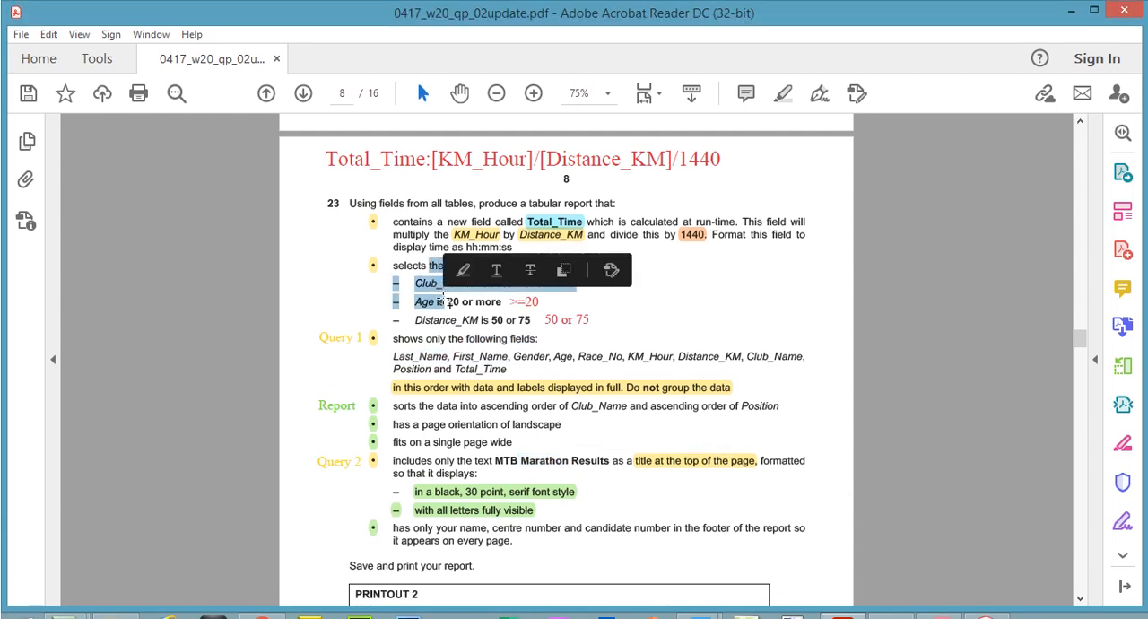
{"action": "left_click", "coordinate": [434, 224]}
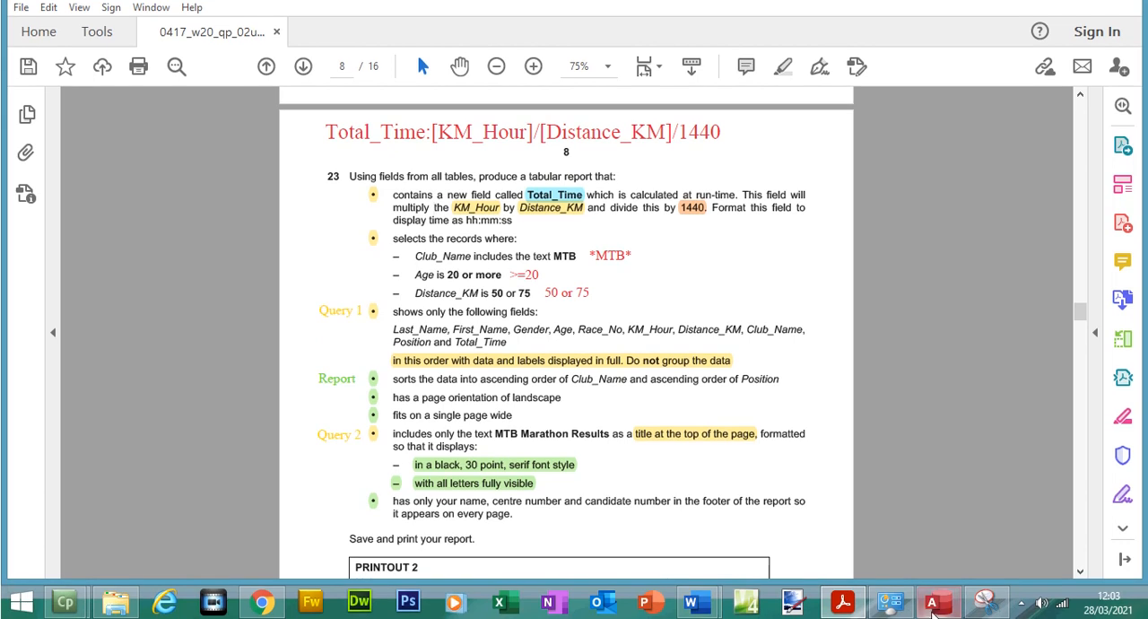
{"action": "left_click", "coordinate": [938, 601]}
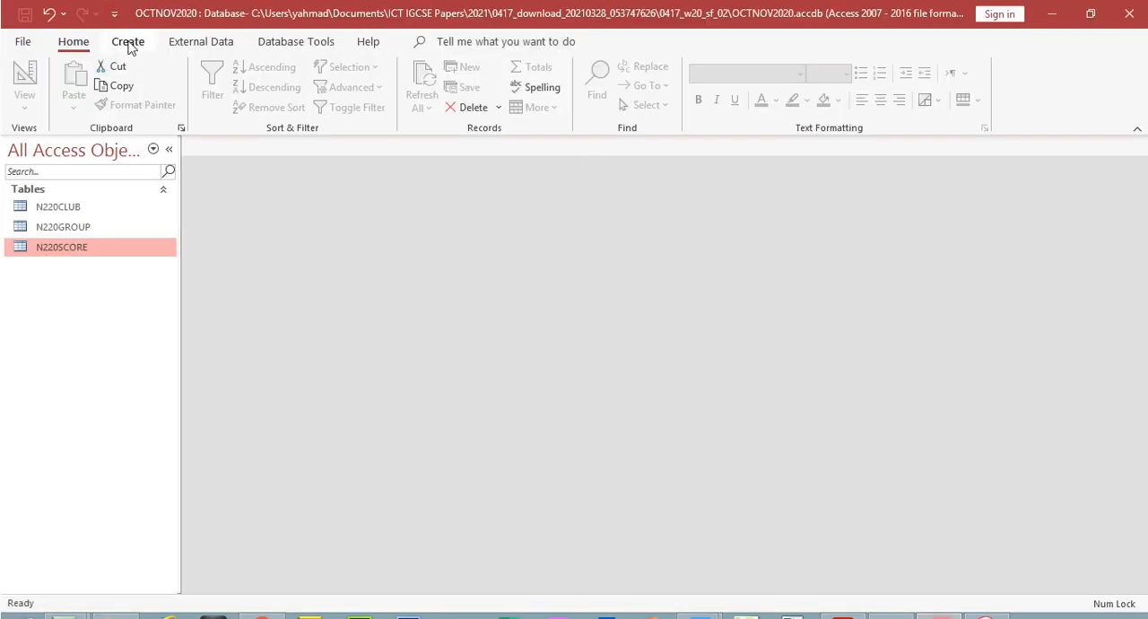
{"action": "left_click", "coordinate": [128, 42]}
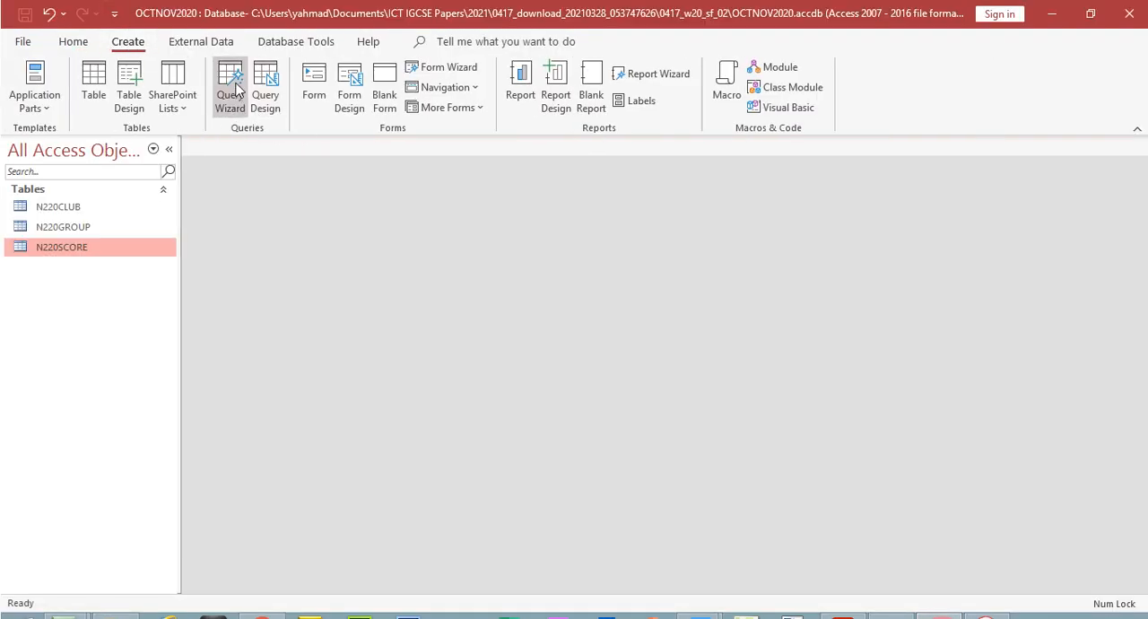
{"action": "left_click", "coordinate": [232, 90]}
{"action": "left_click", "coordinate": [639, 396]}
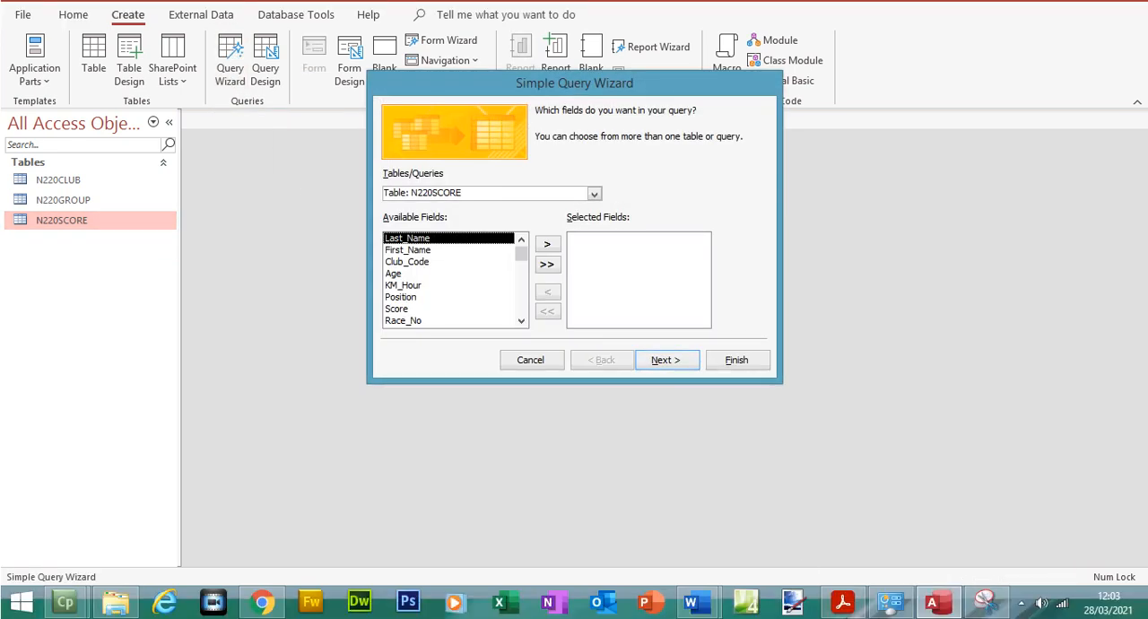
Check question 23's field list in Acrobat Reader and add Last_Name and First_Name from table N220SCORE to the query in Access
{"action": "key", "text": "alt+Tab"}
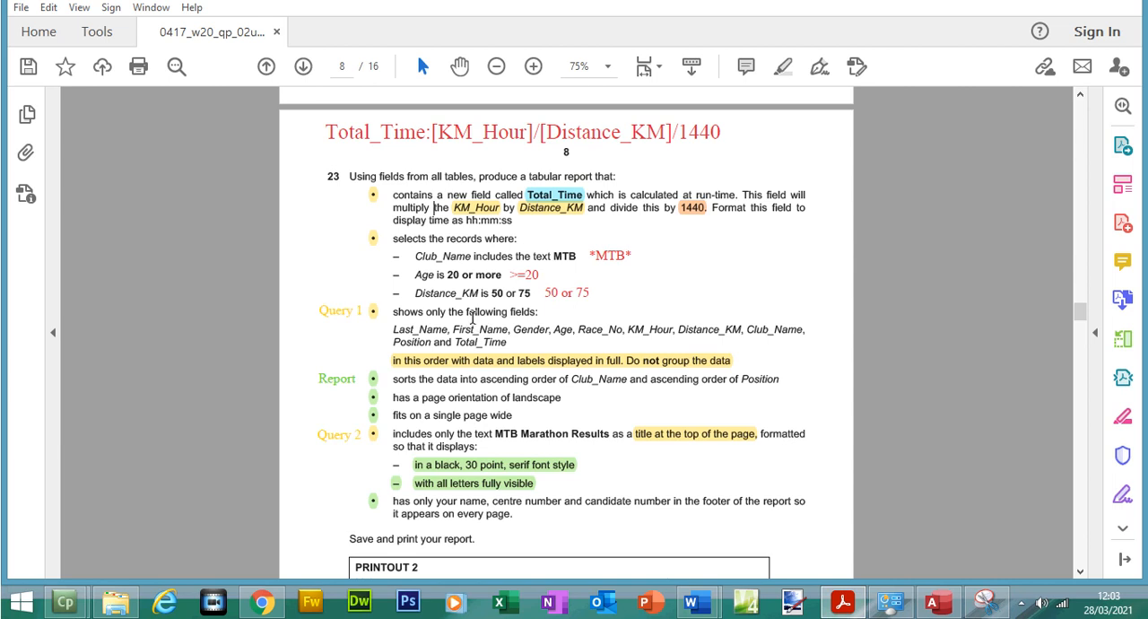
{"action": "left_click_drag", "start_coordinate": [419, 329], "coordinate": [487, 326]}
{"action": "key", "text": "alt+Tab"}
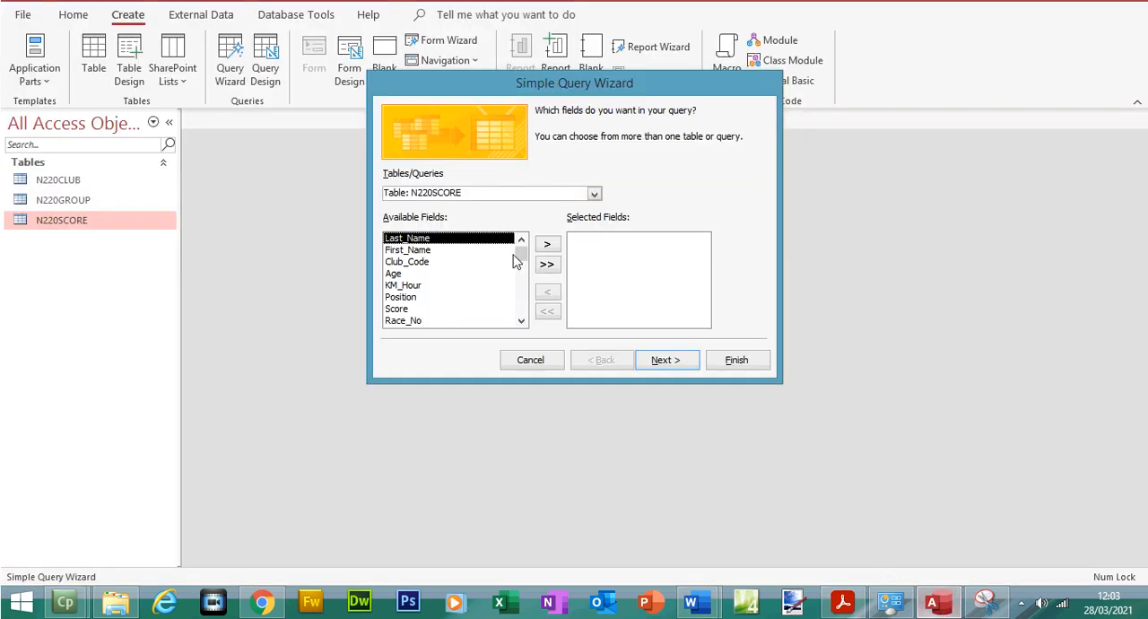
{"action": "double_click", "coordinate": [459, 240]}
{"action": "double_click", "coordinate": [459, 240]}
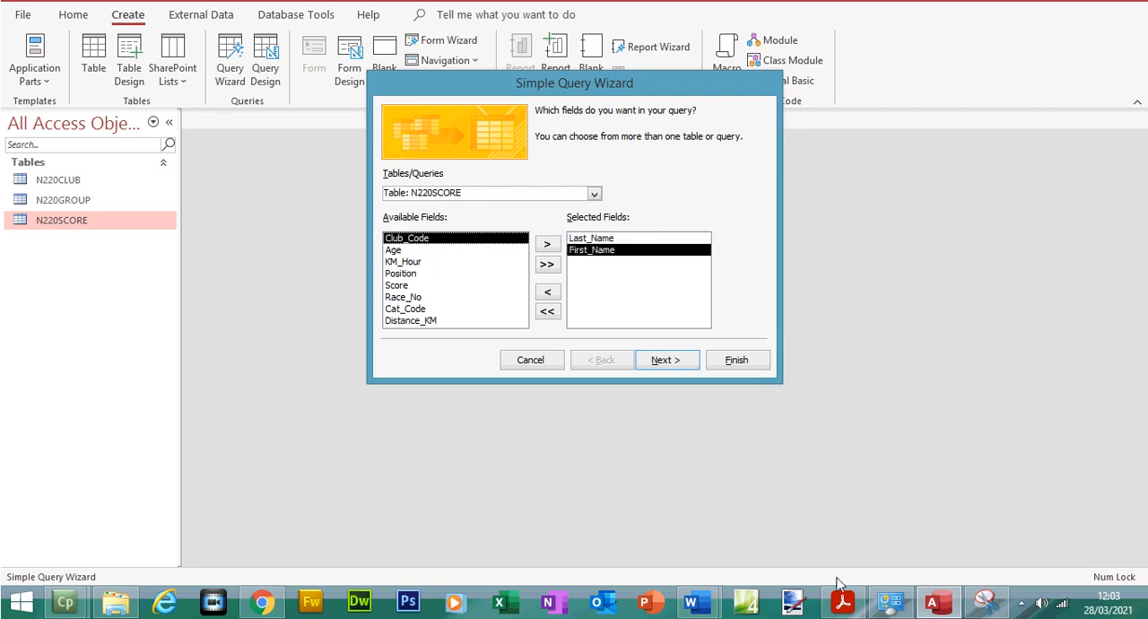
Check the next required fields in Acrobat Reader and add Gender from table N220GROUP to the query in Access
{"action": "left_click", "coordinate": [843, 603]}
{"action": "left_click_drag", "start_coordinate": [513, 330], "coordinate": [604, 329]}
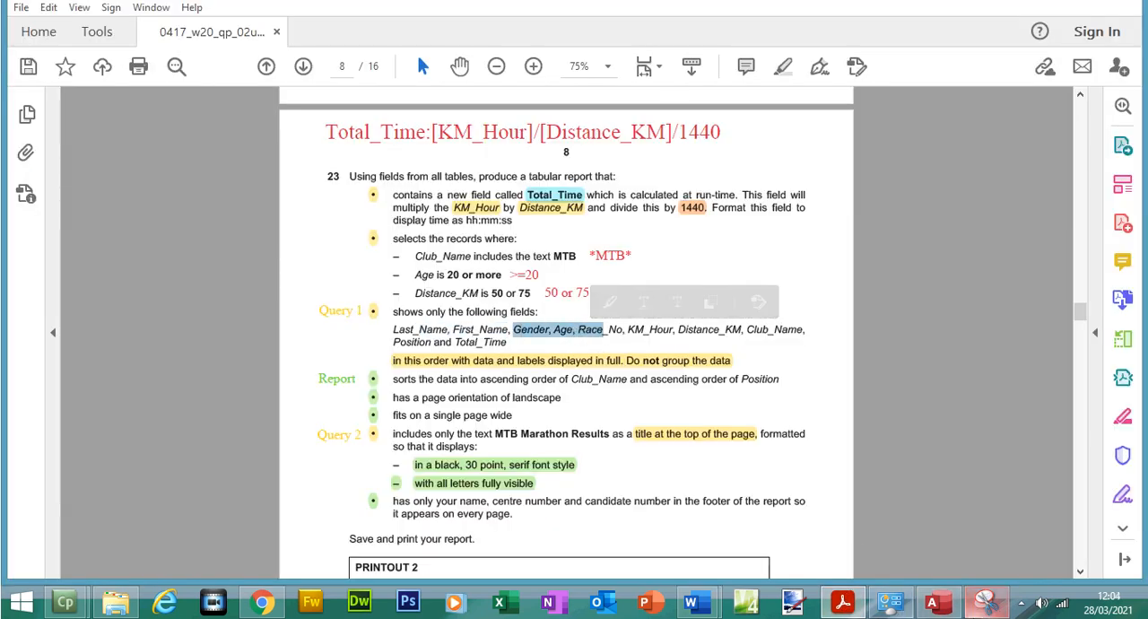
{"action": "left_click", "coordinate": [932, 603]}
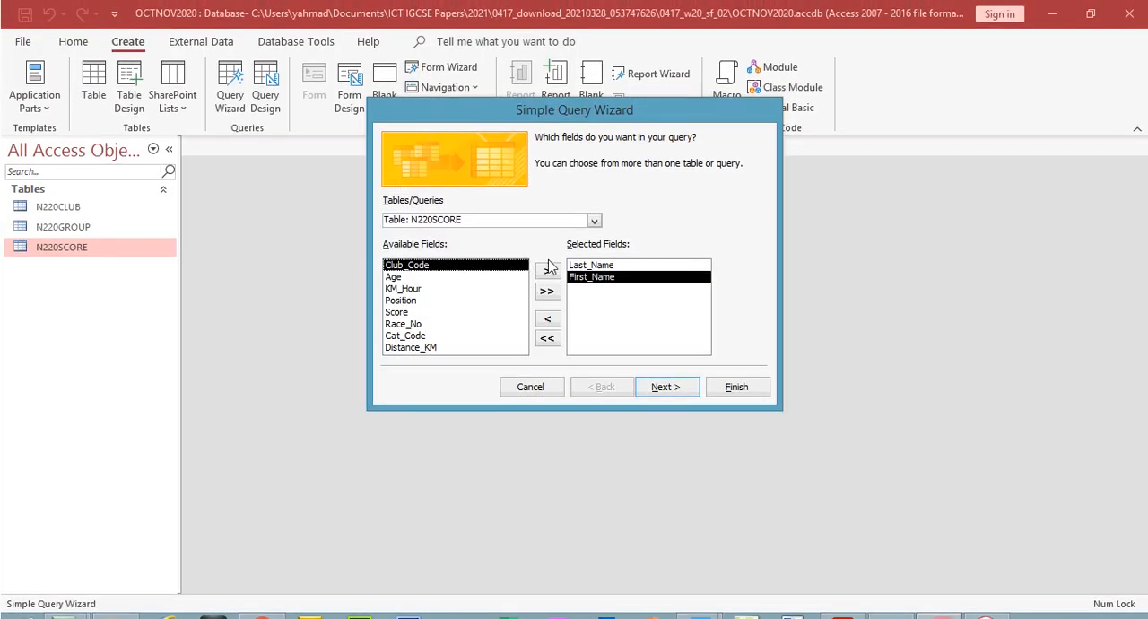
{"action": "left_click", "coordinate": [594, 220]}
{"action": "left_click", "coordinate": [528, 233]}
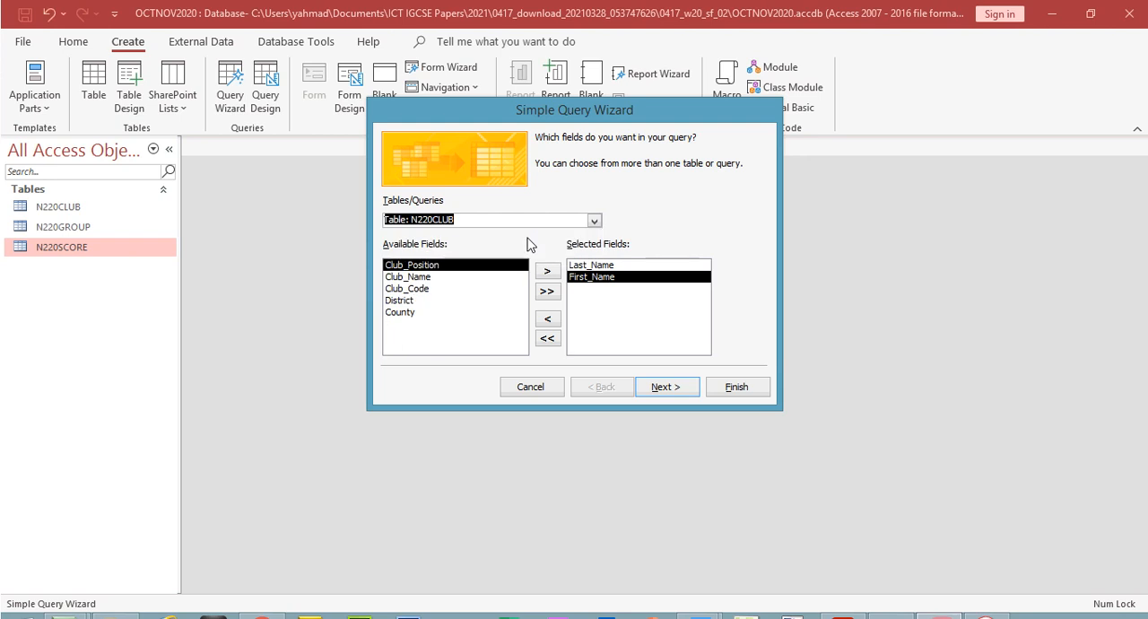
{"action": "left_click", "coordinate": [594, 221]}
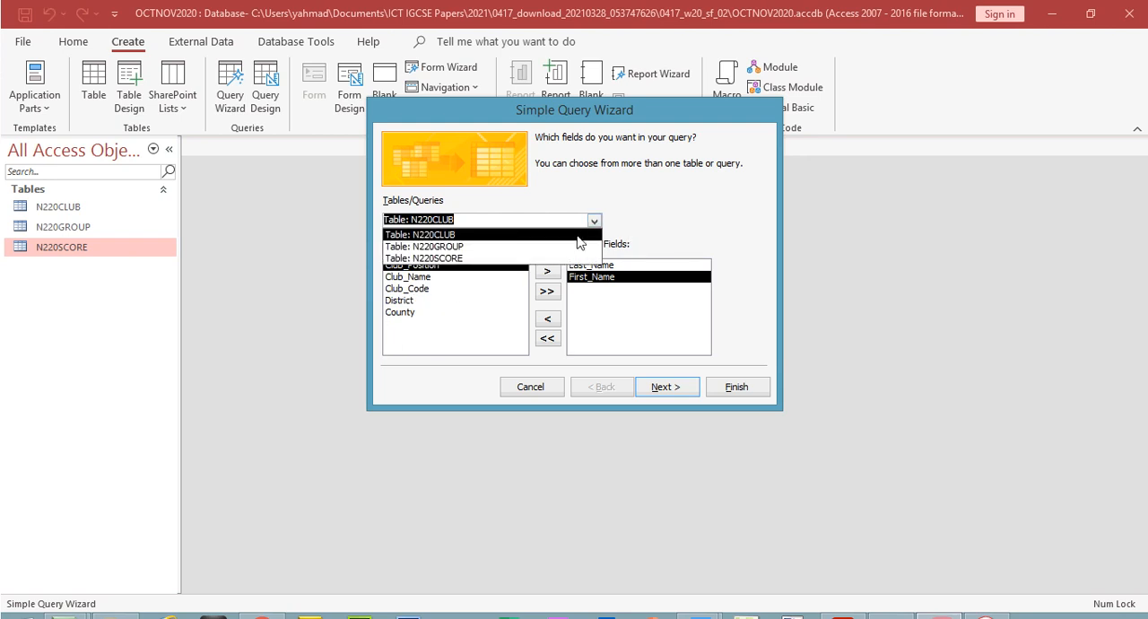
{"action": "left_click", "coordinate": [567, 246]}
{"action": "double_click", "coordinate": [426, 303]}
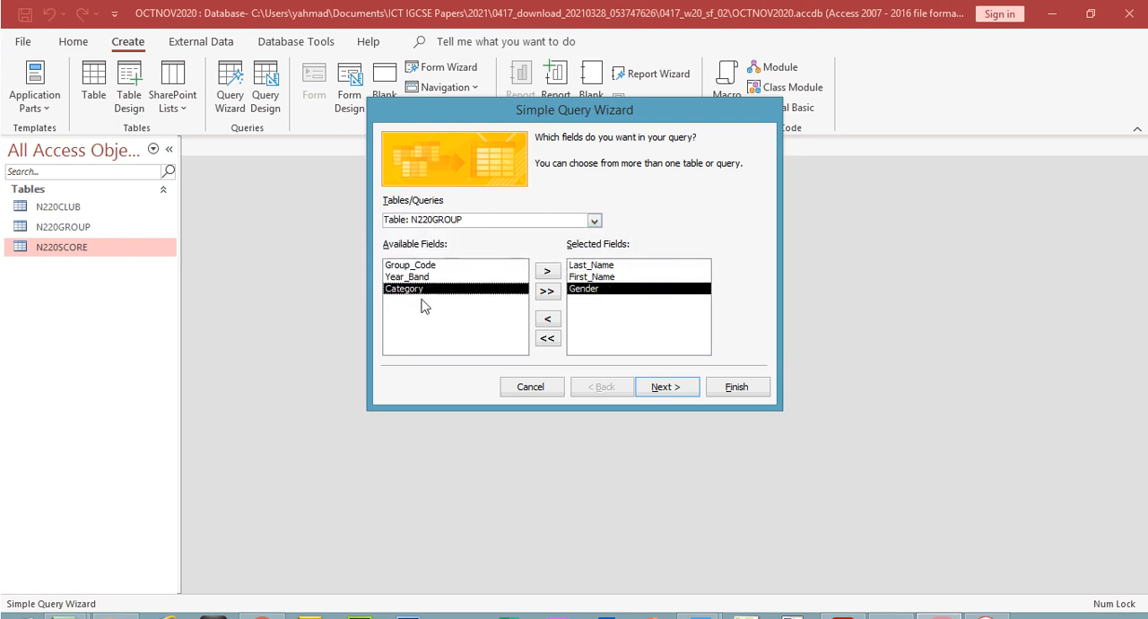
Recheck the field order in Acrobat Reader and add Age and Race_No from table N220SCORE to the query in Access
{"action": "left_click", "coordinate": [841, 610]}
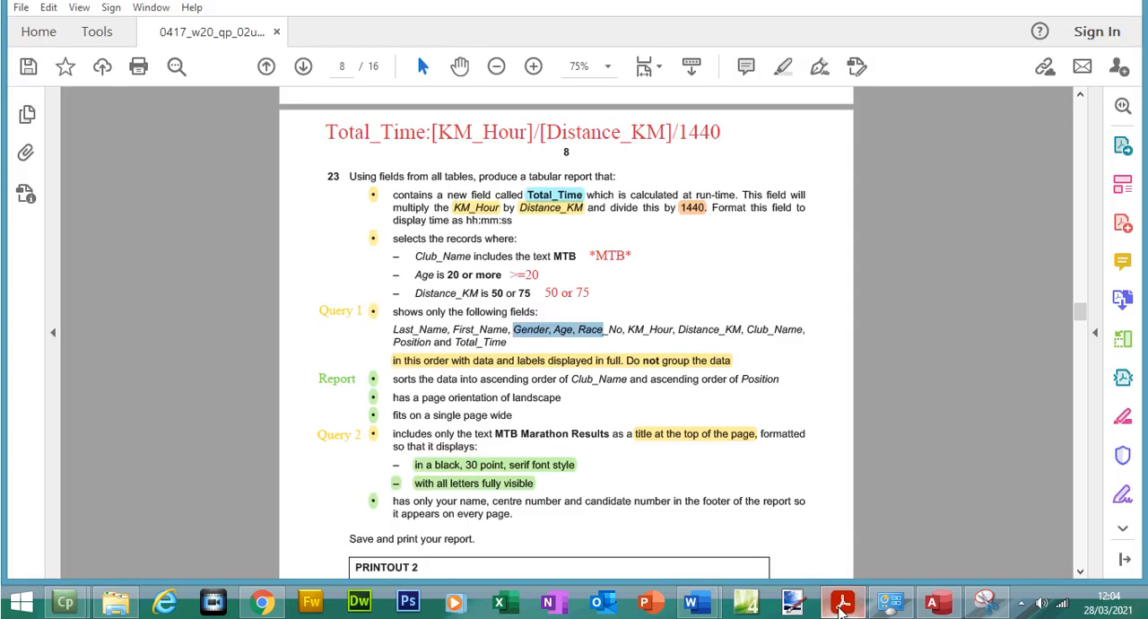
{"action": "left_click", "coordinate": [843, 604]}
{"action": "left_click", "coordinate": [593, 194]}
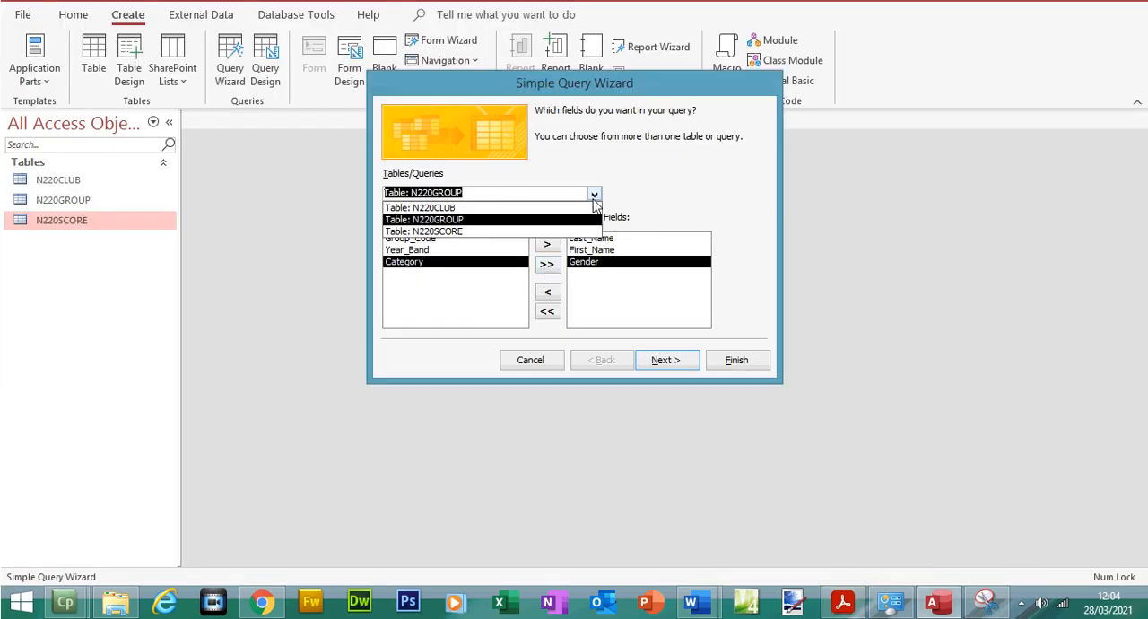
{"action": "left_click", "coordinate": [448, 229]}
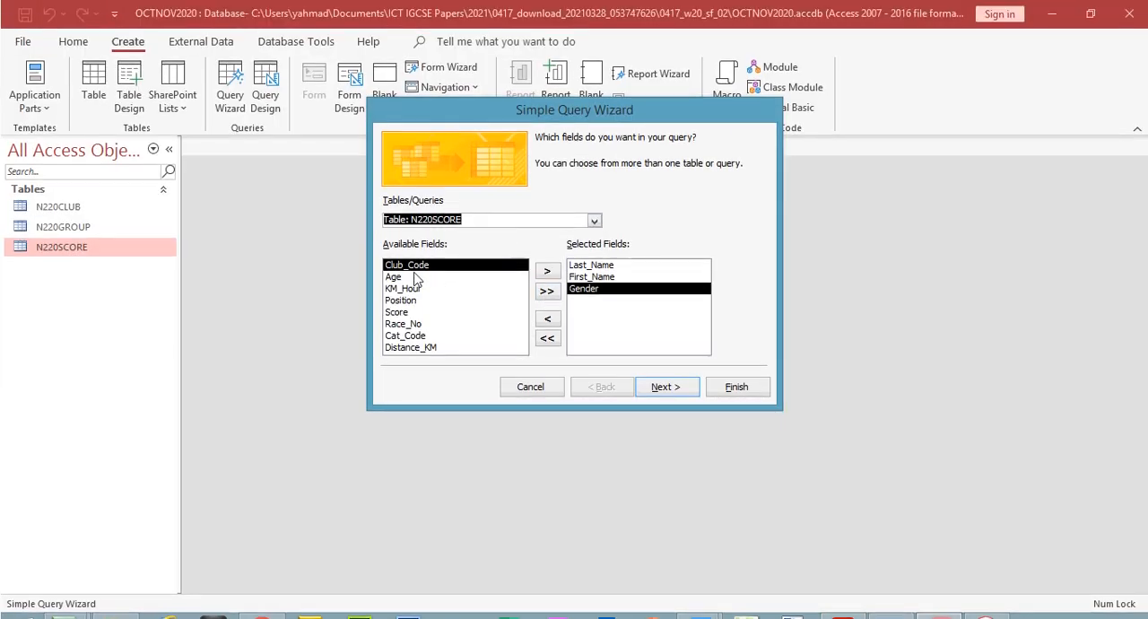
{"action": "double_click", "coordinate": [418, 250]}
{"action": "double_click", "coordinate": [414, 285]}
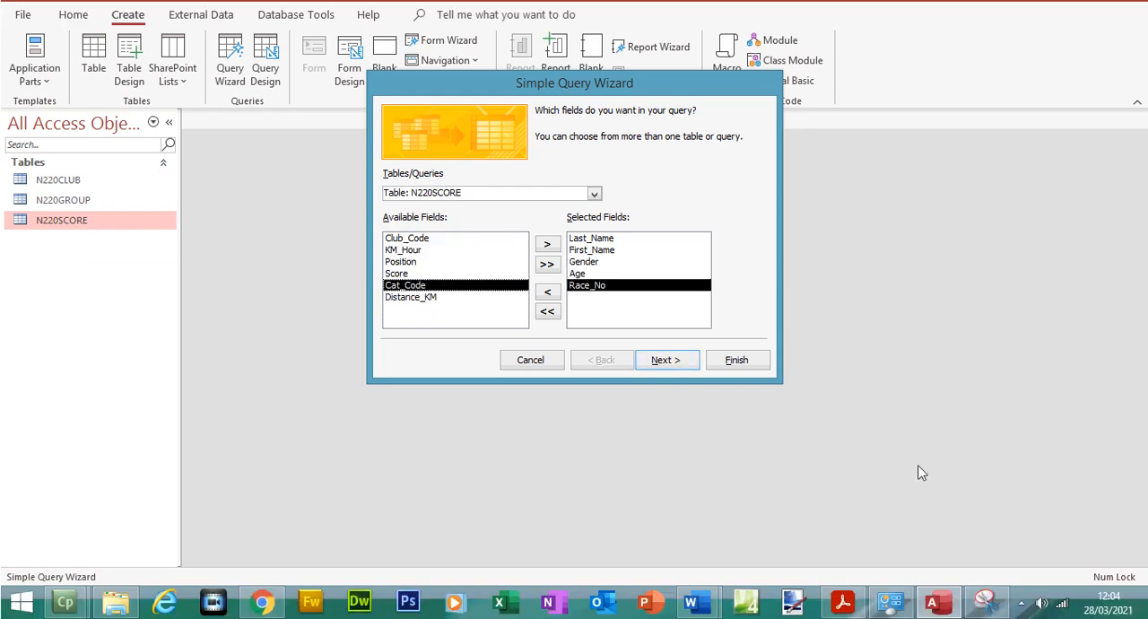
Check the fields following Race_No in Acrobat Reader and add KM_Hour and Distance_KM from N220SCORE to the query in Access
{"action": "left_click", "coordinate": [843, 603]}
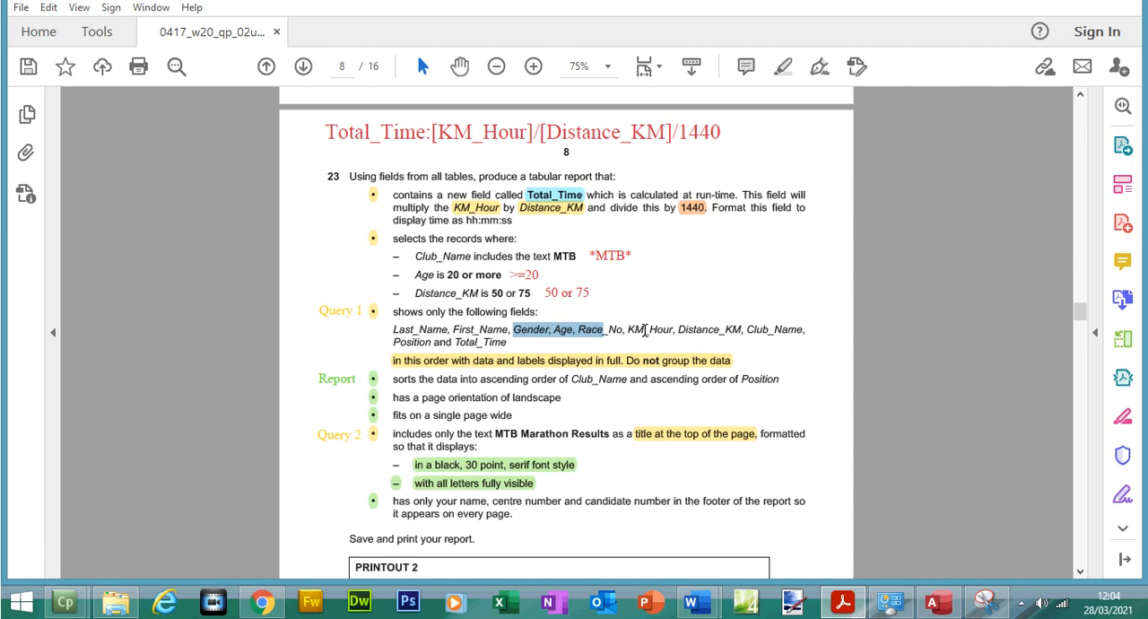
{"action": "left_click_drag", "start_coordinate": [628, 330], "coordinate": [675, 330]}
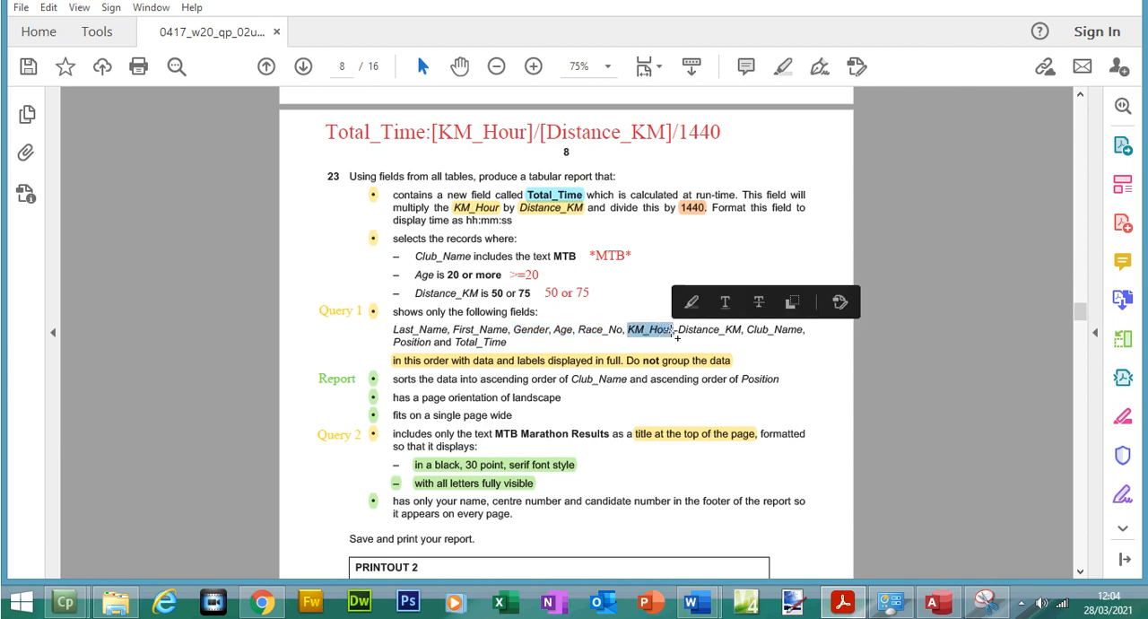
{"action": "left_click", "coordinate": [856, 603]}
{"action": "left_click", "coordinate": [402, 278]}
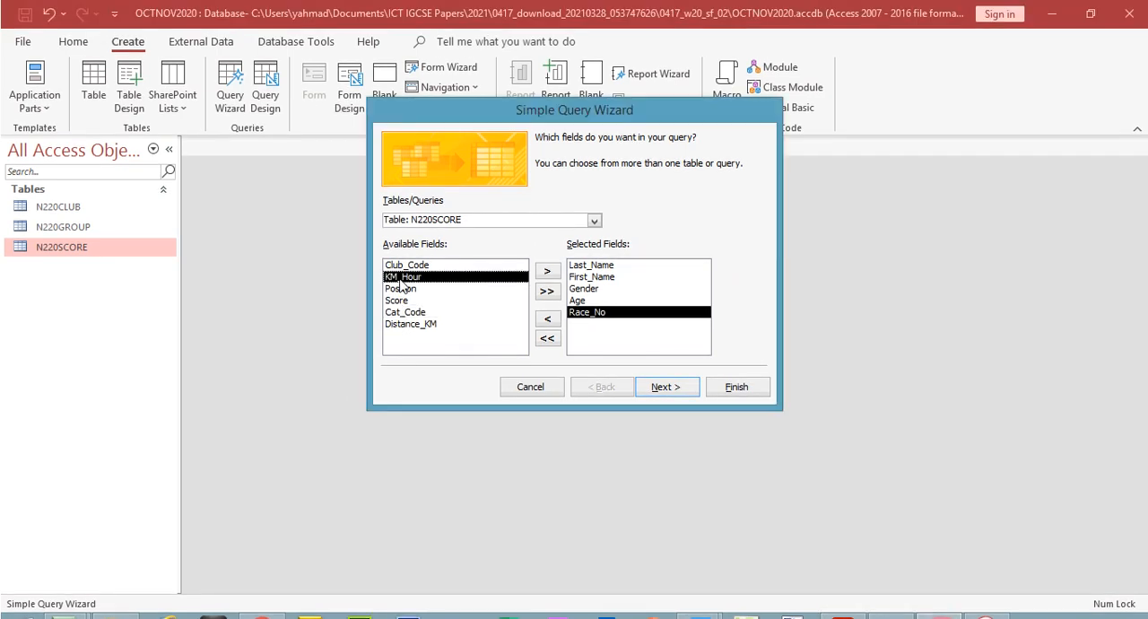
{"action": "double_click", "coordinate": [402, 278]}
{"action": "double_click", "coordinate": [418, 321]}
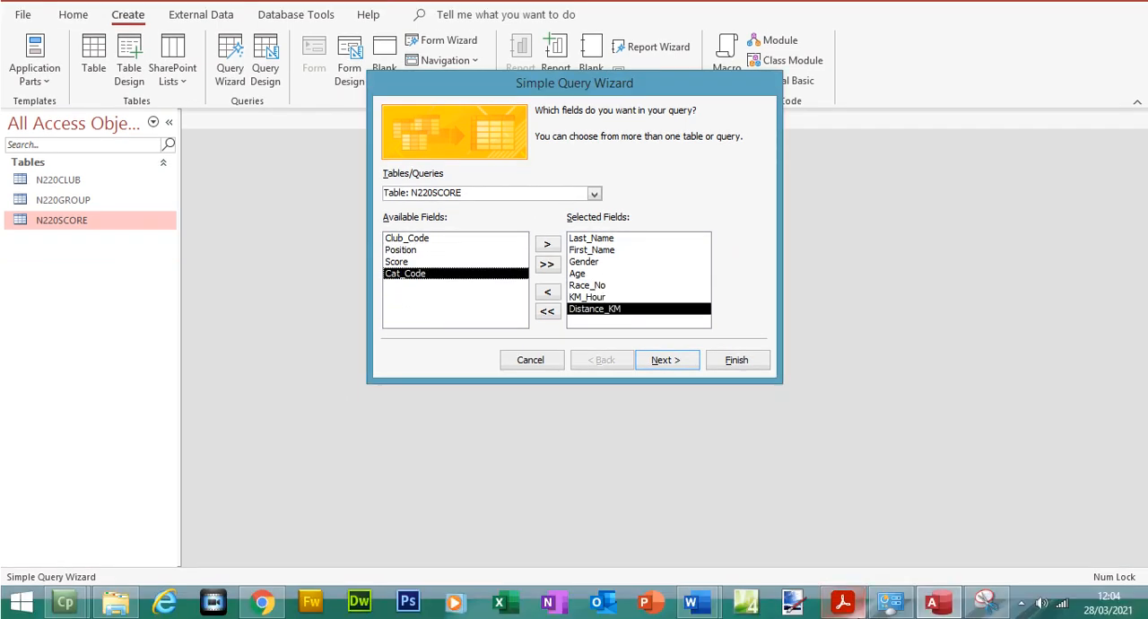
Check the field following Distance_KM in Acrobat Reader and add Club_Name from table N220CLUB to the query in Access
{"action": "left_click", "coordinate": [844, 603]}
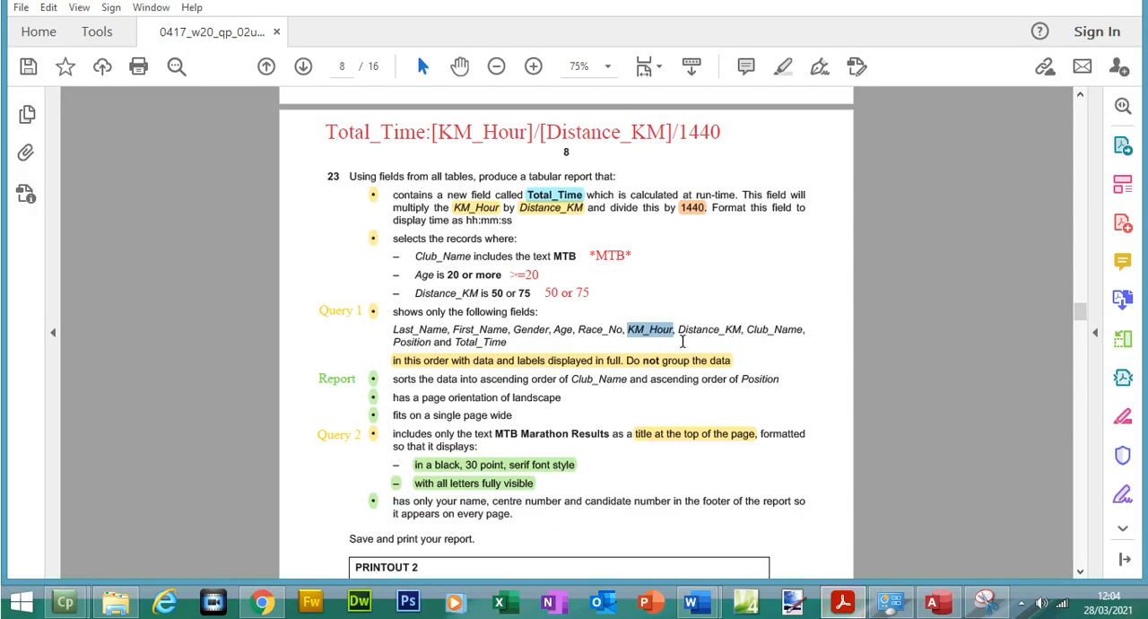
{"action": "left_click_drag", "start_coordinate": [744, 329], "coordinate": [773, 329]}
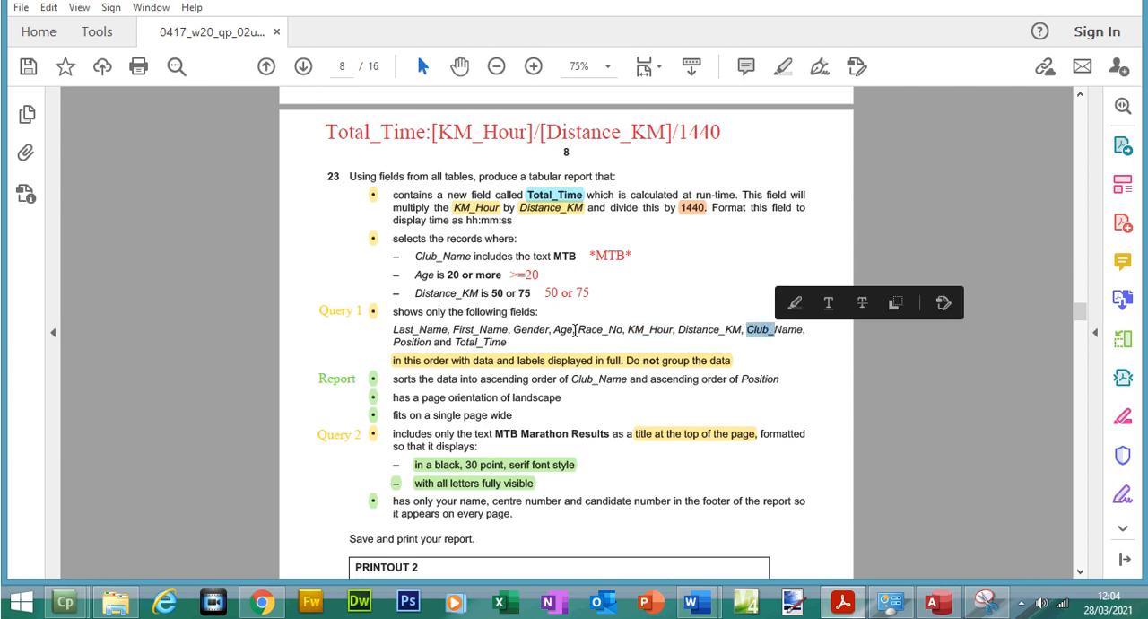
{"action": "left_click", "coordinate": [932, 603]}
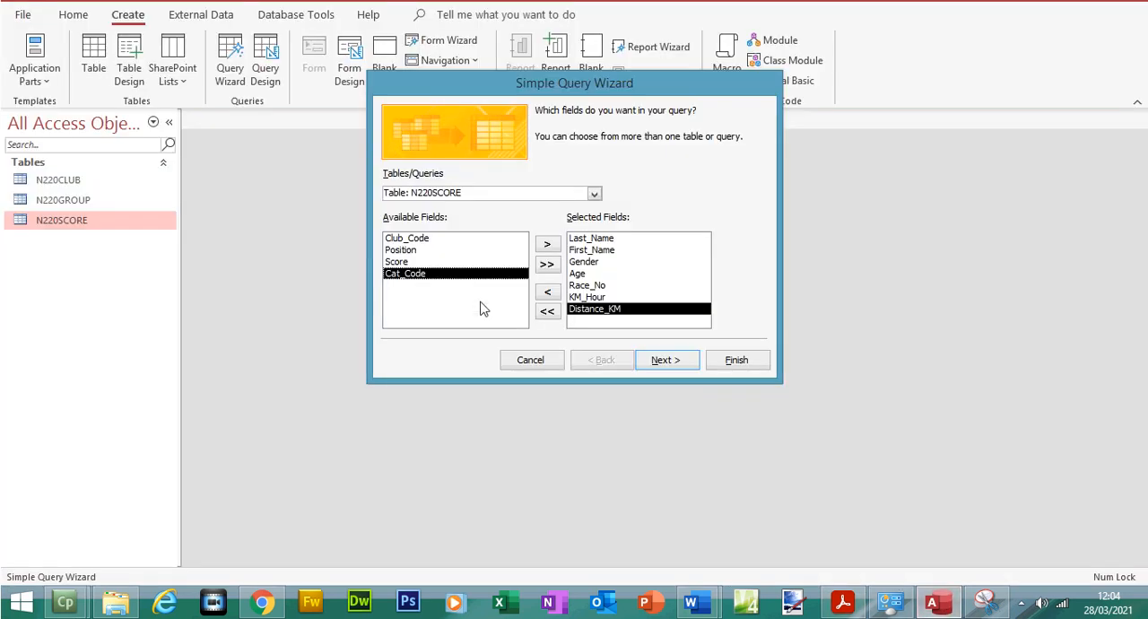
{"action": "left_click", "coordinate": [594, 220]}
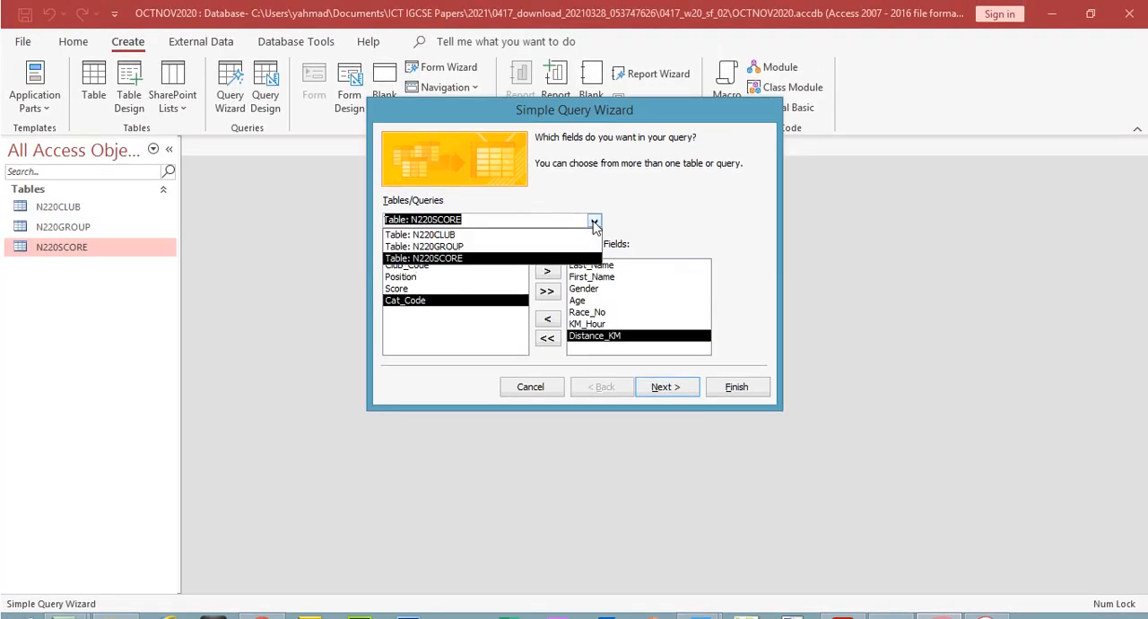
{"action": "left_click", "coordinate": [520, 232]}
{"action": "double_click", "coordinate": [444, 278]}
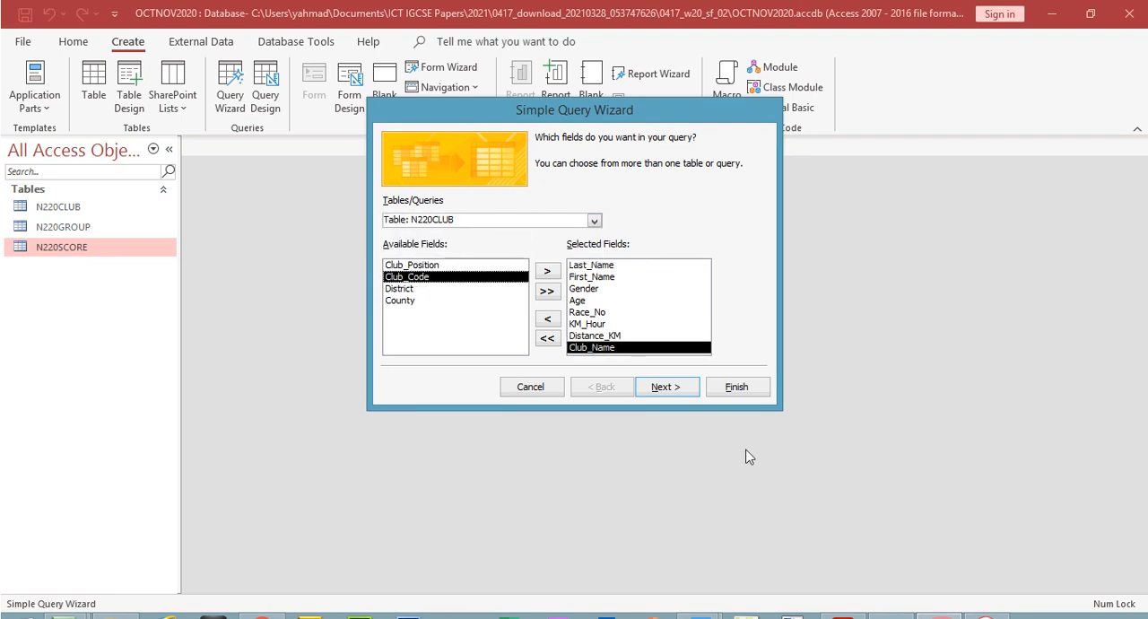
Check the field following Club_Name in Acrobat Reader and add Position from table N220SCORE to the query in Access
{"action": "left_click", "coordinate": [843, 602]}
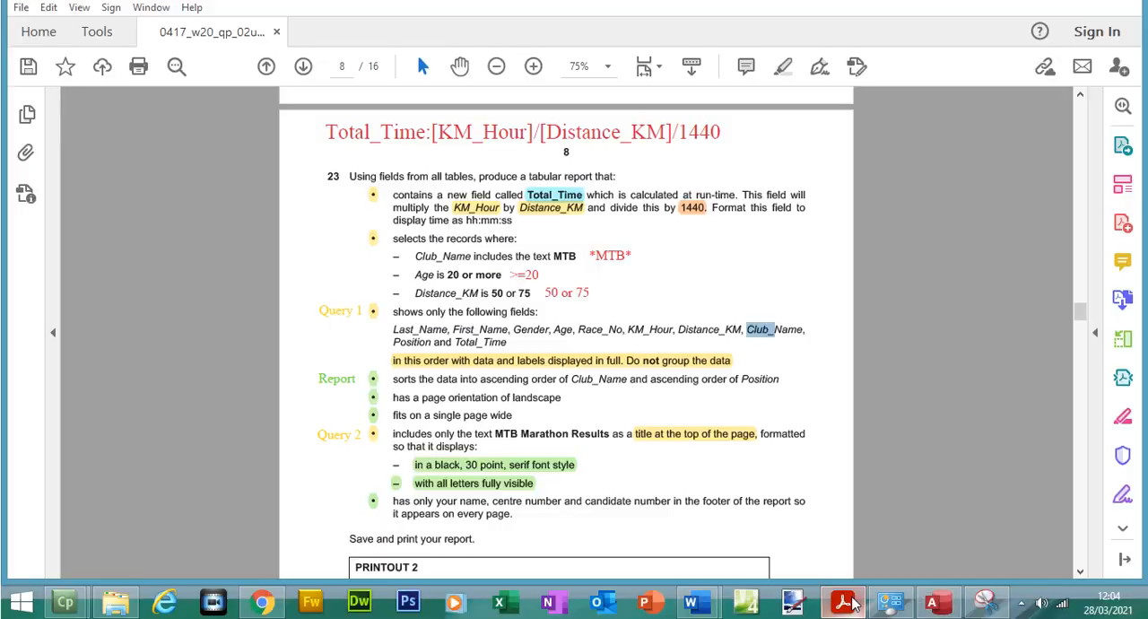
{"action": "left_click", "coordinate": [416, 354]}
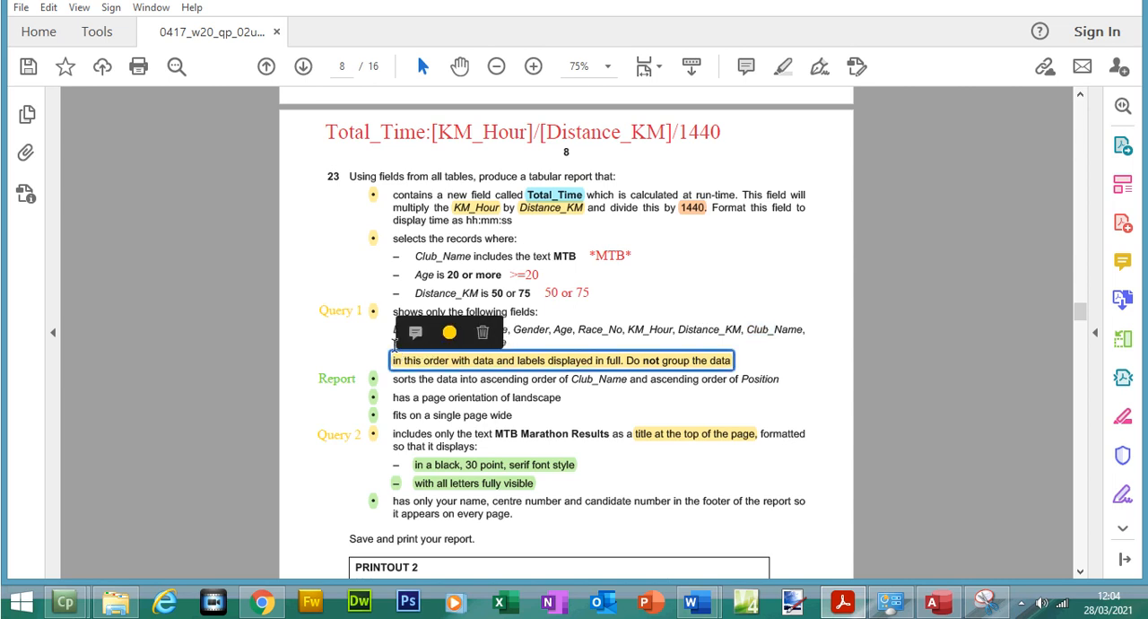
{"action": "left_click", "coordinate": [389, 345]}
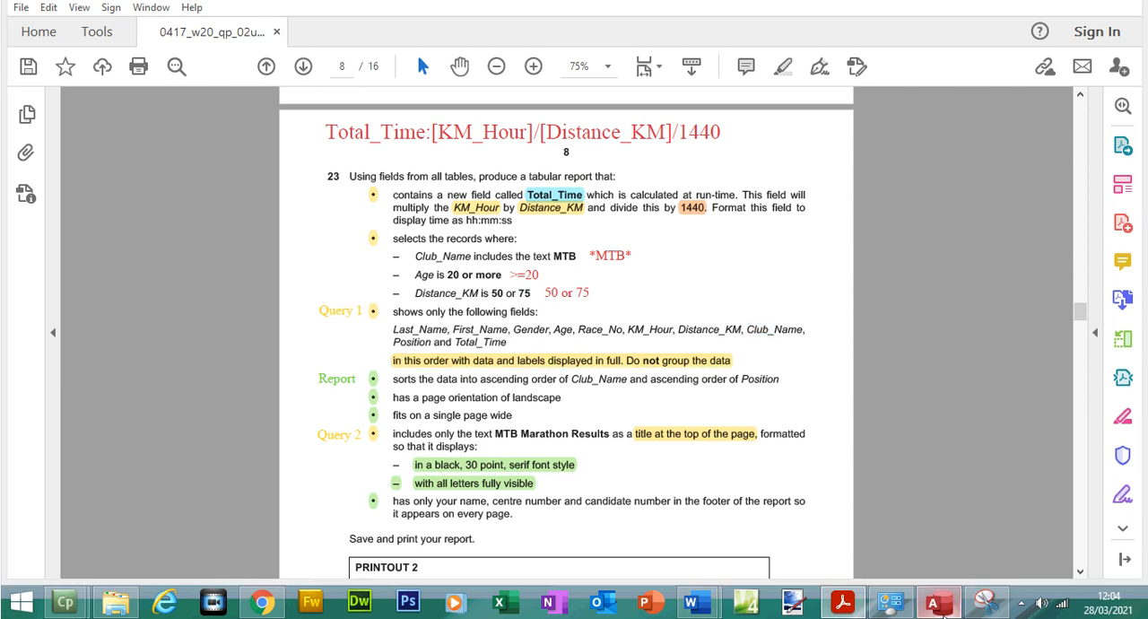
{"action": "left_click", "coordinate": [933, 602]}
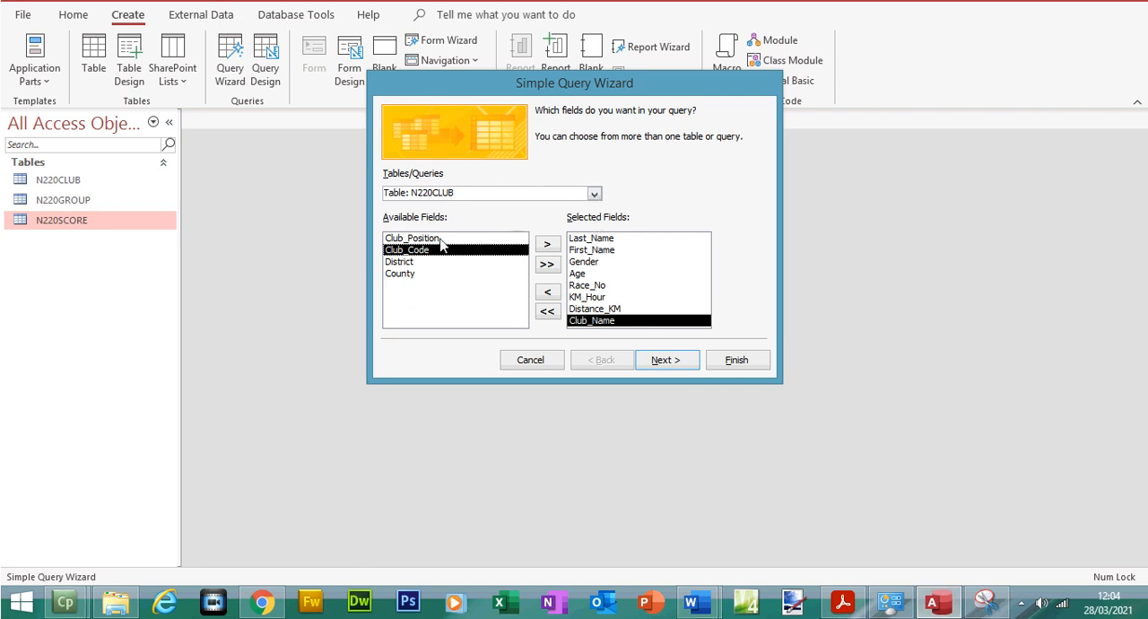
{"action": "left_click", "coordinate": [593, 221]}
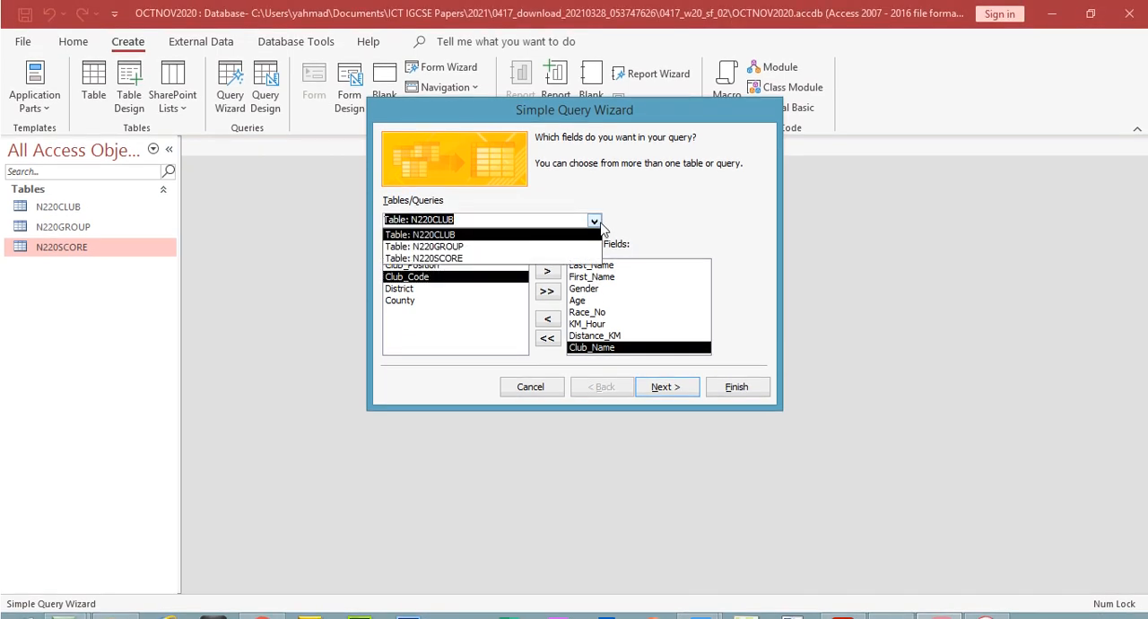
{"action": "left_click", "coordinate": [509, 260]}
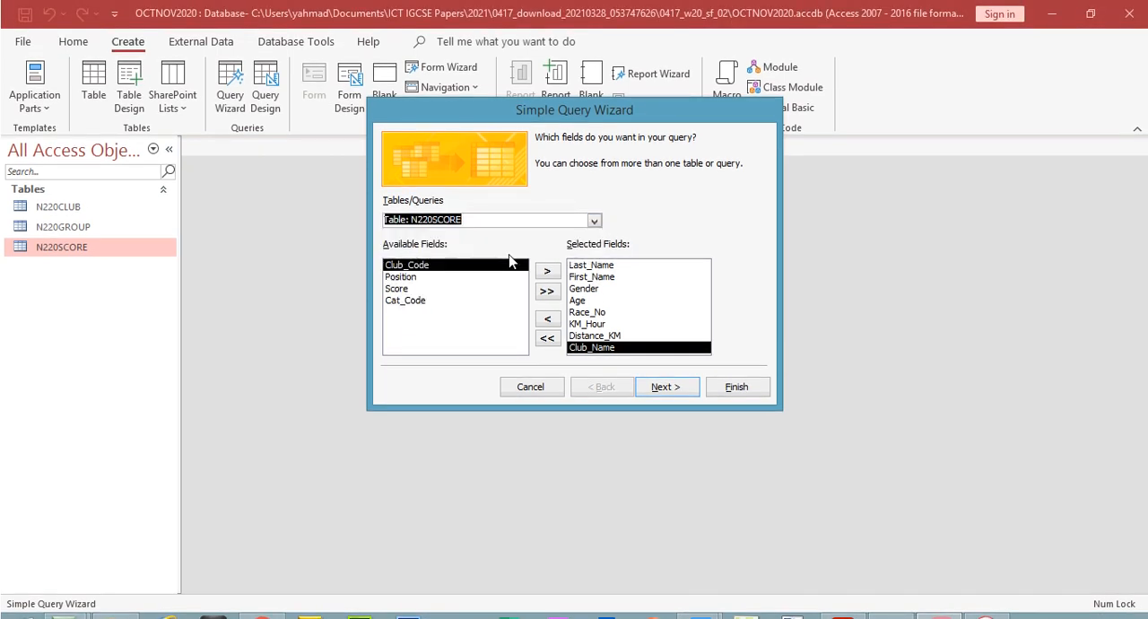
{"action": "double_click", "coordinate": [419, 277]}
Check the field following Position in Acrobat Reader and advance the query wizard in Access to the title page
{"action": "left_click", "coordinate": [852, 607]}
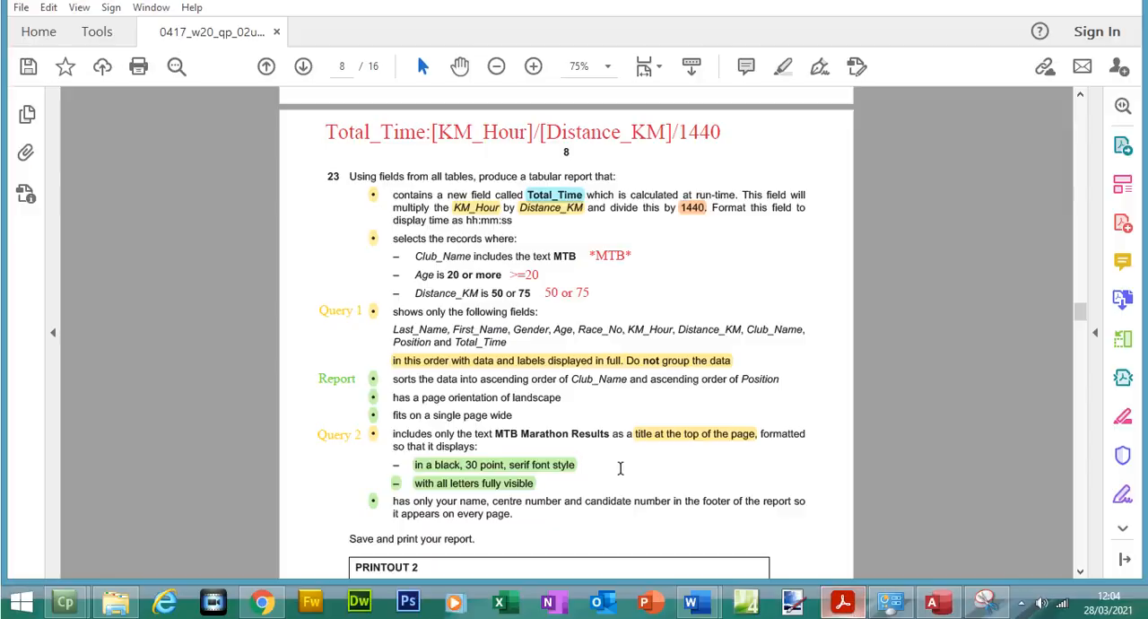
{"action": "left_click_drag", "start_coordinate": [457, 345], "coordinate": [491, 344]}
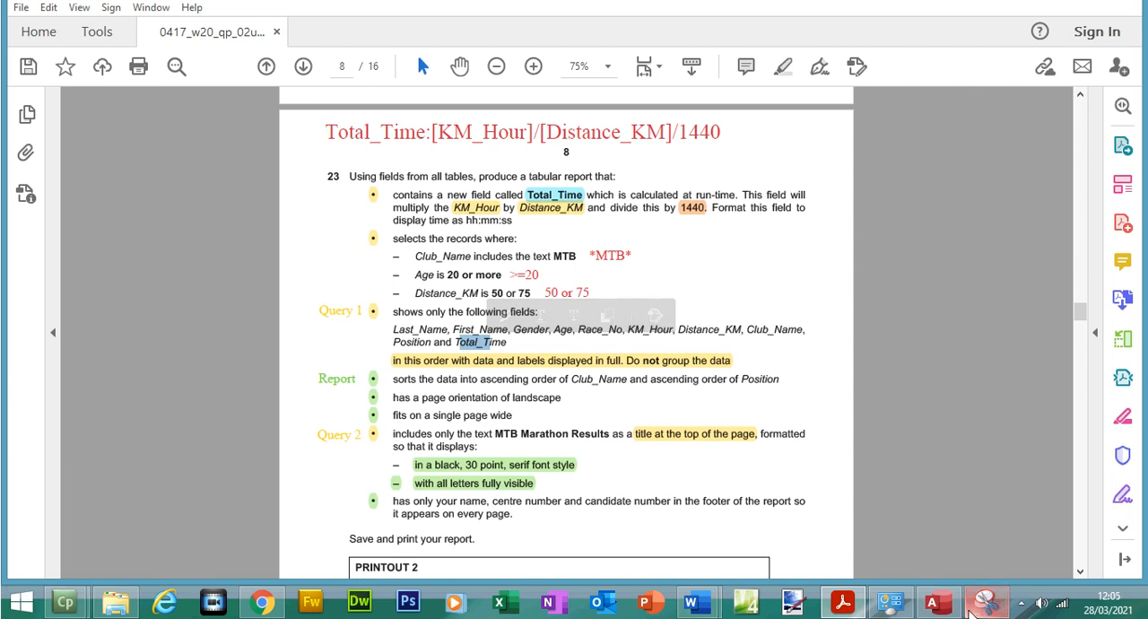
{"action": "left_click", "coordinate": [949, 613]}
{"action": "left_click", "coordinate": [677, 368]}
{"action": "left_click", "coordinate": [677, 368]}
Clear the default query title in Access and copy the text MTB Marathon Results from question 23 in Acrobat Reader
{"action": "left_click_drag", "start_coordinate": [597, 131], "coordinate": [478, 132]}
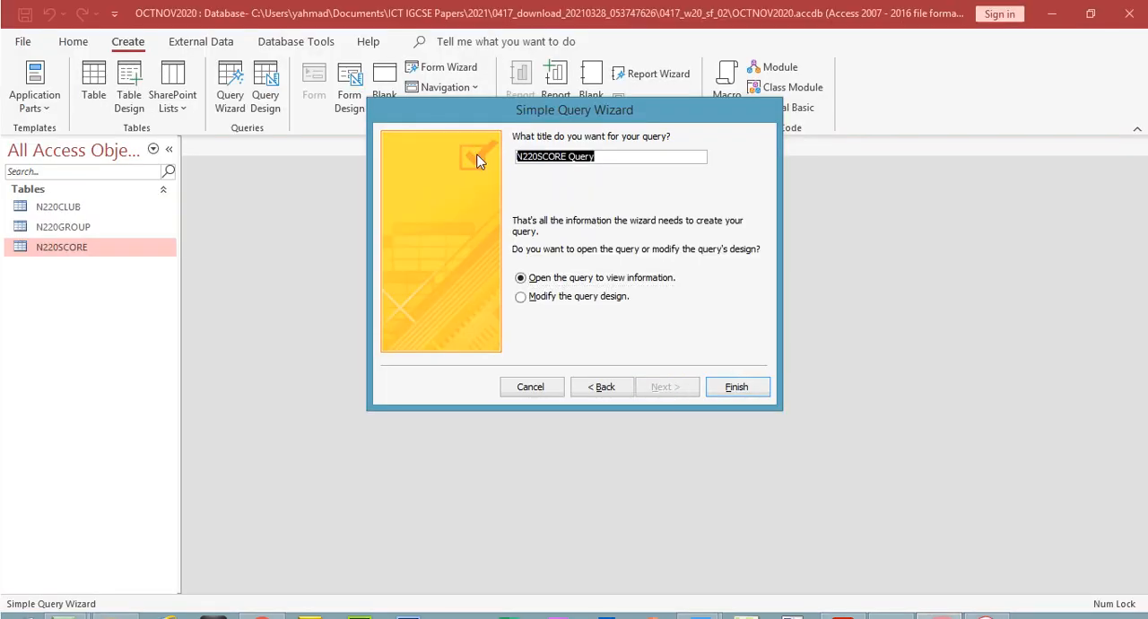
{"action": "key", "text": "BackSpace"}
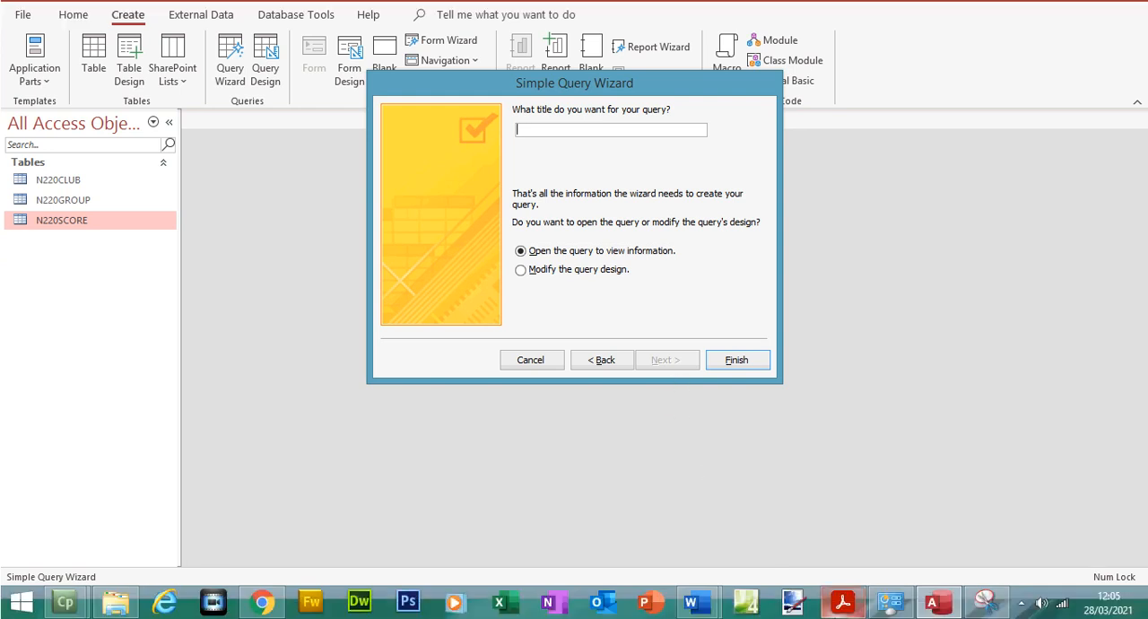
{"action": "left_click", "coordinate": [842, 601]}
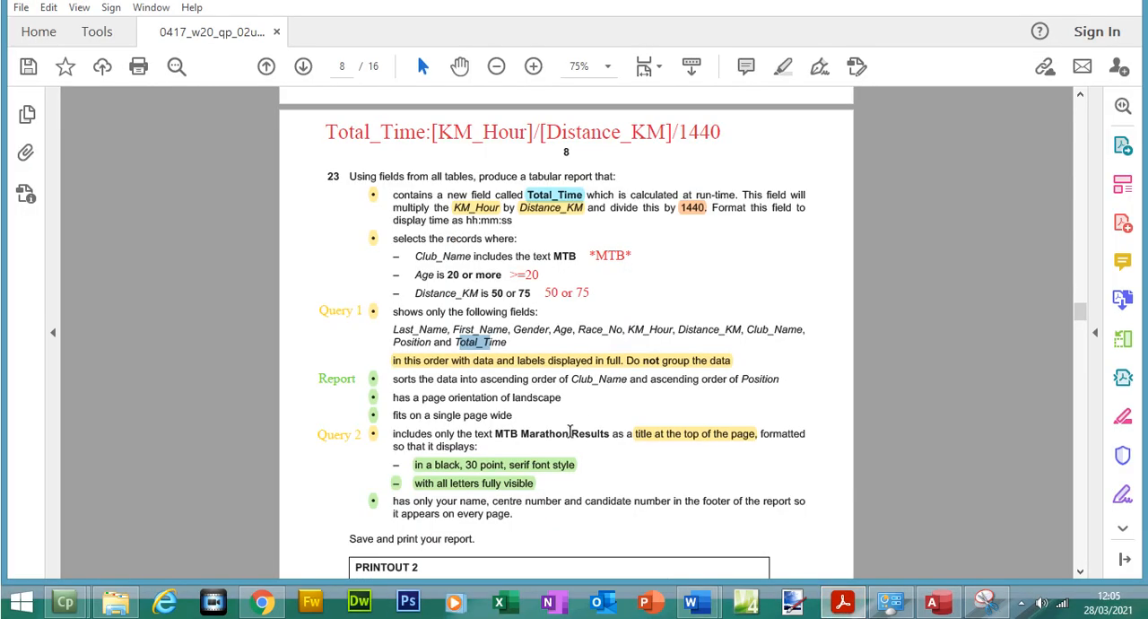
{"action": "left_click_drag", "start_coordinate": [496, 432], "coordinate": [609, 436]}
{"action": "right_click", "coordinate": [585, 436]}
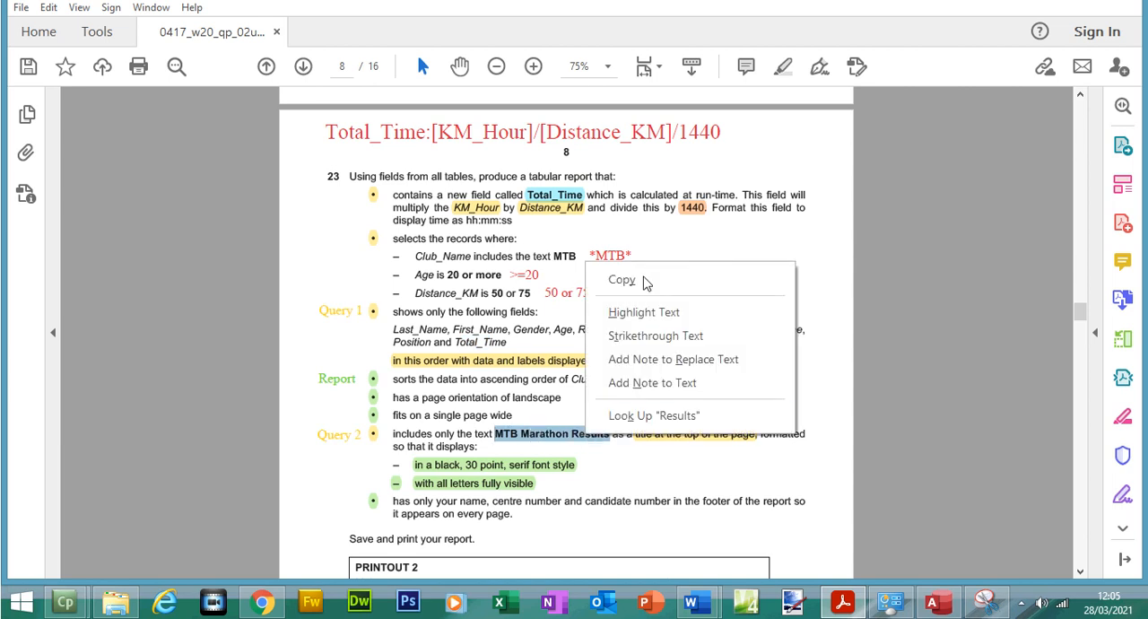
{"action": "left_click", "coordinate": [639, 281]}
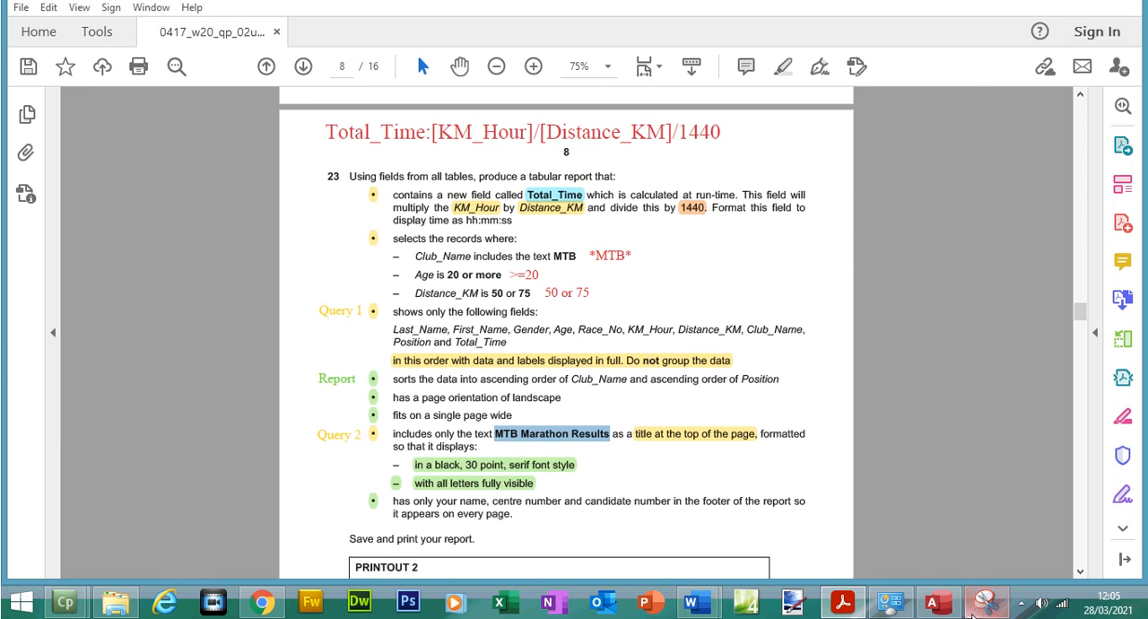
Create the query in Access with the copied title MTB Marathon Results and go to its last record
{"action": "left_click", "coordinate": [931, 602]}
{"action": "key", "text": "ctrl+v"}
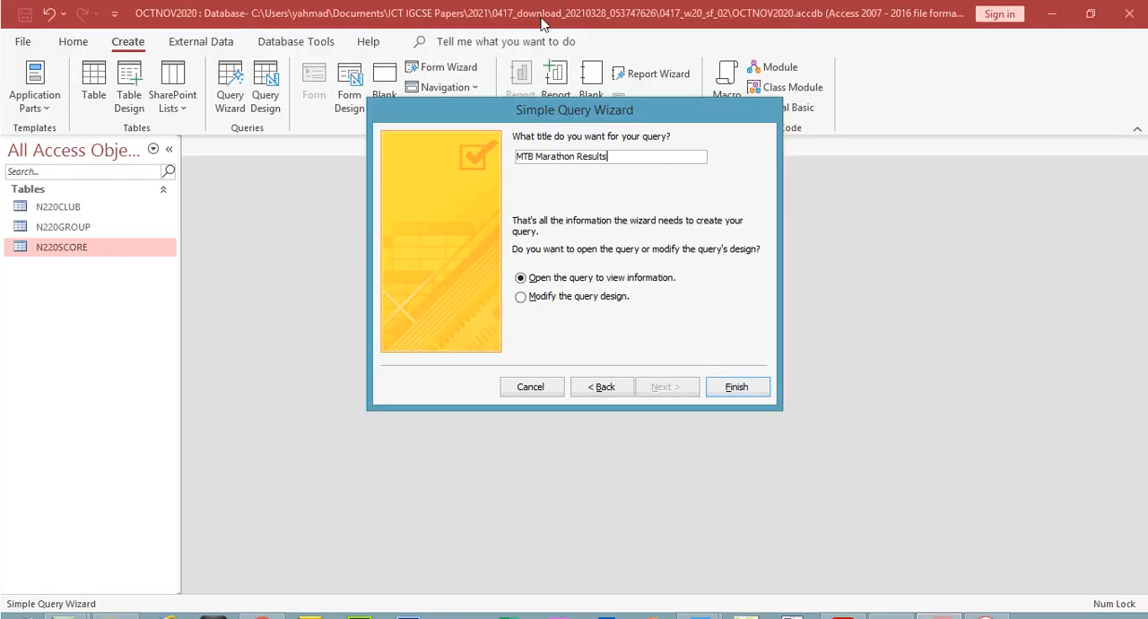
{"action": "left_click", "coordinate": [736, 387]}
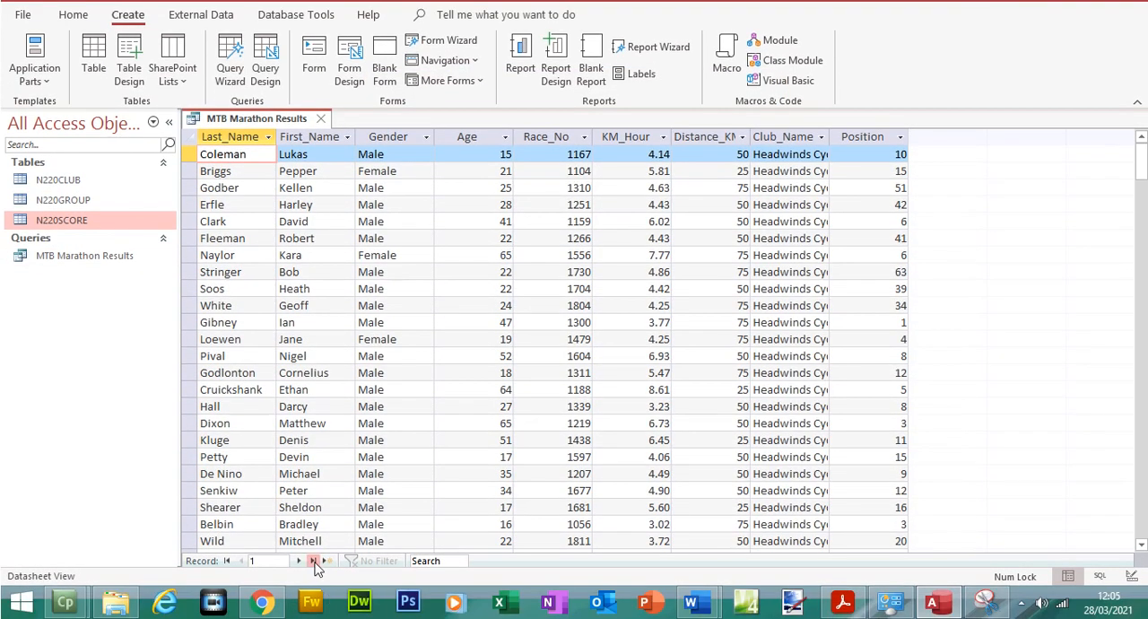
{"action": "left_click", "coordinate": [314, 562]}
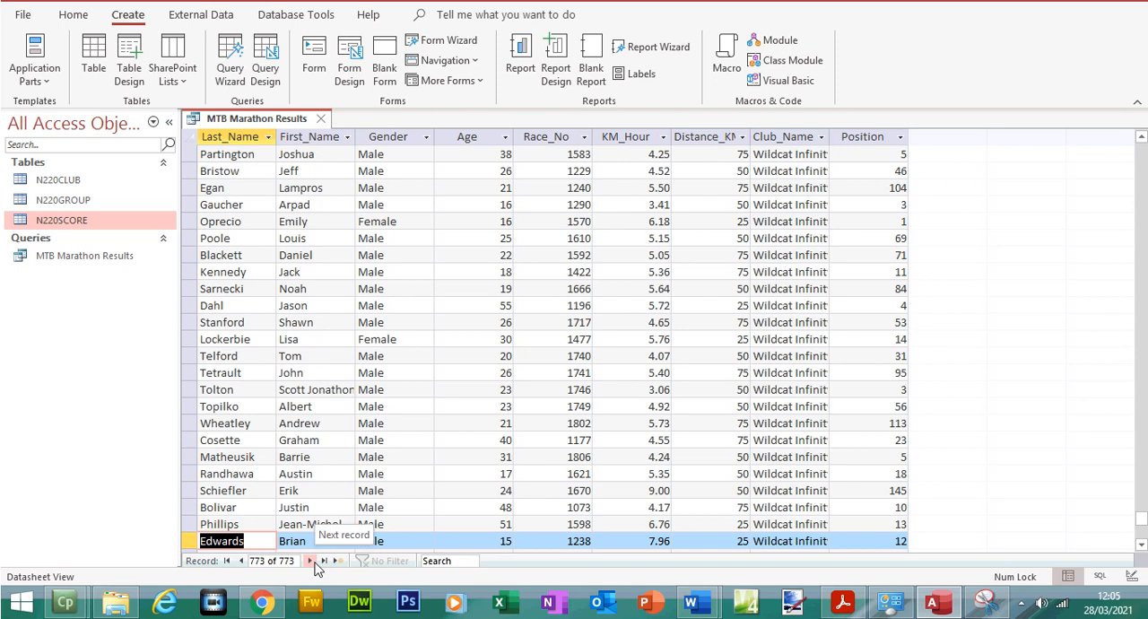
Leave question 23 in Acrobat Reader and find the wildcard search criteria slide on page 28 of the Databases PDF in Chrome
{"action": "left_click", "coordinate": [848, 603]}
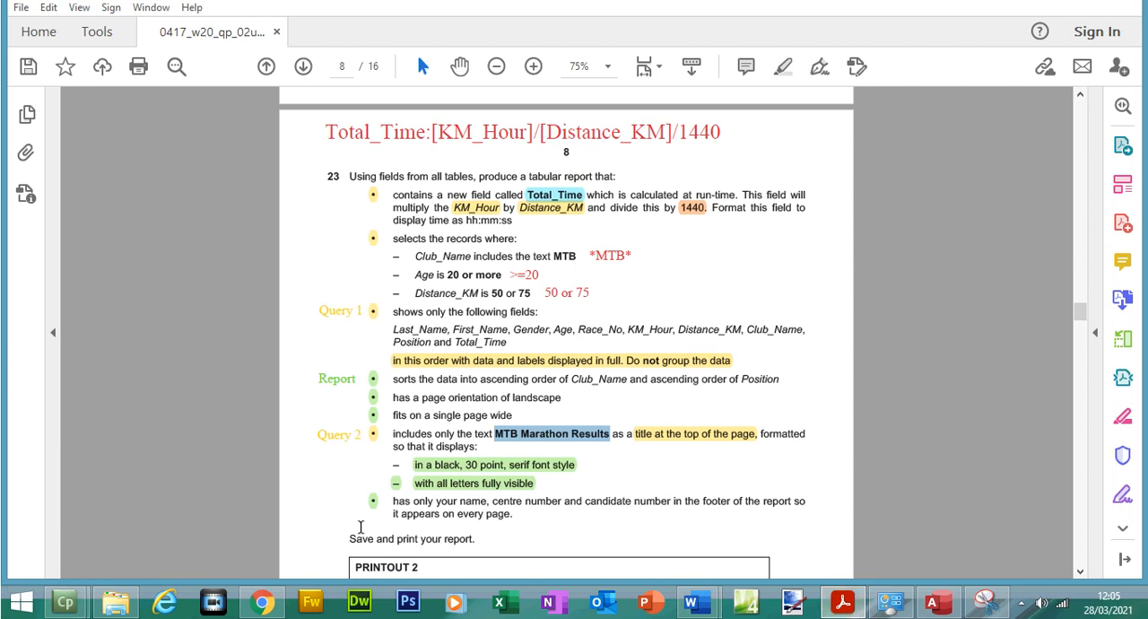
{"action": "left_click", "coordinate": [262, 602]}
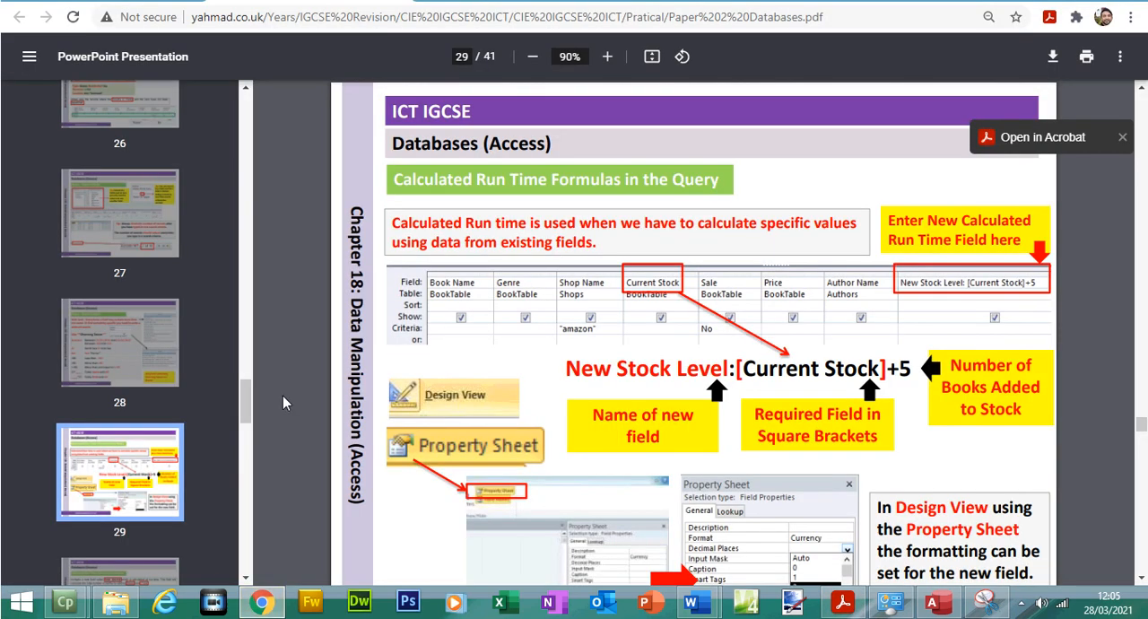
{"action": "left_click", "coordinate": [151, 336]}
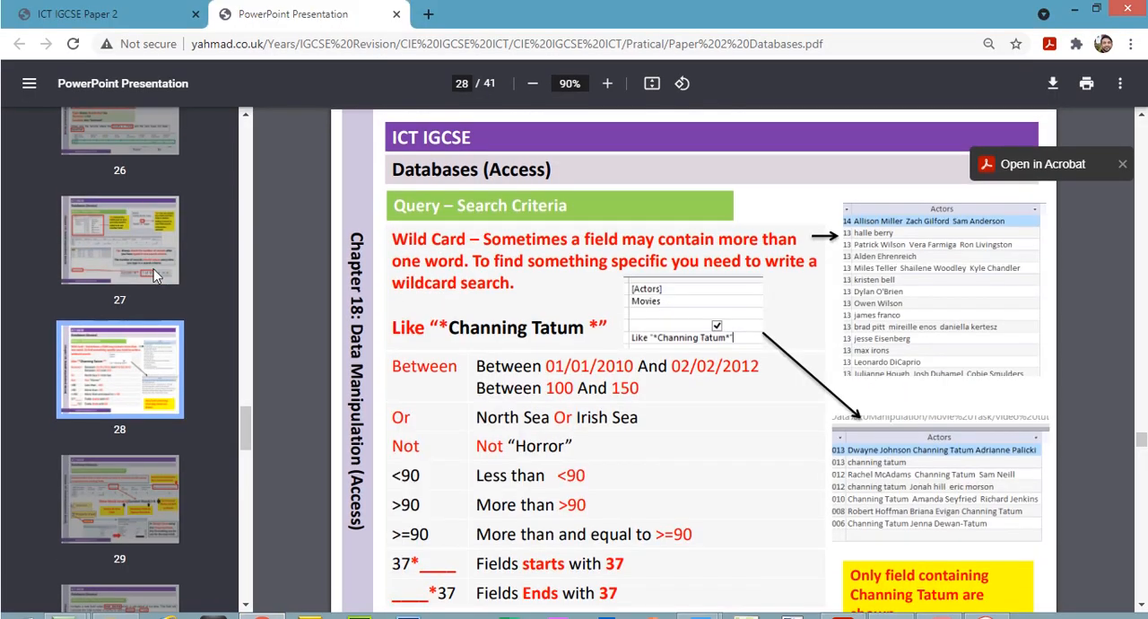
{"action": "left_click", "coordinate": [154, 269]}
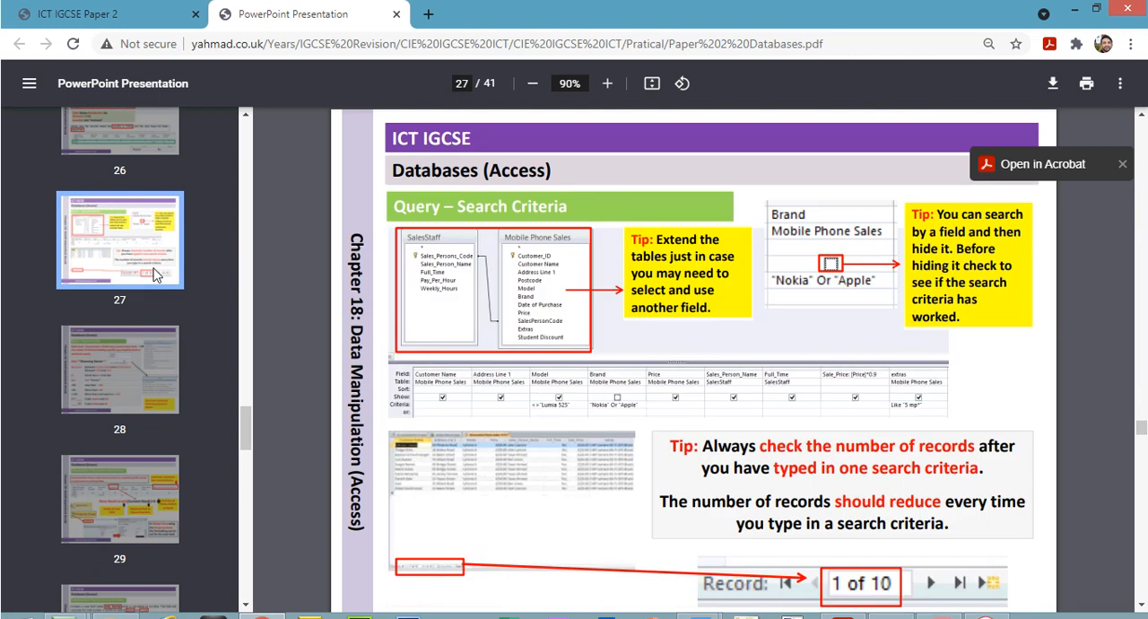
{"action": "left_click", "coordinate": [152, 150]}
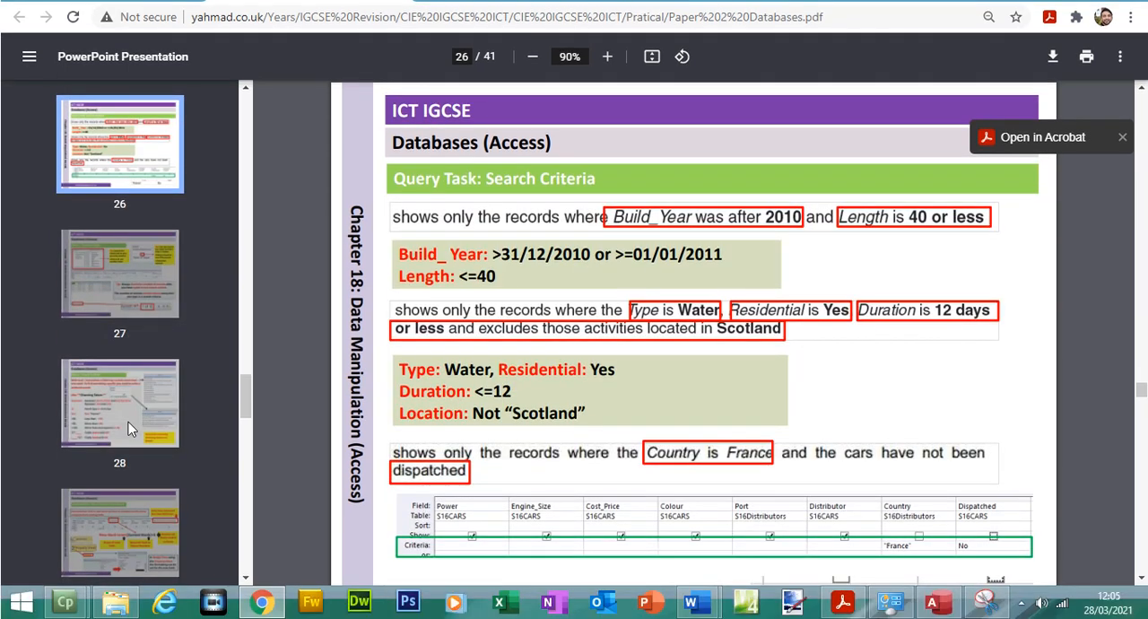
{"action": "left_click", "coordinate": [128, 444]}
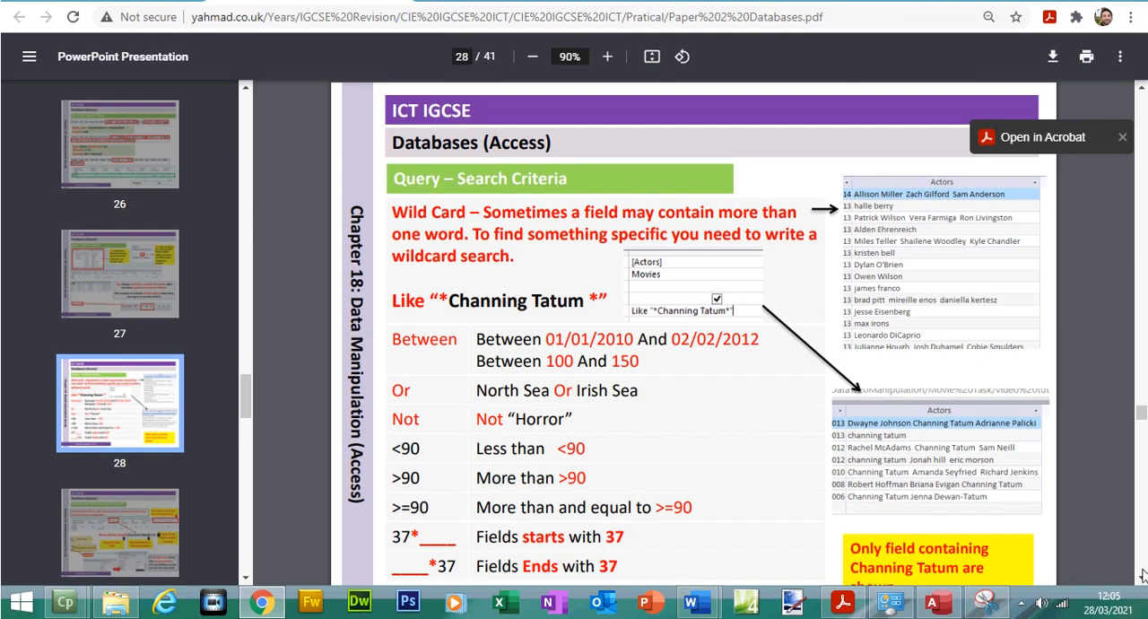
{"action": "left_click", "coordinate": [1142, 579]}
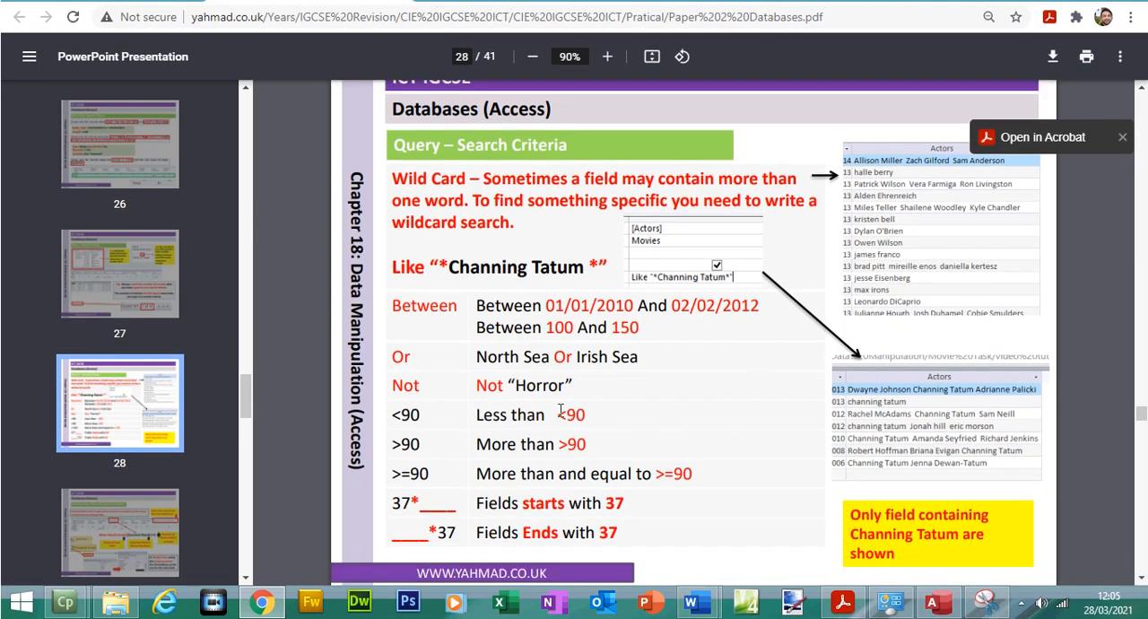
Examine the slide's less than, more than, Or, Not, Between and wildcard criteria examples
{"action": "left_click_drag", "start_coordinate": [549, 414], "coordinate": [574, 437]}
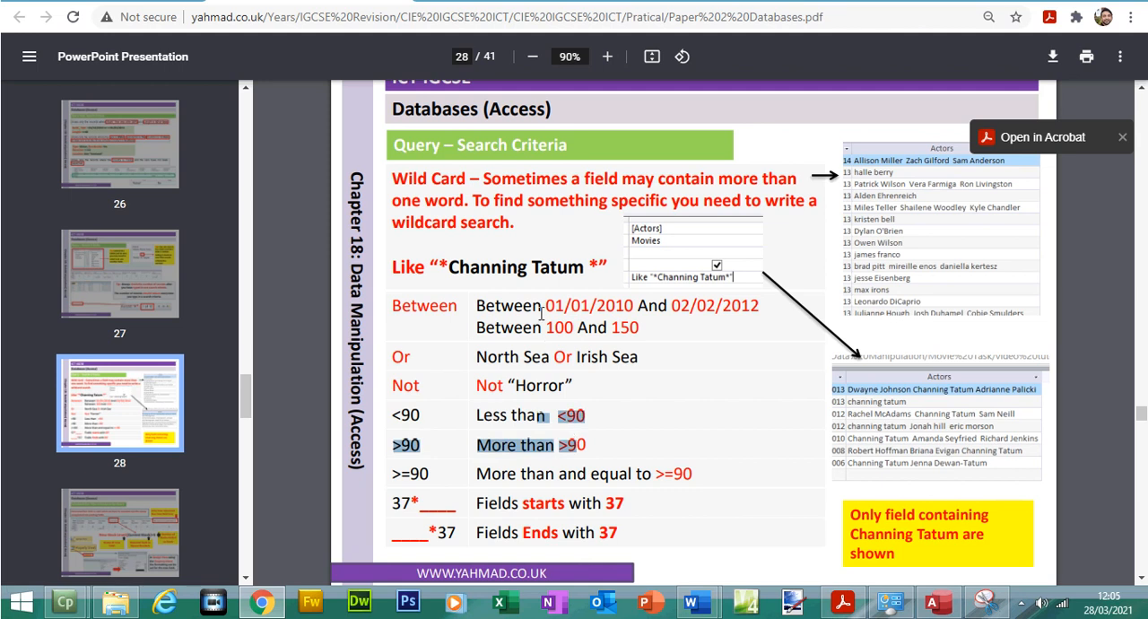
{"action": "left_click", "coordinate": [553, 357]}
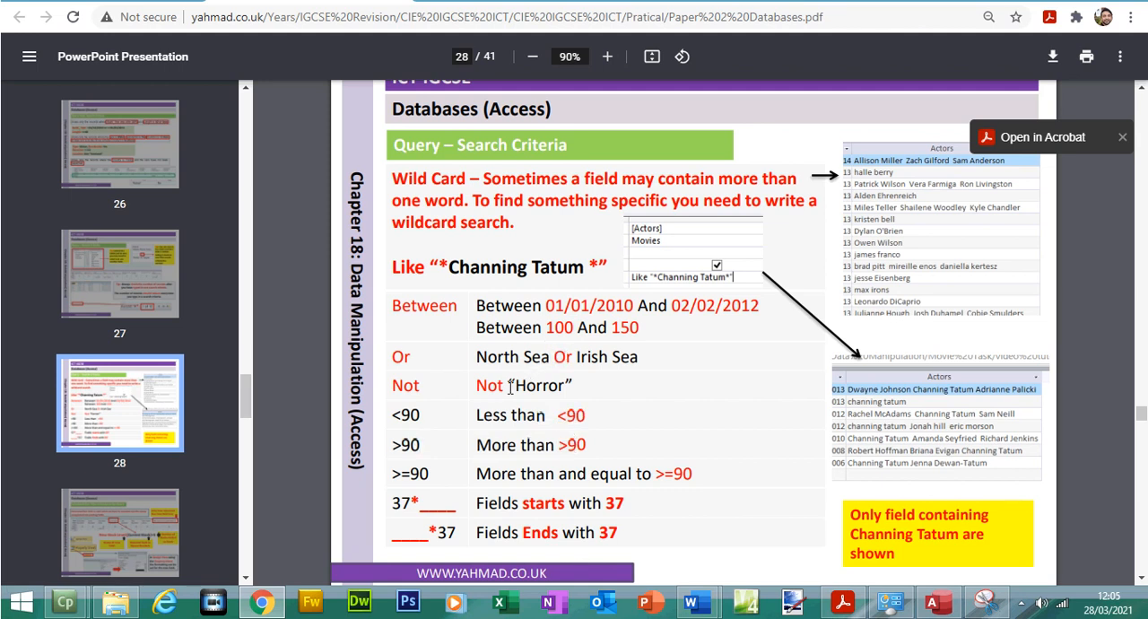
{"action": "left_click_drag", "start_coordinate": [504, 384], "coordinate": [478, 385]}
{"action": "left_click_drag", "start_coordinate": [547, 327], "coordinate": [589, 307]}
{"action": "left_click_drag", "start_coordinate": [476, 307], "coordinate": [543, 309]}
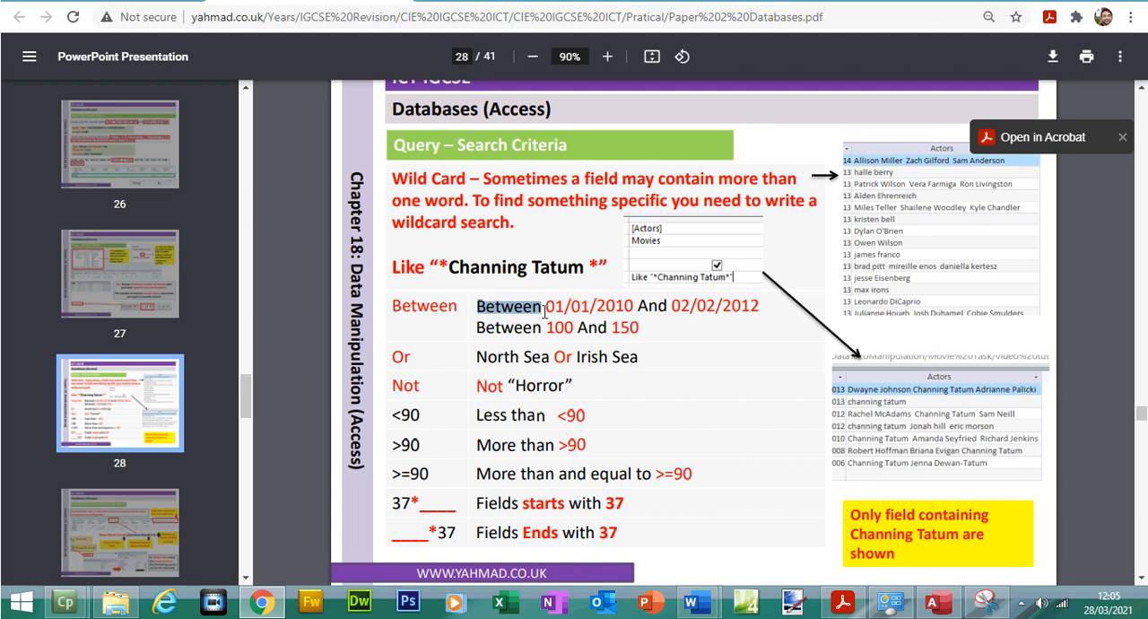
{"action": "left_click", "coordinate": [557, 308]}
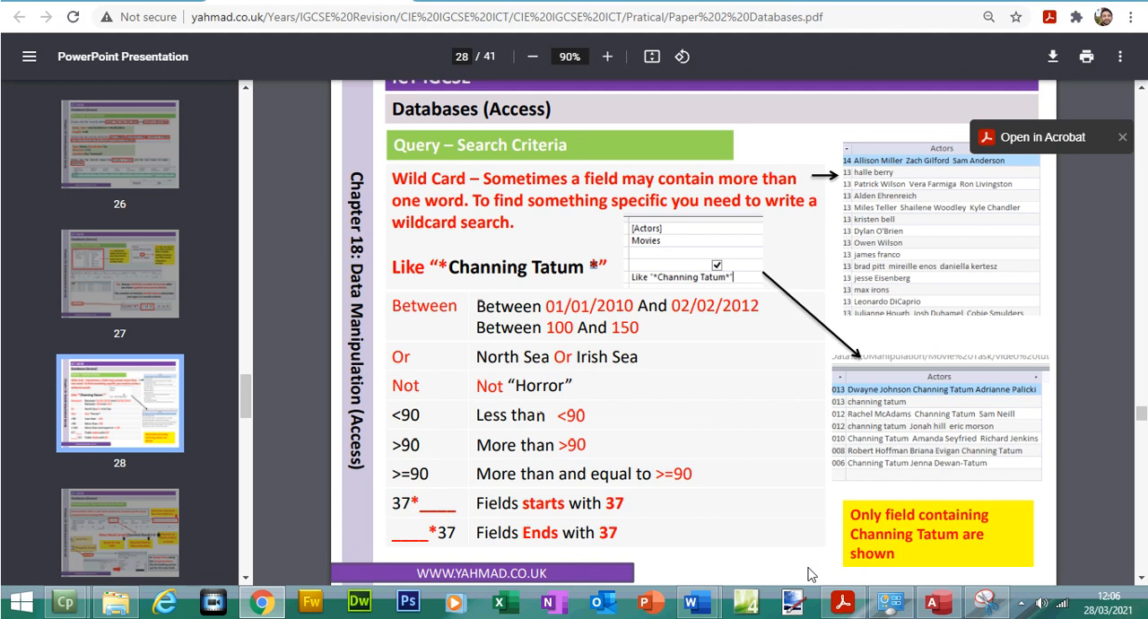
Read question 23's Club_Name selection criterion in Acrobat Reader
{"action": "left_click", "coordinate": [852, 604]}
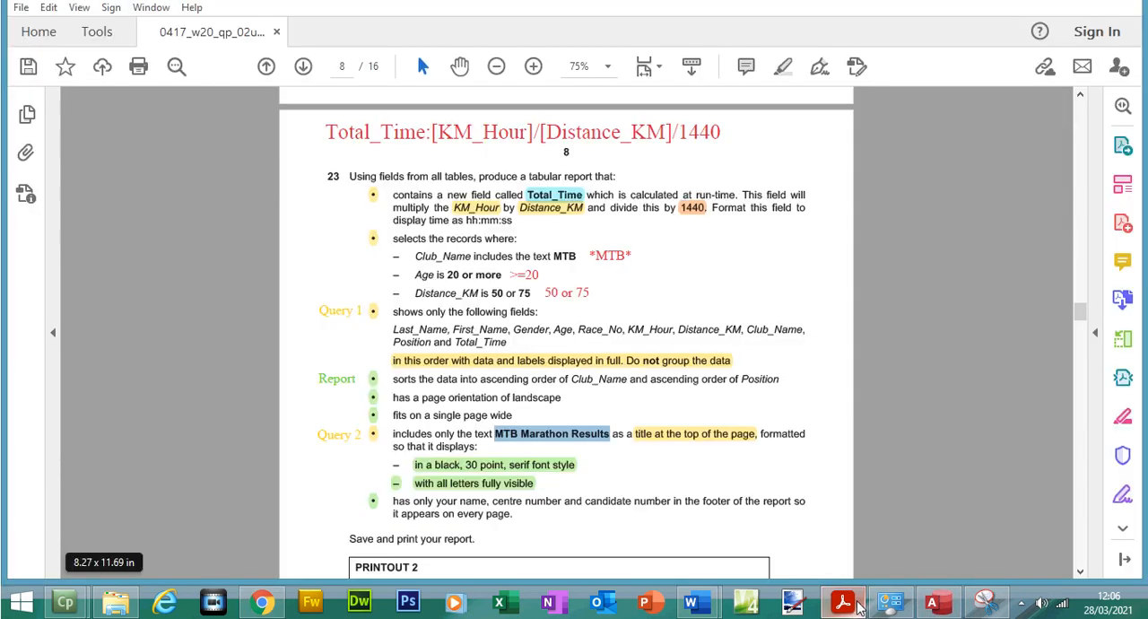
{"action": "left_click", "coordinate": [654, 268]}
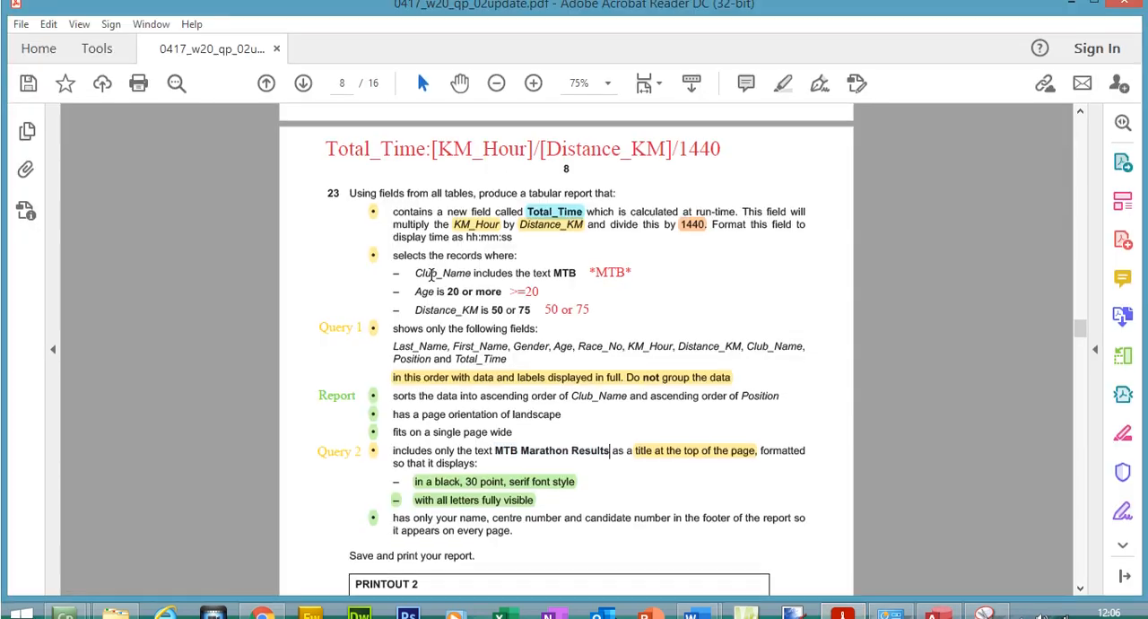
{"action": "left_click_drag", "start_coordinate": [415, 256], "coordinate": [575, 286]}
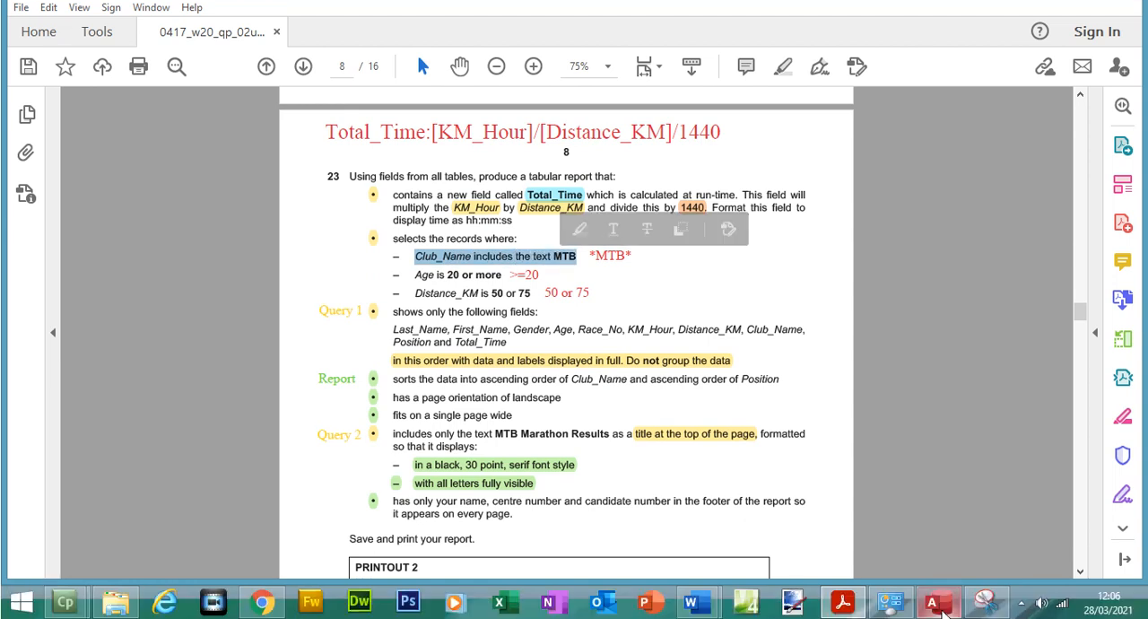
Widen the Club_Name column in the Access query and examine where MTB occurs within the club names
{"action": "left_click", "coordinate": [933, 602]}
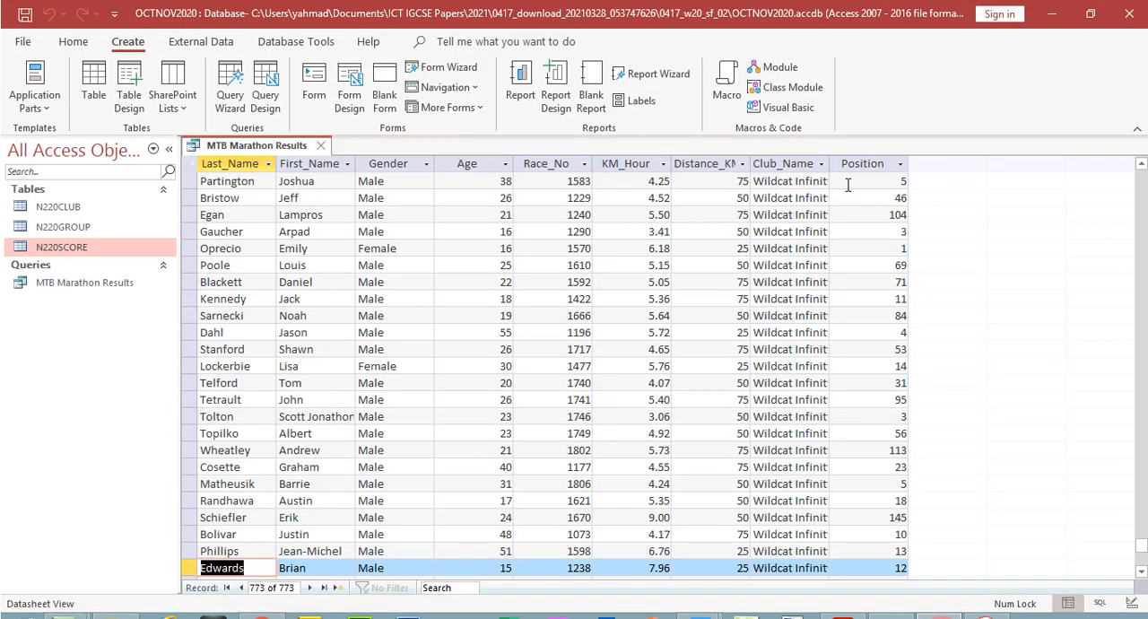
{"action": "double_click", "coordinate": [831, 163]}
{"action": "left_click", "coordinate": [831, 163]}
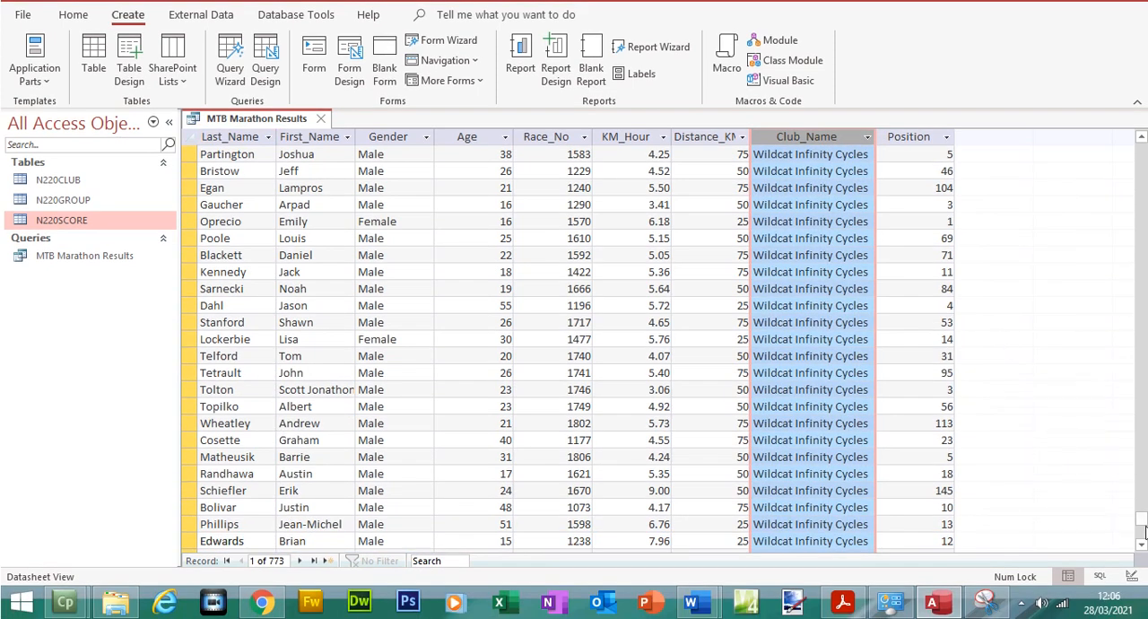
{"action": "left_click_drag", "start_coordinate": [1142, 531], "coordinate": [1135, 229]}
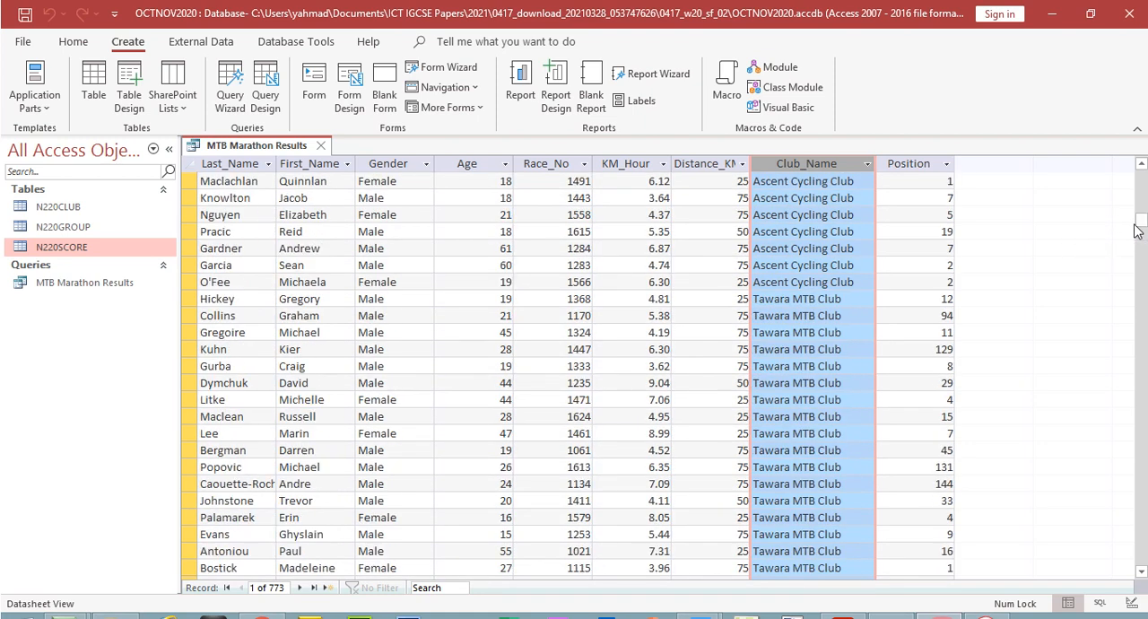
{"action": "left_click", "coordinate": [820, 301]}
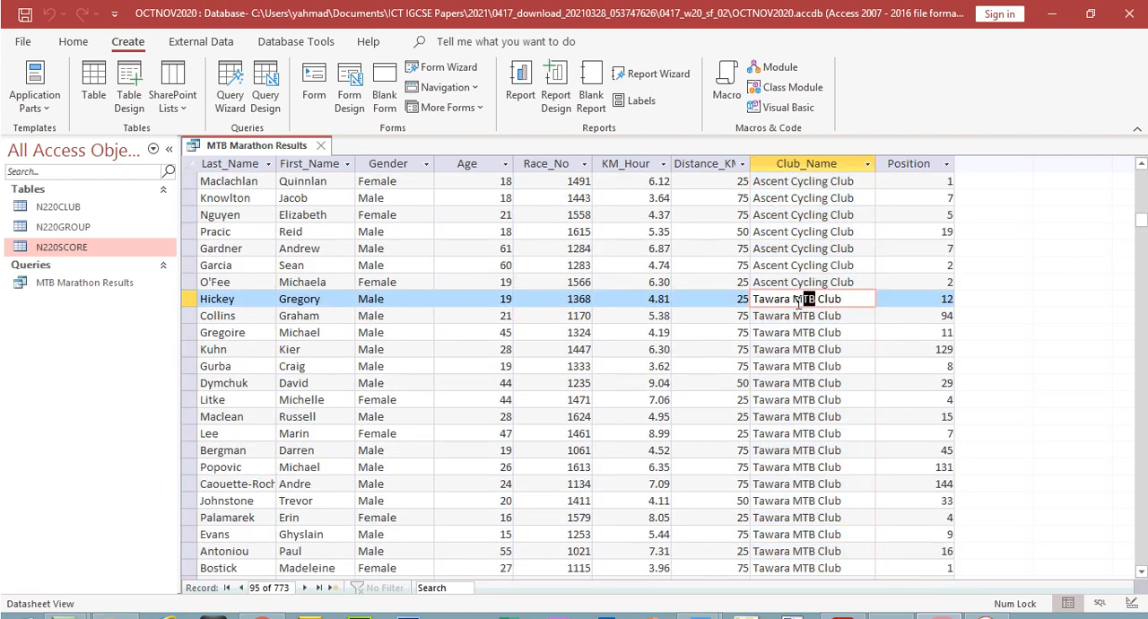
{"action": "left_click_drag", "start_coordinate": [1139, 224], "coordinate": [1135, 295]}
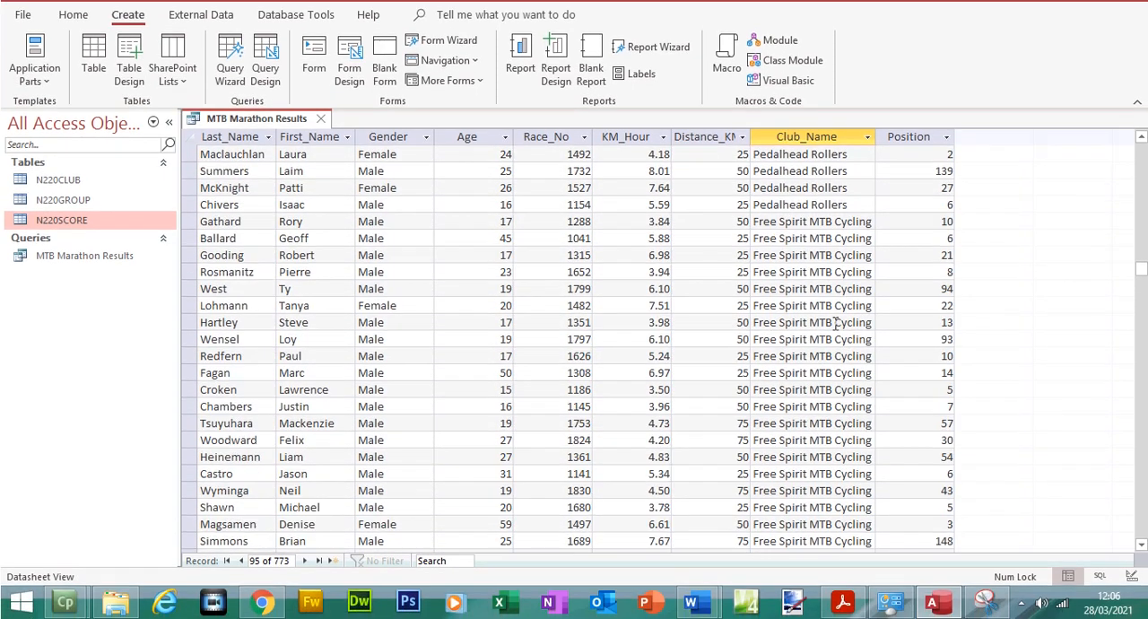
{"action": "double_click", "coordinate": [820, 345]}
{"action": "left_click_drag", "start_coordinate": [1139, 274], "coordinate": [1139, 386]}
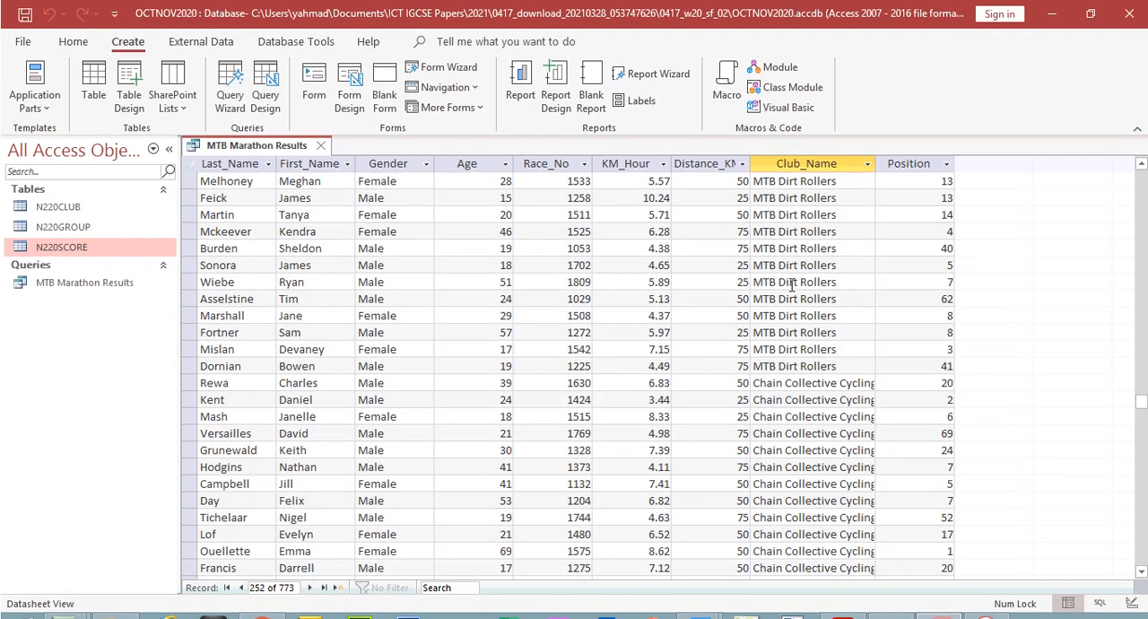
Try running the MTB Marathon Results query with the criterion mtb on Club_Name
{"action": "left_click", "coordinate": [71, 40]}
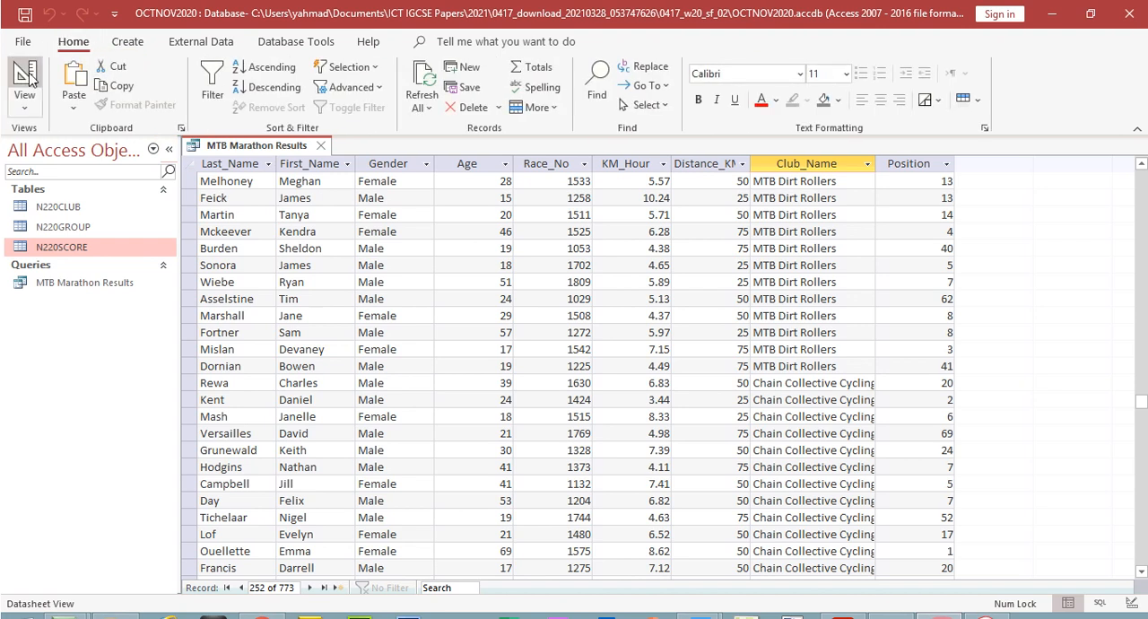
{"action": "left_click", "coordinate": [25, 74]}
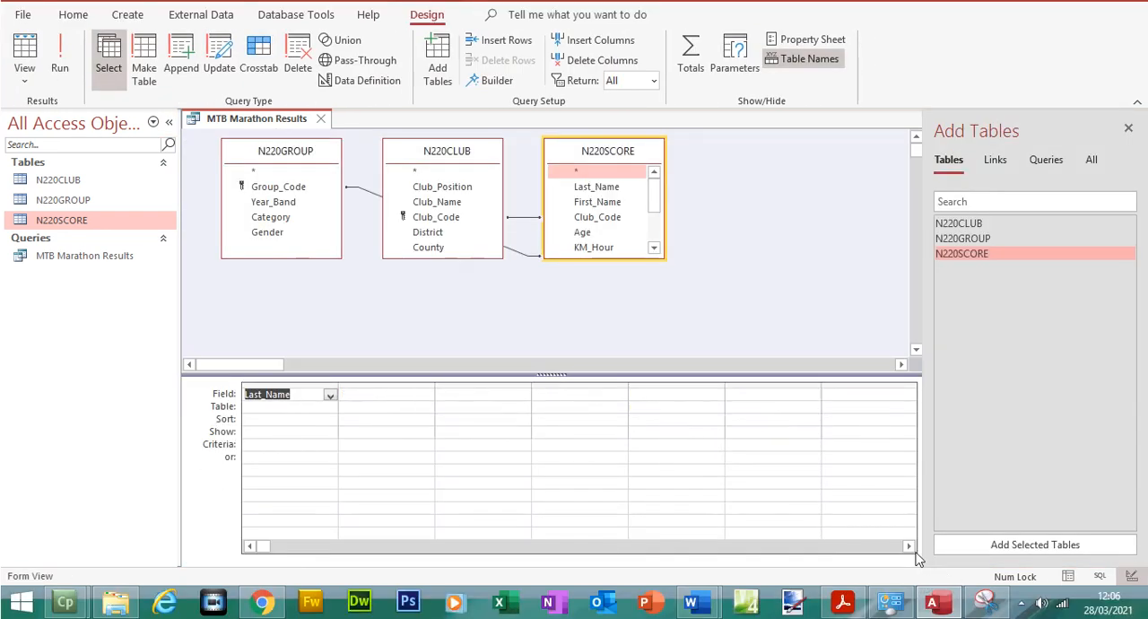
{"action": "left_click", "coordinate": [909, 545]}
{"action": "left_click", "coordinate": [909, 546]}
{"action": "left_click", "coordinate": [909, 545]}
{"action": "left_click", "coordinate": [657, 446]}
{"action": "type", "text": "mtb"}
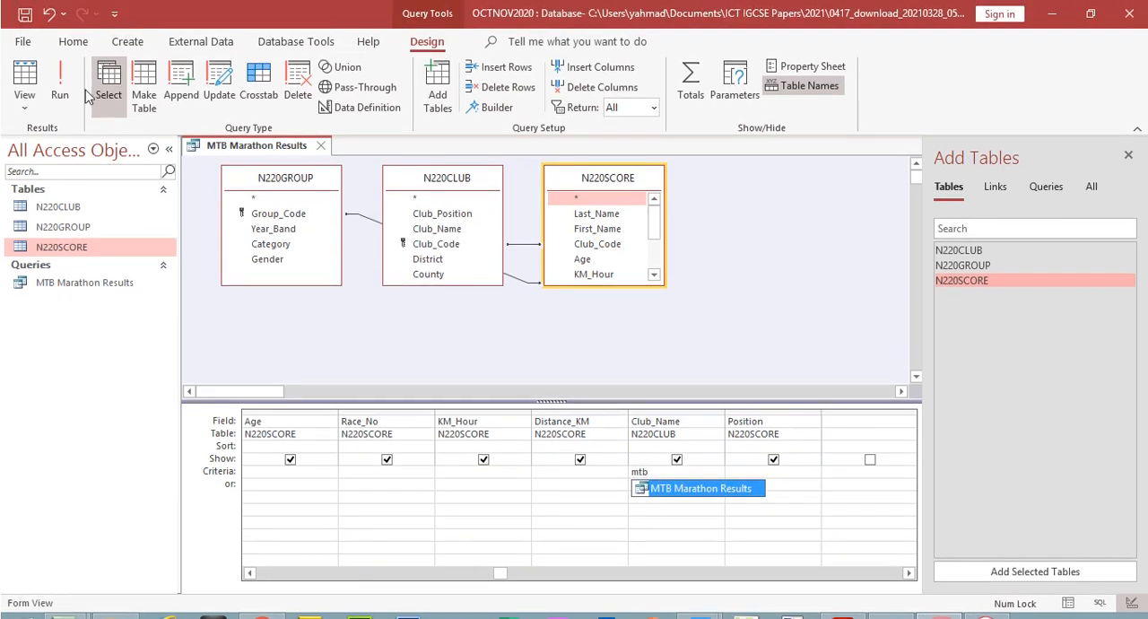
{"action": "left_click", "coordinate": [61, 63]}
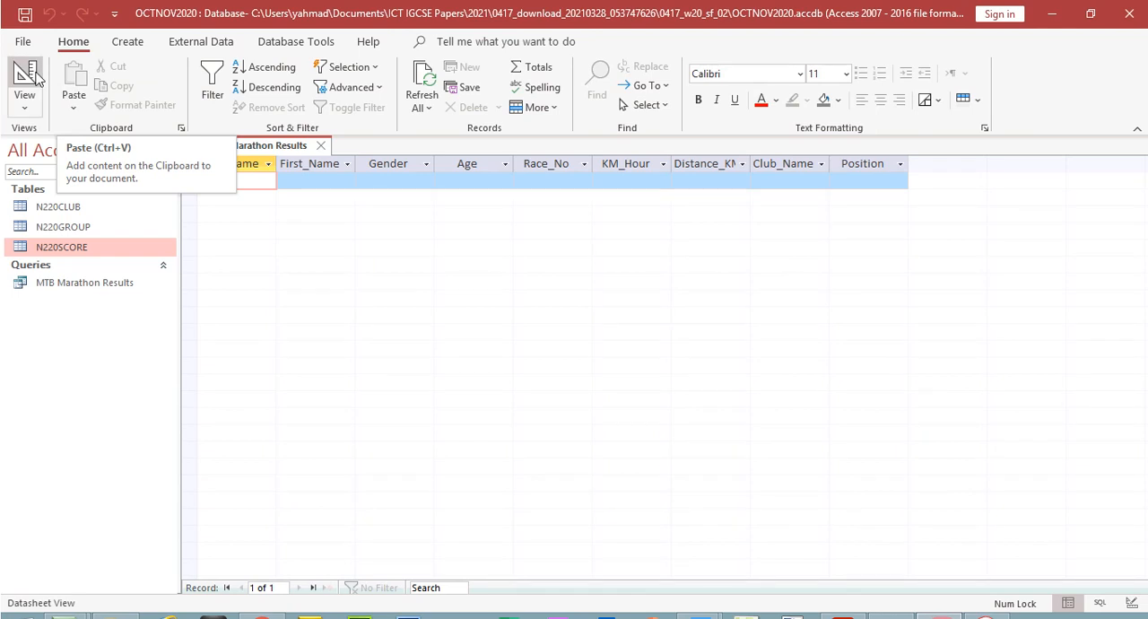
Set the Club_Name criterion to *mtb* in the query design and run the query to check the club names in full
{"action": "left_click", "coordinate": [24, 85]}
{"action": "left_click", "coordinate": [662, 472]}
{"action": "key", "text": "BackSpace"}
{"action": "key", "text": "BackSpace"}
{"action": "key", "text": "BackSpace"}
{"action": "key", "text": "BackSpace"}
{"action": "key", "text": "BackSpace"}
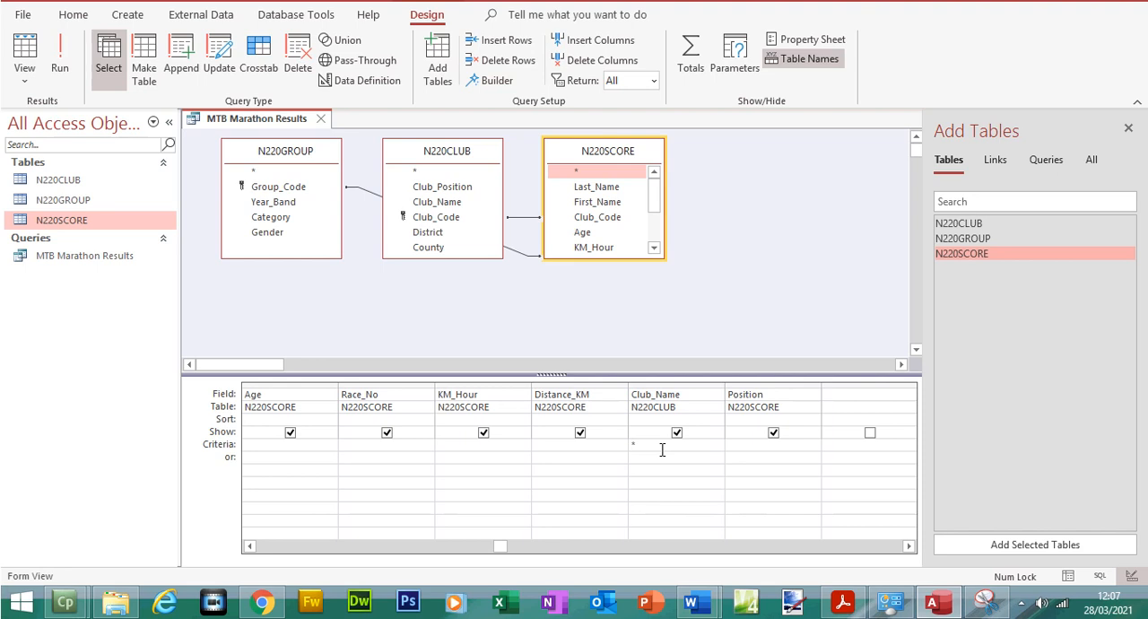
{"action": "type", "text": "mt"}
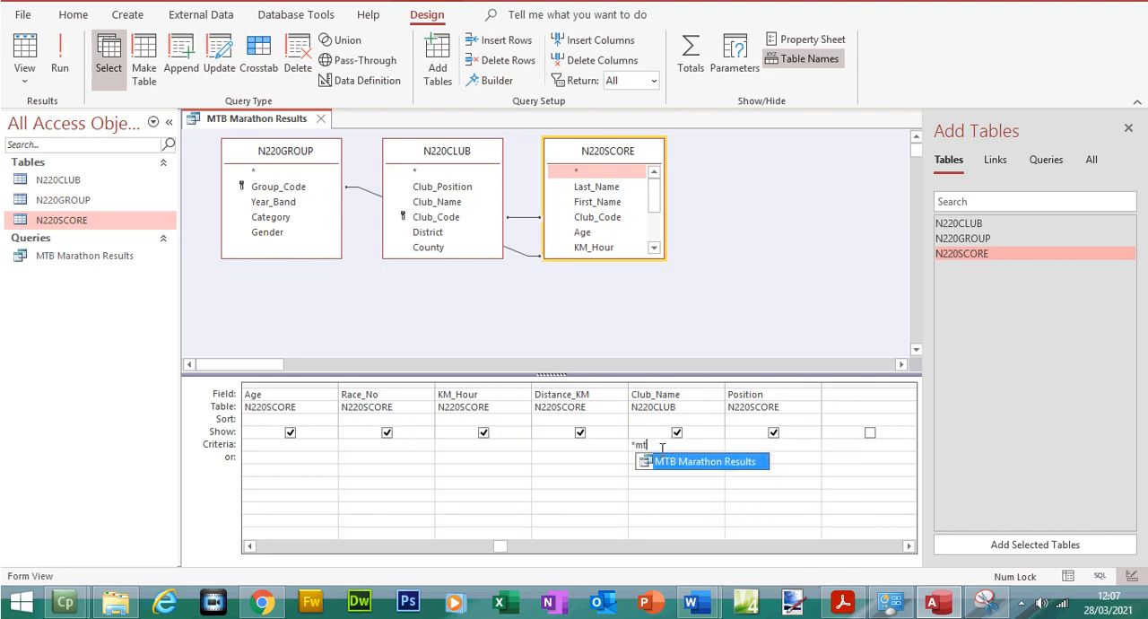
{"action": "type", "text": "b*"}
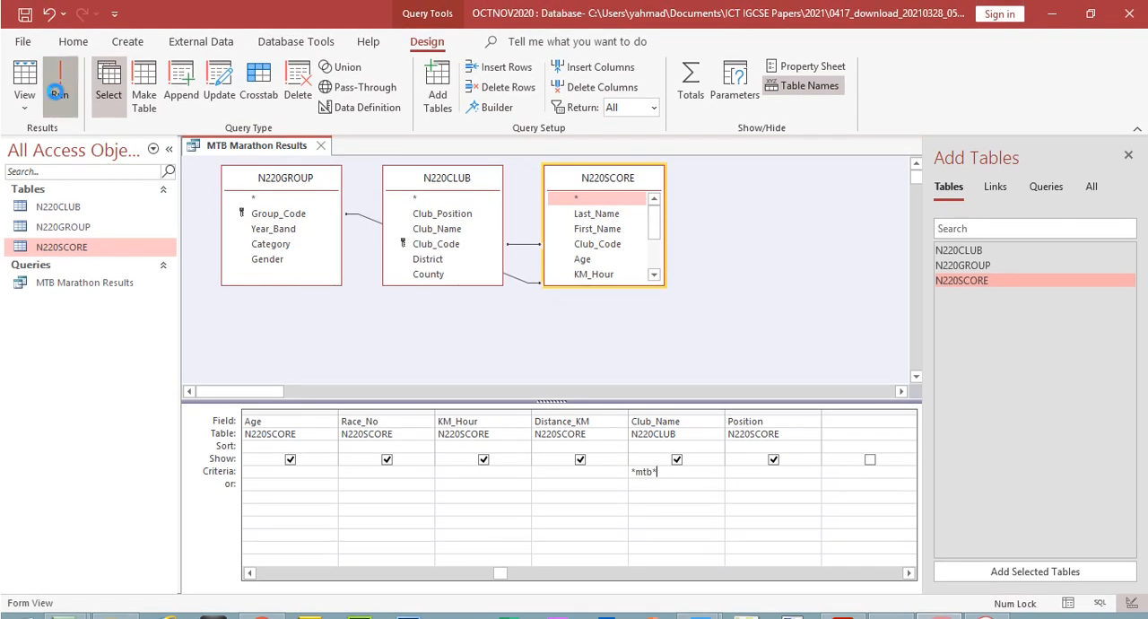
{"action": "left_click", "coordinate": [59, 67]}
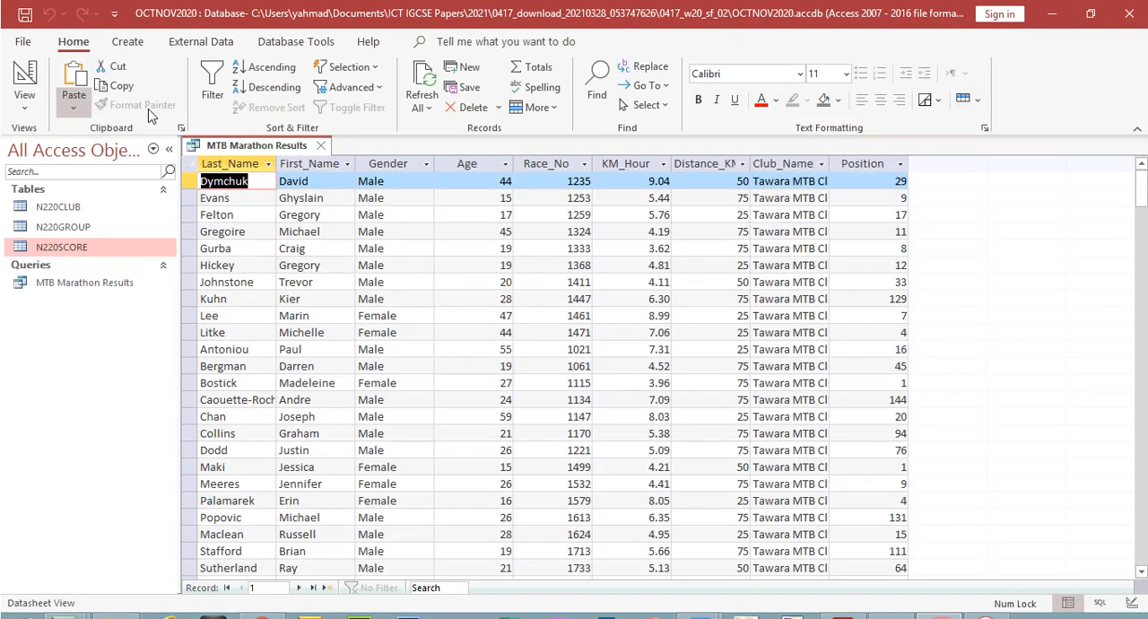
{"action": "double_click", "coordinate": [828, 162]}
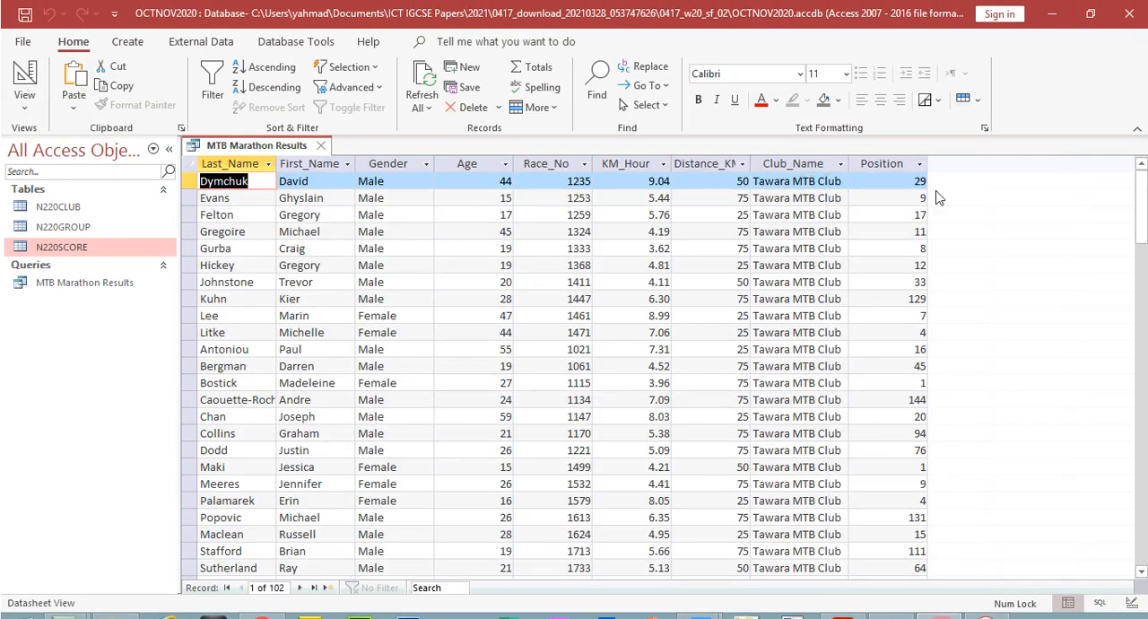
{"action": "left_click_drag", "start_coordinate": [1140, 202], "coordinate": [1141, 421]}
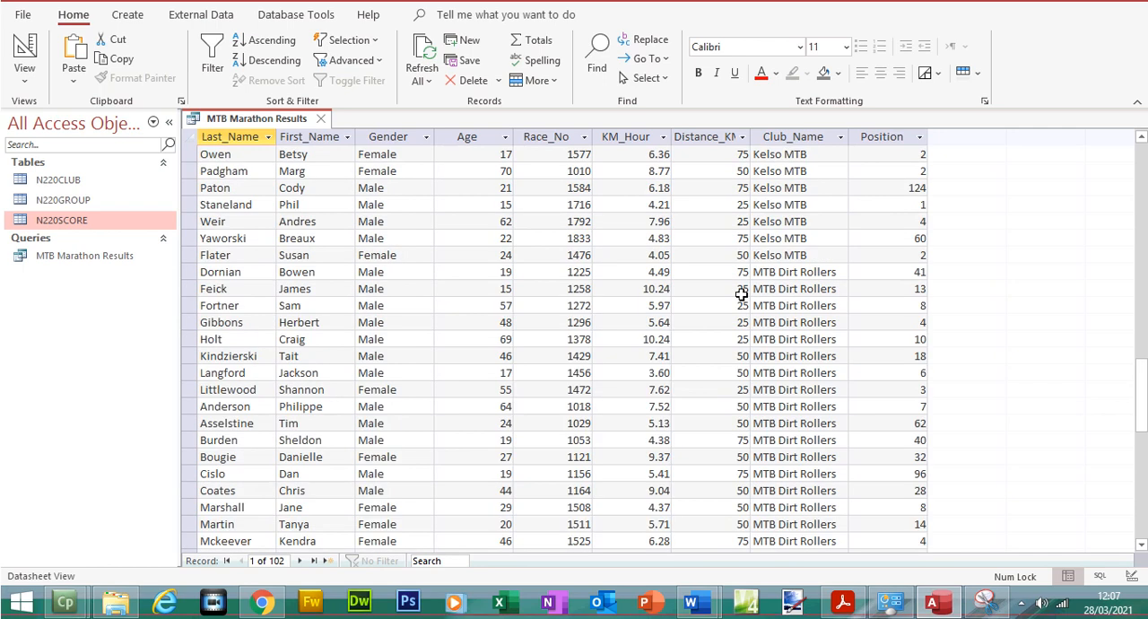
Check question 23 in Acrobat Reader, add the criterion >=20 to Age in the Access query and run it to review the ages
{"action": "left_click", "coordinate": [842, 601]}
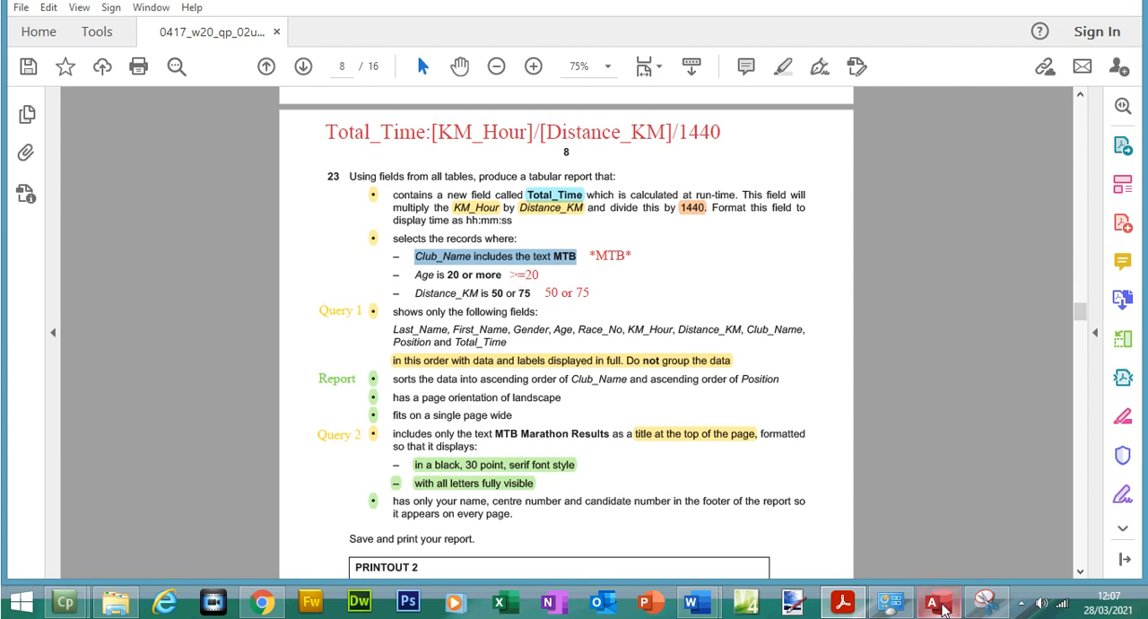
{"action": "left_click", "coordinate": [932, 601]}
{"action": "left_click", "coordinate": [12, 72]}
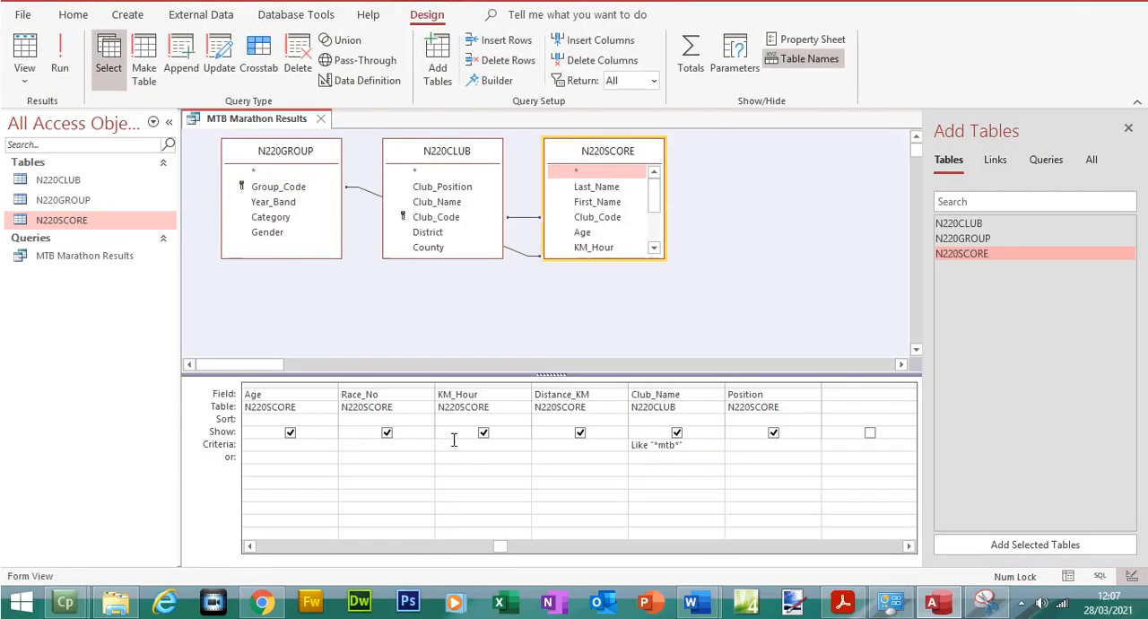
{"action": "left_click", "coordinate": [250, 546]}
{"action": "left_click", "coordinate": [251, 546]}
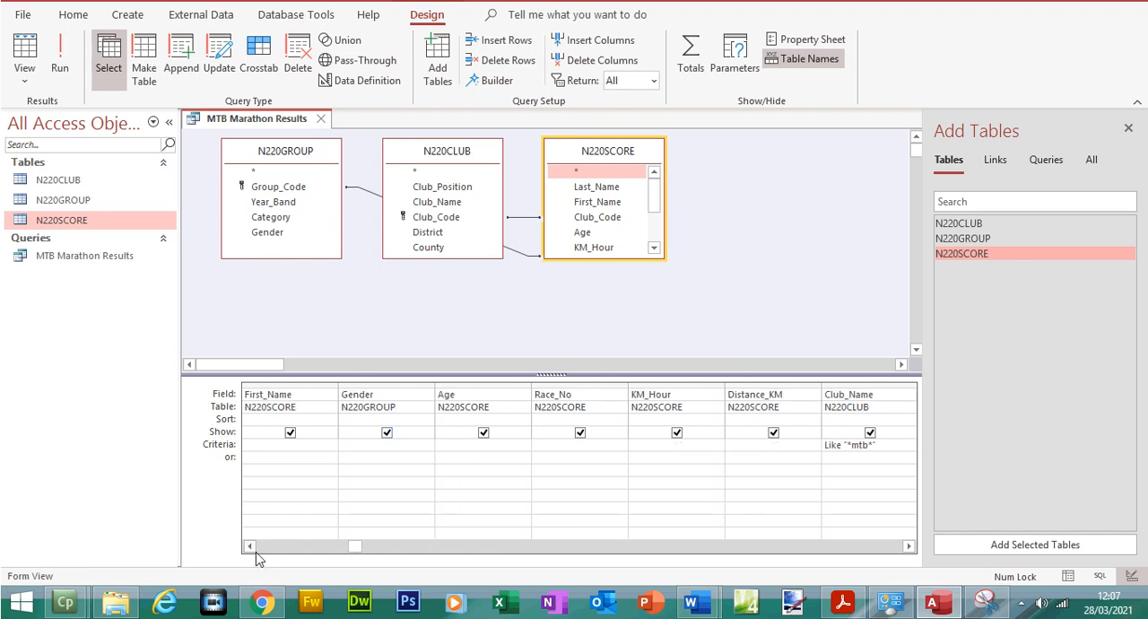
{"action": "left_click", "coordinate": [475, 443]}
{"action": "type", "text": ">=20"}
{"action": "left_click", "coordinate": [59, 59]}
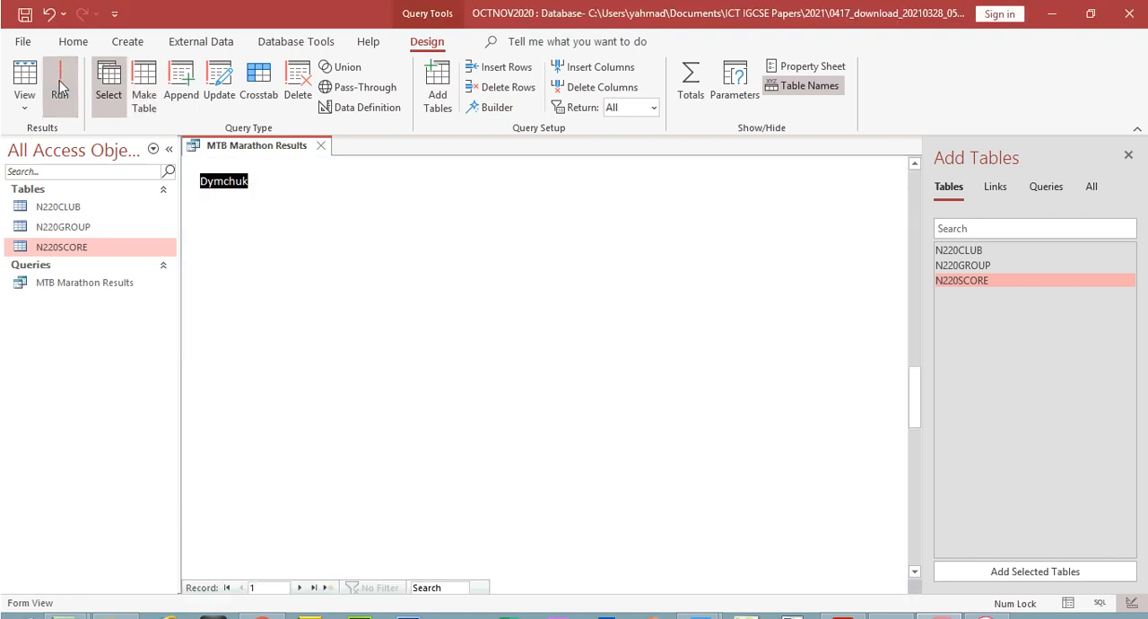
{"action": "left_click", "coordinate": [474, 164]}
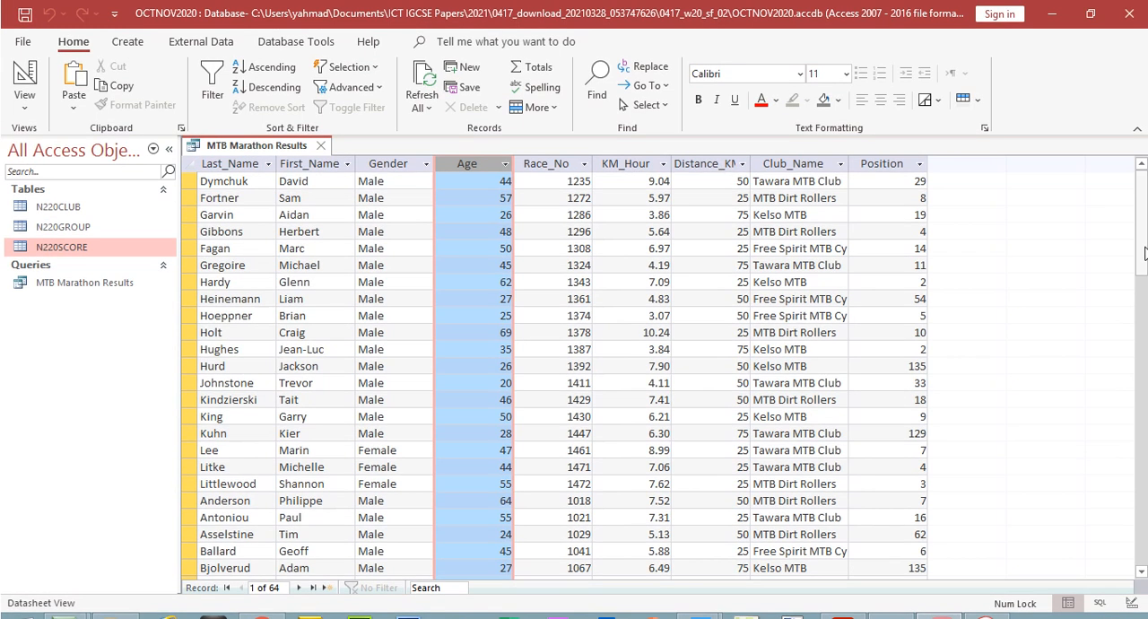
{"action": "left_click_drag", "start_coordinate": [1143, 242], "coordinate": [1144, 460]}
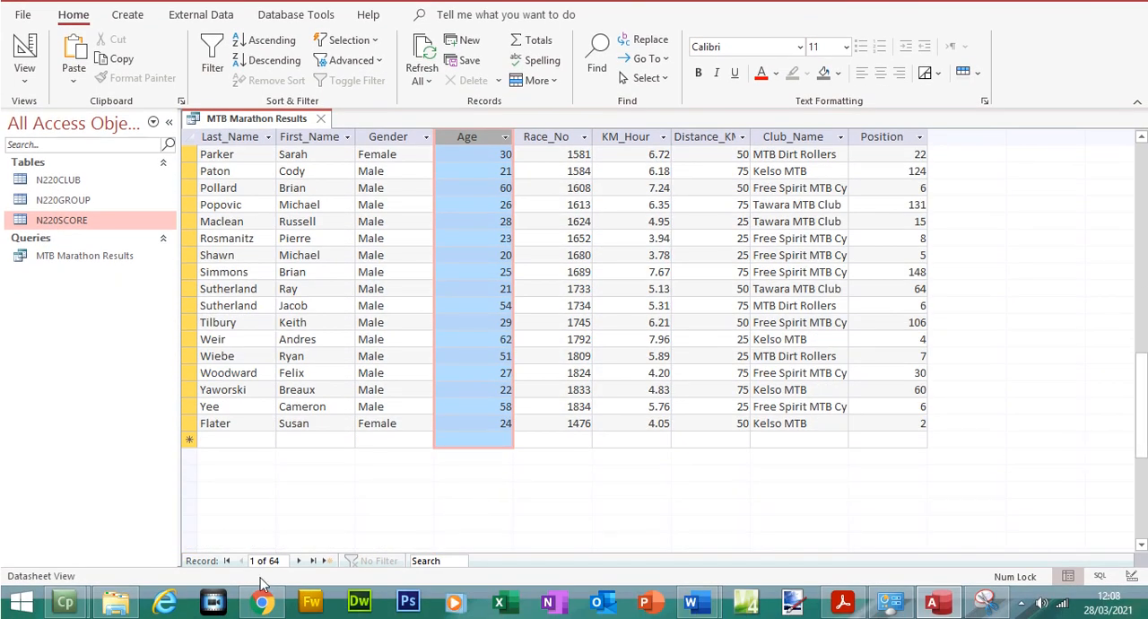
Check question 23 in Acrobat Reader, add the criterion 50 or 75 to Distance_KM in the Access query and run it to review the distances
{"action": "left_click", "coordinate": [843, 601]}
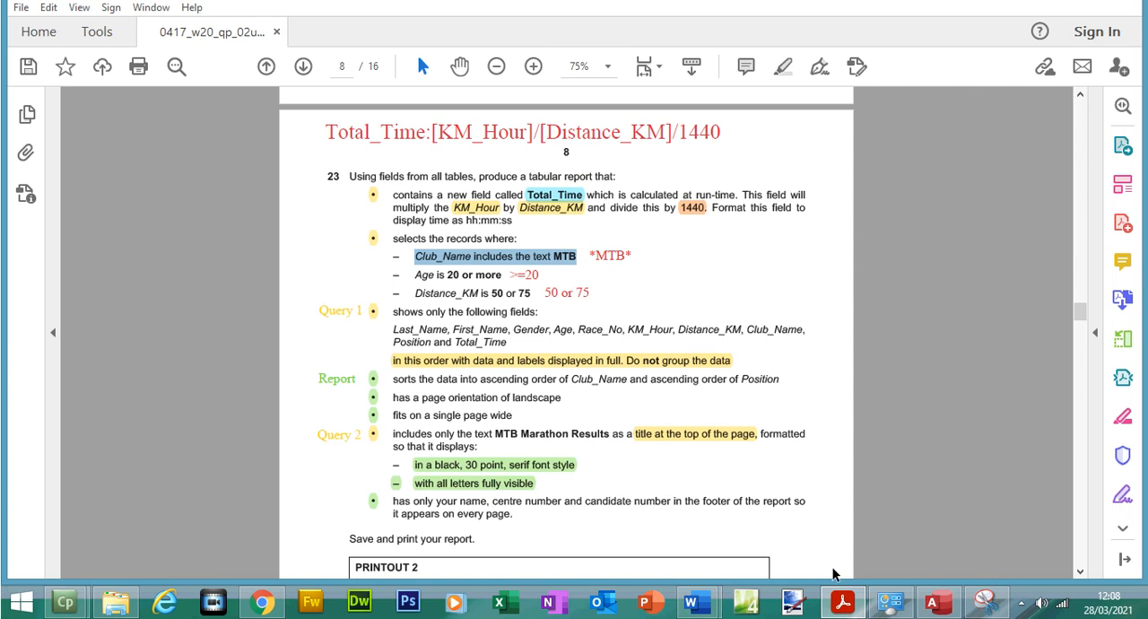
{"action": "left_click", "coordinate": [932, 601]}
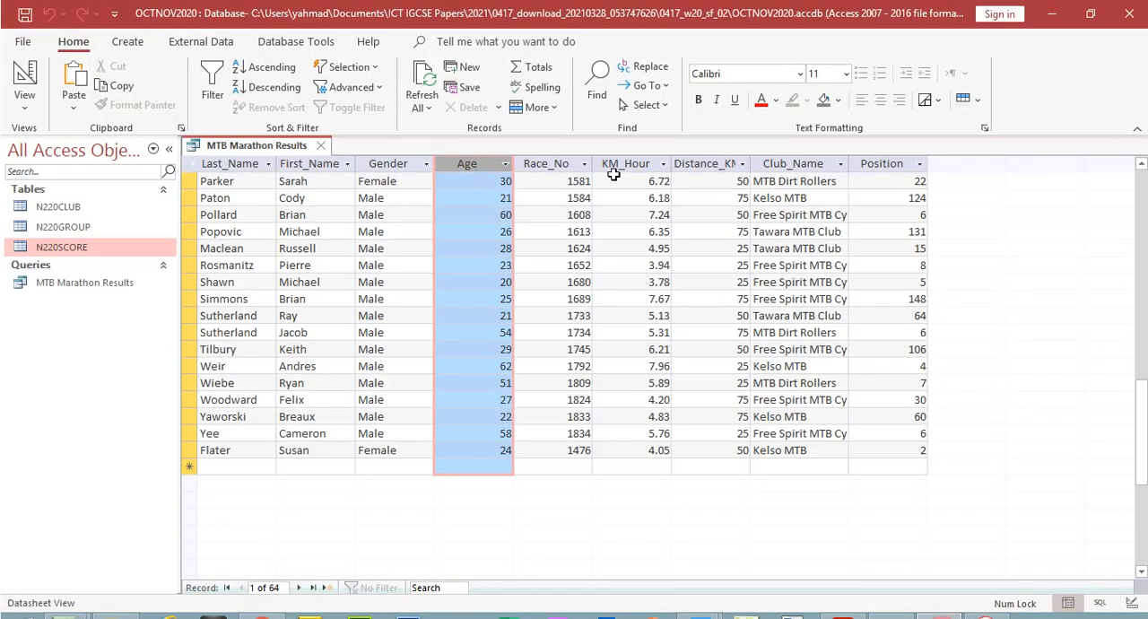
{"action": "left_click", "coordinate": [705, 164]}
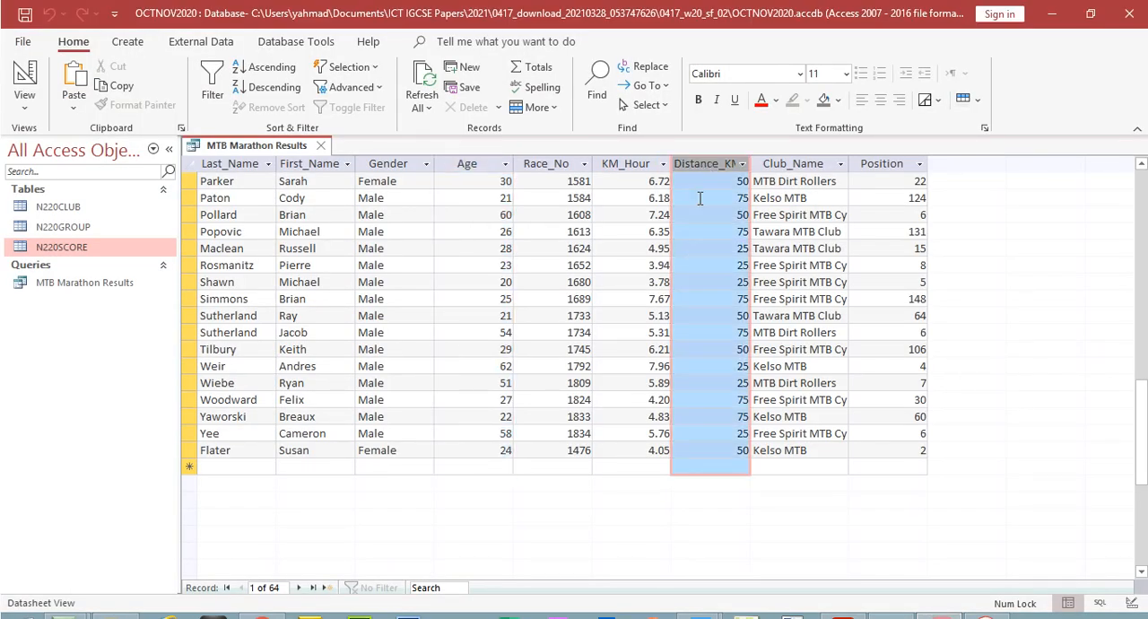
{"action": "left_click", "coordinate": [9, 76]}
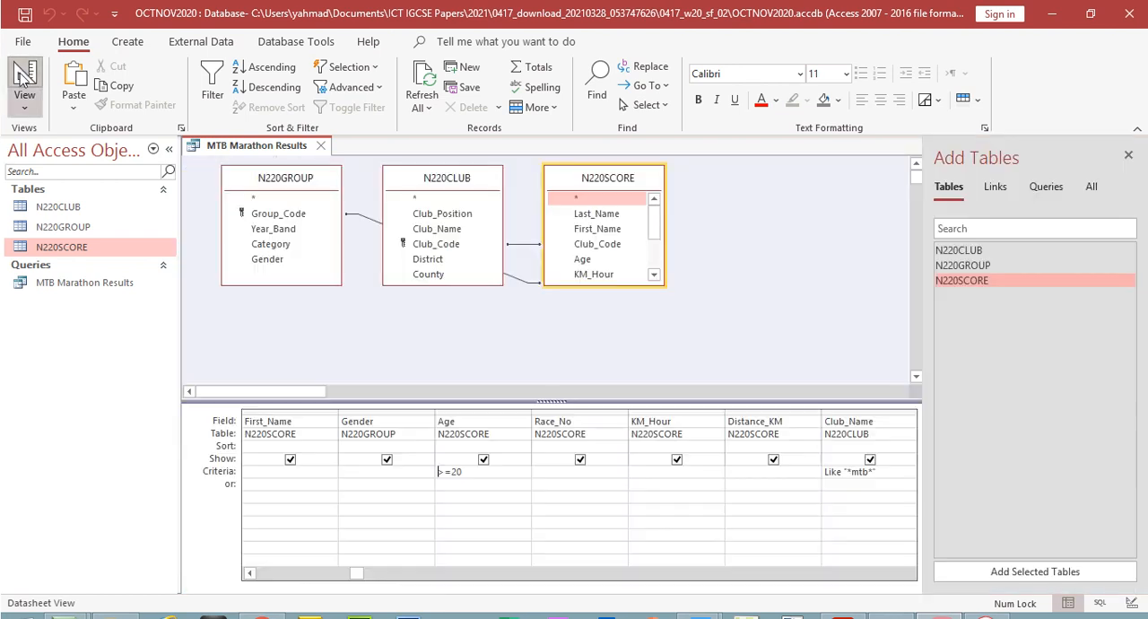
{"action": "left_click", "coordinate": [775, 472]}
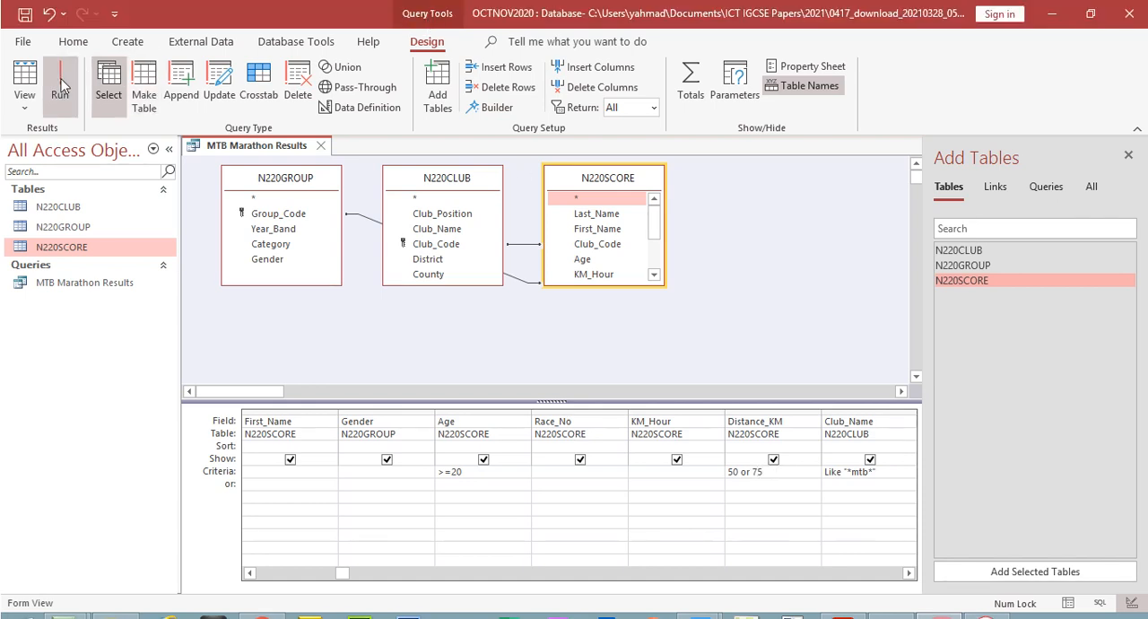
{"action": "left_click", "coordinate": [61, 56]}
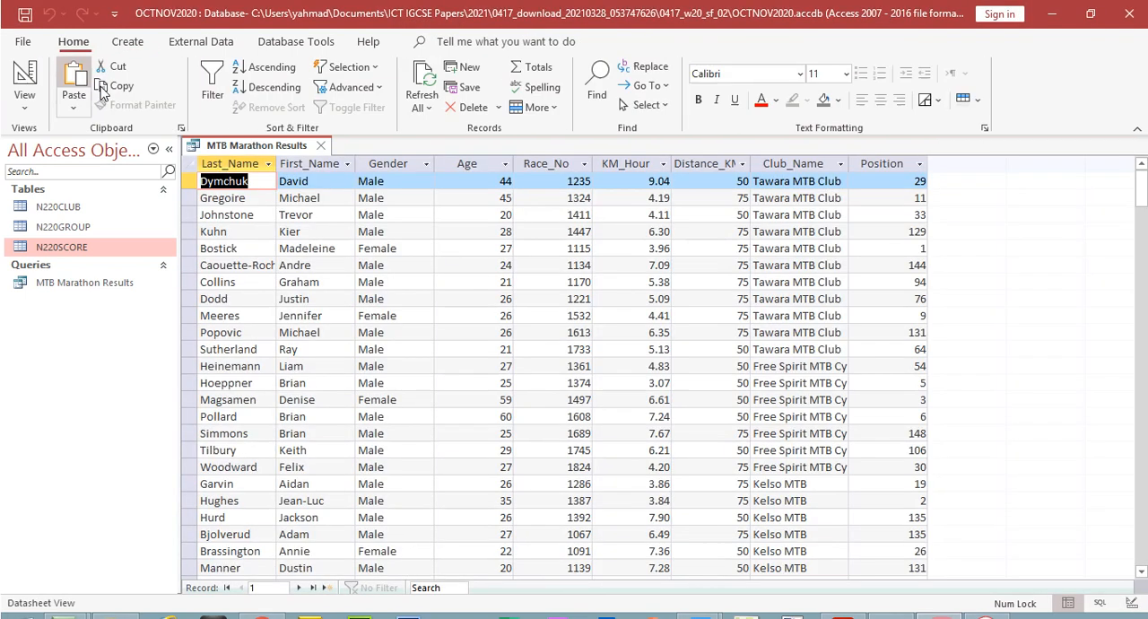
{"action": "left_click", "coordinate": [722, 163]}
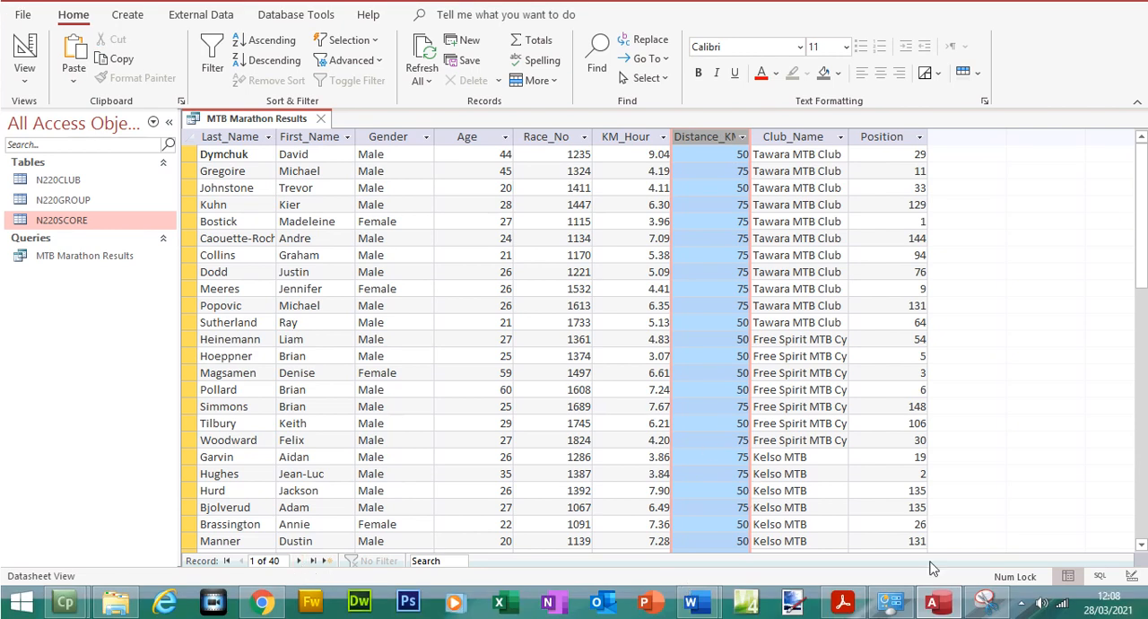
Switch to Acrobat Reader and highlight question 23's record selection lines, from "selects the records where" to the Distance_KM condition, in yellow
{"action": "left_click", "coordinate": [835, 605]}
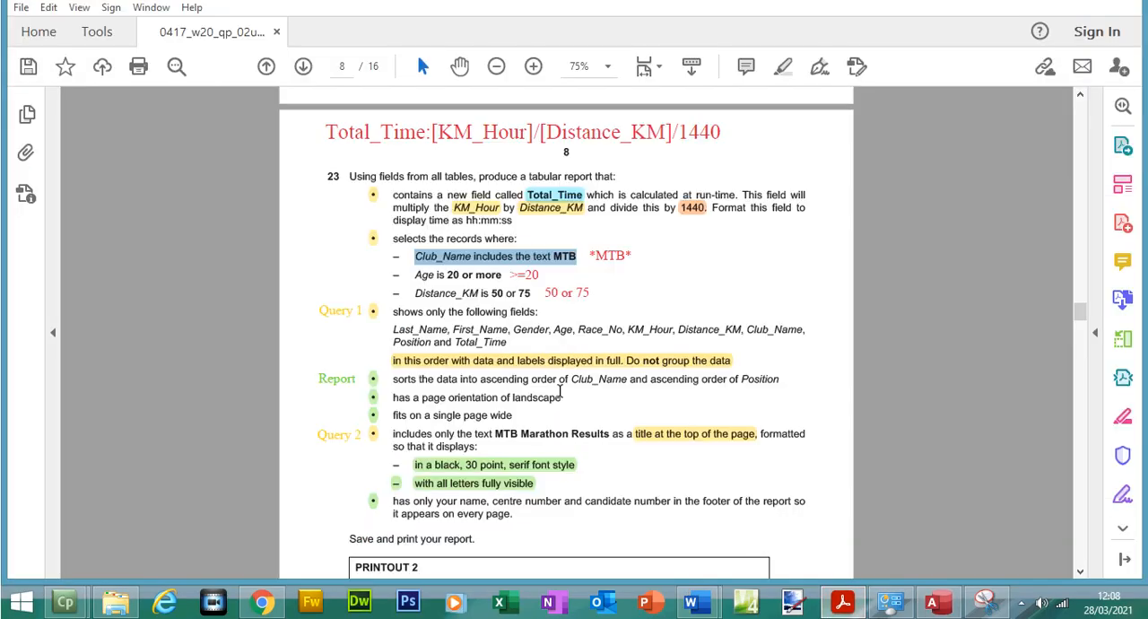
{"action": "left_click", "coordinate": [419, 272]}
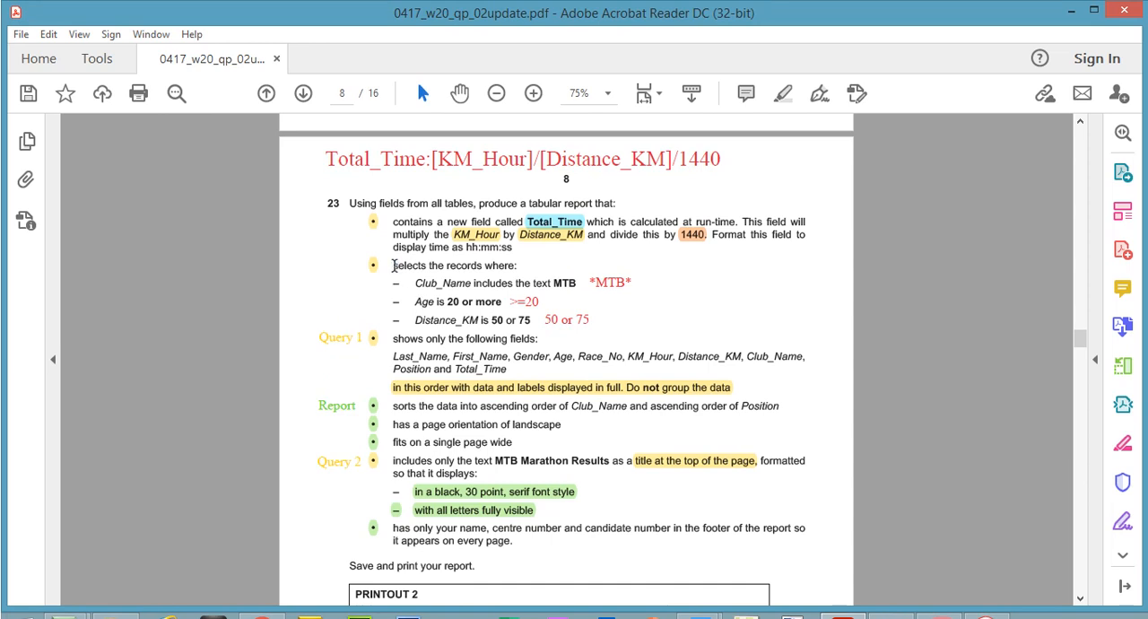
{"action": "left_click_drag", "start_coordinate": [393, 266], "coordinate": [529, 323]}
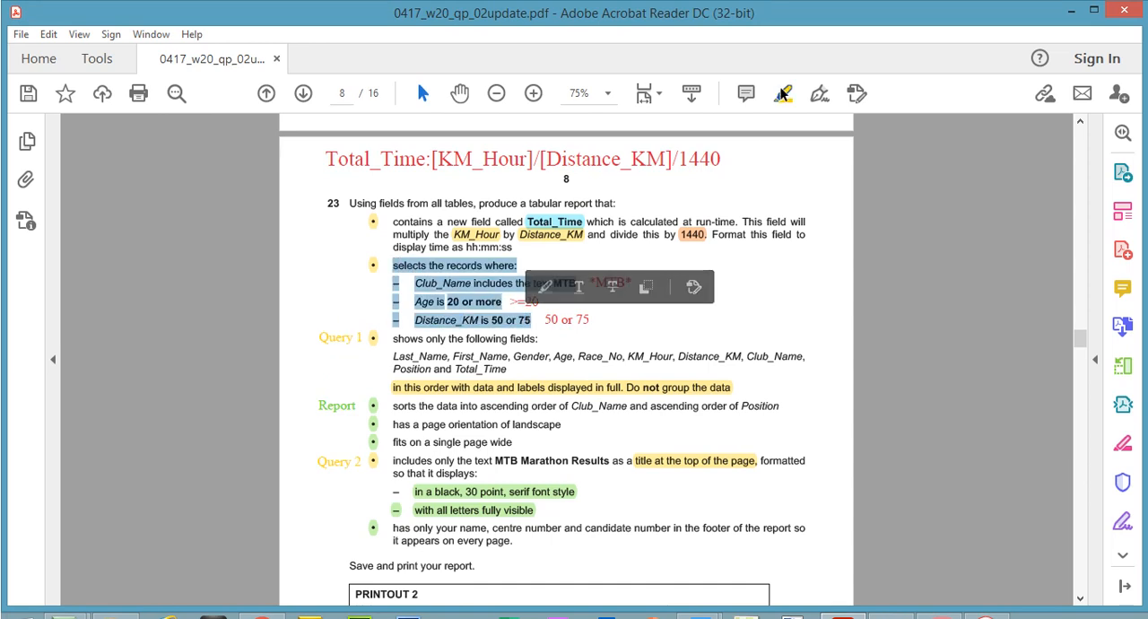
{"action": "left_click", "coordinate": [400, 283]}
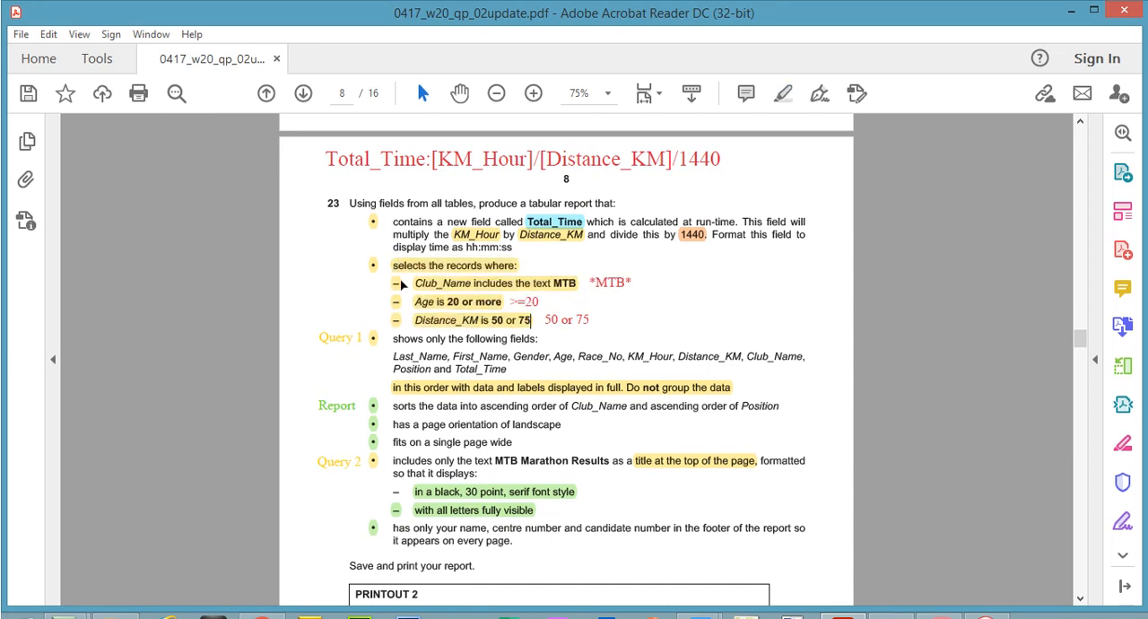
{"action": "left_click", "coordinate": [418, 169]}
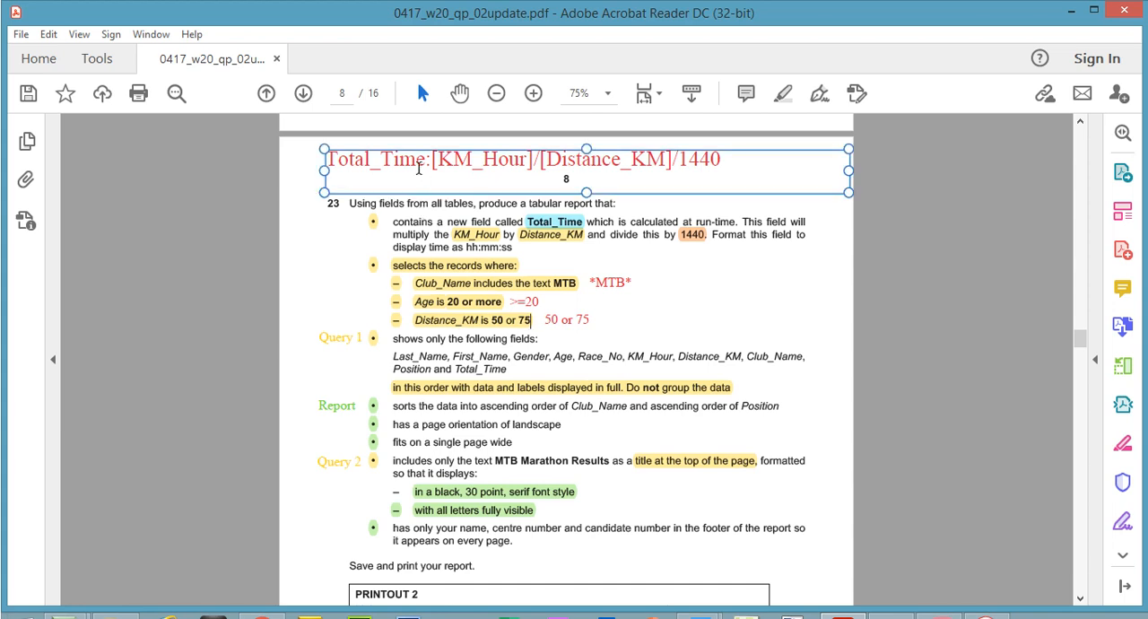
{"action": "left_click", "coordinate": [676, 348]}
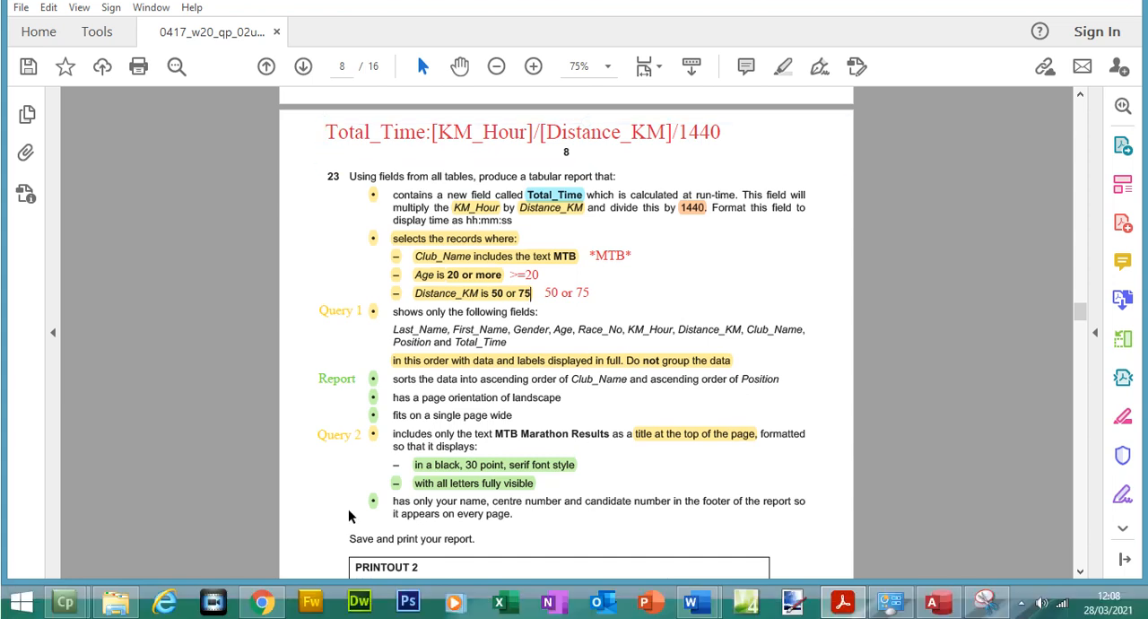
Switch to Chrome and examine slide 29's calculated run time formula, including the field name in square brackets
{"action": "left_click", "coordinate": [262, 618]}
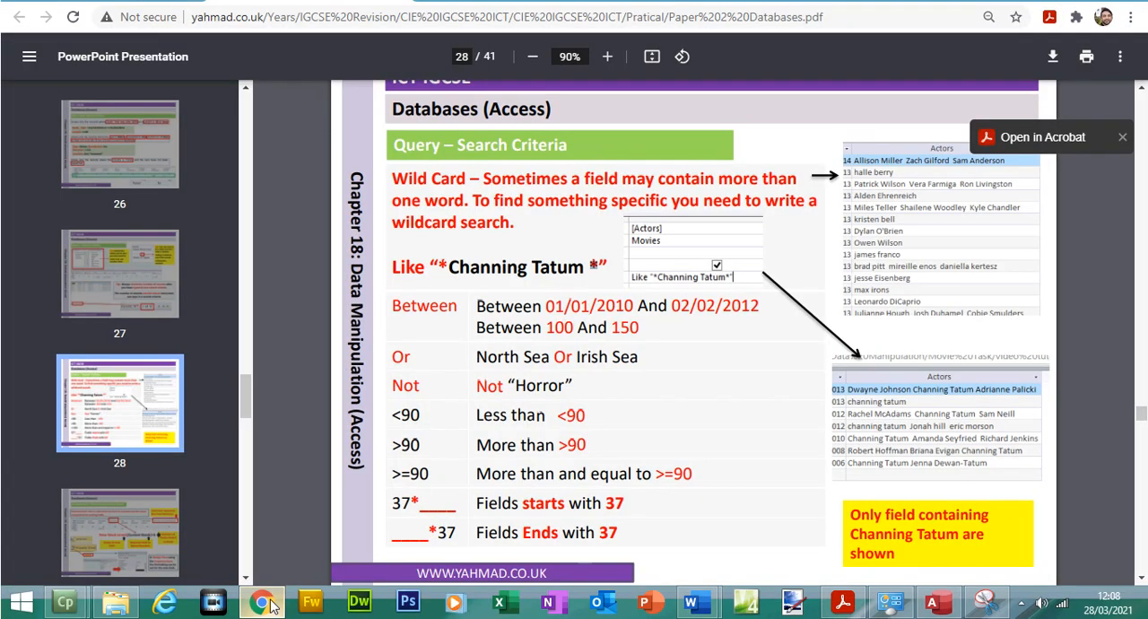
{"action": "left_click", "coordinate": [119, 534]}
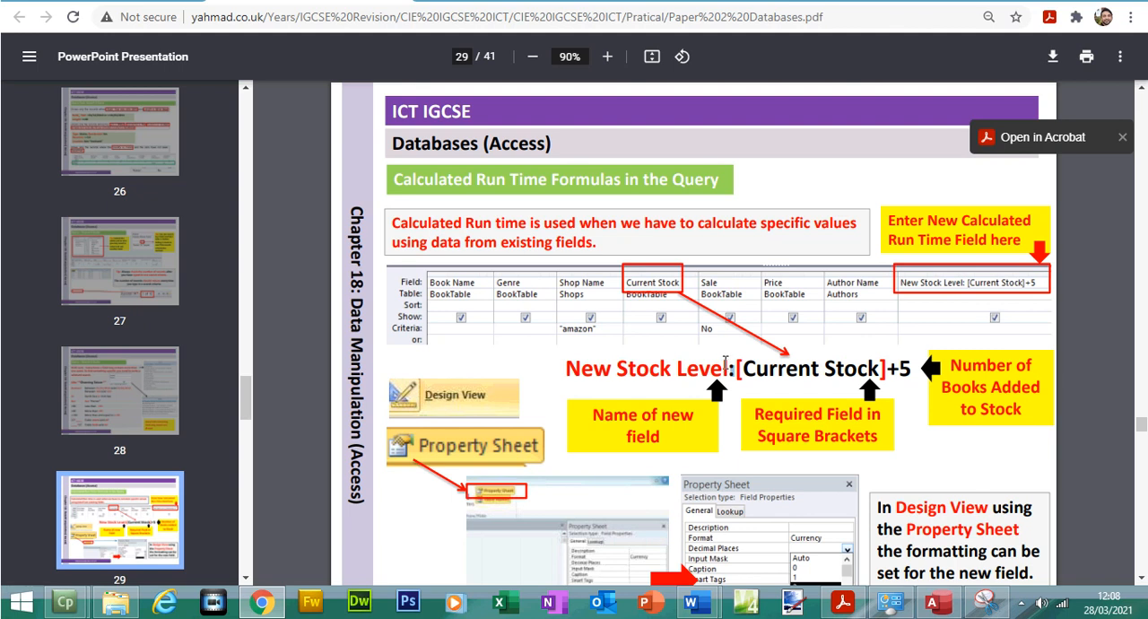
{"action": "left_click_drag", "start_coordinate": [743, 368], "coordinate": [875, 367]}
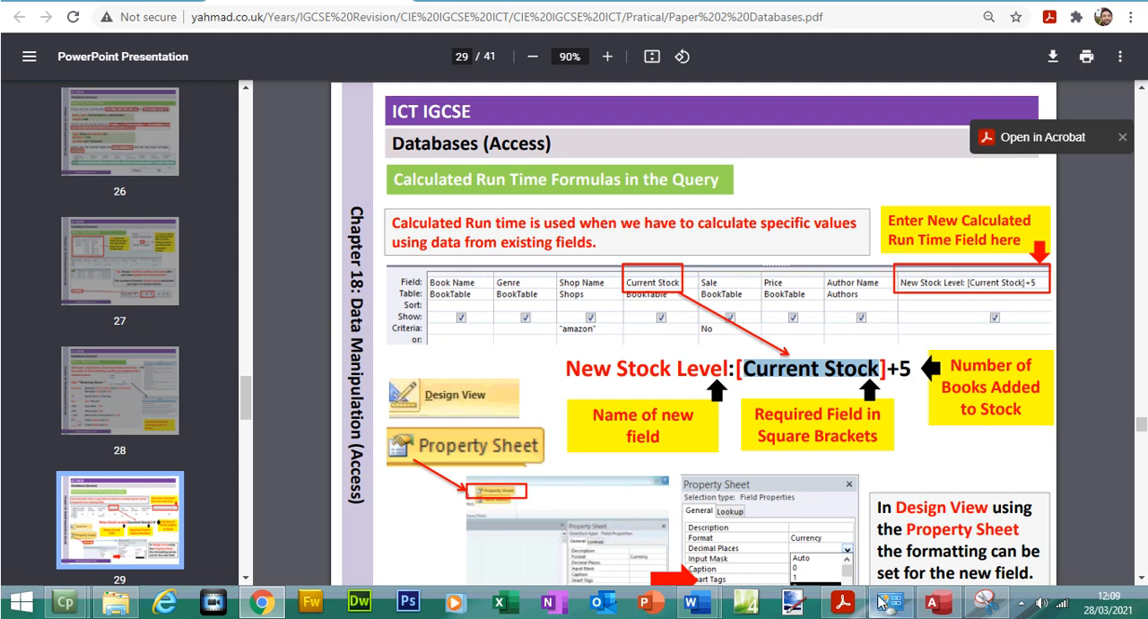
Return to the Access query's design, close the Add Tables pane and start a new field in the empty column after Position
{"action": "left_click", "coordinate": [935, 602]}
{"action": "left_click", "coordinate": [25, 81]}
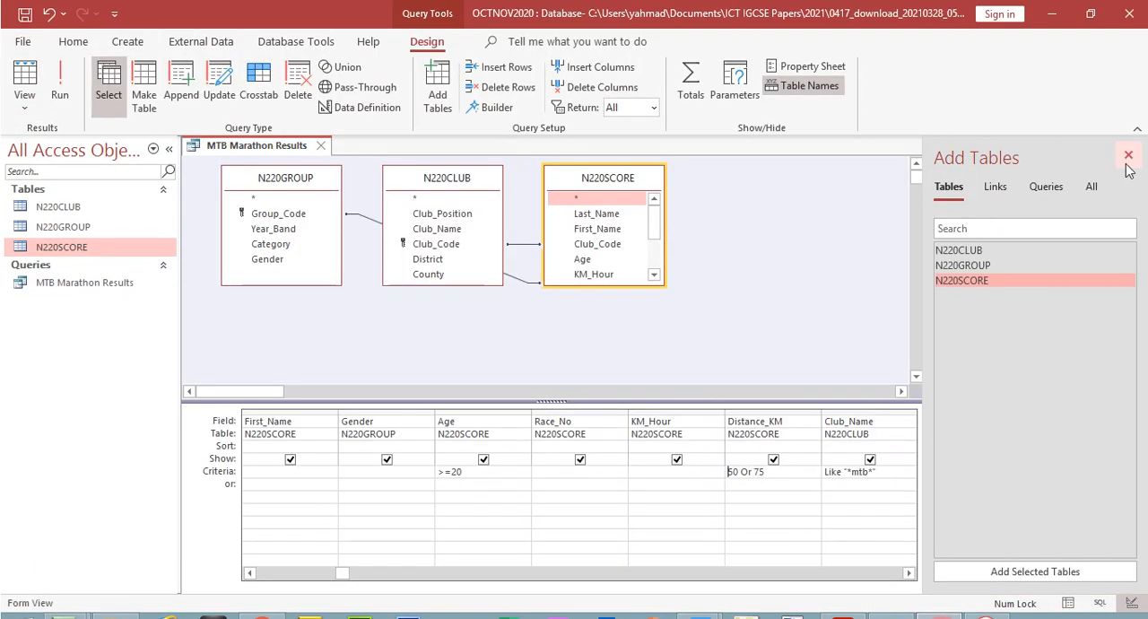
{"action": "left_click", "coordinate": [1128, 129]}
{"action": "left_click", "coordinate": [1021, 395]}
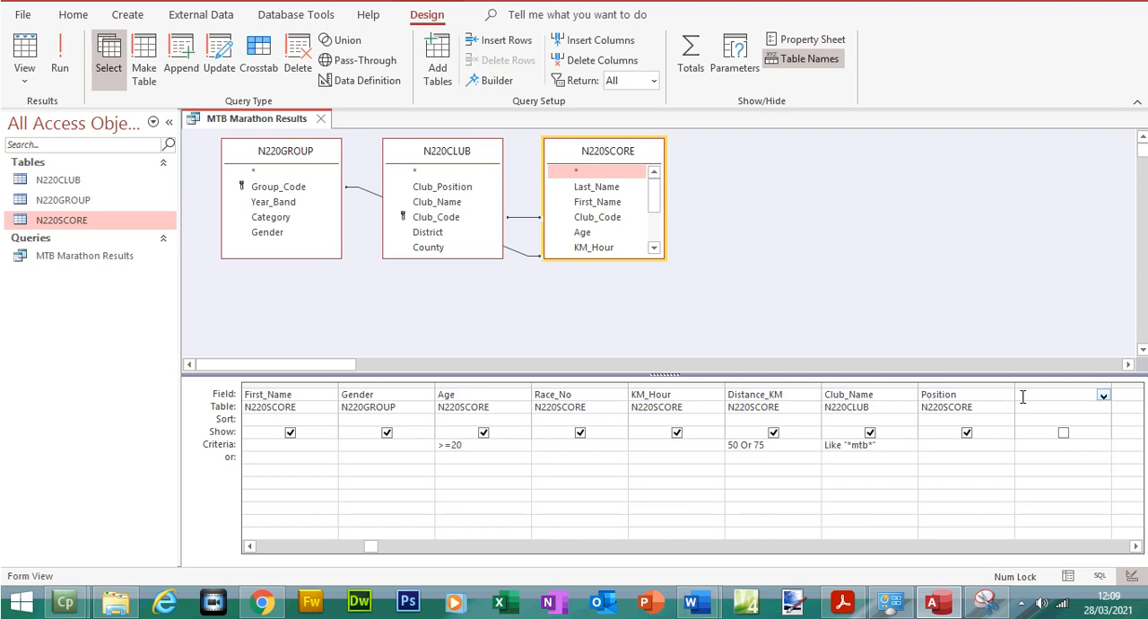
Read question 23's Total_Time calculation from KM_Hour, Distance_KM and 1440 in Acrobat Reader, and return to the Access query design
{"action": "left_click", "coordinate": [842, 602]}
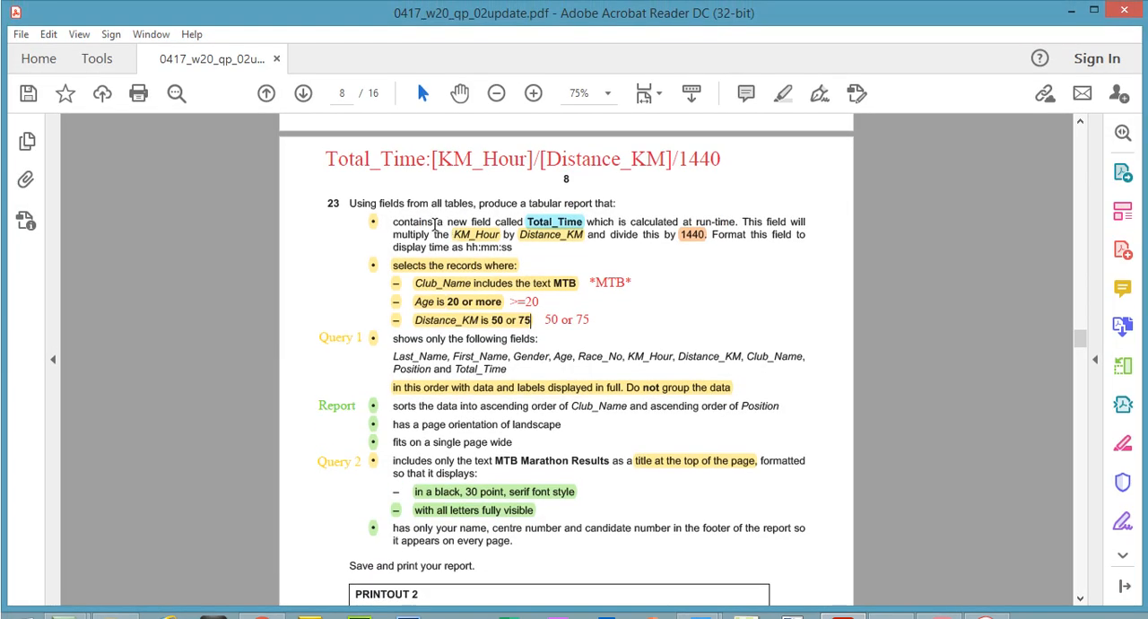
{"action": "left_click", "coordinate": [540, 226]}
{"action": "left_click", "coordinate": [335, 161]}
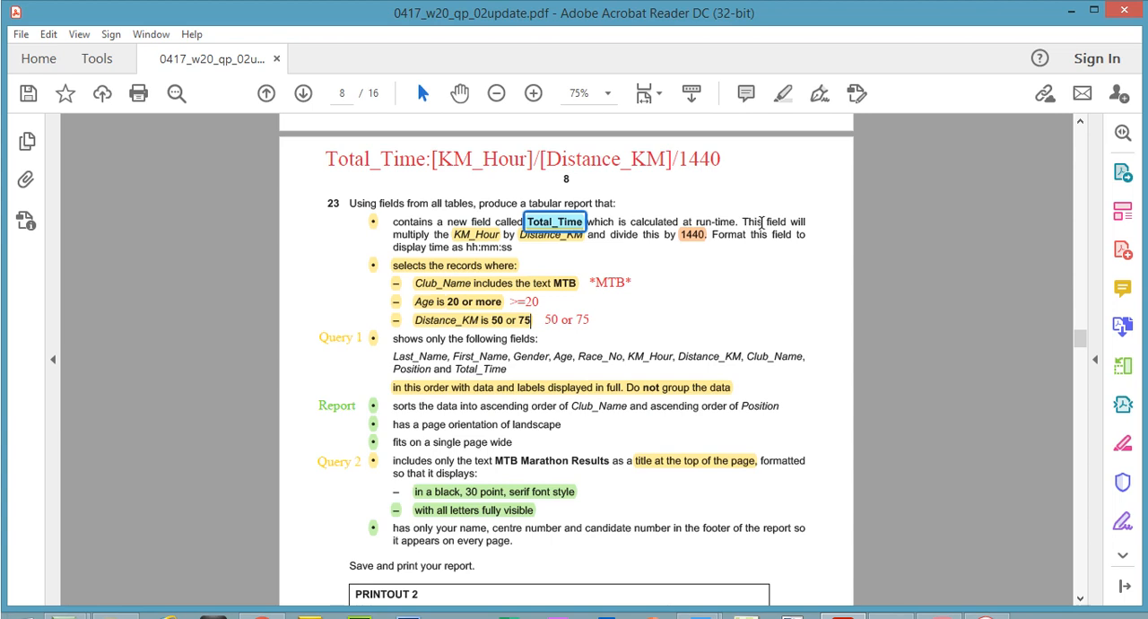
{"action": "left_click", "coordinate": [459, 238]}
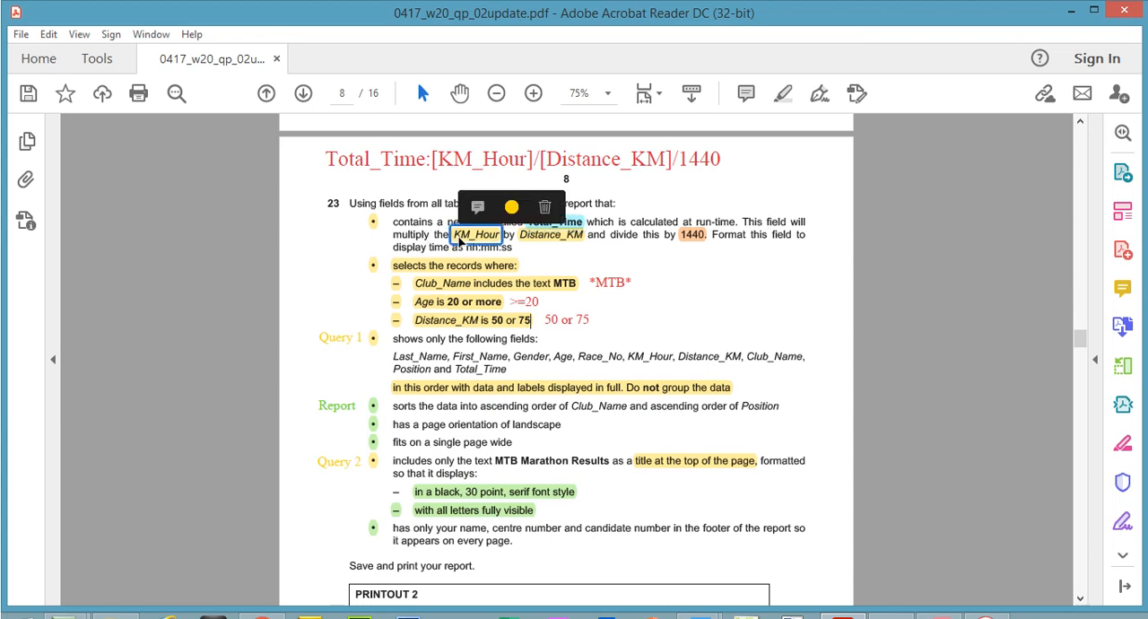
{"action": "left_click", "coordinate": [548, 236]}
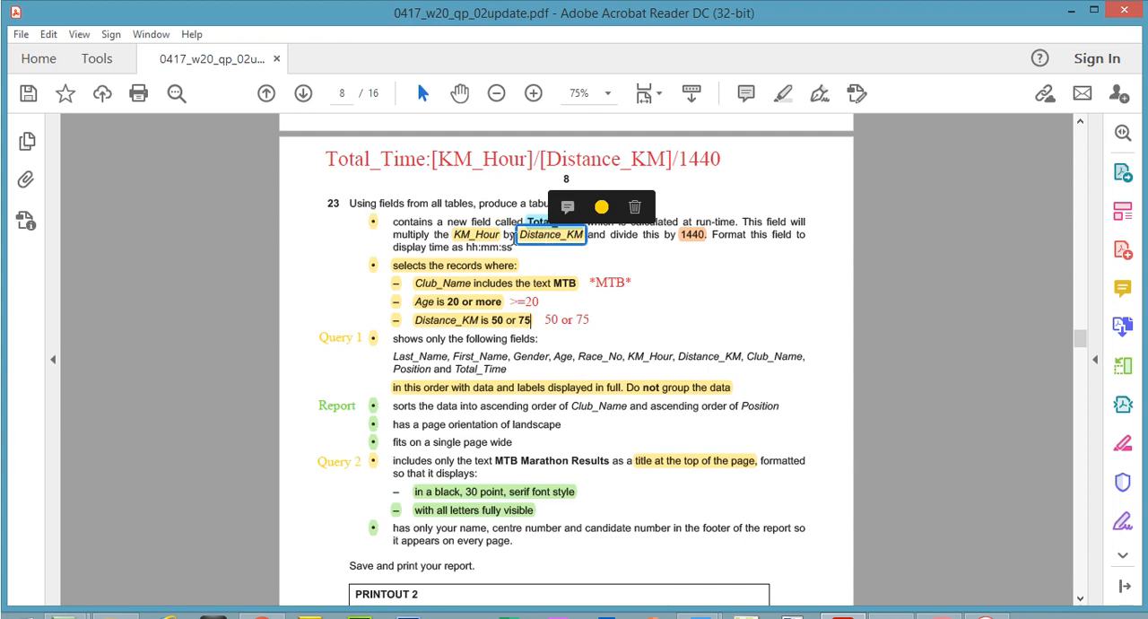
{"action": "left_click", "coordinate": [494, 239]}
{"action": "left_click", "coordinate": [568, 232]}
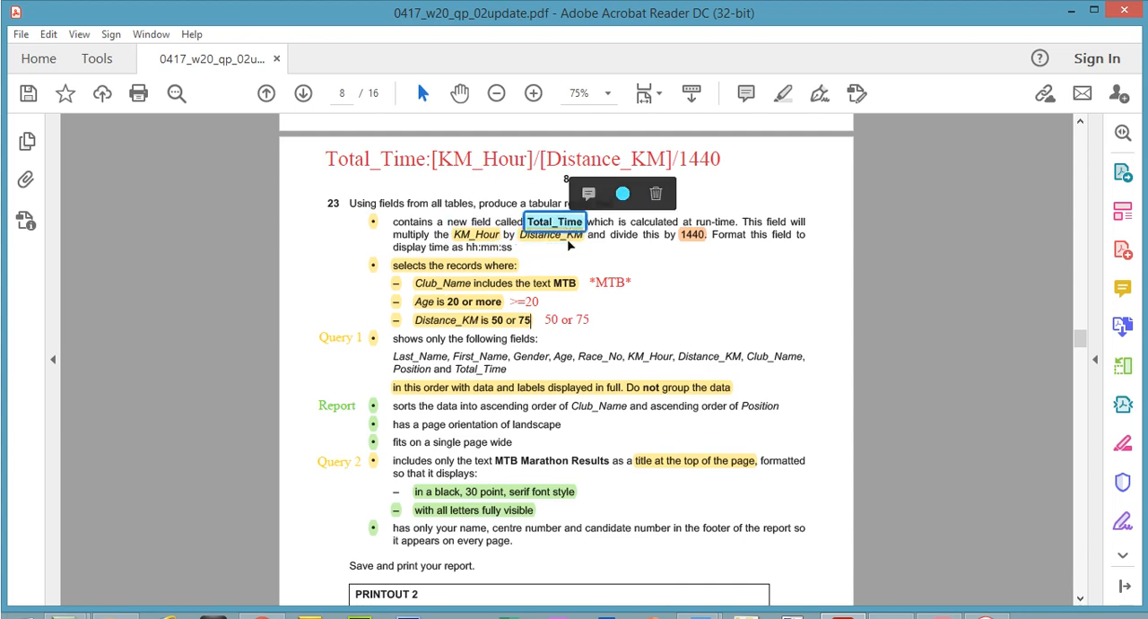
{"action": "left_click", "coordinate": [568, 234]}
{"action": "left_click", "coordinate": [943, 607]}
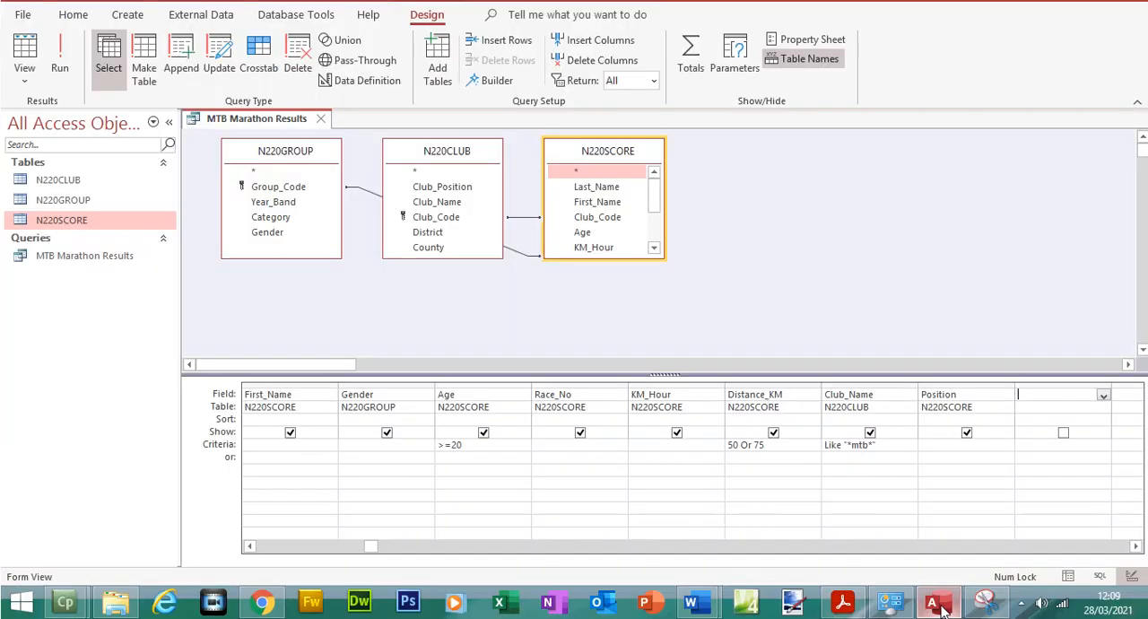
Switch to Acrobat Reader and correct the red formula note above question 23 to Total_Time:[KM_Hour]*[Distance_KM]/1440
{"action": "left_click", "coordinate": [652, 395]}
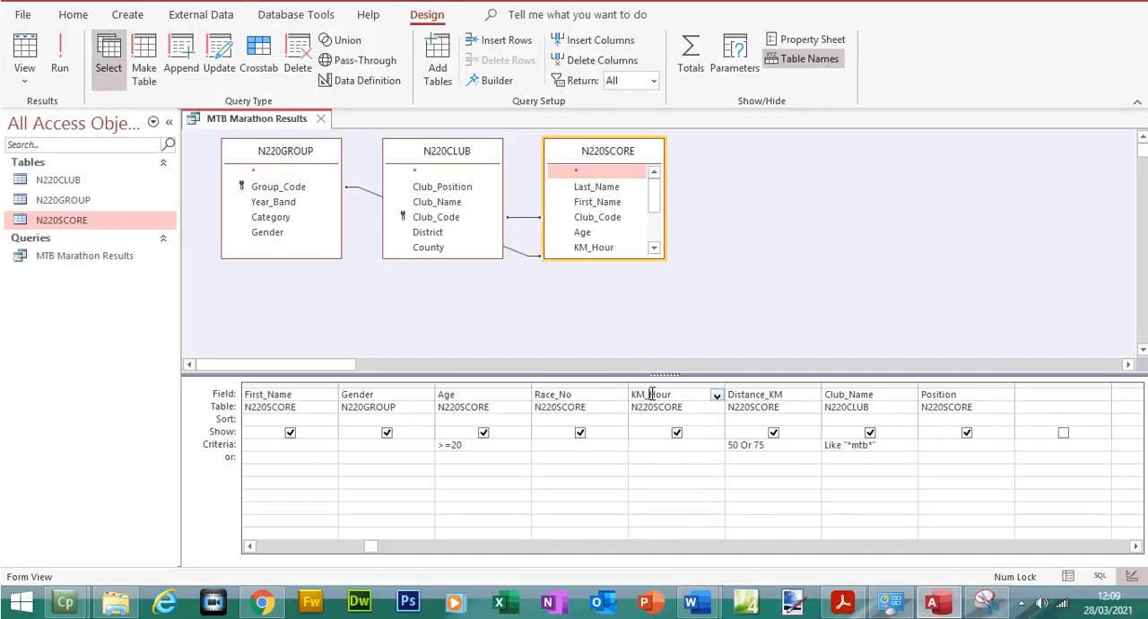
{"action": "left_click", "coordinate": [731, 394]}
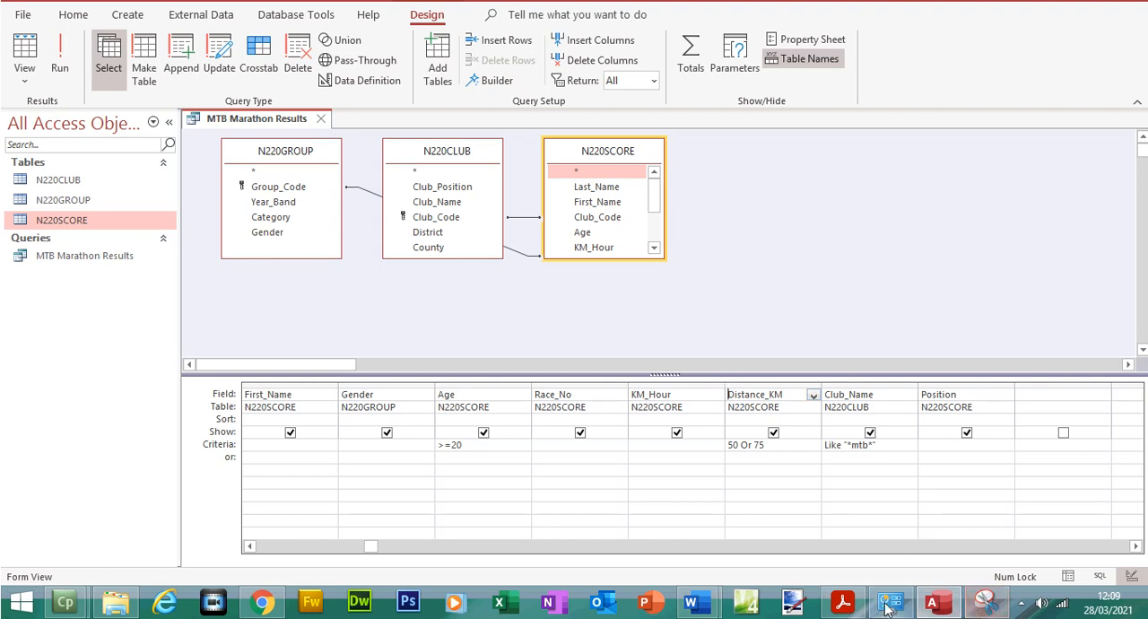
{"action": "left_click", "coordinate": [843, 602]}
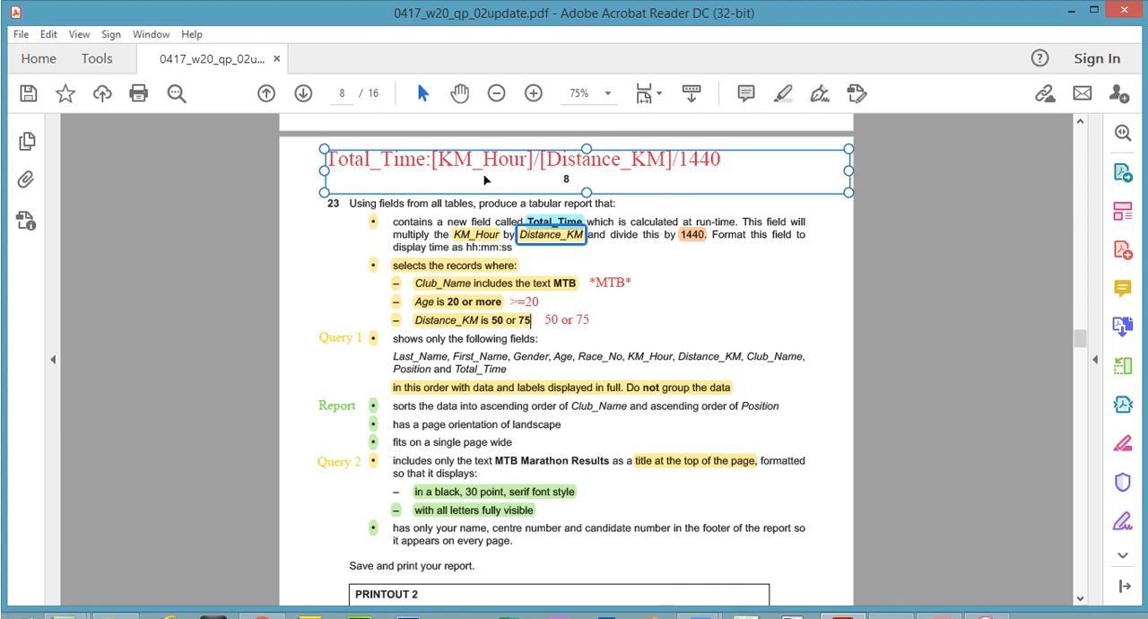
{"action": "left_click", "coordinate": [475, 215]}
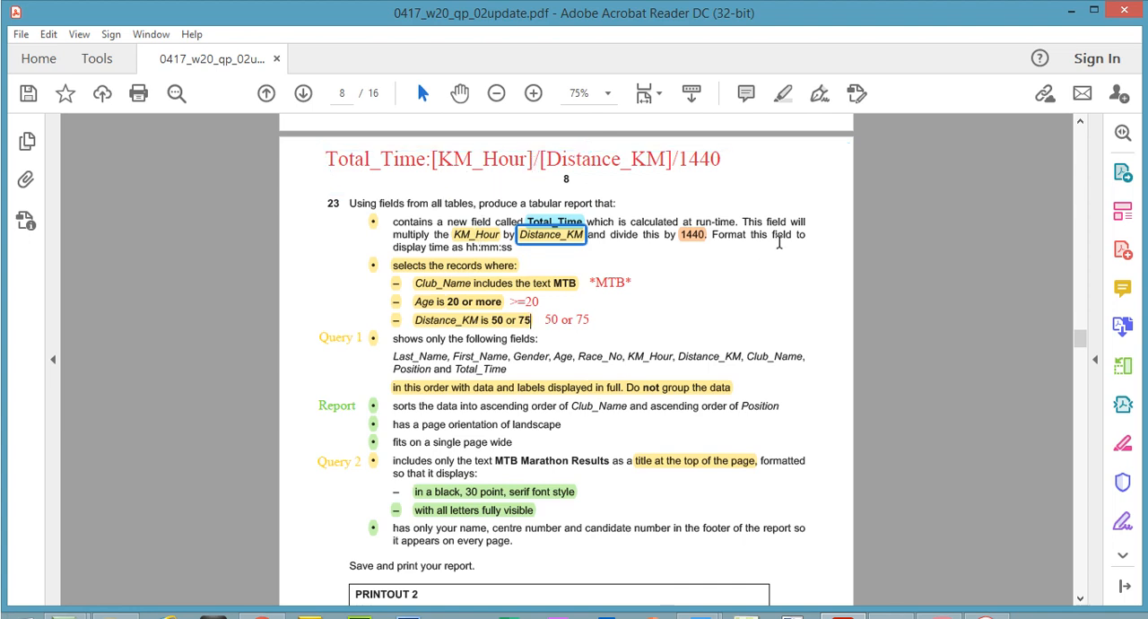
{"action": "left_click", "coordinate": [557, 159]}
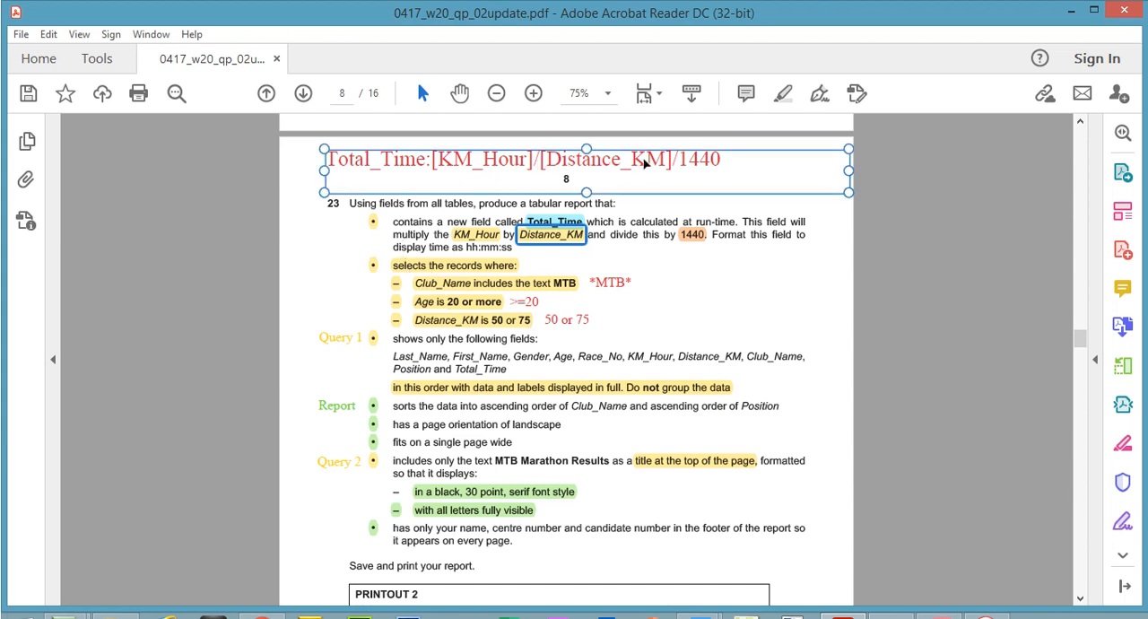
{"action": "left_click", "coordinate": [857, 210]}
{"action": "double_click", "coordinate": [702, 159]}
{"action": "left_click", "coordinate": [692, 161]}
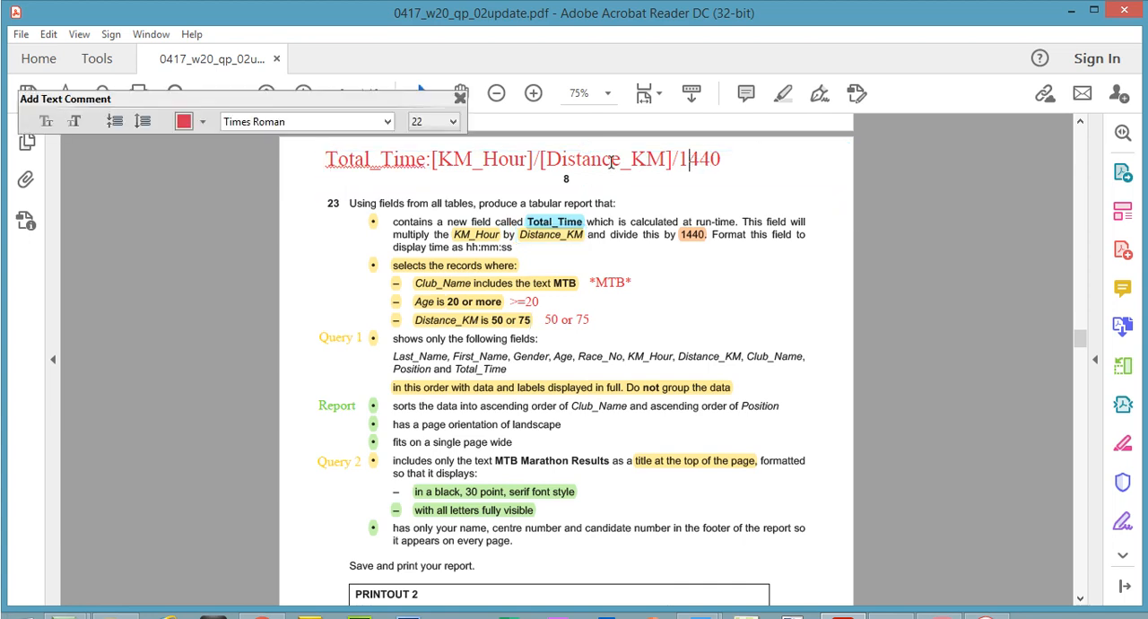
{"action": "double_click", "coordinate": [541, 164]}
{"action": "type", "text": "*"}
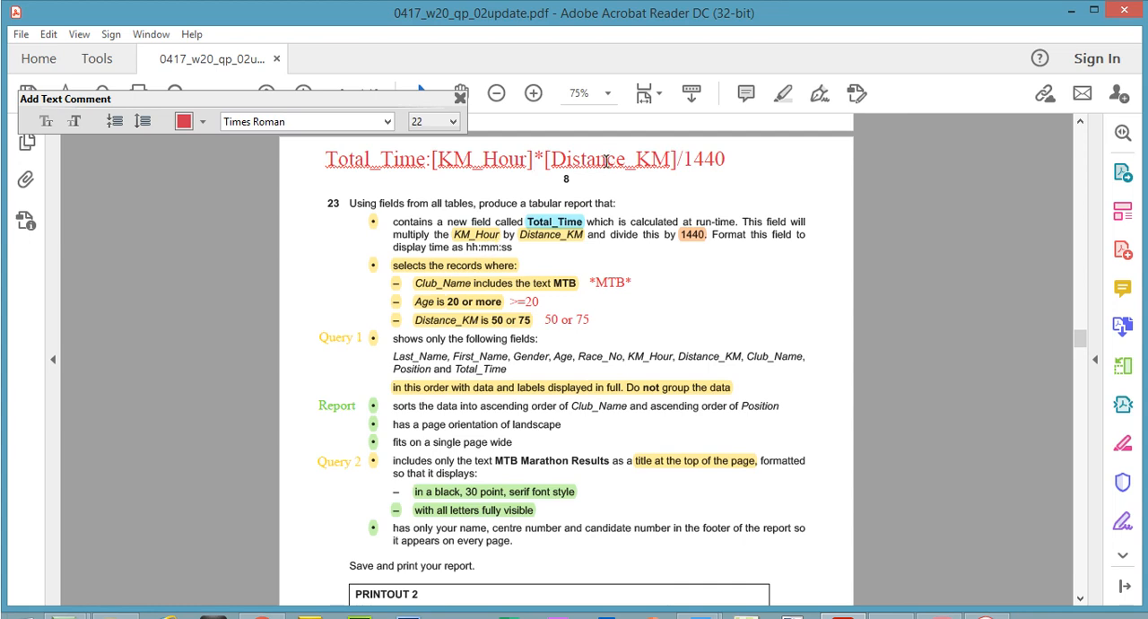
Copy the corrected Total_Time formula into the query's empty field after Position in Access, and widen that column to fit it
{"action": "triple_click", "coordinate": [607, 161]}
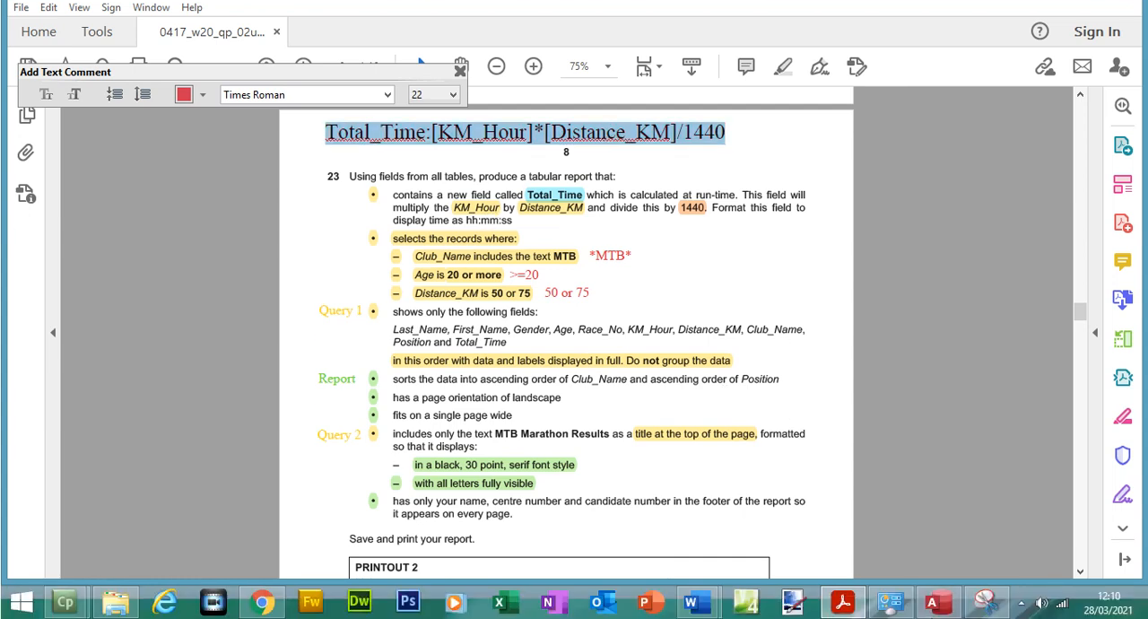
{"action": "left_click", "coordinate": [941, 618]}
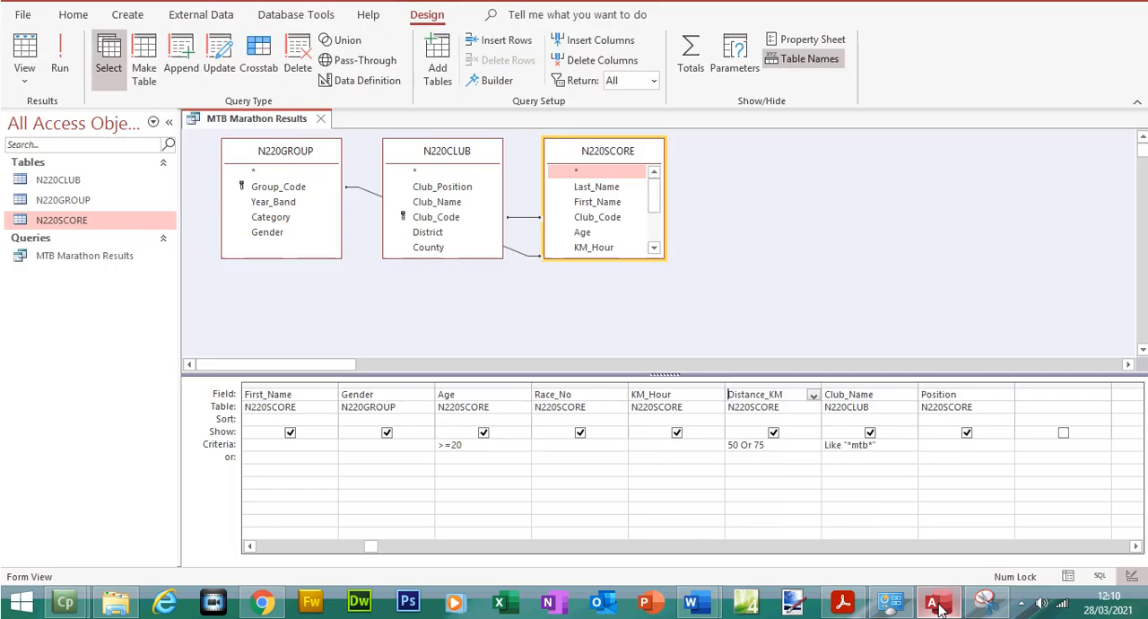
{"action": "left_click", "coordinate": [1027, 395]}
{"action": "key", "text": "ctrl+v"}
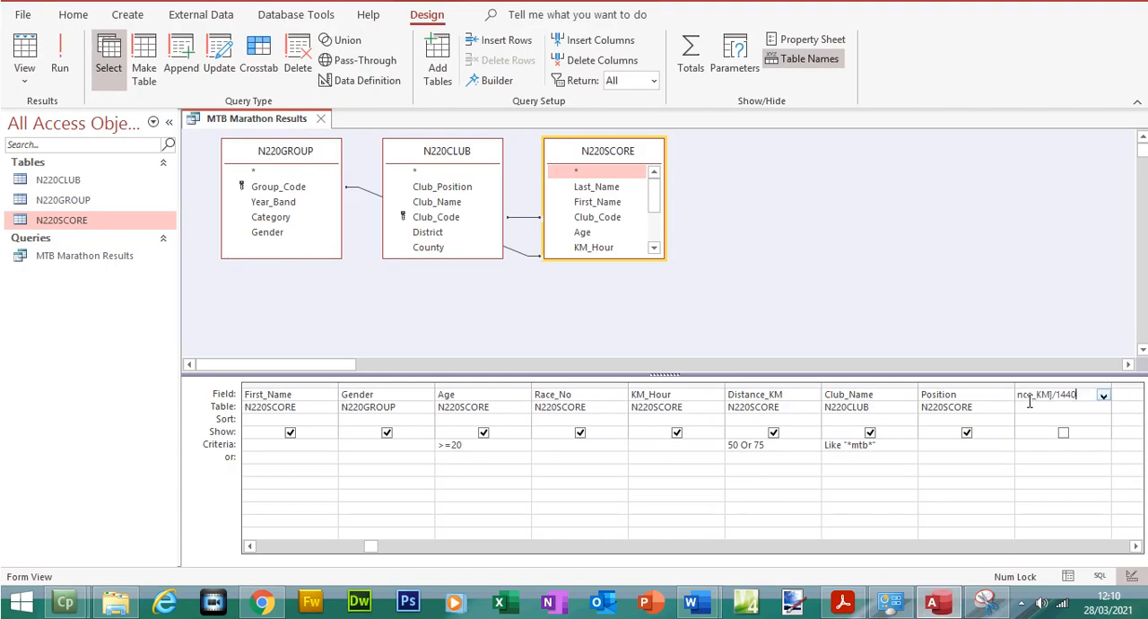
{"action": "left_click", "coordinate": [1137, 547]}
{"action": "left_click", "coordinate": [1137, 547]}
{"action": "left_click", "coordinate": [1136, 547]}
{"action": "left_click", "coordinate": [1137, 547]}
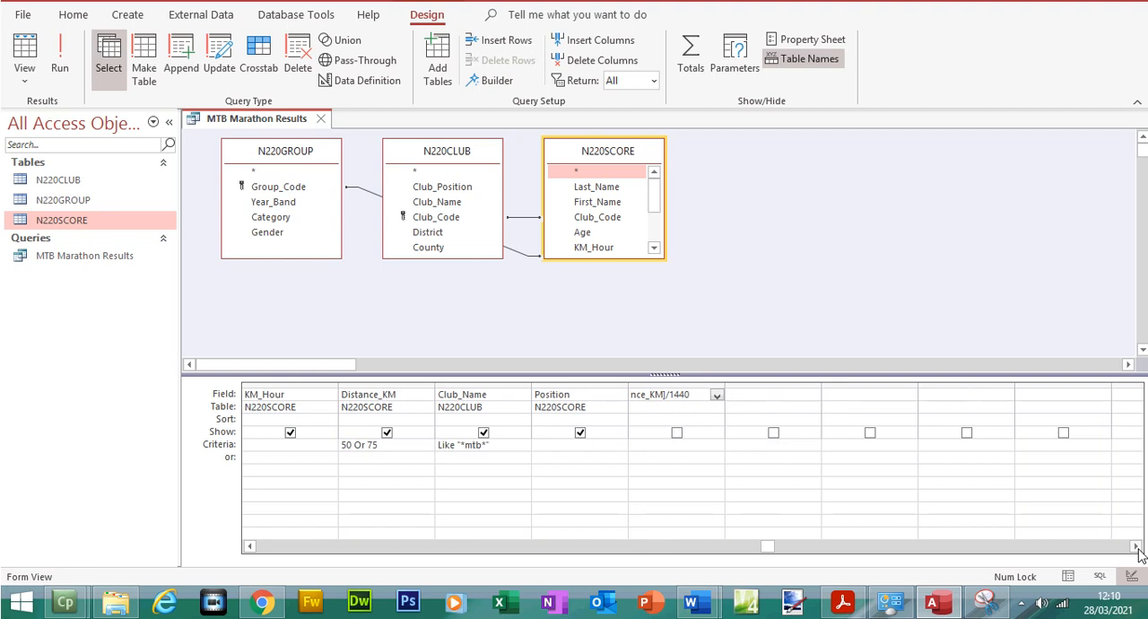
{"action": "double_click", "coordinate": [731, 384]}
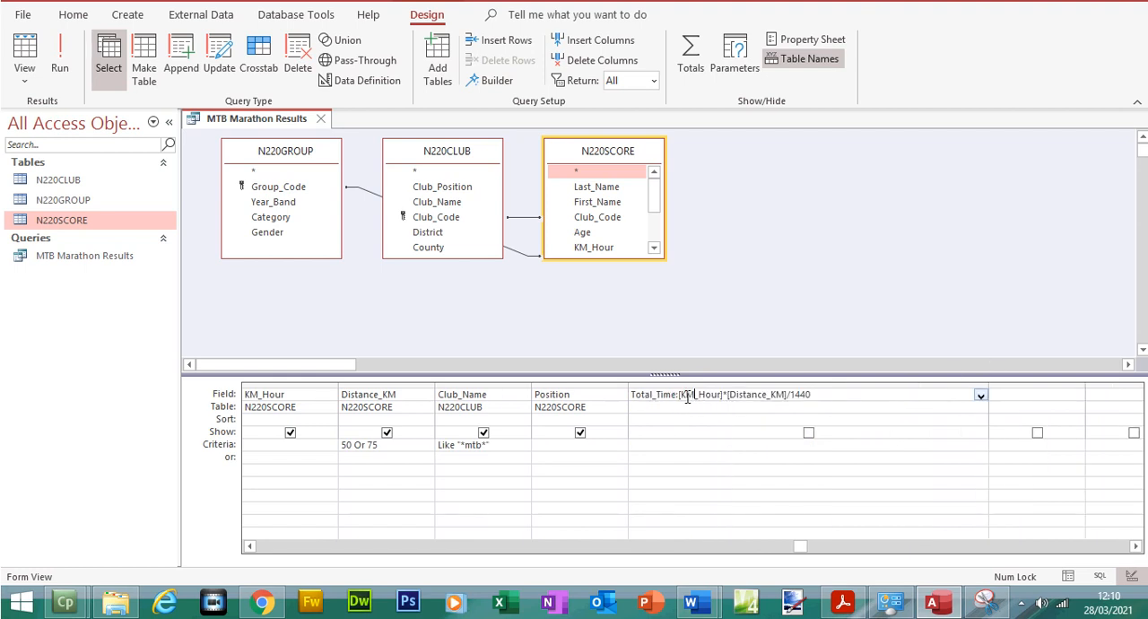
Check the parts of the Total_Time expression: the name, colon, bracketed KM_Hour and Distance_KM fields, and the 1440 divisor
{"action": "mouse_move", "coordinate": [677, 397]}
{"action": "left_mouse_down"}
{"action": "mouse_move", "coordinate": [635, 397]}
{"action": "mouse_move", "coordinate": [656, 400]}
{"action": "left_mouse_up"}
{"action": "left_click", "coordinate": [656, 400]}
{"action": "left_click", "coordinate": [679, 398]}
{"action": "type", "text": ":"}
{"action": "left_click_drag", "start_coordinate": [682, 396], "coordinate": [718, 398]}
{"action": "left_click", "coordinate": [725, 397]}
{"action": "left_click_drag", "start_coordinate": [738, 395], "coordinate": [782, 401]}
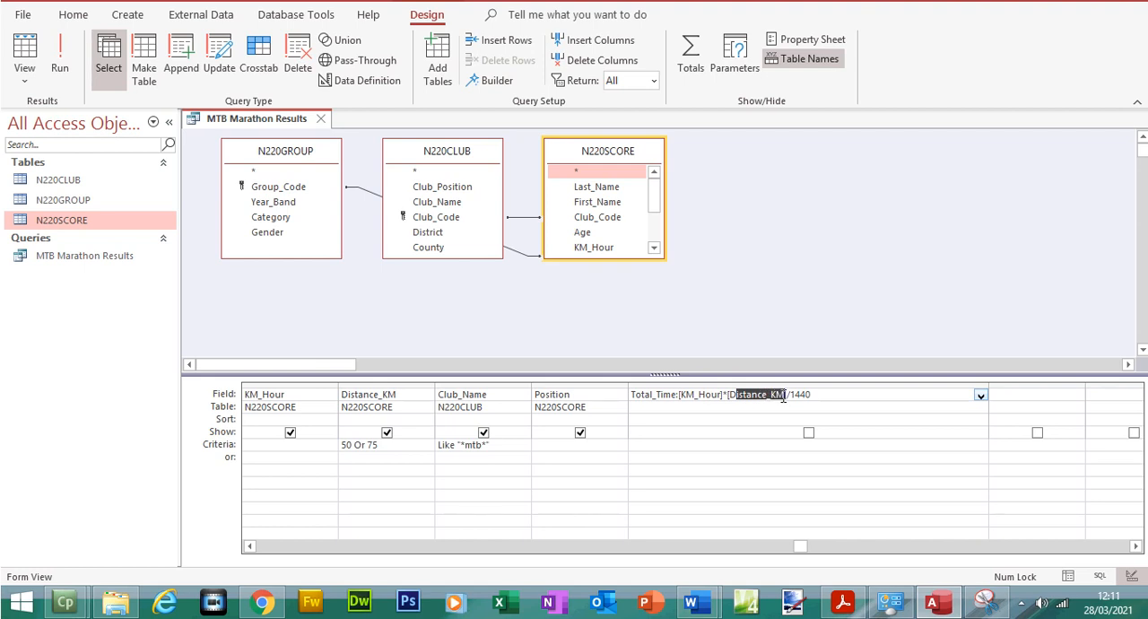
{"action": "left_click", "coordinate": [795, 398]}
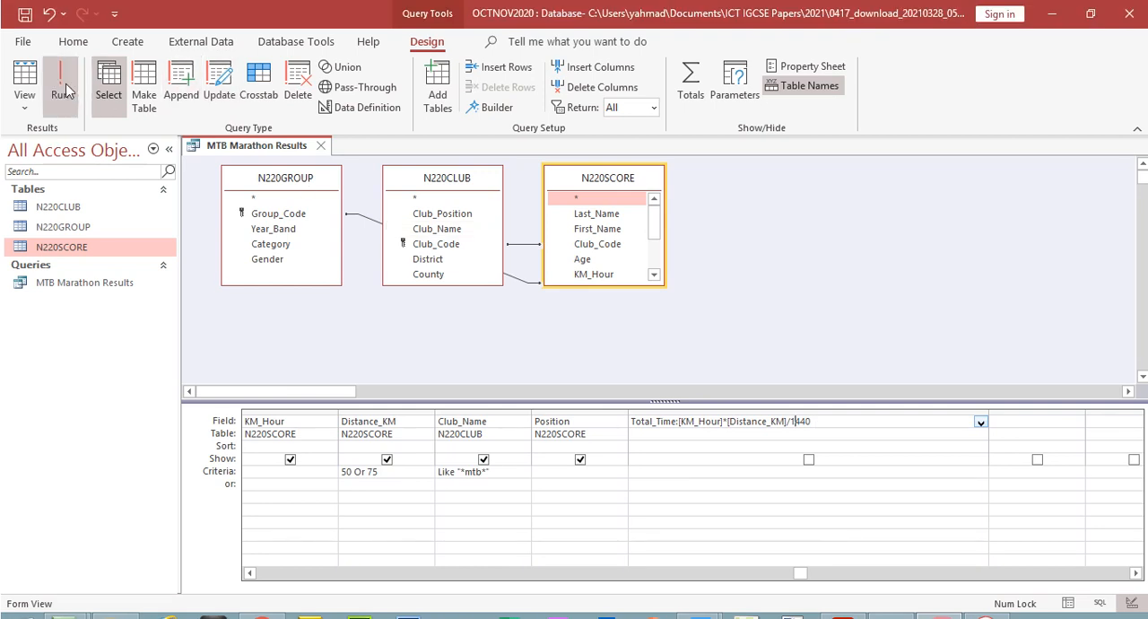
Run the query and widen the Total_Time column to fit its values
{"action": "left_click", "coordinate": [59, 62]}
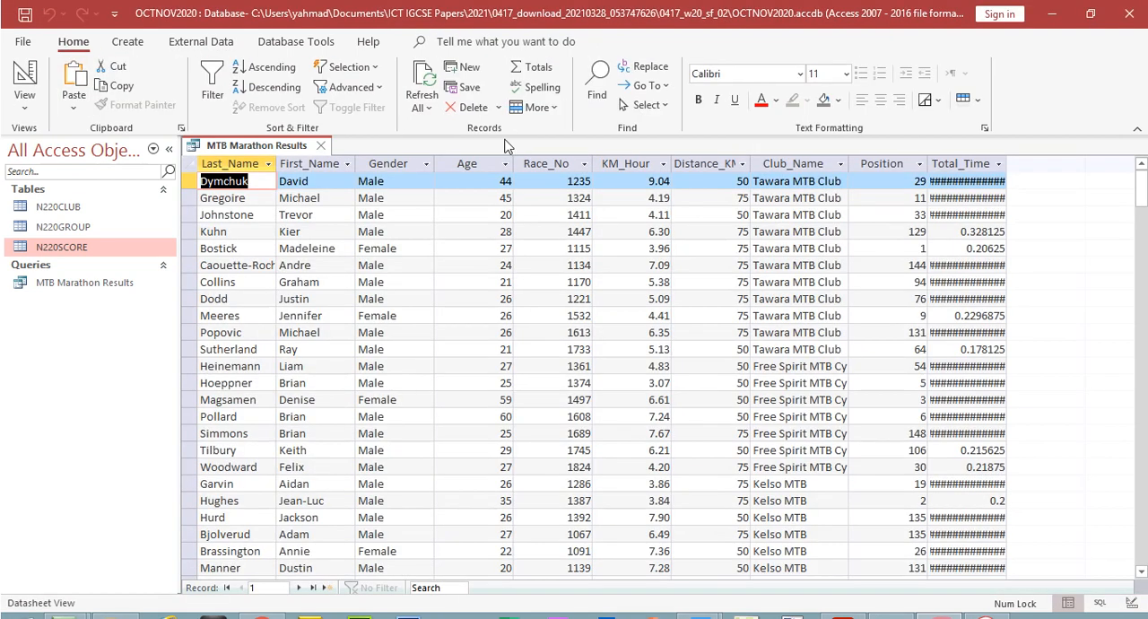
{"action": "double_click", "coordinate": [1005, 163]}
{"action": "left_click", "coordinate": [1006, 165]}
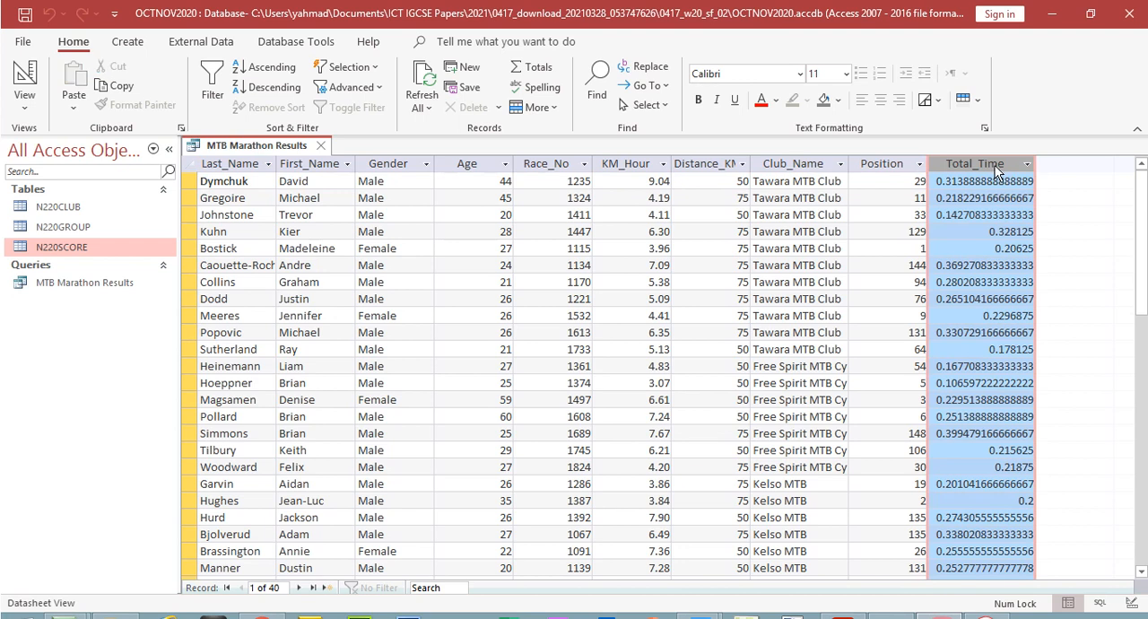
Return to the query design and open the Total_Time field's Format property
{"action": "left_click", "coordinate": [21, 77]}
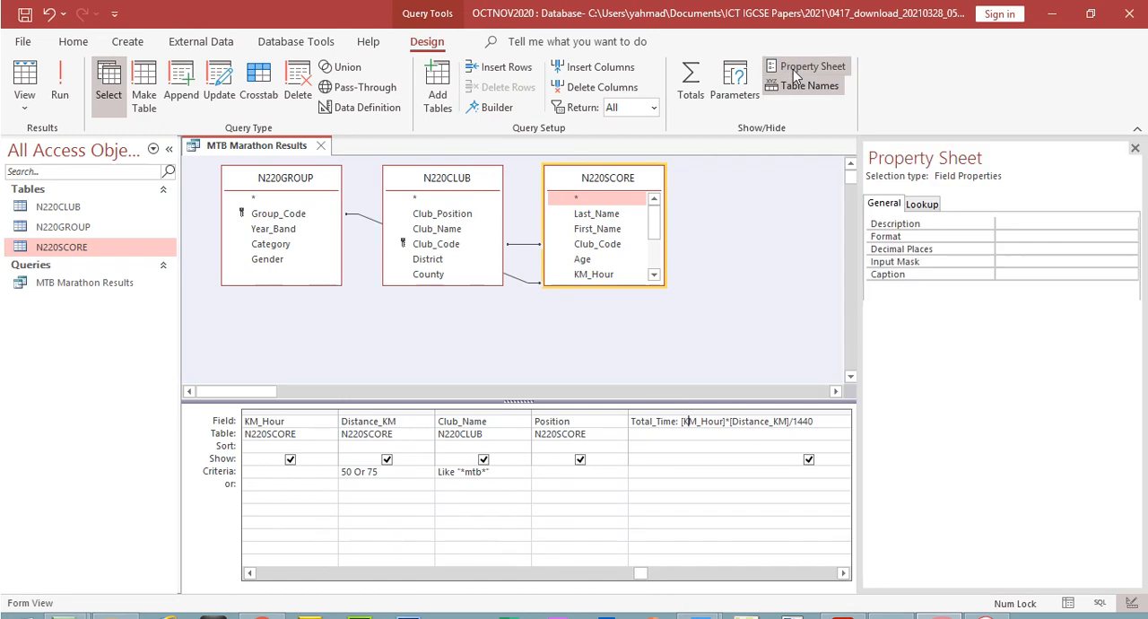
{"action": "left_click", "coordinate": [806, 39]}
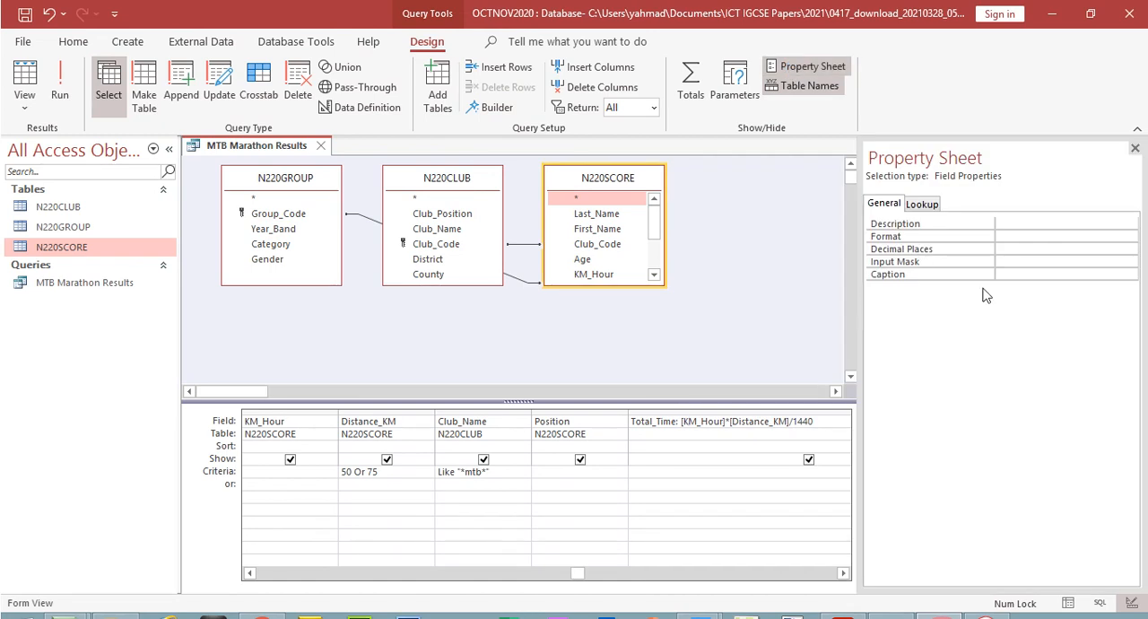
{"action": "left_click", "coordinate": [1045, 236]}
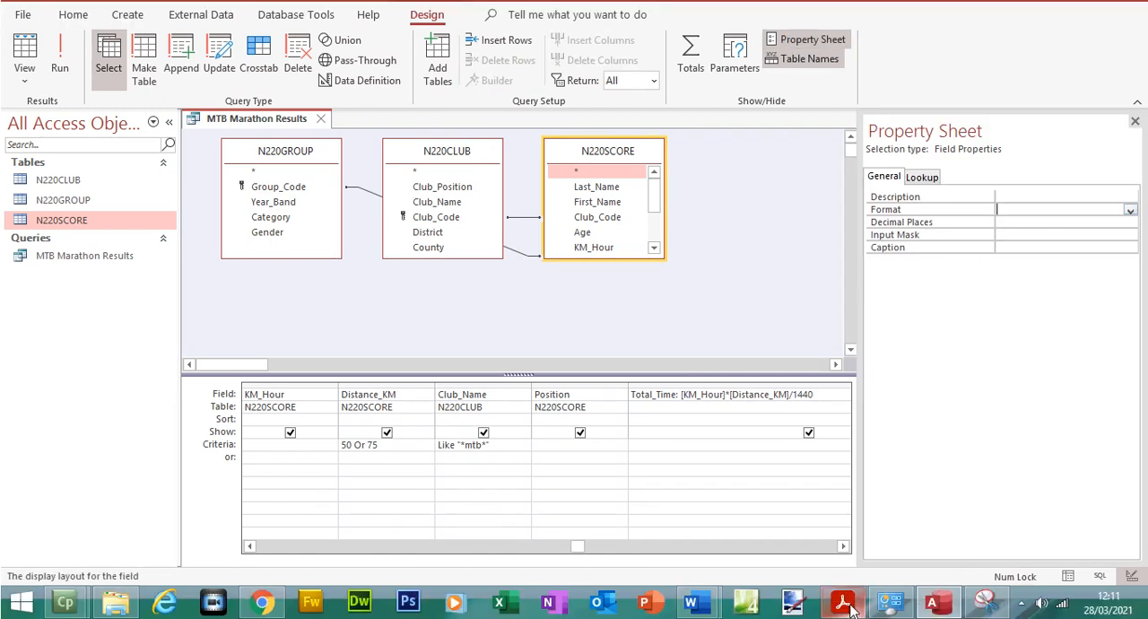
Switch to Acrobat Reader and copy the time format hh:mm:ss from question 23's first bullet
{"action": "left_click", "coordinate": [843, 602]}
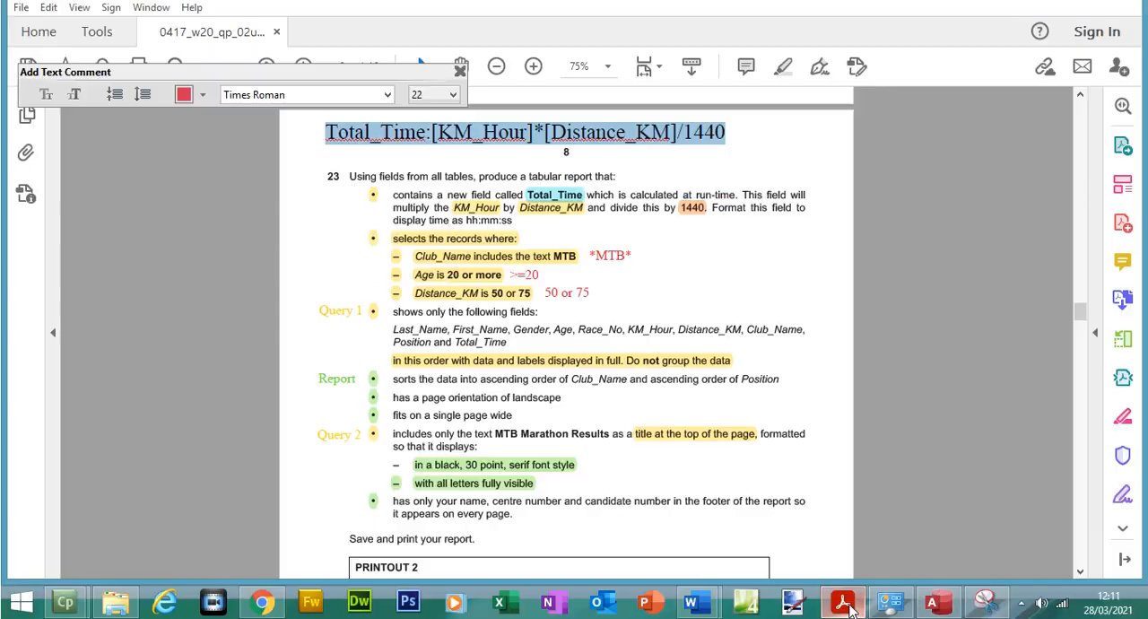
{"action": "left_click", "coordinate": [458, 238]}
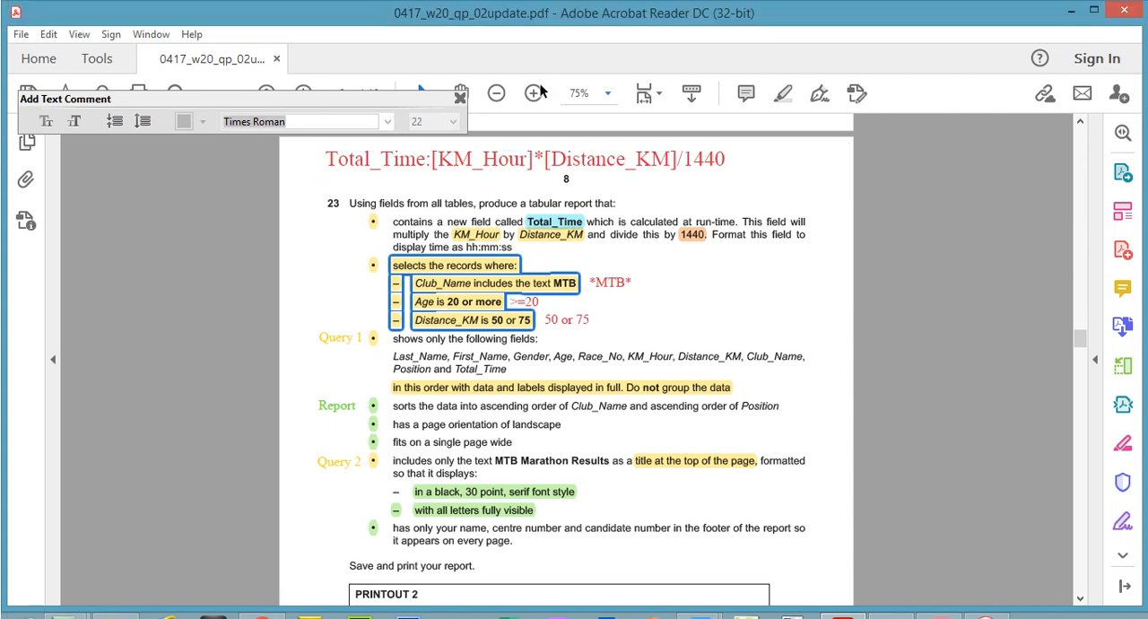
{"action": "left_click", "coordinate": [534, 93]}
{"action": "left_click", "coordinate": [533, 93]}
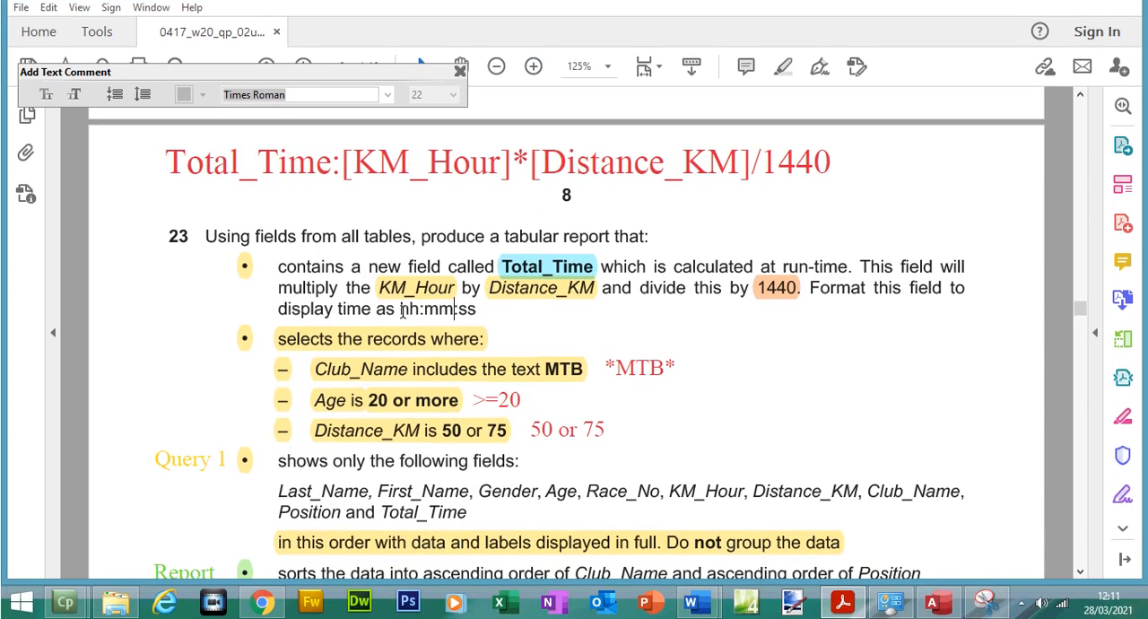
{"action": "left_click_drag", "start_coordinate": [400, 335], "coordinate": [475, 338]}
{"action": "key", "text": "ctrl+c"}
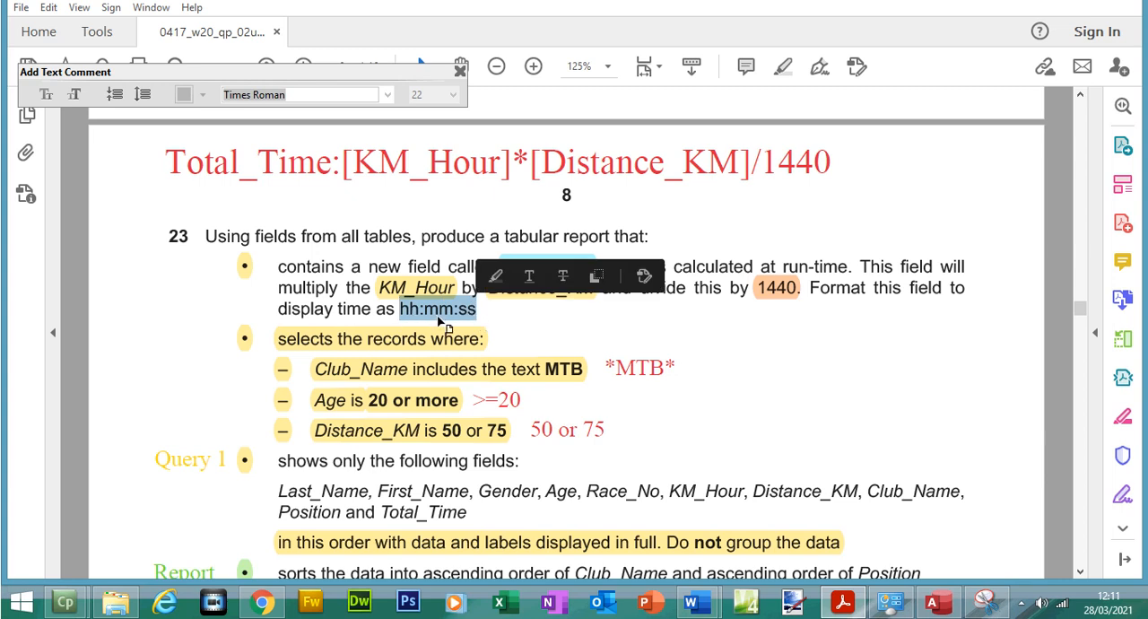
Return to Access, set the Total_Time field's format to hh:nn:ss by pasting the copied hh:mm:ss, and run the query
{"action": "left_click", "coordinate": [933, 601]}
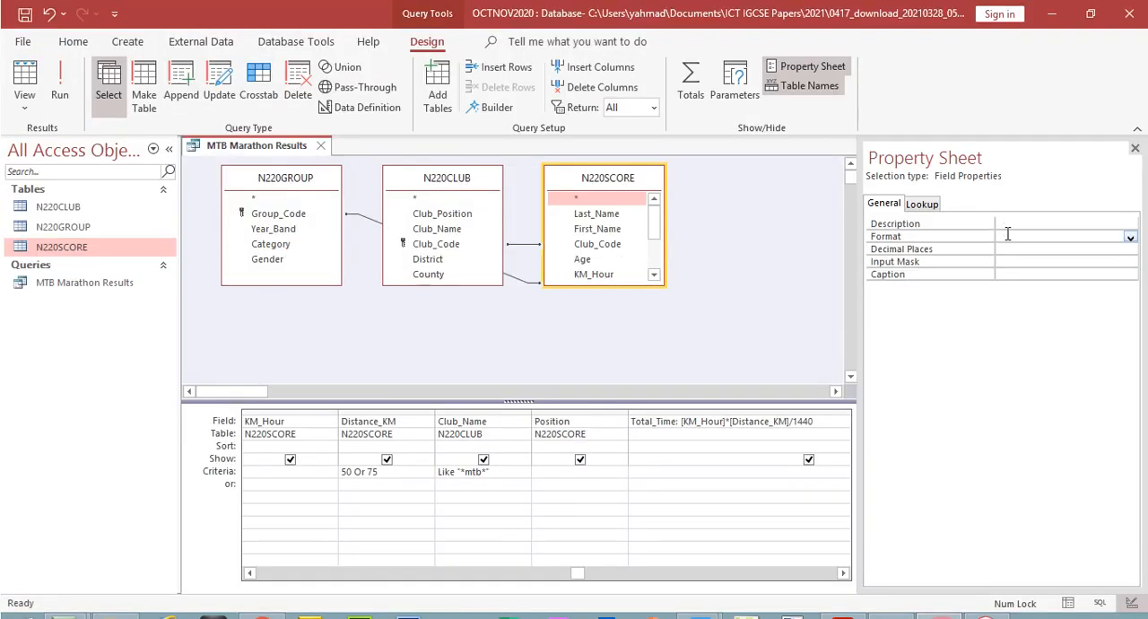
{"action": "left_click", "coordinate": [1008, 211]}
{"action": "key", "text": "ctrl+v"}
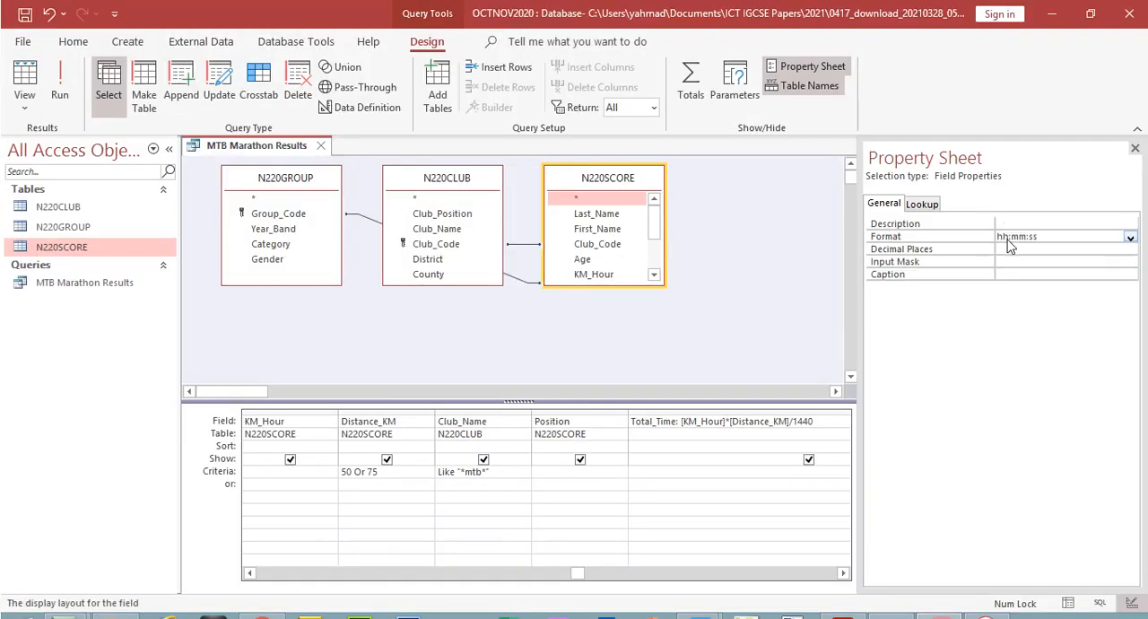
{"action": "left_click", "coordinate": [1009, 251]}
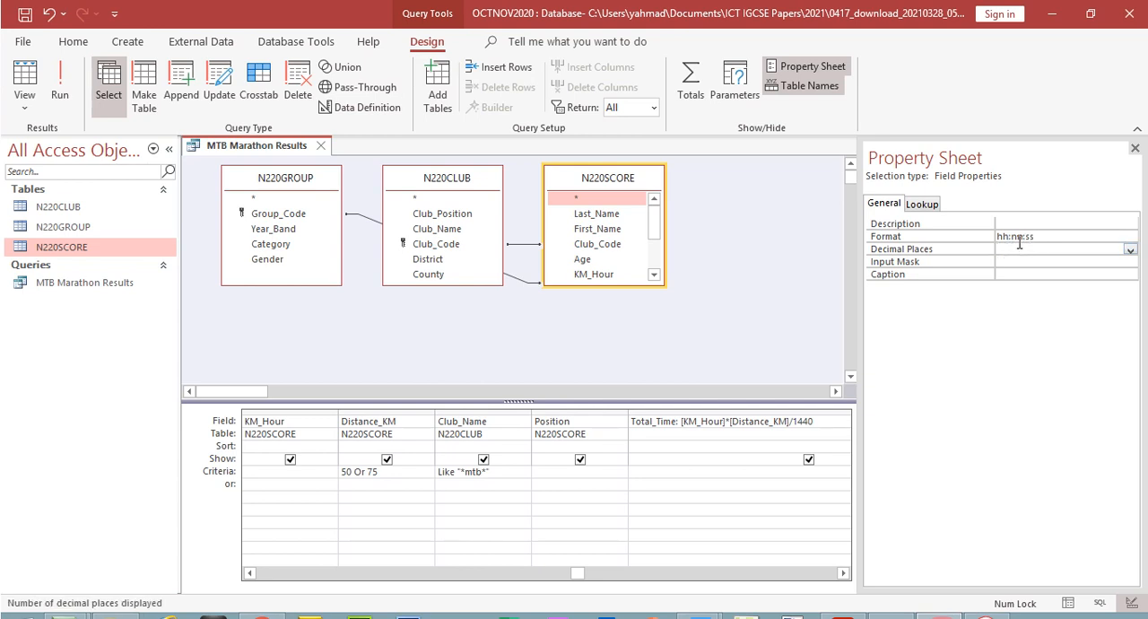
{"action": "left_click", "coordinate": [55, 78]}
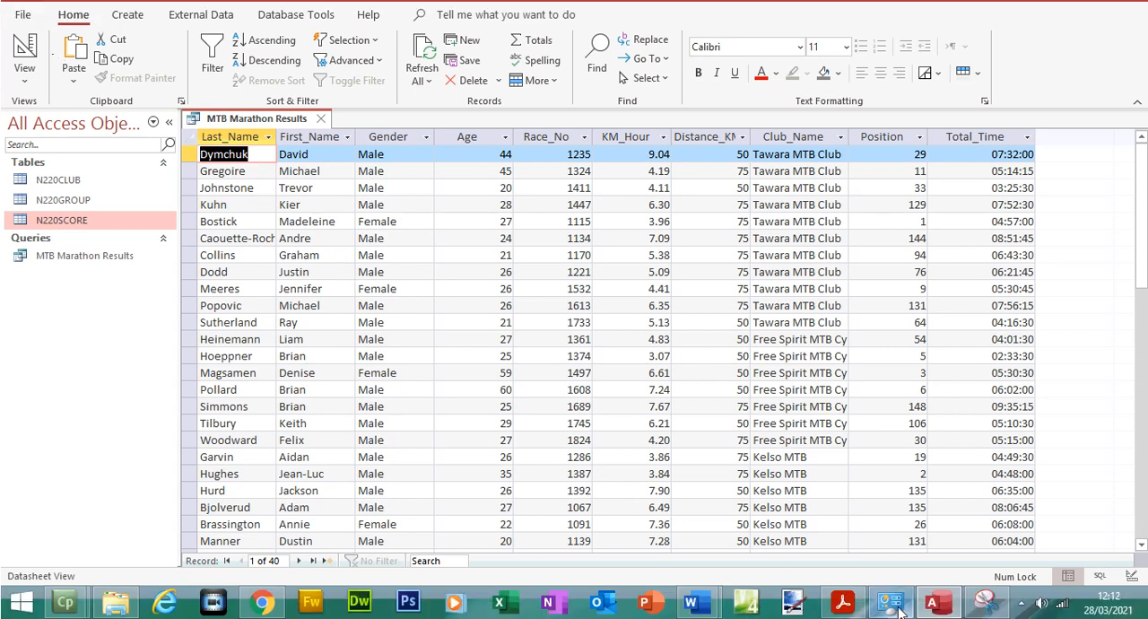
Switch to Acrobat Reader and highlight question 23's whole Total_Time bullet, through "display time as hh:mm:ss", in yellow
{"action": "left_click", "coordinate": [845, 552]}
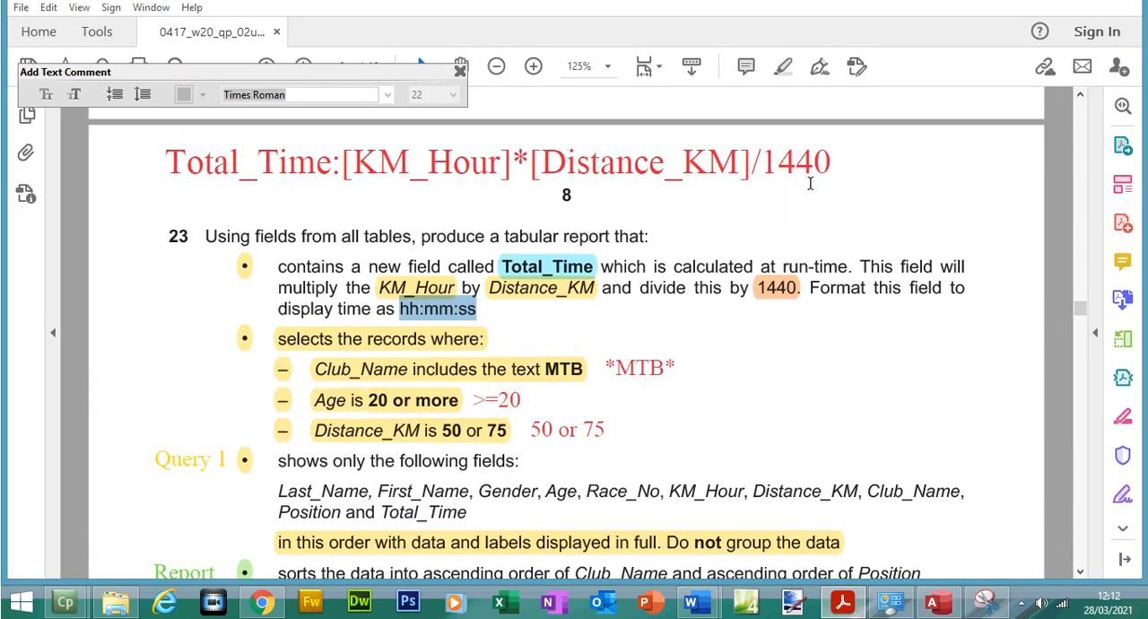
{"action": "left_click", "coordinate": [499, 67]}
{"action": "left_click", "coordinate": [499, 67]}
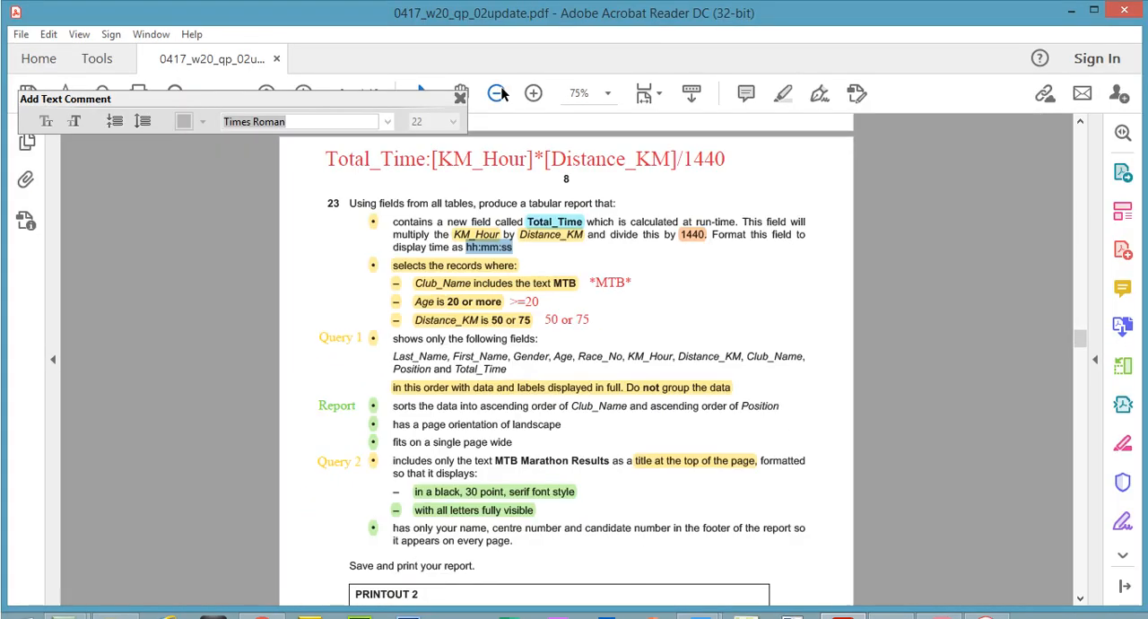
{"action": "mouse_move", "coordinate": [392, 220]}
{"action": "left_mouse_down"}
{"action": "mouse_move", "coordinate": [513, 249]}
{"action": "mouse_move", "coordinate": [392, 221]}
{"action": "left_mouse_up"}
{"action": "left_click", "coordinate": [513, 249]}
{"action": "left_click", "coordinate": [783, 93]}
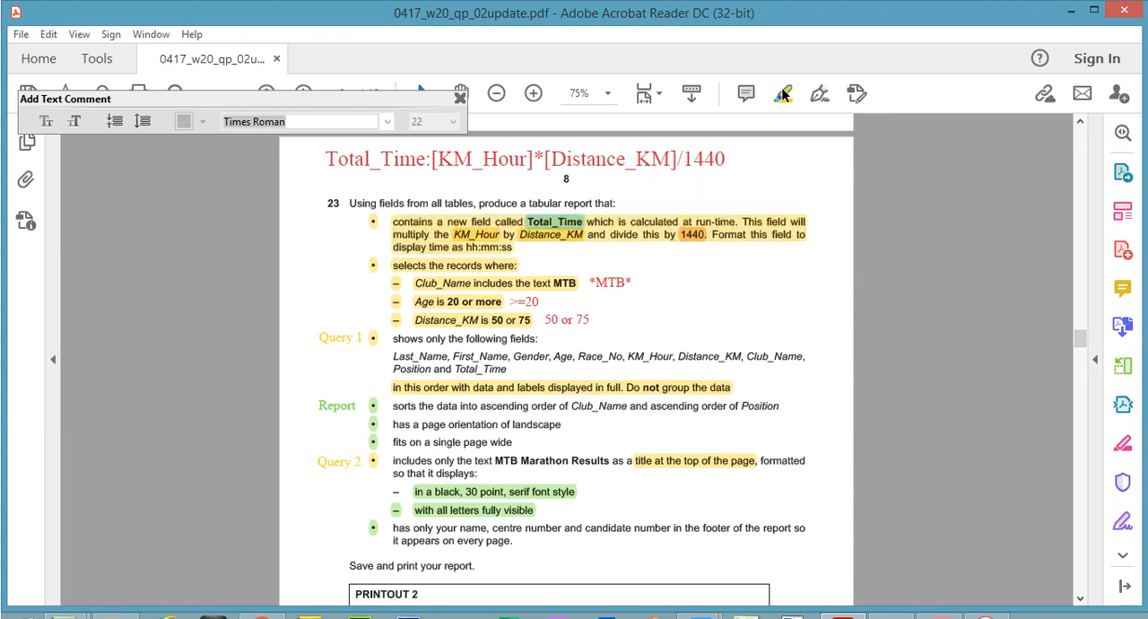
{"action": "left_click", "coordinate": [452, 177]}
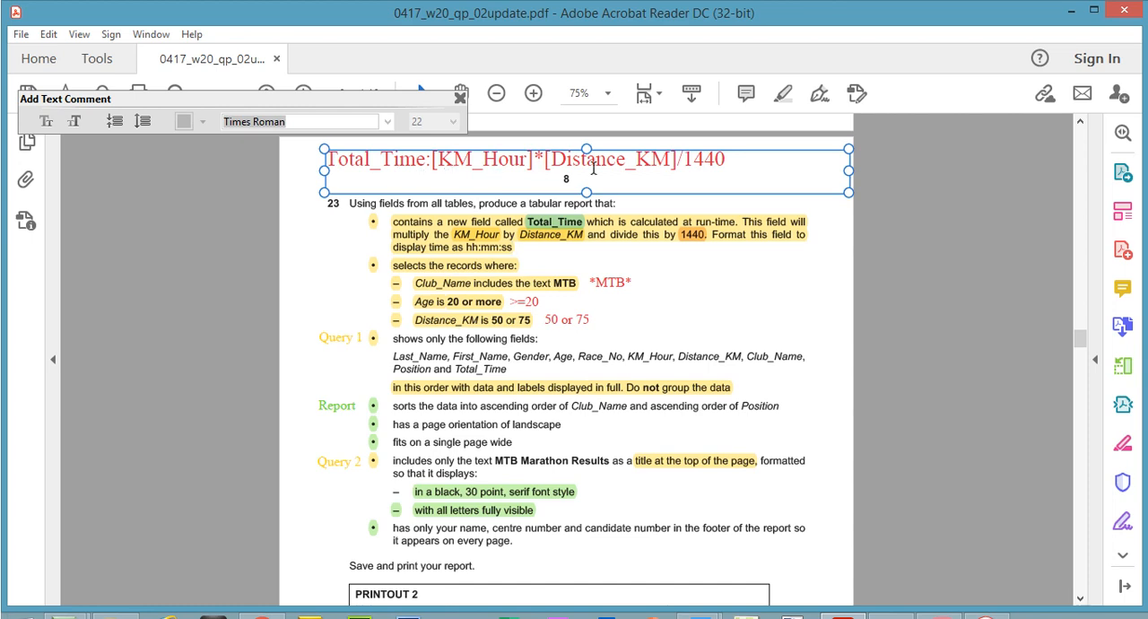
{"action": "left_click", "coordinate": [741, 199]}
{"action": "left_click", "coordinate": [739, 189]}
{"action": "left_click", "coordinate": [646, 249]}
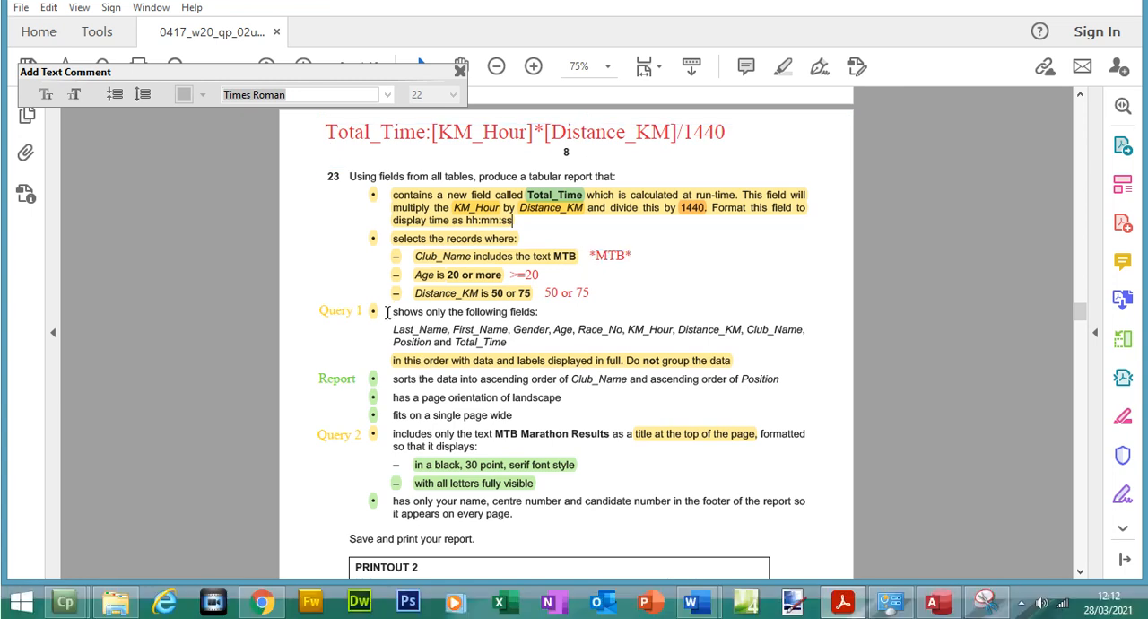
Highlight question 23's line "shows only the following fields:" in yellow, and switch to the database presentation in Chrome
{"action": "left_click_drag", "start_coordinate": [389, 311], "coordinate": [538, 312]}
{"action": "left_click", "coordinate": [785, 65]}
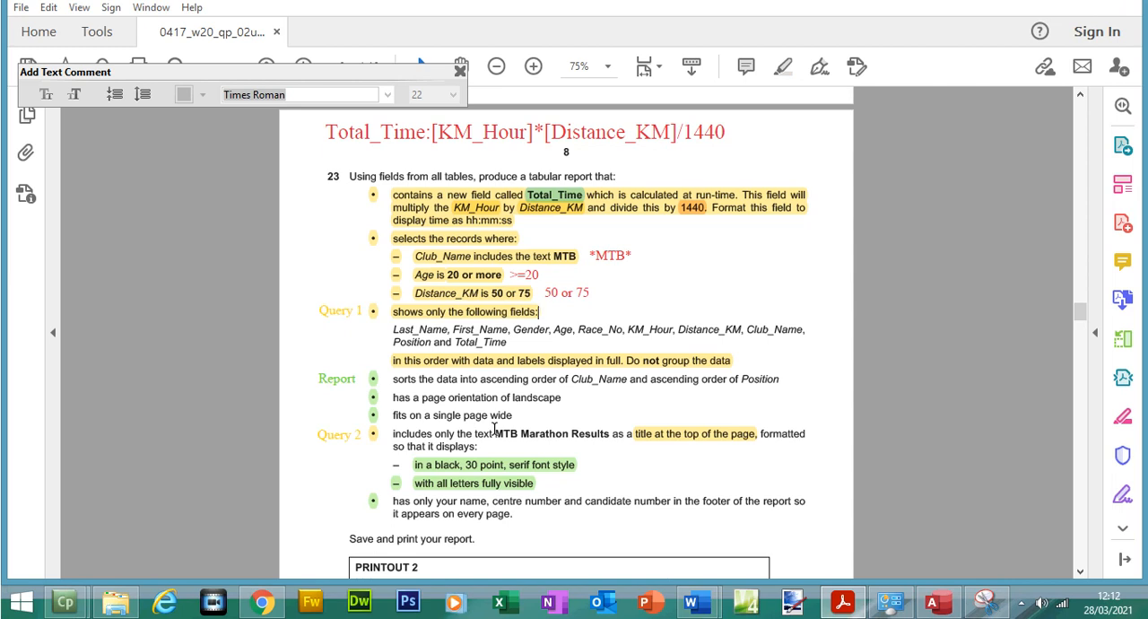
{"action": "left_click", "coordinate": [261, 601]}
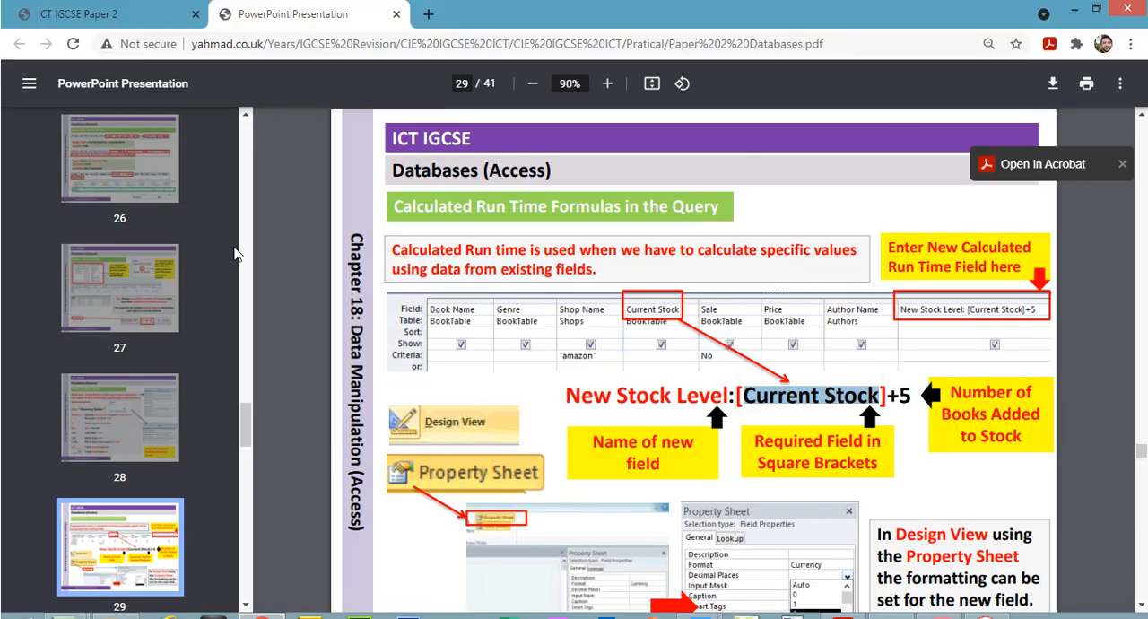
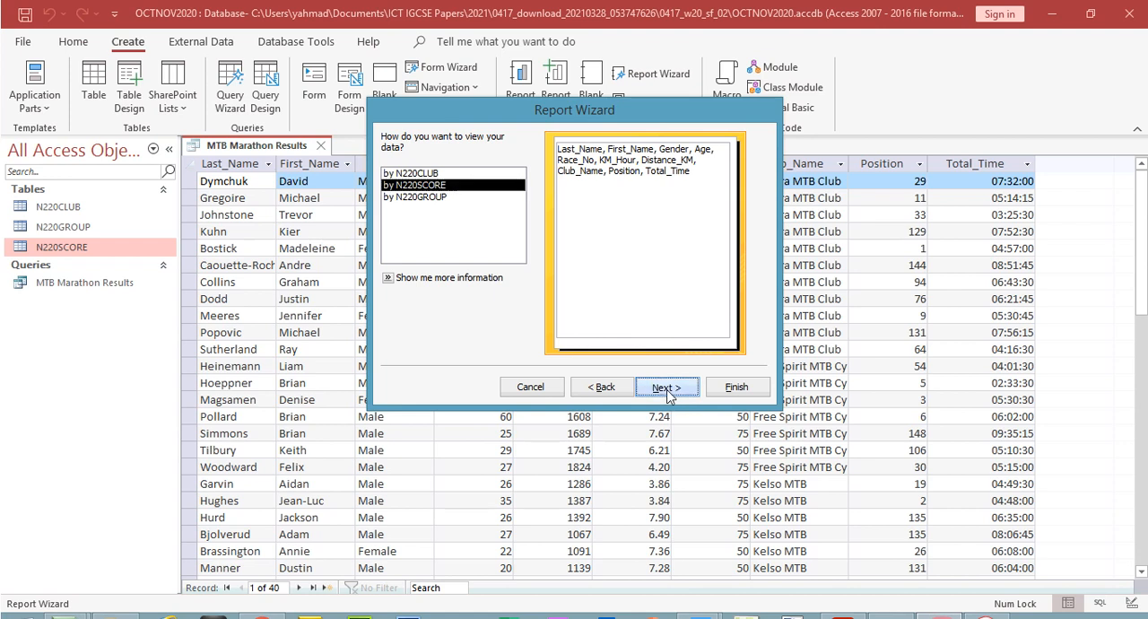
{"action": "left_click", "coordinate": [666, 386]}
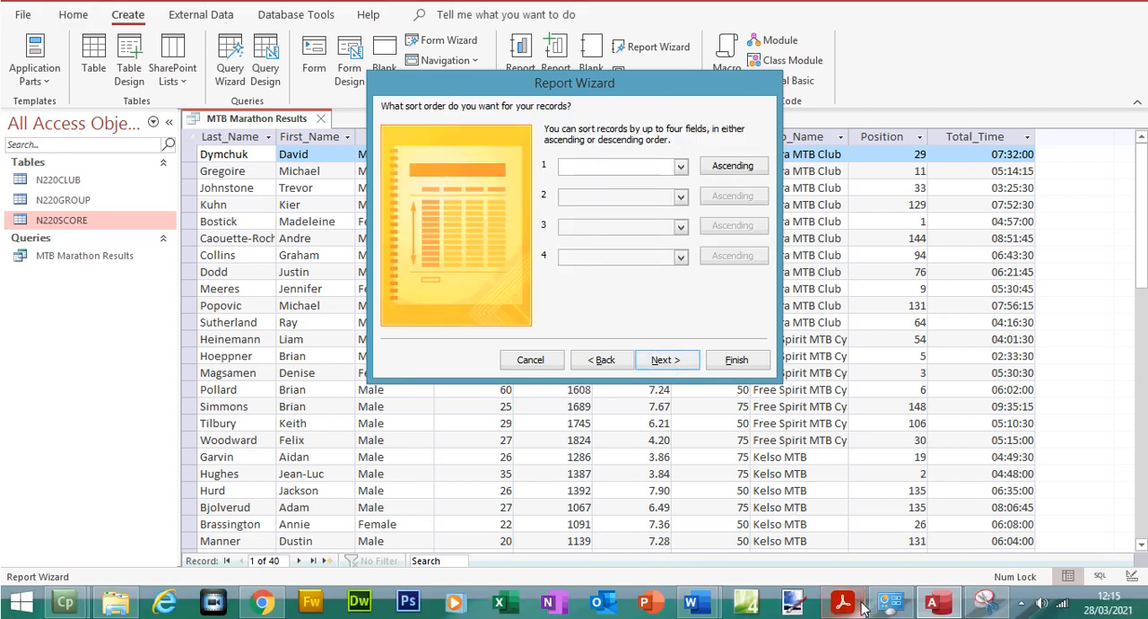
Advance the Report Wizard to its sort order page, switch to Acrobat Reader, and highlight question 23's "ascending order of Club_Name" in green
{"action": "left_click", "coordinate": [842, 616]}
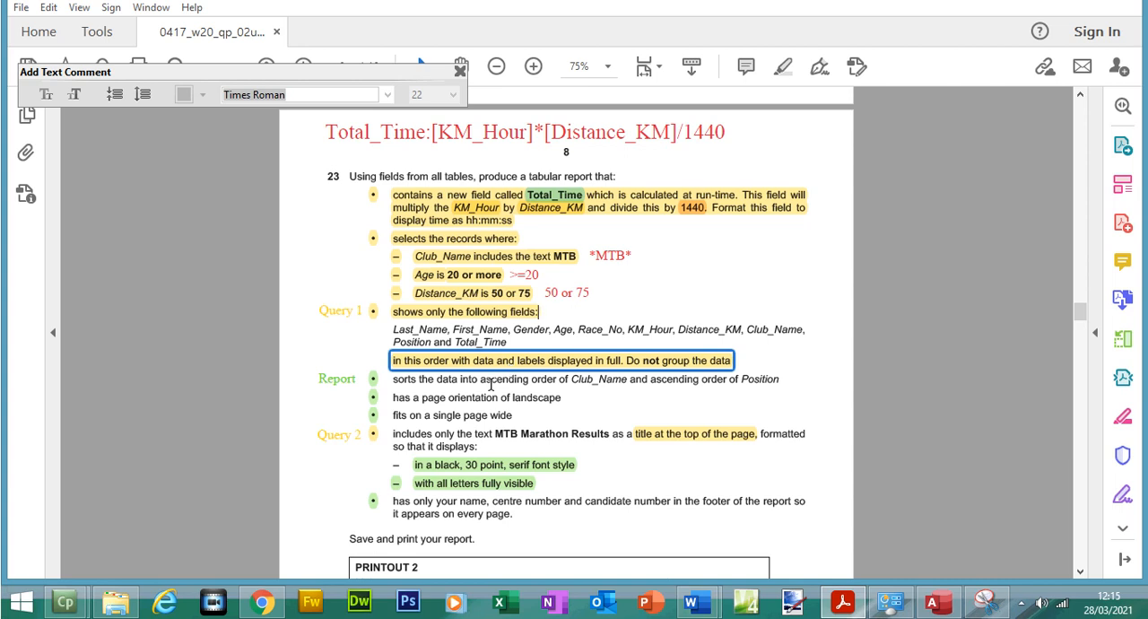
{"action": "left_click_drag", "start_coordinate": [479, 380], "coordinate": [615, 386]}
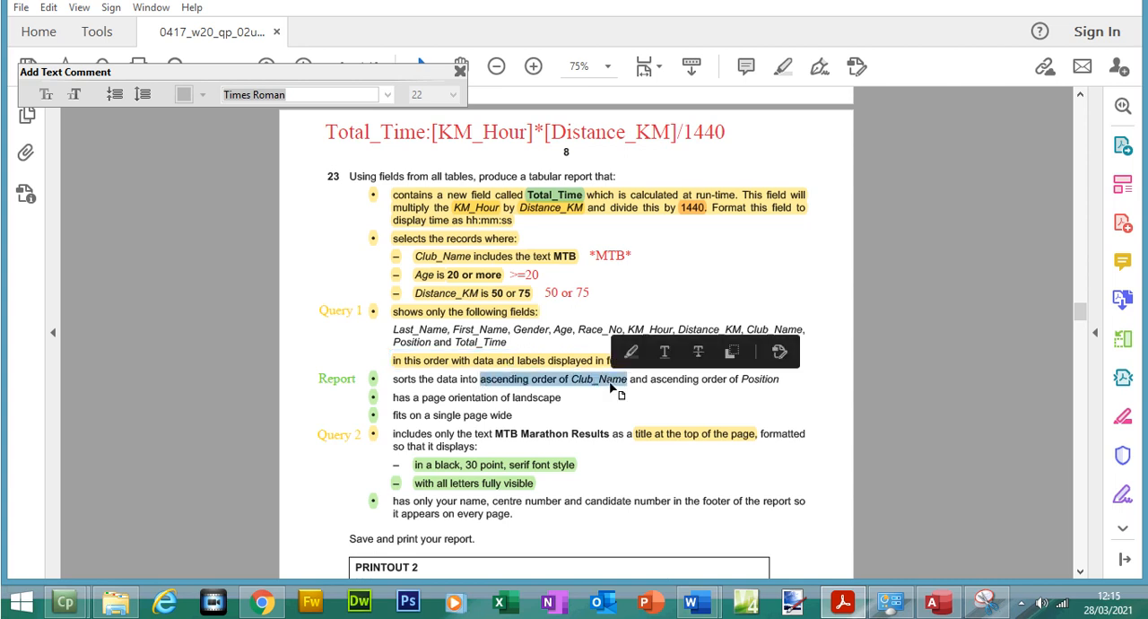
{"action": "left_click", "coordinate": [783, 66]}
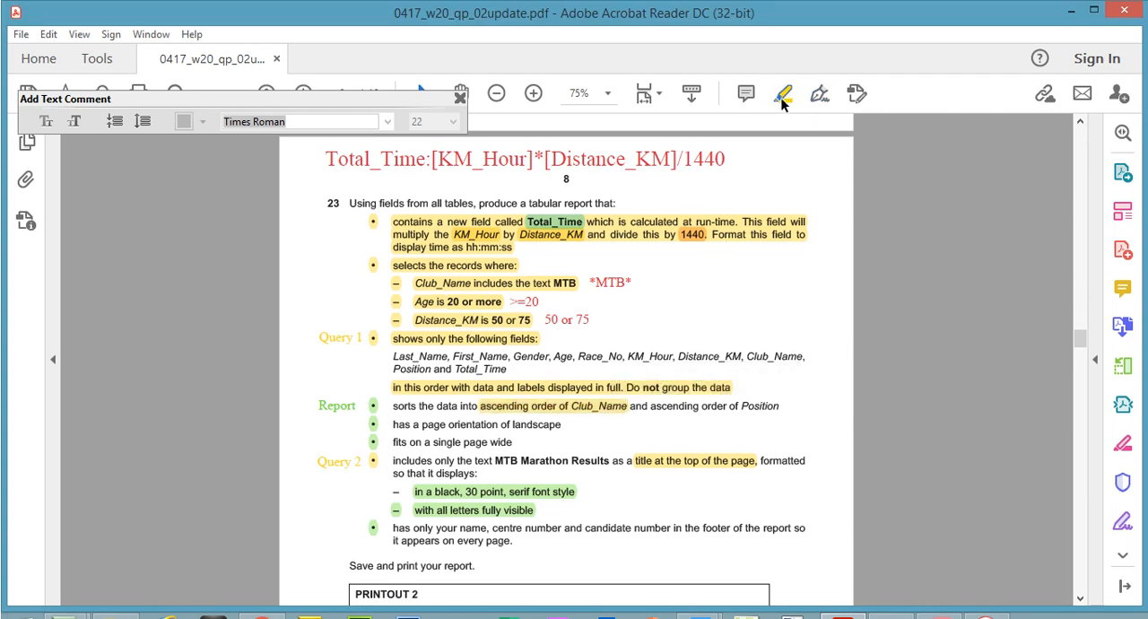
{"action": "left_click", "coordinate": [567, 415]}
{"action": "left_click", "coordinate": [621, 377]}
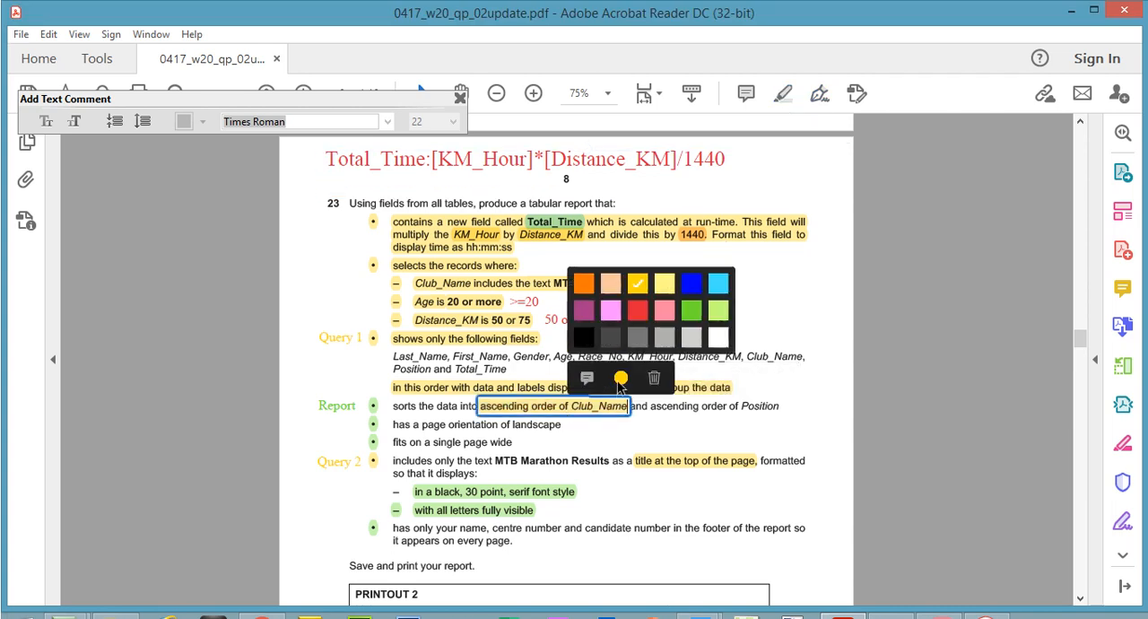
{"action": "left_click", "coordinate": [697, 319]}
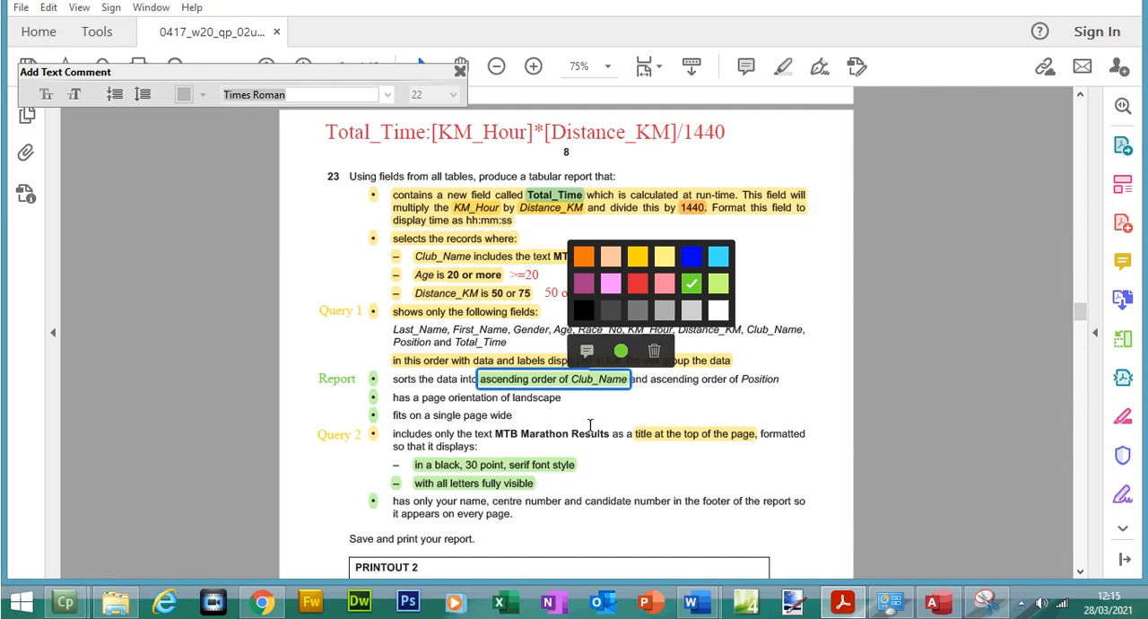
Return to Access and set Club_Name as the report's first sort field, in ascending order
{"action": "left_click", "coordinate": [928, 608]}
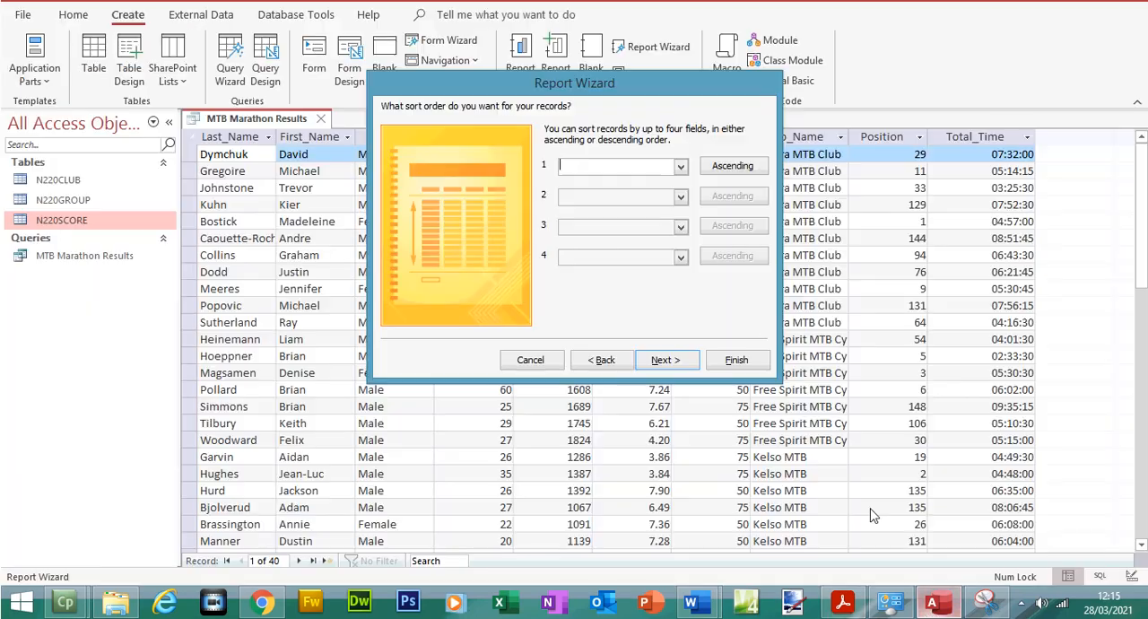
{"action": "left_click", "coordinate": [681, 194]}
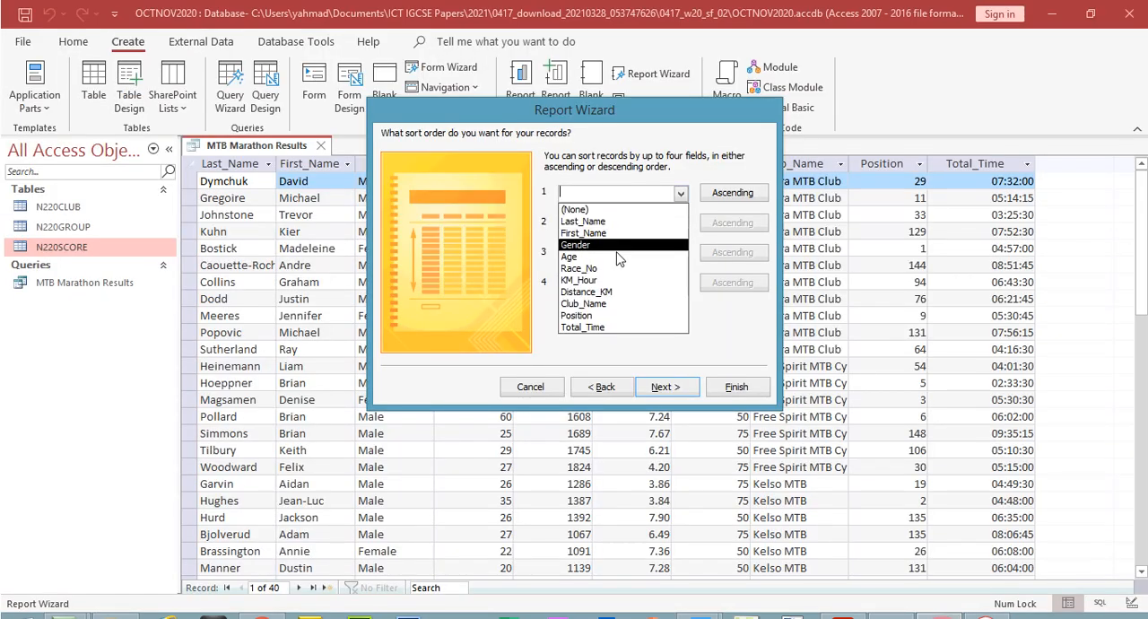
{"action": "left_click", "coordinate": [599, 303]}
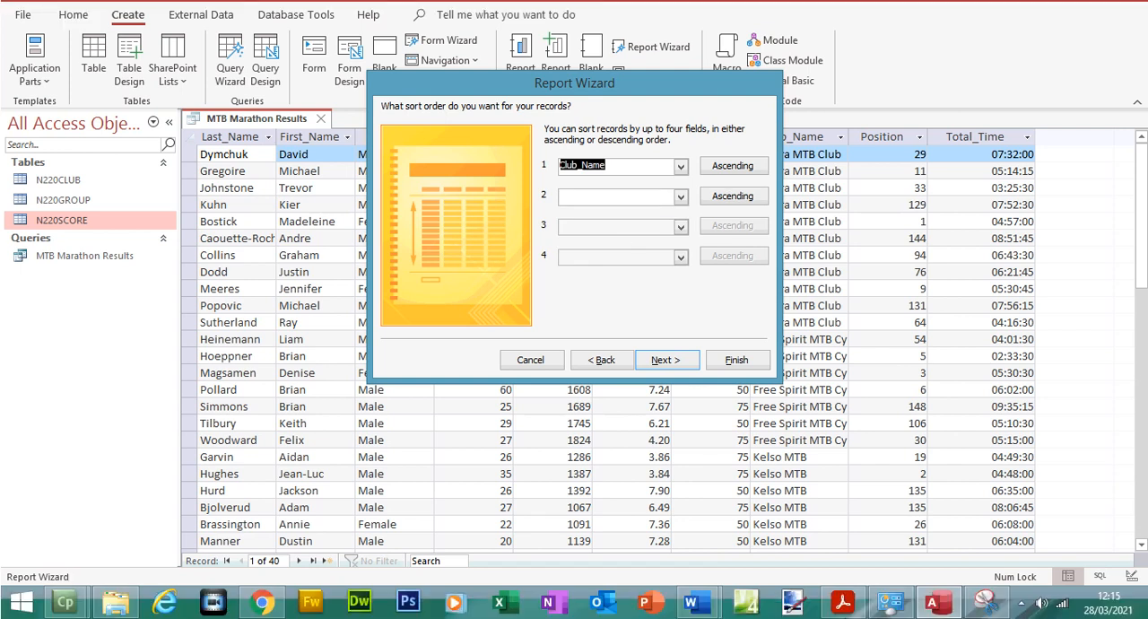
Highlight "ascending order of Position" in green in Acrobat Reader, then add Position as the second ascending sort field in Access's Report Wizard
{"action": "left_click", "coordinate": [842, 606]}
{"action": "left_click_drag", "start_coordinate": [653, 380], "coordinate": [768, 385]}
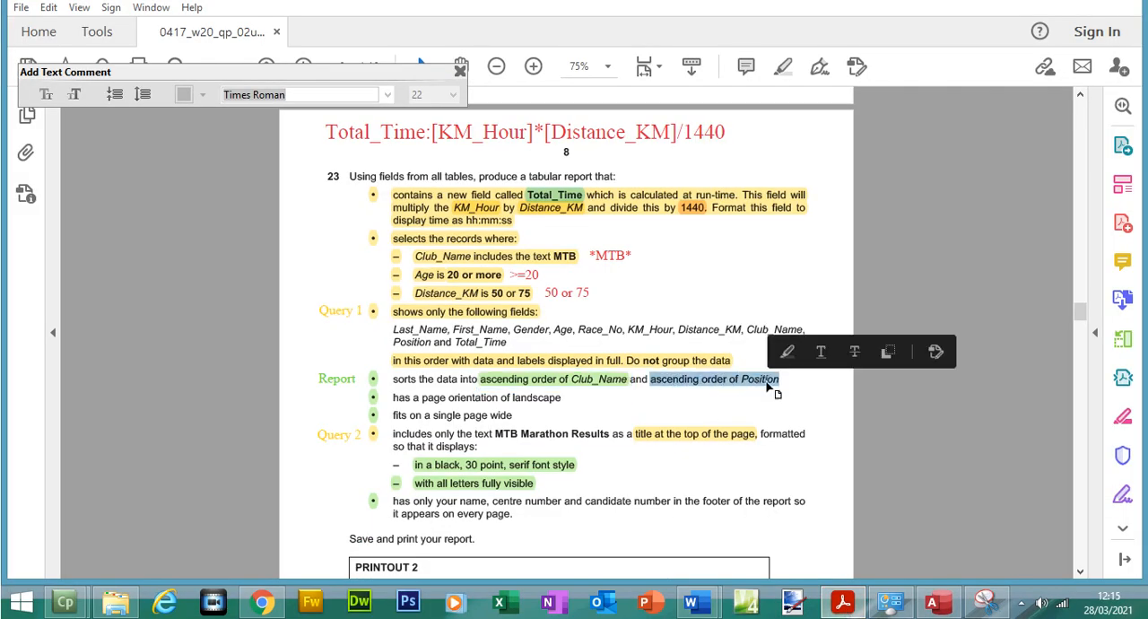
{"action": "left_click", "coordinate": [933, 602]}
{"action": "left_click", "coordinate": [680, 202]}
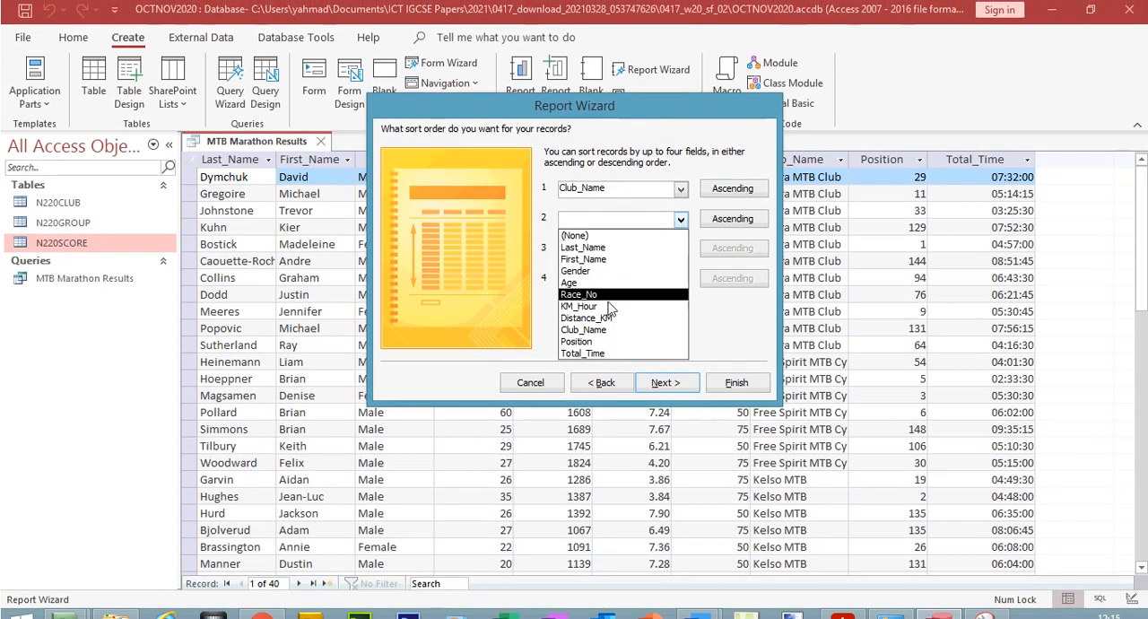
{"action": "left_click", "coordinate": [601, 341]}
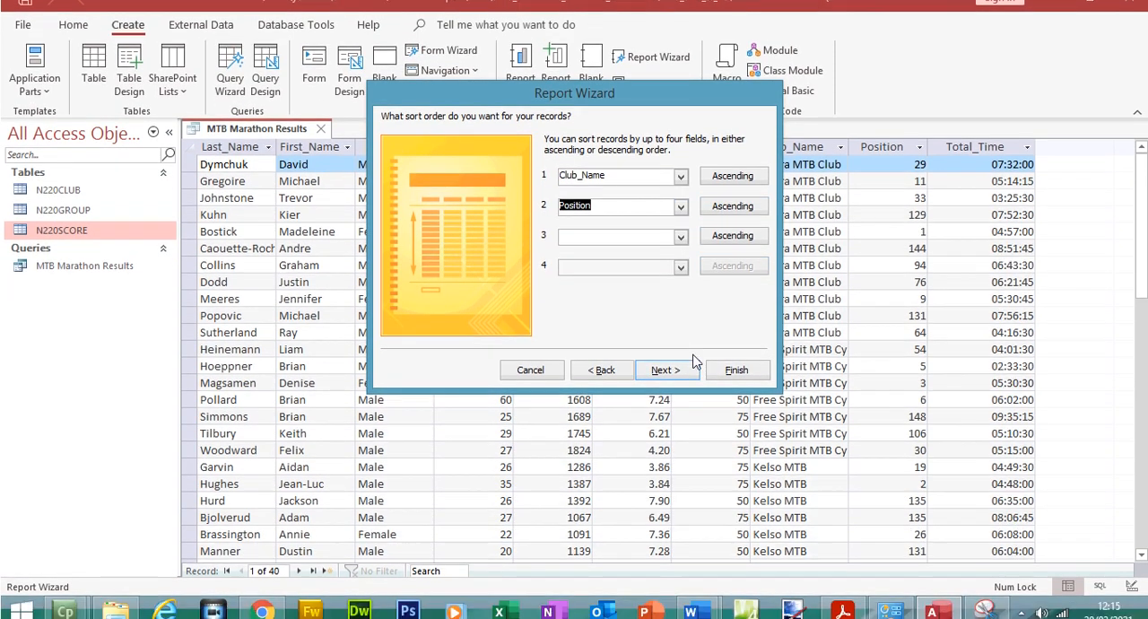
{"action": "left_click", "coordinate": [673, 384]}
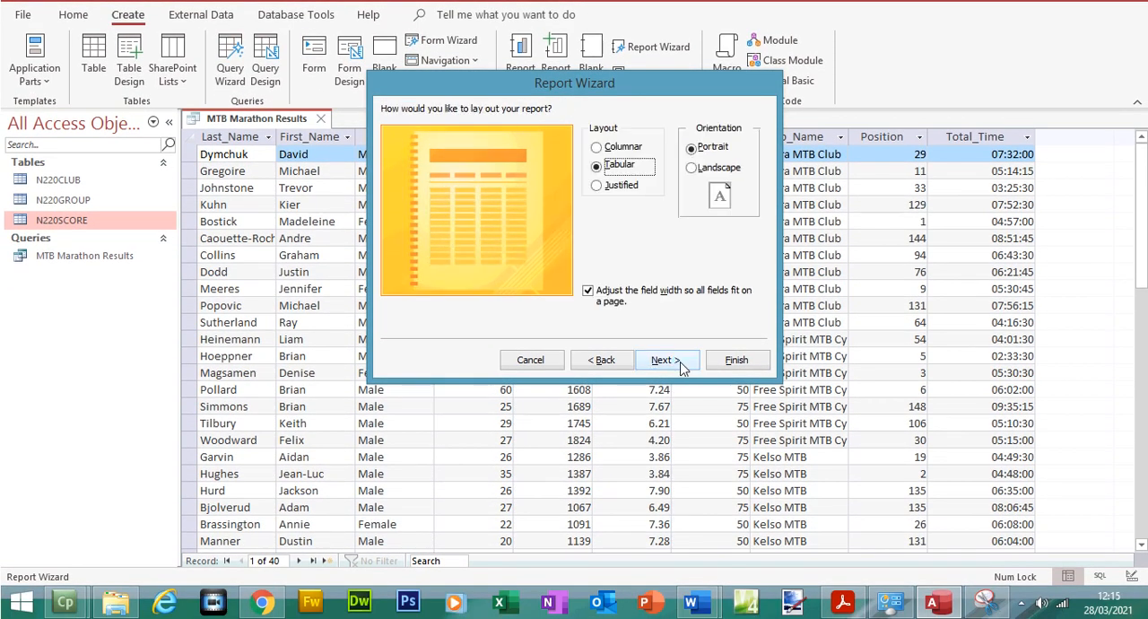
Switch to Acrobat Reader and highlight question 23's "page orientation of landscape" in green
{"action": "left_click", "coordinate": [842, 601]}
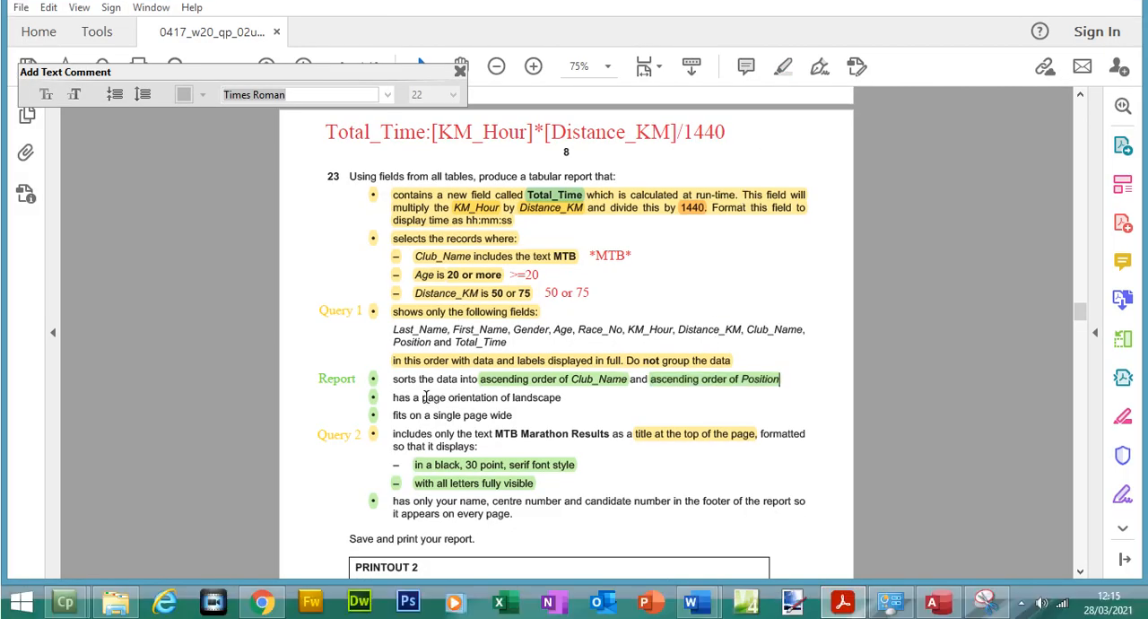
{"action": "left_click_drag", "start_coordinate": [422, 424], "coordinate": [534, 424]}
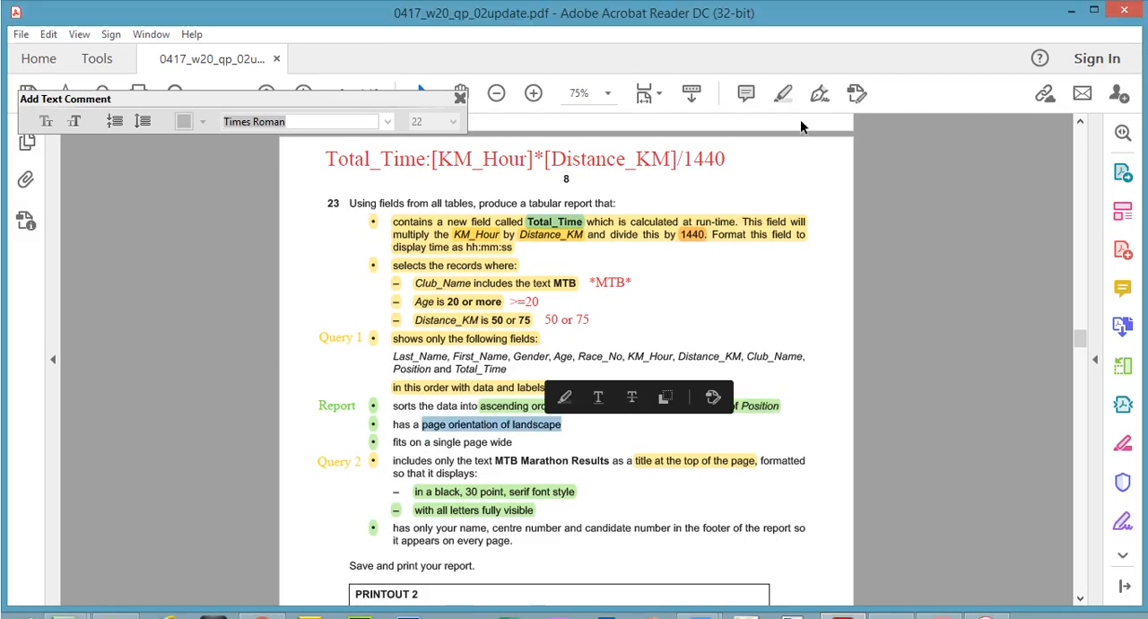
{"action": "left_click", "coordinate": [782, 66]}
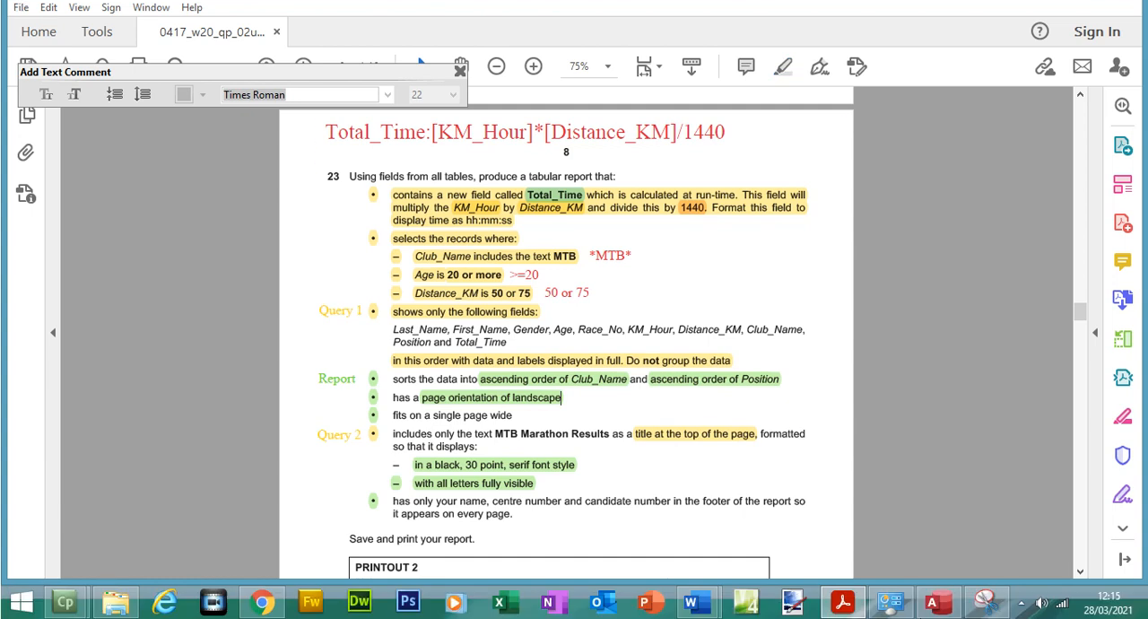
Return to Access, set the tabular report's orientation to Landscape, and proceed to the report title page
{"action": "left_click", "coordinate": [933, 602]}
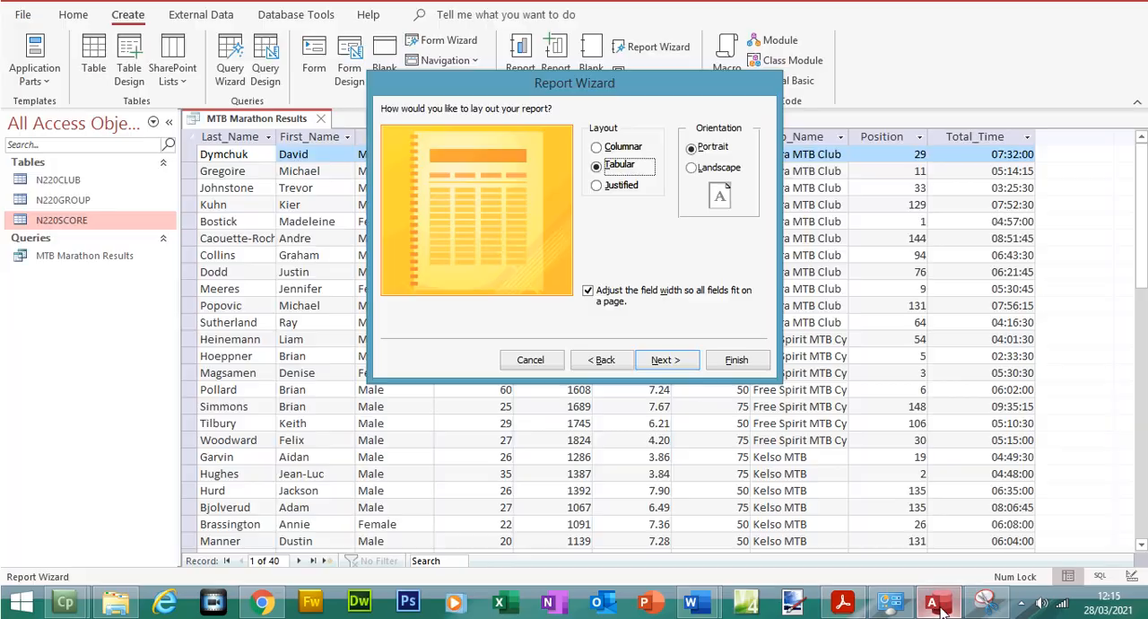
{"action": "left_click", "coordinate": [717, 183]}
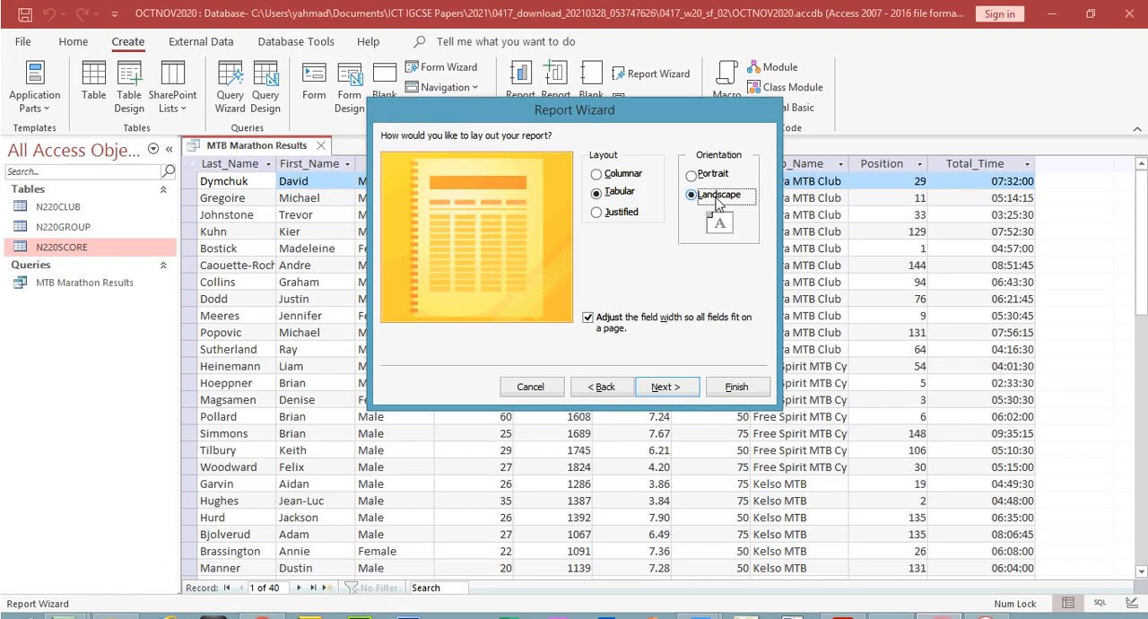
{"action": "left_click", "coordinate": [665, 388]}
Copy MTB Marathon Results from question 23 in Acrobat Reader, use it as the report title in Access, and finish the wizard with a preview
{"action": "left_click_drag", "start_coordinate": [572, 154], "coordinate": [467, 166]}
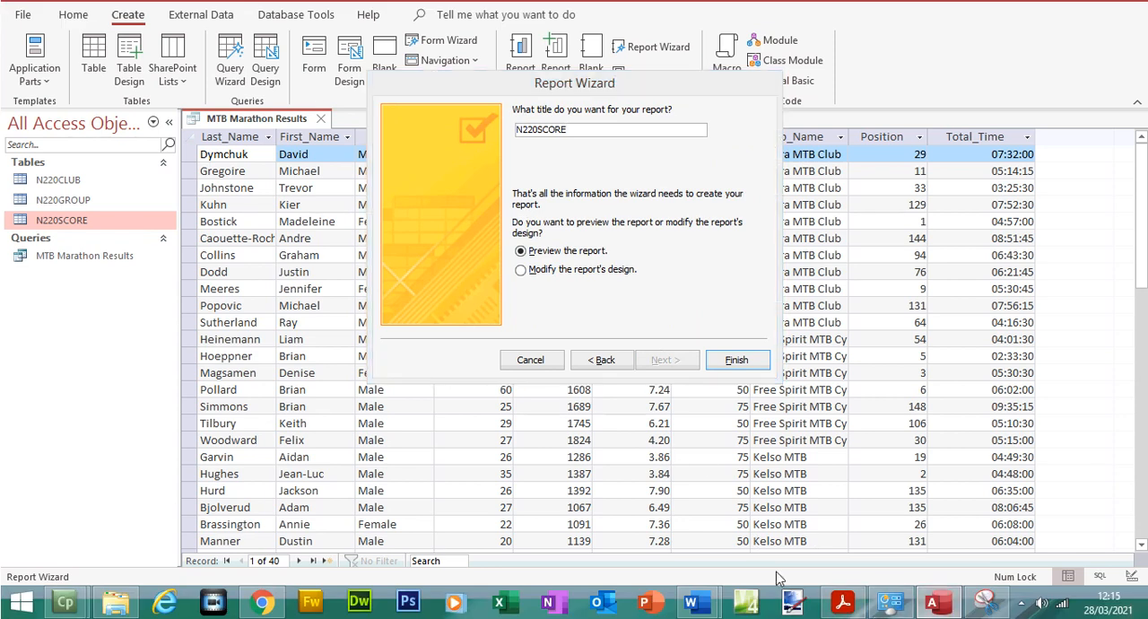
{"action": "left_click", "coordinate": [842, 603]}
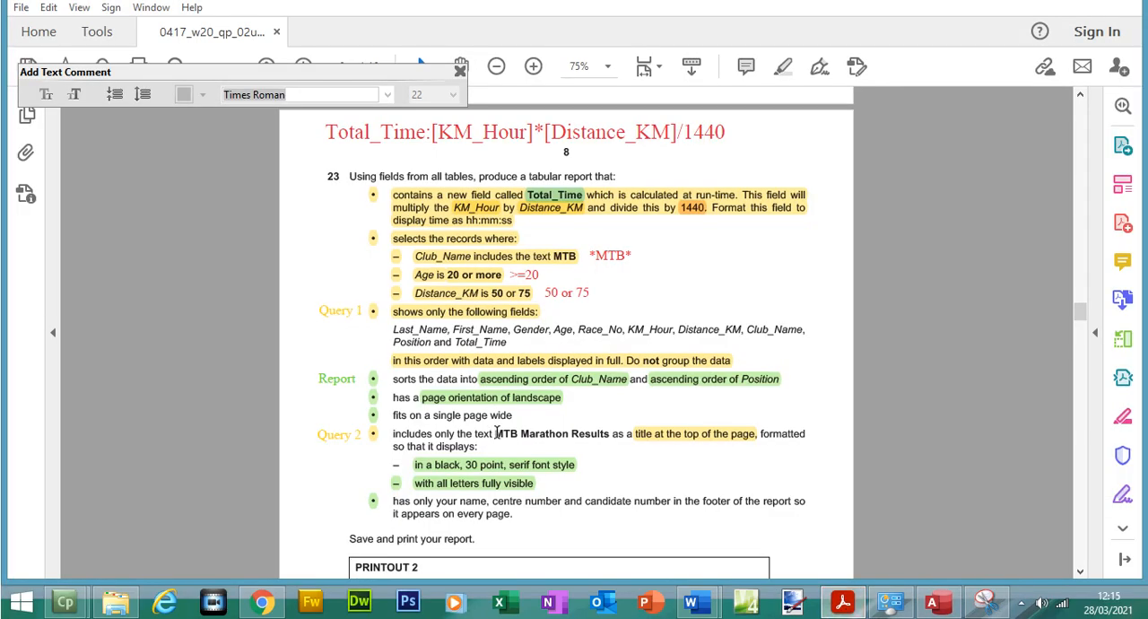
{"action": "left_click_drag", "start_coordinate": [495, 434], "coordinate": [609, 434]}
{"action": "key", "text": "ctrl+c"}
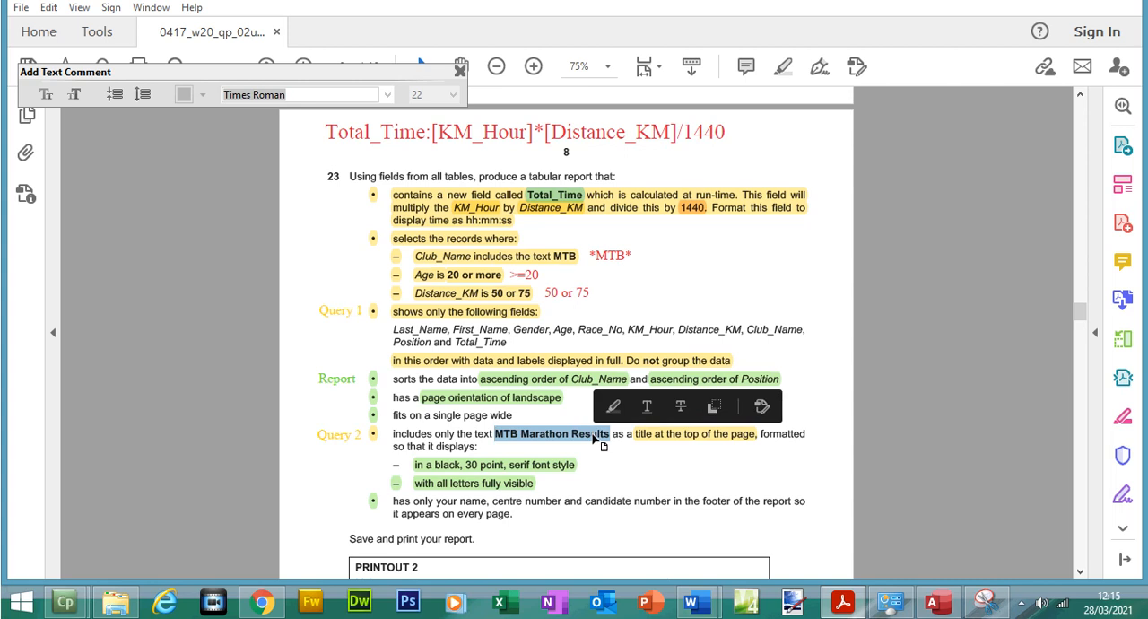
{"action": "left_click", "coordinate": [933, 603]}
{"action": "left_click_drag", "start_coordinate": [565, 156], "coordinate": [456, 148]}
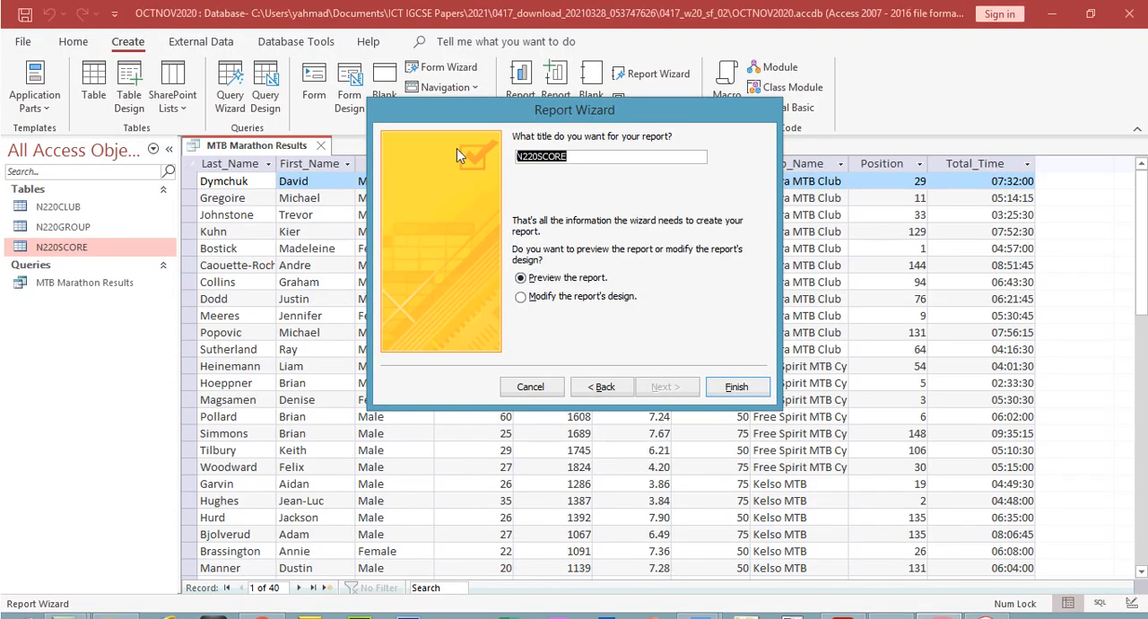
{"action": "key", "text": "ctrl+v"}
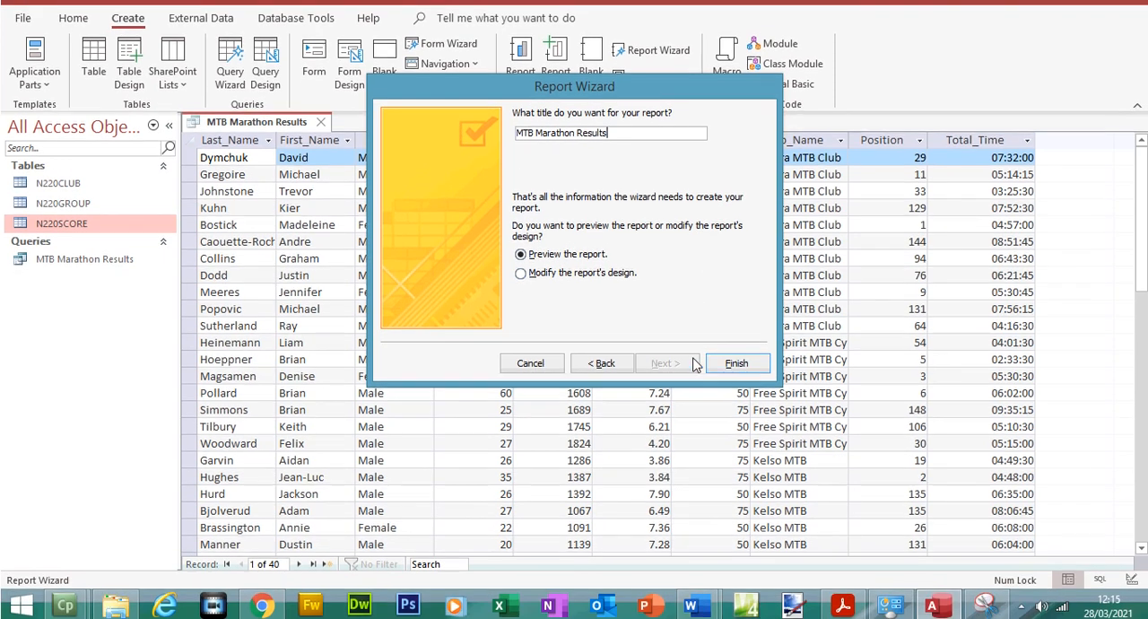
{"action": "left_click", "coordinate": [731, 360]}
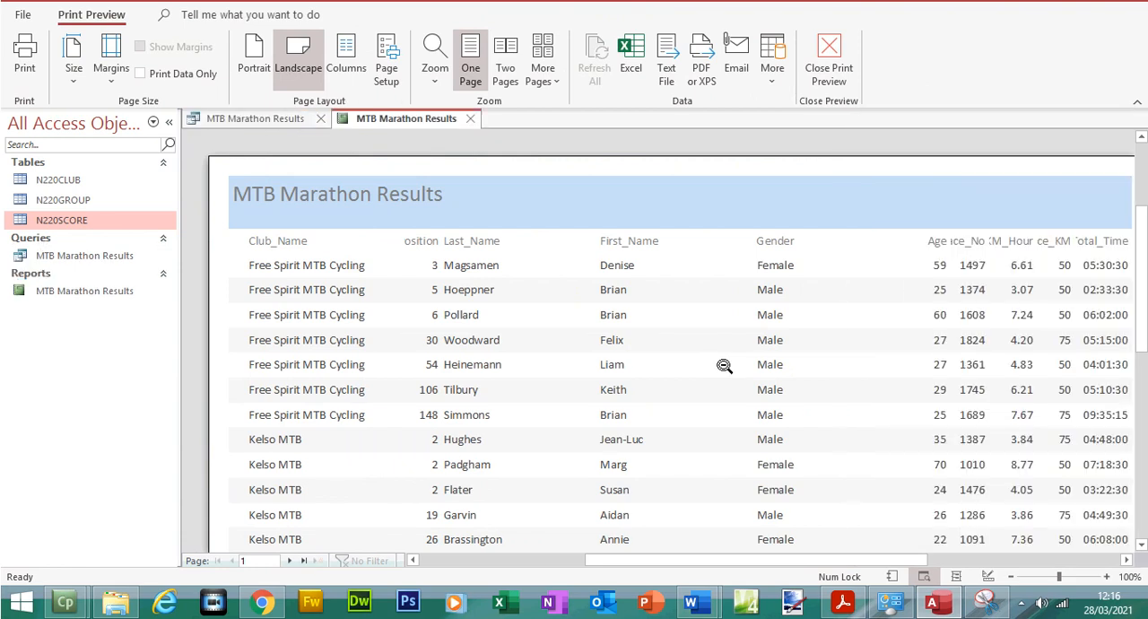
Zoom the report preview to 90% and check question 23's page width and sort order requirements in Acrobat Reader
{"action": "left_click", "coordinate": [1011, 577]}
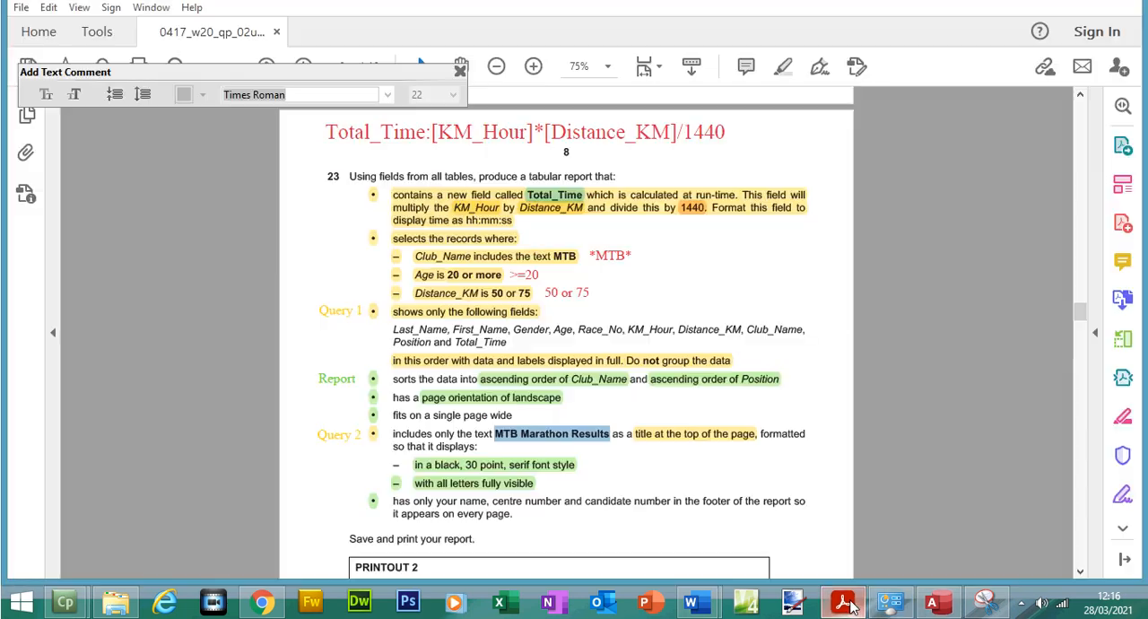
{"action": "left_click", "coordinate": [843, 603]}
{"action": "left_click_drag", "start_coordinate": [420, 415], "coordinate": [472, 416]}
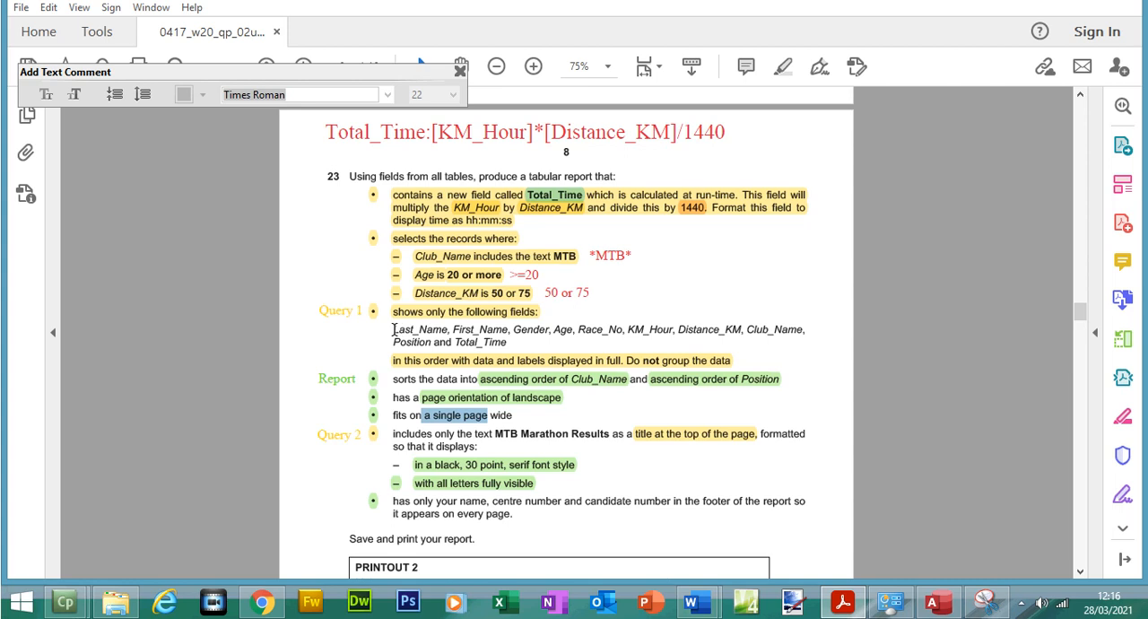
{"action": "left_click", "coordinate": [611, 382]}
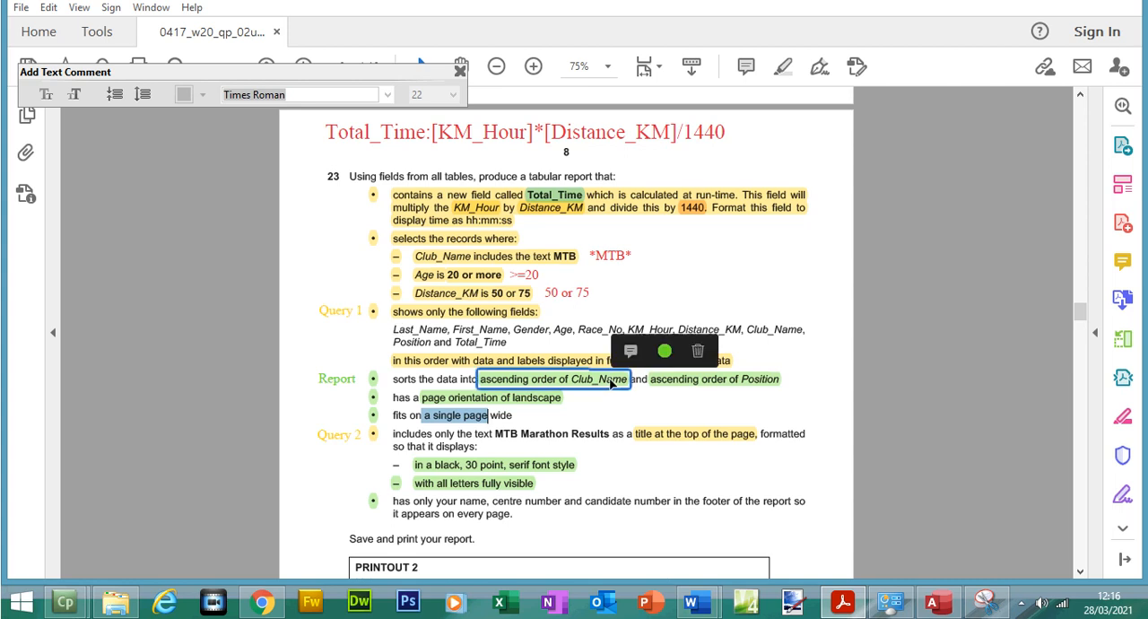
{"action": "left_click", "coordinate": [717, 382]}
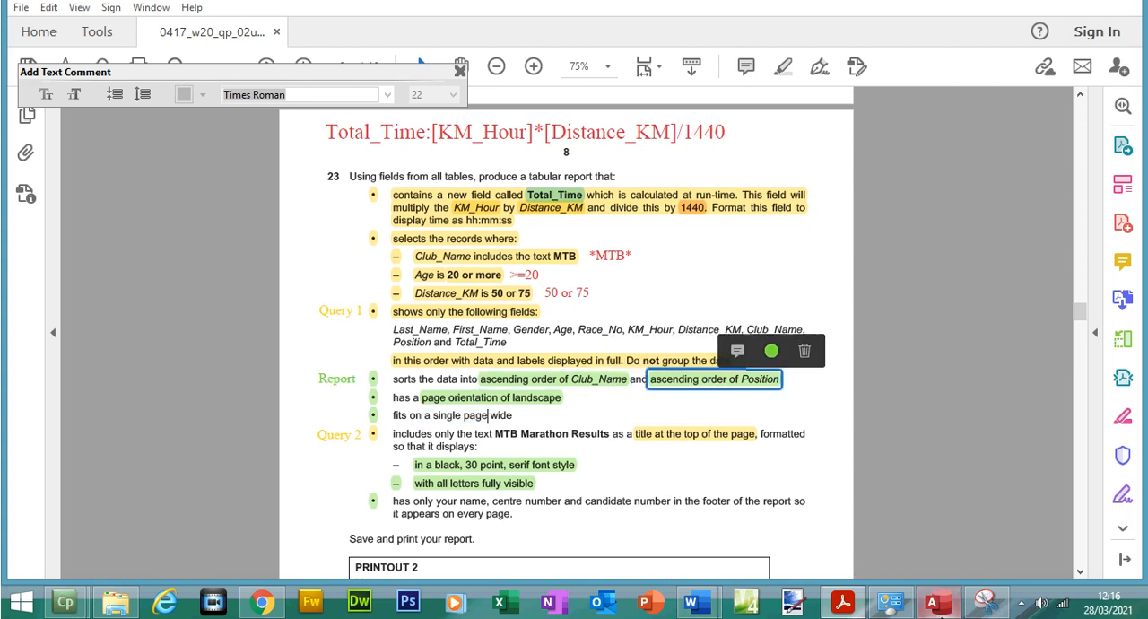
Return to Access, close the print preview, open the report in Layout View with its page setup options, and close the Property Sheet
{"action": "left_click", "coordinate": [932, 602]}
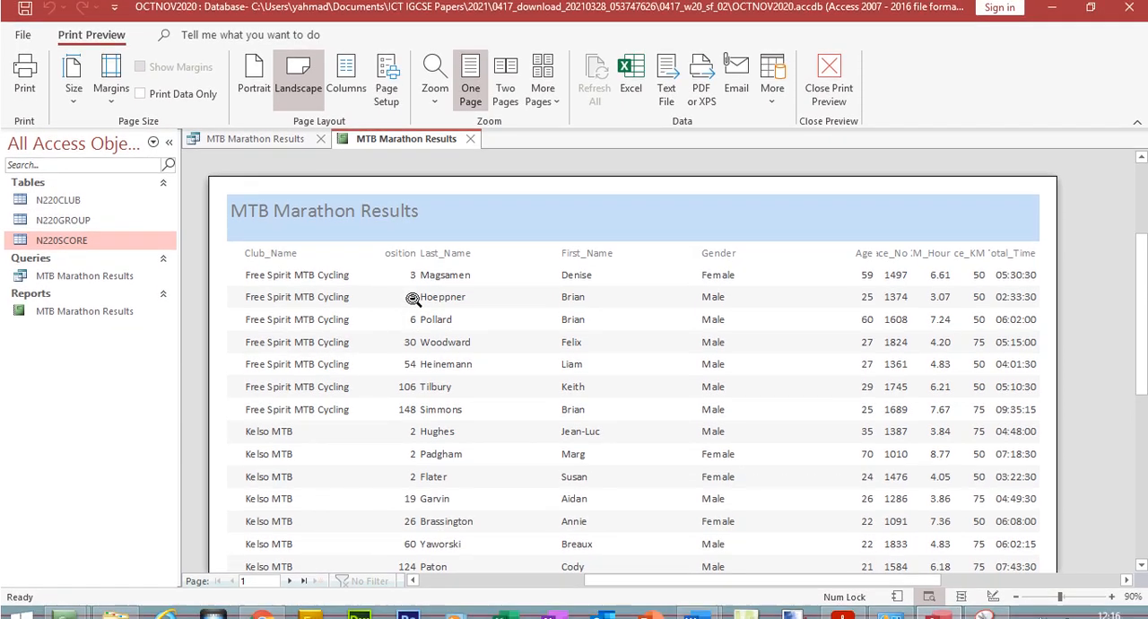
{"action": "left_click", "coordinate": [818, 66]}
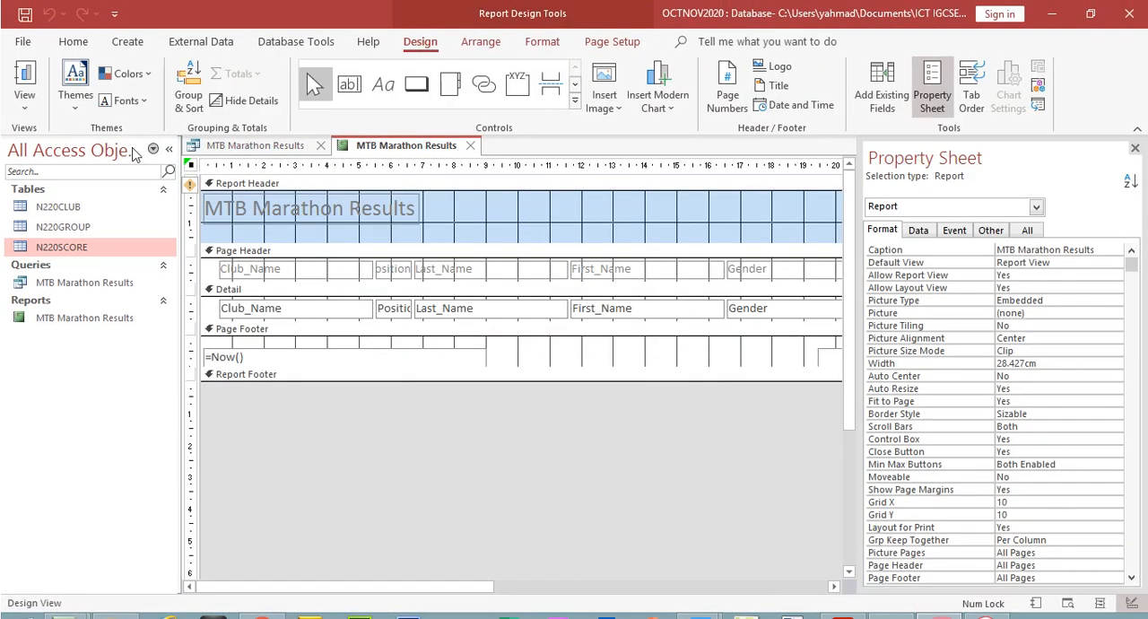
{"action": "left_click", "coordinate": [25, 99]}
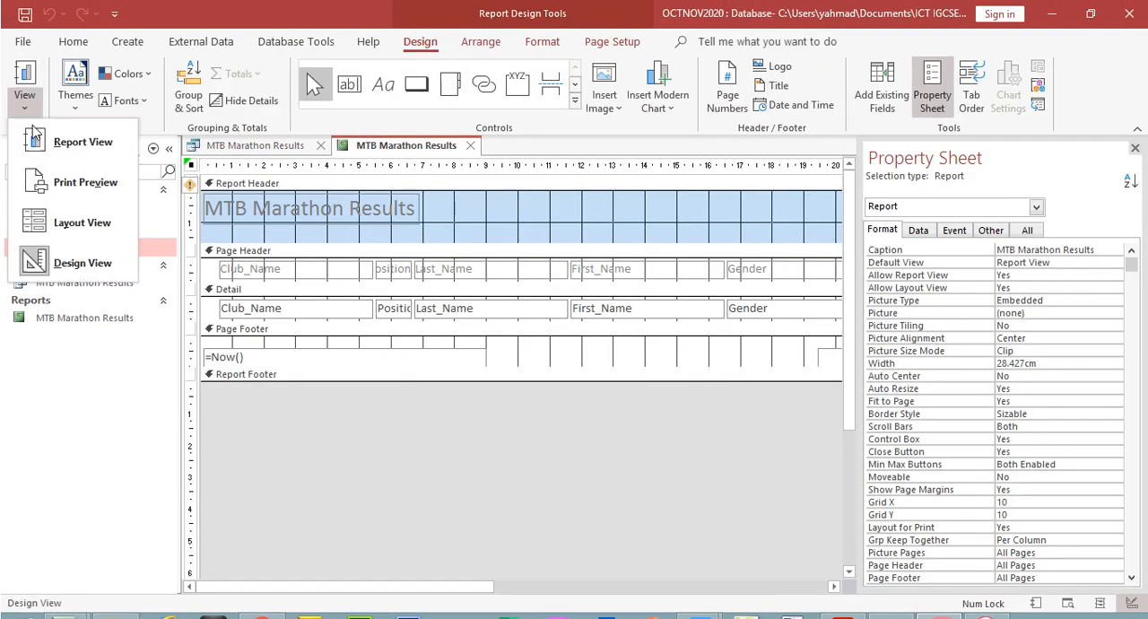
{"action": "left_click", "coordinate": [82, 223]}
{"action": "left_click", "coordinate": [613, 42]}
{"action": "left_click", "coordinate": [1135, 149]}
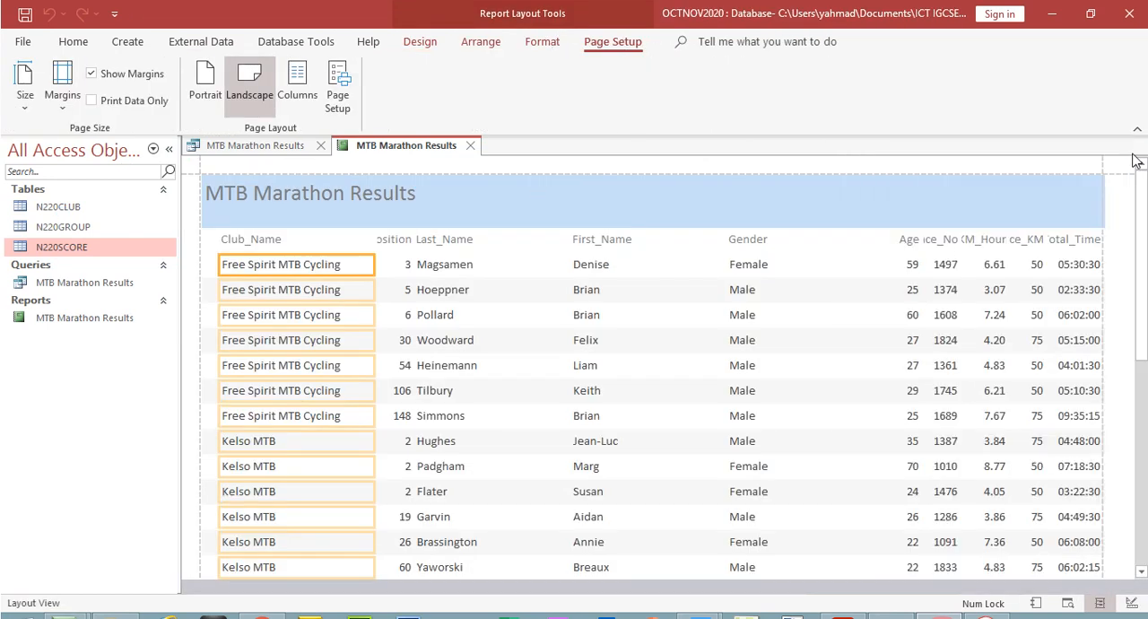
Narrow the report's Gender heading and data column by moving their left edge toward the Age column
{"action": "left_click", "coordinate": [759, 244]}
{"action": "left_click", "coordinate": [758, 243]}
{"action": "left_click_drag", "start_coordinate": [730, 223], "coordinate": [814, 221]}
Extend the First_Name heading and data column toward Gender, and narrow them by moving their left edge the same way
{"action": "left_click", "coordinate": [597, 223]}
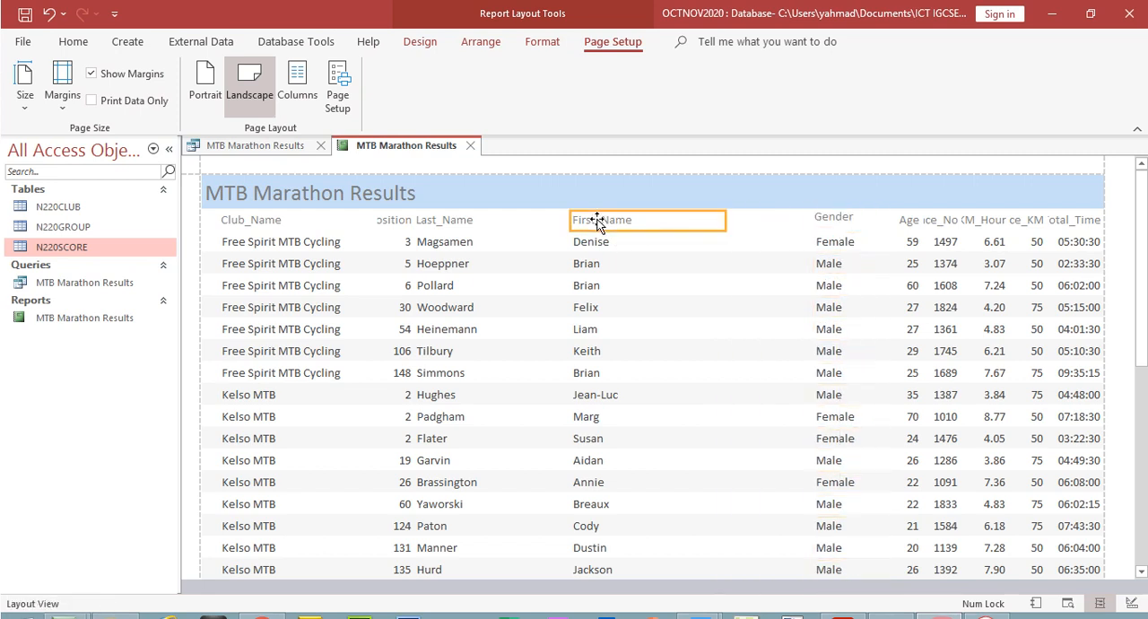
{"action": "left_click", "coordinate": [592, 244]}
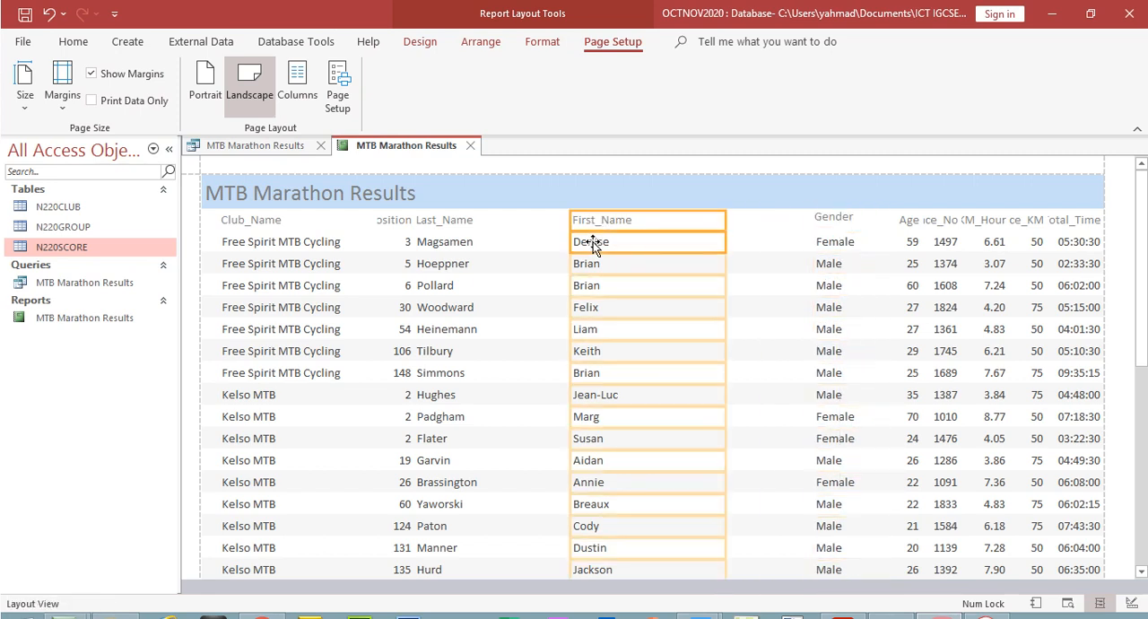
{"action": "left_click_drag", "start_coordinate": [723, 227], "coordinate": [773, 223]}
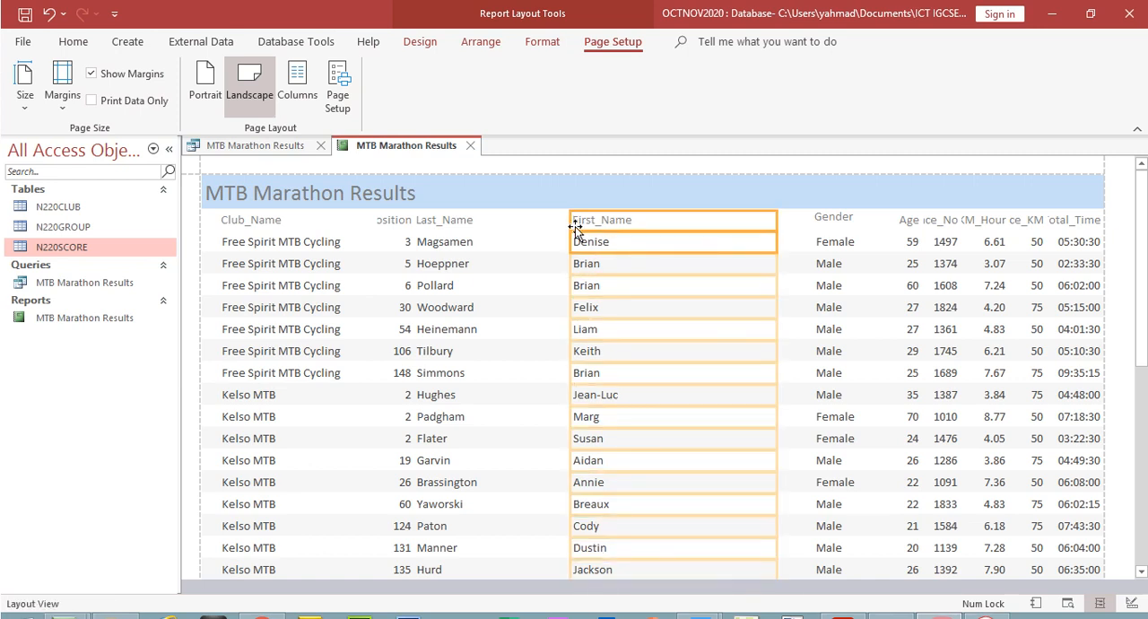
{"action": "left_click_drag", "start_coordinate": [571, 225], "coordinate": [714, 221]}
Extend the Last_Name heading and data column toward First_Name, and narrow them by moving their left edge the same way
{"action": "left_click", "coordinate": [422, 223]}
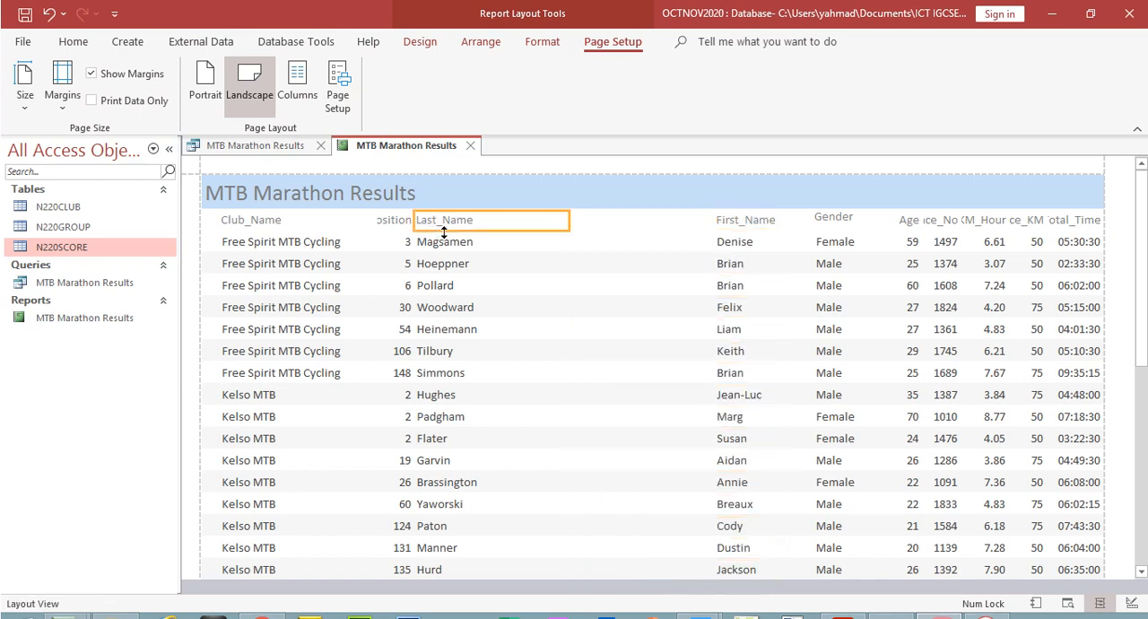
{"action": "left_click", "coordinate": [444, 241]}
{"action": "left_click_drag", "start_coordinate": [568, 219], "coordinate": [681, 221]}
{"action": "left_click_drag", "start_coordinate": [412, 217], "coordinate": [623, 222]}
Extend the Position heading and data column to Last_Name, and narrow them by bringing their left edge across
{"action": "left_click", "coordinate": [402, 224]}
{"action": "left_click", "coordinate": [405, 240]}
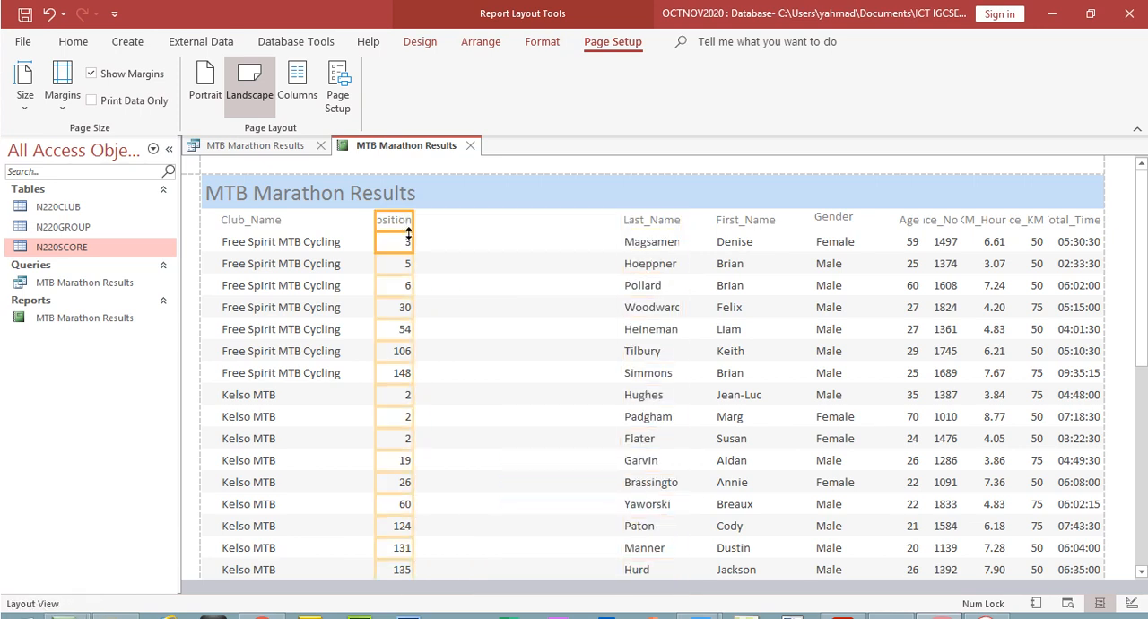
{"action": "left_click_drag", "start_coordinate": [413, 225], "coordinate": [606, 224]}
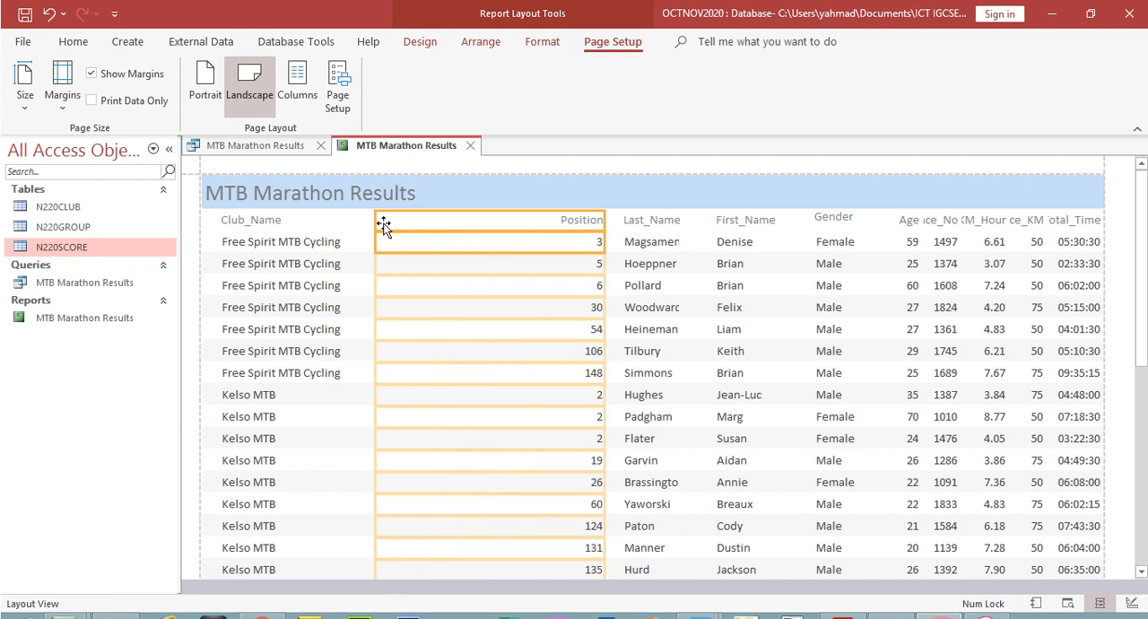
{"action": "left_click_drag", "start_coordinate": [378, 221], "coordinate": [566, 223]}
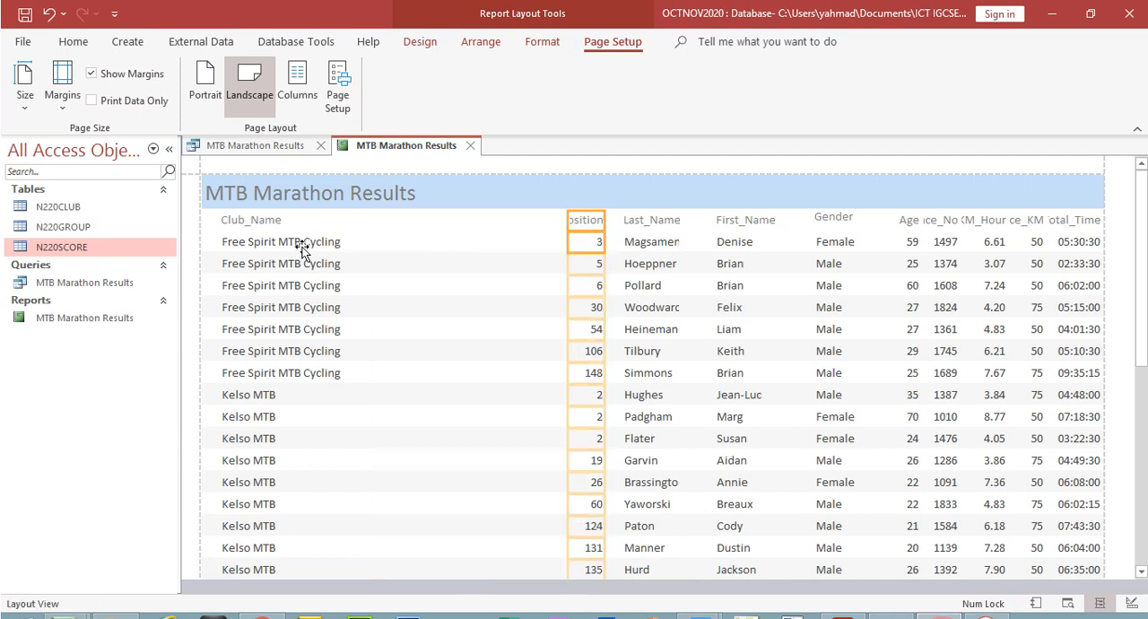
Extend the Club_Name heading and data column to Position, and narrow them to clear space at the report's left margin
{"action": "left_click", "coordinate": [252, 223]}
{"action": "left_click", "coordinate": [259, 244]}
{"action": "left_click_drag", "start_coordinate": [377, 224], "coordinate": [557, 229]}
{"action": "left_click_drag", "start_coordinate": [219, 226], "coordinate": [498, 249]}
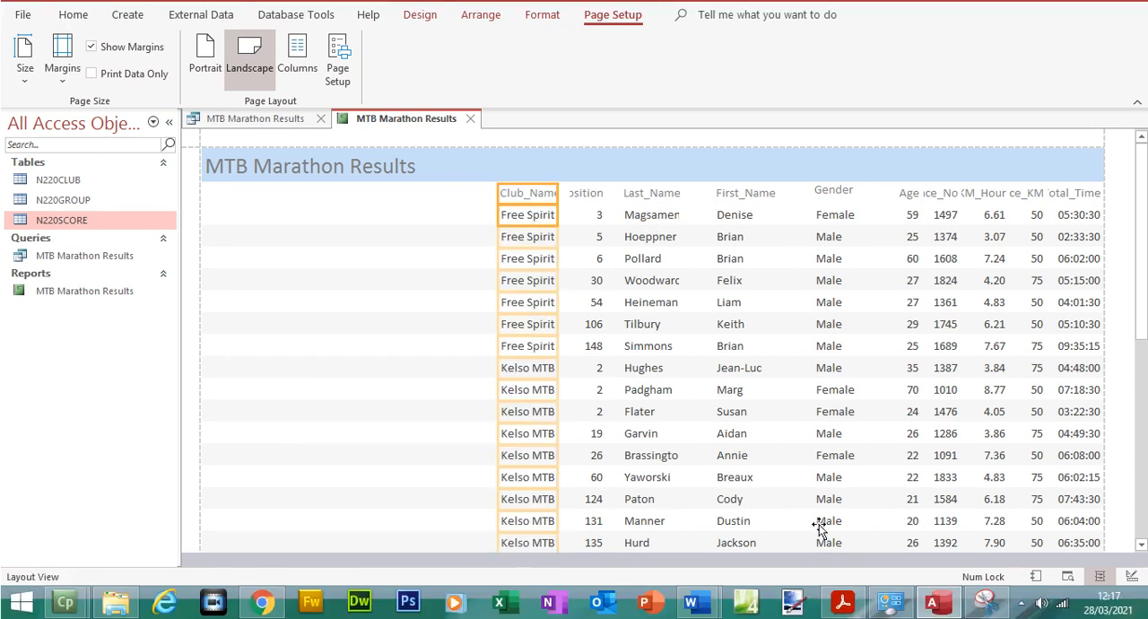
Switch to Acrobat Reader, highlight Last_Name and First_Name in question 23's field list, and return to Access
{"action": "left_click", "coordinate": [843, 605]}
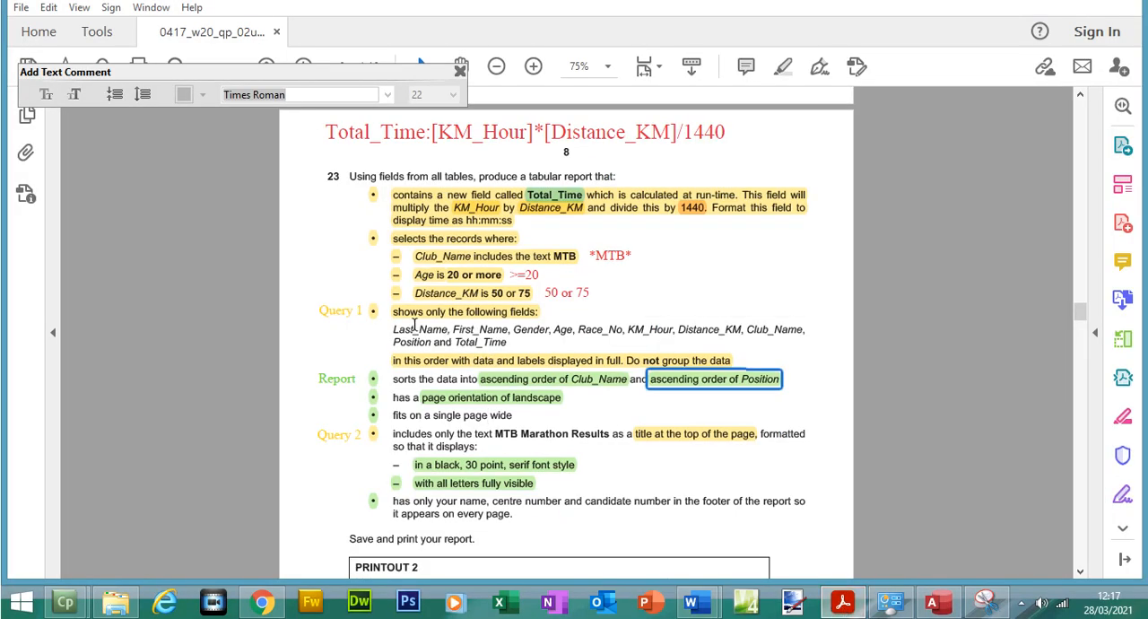
{"action": "left_click_drag", "start_coordinate": [396, 329], "coordinate": [500, 335]}
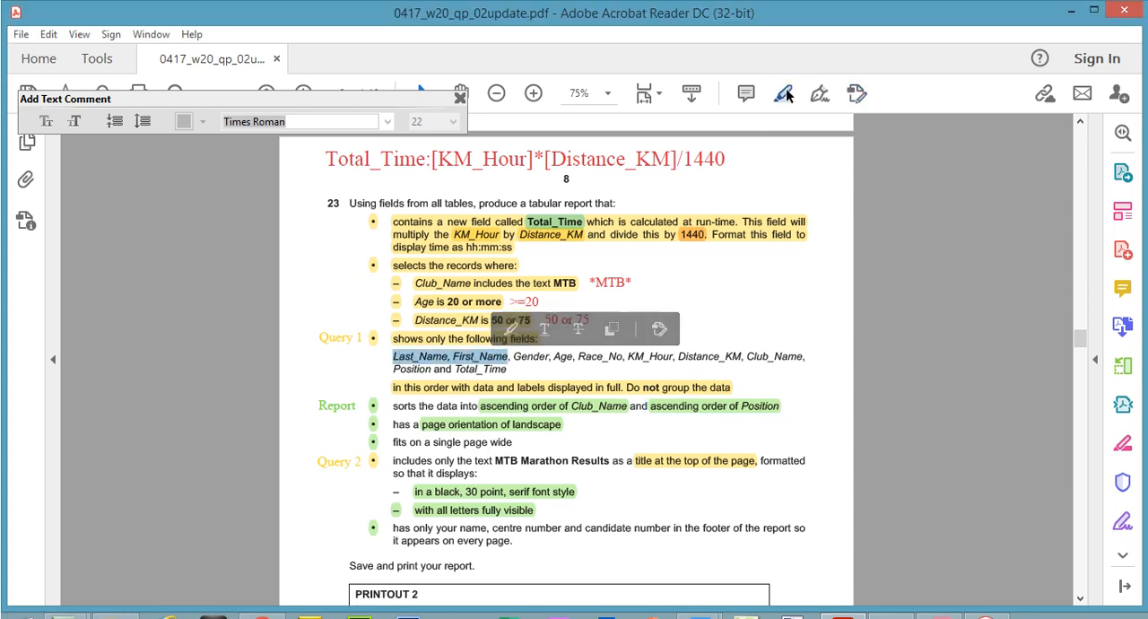
{"action": "left_click", "coordinate": [782, 66]}
{"action": "left_click", "coordinate": [935, 603]}
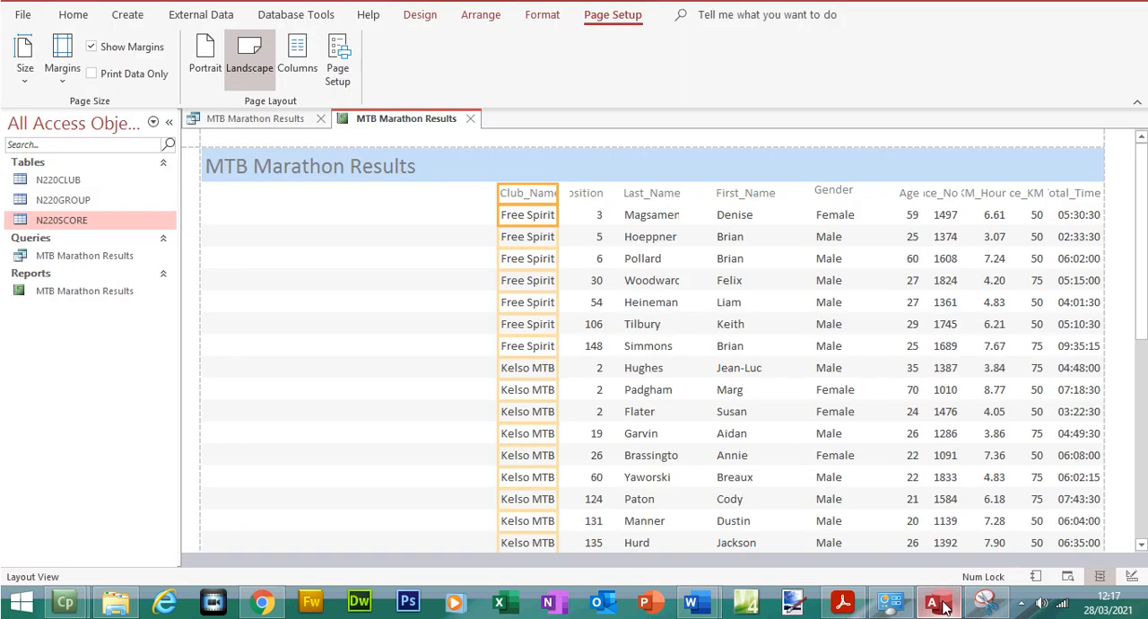
Relocate the Last_Name heading and data column to the report's left margin and narrow them to the width of the names
{"action": "left_click", "coordinate": [653, 196]}
{"action": "left_click", "coordinate": [652, 216]}
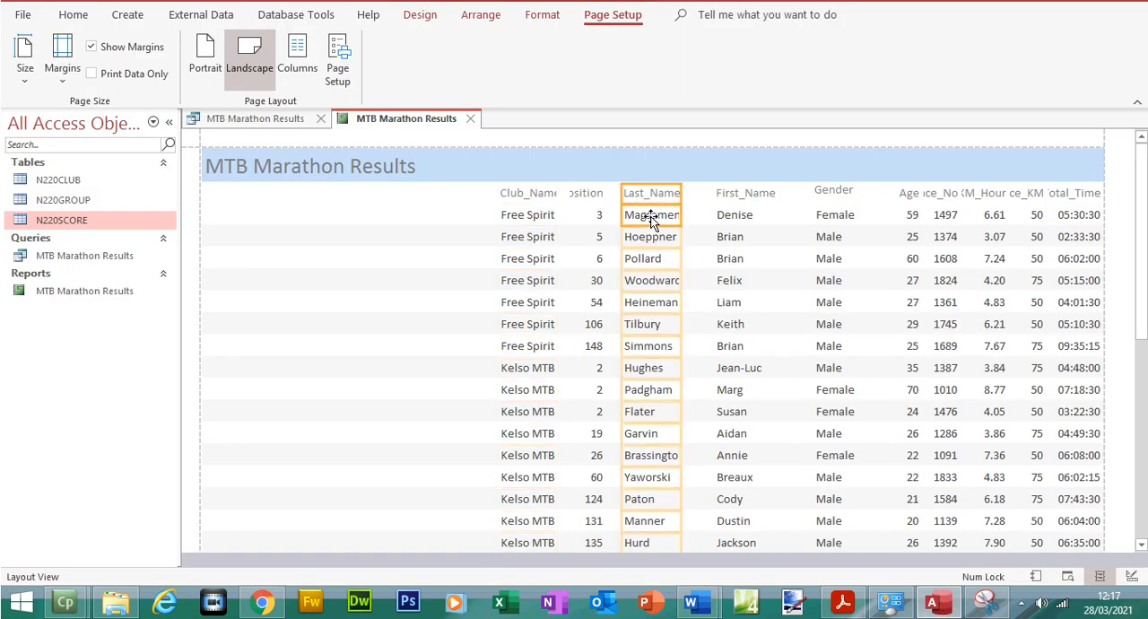
{"action": "left_click_drag", "start_coordinate": [622, 196], "coordinate": [205, 237]}
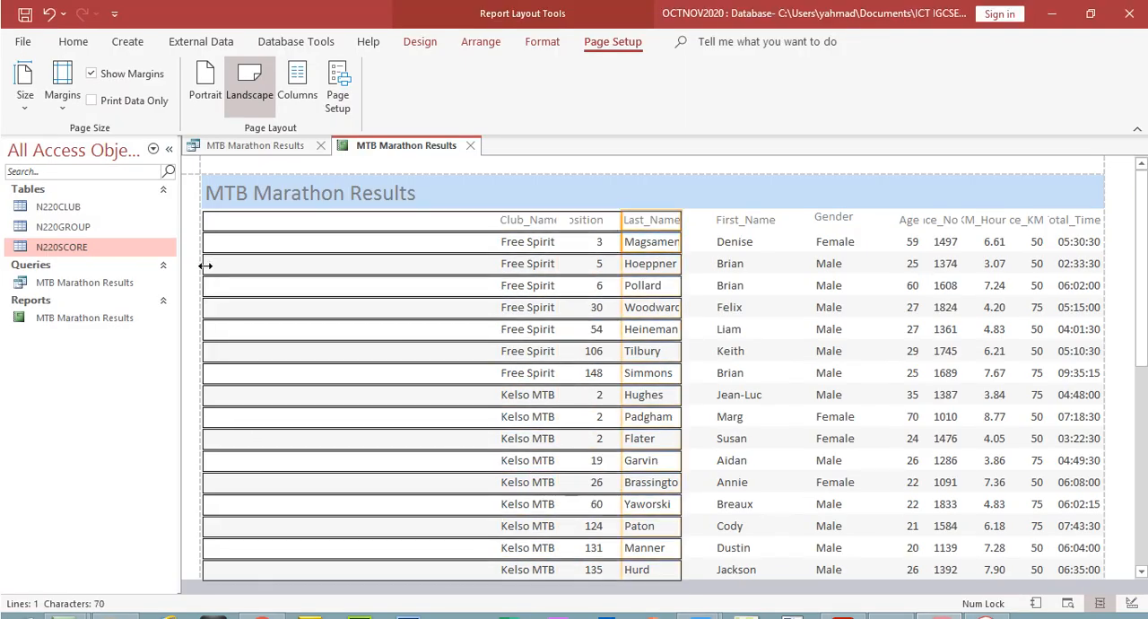
{"action": "left_click_drag", "start_coordinate": [677, 224], "coordinate": [272, 245]}
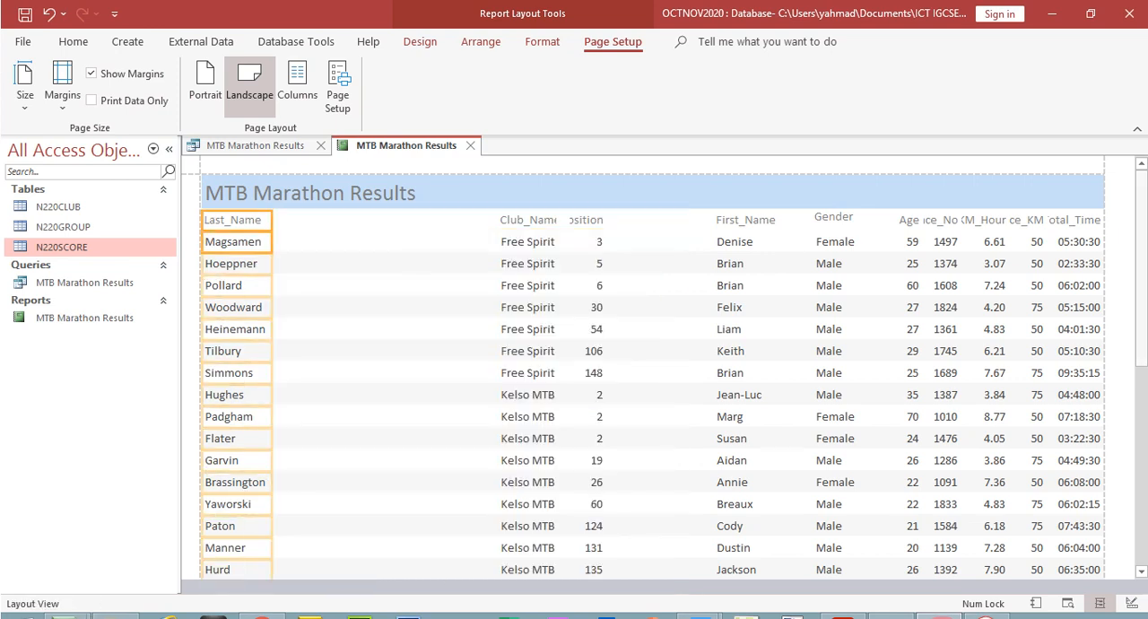
Check the surnames down to the last record and widen the Last_Name column so the longest one fits in full
{"action": "scroll", "coordinate": [1145, 235], "scroll_direction": "down", "scroll_amount": 4}
{"action": "scroll", "coordinate": [1143, 310], "scroll_direction": "down", "scroll_amount": 2}
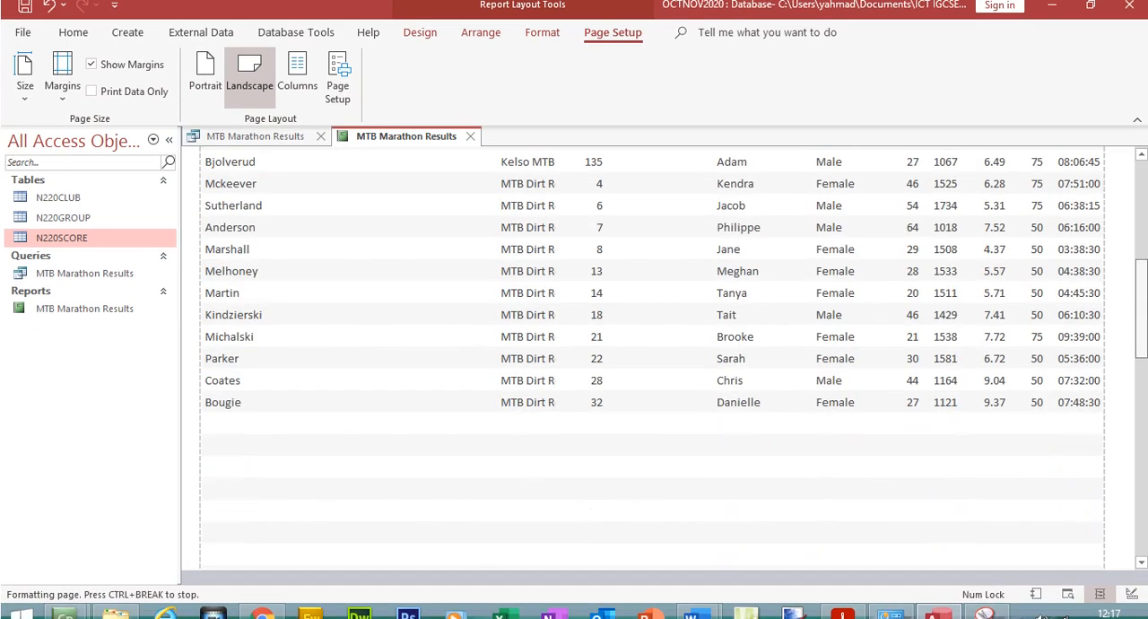
{"action": "scroll", "coordinate": [1142, 309], "scroll_direction": "up", "scroll_amount": 1}
{"action": "scroll", "coordinate": [1142, 310], "scroll_direction": "down", "scroll_amount": 1}
{"action": "scroll", "coordinate": [1145, 420], "scroll_direction": "down", "scroll_amount": 2}
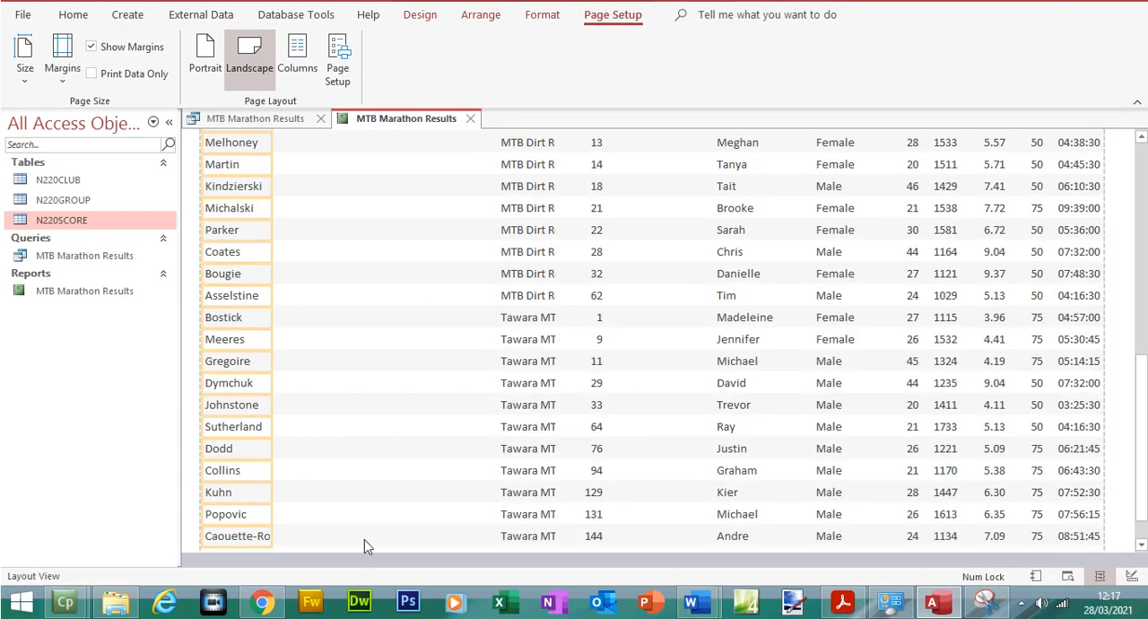
{"action": "left_click_drag", "start_coordinate": [273, 514], "coordinate": [313, 512]}
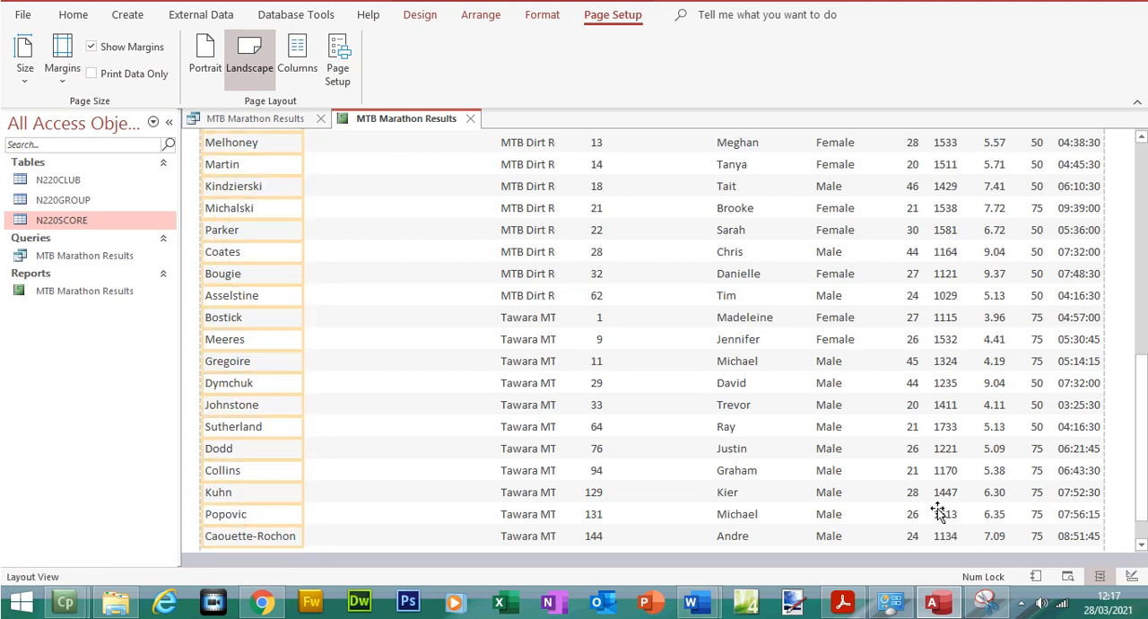
{"action": "scroll", "coordinate": [1144, 475], "scroll_direction": "down", "scroll_amount": 1}
{"action": "left_click_drag", "start_coordinate": [1144, 475], "coordinate": [1131, 136]}
Relocate the First_Name heading and data column beside Last_Name and narrow them to fit the names
{"action": "left_click", "coordinate": [753, 224]}
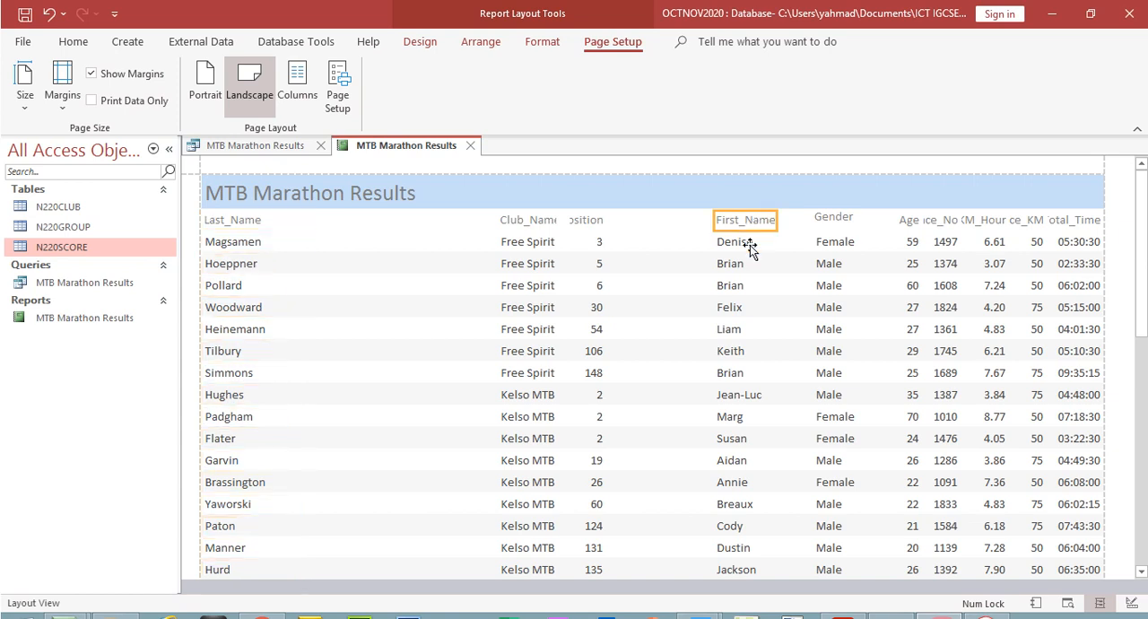
{"action": "left_click_drag", "start_coordinate": [717, 232], "coordinate": [290, 305]}
{"action": "left_click_drag", "start_coordinate": [779, 219], "coordinate": [359, 266]}
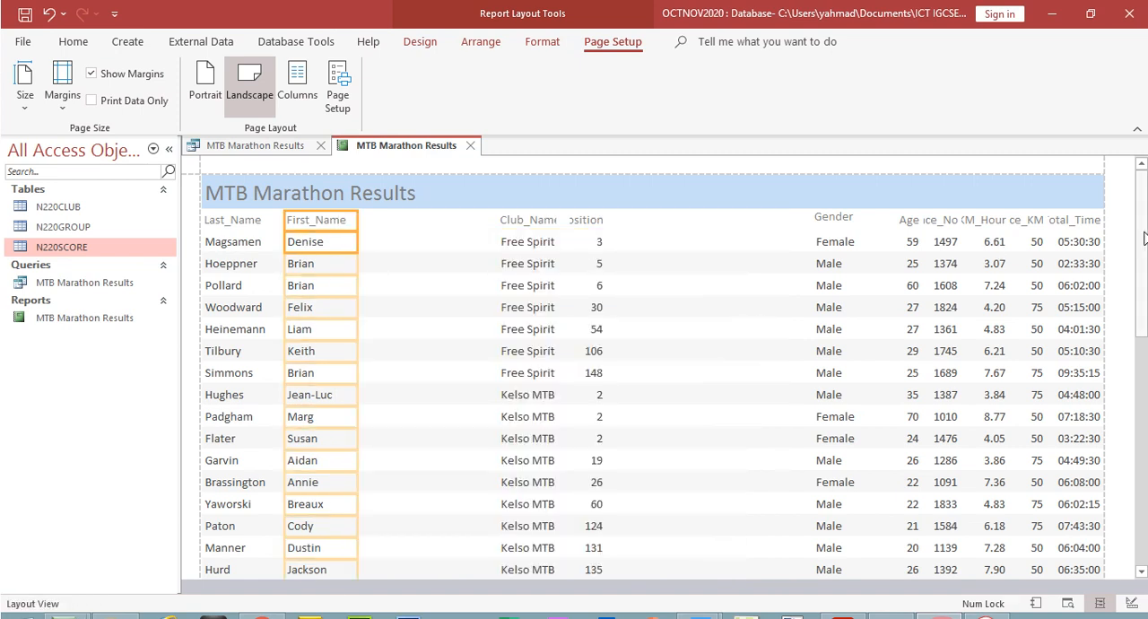
Check the last records and shift the First_Name column's edges right so it no longer covers the longest surname
{"action": "scroll", "coordinate": [1144, 237], "scroll_direction": "down", "scroll_amount": 5}
{"action": "scroll", "coordinate": [653, 340], "scroll_direction": "down", "scroll_amount": 3}
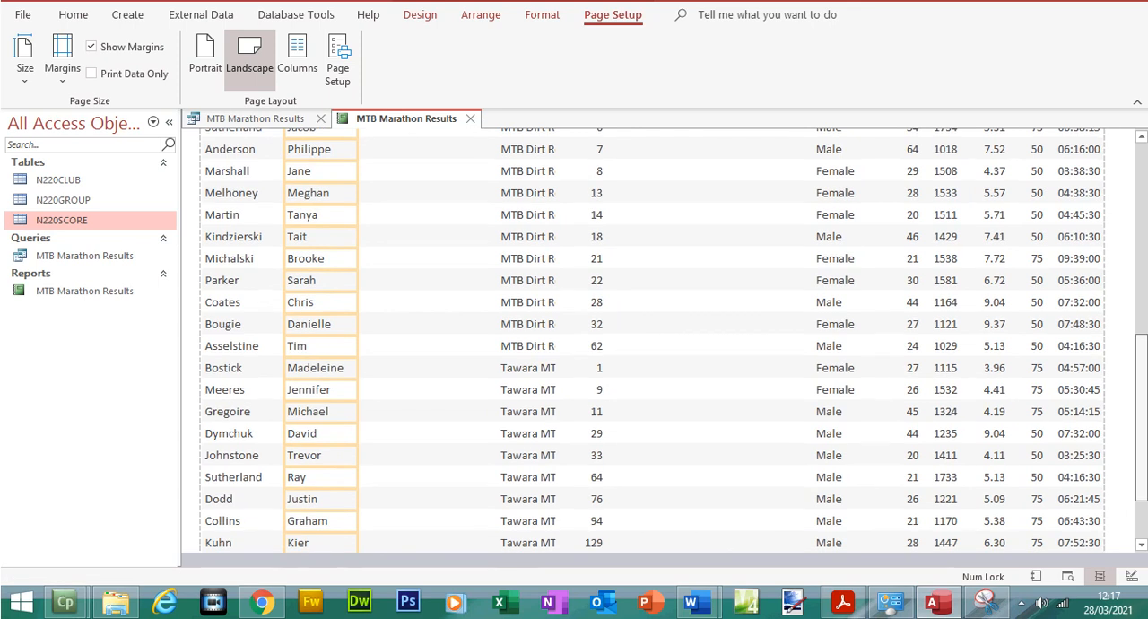
{"action": "scroll", "coordinate": [653, 340], "scroll_direction": "down", "scroll_amount": 1}
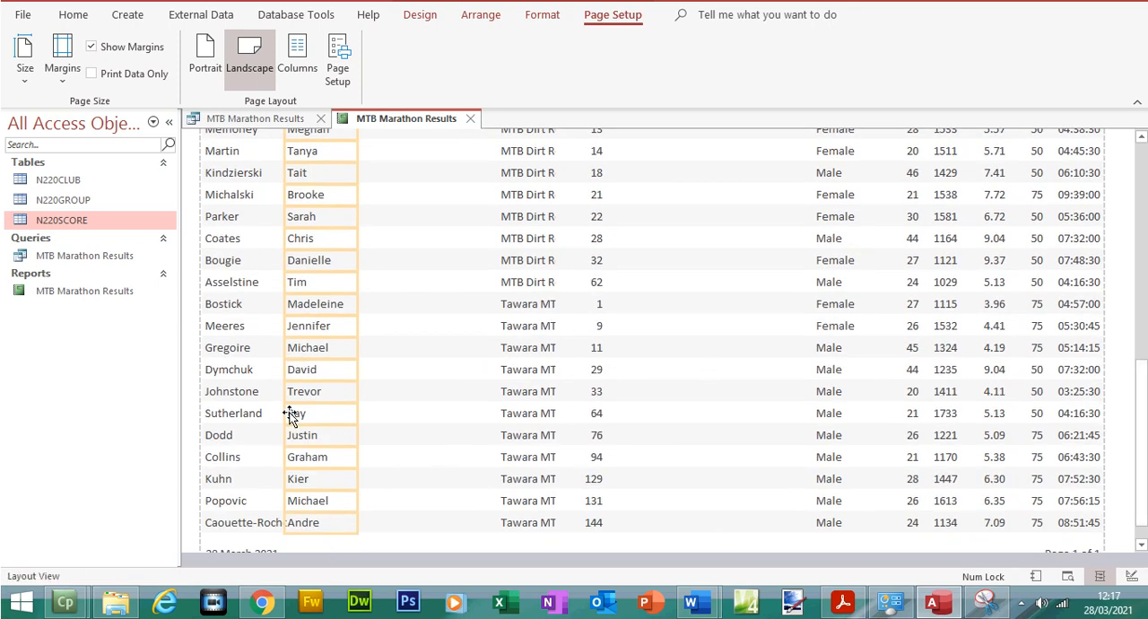
{"action": "left_click_drag", "start_coordinate": [286, 413], "coordinate": [380, 414]}
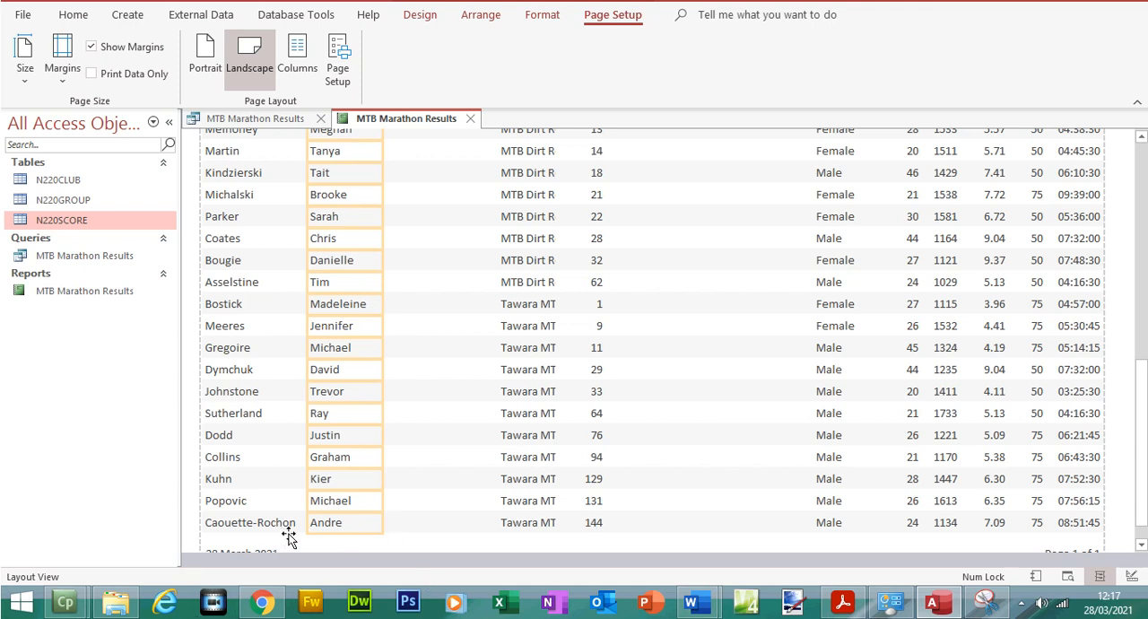
{"action": "left_click_drag", "start_coordinate": [1143, 510], "coordinate": [1143, 296]}
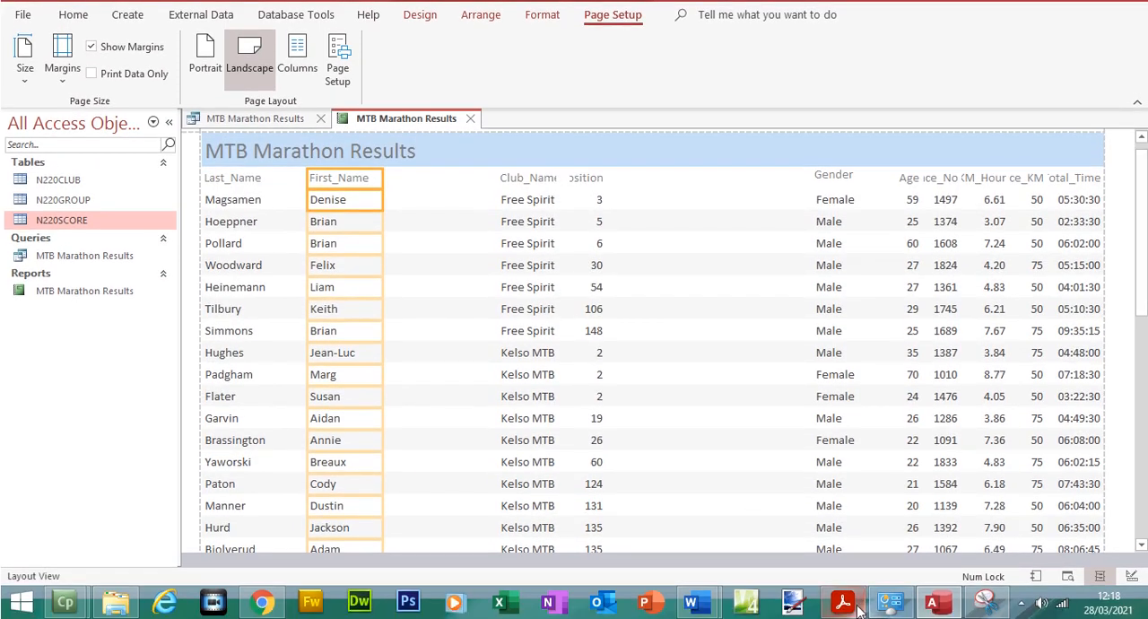
Switch to Acrobat Reader, highlight Gender, Age and Race_No in question 23's field list, and return to Access
{"action": "left_click", "coordinate": [842, 600]}
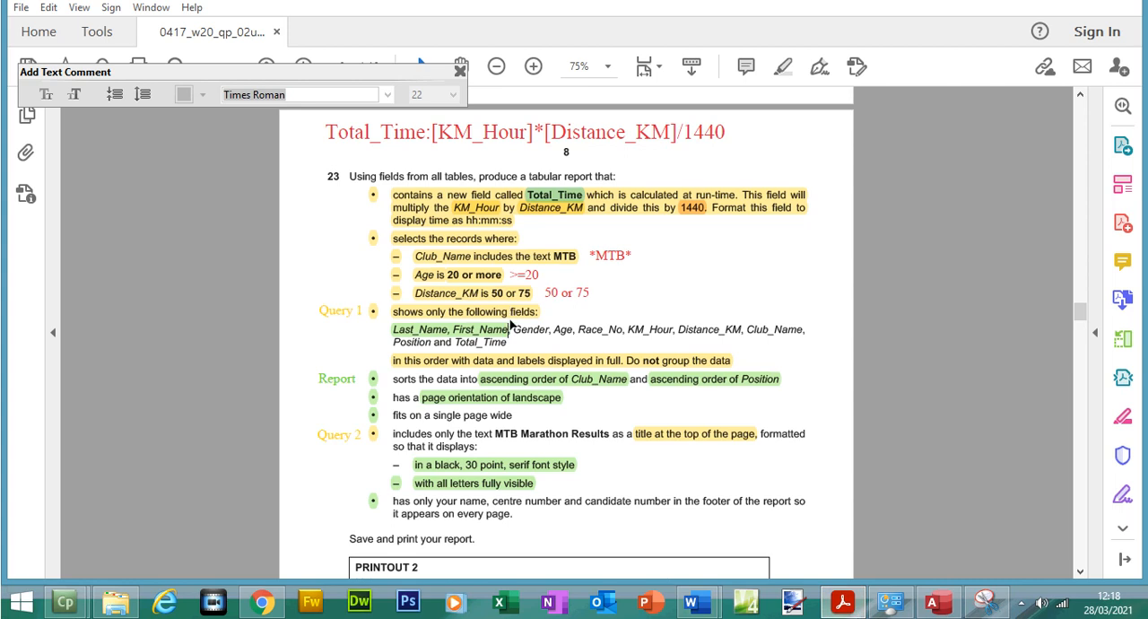
{"action": "left_click_drag", "start_coordinate": [518, 330], "coordinate": [624, 330]}
{"action": "left_click", "coordinate": [672, 302]}
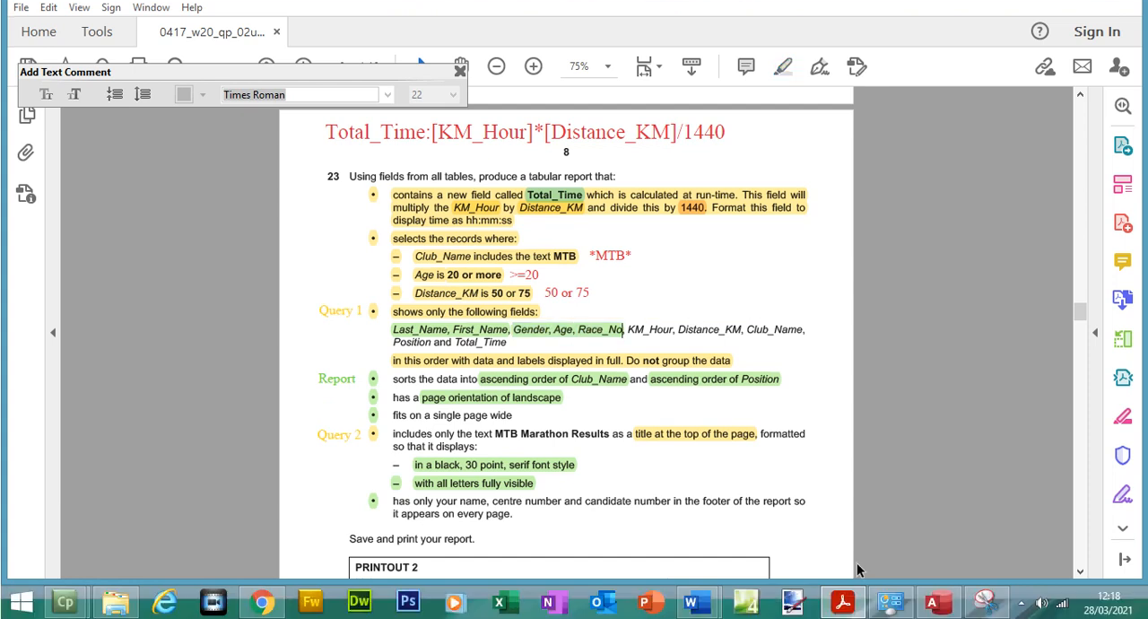
{"action": "left_click", "coordinate": [933, 601]}
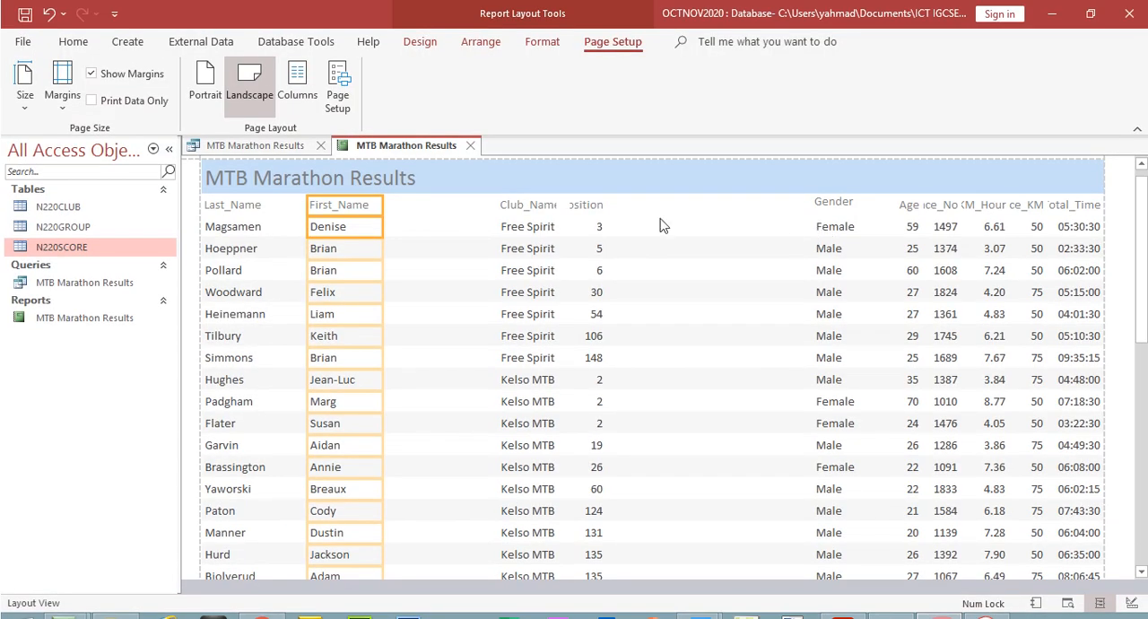
Select the Club_Name and Position headings and data together and shift them right toward the Gender column
{"action": "left_click", "coordinate": [541, 212]}
{"action": "left_click", "coordinate": [542, 230]}
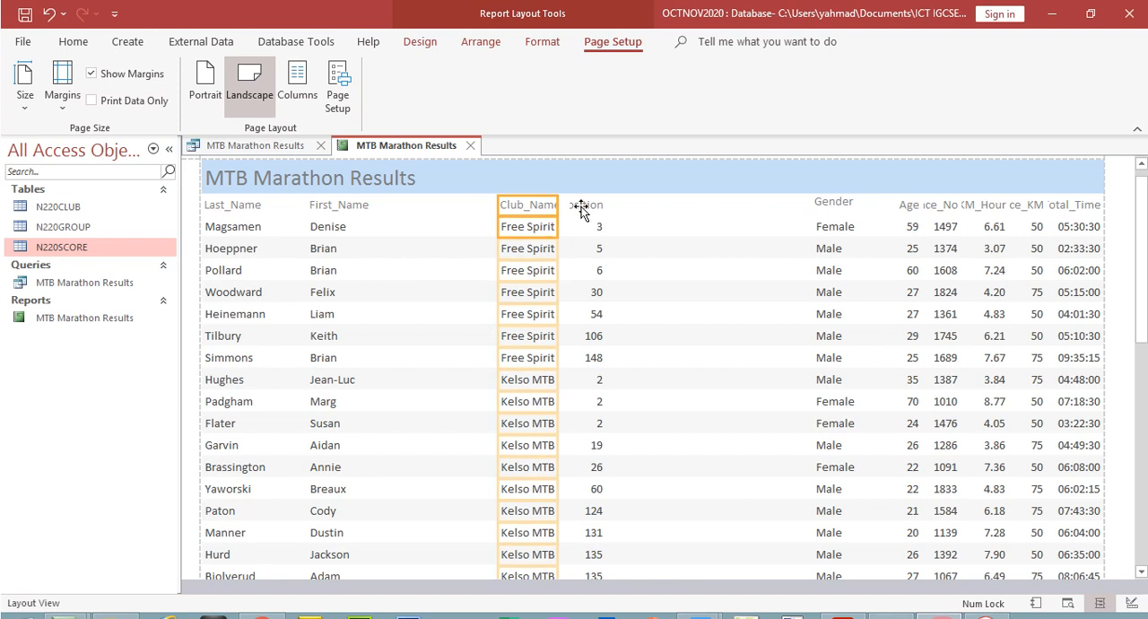
{"action": "left_click", "coordinate": [596, 227], "text": "shift"}
{"action": "key", "text": "Right"}
{"action": "key", "text": "Right"}
{"action": "key", "text": "Right"}
{"action": "key", "text": "Right"}
{"action": "key", "text": "Right"}
{"action": "key", "text": "Right"}
{"action": "key", "text": "Right"}
{"action": "key", "text": "Right"}
{"action": "key", "text": "Right"}
{"action": "key", "text": "Right"}
{"action": "key", "text": "Right"}
{"action": "key", "text": "Right"}
{"action": "key", "text": "Right"}
{"action": "key", "text": "Right"}
{"action": "key", "text": "Right"}
{"action": "key", "text": "Right"}
{"action": "key", "text": "Right"}
{"action": "key", "text": "Right"}
{"action": "key", "text": "Right"}
{"action": "key", "text": "Right"}
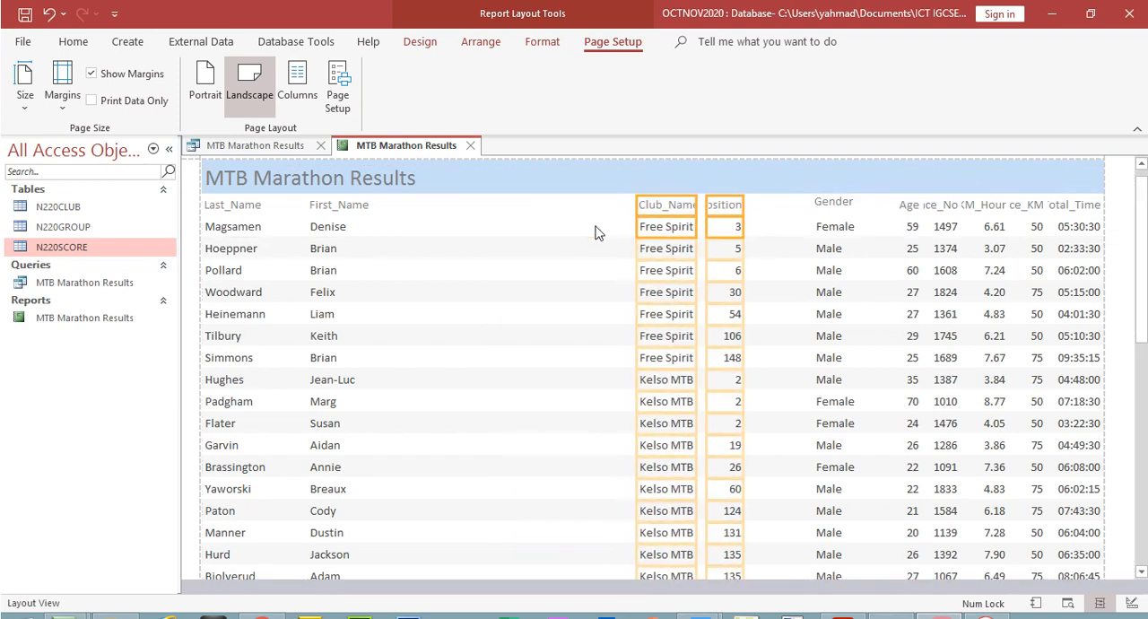
Relocate the Gender heading and data column directly after First_Name by bringing across first its left edge and then its right edge
{"action": "left_click", "coordinate": [836, 205]}
{"action": "left_click", "coordinate": [834, 230], "text": "shift"}
{"action": "left_click_drag", "start_coordinate": [813, 204], "coordinate": [384, 206]}
{"action": "left_click_drag", "start_coordinate": [886, 200], "coordinate": [446, 205]}
Relocate the Age heading and data column directly after Gender and narrow them to fit the ages
{"action": "left_click", "coordinate": [917, 207]}
{"action": "left_click", "coordinate": [916, 227], "text": "shift"}
{"action": "left_click_drag", "start_coordinate": [883, 206], "coordinate": [443, 272]}
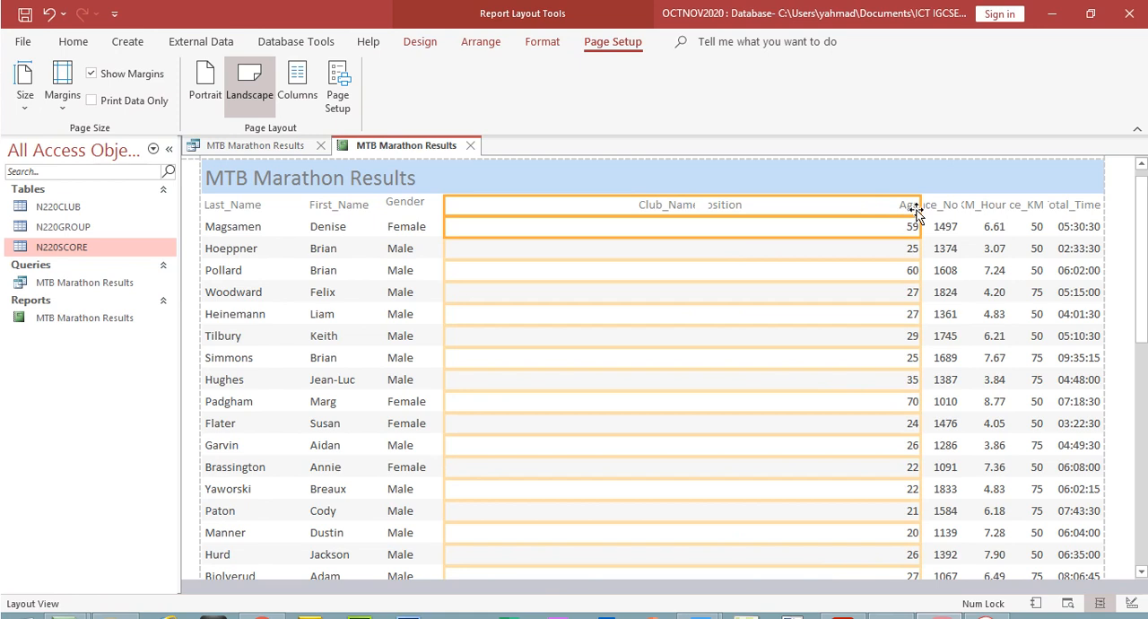
{"action": "left_click_drag", "start_coordinate": [920, 207], "coordinate": [507, 249]}
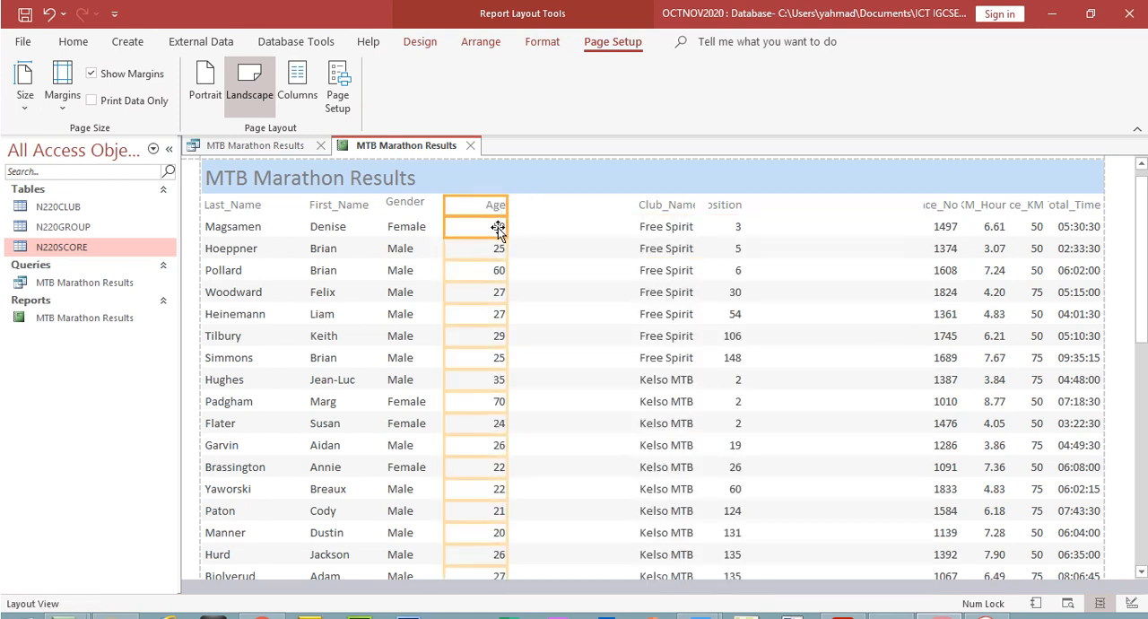
{"action": "left_click_drag", "start_coordinate": [505, 208], "coordinate": [489, 208]}
Relocate the Race_No heading and data column directly after Age, wide enough to show the full heading
{"action": "left_click", "coordinate": [938, 204]}
{"action": "left_click", "coordinate": [946, 226]}
{"action": "left_click_drag", "start_coordinate": [924, 207], "coordinate": [508, 211]}
{"action": "left_click_drag", "start_coordinate": [956, 208], "coordinate": [587, 233]}
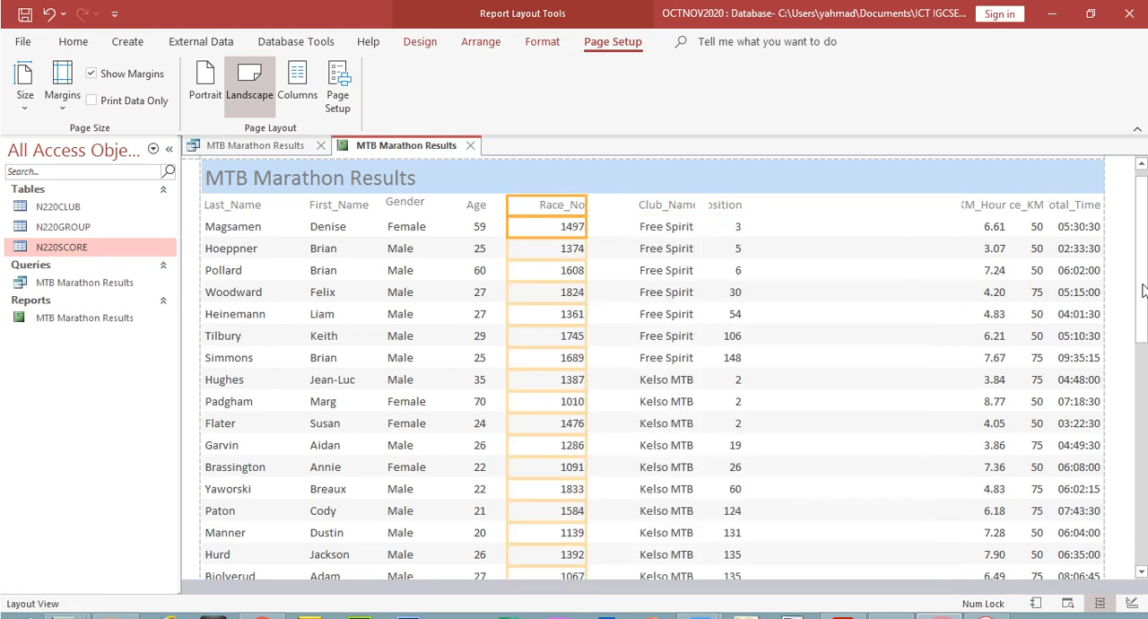
{"action": "left_click_drag", "start_coordinate": [1145, 266], "coordinate": [1126, 173]}
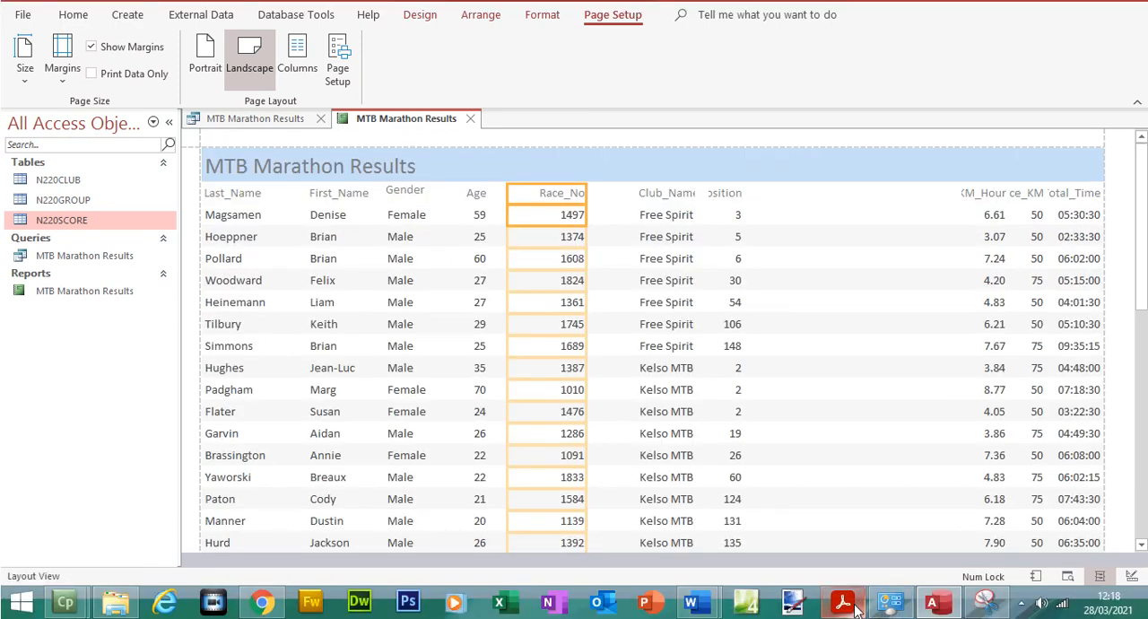
Switch to Acrobat Reader, highlight KM_Hour and Distance_KM in question 23's field list, and return to Access
{"action": "left_click", "coordinate": [842, 601]}
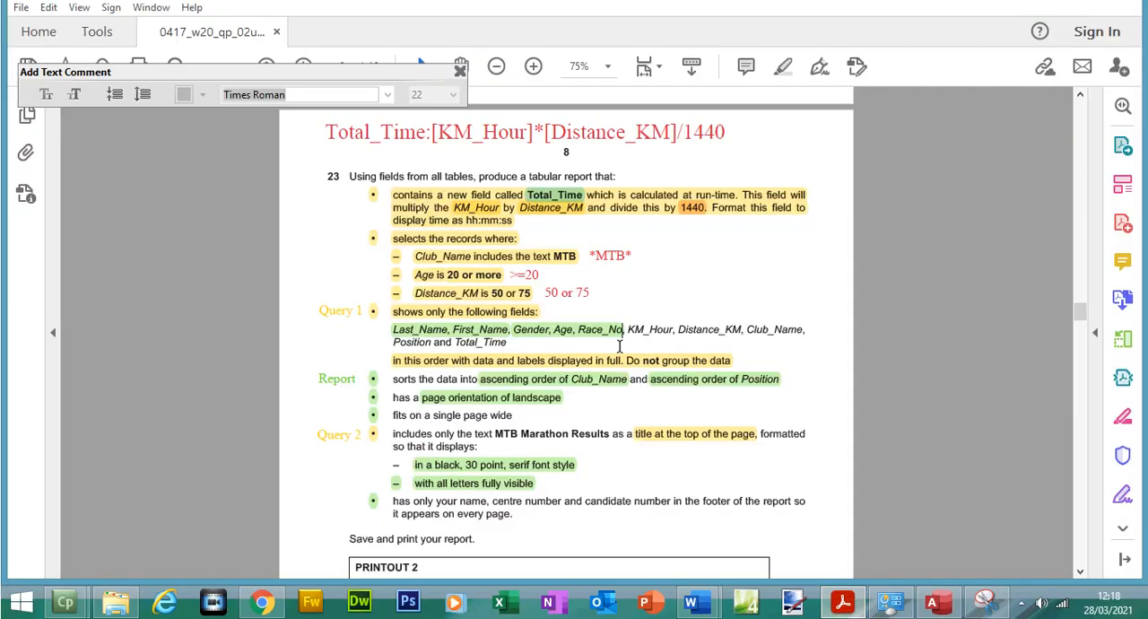
{"action": "left_click_drag", "start_coordinate": [634, 329], "coordinate": [724, 336]}
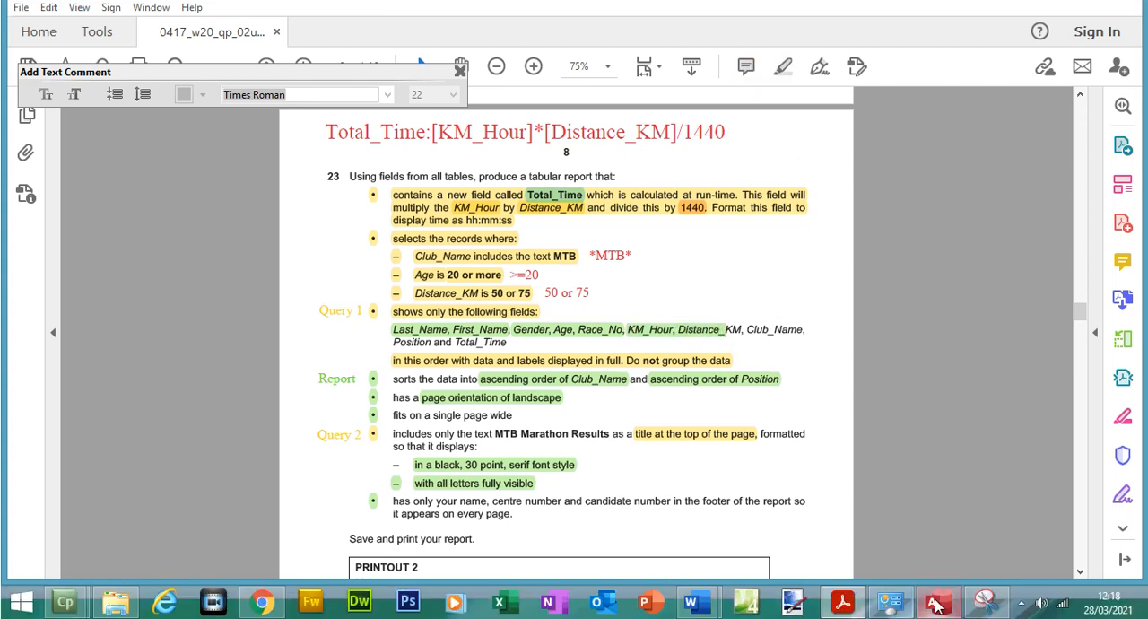
{"action": "left_click", "coordinate": [932, 601]}
Select the Club_Name and Position columns with their headings and shift them further right to make room after Race_No
{"action": "left_click", "coordinate": [679, 224]}
{"action": "left_click", "coordinate": [686, 241], "text": "shift"}
{"action": "left_click", "coordinate": [735, 223], "text": "shift"}
{"action": "left_click", "coordinate": [735, 238], "text": "shift"}
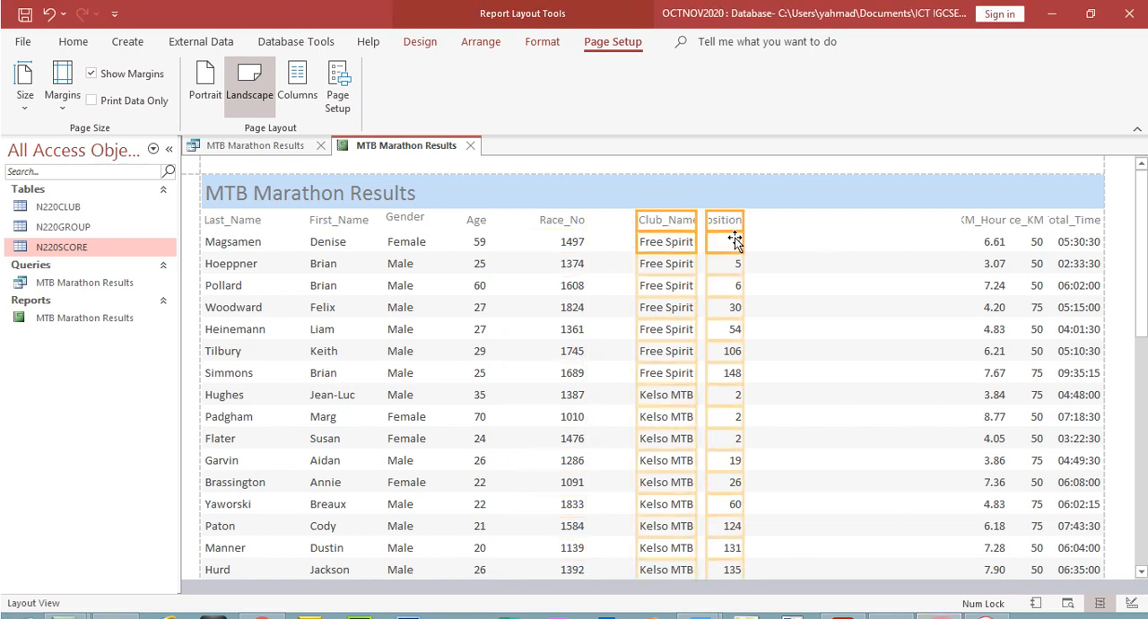
{"action": "key", "text": "Right"}
{"action": "key", "text": "Right"}
{"action": "key", "text": "Right"}
{"action": "key", "text": "Right"}
{"action": "key", "text": "Right"}
{"action": "key", "text": "Right"}
{"action": "key", "text": "Right"}
{"action": "key", "text": "Right"}
{"action": "key", "text": "Right"}
{"action": "key", "text": "Right"}
{"action": "key", "text": "Right"}
{"action": "key", "text": "Right"}
{"action": "key", "text": "Right"}
{"action": "key", "text": "Right"}
{"action": "key", "text": "Right"}
{"action": "key", "text": "Right"}
{"action": "key", "text": "Right"}
{"action": "key", "text": "Right"}
{"action": "key", "text": "Right"}
{"action": "key", "text": "Right"}
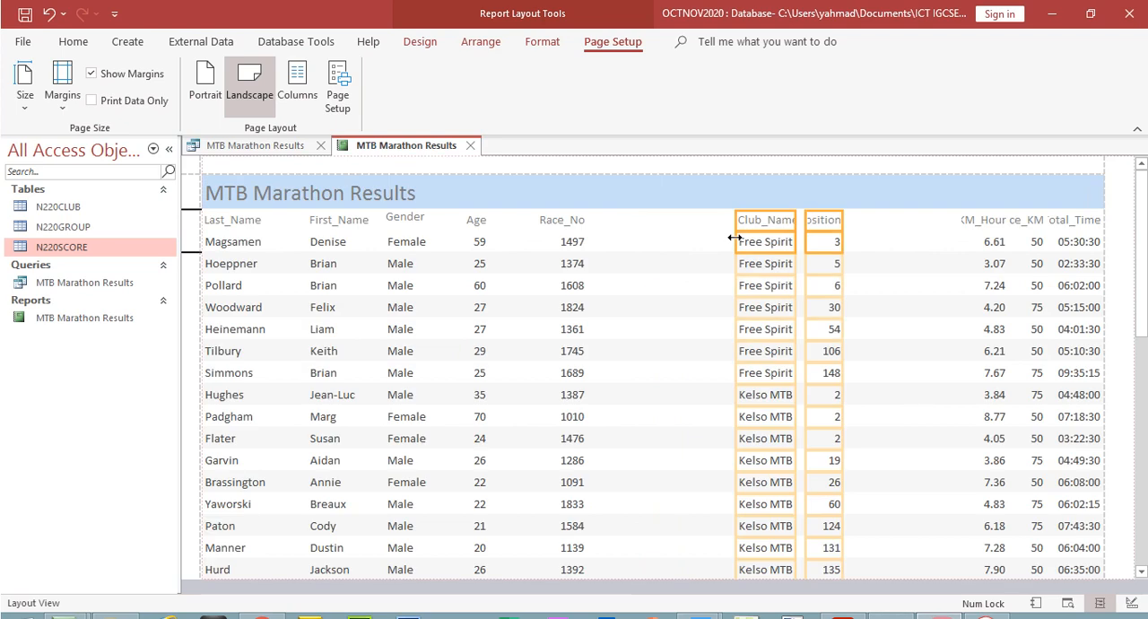
Relocate the KM_Hour heading and data column directly after Race_No, wide enough to show the full heading
{"action": "left_click", "coordinate": [979, 227]}
{"action": "left_click", "coordinate": [981, 240], "text": "shift"}
{"action": "left_click_drag", "start_coordinate": [961, 230], "coordinate": [601, 284]}
{"action": "left_click_drag", "start_coordinate": [1008, 219], "coordinate": [672, 285]}
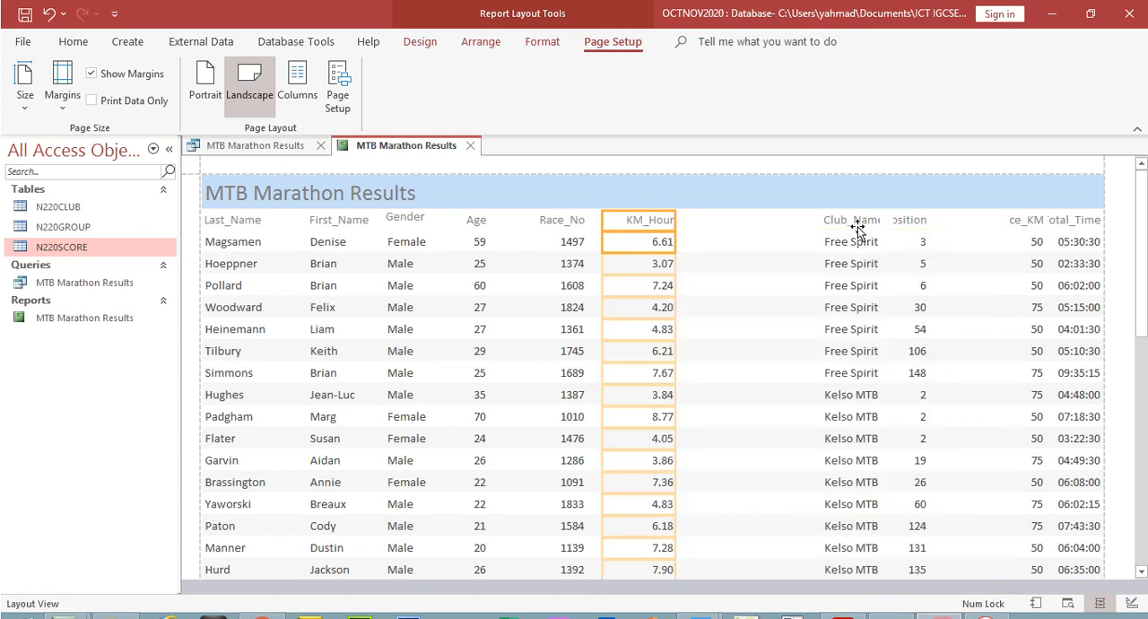
Relocate the Distance_KM heading and data column directly after KM_Hour, wide enough to show the full heading
{"action": "left_click", "coordinate": [1036, 222]}
{"action": "left_click", "coordinate": [1035, 242], "text": "shift"}
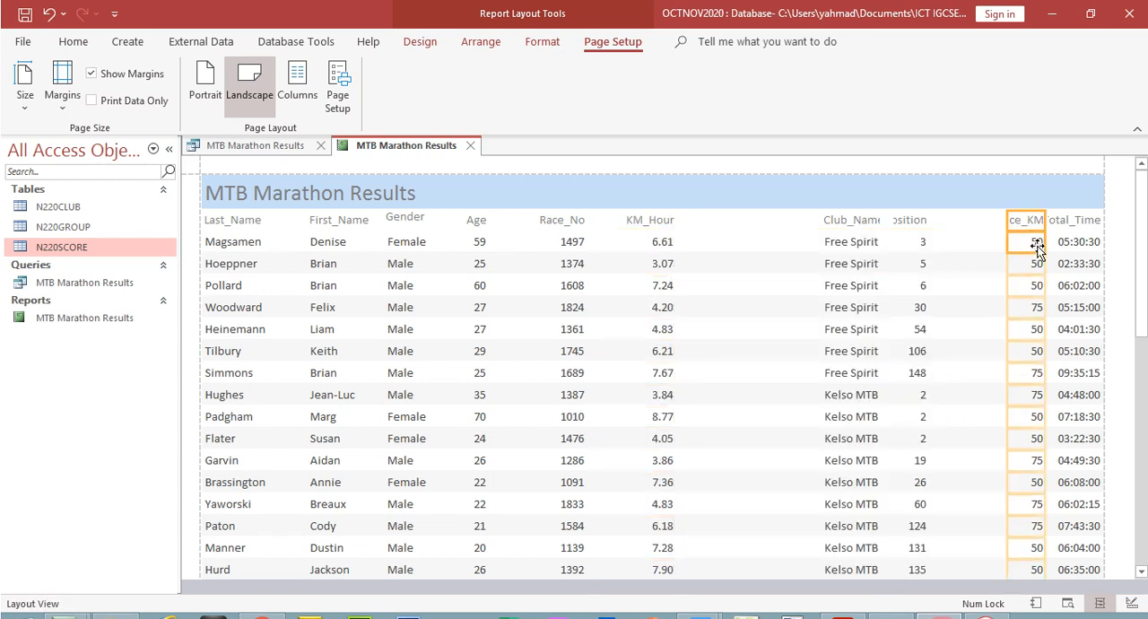
{"action": "left_click_drag", "start_coordinate": [1007, 219], "coordinate": [691, 261]}
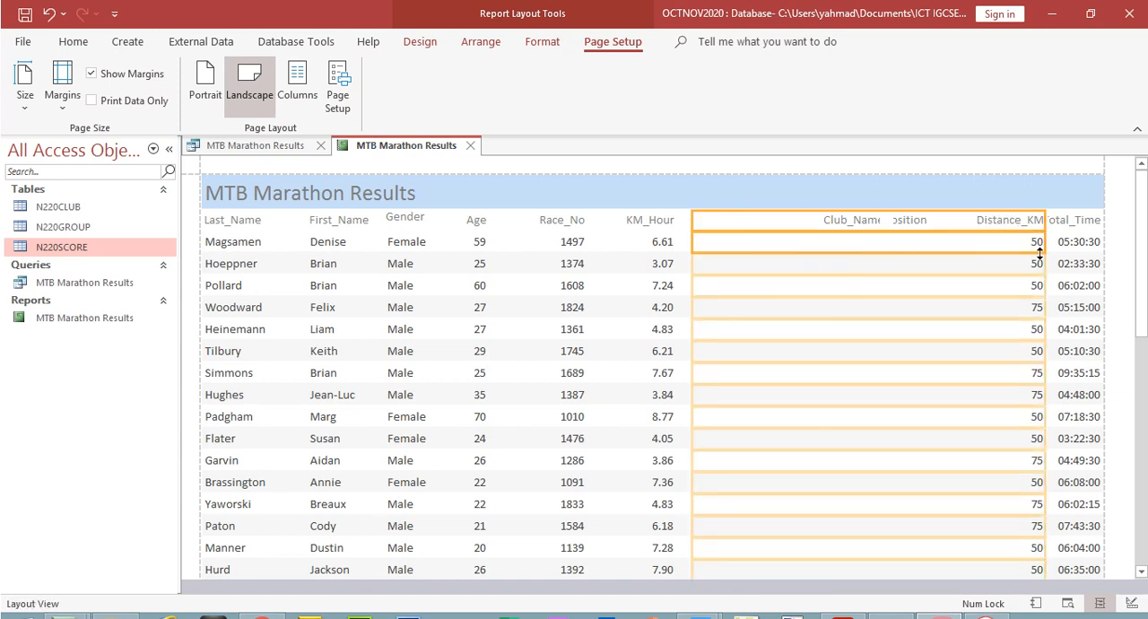
{"action": "left_click_drag", "start_coordinate": [1045, 223], "coordinate": [783, 267]}
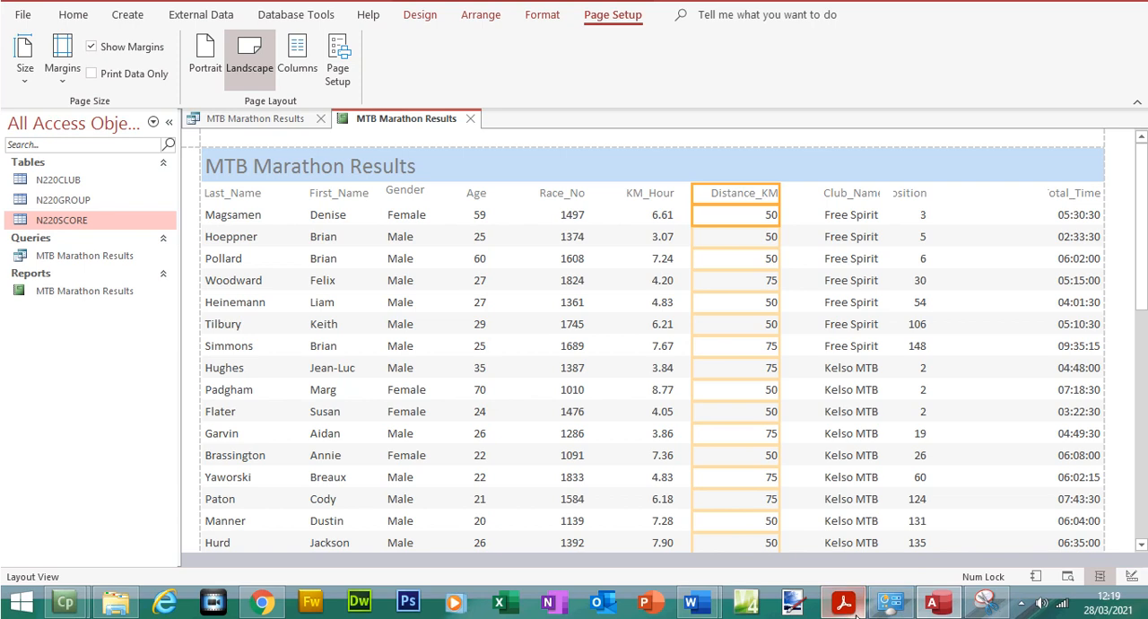
Check question 23's field list in Acrobat Reader, return to Access, and extend the Club_Name heading and data column back towards Distance_KM
{"action": "left_click", "coordinate": [852, 609]}
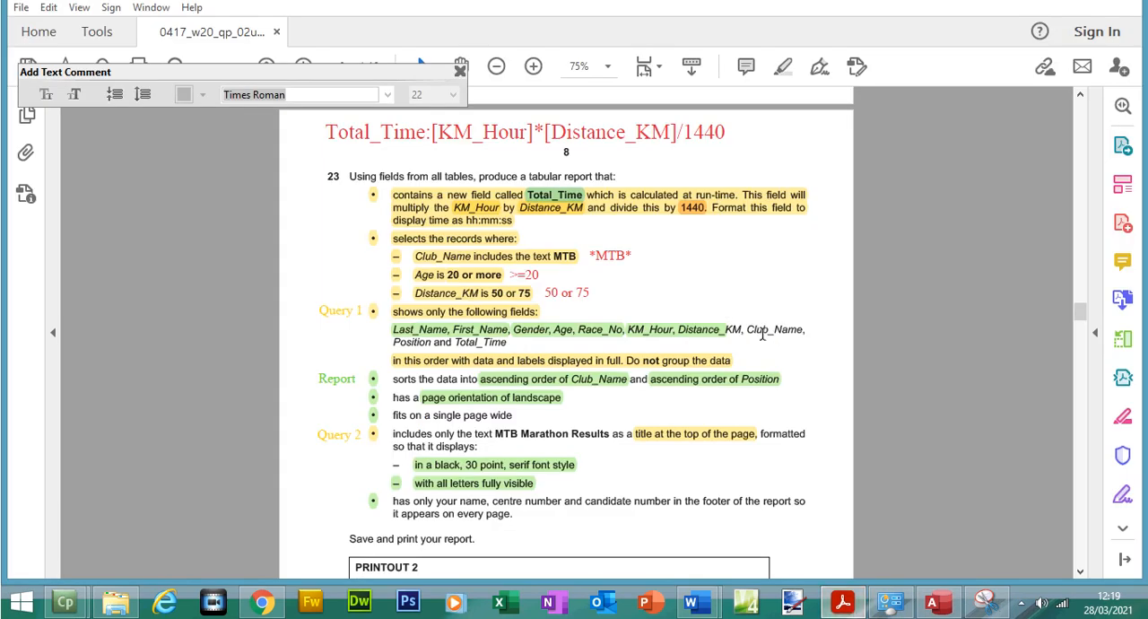
{"action": "left_click_drag", "start_coordinate": [750, 329], "coordinate": [773, 330]}
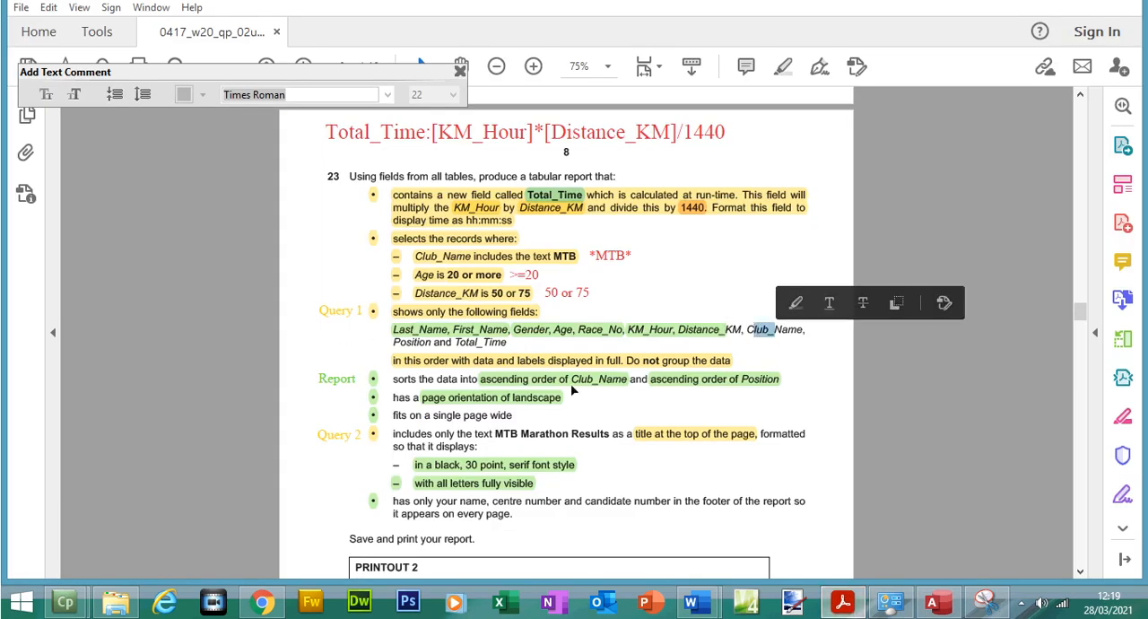
{"action": "left_click", "coordinate": [938, 602]}
{"action": "left_click", "coordinate": [858, 223]}
{"action": "left_click", "coordinate": [836, 243]}
{"action": "left_click_drag", "start_coordinate": [820, 224], "coordinate": [793, 224]}
Shift the Position heading and data column towards Total_Time and widen Club_Name so every club name shows in full
{"action": "left_click", "coordinate": [921, 224]}
{"action": "left_click", "coordinate": [923, 240]}
{"action": "left_click_drag", "start_coordinate": [930, 223], "coordinate": [1012, 211]}
{"action": "left_click_drag", "start_coordinate": [889, 224], "coordinate": [929, 216]}
{"action": "left_click", "coordinate": [853, 244]}
{"action": "left_click", "coordinate": [853, 248]}
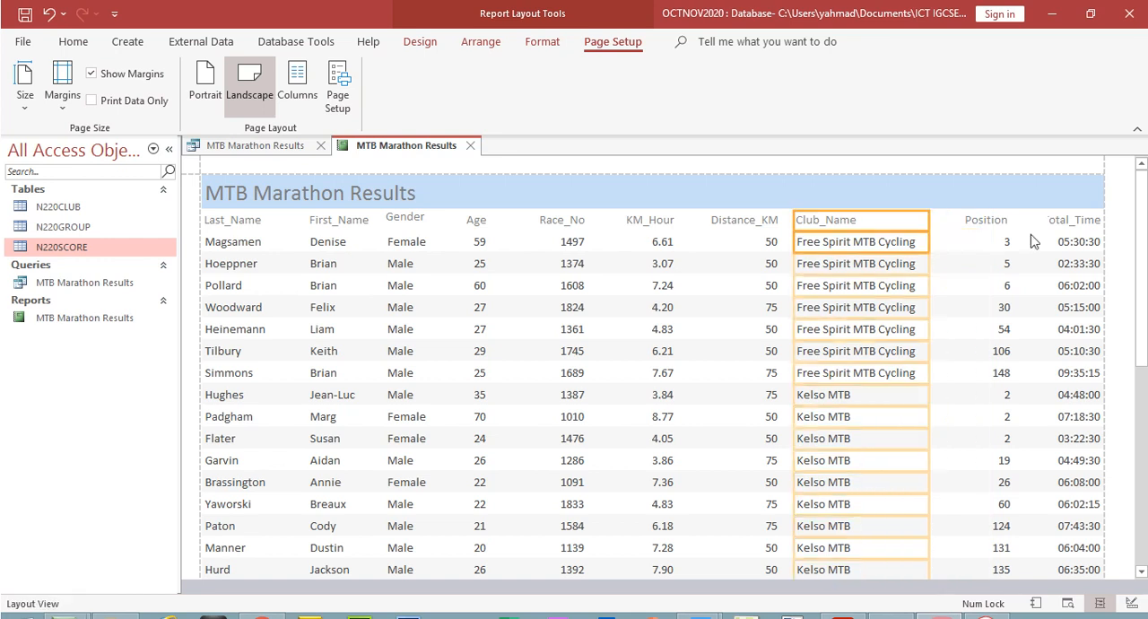
{"action": "scroll", "coordinate": [642, 359], "scroll_direction": "down", "scroll_amount": 10}
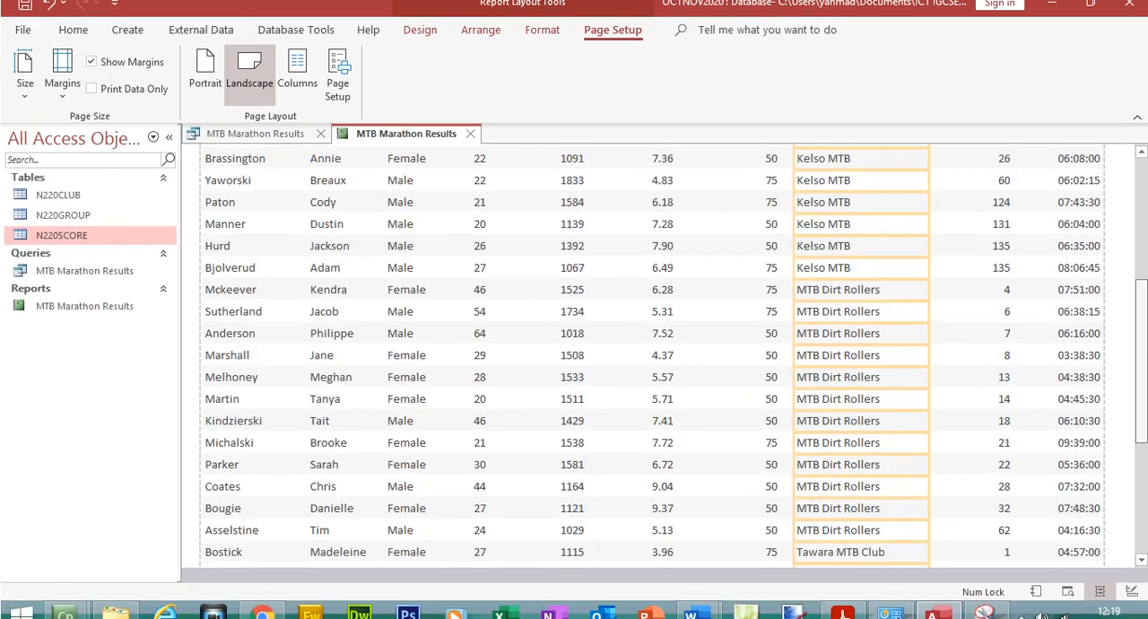
{"action": "scroll", "coordinate": [642, 358], "scroll_direction": "up", "scroll_amount": 10}
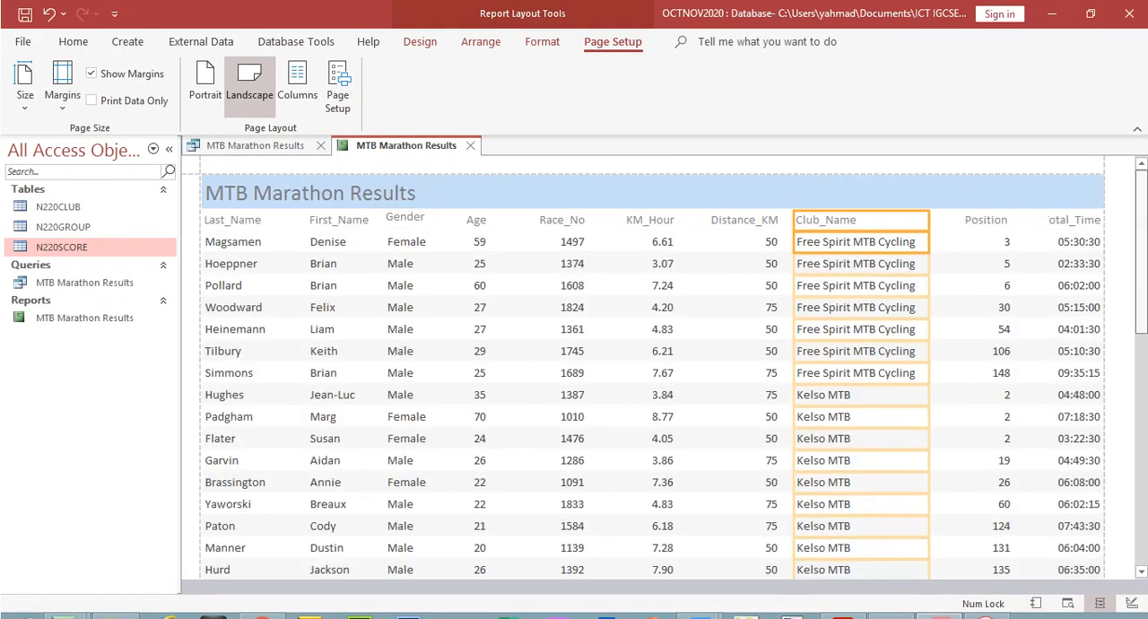
Place the Position column directly after Club_Name, and widen Total_Time to show its full heading with its outer edge inside the page margin
{"action": "left_click", "coordinate": [987, 217]}
{"action": "left_click", "coordinate": [975, 239], "text": "shift"}
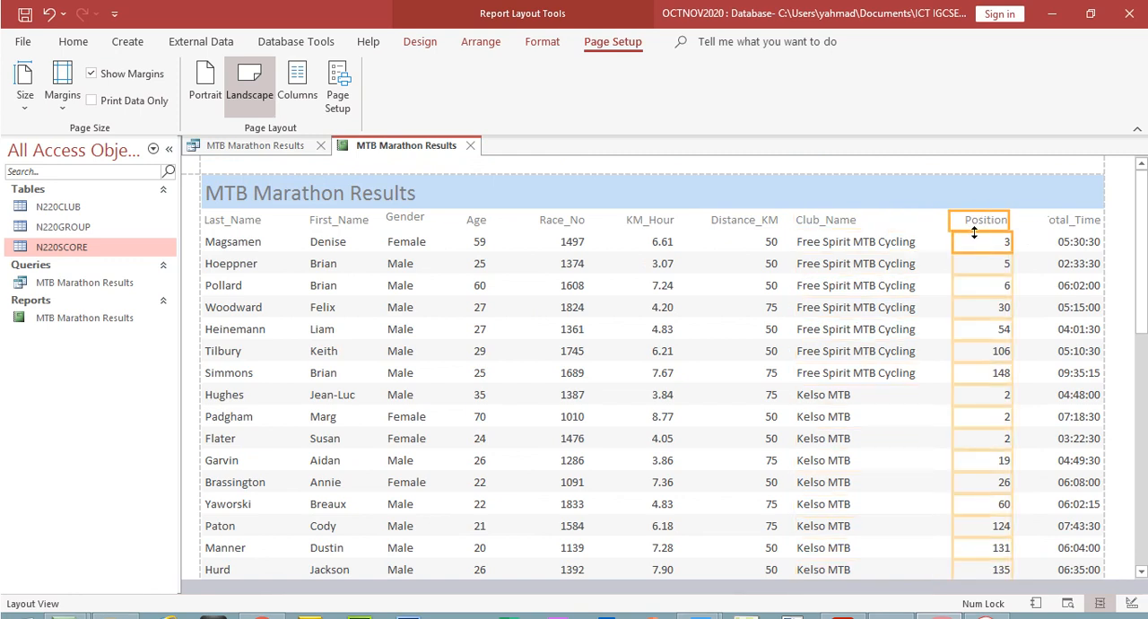
{"action": "left_click_drag", "start_coordinate": [956, 226], "coordinate": [930, 221]}
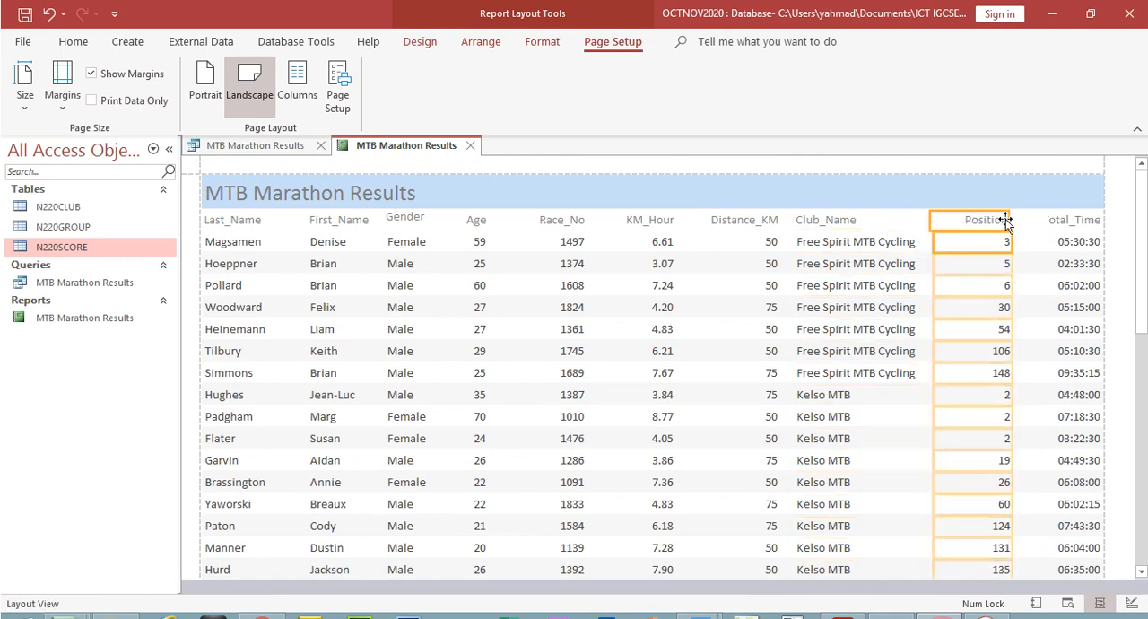
{"action": "left_click", "coordinate": [1051, 226]}
{"action": "left_click", "coordinate": [1058, 240], "text": "shift"}
{"action": "left_click_drag", "start_coordinate": [1040, 224], "coordinate": [1012, 223]}
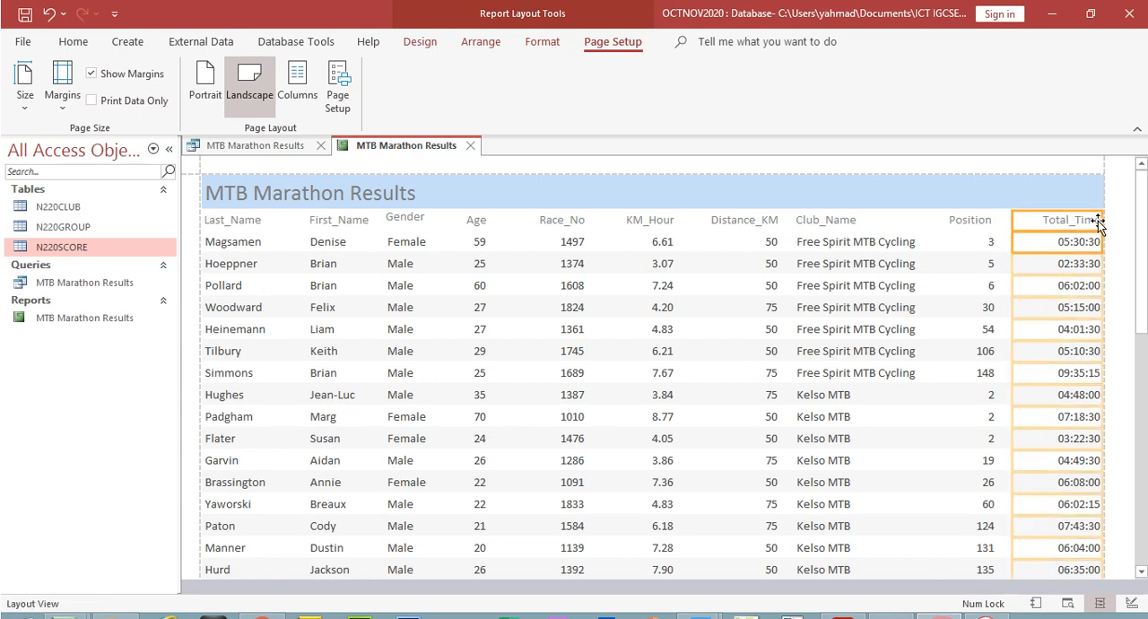
{"action": "left_click_drag", "start_coordinate": [1100, 220], "coordinate": [1081, 222]}
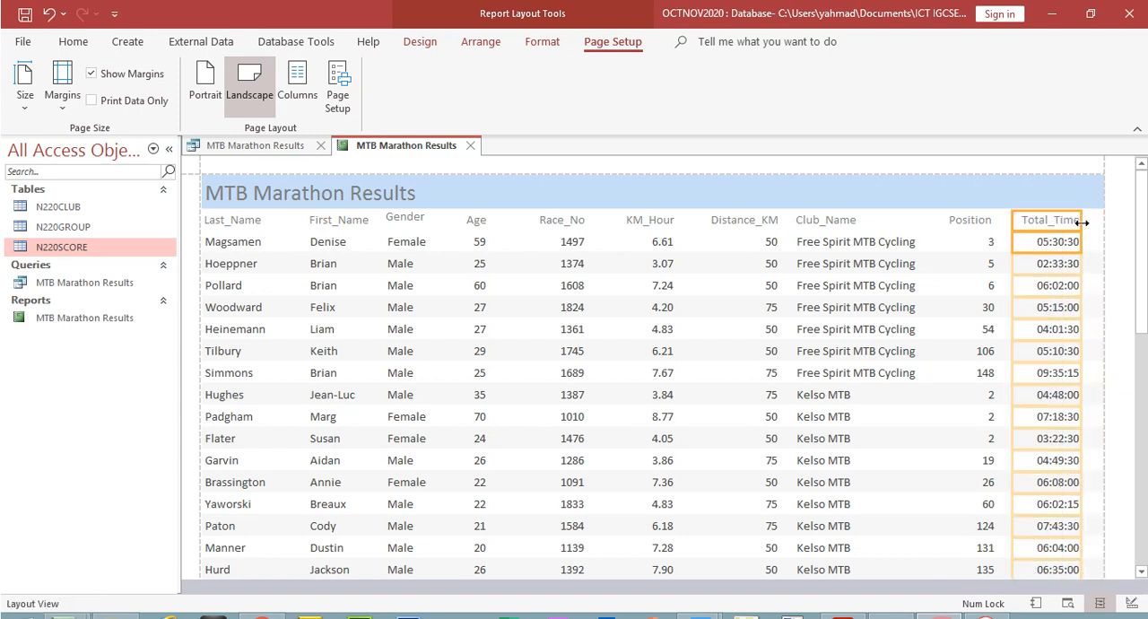
Show the MTB Marathon Results report in Print Preview and zoom out to 60% to check the page width
{"action": "left_click", "coordinate": [72, 41]}
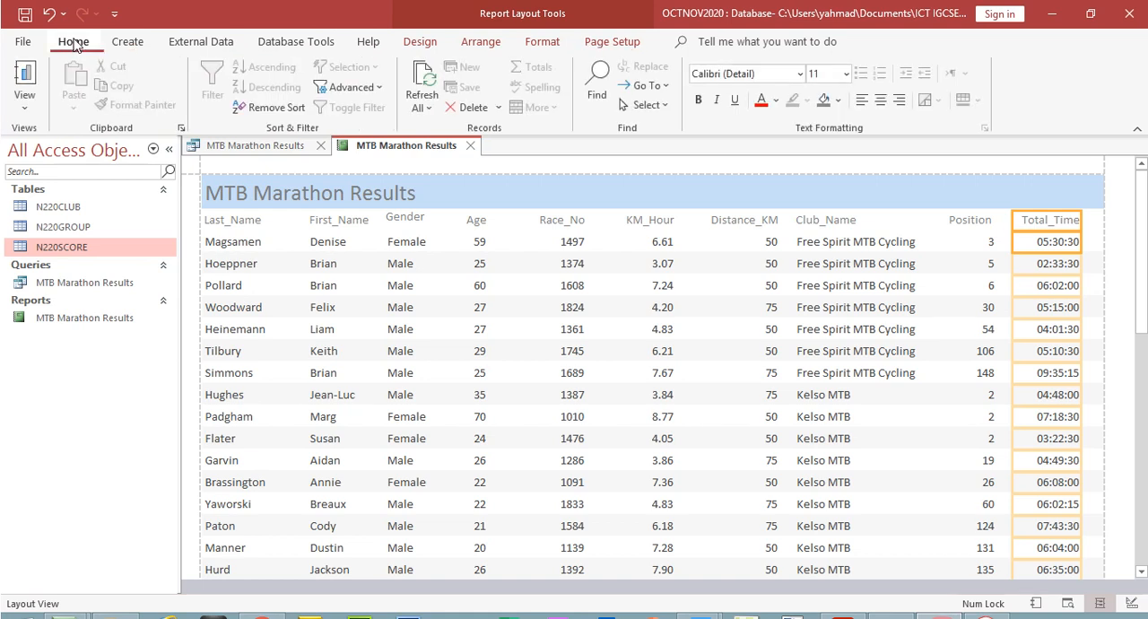
{"action": "left_click", "coordinate": [24, 108]}
{"action": "left_click", "coordinate": [102, 189]}
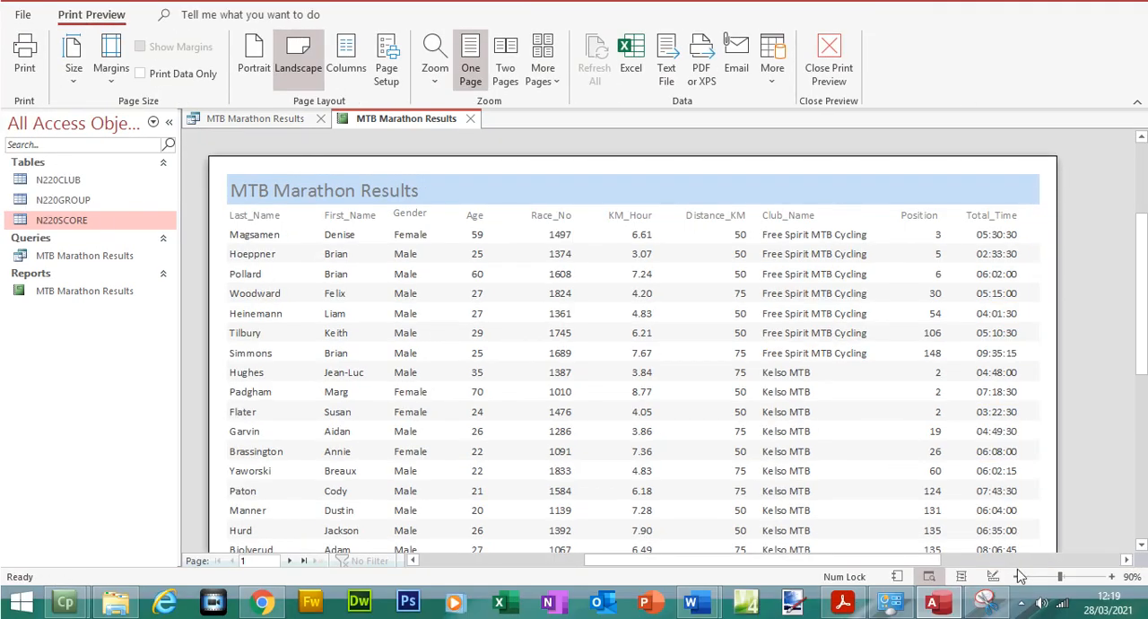
{"action": "left_click", "coordinate": [1020, 577]}
{"action": "left_click", "coordinate": [1018, 576]}
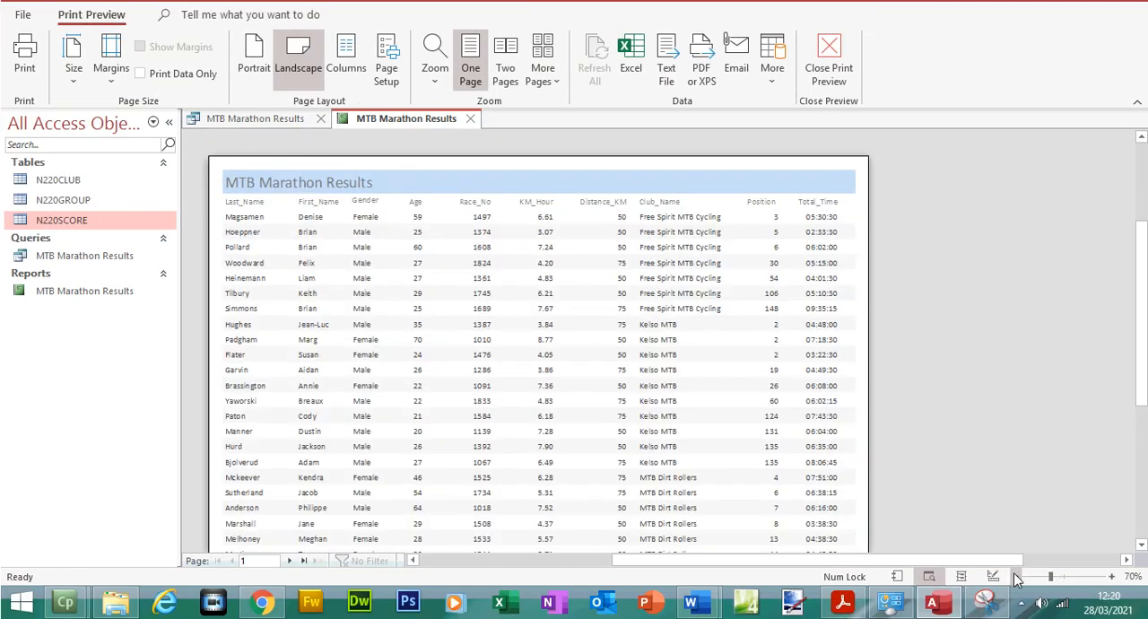
{"action": "left_click", "coordinate": [1017, 577]}
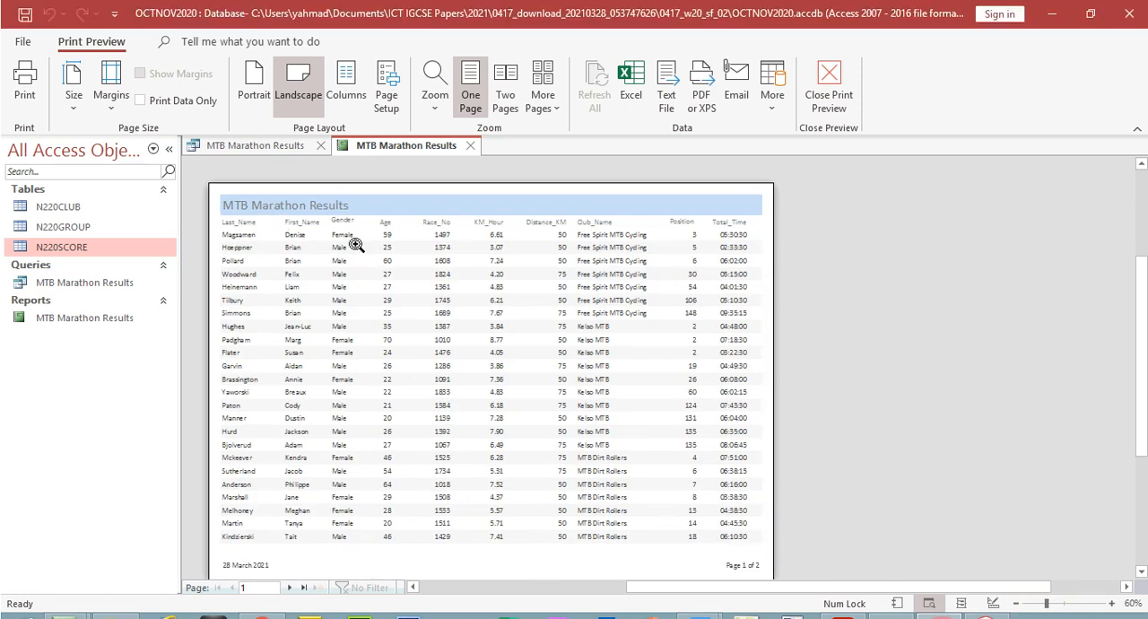
Switch to Acrobat Reader, highlight "fits on a single page wide" in question 23, and return to Access
{"action": "left_click", "coordinate": [844, 602]}
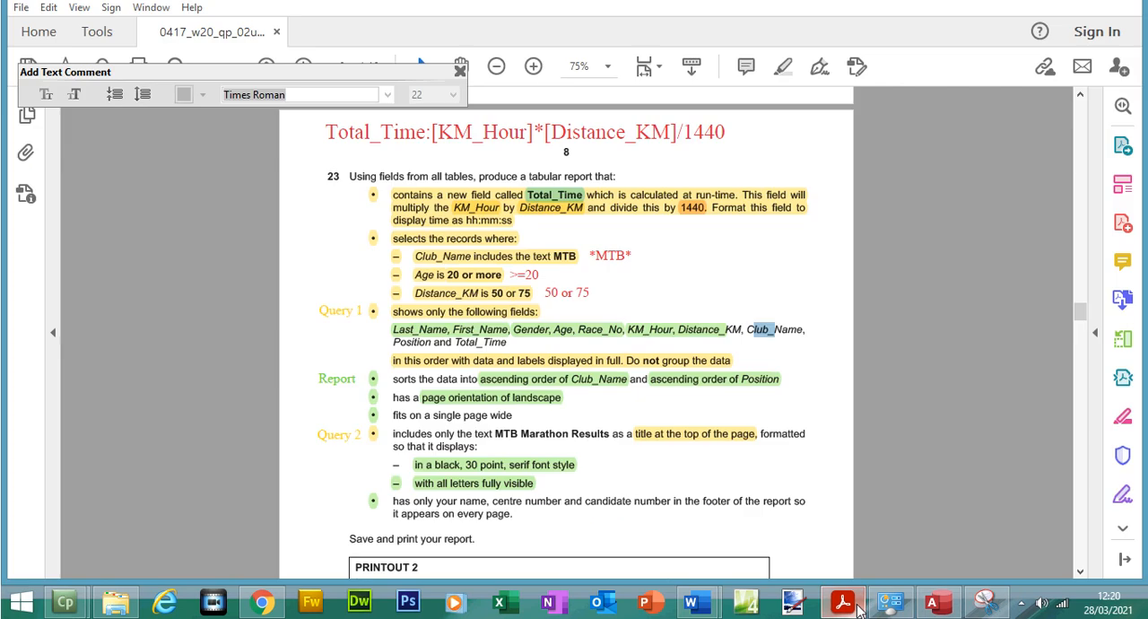
{"action": "left_click_drag", "start_coordinate": [392, 416], "coordinate": [512, 416]}
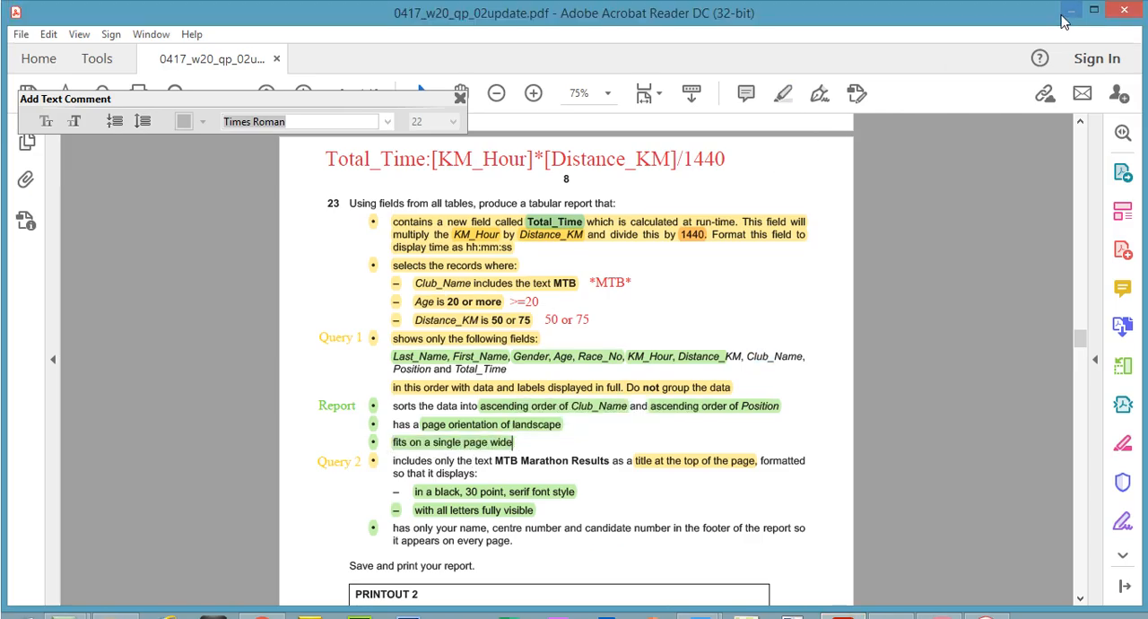
{"action": "left_click", "coordinate": [1071, 10]}
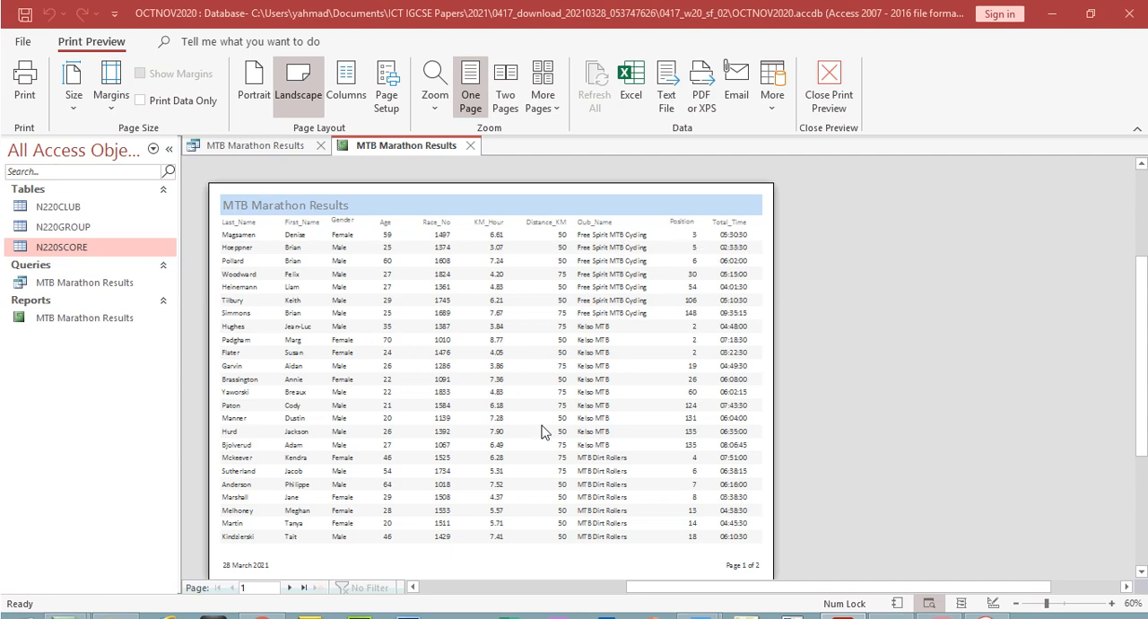
Examine both pages of the report preview, and check question 23's title formatting requirements in Acrobat Reader
{"action": "left_click", "coordinate": [290, 587]}
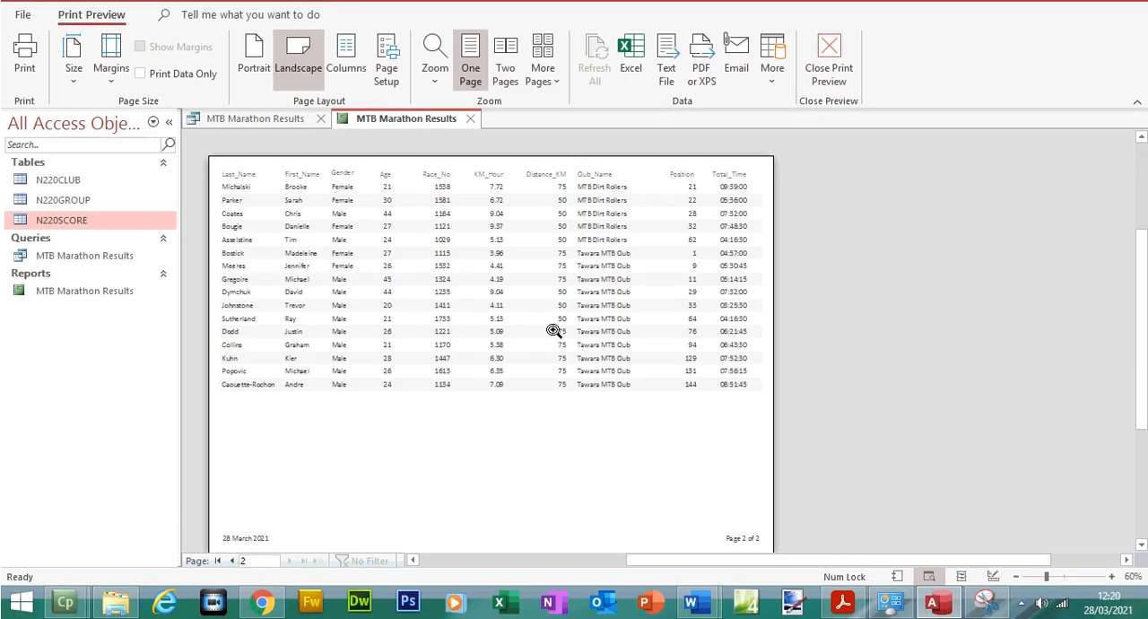
{"action": "left_click", "coordinate": [218, 560]}
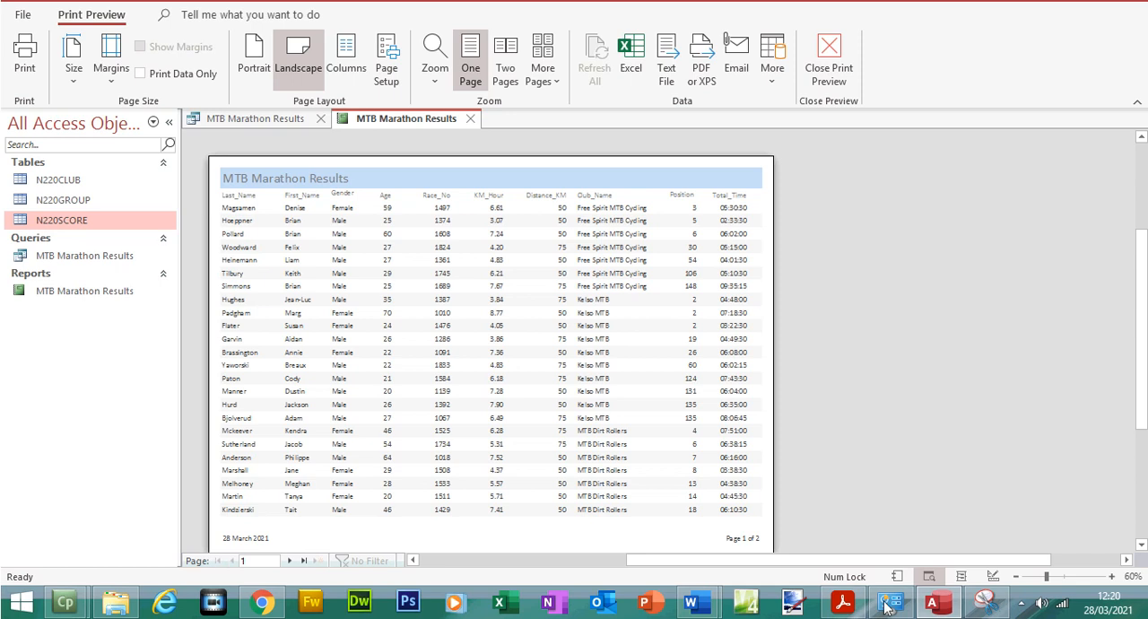
{"action": "left_click", "coordinate": [852, 606]}
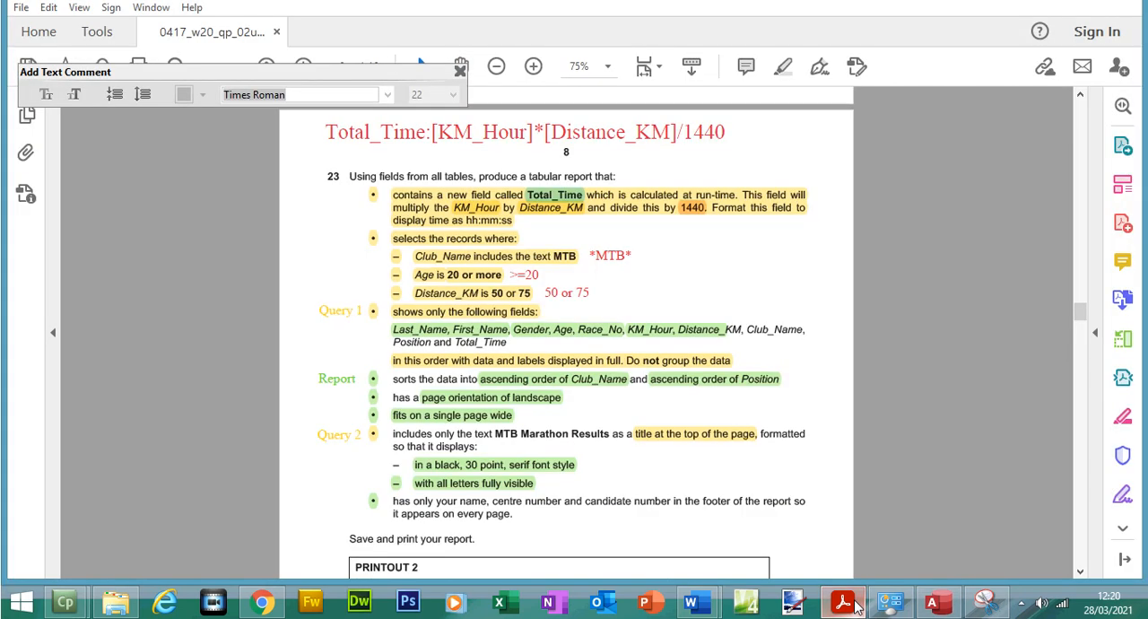
{"action": "left_click", "coordinate": [474, 477]}
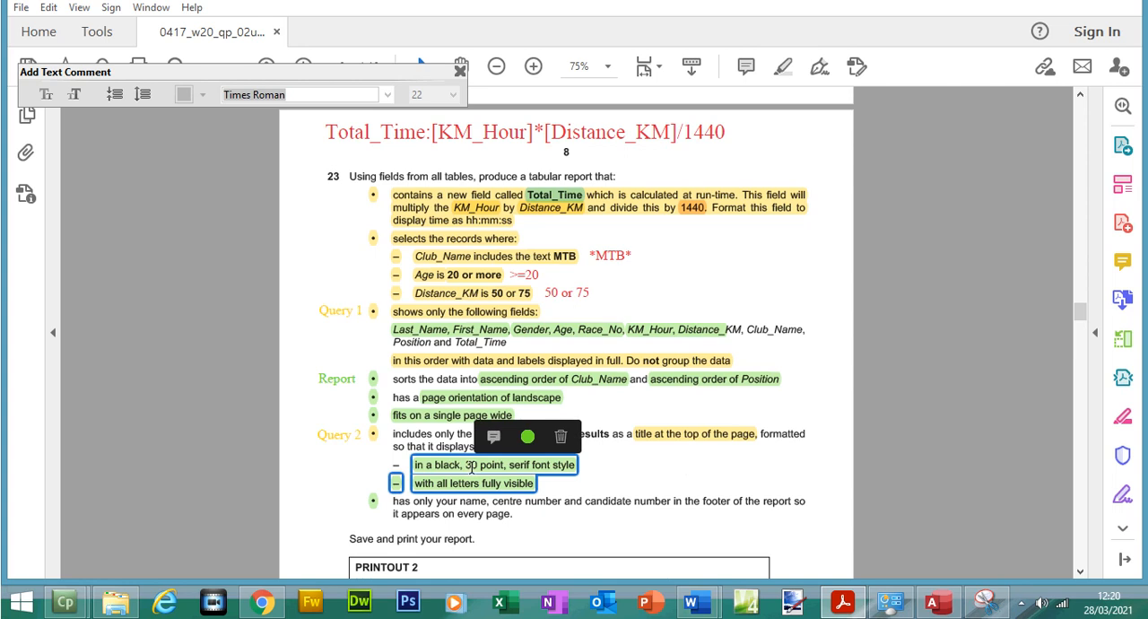
Return to Access, close the print preview, and open the MTB Marathon Results report in Design View
{"action": "left_click", "coordinate": [936, 599]}
{"action": "left_click", "coordinate": [824, 85]}
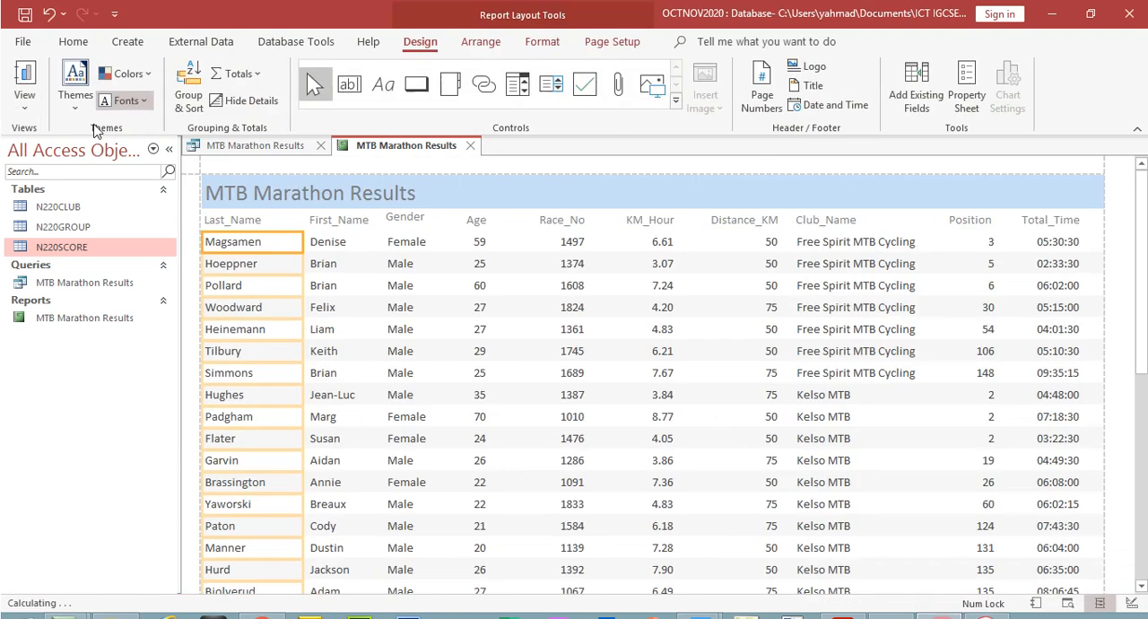
{"action": "left_click", "coordinate": [24, 99]}
{"action": "left_click", "coordinate": [55, 268]}
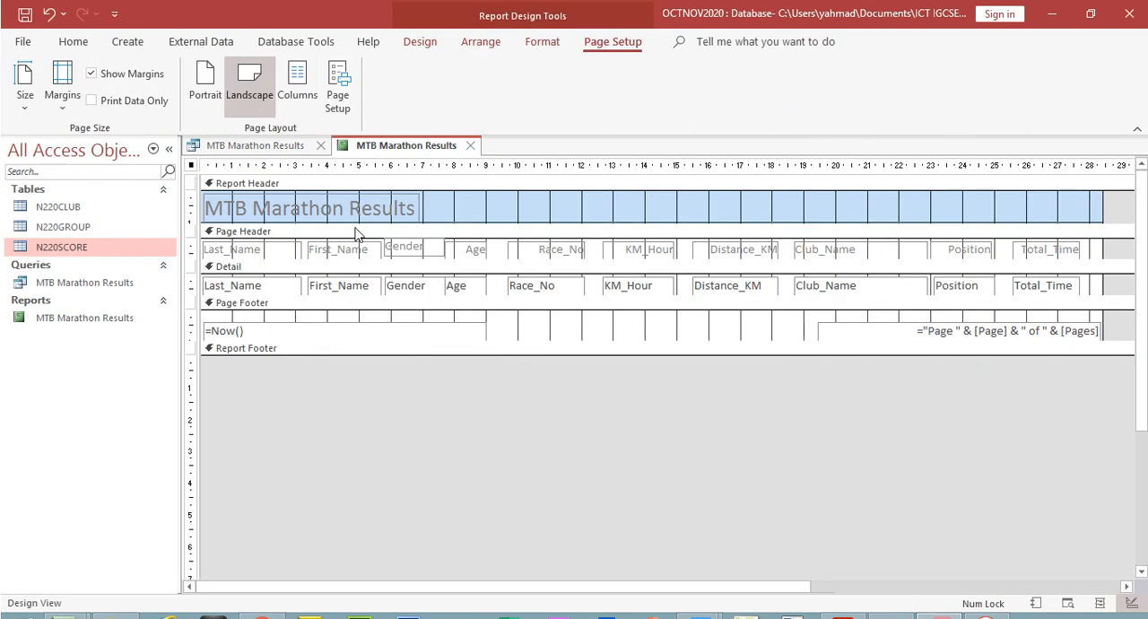
Set the font size of the MTB Marathon Results title in the report header to 30
{"action": "double_click", "coordinate": [353, 213]}
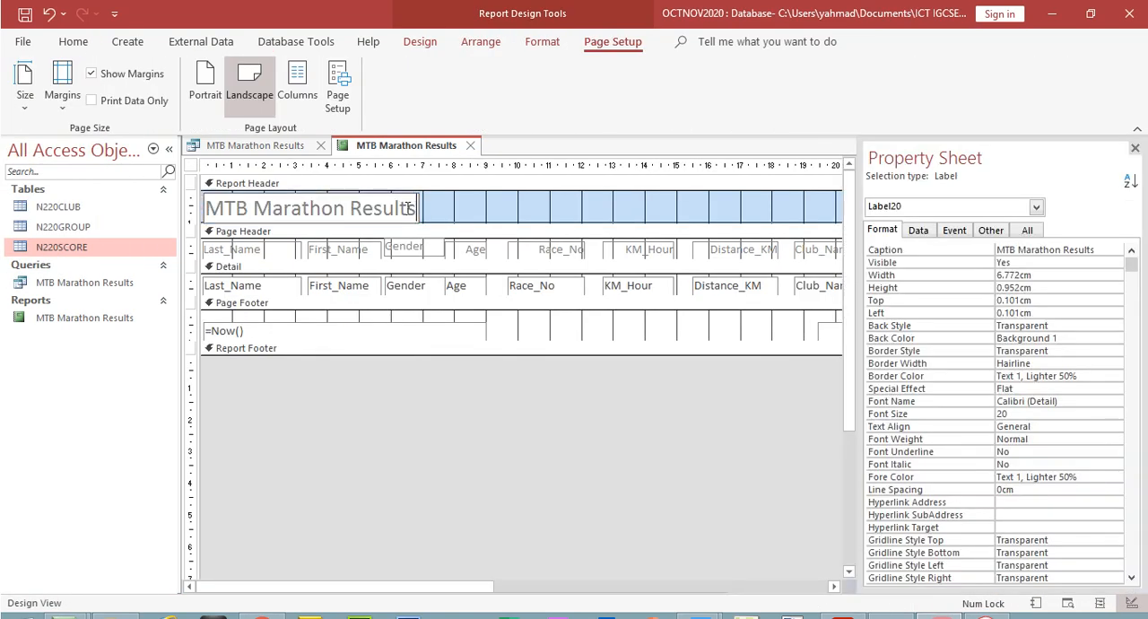
{"action": "left_click_drag", "start_coordinate": [407, 206], "coordinate": [165, 202]}
{"action": "left_click", "coordinate": [74, 43]}
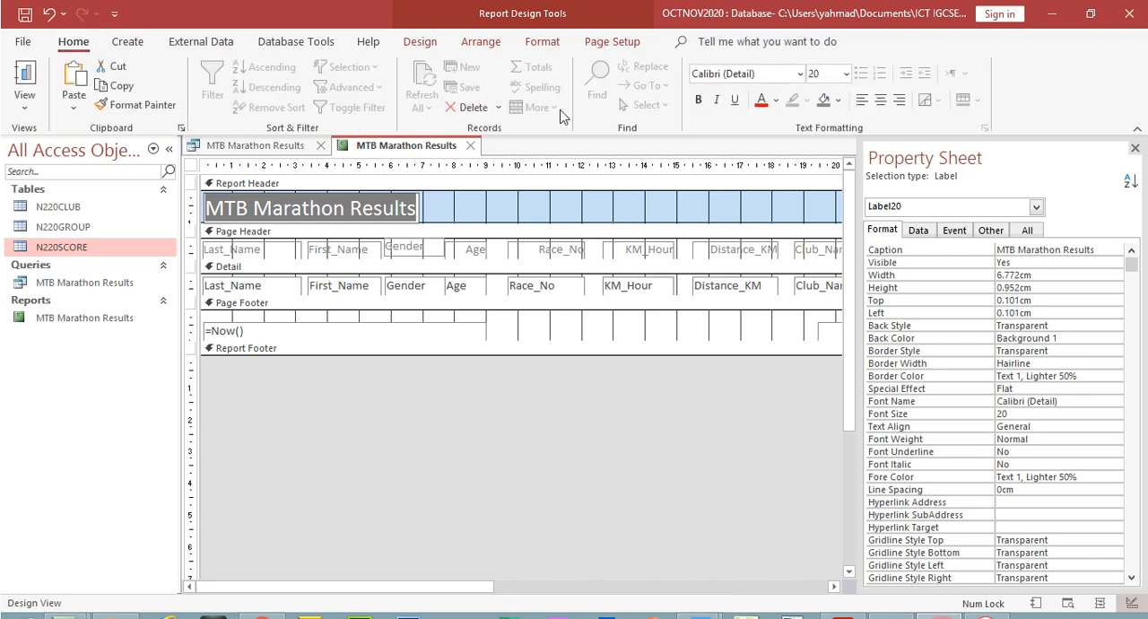
{"action": "left_click", "coordinate": [846, 74]}
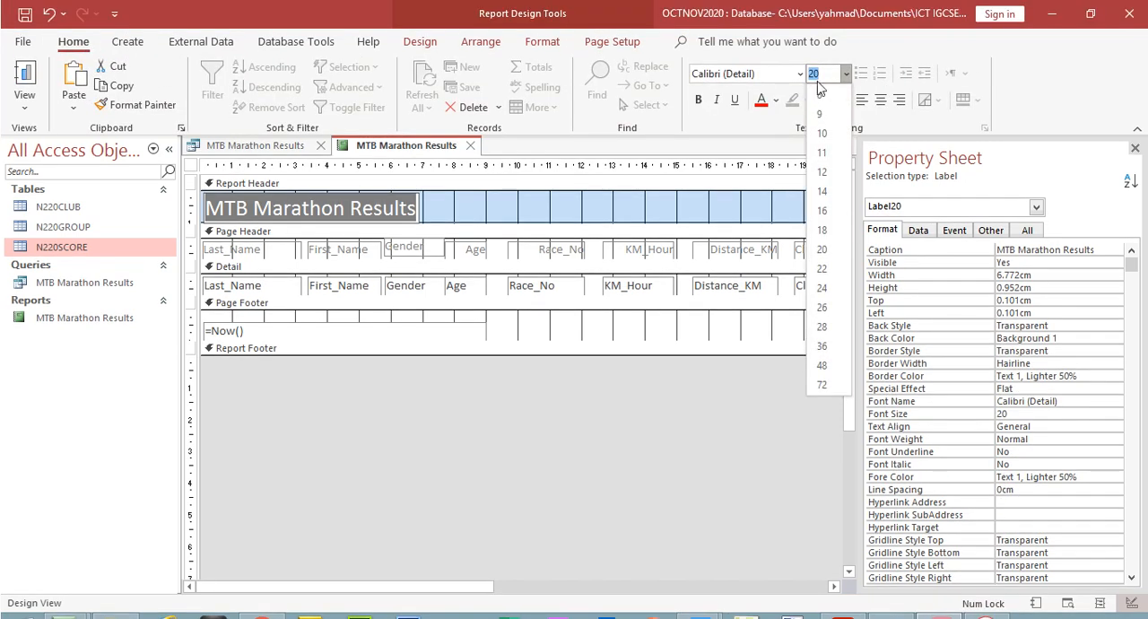
{"action": "left_click", "coordinate": [820, 76]}
{"action": "type", "text": "30"}
Format the report title in the serif font Times New Roman with black text
{"action": "left_click", "coordinate": [800, 75]}
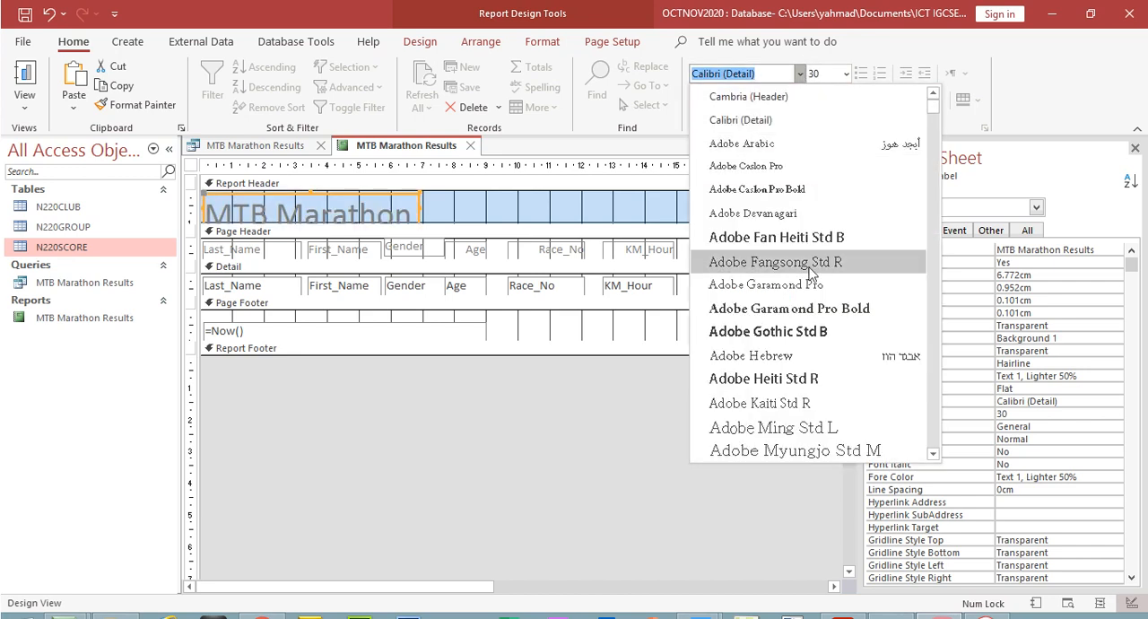
{"action": "type", "text": "Times New Roman"}
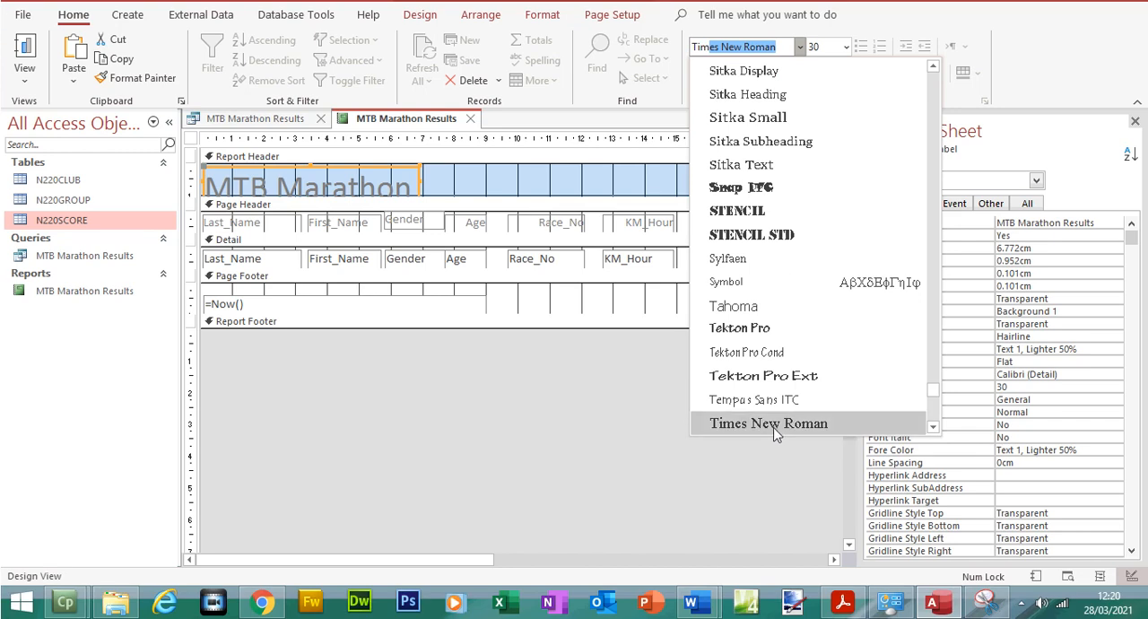
{"action": "left_click", "coordinate": [774, 450]}
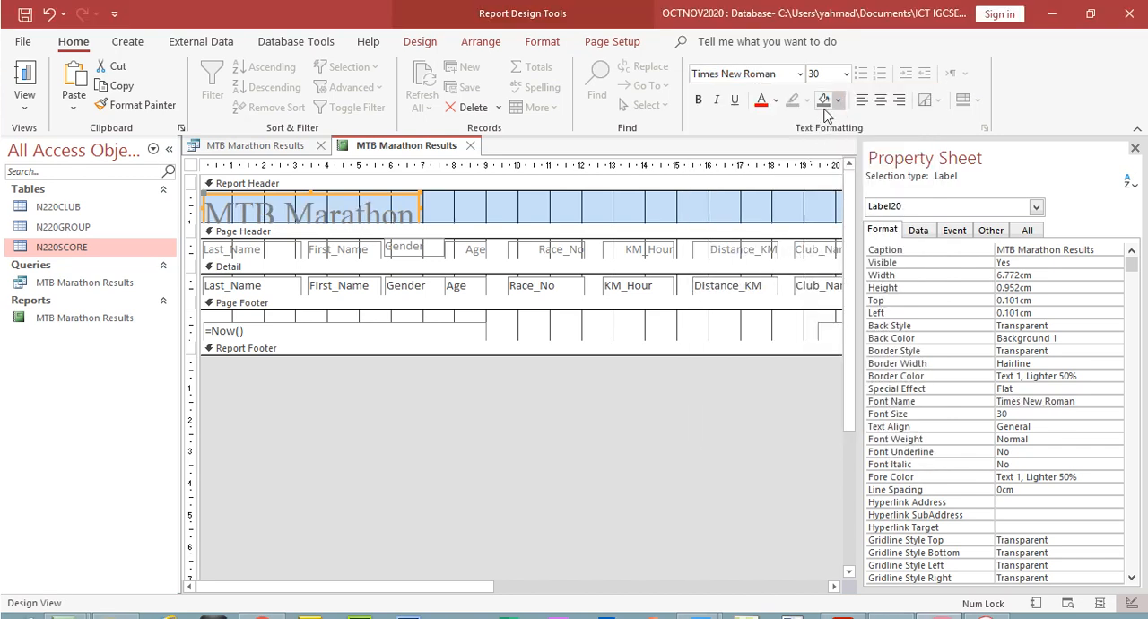
{"action": "left_click", "coordinate": [775, 100]}
{"action": "left_click", "coordinate": [779, 169]}
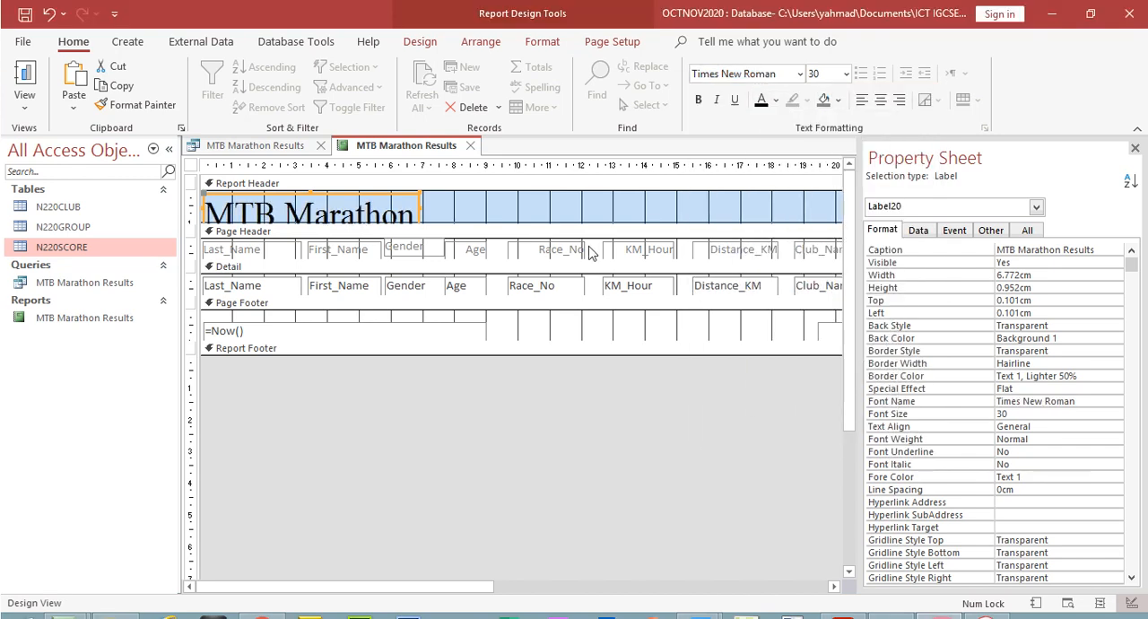
Make the report header taller and enlarge the title label to about 15.3 cm wide and 1.3 cm high
{"action": "left_click_drag", "start_coordinate": [529, 225], "coordinate": [530, 236]}
{"action": "left_click_drag", "start_coordinate": [425, 216], "coordinate": [689, 224]}
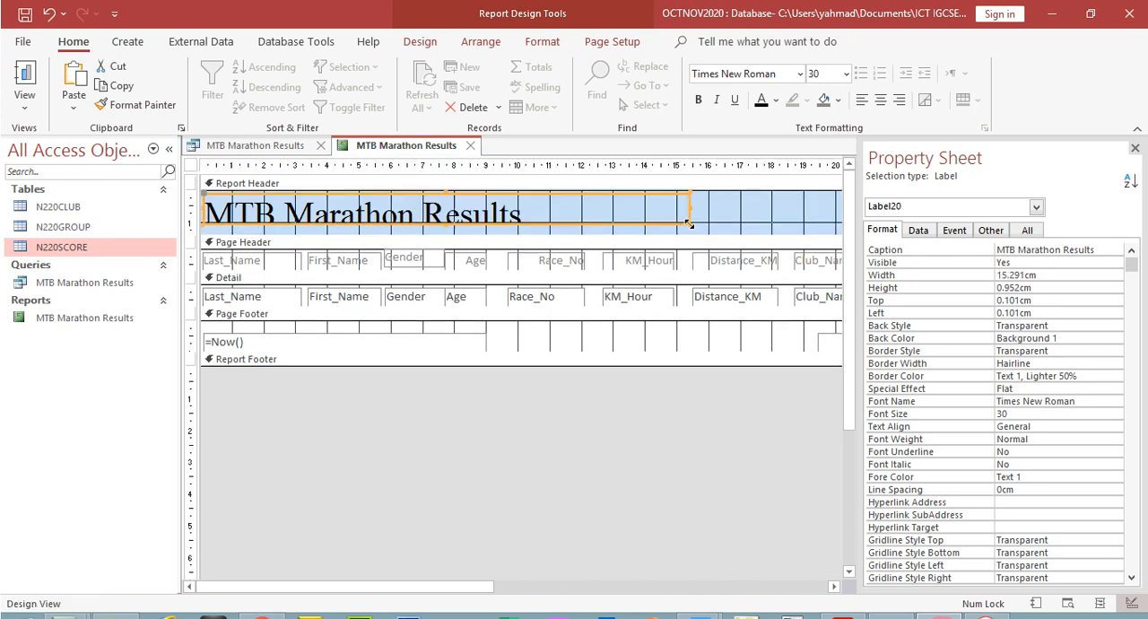
{"action": "left_click_drag", "start_coordinate": [445, 224], "coordinate": [444, 234]}
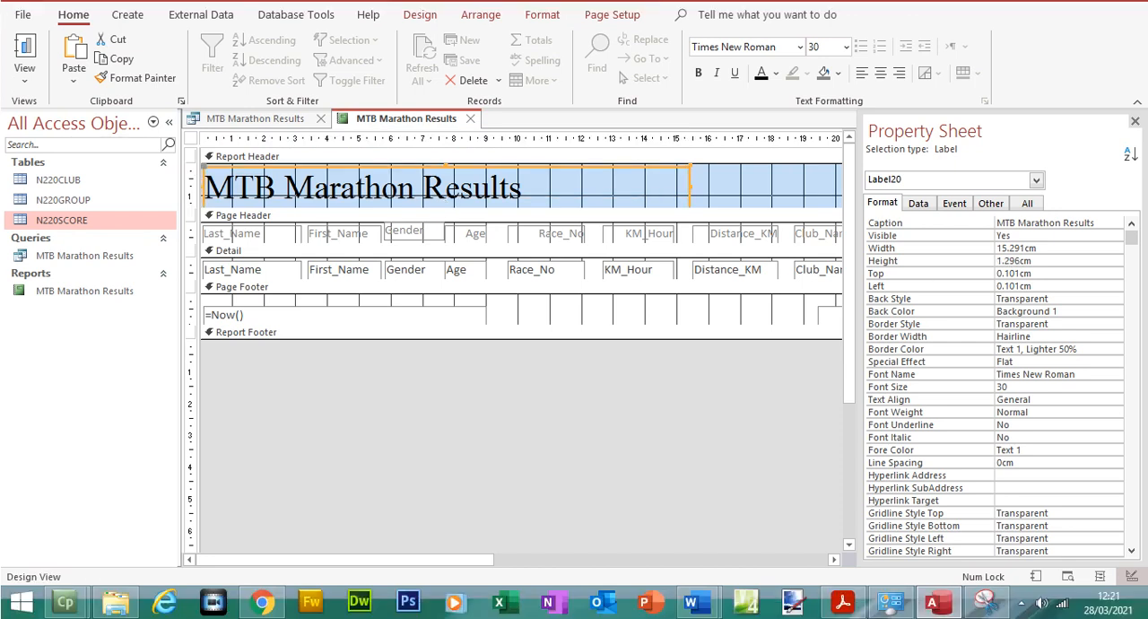
Check question 23's footer requirement in the exam paper PDF, then return to the report design in Access
{"action": "left_click", "coordinate": [842, 601]}
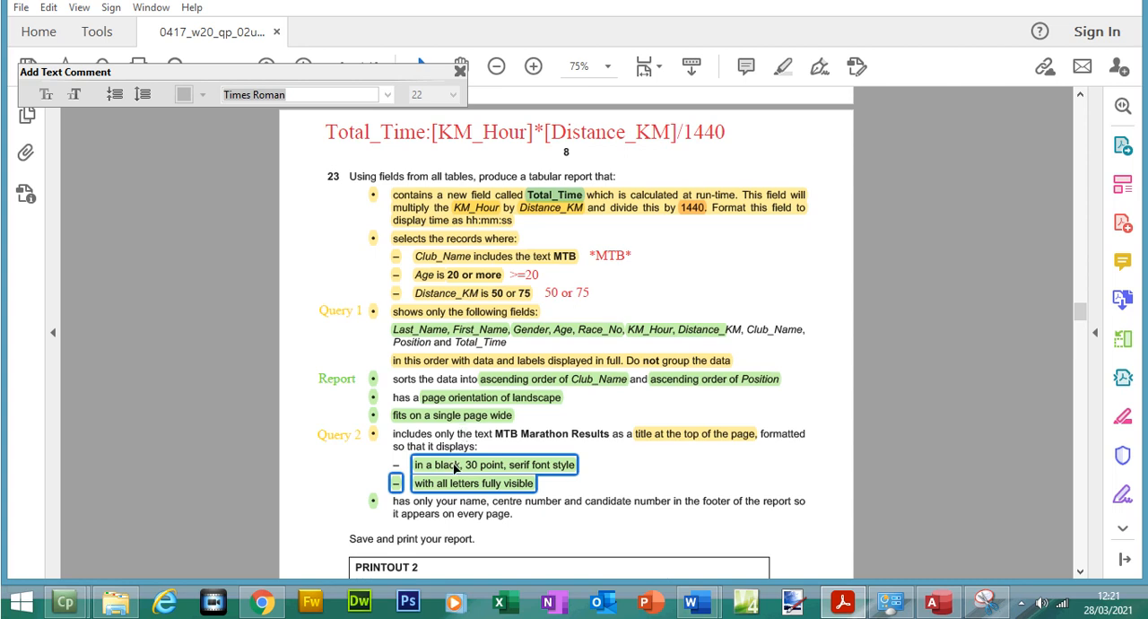
{"action": "left_click", "coordinate": [453, 506]}
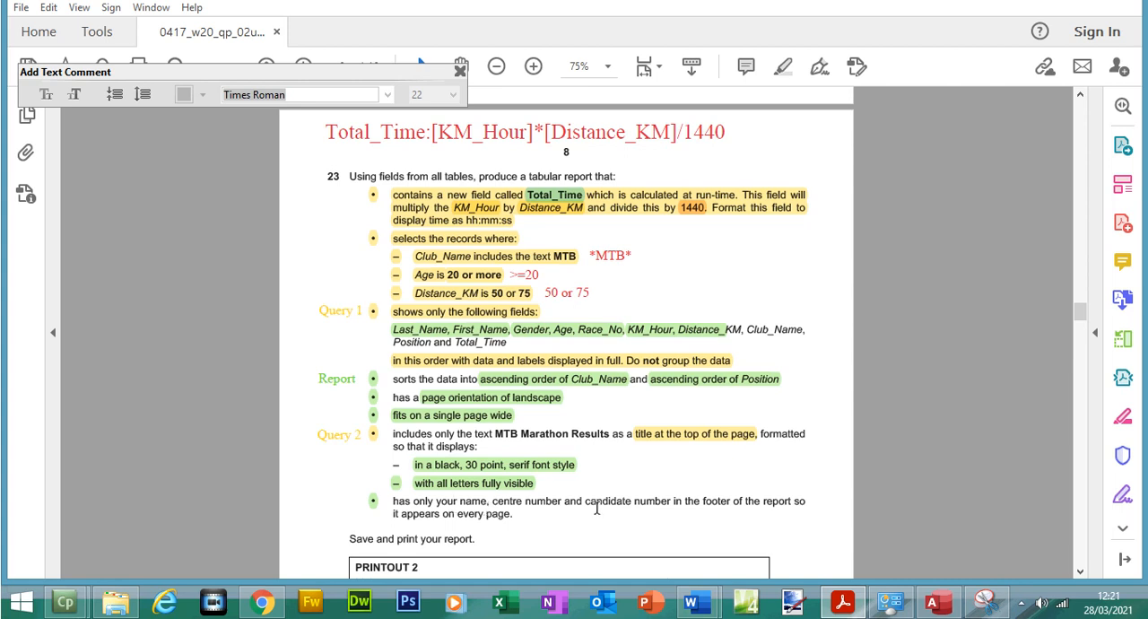
{"action": "left_click", "coordinate": [935, 602]}
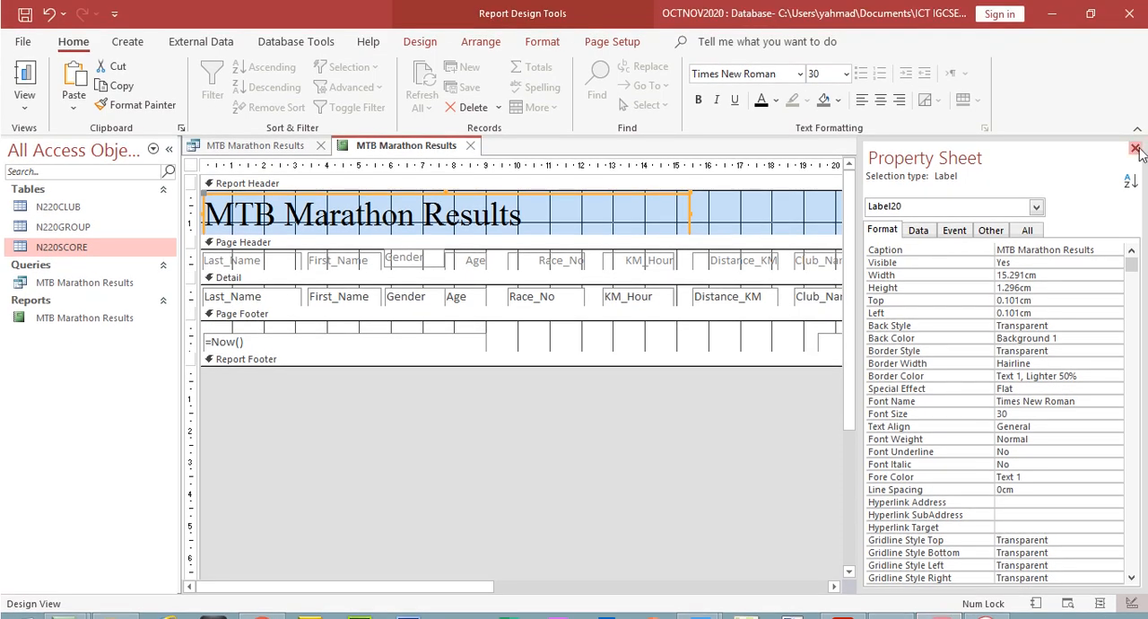
Open up space in the report footer and add a label with the candidate's first name beside the title in the report header
{"action": "left_click", "coordinate": [1134, 146]}
{"action": "left_click_drag", "start_coordinate": [499, 340], "coordinate": [499, 353]}
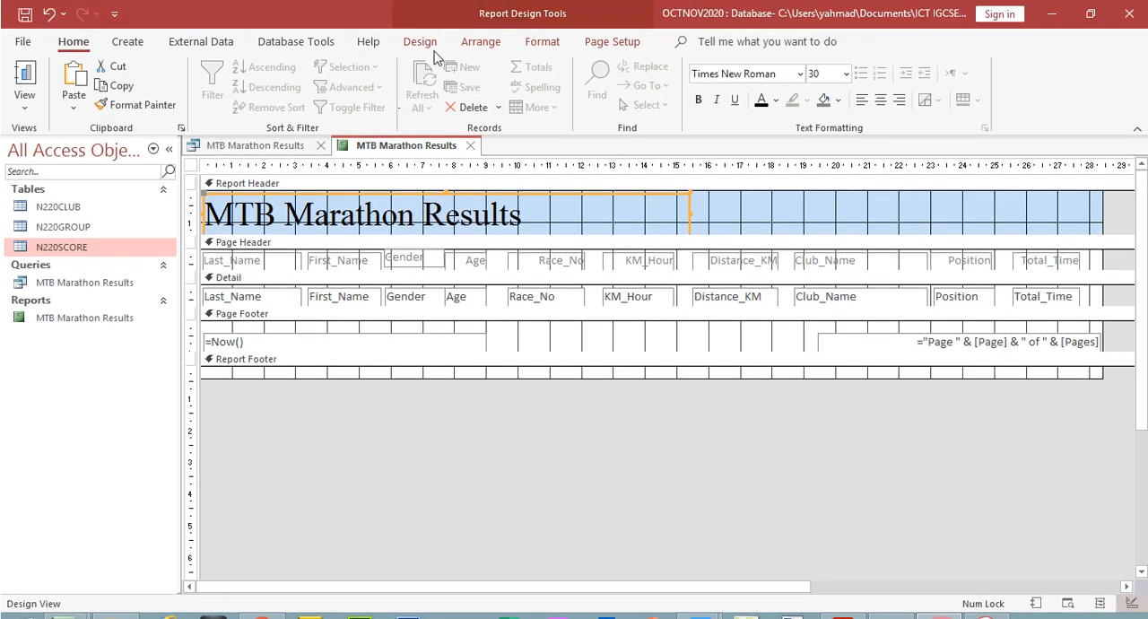
{"action": "left_click", "coordinate": [421, 43]}
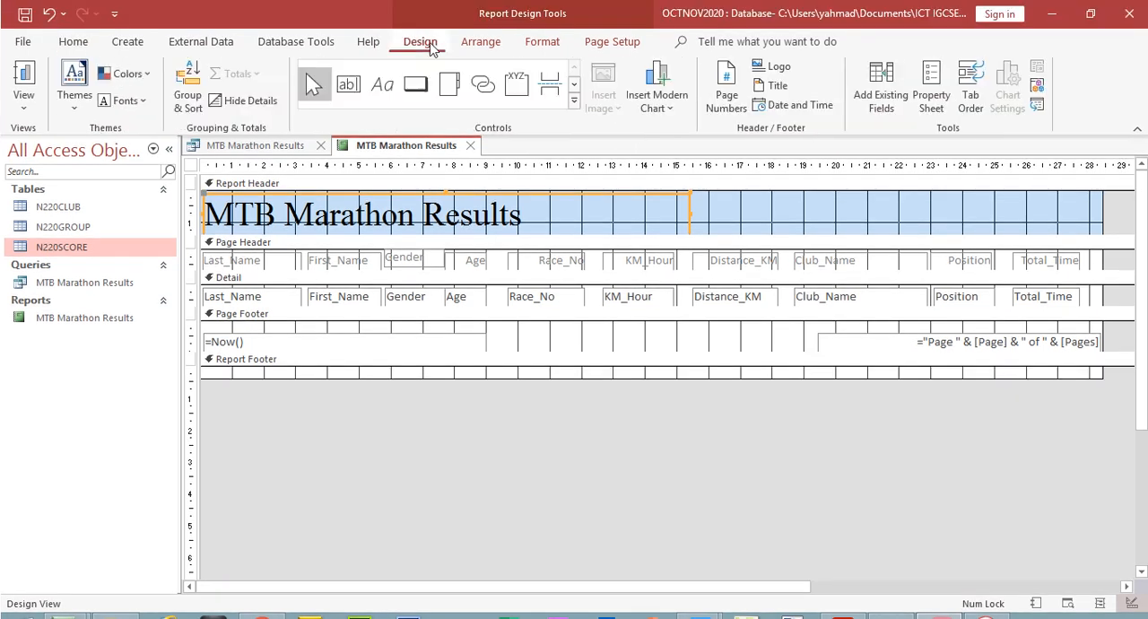
{"action": "left_click", "coordinate": [389, 93]}
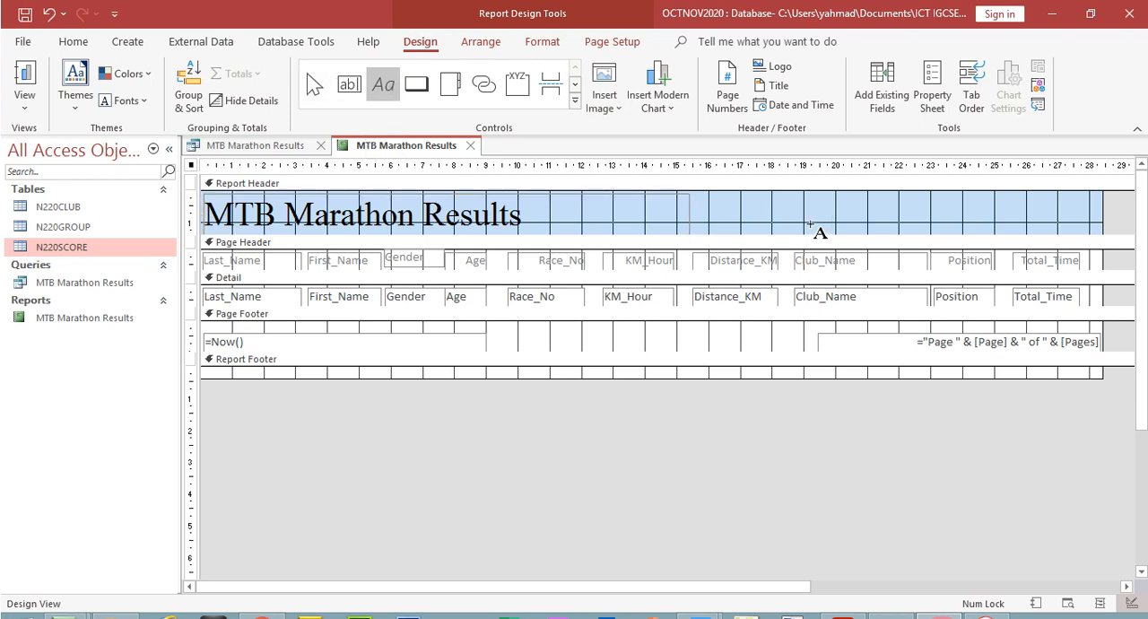
{"action": "left_click_drag", "start_coordinate": [751, 199], "coordinate": [867, 230]}
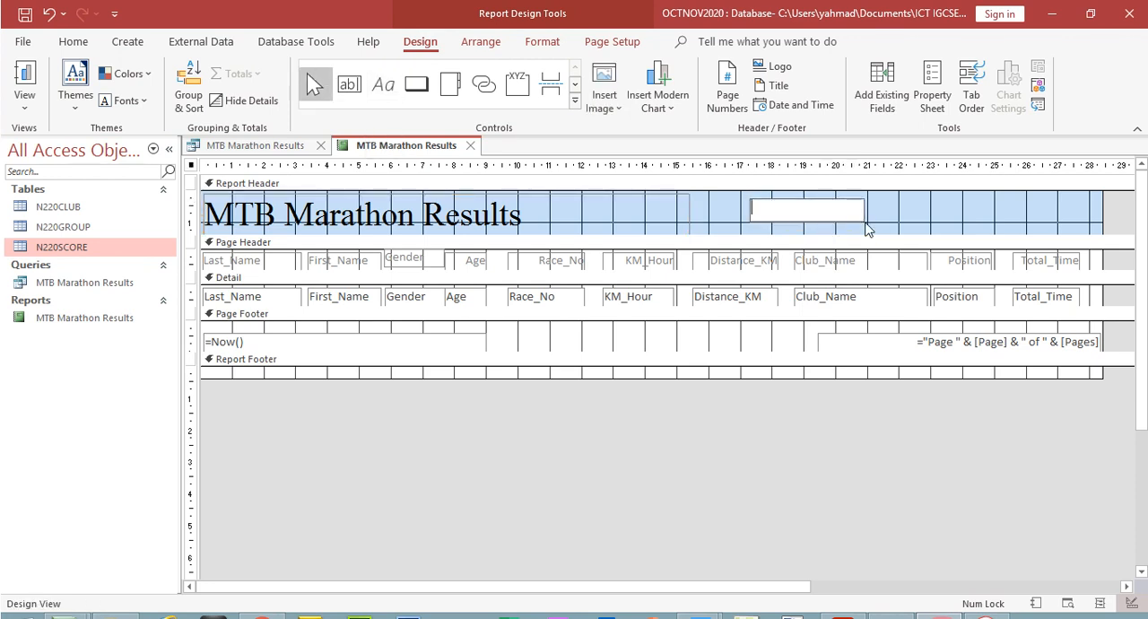
{"action": "key", "text": "Return"}
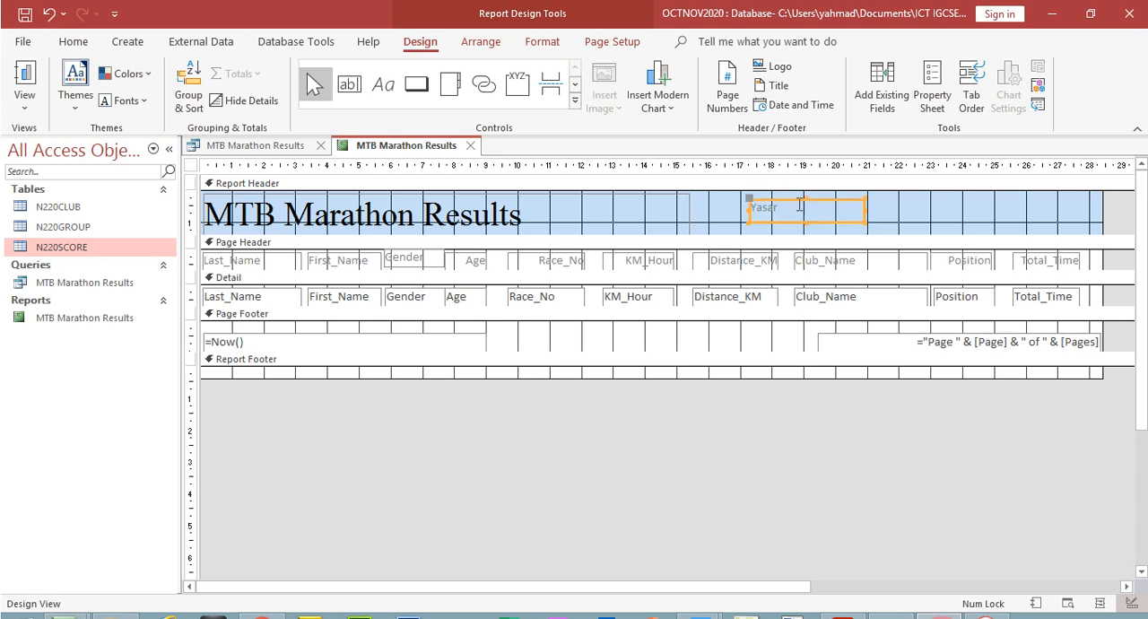
Preview both pages of the report to check where the header label prints, and return to Design View
{"action": "left_click", "coordinate": [25, 103]}
{"action": "left_click", "coordinate": [83, 184]}
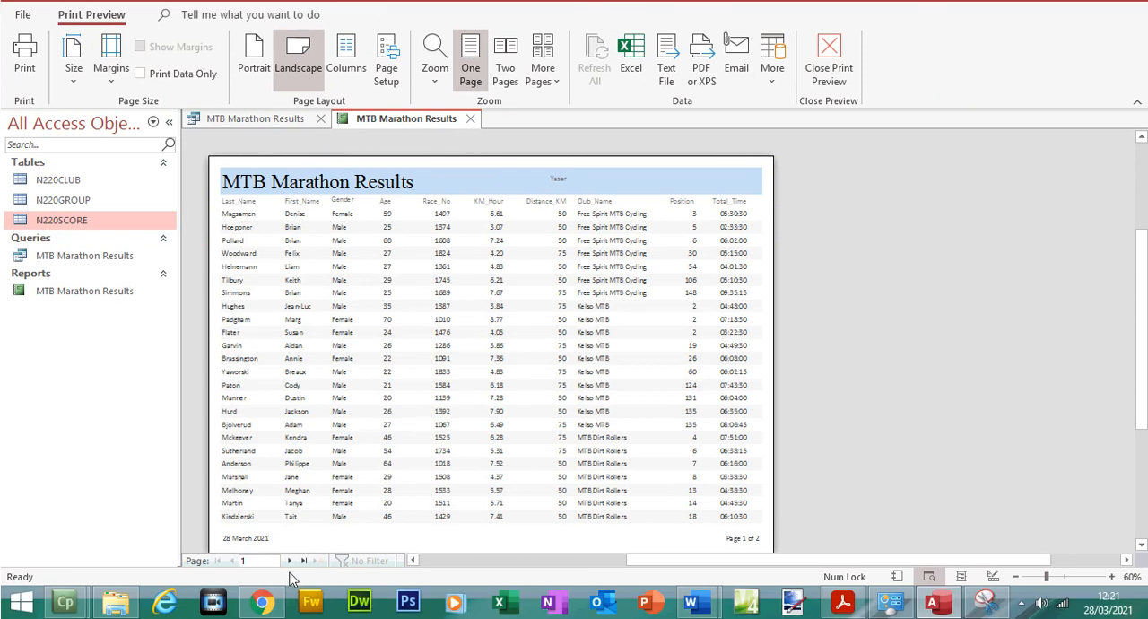
{"action": "left_click", "coordinate": [290, 561]}
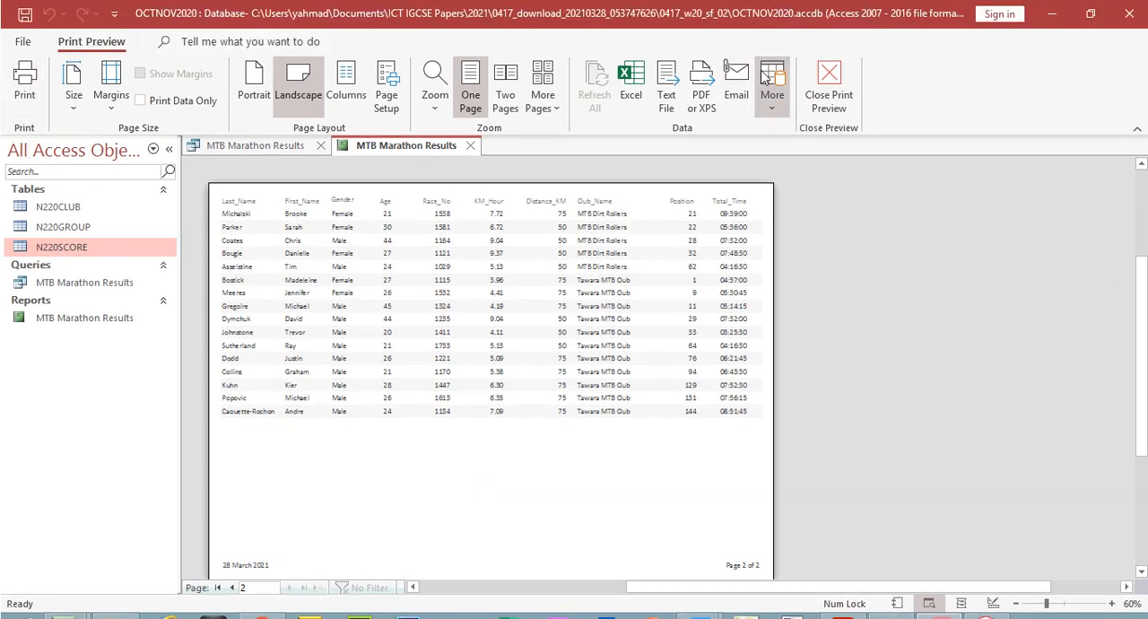
{"action": "left_click", "coordinate": [829, 73]}
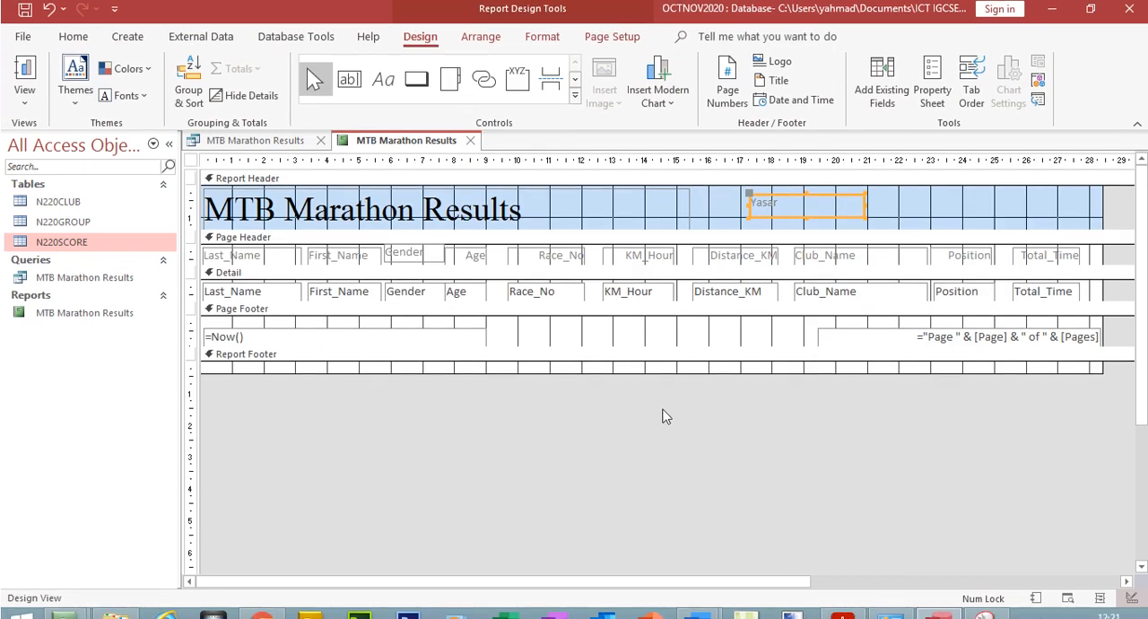
Make the report footer taller, move the name label into it, and check its placement in a print preview of both pages
{"action": "left_click_drag", "start_coordinate": [662, 368], "coordinate": [664, 390]}
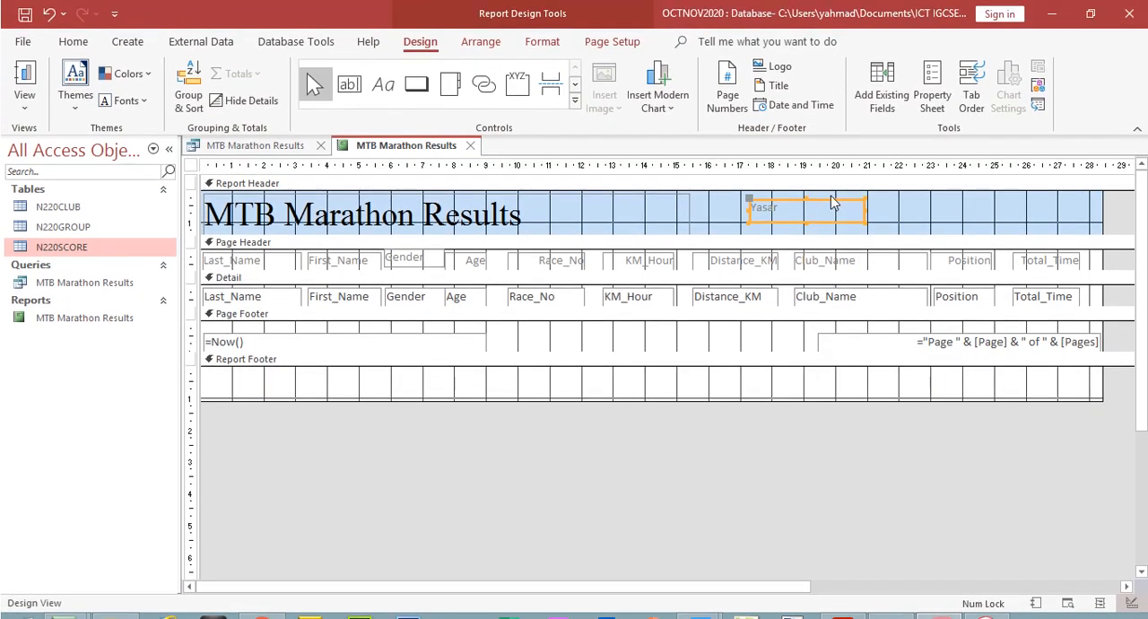
{"action": "left_click_drag", "start_coordinate": [831, 202], "coordinate": [822, 375]}
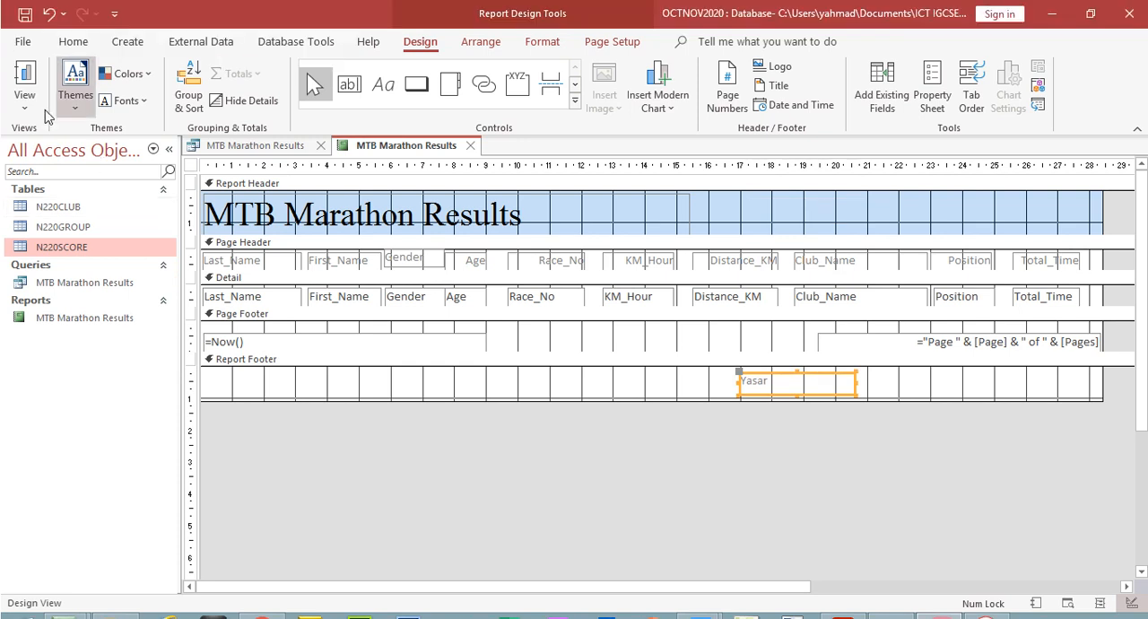
{"action": "left_click", "coordinate": [24, 79]}
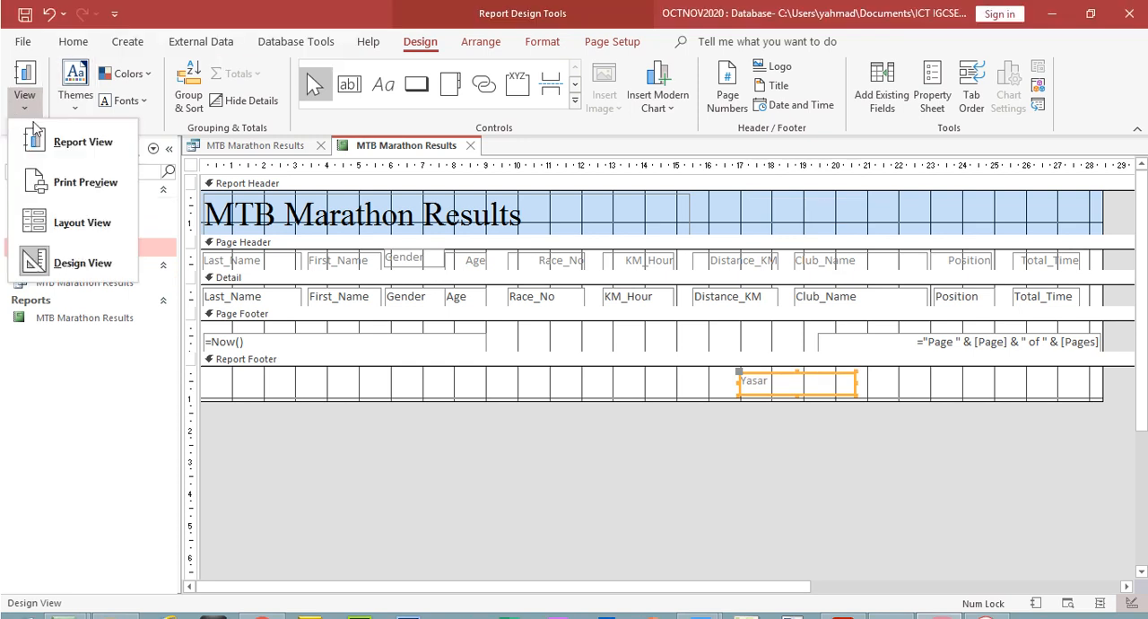
{"action": "left_click", "coordinate": [94, 183]}
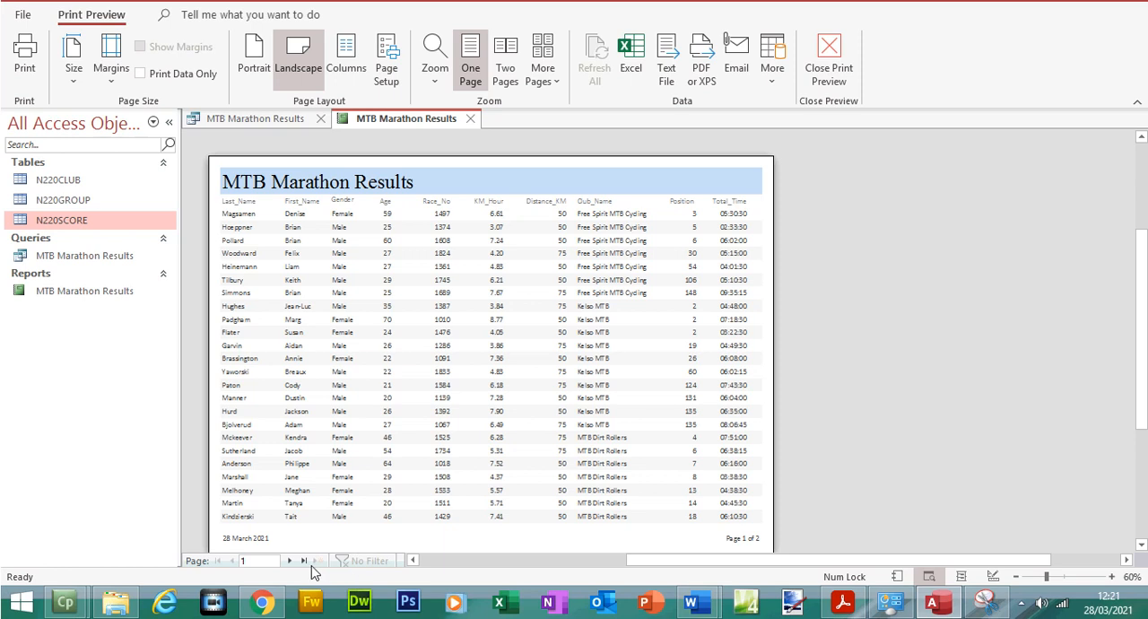
{"action": "left_click", "coordinate": [290, 560]}
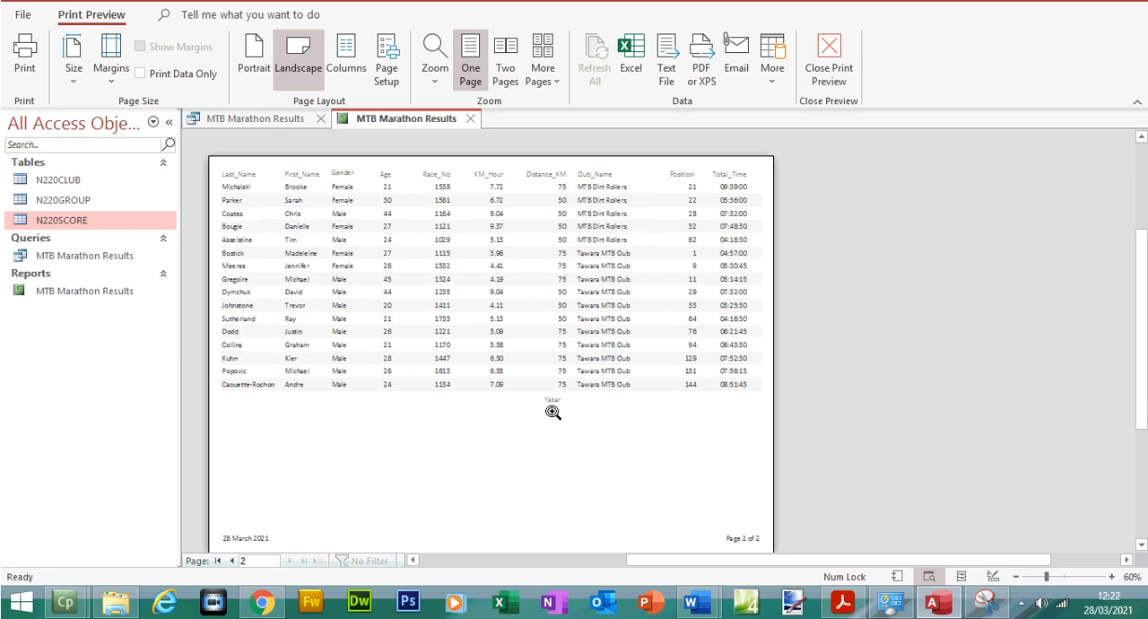
{"action": "left_click", "coordinate": [217, 563]}
{"action": "left_click", "coordinate": [827, 72]}
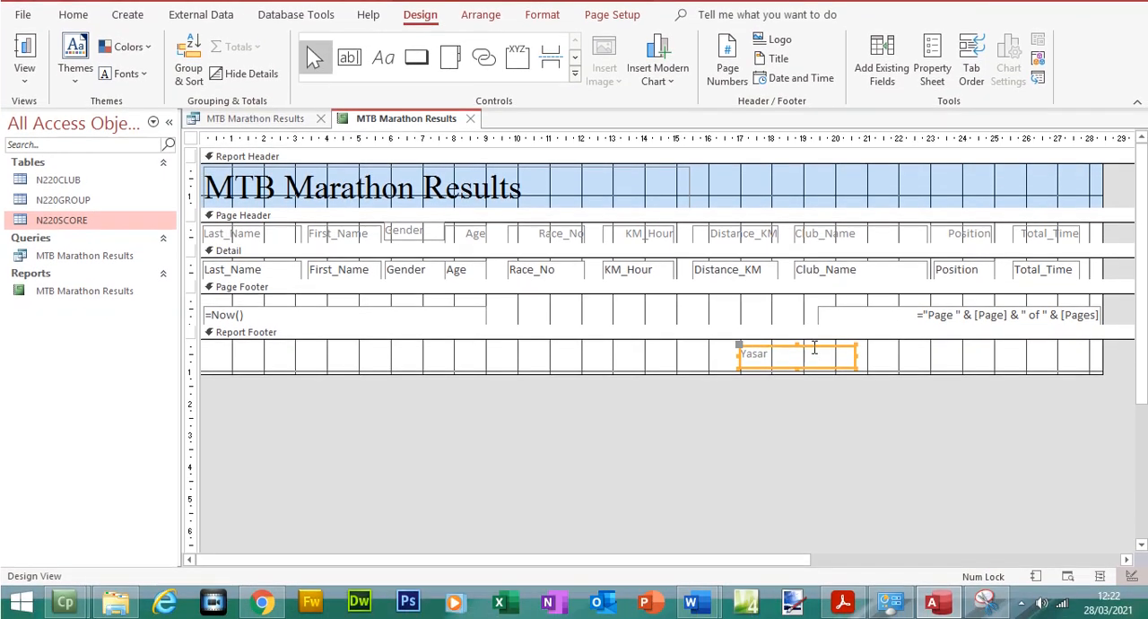
Move the name label from the report footer into the page footer and show the report in Print Preview
{"action": "left_click_drag", "start_coordinate": [814, 349], "coordinate": [580, 303]}
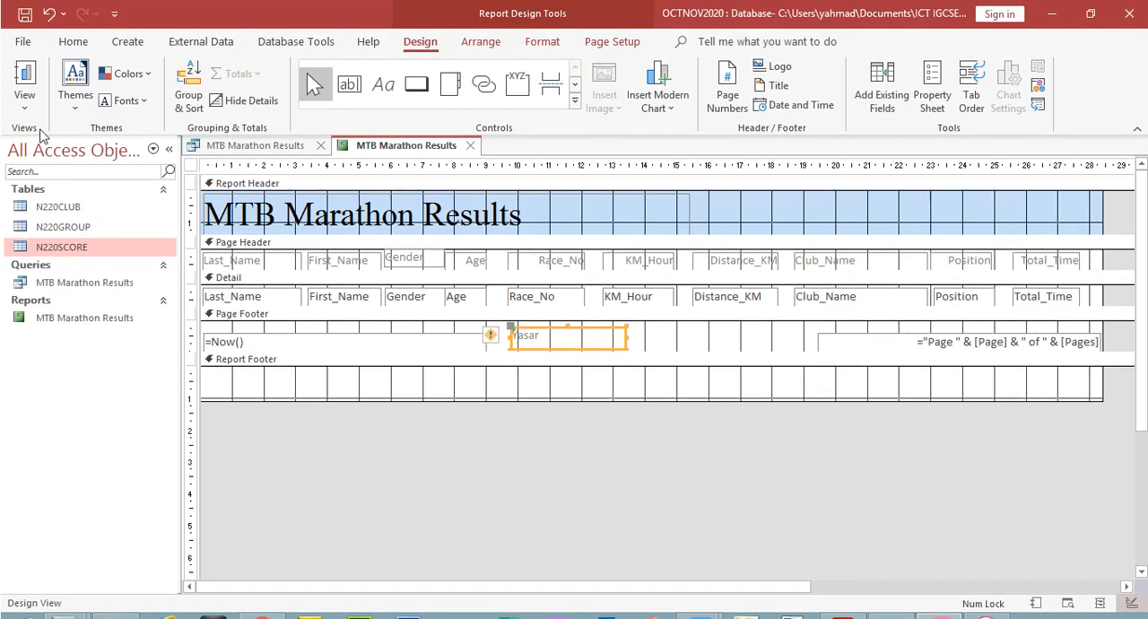
{"action": "left_click", "coordinate": [25, 93]}
{"action": "left_click", "coordinate": [81, 183]}
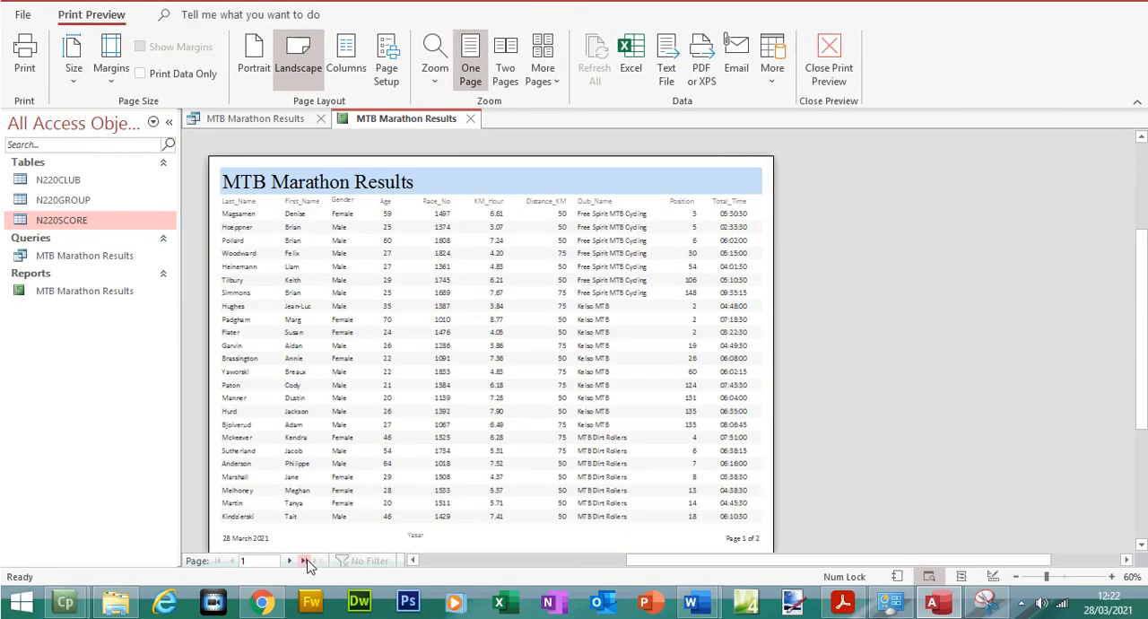
Reread the footer instruction in the exam paper, return to Access and close the print preview
{"action": "left_click", "coordinate": [843, 603]}
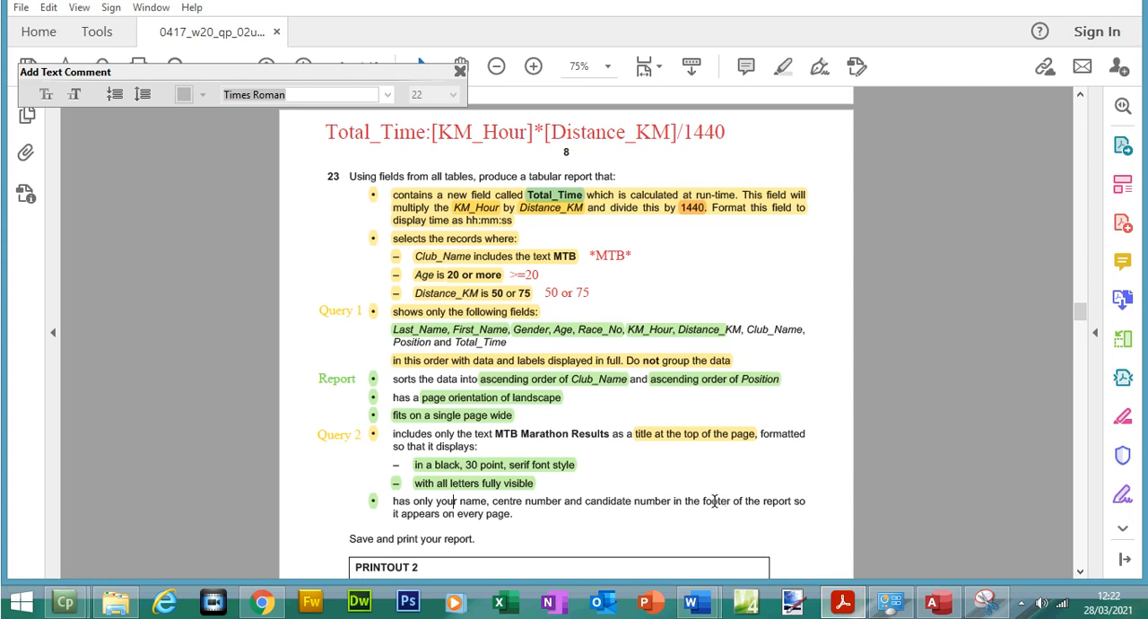
{"action": "left_click", "coordinate": [843, 610]}
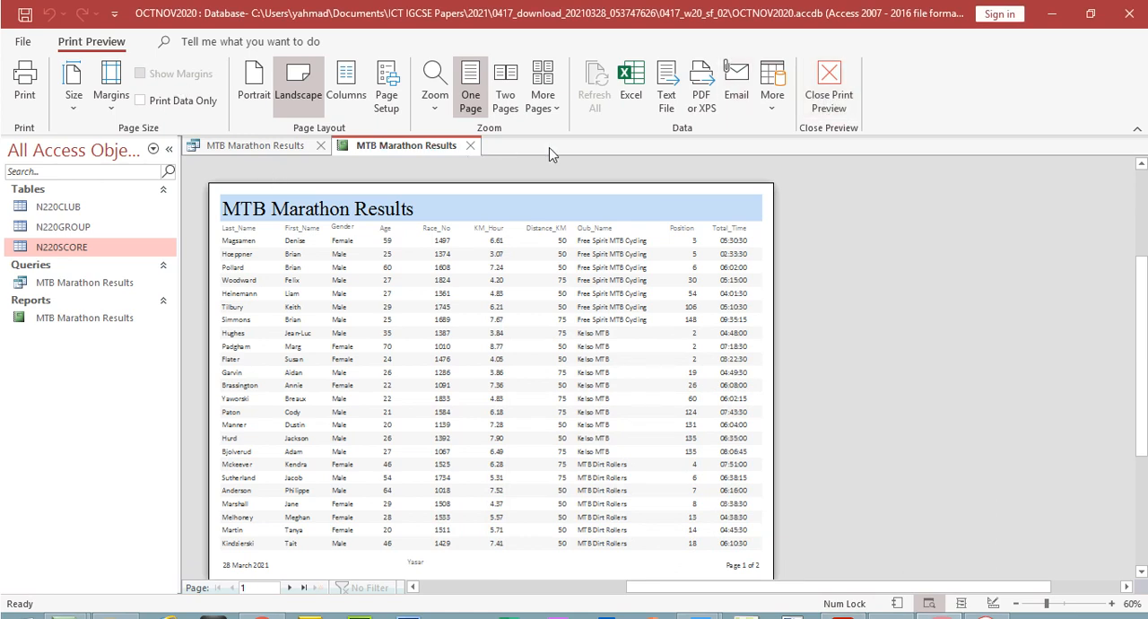
{"action": "left_click", "coordinate": [826, 94]}
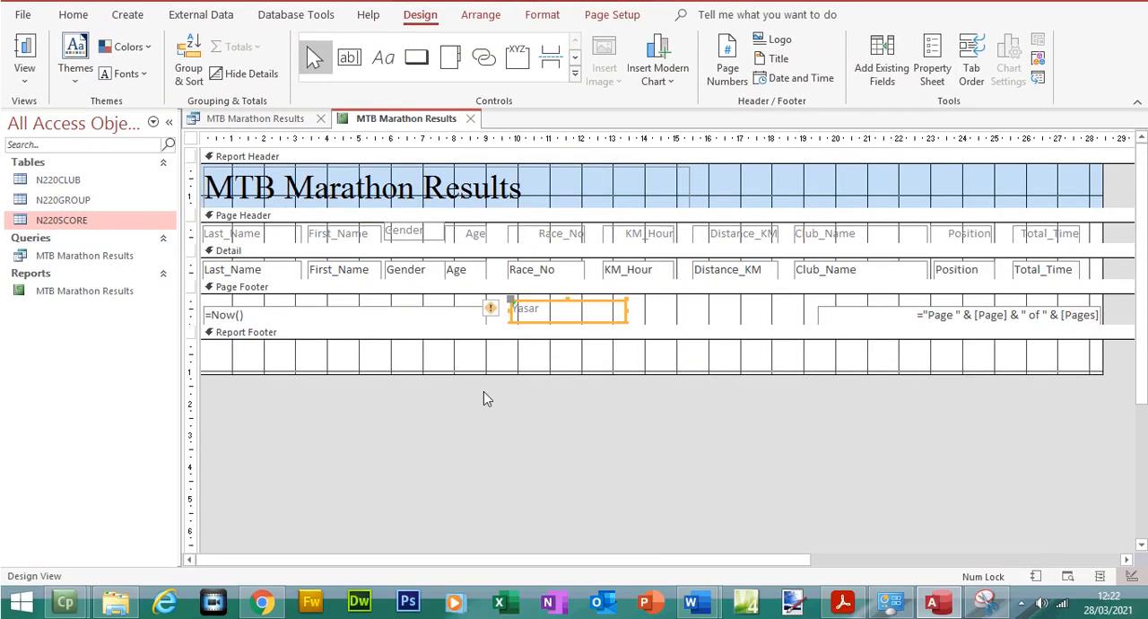
Make the page header taller, shift its column headings down, and place the name label above the Position and Total_Time headings
{"action": "left_click_drag", "start_coordinate": [502, 251], "coordinate": [499, 270]}
{"action": "left_click_drag", "start_coordinate": [1106, 284], "coordinate": [218, 282]}
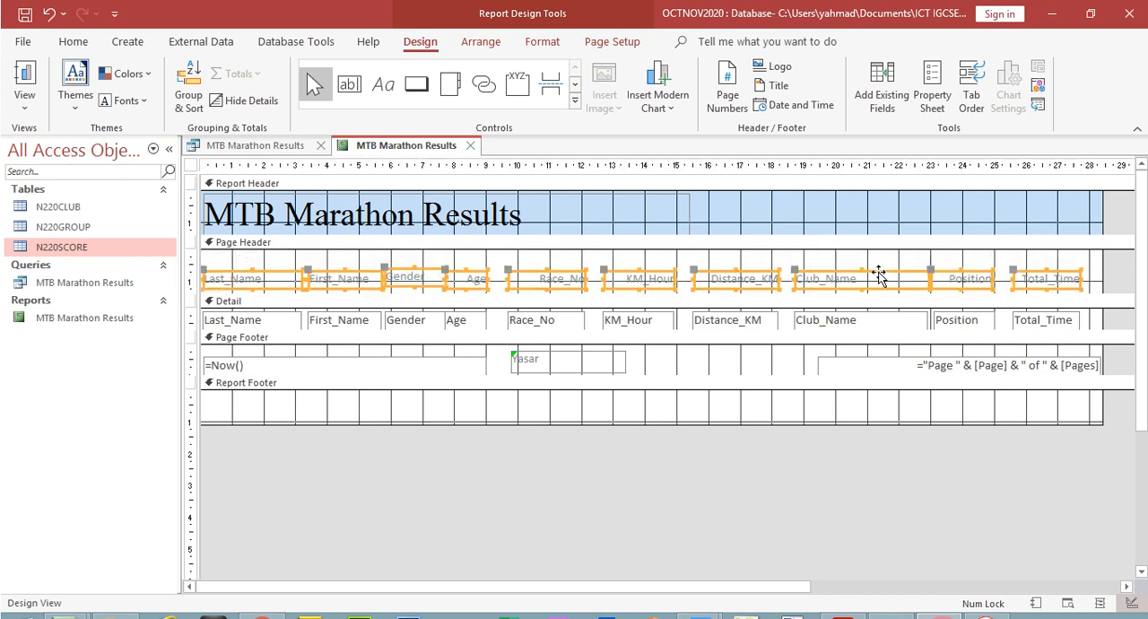
{"action": "left_click", "coordinate": [581, 357]}
{"action": "left_click_drag", "start_coordinate": [587, 353], "coordinate": [1047, 247]}
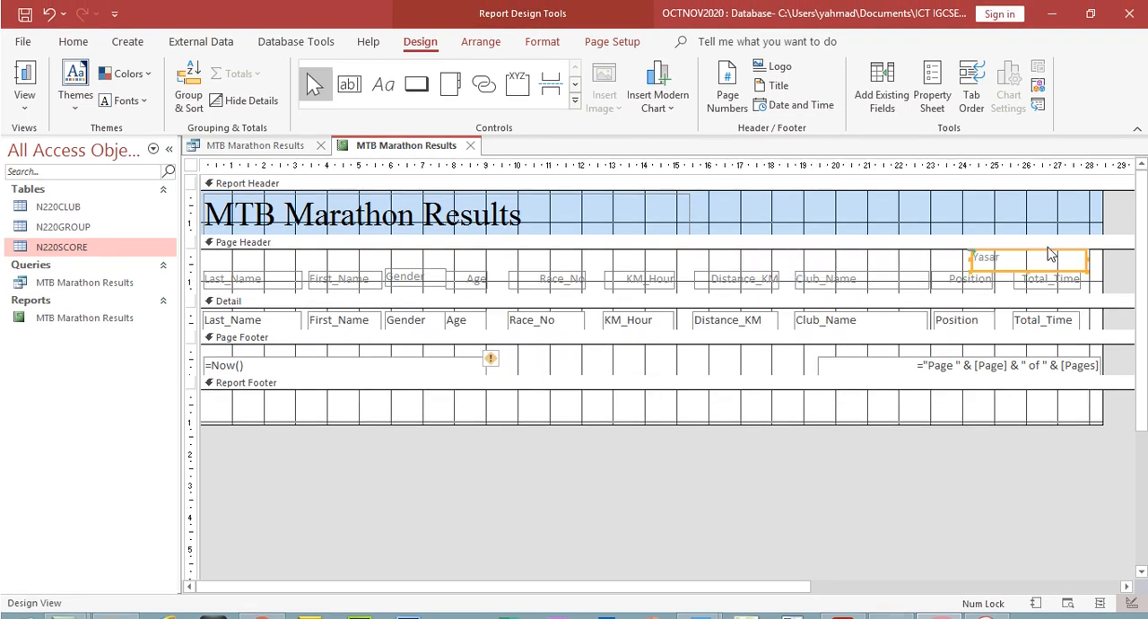
Preview both report pages to check how the page header label repeats, and return to Design View
{"action": "left_click", "coordinate": [22, 98]}
{"action": "left_click", "coordinate": [84, 182]}
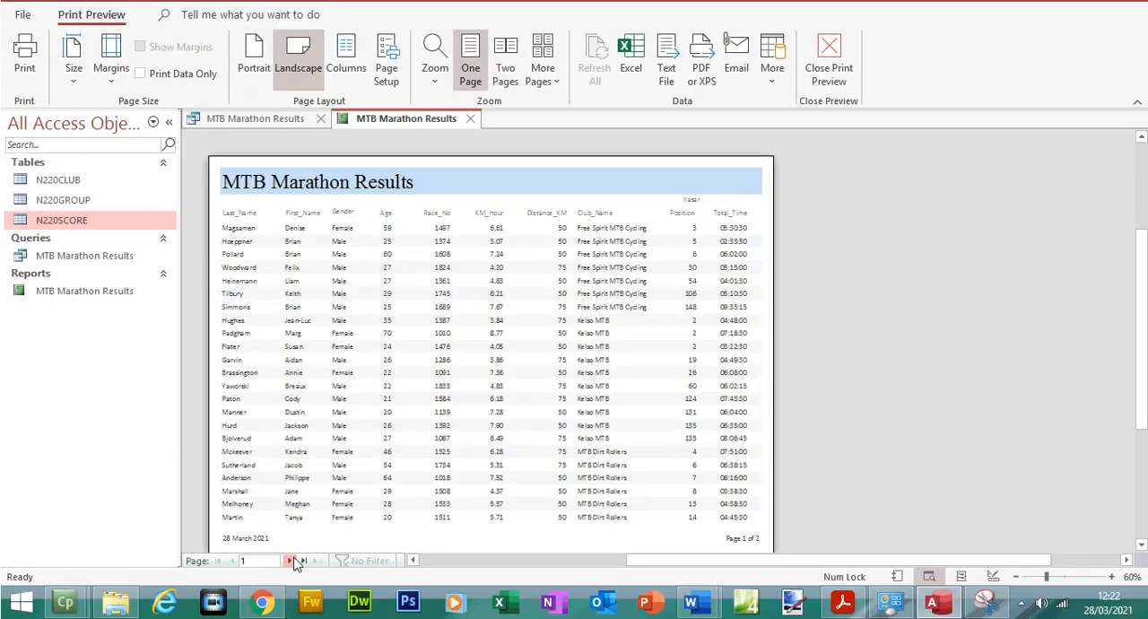
{"action": "left_click", "coordinate": [297, 561]}
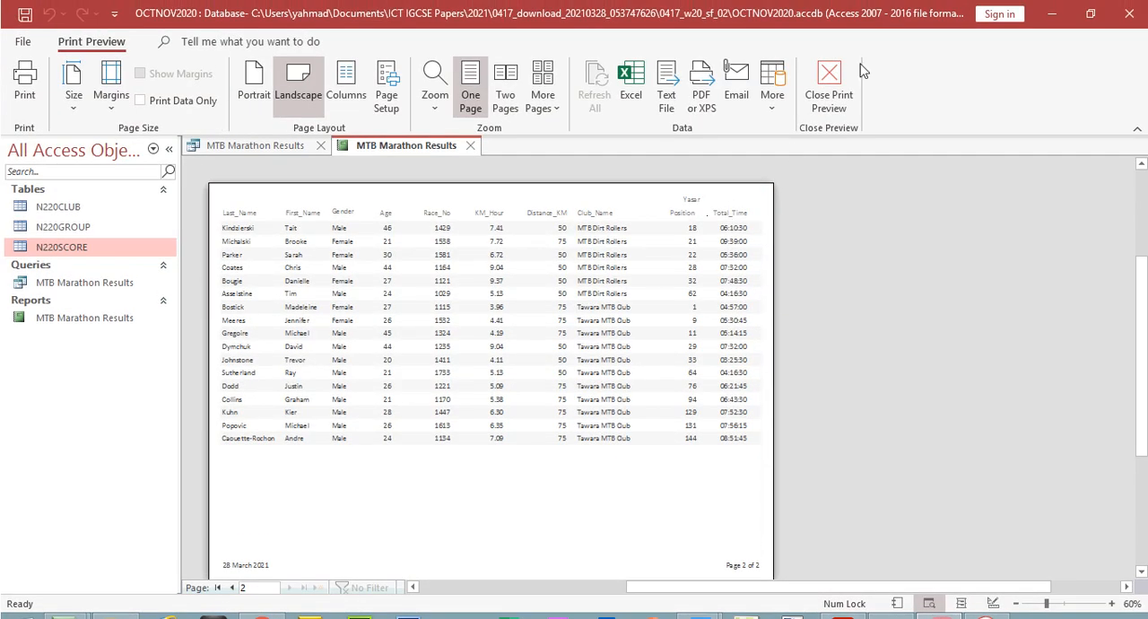
{"action": "left_click", "coordinate": [828, 94]}
Return the name label to the page footer and line up the column headings, including Gender, at the top of a reduced page header
{"action": "left_click_drag", "start_coordinate": [1084, 268], "coordinate": [721, 343]}
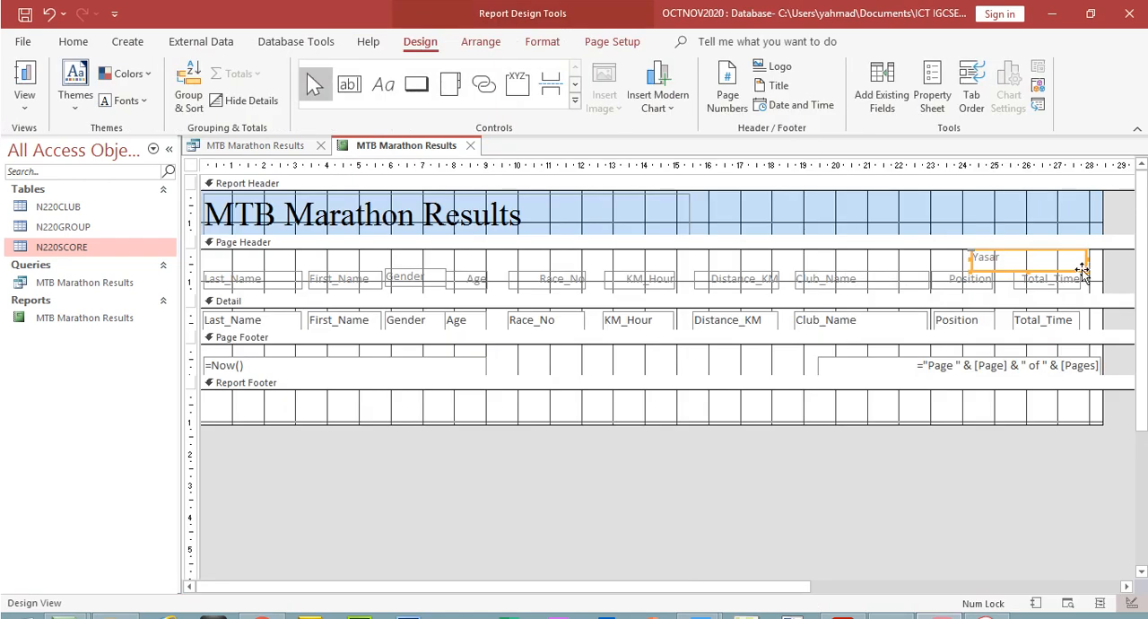
{"action": "left_click_drag", "start_coordinate": [1120, 268], "coordinate": [271, 251]}
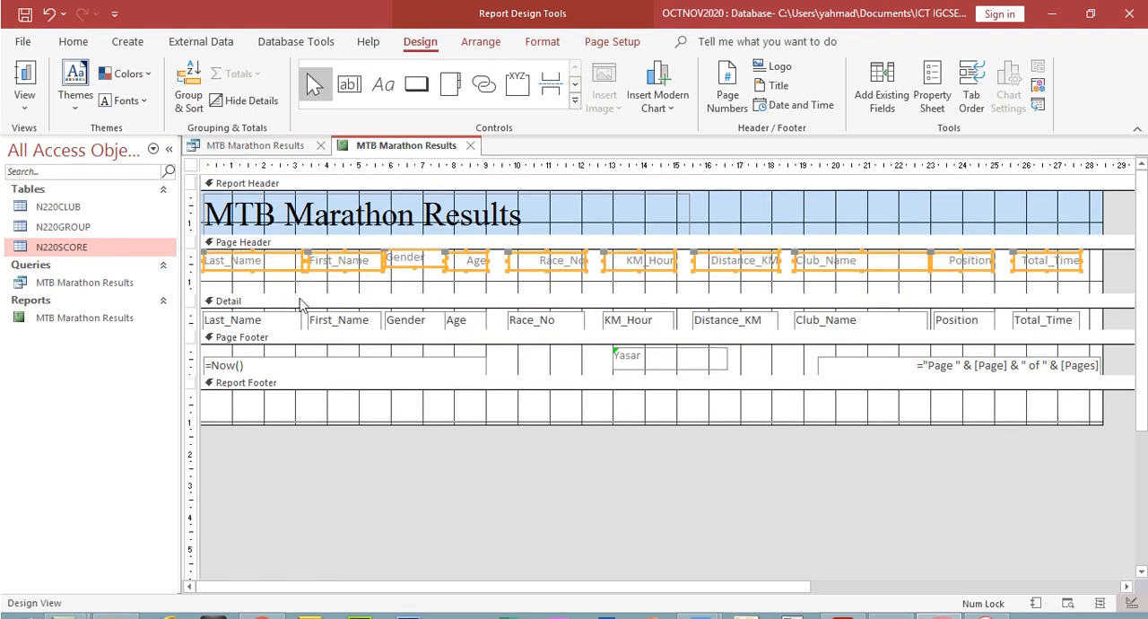
{"action": "left_click", "coordinate": [413, 287]}
{"action": "left_click", "coordinate": [415, 269]}
{"action": "left_click_drag", "start_coordinate": [416, 270], "coordinate": [412, 270]}
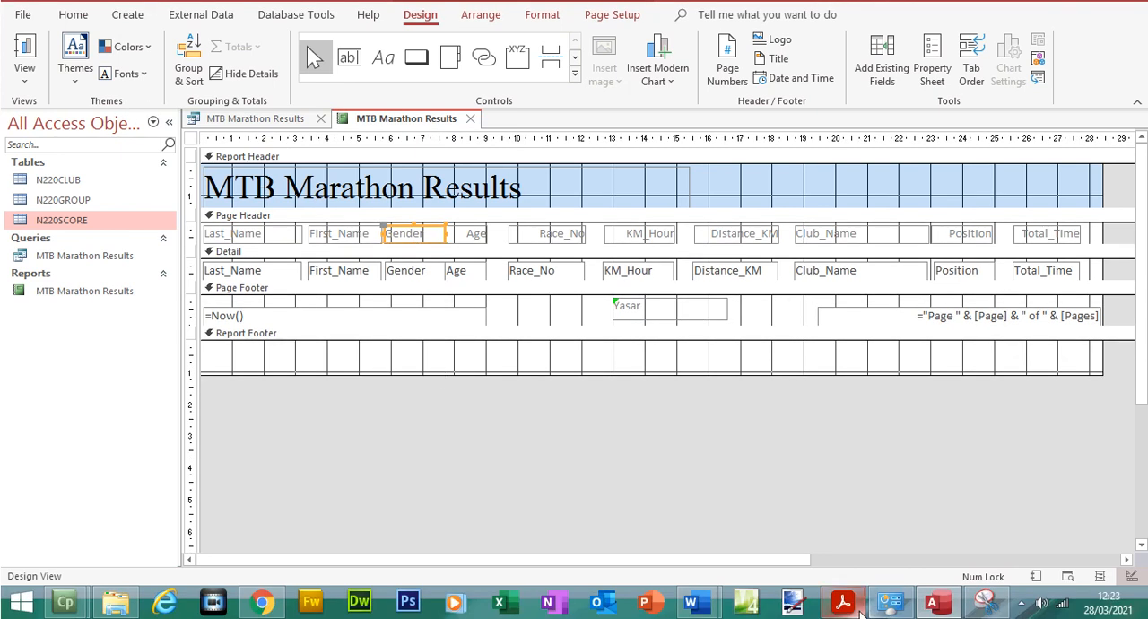
Recheck the exam paper's footer wording and change the page footer label to the candidate's full name, centre number and candidate number
{"action": "left_click", "coordinate": [843, 602]}
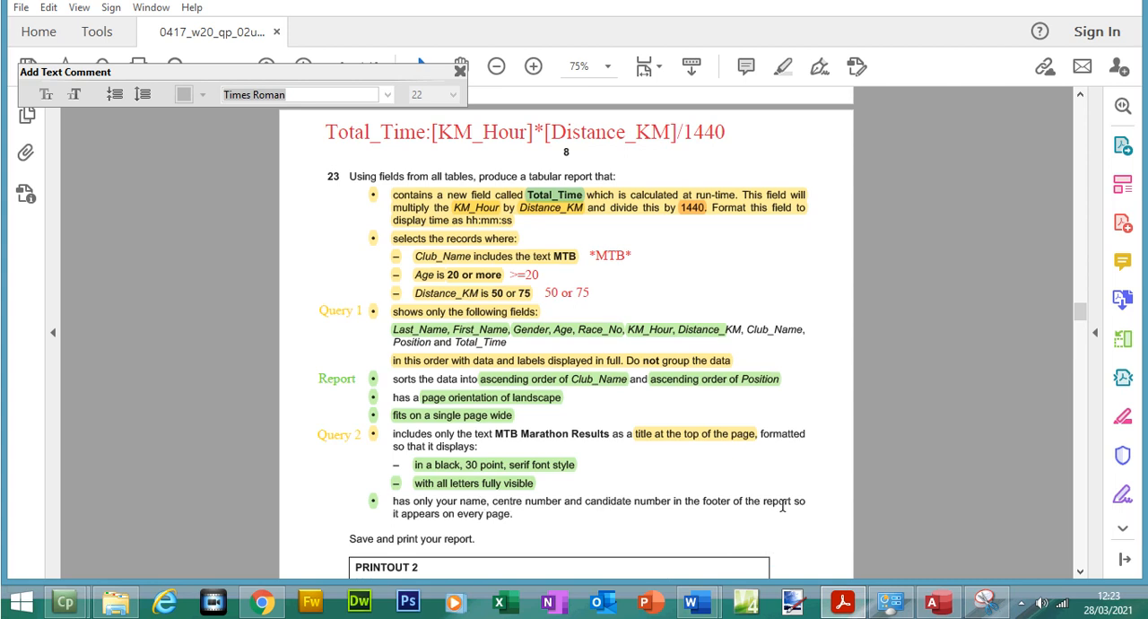
{"action": "left_click", "coordinate": [933, 603]}
{"action": "double_click", "coordinate": [642, 311]}
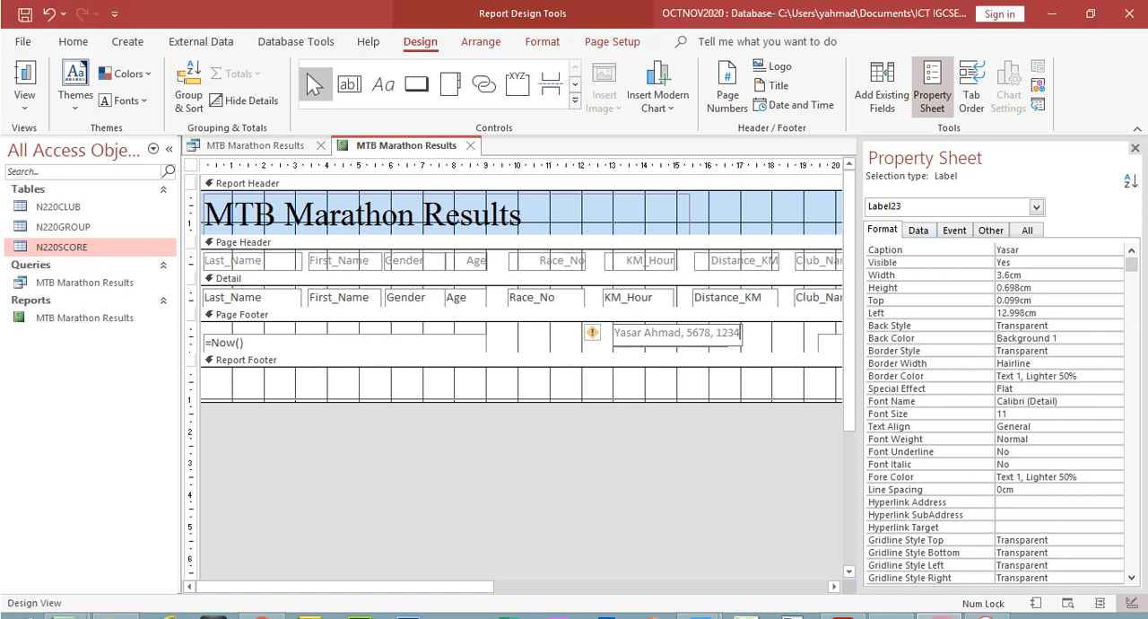
{"action": "left_click", "coordinate": [1136, 150]}
Preview the report and page through both pages to check the candidate details in the page footer
{"action": "left_click", "coordinate": [27, 106]}
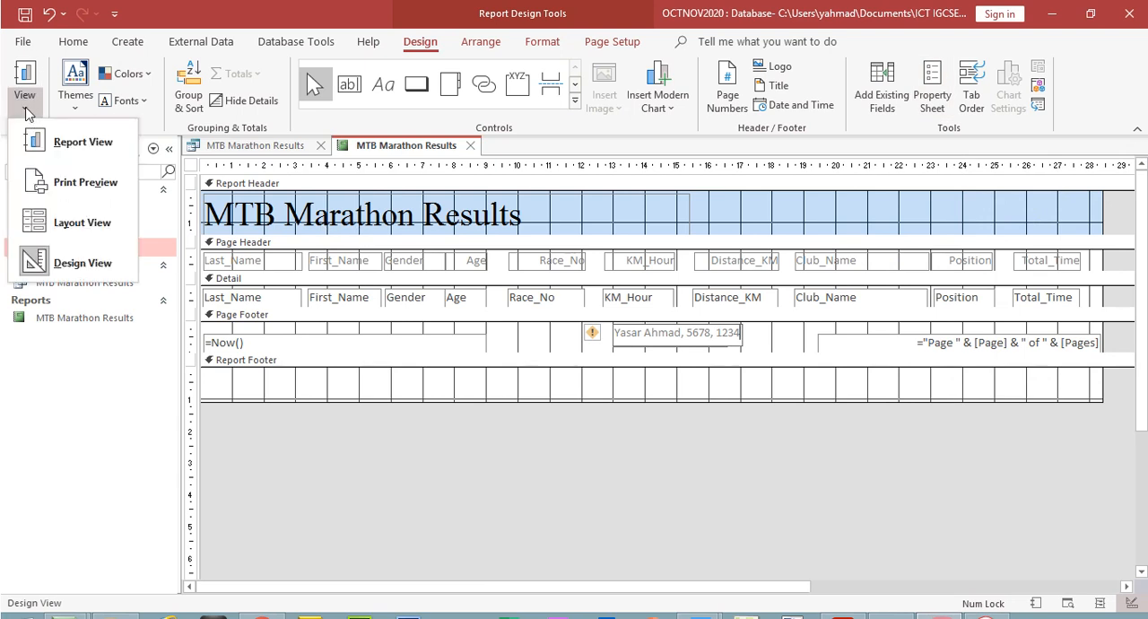
{"action": "left_click", "coordinate": [72, 185]}
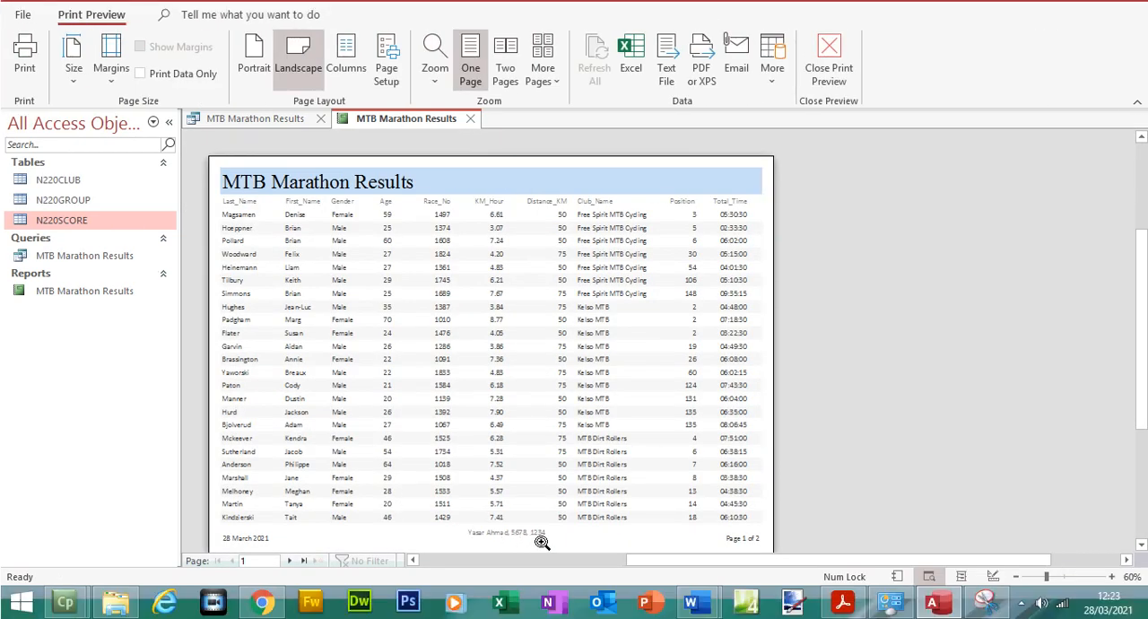
{"action": "left_click", "coordinate": [289, 560]}
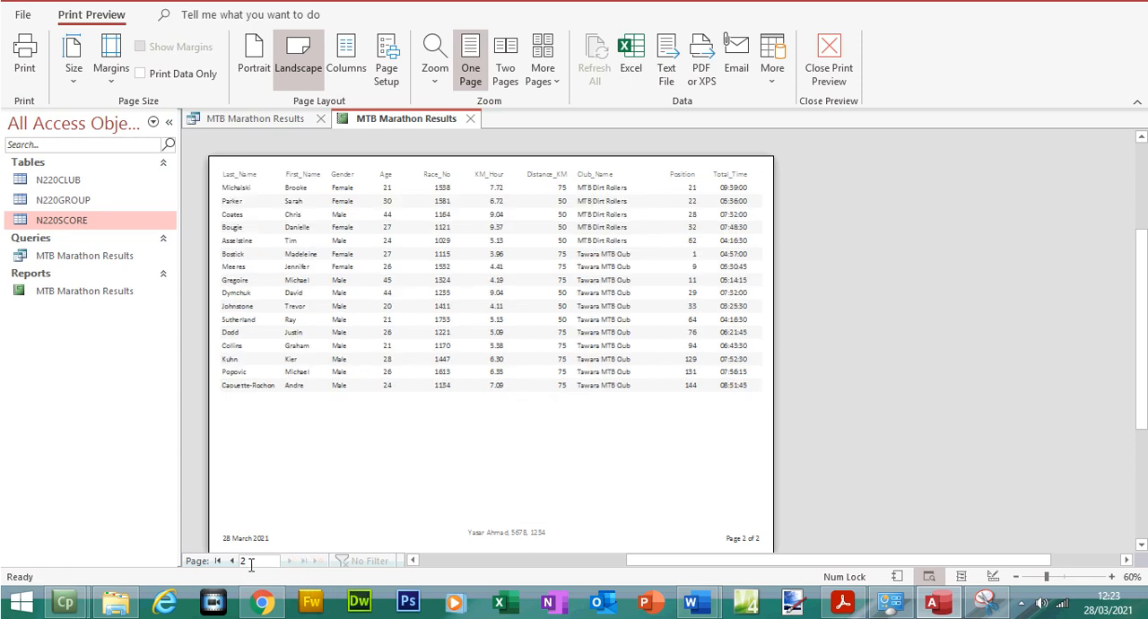
{"action": "left_click", "coordinate": [221, 564]}
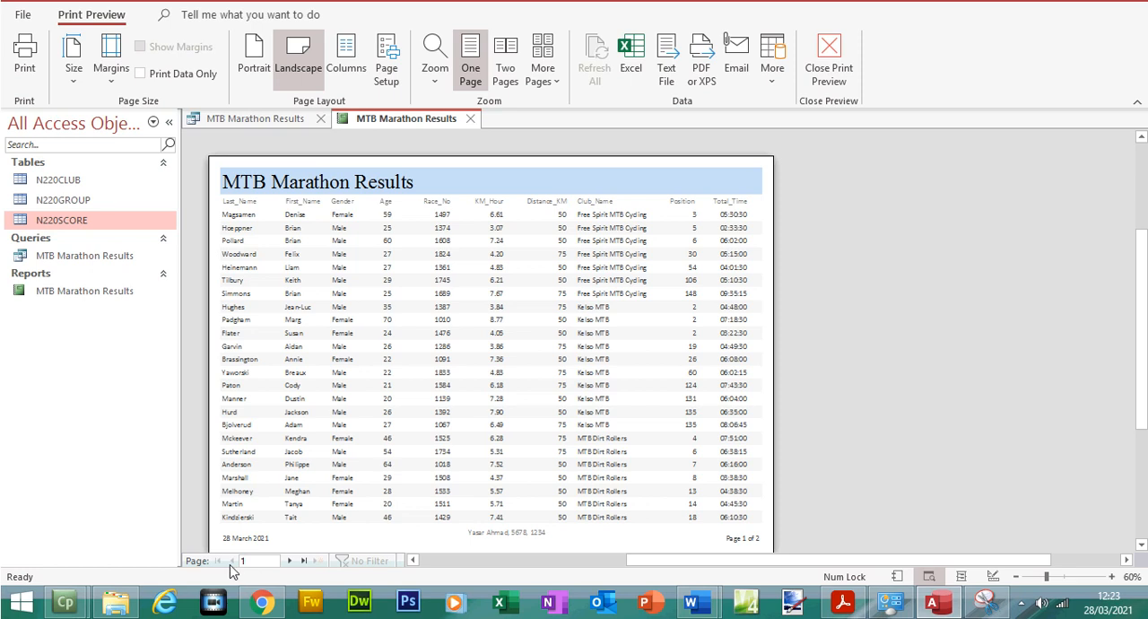
{"action": "left_click", "coordinate": [303, 561]}
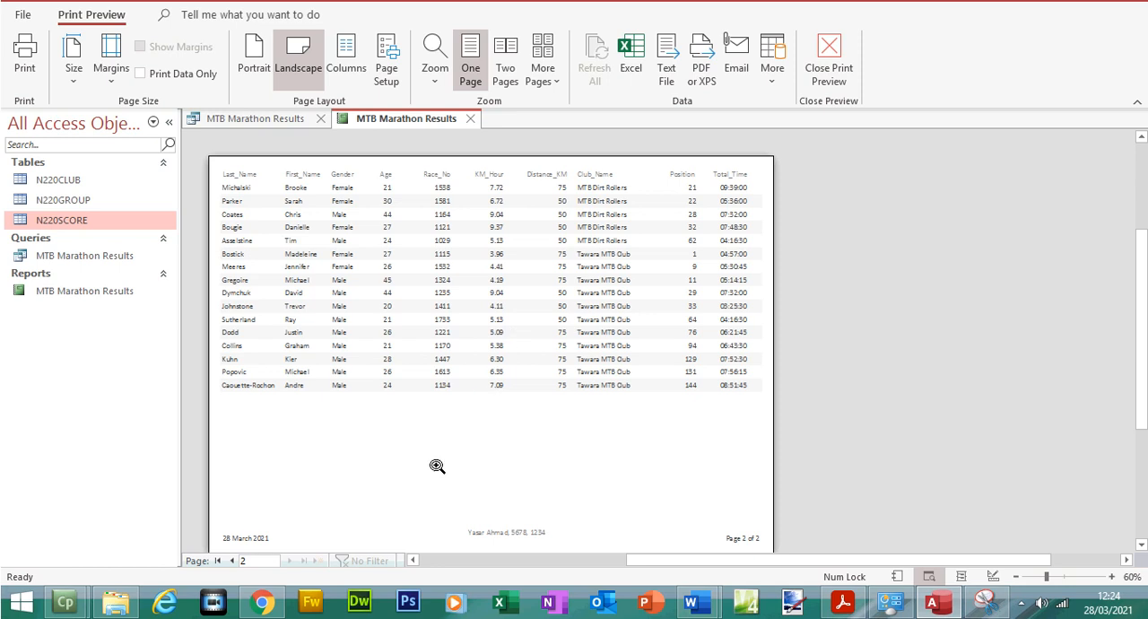
{"action": "left_click", "coordinate": [219, 561]}
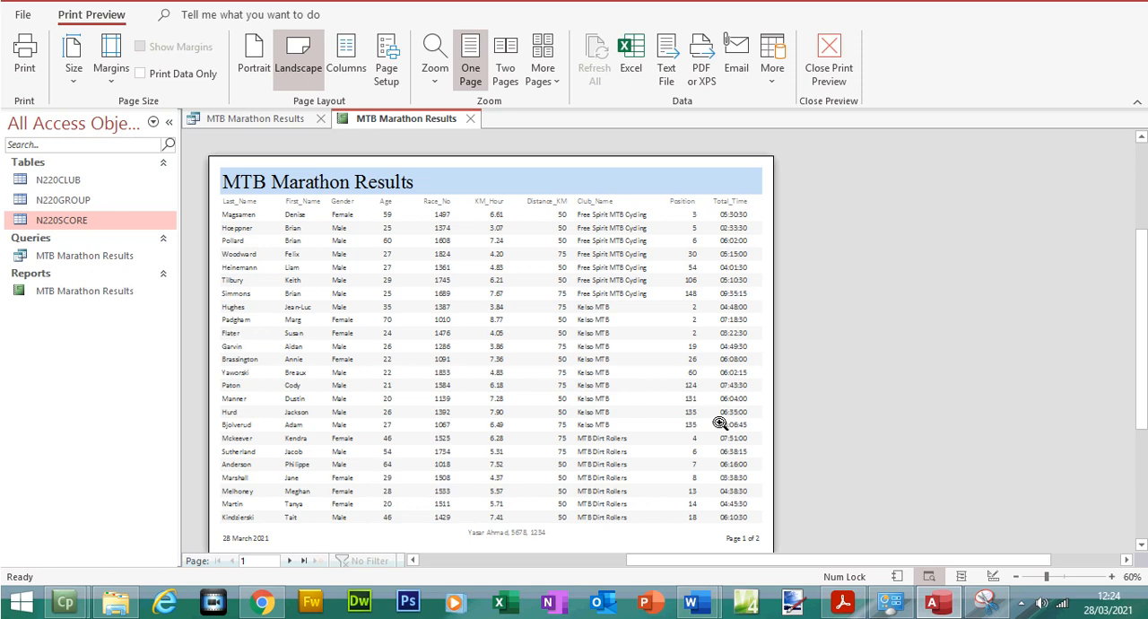
Close the MTB Marathon Results report and the query of the same name
{"action": "left_click", "coordinate": [1112, 577]}
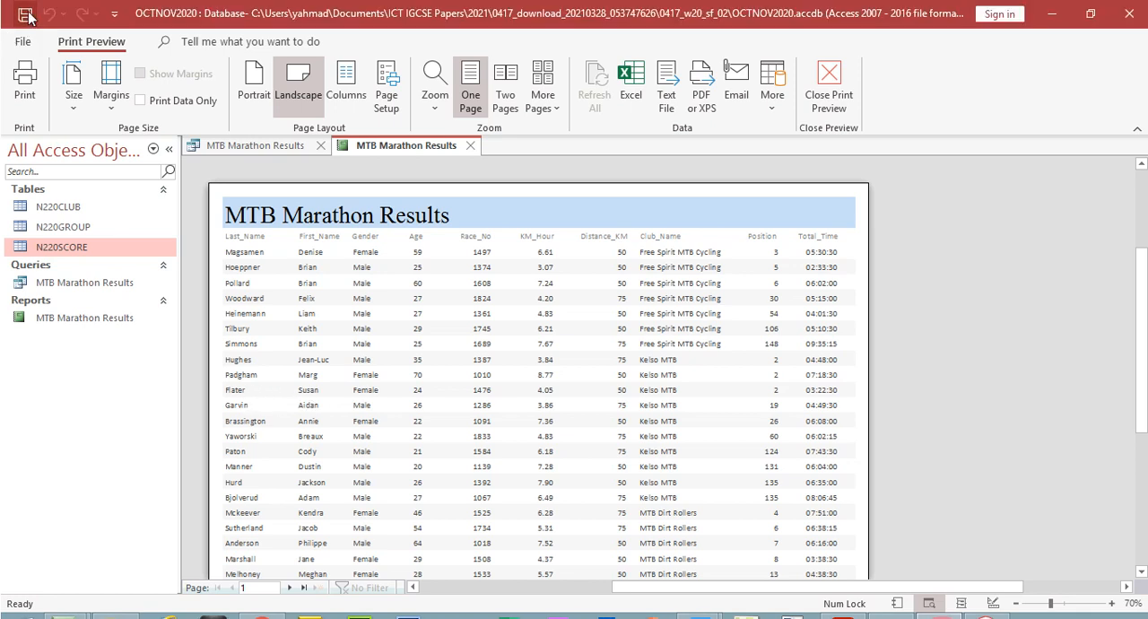
{"action": "left_click", "coordinate": [470, 145]}
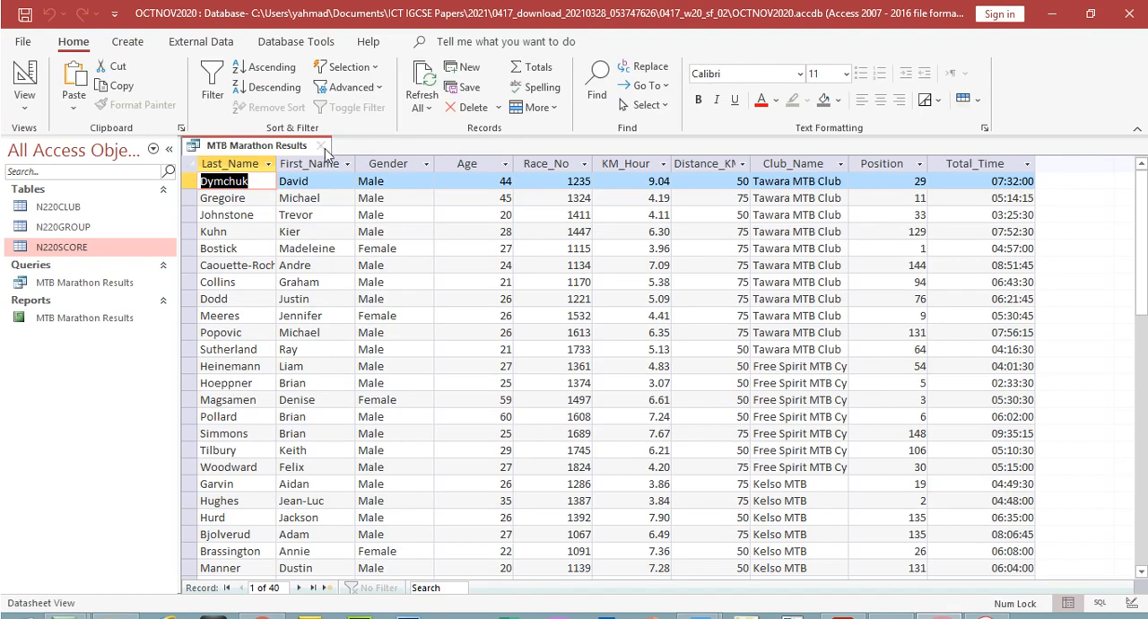
{"action": "left_click", "coordinate": [325, 147]}
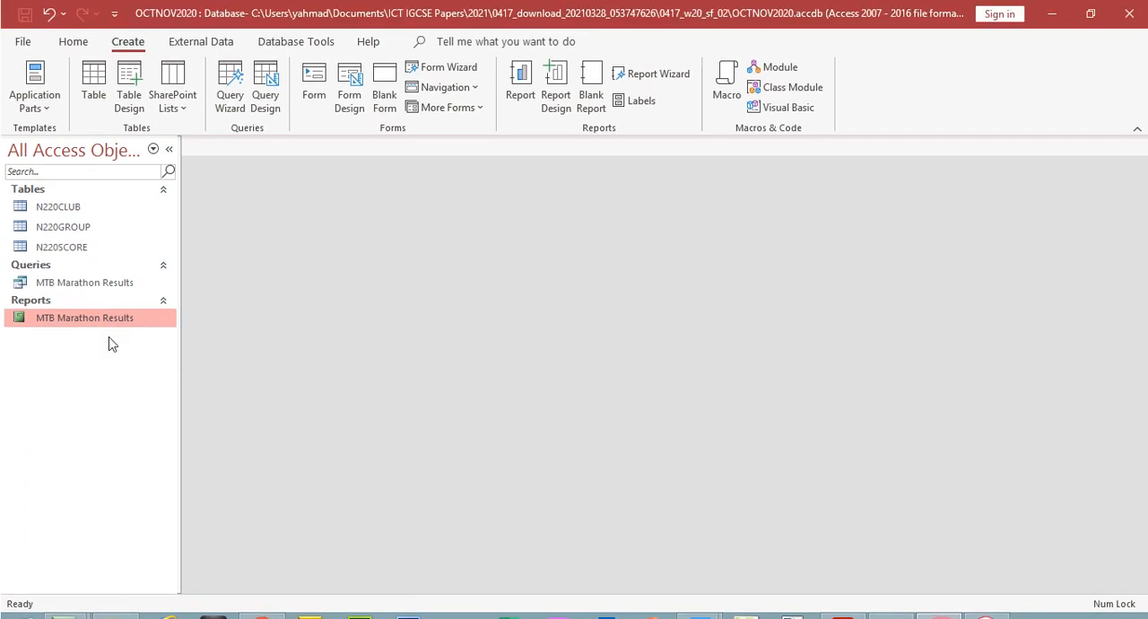
Reopen the MTB Marathon Results report and recheck question 23's sorting, title and footer requirements in the exam paper PDF
{"action": "double_click", "coordinate": [104, 304]}
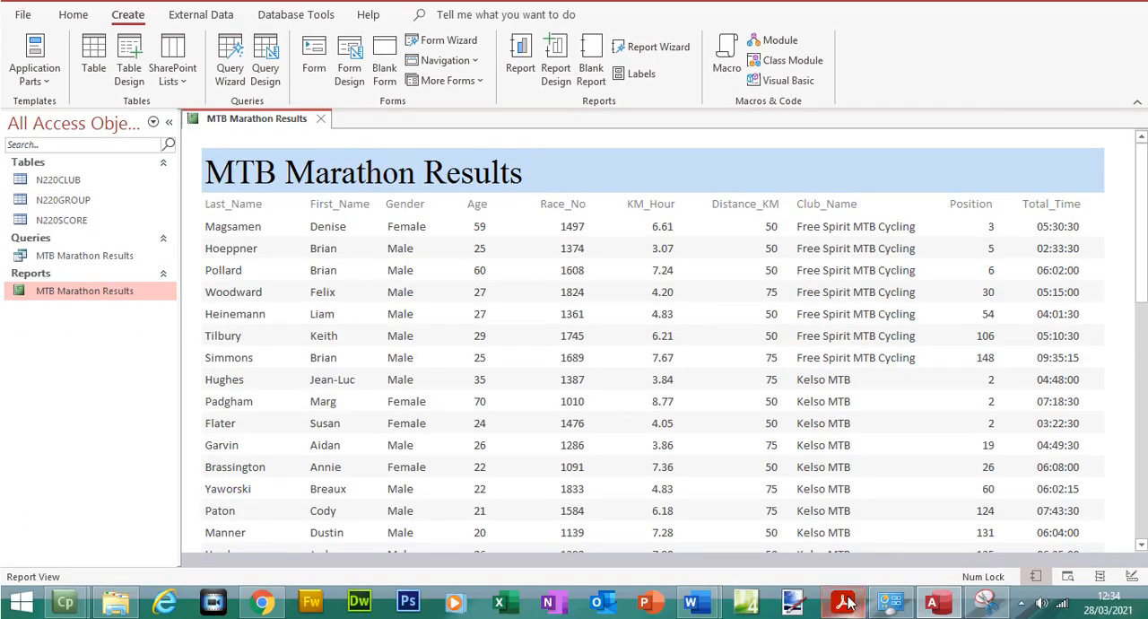
{"action": "left_click", "coordinate": [844, 602]}
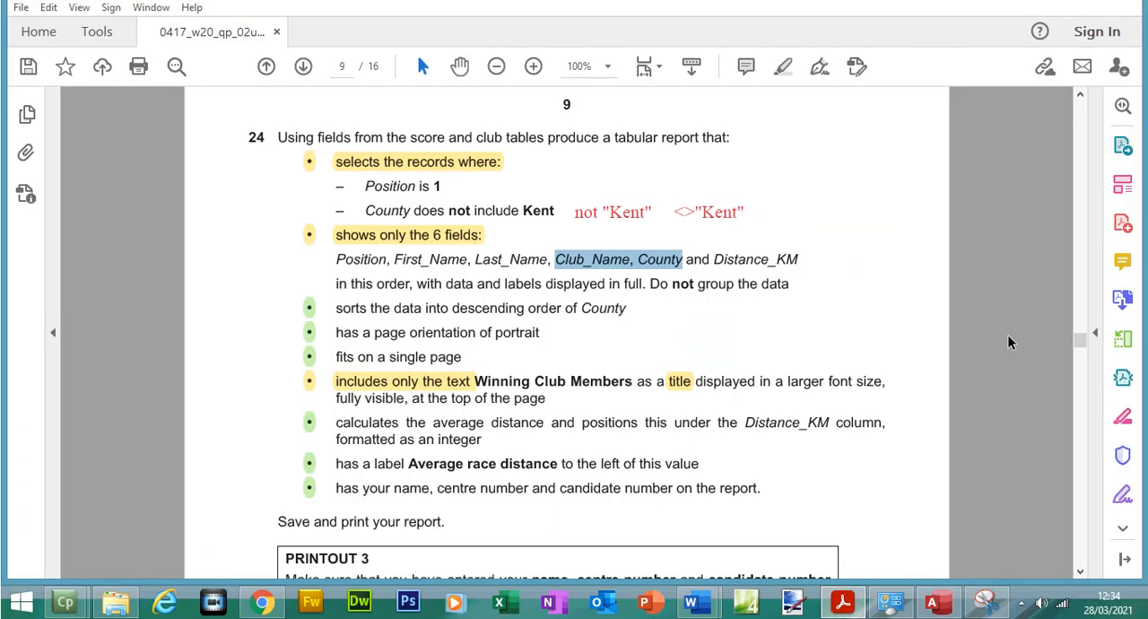
{"action": "scroll", "coordinate": [1082, 343], "scroll_direction": "up", "scroll_amount": 5}
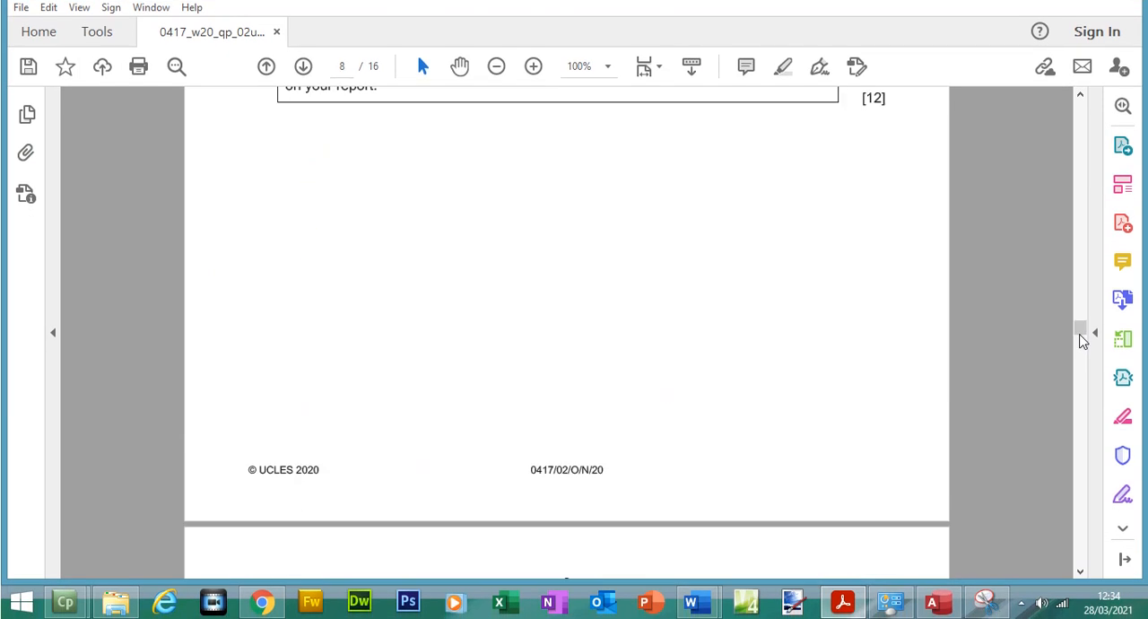
{"action": "left_click_drag", "start_coordinate": [1081, 341], "coordinate": [1082, 326]}
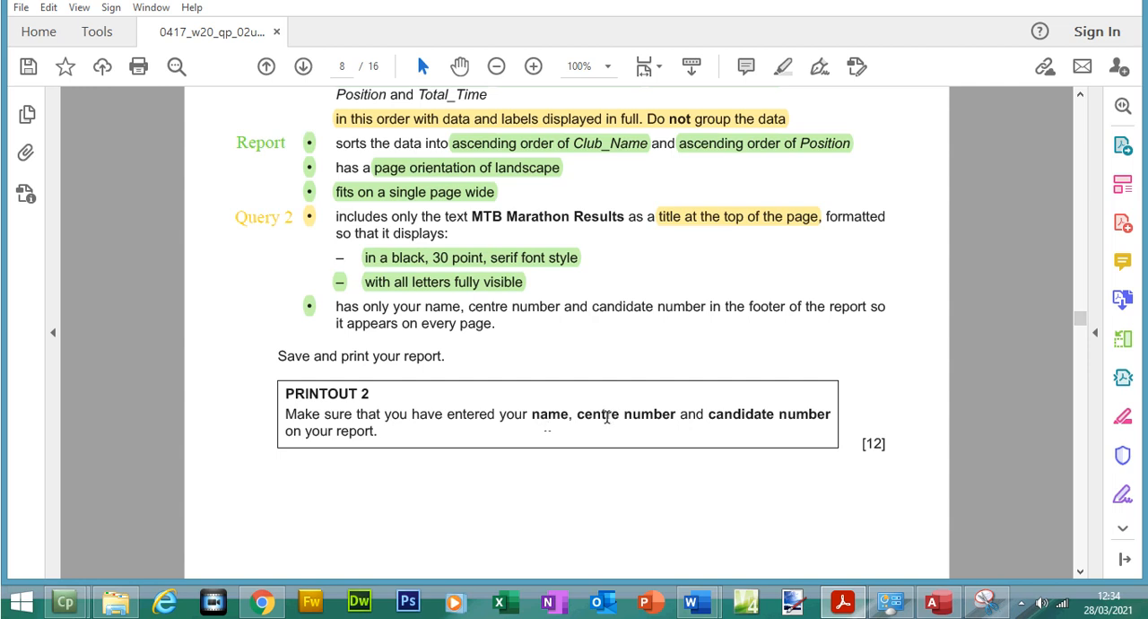
{"action": "left_click", "coordinate": [933, 601]}
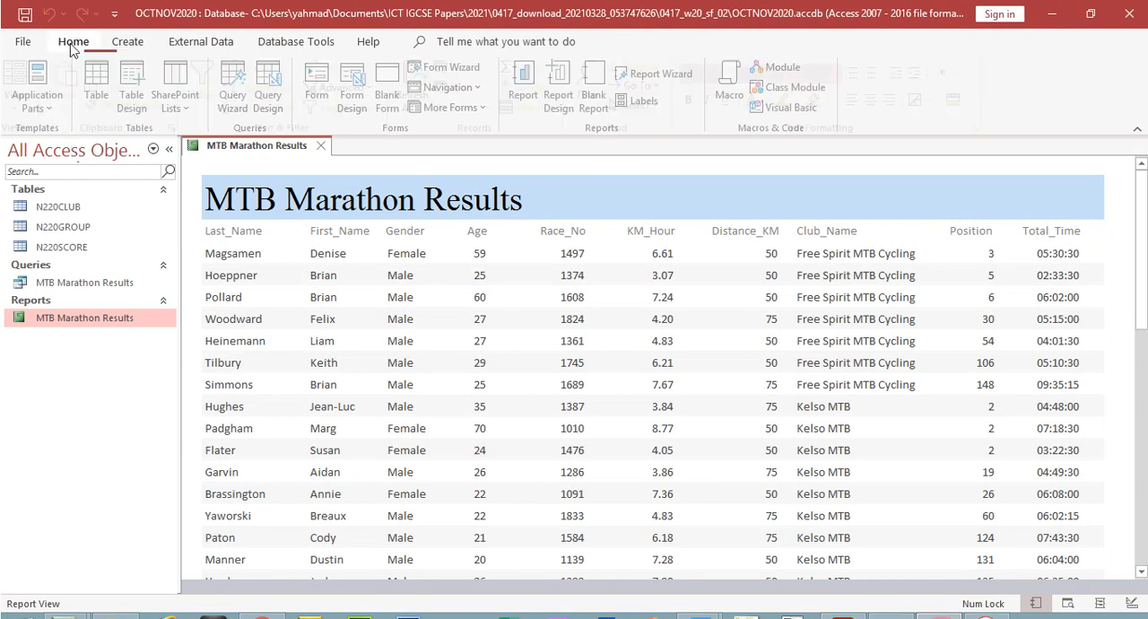
Print-preview the MTB Marathon Results report in landscape, check the layout and footer on both pages, and close the report
{"action": "left_click", "coordinate": [24, 103]}
{"action": "left_click", "coordinate": [81, 180]}
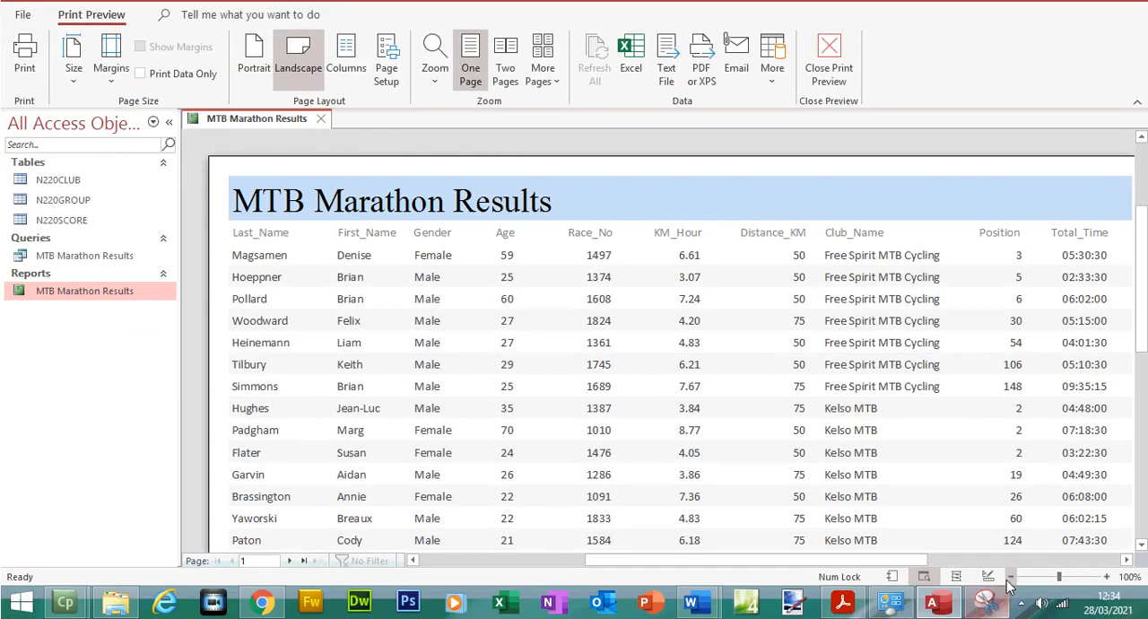
{"action": "left_click", "coordinate": [1010, 604]}
{"action": "left_click", "coordinate": [989, 603]}
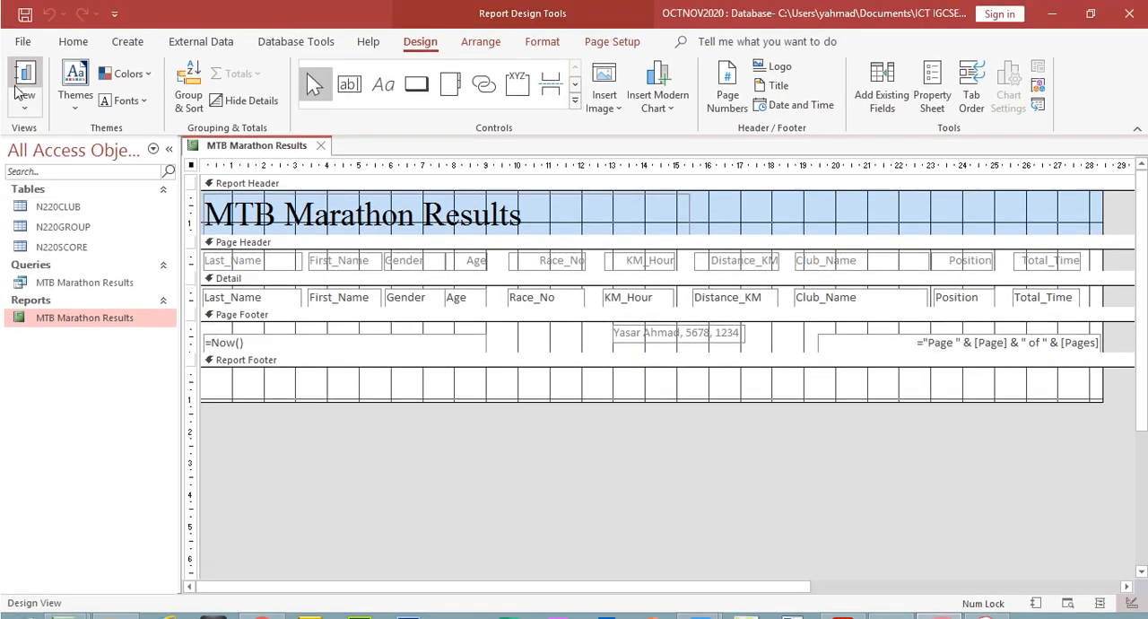
{"action": "left_click", "coordinate": [24, 72]}
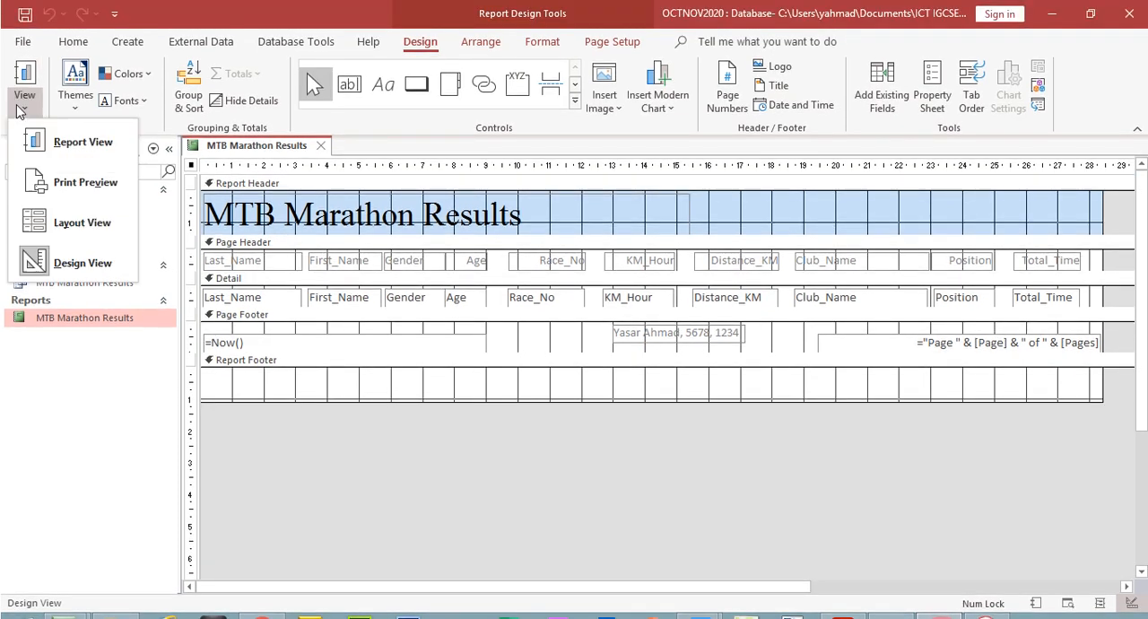
{"action": "left_click", "coordinate": [58, 182]}
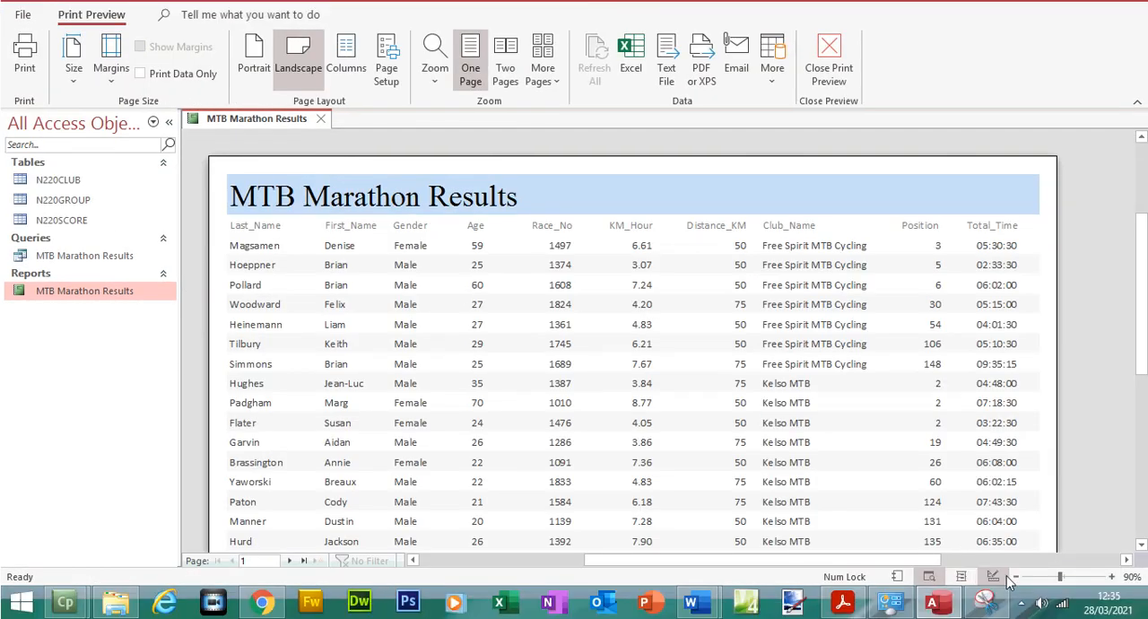
{"action": "left_click", "coordinate": [1014, 577]}
{"action": "left_click", "coordinate": [1014, 577]}
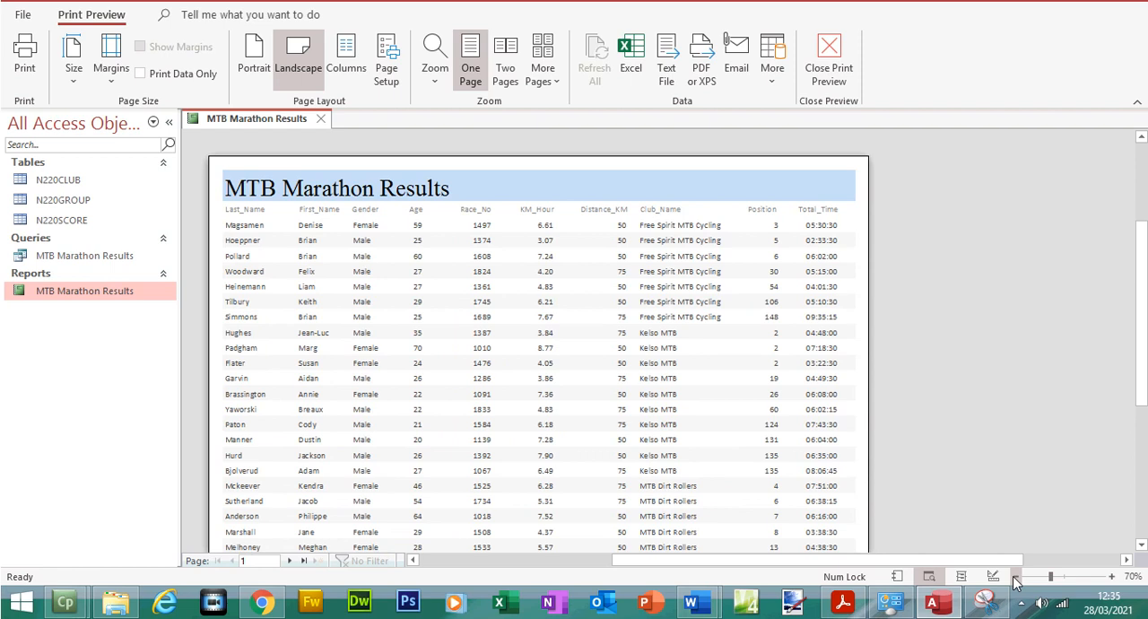
{"action": "left_click", "coordinate": [1013, 576]}
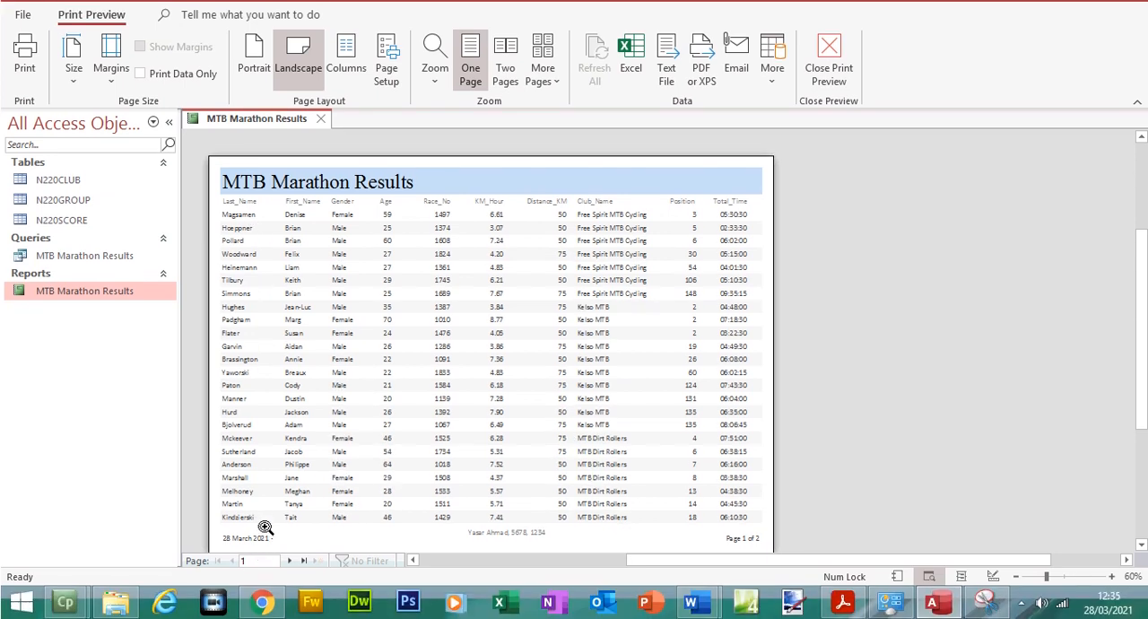
{"action": "left_click", "coordinate": [289, 560]}
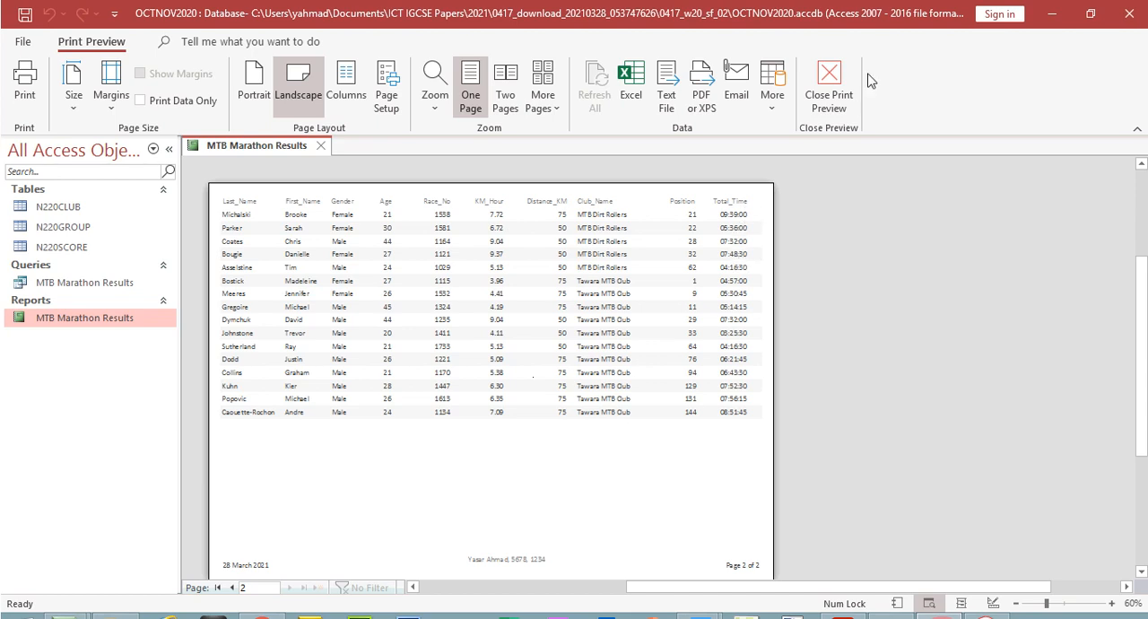
{"action": "left_click", "coordinate": [831, 90]}
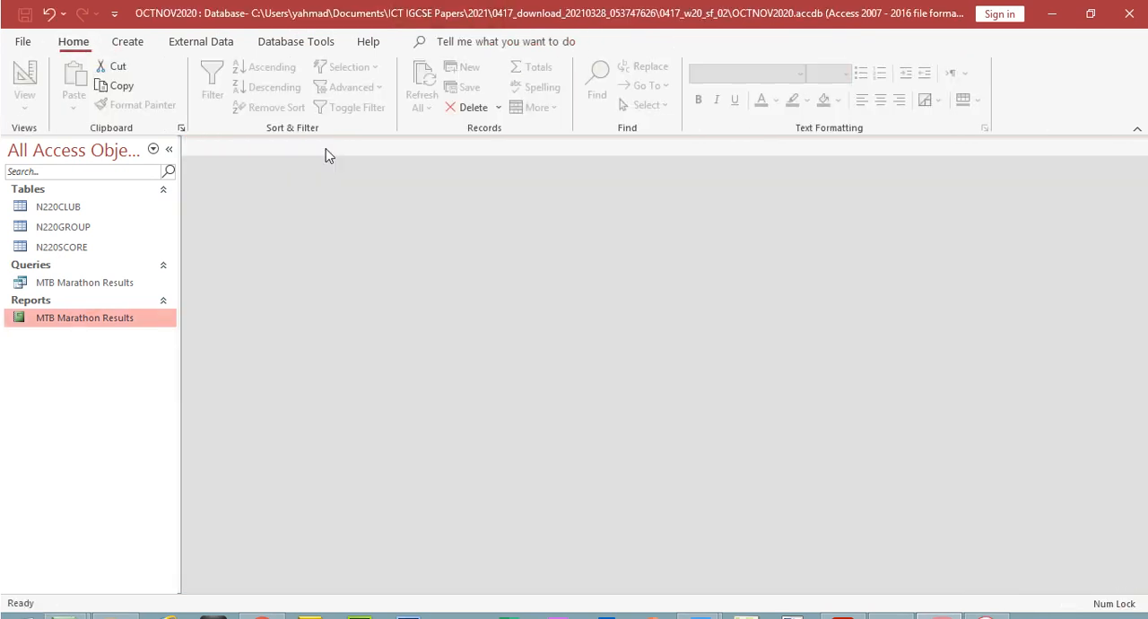
{"action": "left_click", "coordinate": [320, 145]}
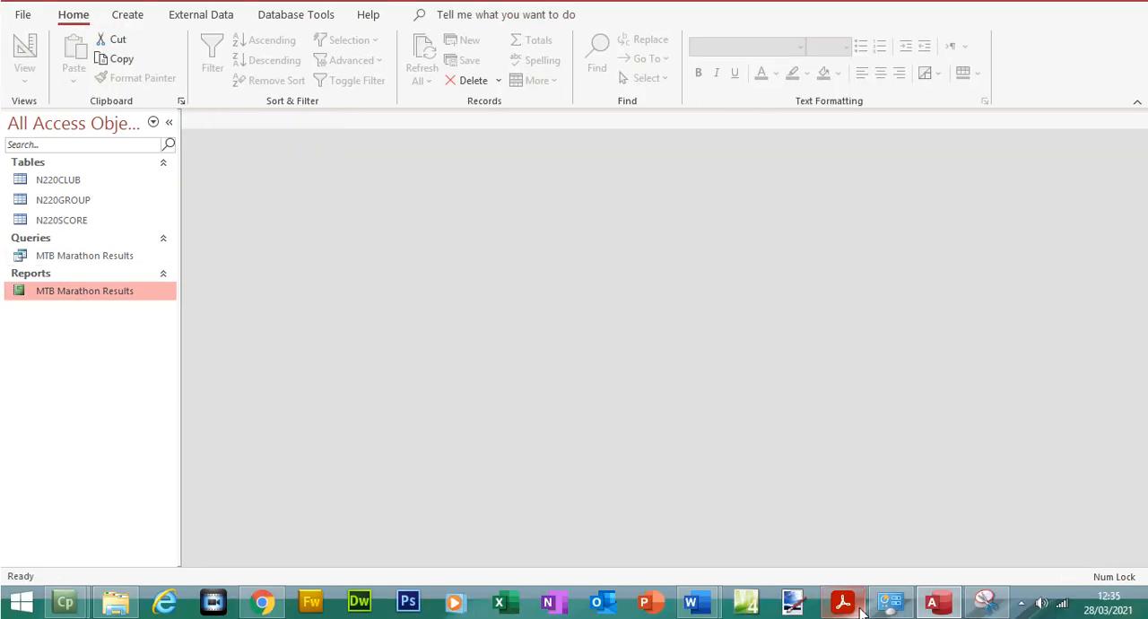
Review question 24 in the exam paper PDF, examining its record criteria, six required fields and title wording
{"action": "left_click", "coordinate": [842, 602]}
{"action": "left_click_drag", "start_coordinate": [1080, 326], "coordinate": [1080, 348]}
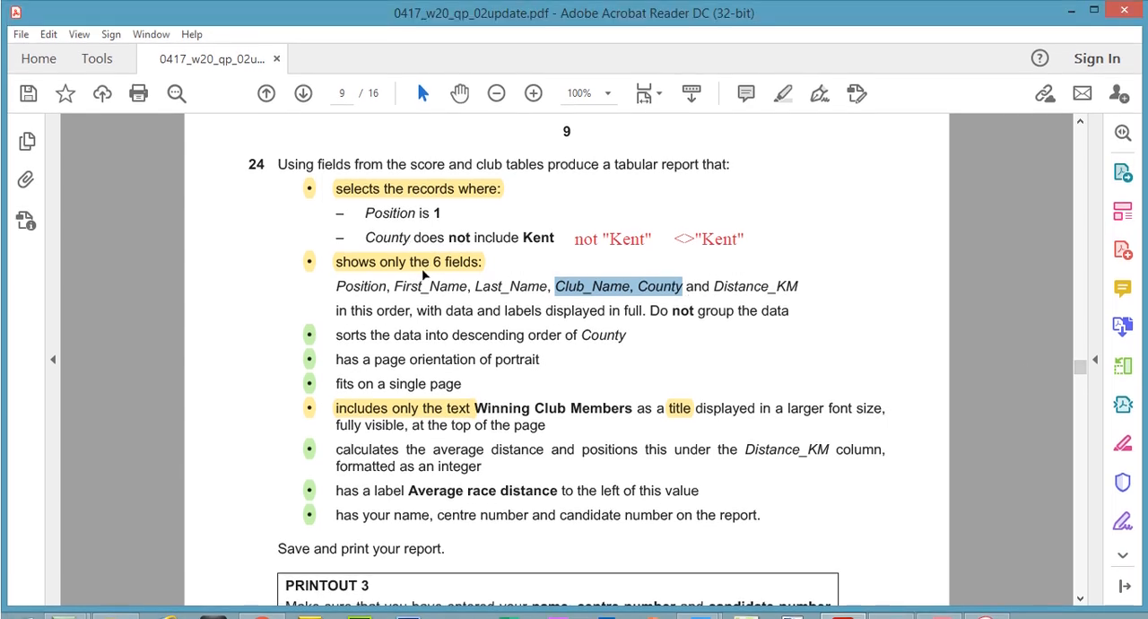
{"action": "left_click", "coordinate": [422, 239]}
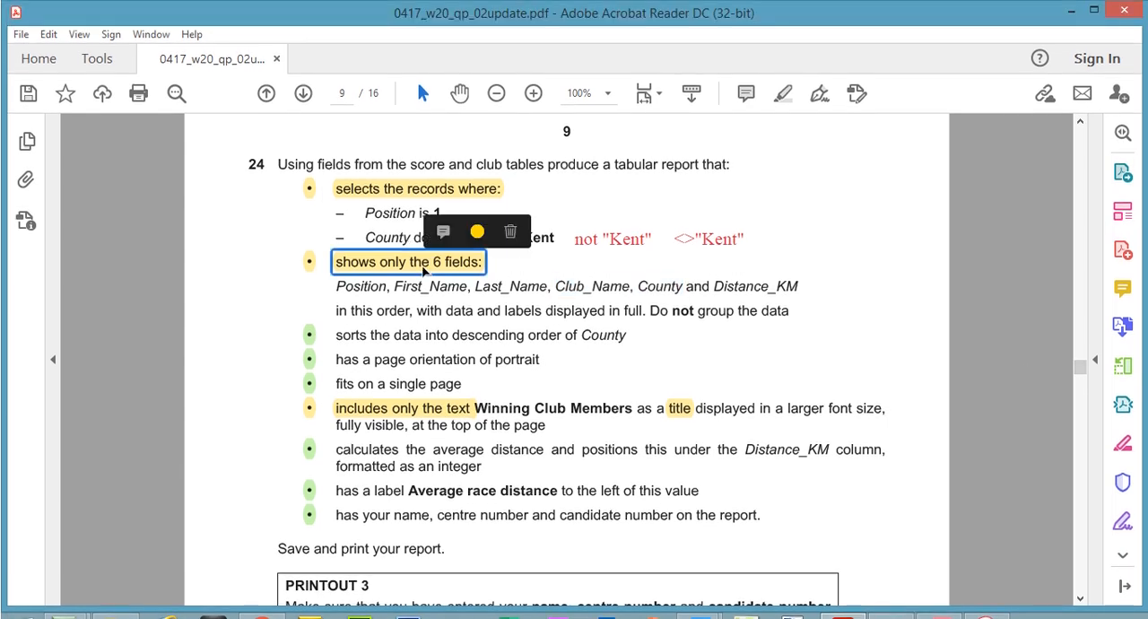
{"action": "left_click", "coordinate": [423, 192]}
{"action": "left_click", "coordinate": [308, 335]}
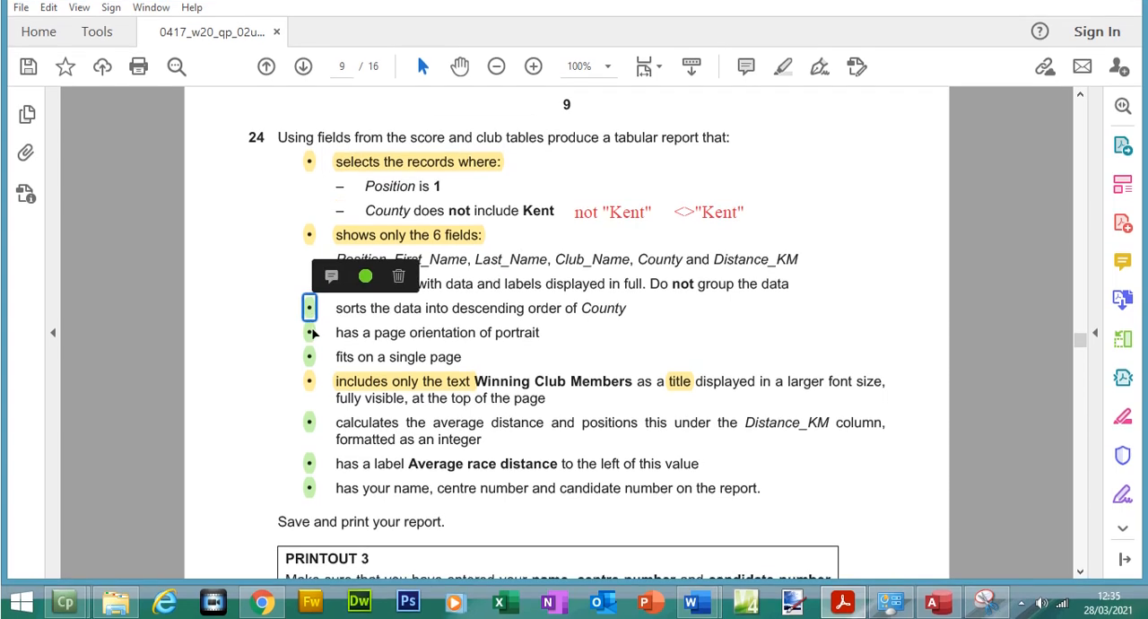
{"action": "left_click", "coordinate": [453, 236]}
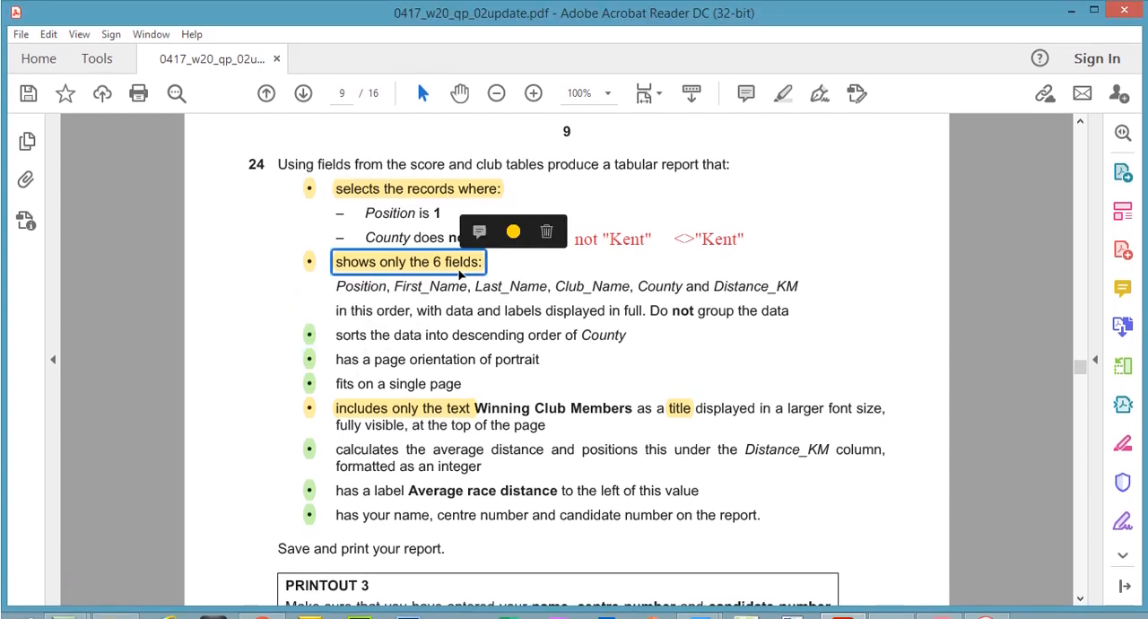
{"action": "left_click_drag", "start_coordinate": [338, 286], "coordinate": [799, 285]}
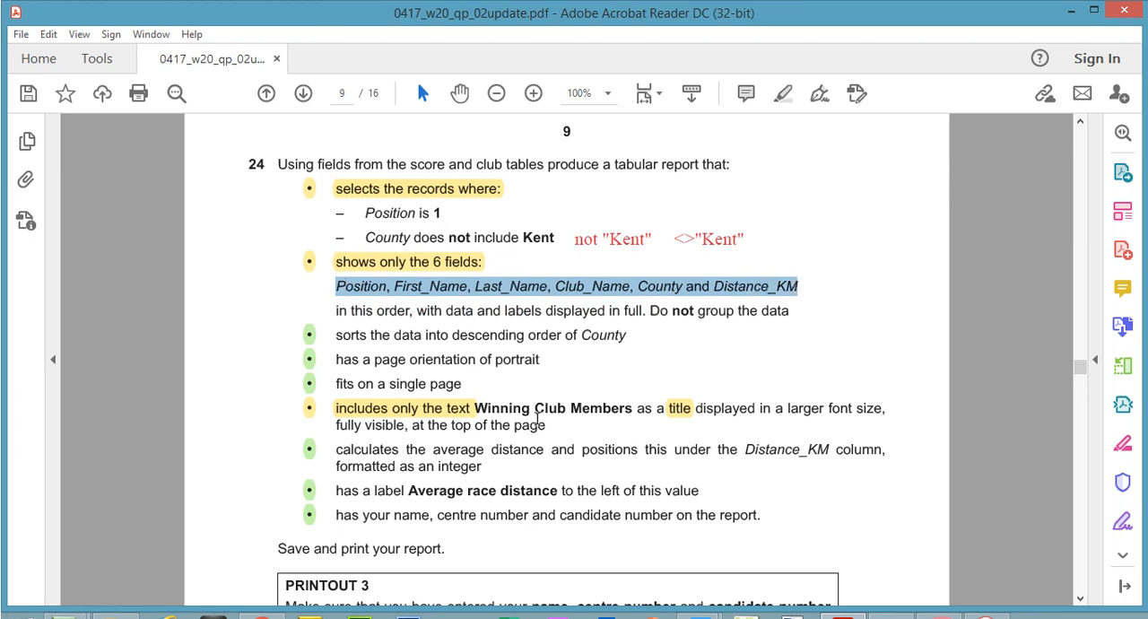
{"action": "left_click", "coordinate": [478, 410]}
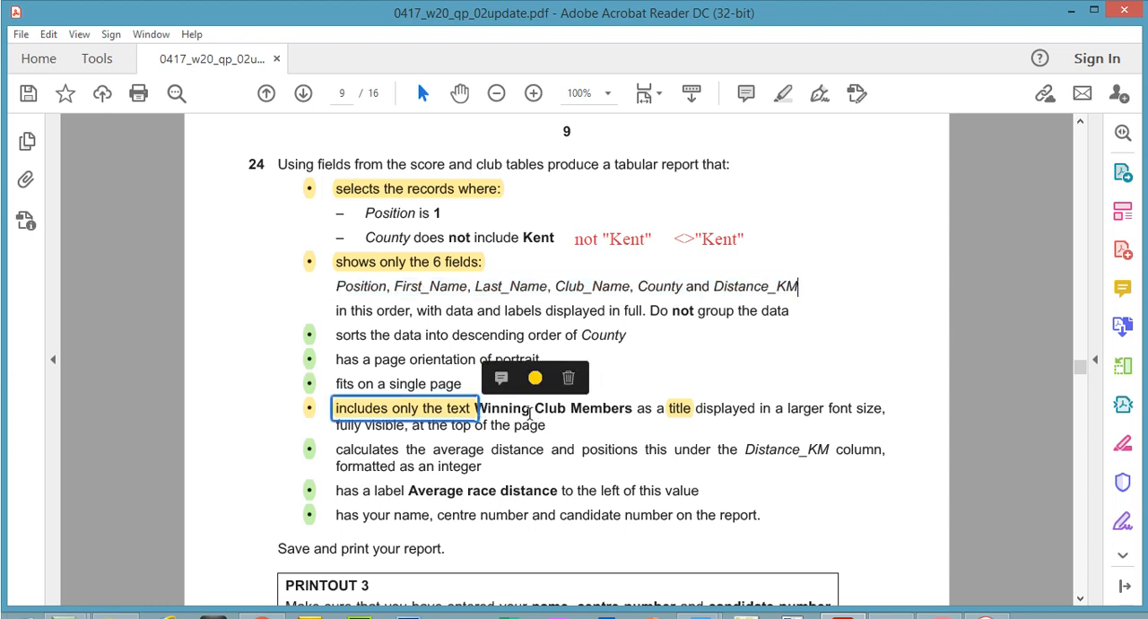
Switch to Access, start a new query with the Simple Query Wizard and list its source tables
{"action": "left_click", "coordinate": [935, 607]}
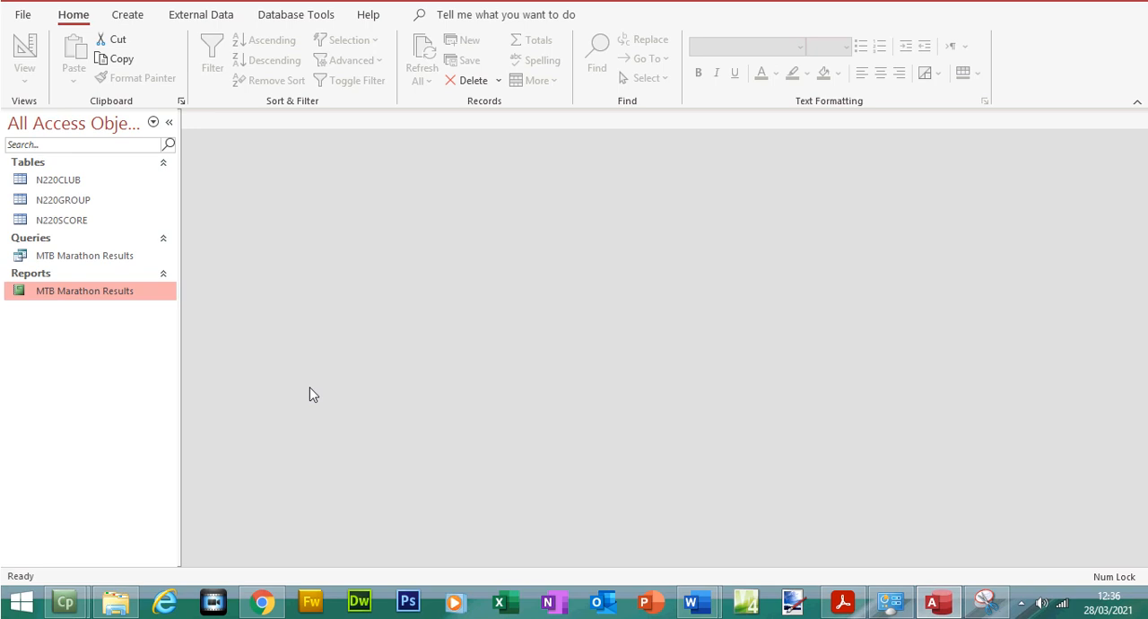
{"action": "left_click", "coordinate": [86, 257]}
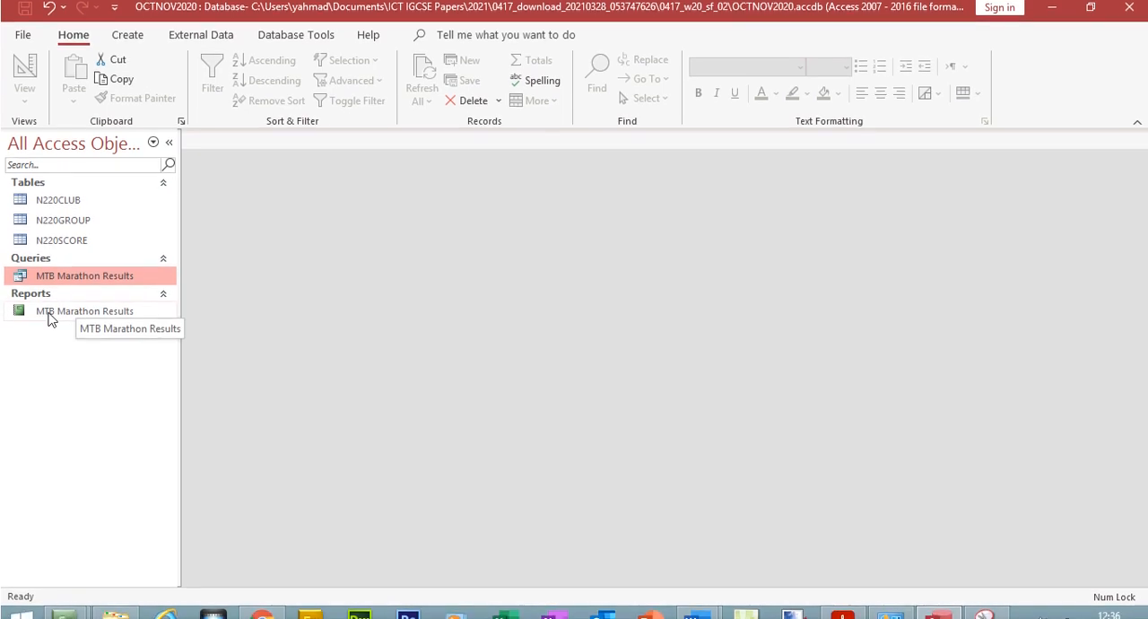
{"action": "left_click", "coordinate": [54, 312]}
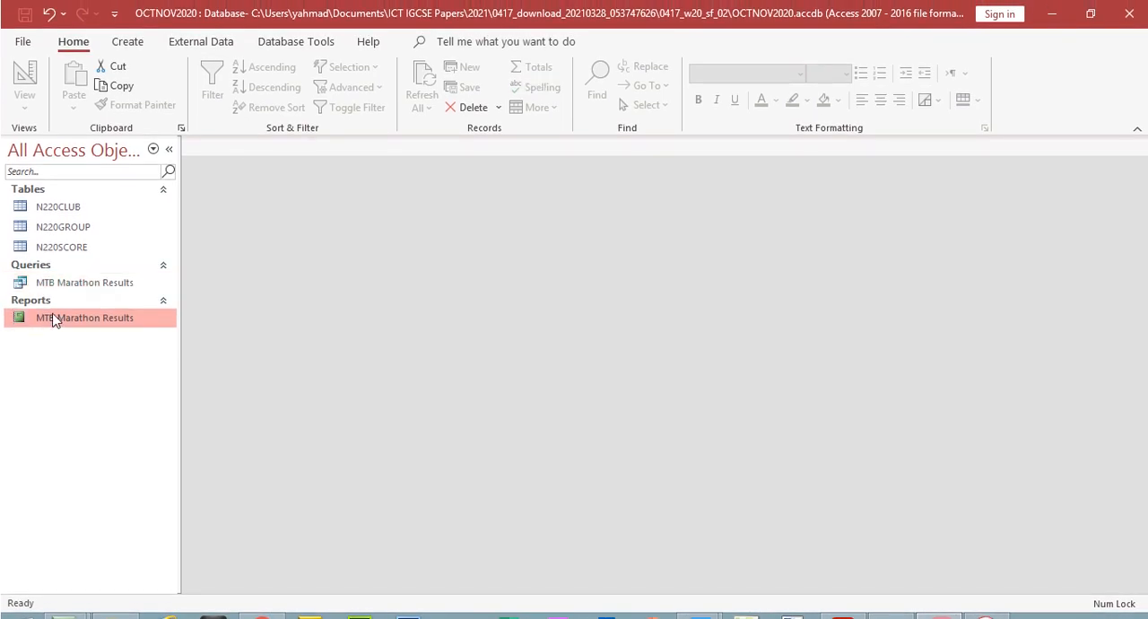
{"action": "left_click", "coordinate": [139, 45]}
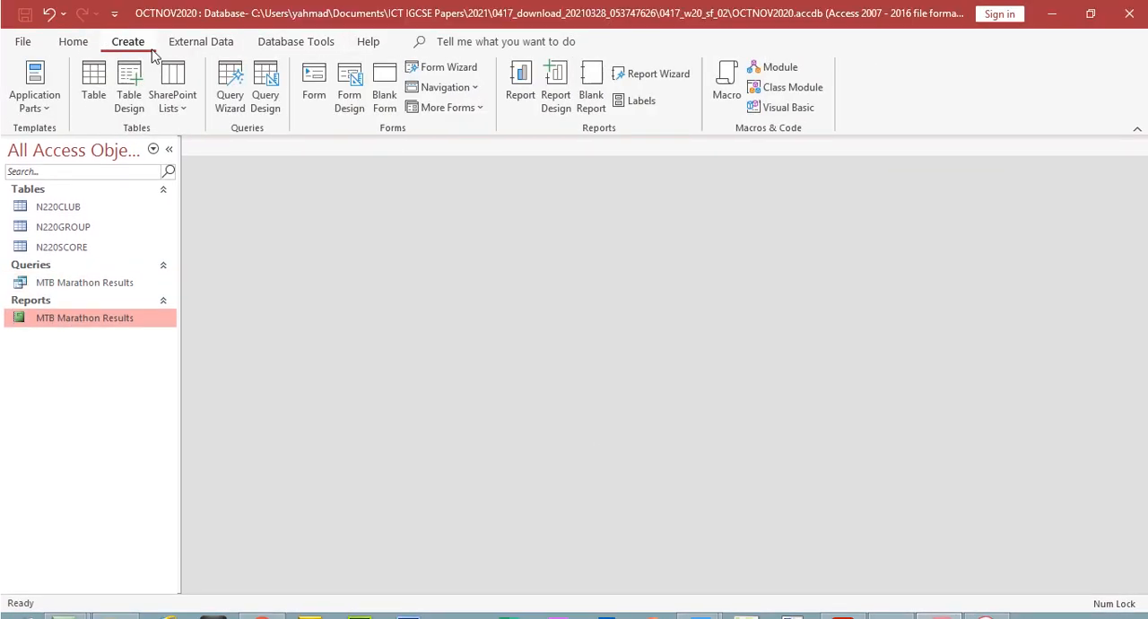
{"action": "left_click", "coordinate": [230, 89]}
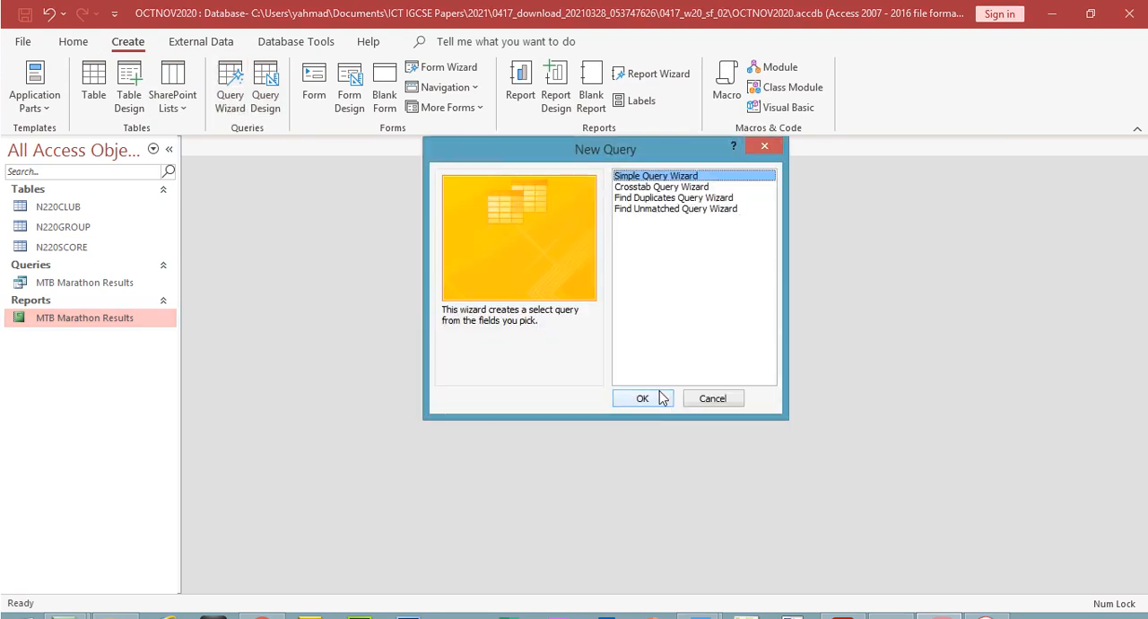
{"action": "left_click", "coordinate": [660, 400]}
{"action": "left_click", "coordinate": [595, 222]}
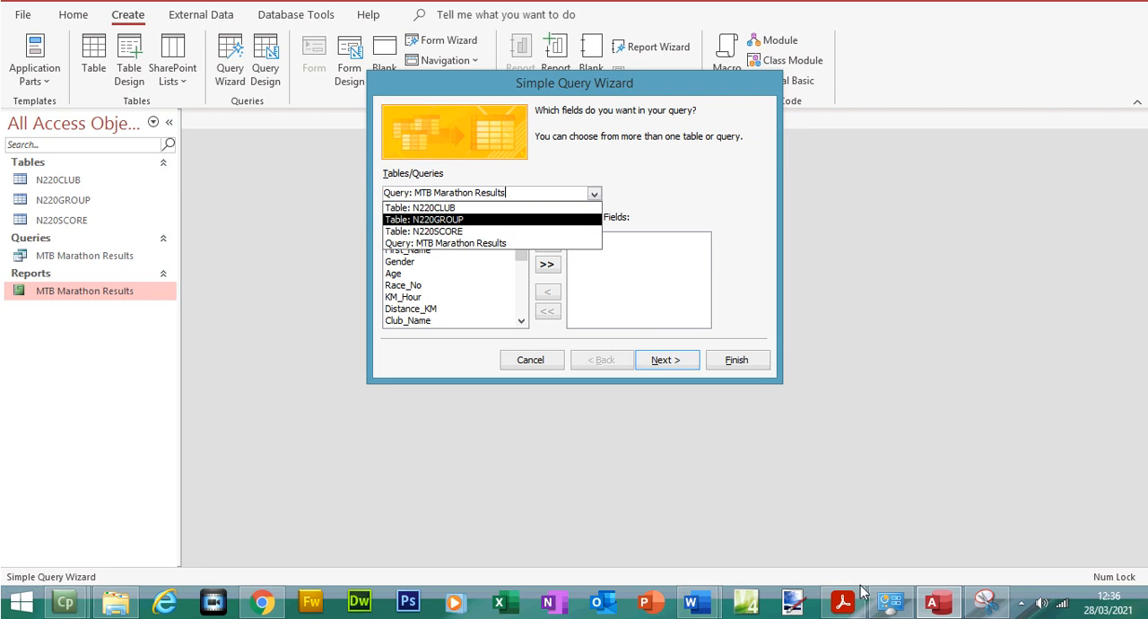
Check question 24's field order in the exam paper and add Position, First_Name and Last_Name from table N220SCORE to the query
{"action": "left_click", "coordinate": [845, 603]}
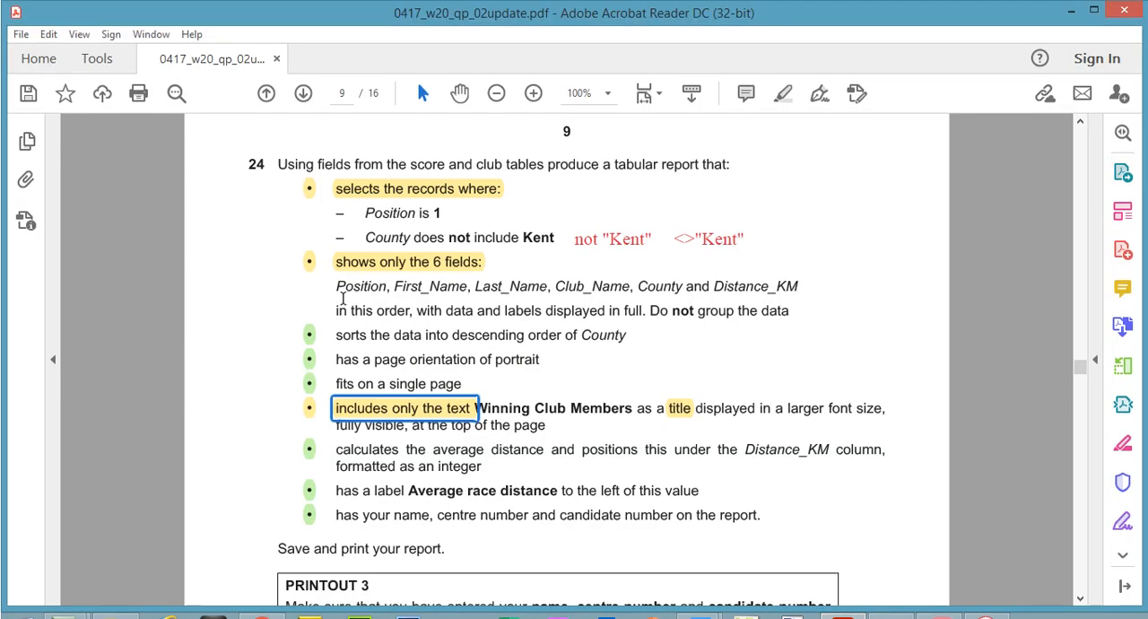
{"action": "left_click_drag", "start_coordinate": [339, 286], "coordinate": [547, 286]}
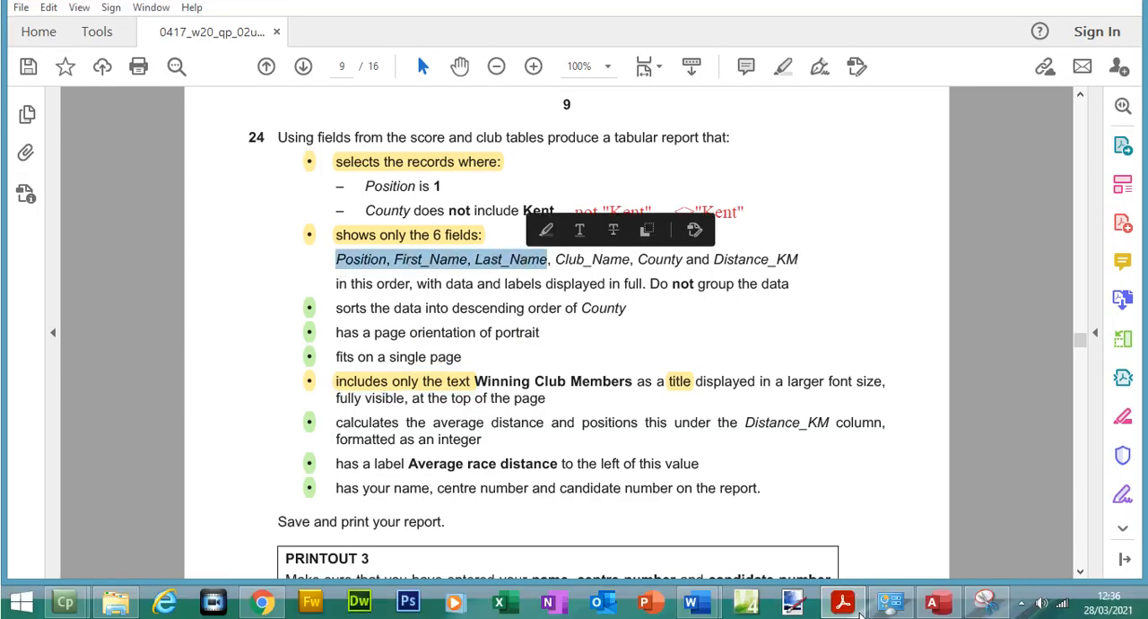
{"action": "left_click", "coordinate": [938, 605]}
{"action": "left_click", "coordinate": [595, 191]}
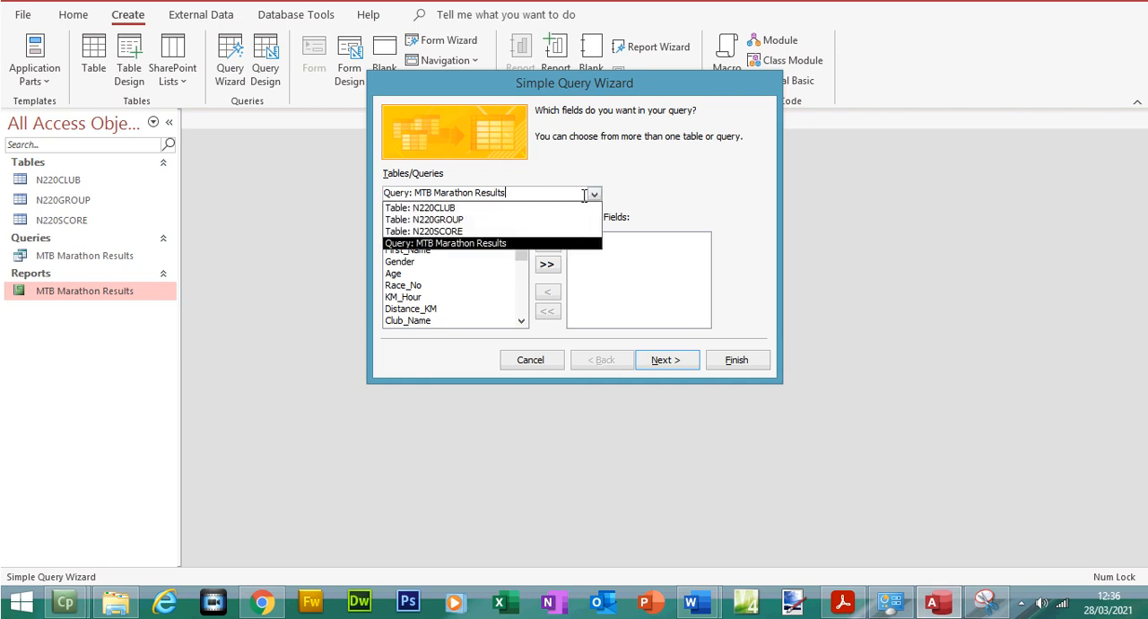
{"action": "left_click", "coordinate": [440, 257]}
{"action": "left_click", "coordinate": [401, 324]}
{"action": "left_click", "coordinate": [547, 271]}
{"action": "left_click", "coordinate": [415, 277]}
{"action": "double_click", "coordinate": [415, 277]}
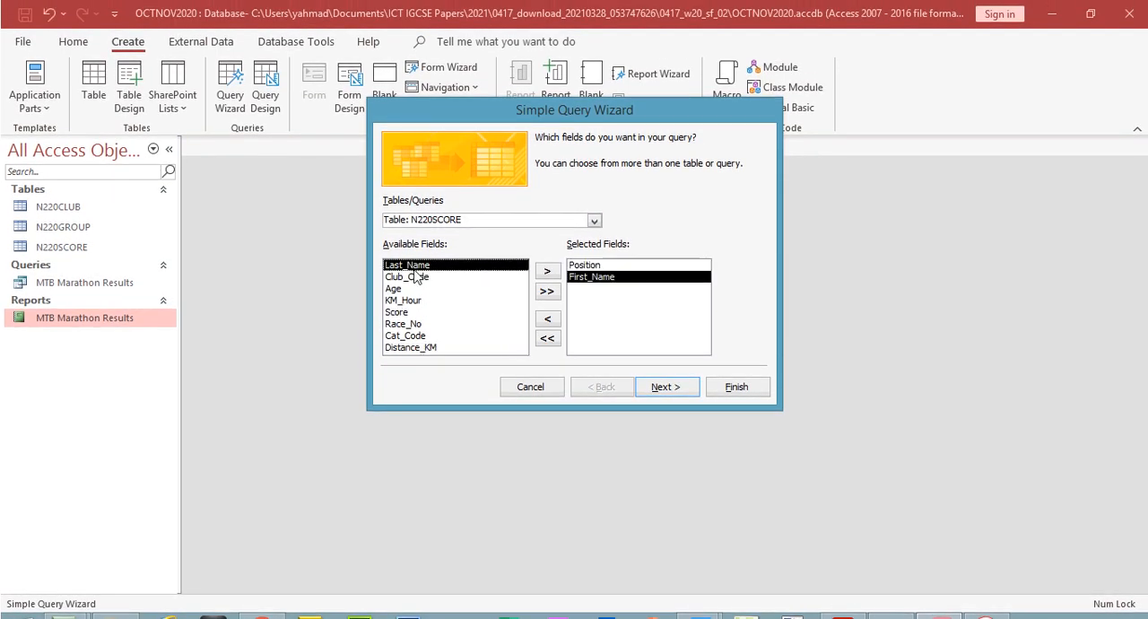
{"action": "double_click", "coordinate": [436, 263]}
Check question 24's field list in the exam paper PDF, and add Club_Name and County from table N220CLUB to the Access query
{"action": "left_click", "coordinate": [842, 601]}
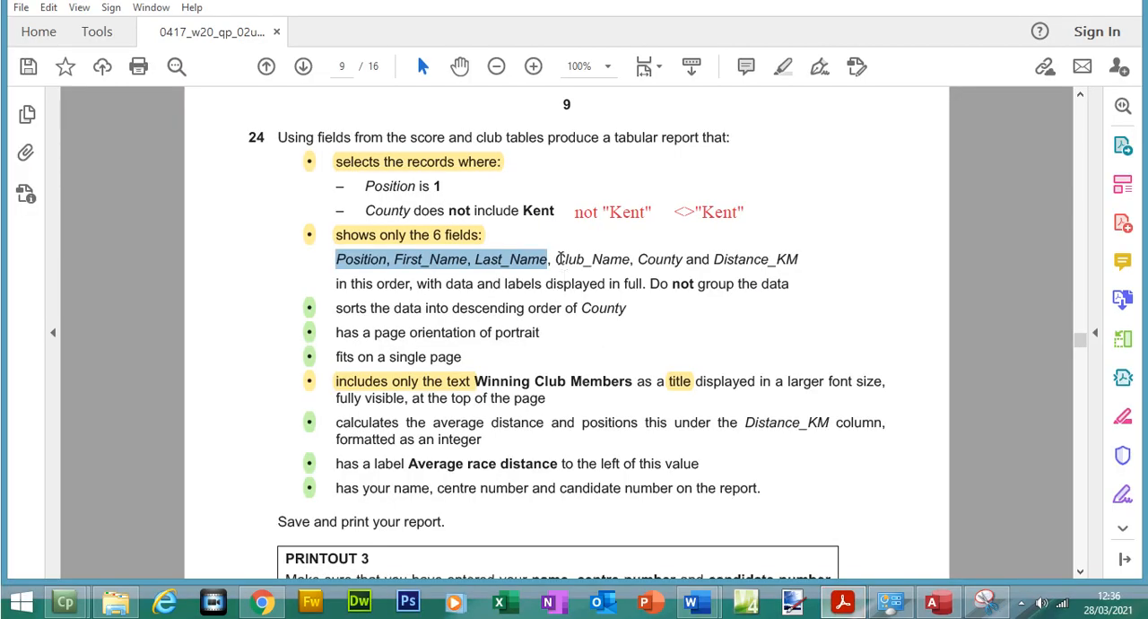
{"action": "left_click_drag", "start_coordinate": [556, 259], "coordinate": [684, 260]}
{"action": "left_click", "coordinate": [932, 601]}
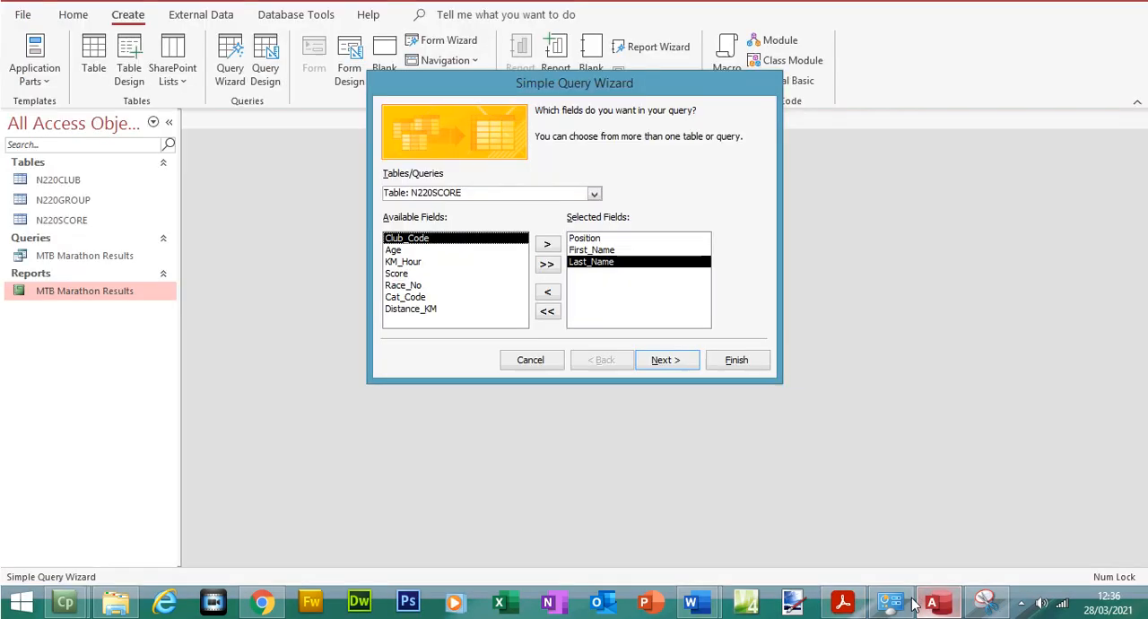
{"action": "left_click", "coordinate": [593, 195]}
{"action": "left_click", "coordinate": [549, 207]}
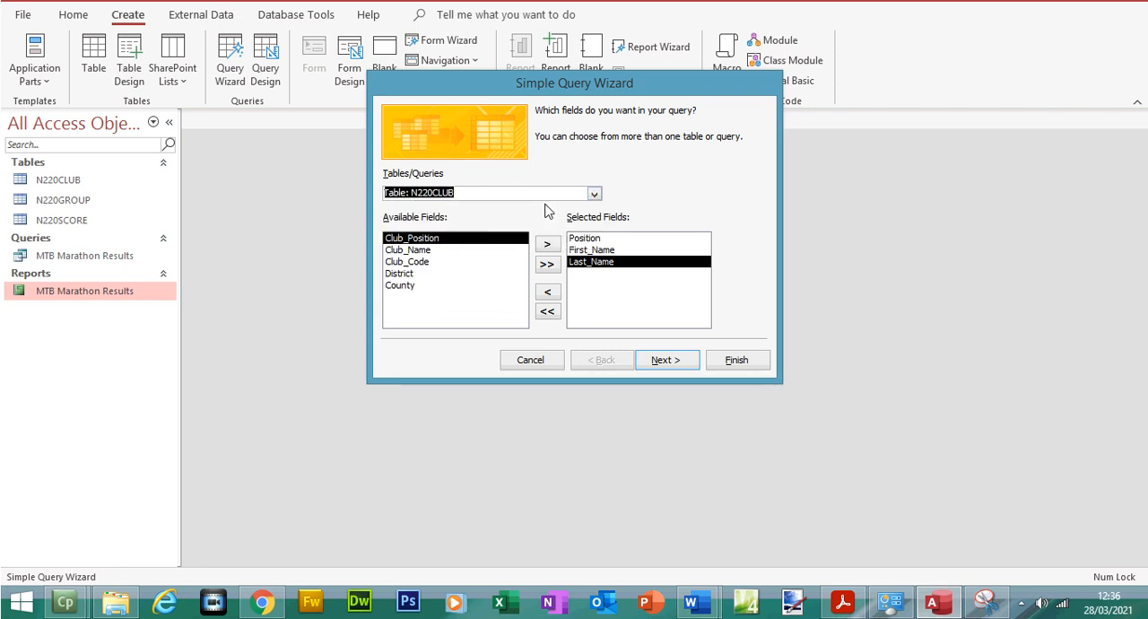
{"action": "double_click", "coordinate": [433, 252]}
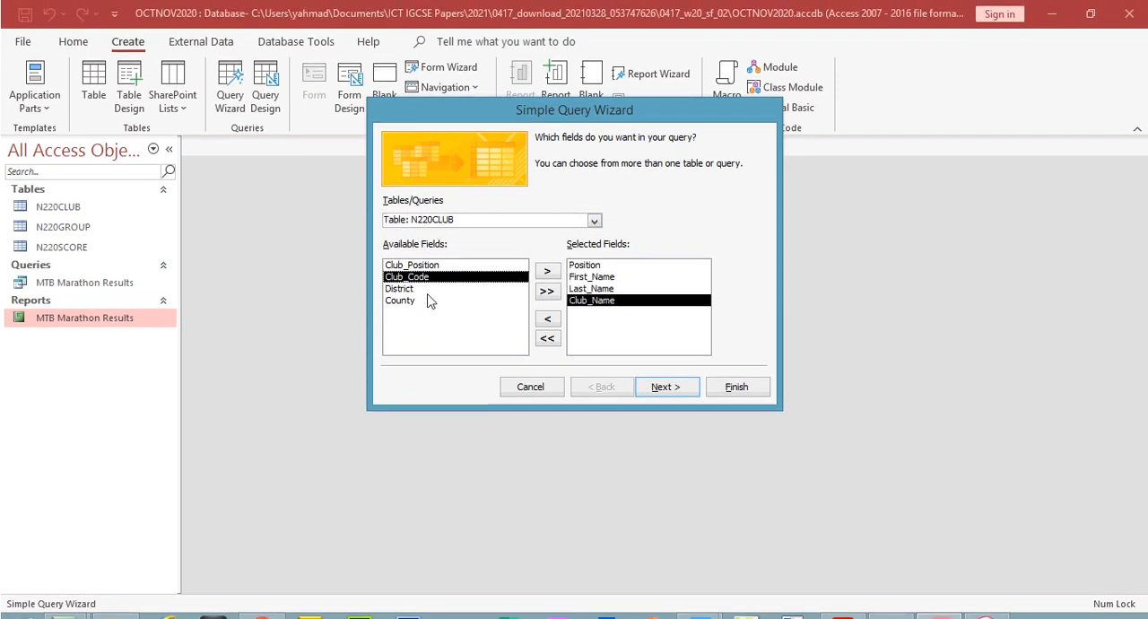
{"action": "double_click", "coordinate": [428, 305]}
Recheck the required fields in the exam paper and add Distance_KM from table N220SCORE to the query
{"action": "left_click", "coordinate": [842, 606]}
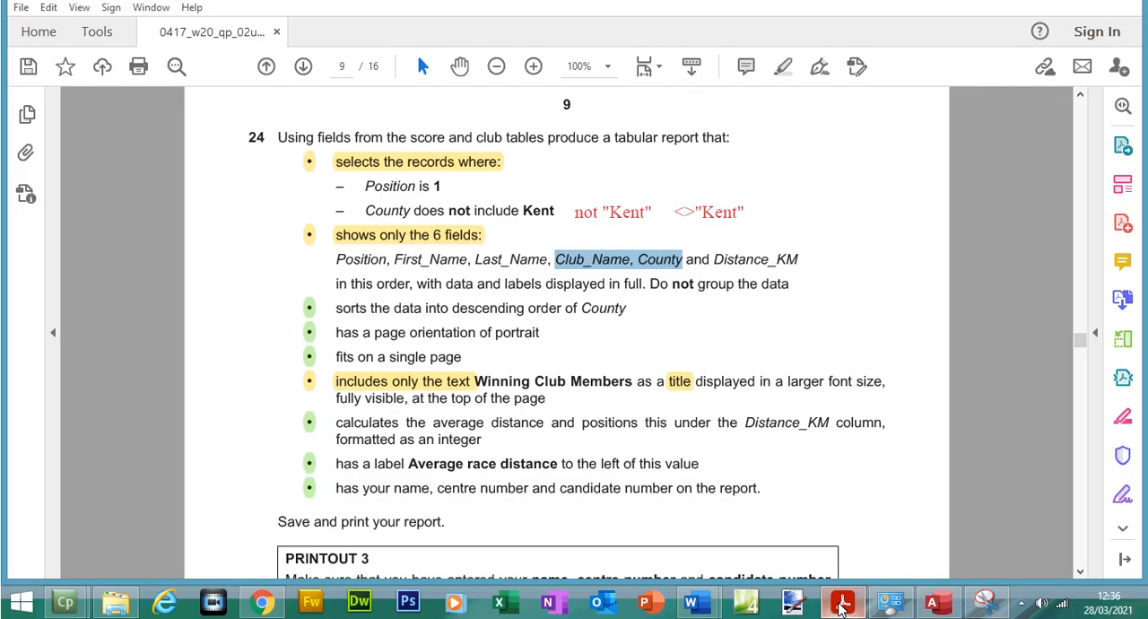
{"action": "left_click", "coordinate": [932, 601]}
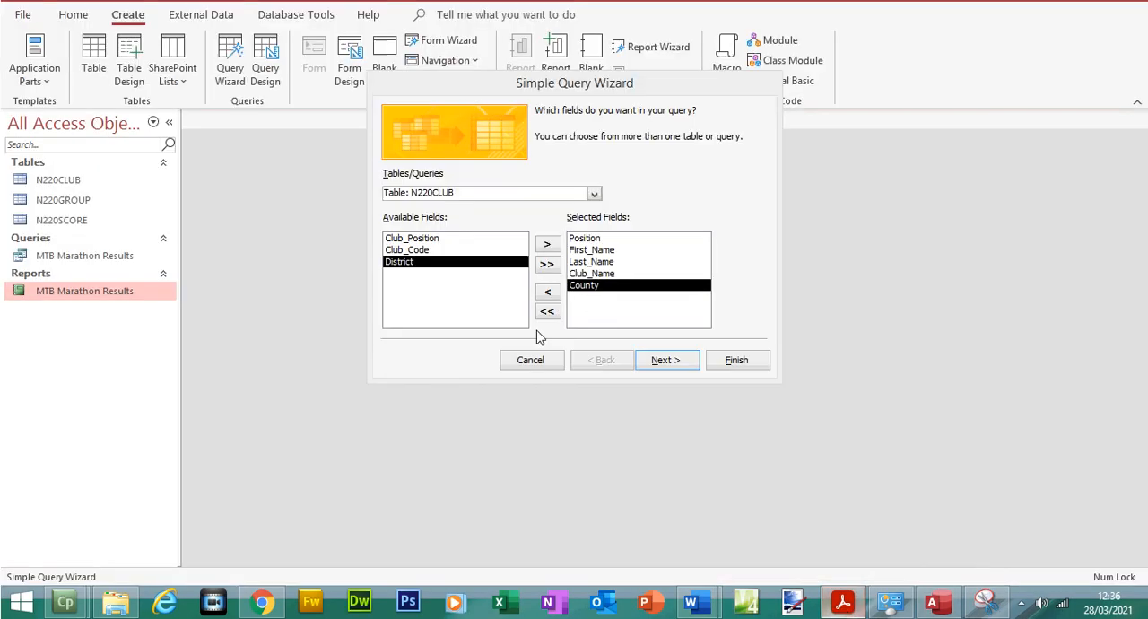
{"action": "left_click", "coordinate": [594, 194]}
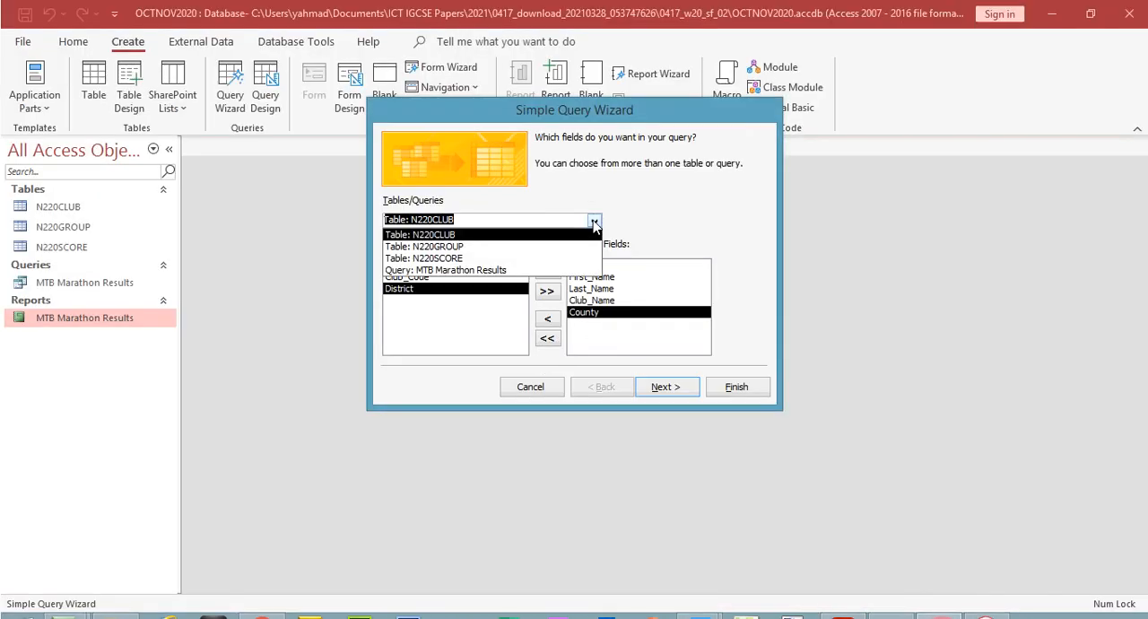
{"action": "left_click", "coordinate": [516, 258]}
{"action": "double_click", "coordinate": [417, 334]}
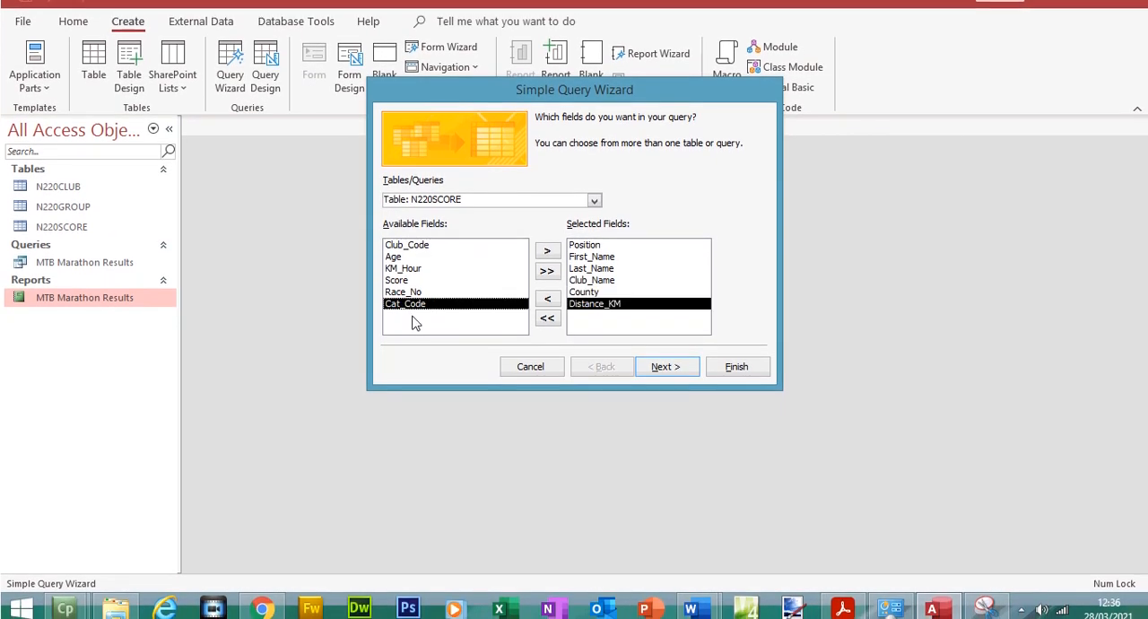
Keep the query as a Detail query and clear the suggested query title
{"action": "left_click", "coordinate": [665, 367]}
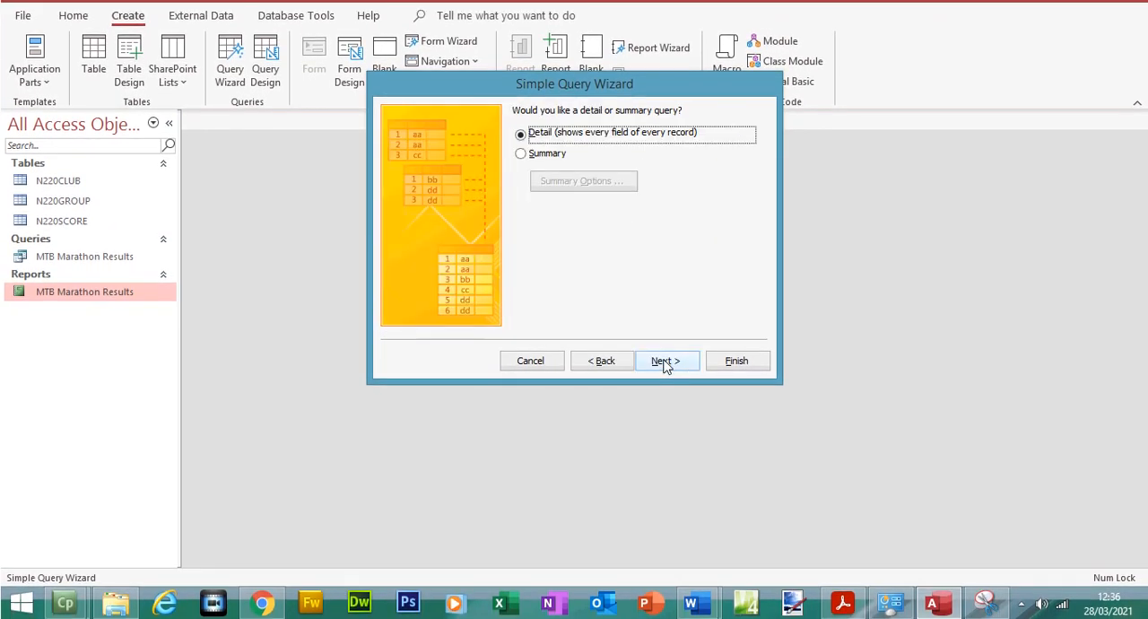
{"action": "left_click", "coordinate": [665, 360]}
{"action": "left_click_drag", "start_coordinate": [604, 130], "coordinate": [466, 131]}
{"action": "key", "text": "BackSpace"}
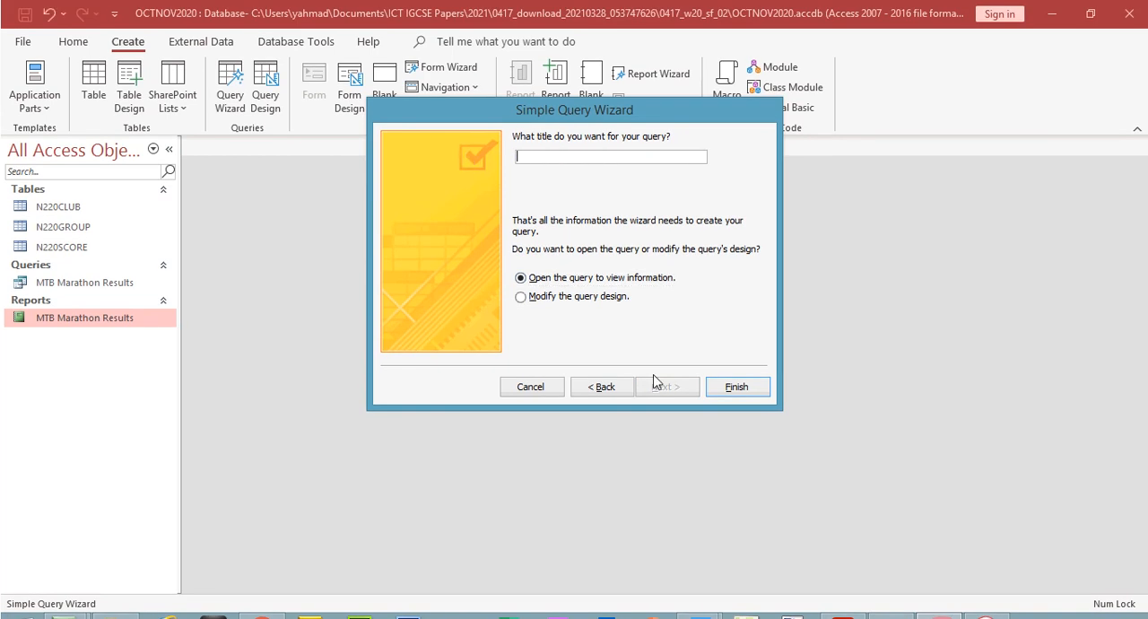
Copy the title "Winning Club Members" from question 24 in the exam paper PDF, paste it as the Access query's title and finish the wizard
{"action": "left_click", "coordinate": [842, 617]}
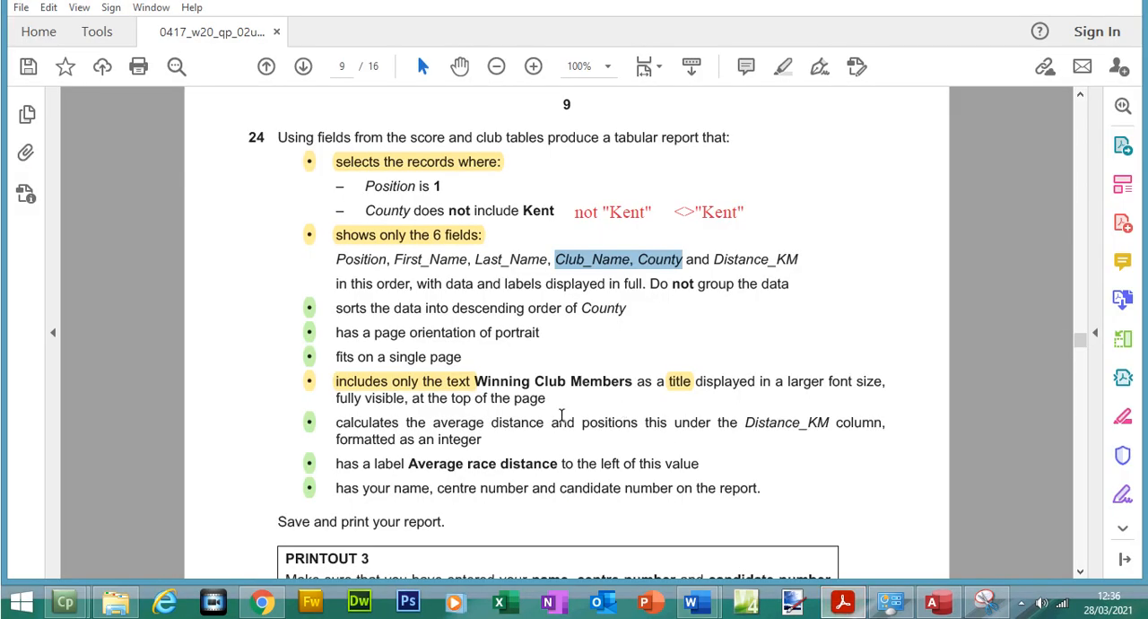
{"action": "left_click", "coordinate": [502, 381]}
{"action": "left_click", "coordinate": [479, 382]}
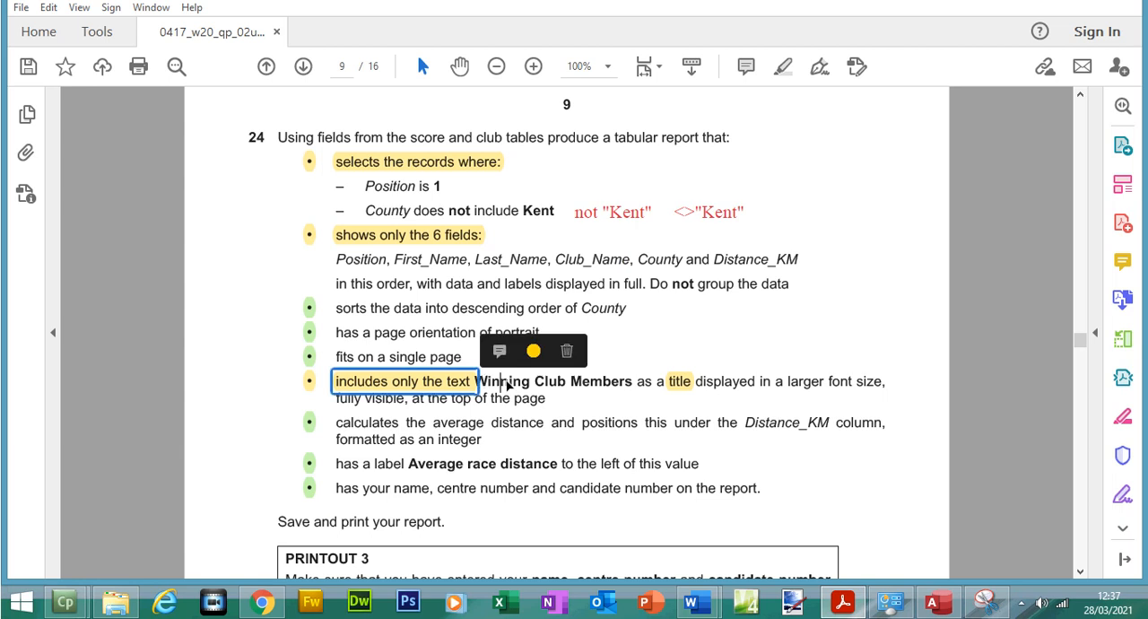
{"action": "triple_click", "coordinate": [508, 381]}
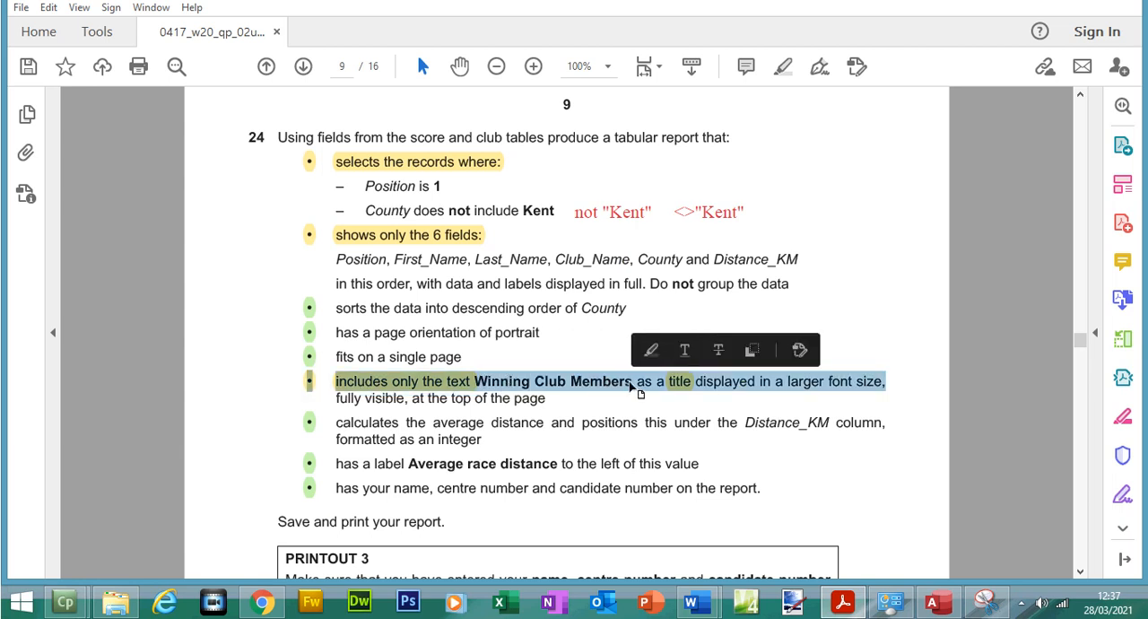
{"action": "left_click", "coordinate": [632, 383]}
{"action": "left_click_drag", "start_coordinate": [635, 383], "coordinate": [500, 384]}
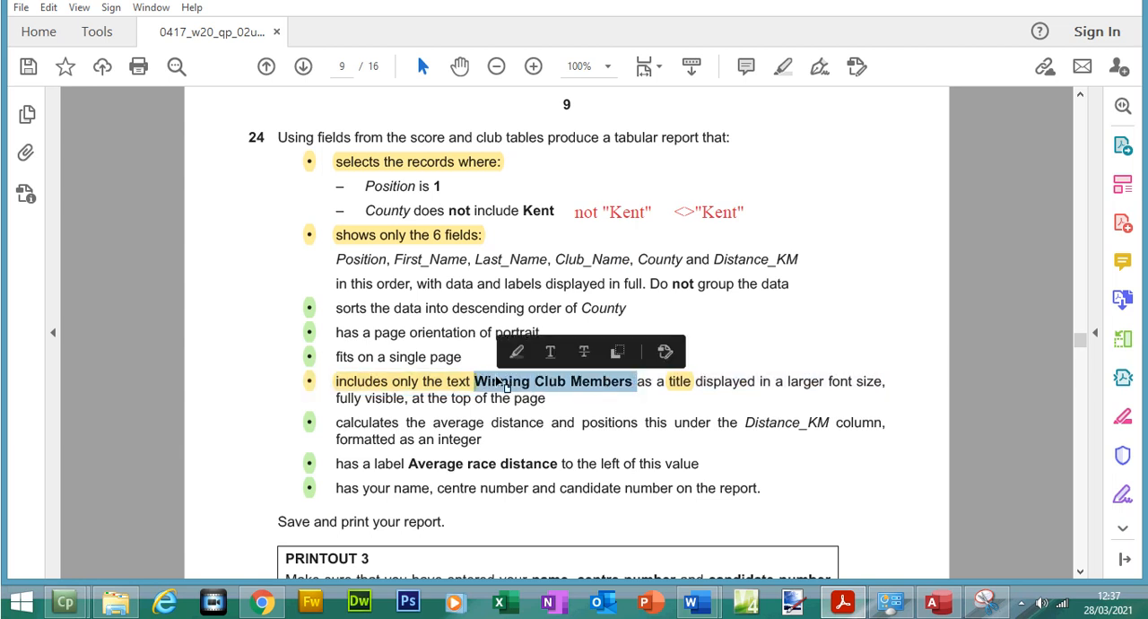
{"action": "key", "text": "ctrl+c"}
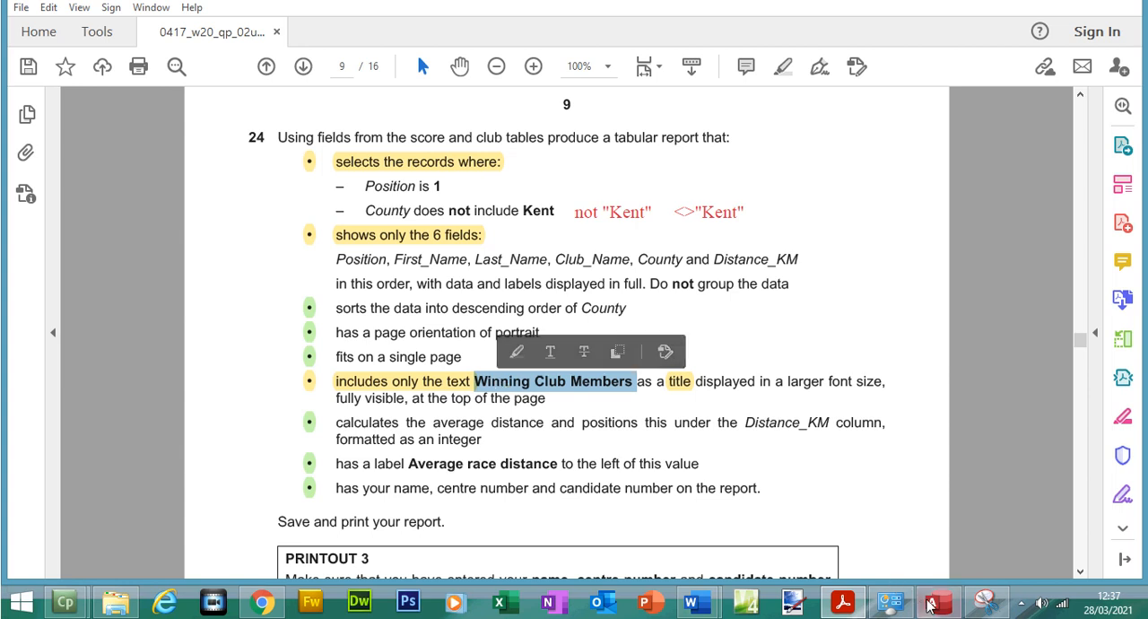
{"action": "key", "text": "alt+Tab"}
{"action": "key", "text": "ctrl+v"}
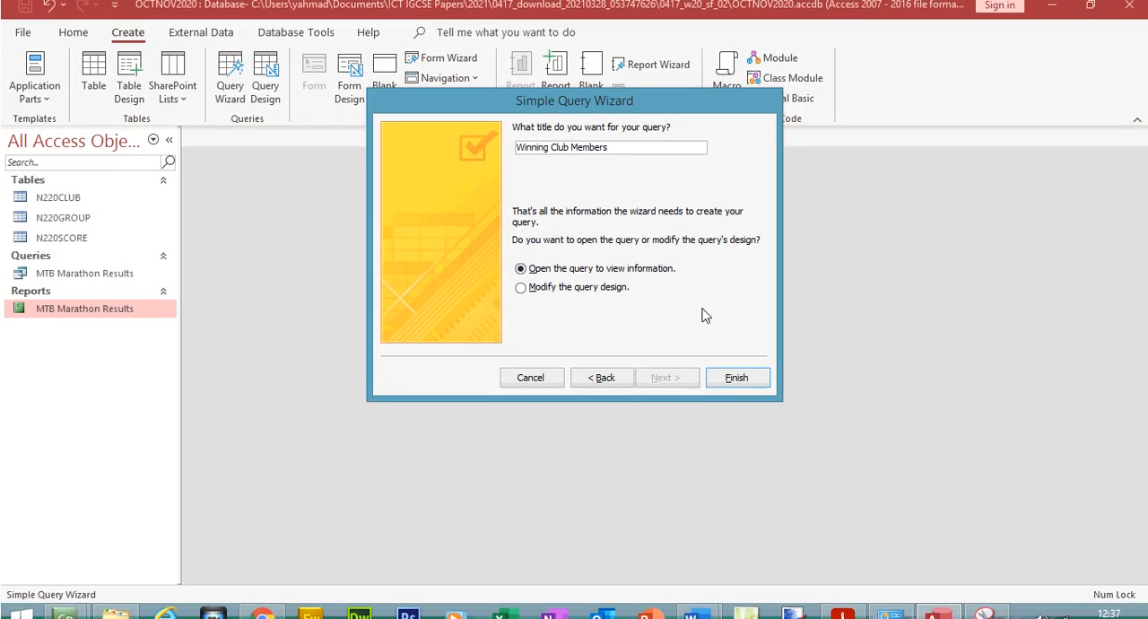
{"action": "left_click", "coordinate": [727, 377]}
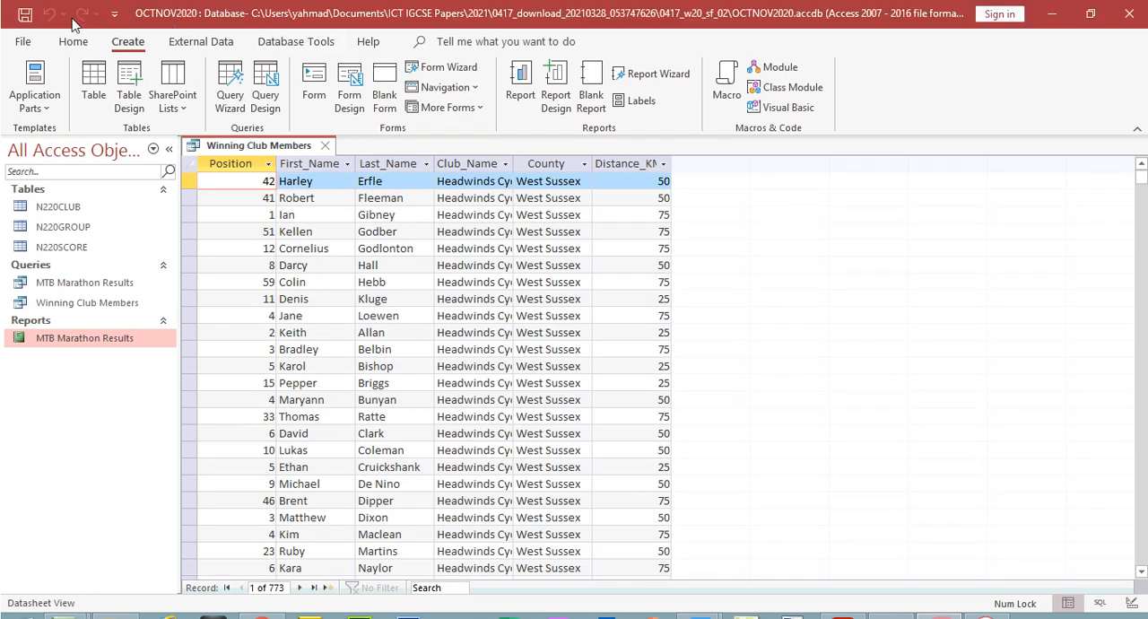
Open the Winning Club Members query in Design view and check its record criteria in the exam paper PDF
{"action": "left_click", "coordinate": [72, 15]}
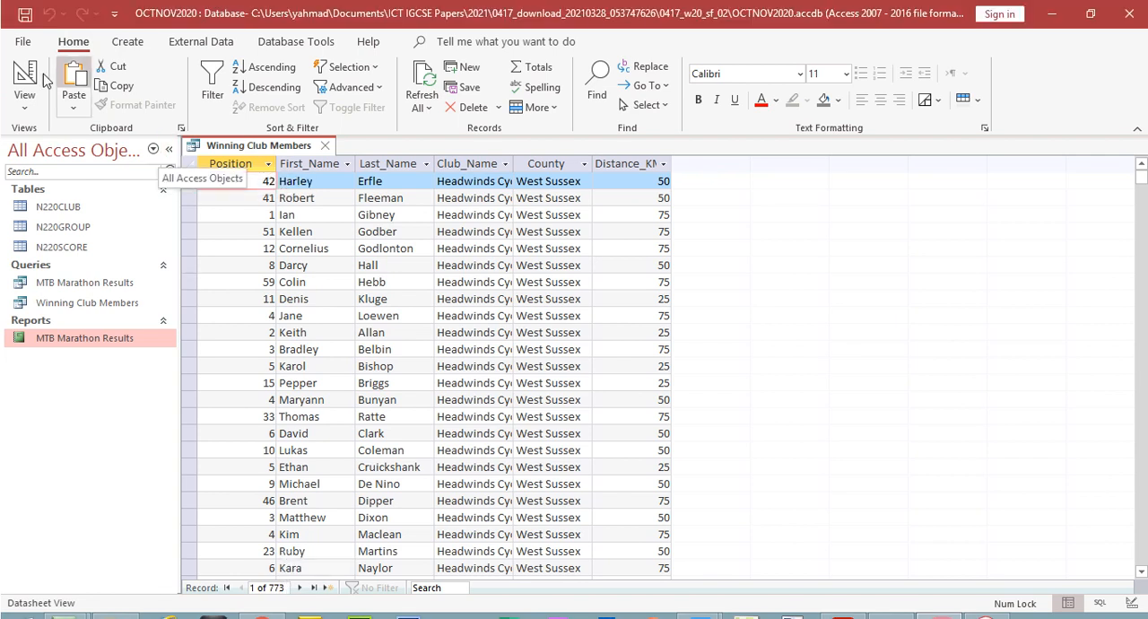
{"action": "left_click", "coordinate": [24, 56]}
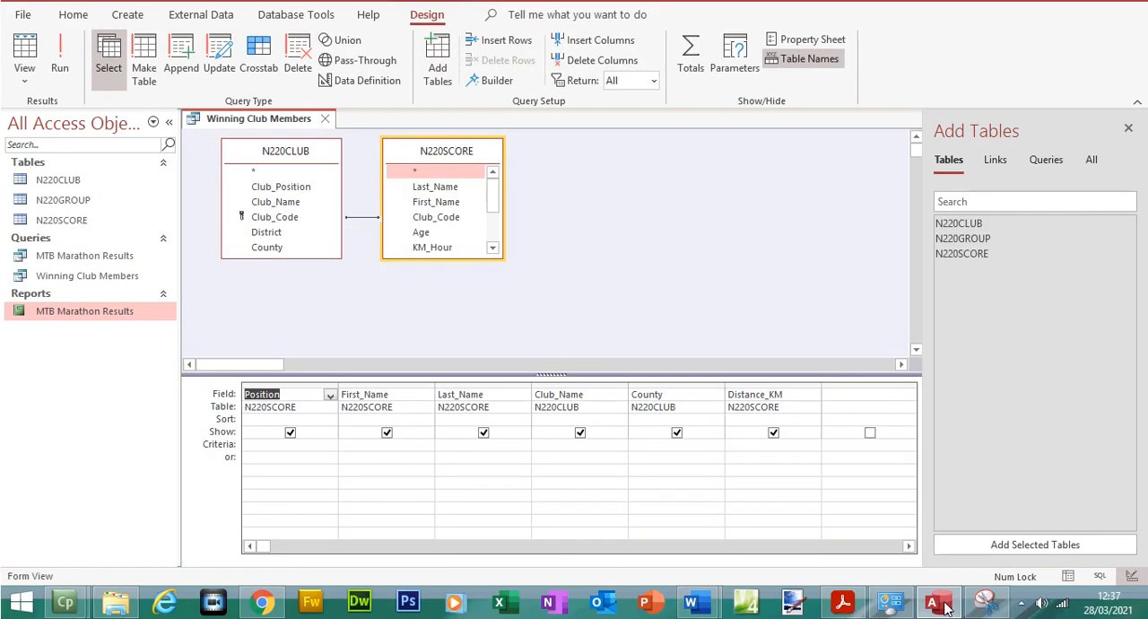
{"action": "left_click", "coordinate": [852, 605]}
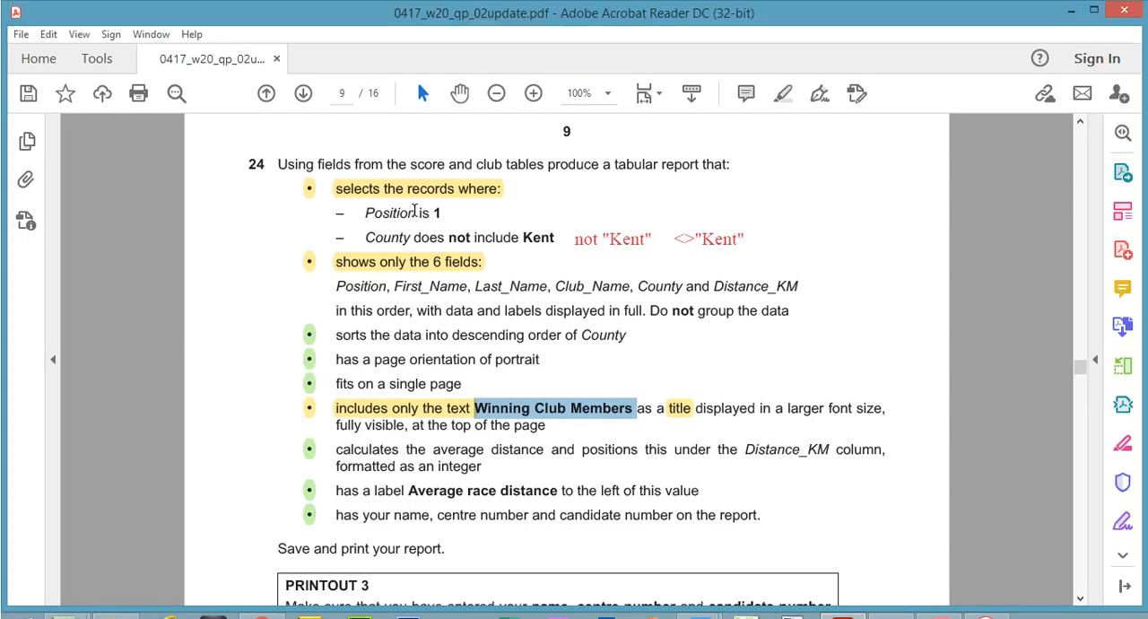
{"action": "key", "text": "alt+Tab"}
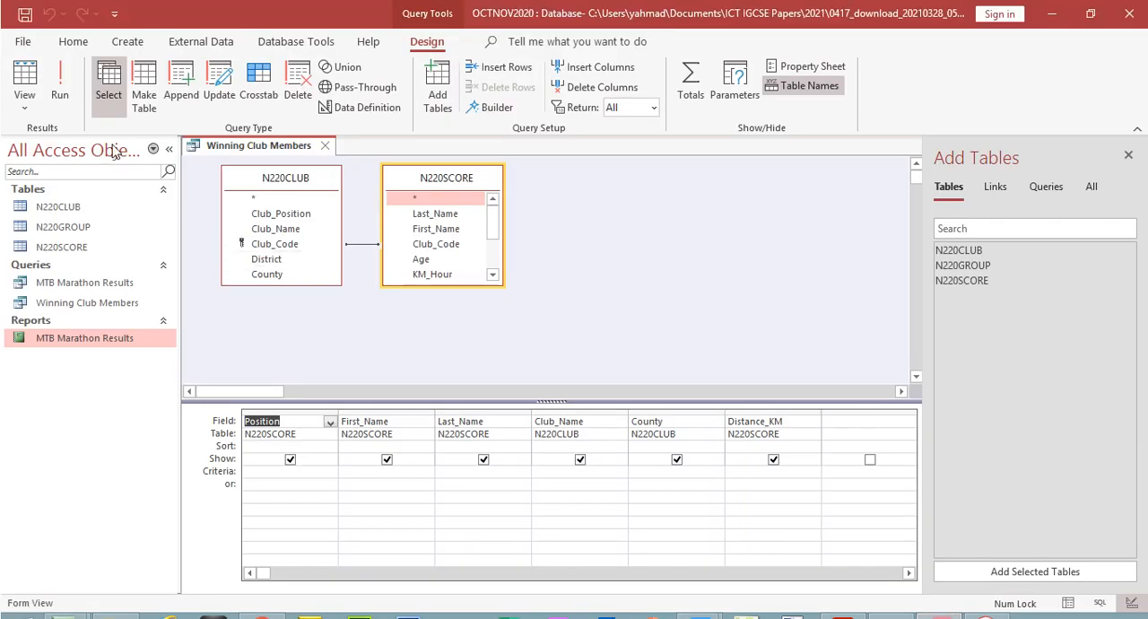
Run the unfiltered query to inspect its Position column, and return to Design view
{"action": "left_click", "coordinate": [59, 90]}
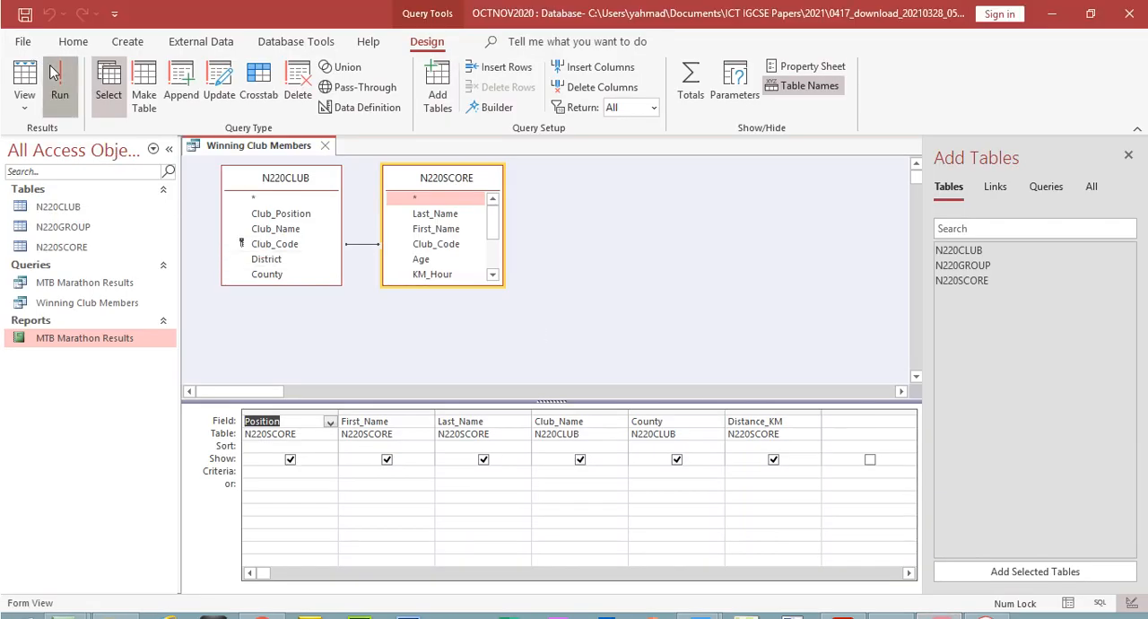
{"action": "left_click", "coordinate": [239, 164]}
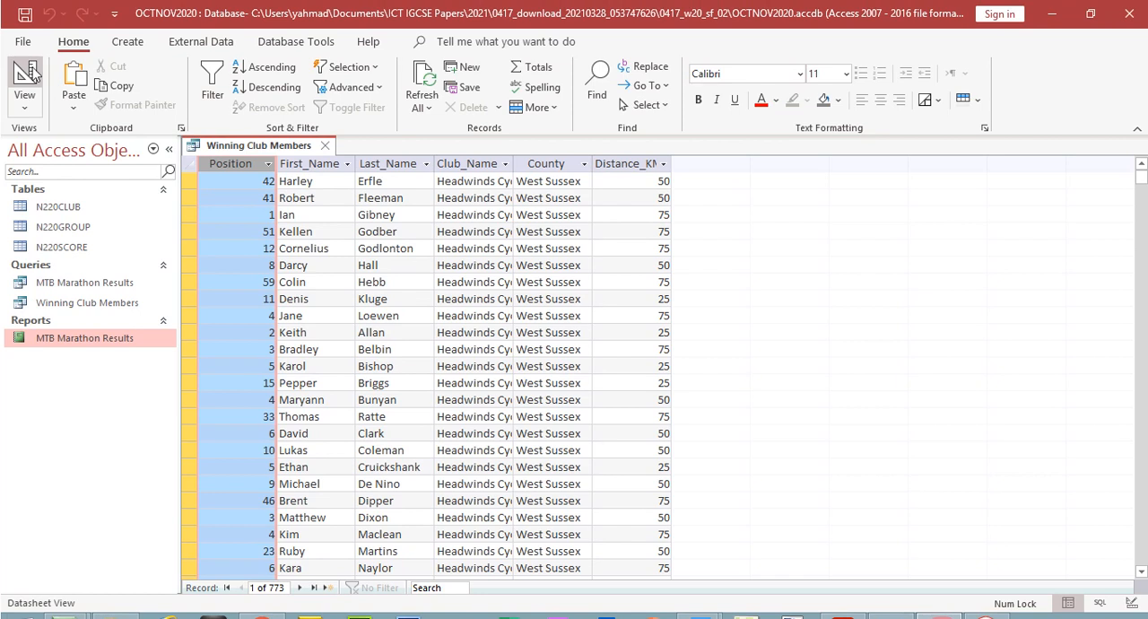
{"action": "left_click", "coordinate": [32, 73]}
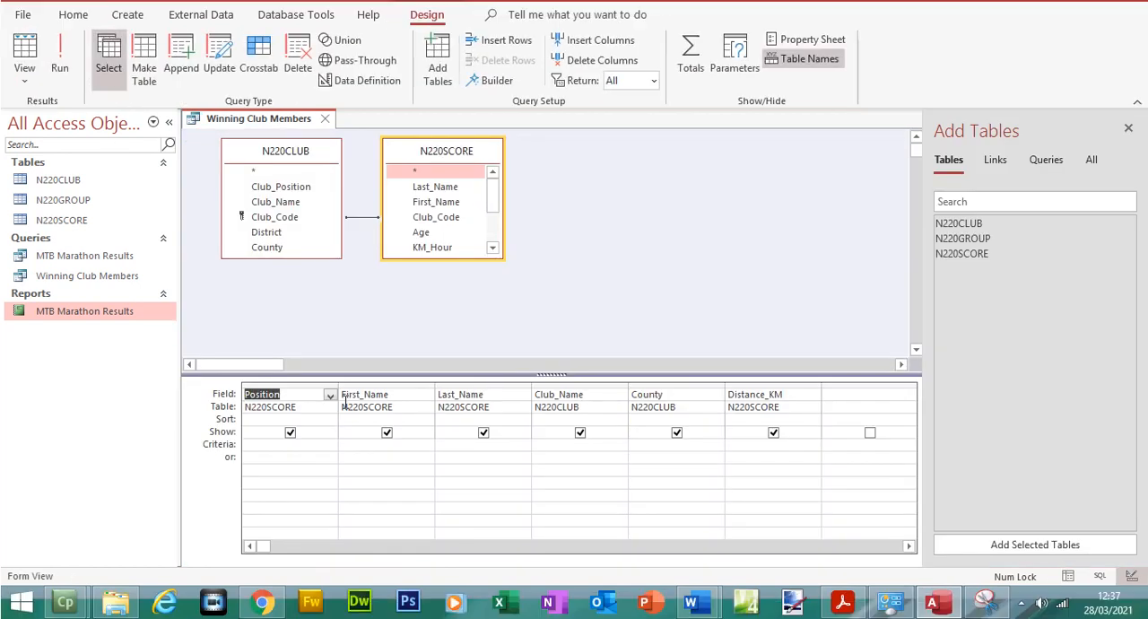
Switch to the exam paper PDF and highlight the criterion "Position is 1" in yellow
{"action": "left_click", "coordinate": [848, 606]}
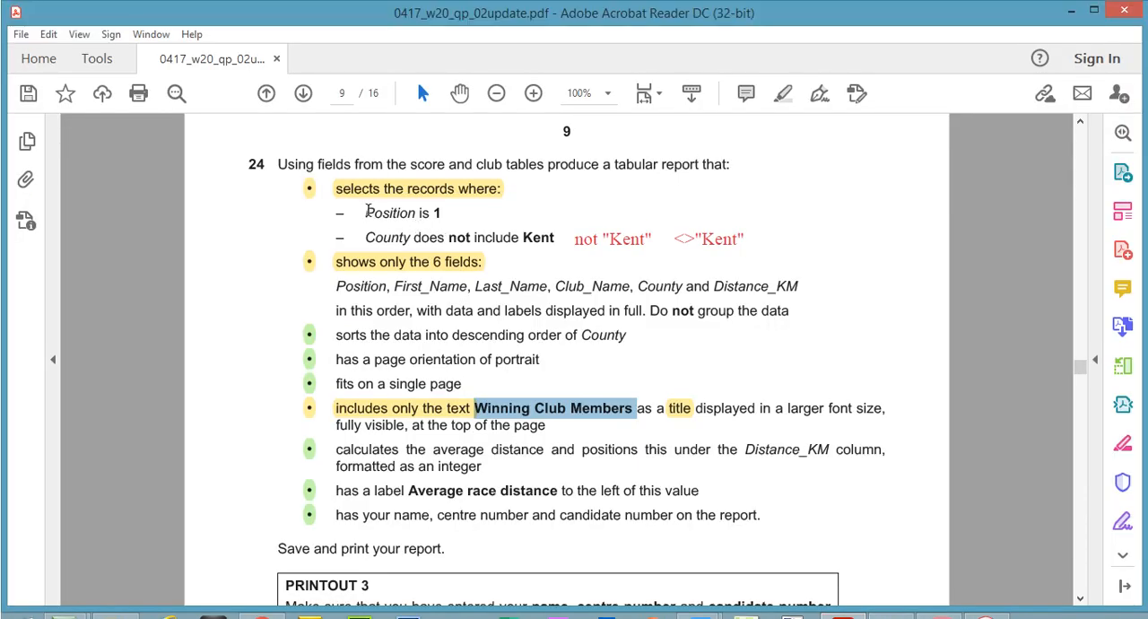
{"action": "left_click_drag", "start_coordinate": [365, 185], "coordinate": [466, 182]}
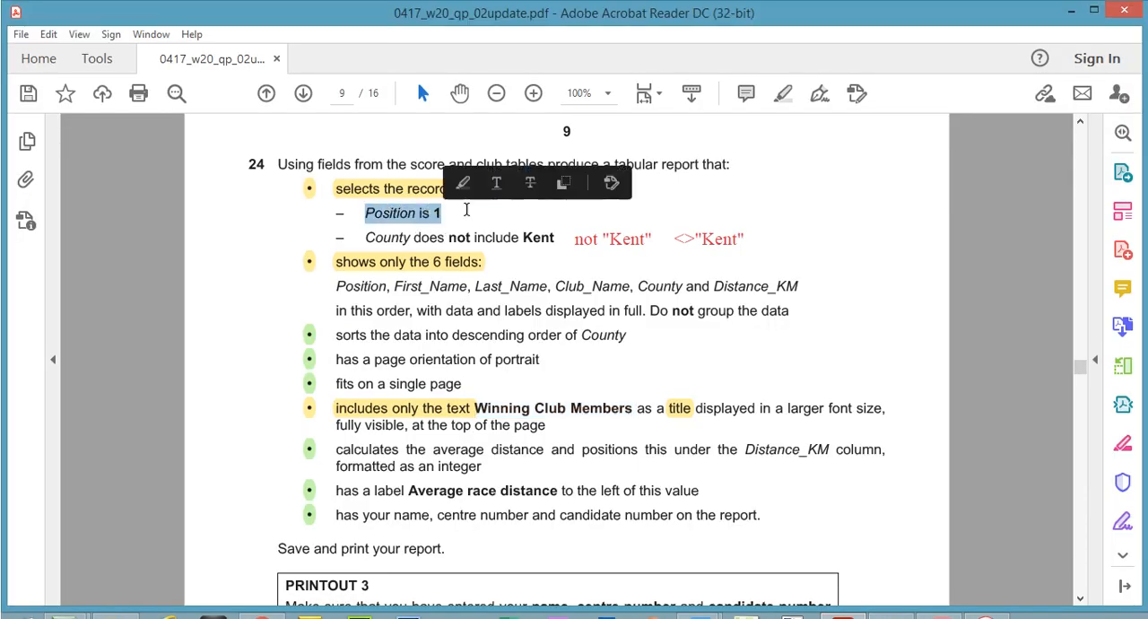
{"action": "left_click", "coordinate": [783, 93]}
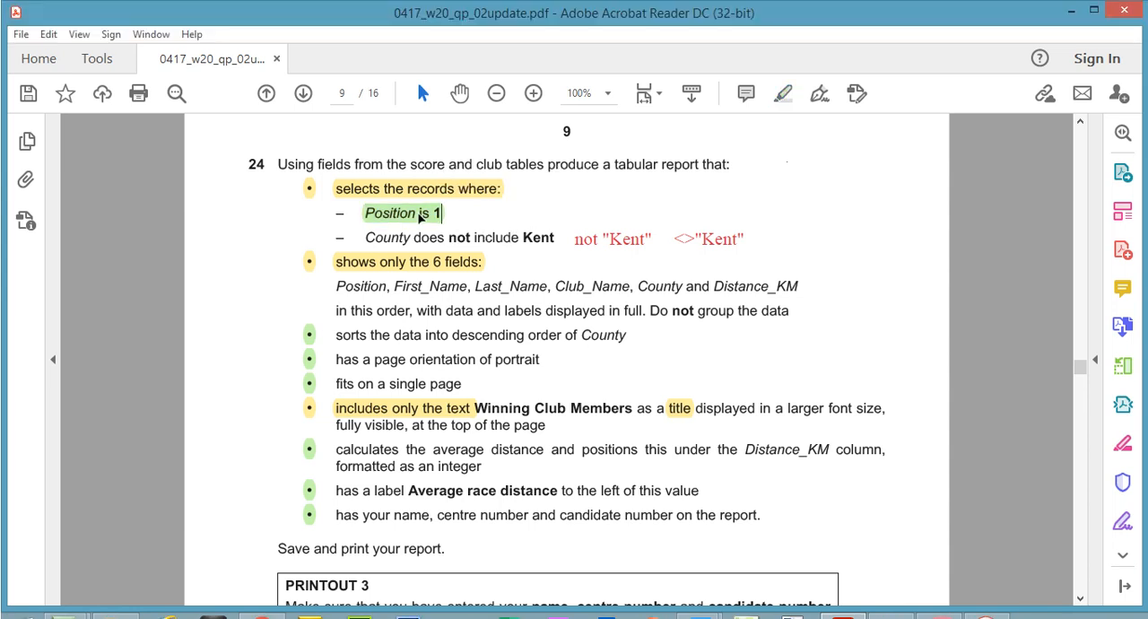
{"action": "right_click", "coordinate": [420, 218]}
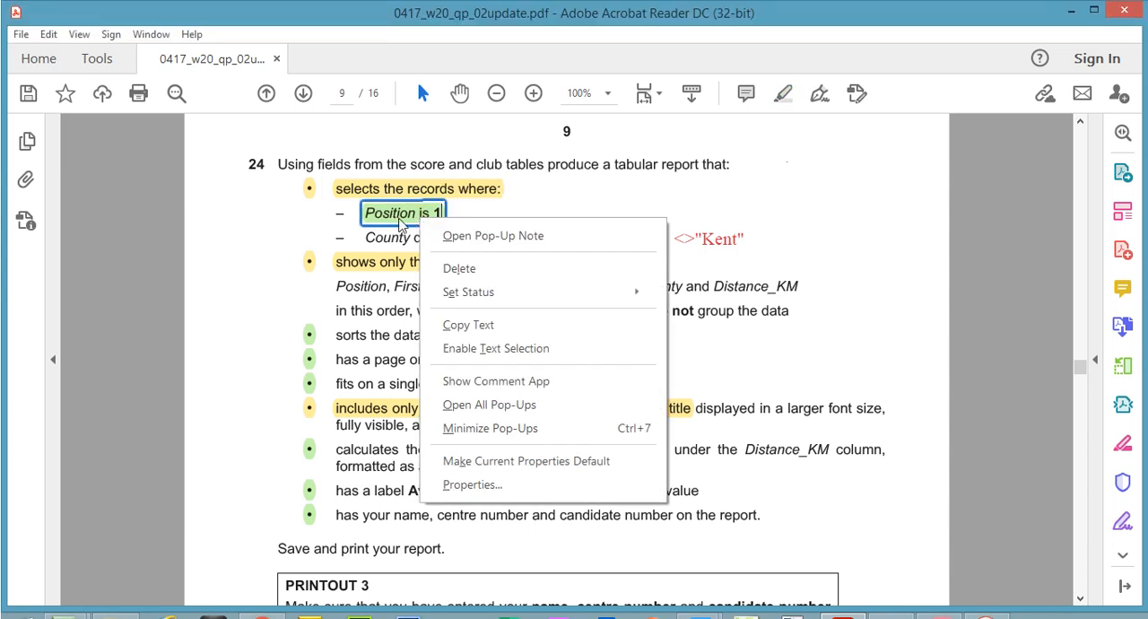
{"action": "left_click", "coordinate": [400, 224]}
{"action": "left_click", "coordinate": [453, 183]}
{"action": "left_click", "coordinate": [472, 228]}
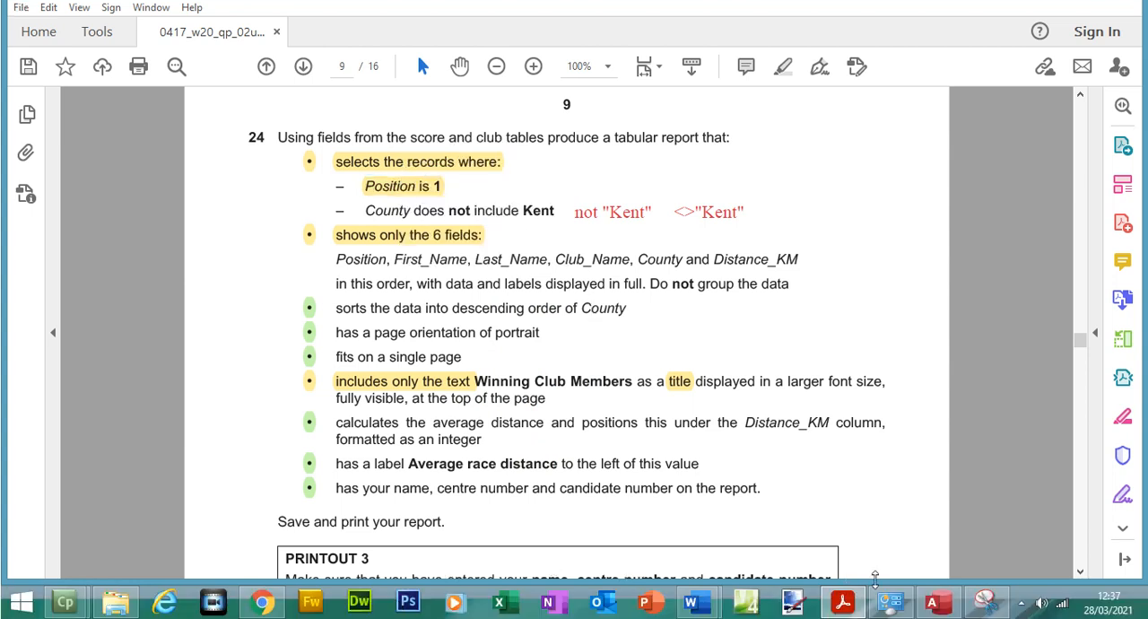
Switch to Access, set the Position criterion to 1 and run the query, checking the Position column through the last record
{"action": "left_click", "coordinate": [933, 602]}
{"action": "left_click", "coordinate": [329, 449]}
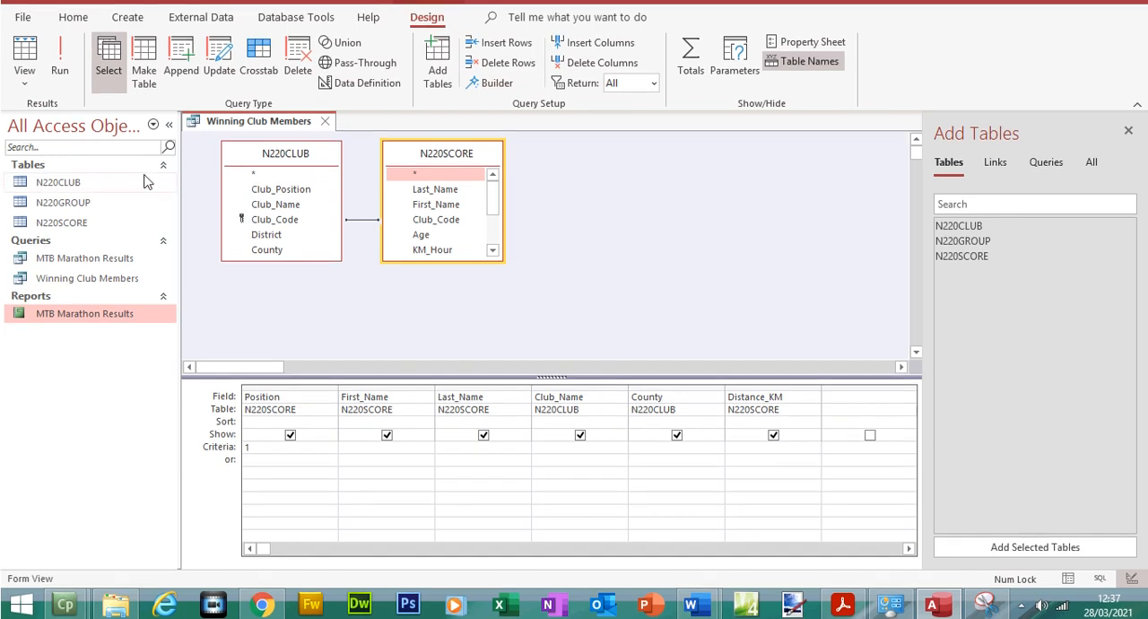
{"action": "left_click", "coordinate": [60, 59]}
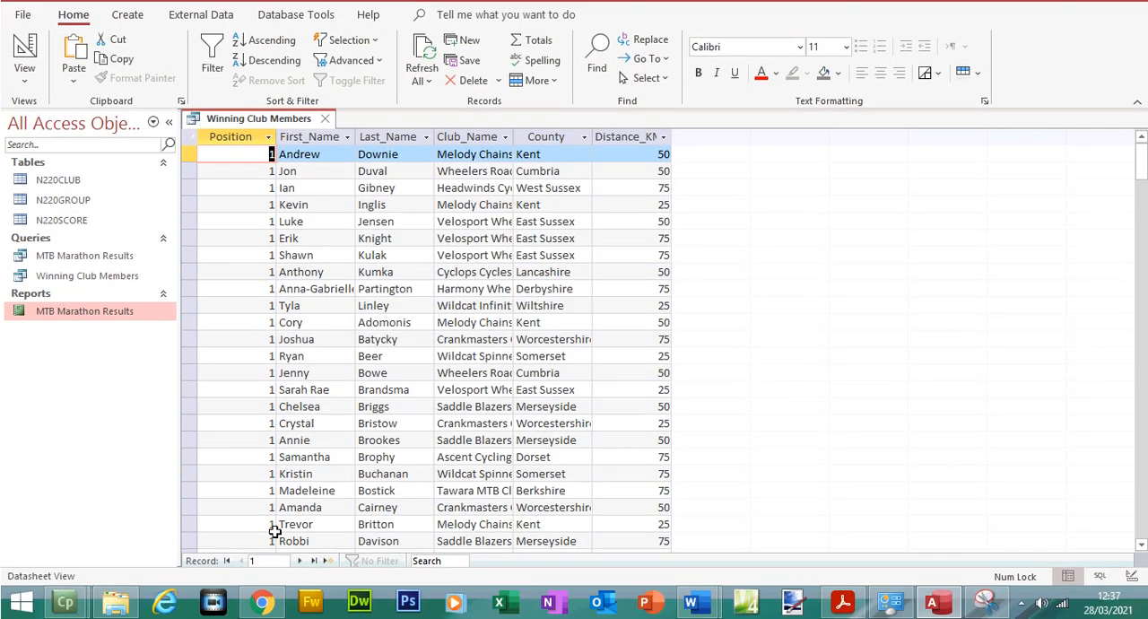
{"action": "left_click", "coordinate": [313, 560]}
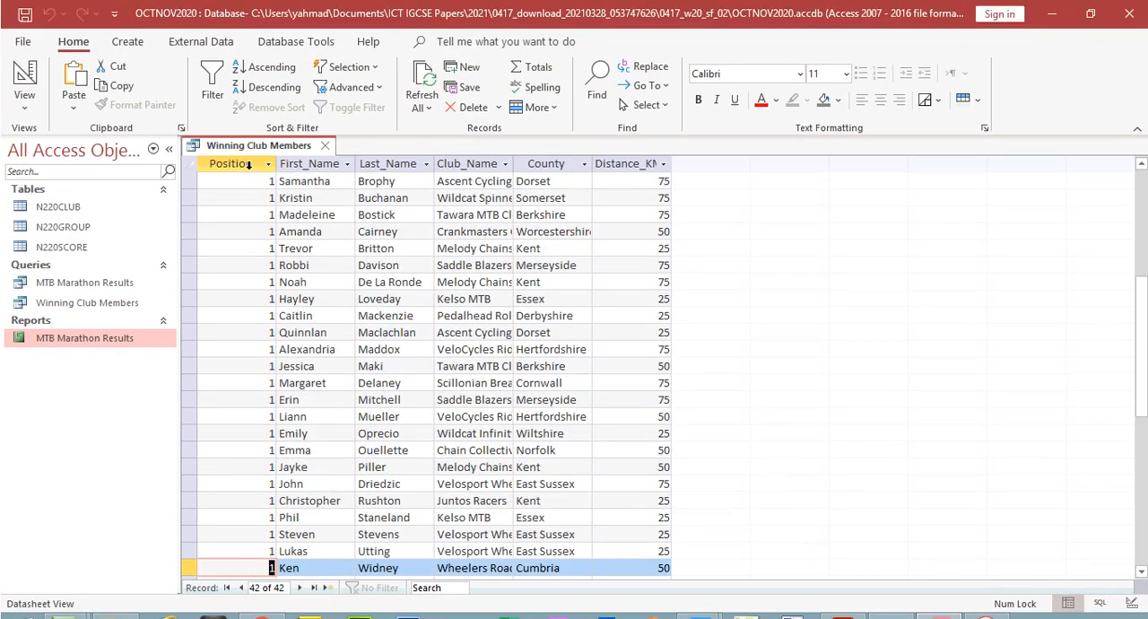
{"action": "left_click", "coordinate": [248, 164]}
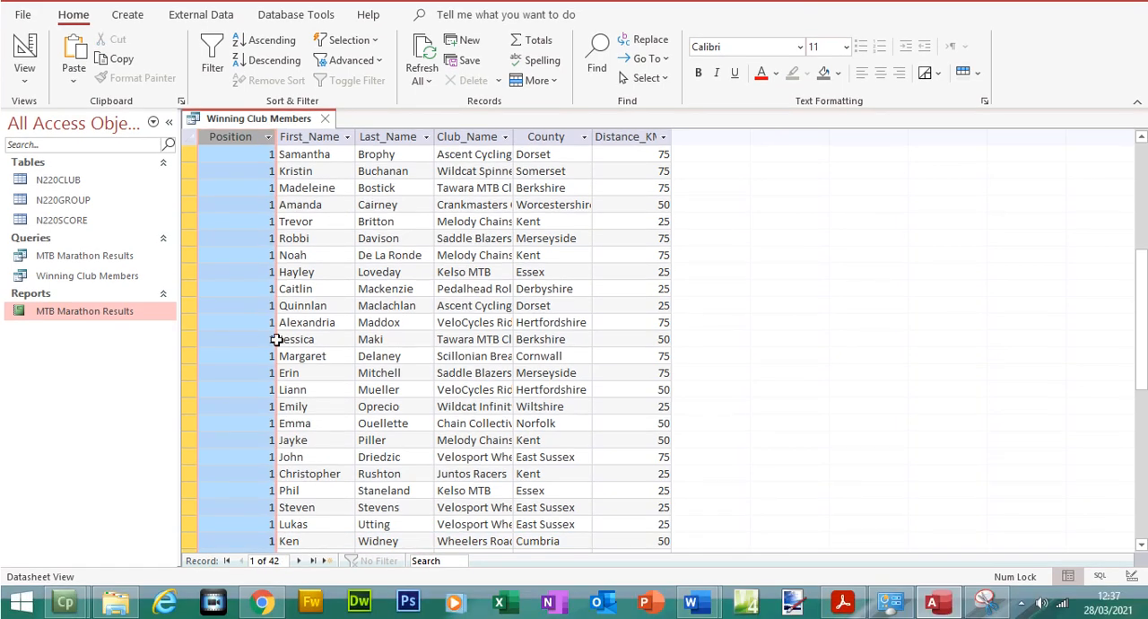
Switch to the exam paper PDF and check the Not and <> notes beside question 24's County criterion
{"action": "left_click", "coordinate": [842, 602]}
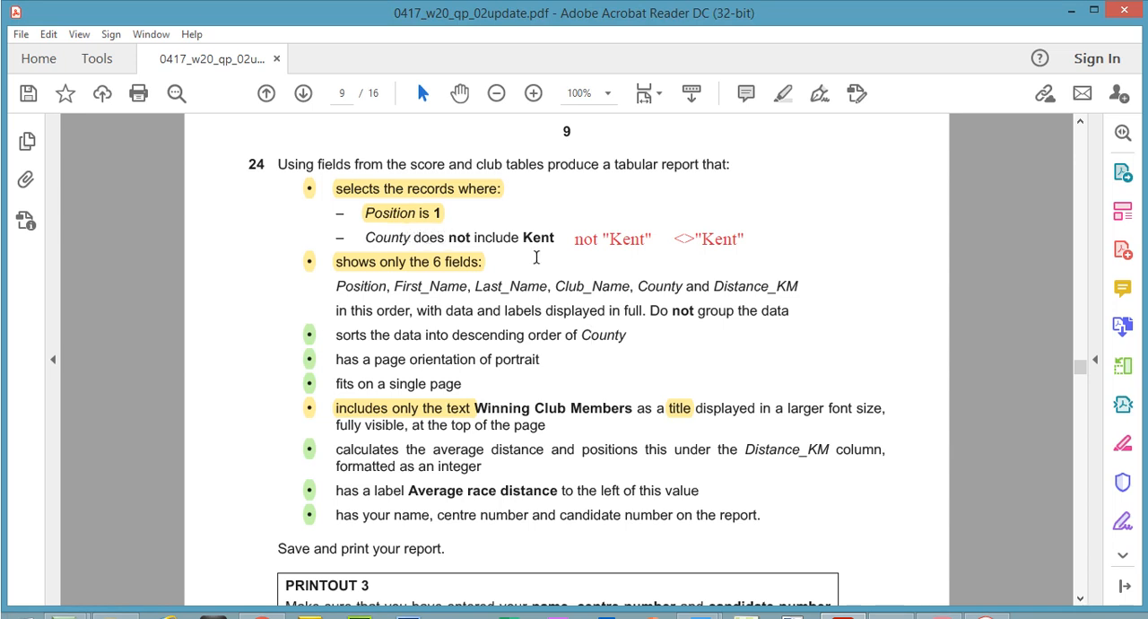
{"action": "left_click", "coordinate": [581, 240]}
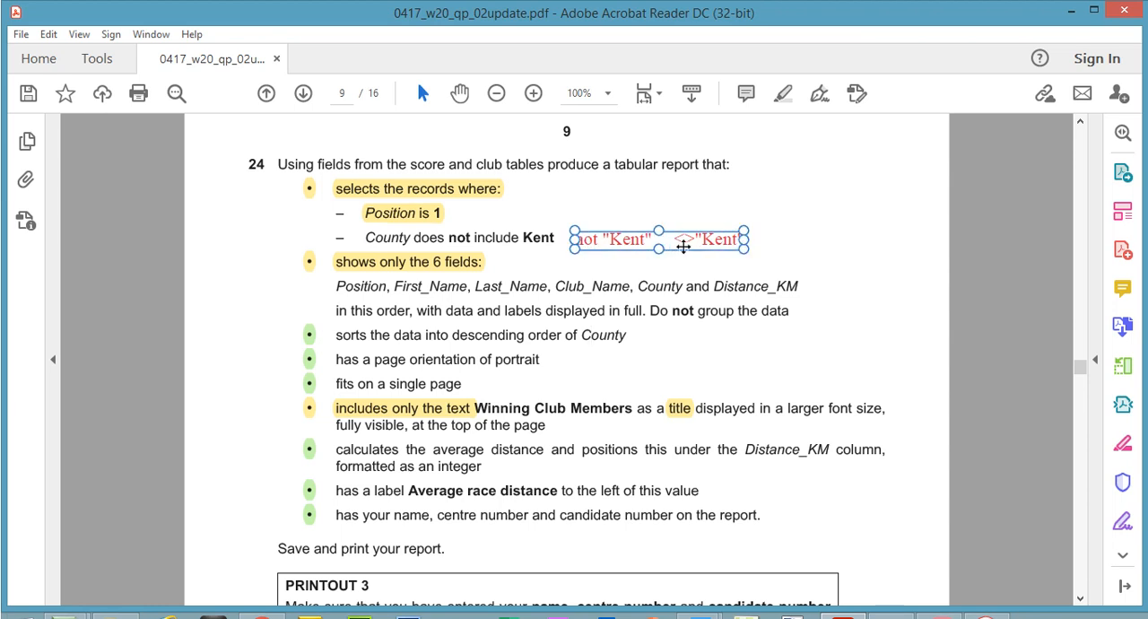
{"action": "left_click", "coordinate": [575, 215]}
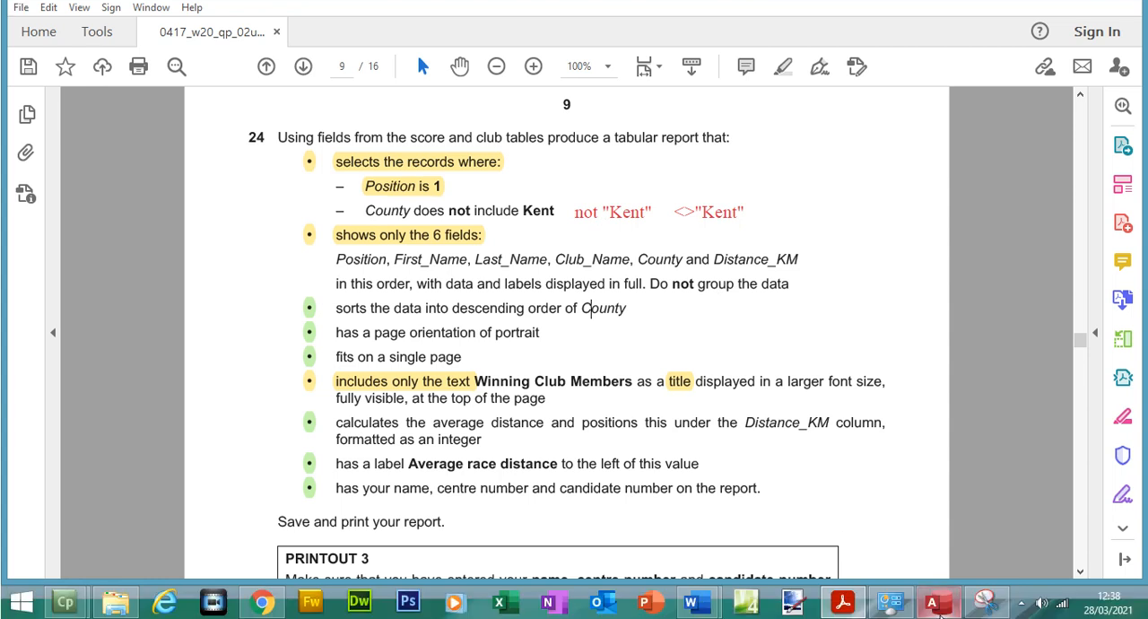
Switch to Access, set the County criterion to not "Kent" and run the query, checking the County column through the last record
{"action": "left_click", "coordinate": [939, 600]}
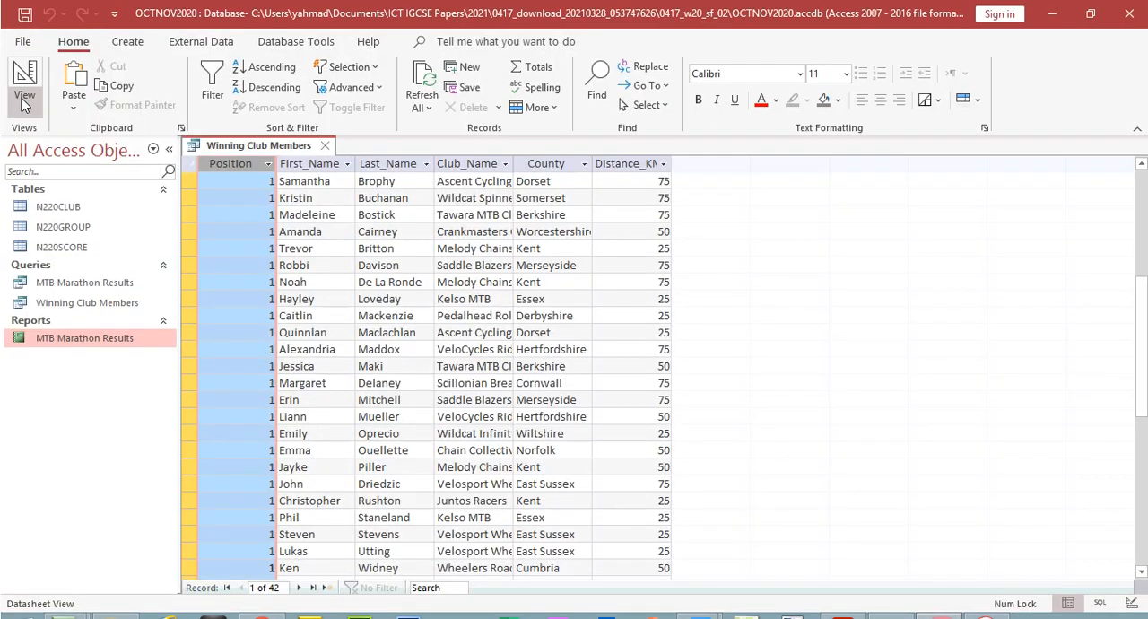
{"action": "left_click", "coordinate": [25, 100]}
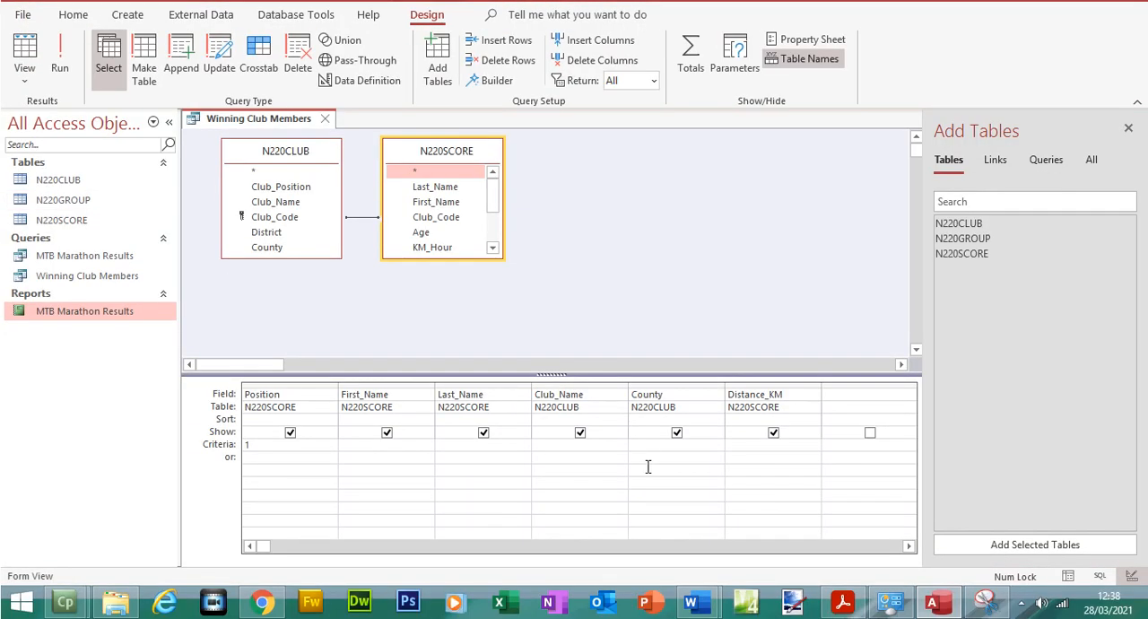
{"action": "type", "text": "not kent"}
{"action": "left_click", "coordinate": [653, 462]}
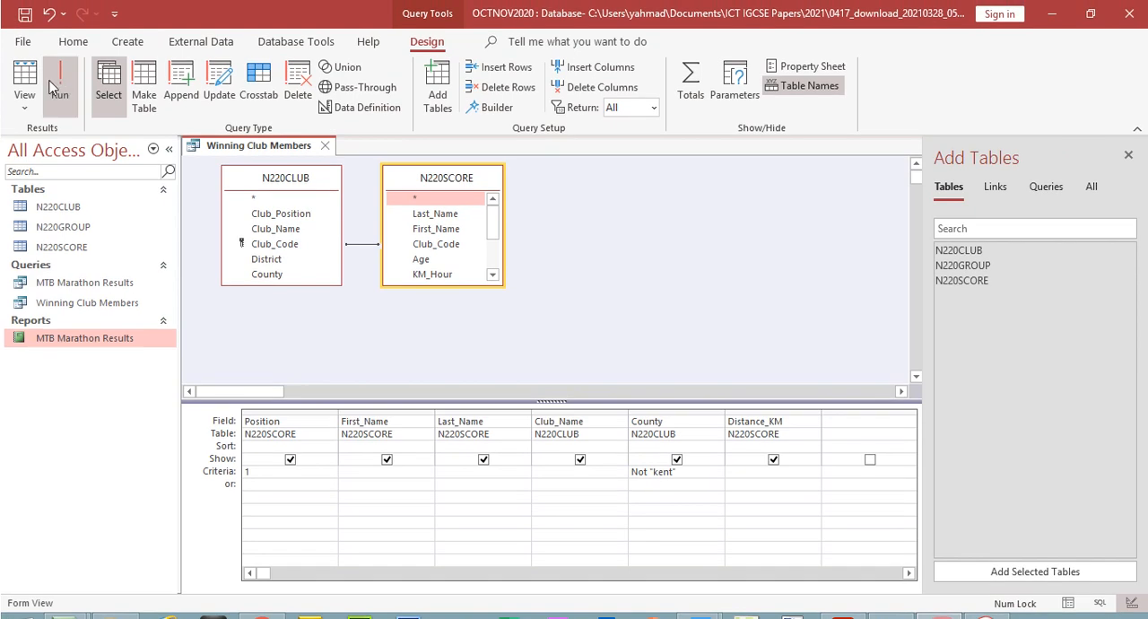
{"action": "left_click", "coordinate": [59, 67]}
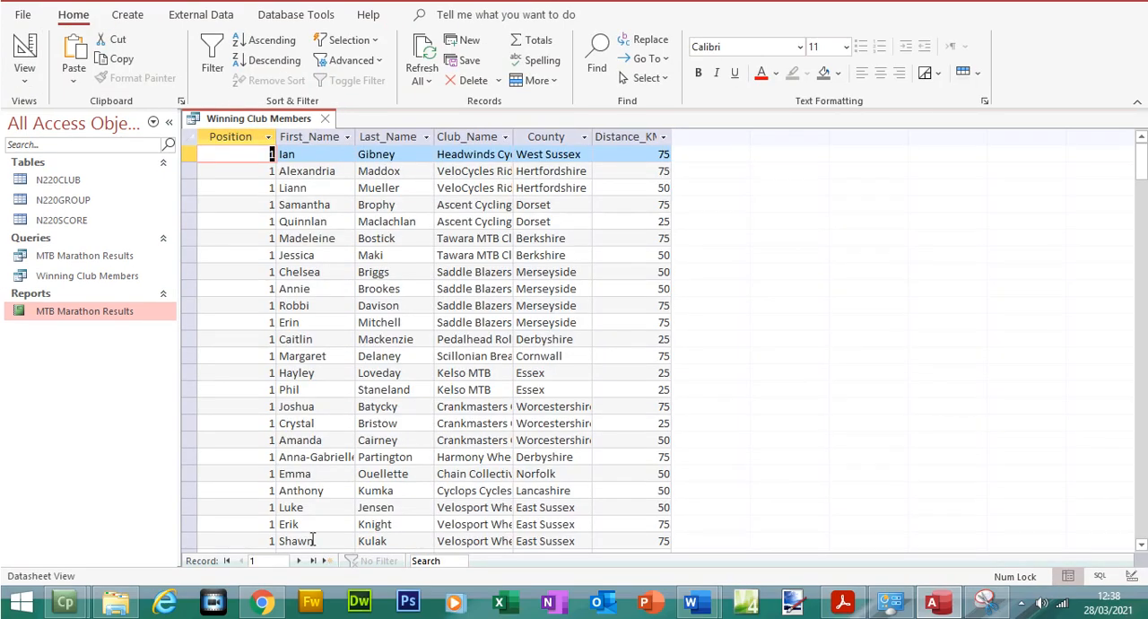
{"action": "left_click", "coordinate": [316, 561]}
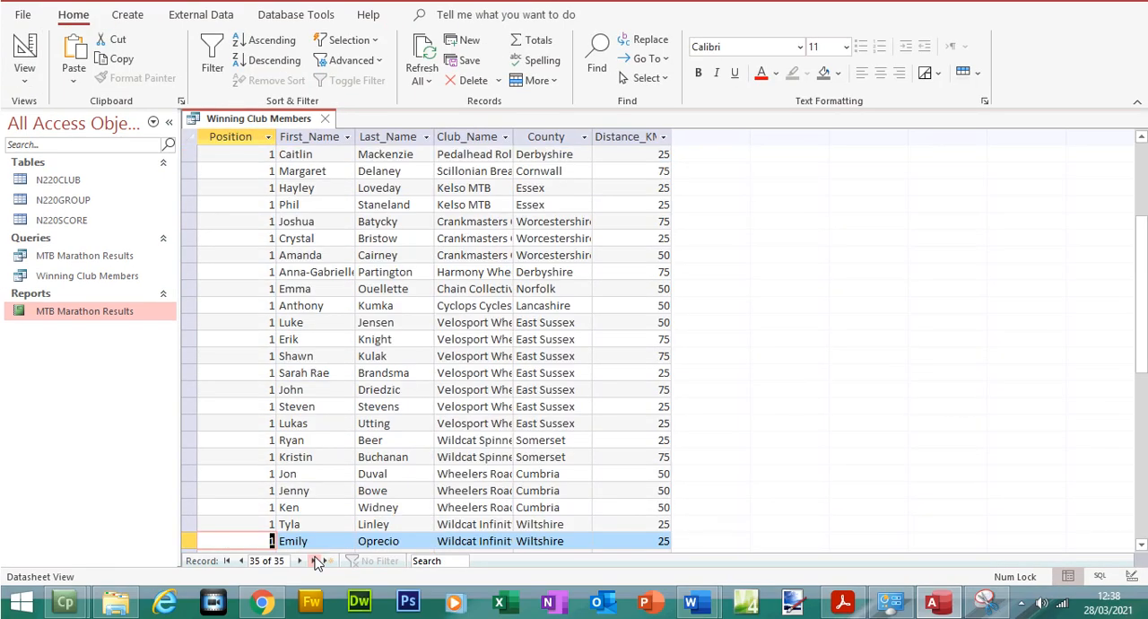
{"action": "left_click", "coordinate": [542, 139]}
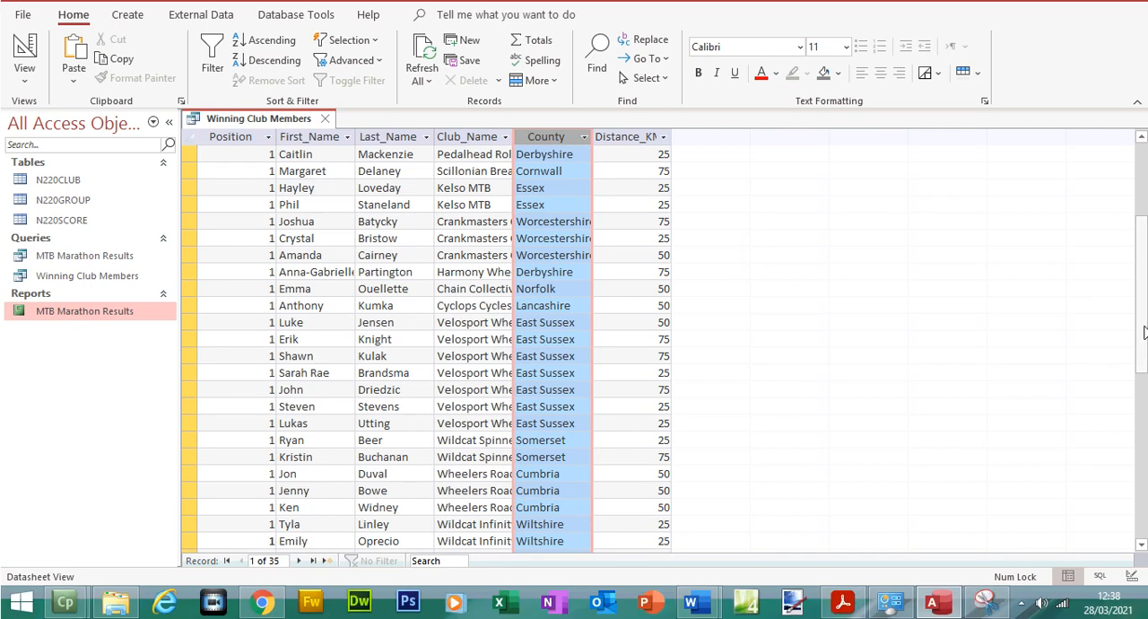
{"action": "left_click_drag", "start_coordinate": [1142, 358], "coordinate": [1142, 280]}
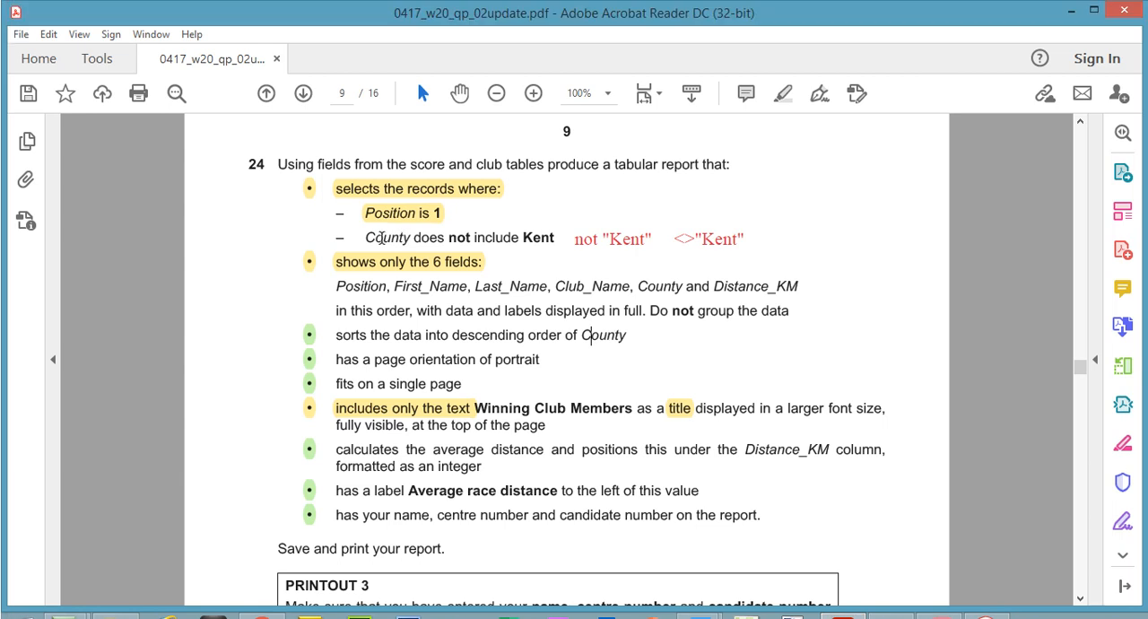
In the exam paper PDF, highlight the criterion "County does not include Kent" in yellow
{"action": "left_click", "coordinate": [782, 93]}
{"action": "left_click_drag", "start_coordinate": [364, 236], "coordinate": [548, 238]}
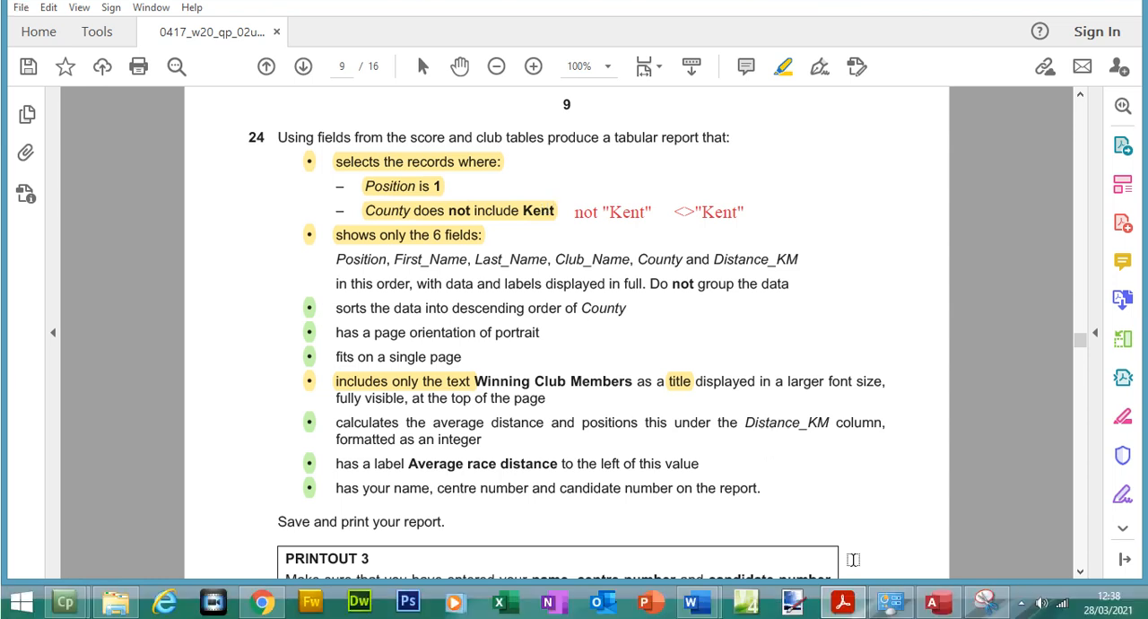
Switch to Access and start the Report Wizard from the Winning Club Members query, saving the query
{"action": "left_click", "coordinate": [952, 610]}
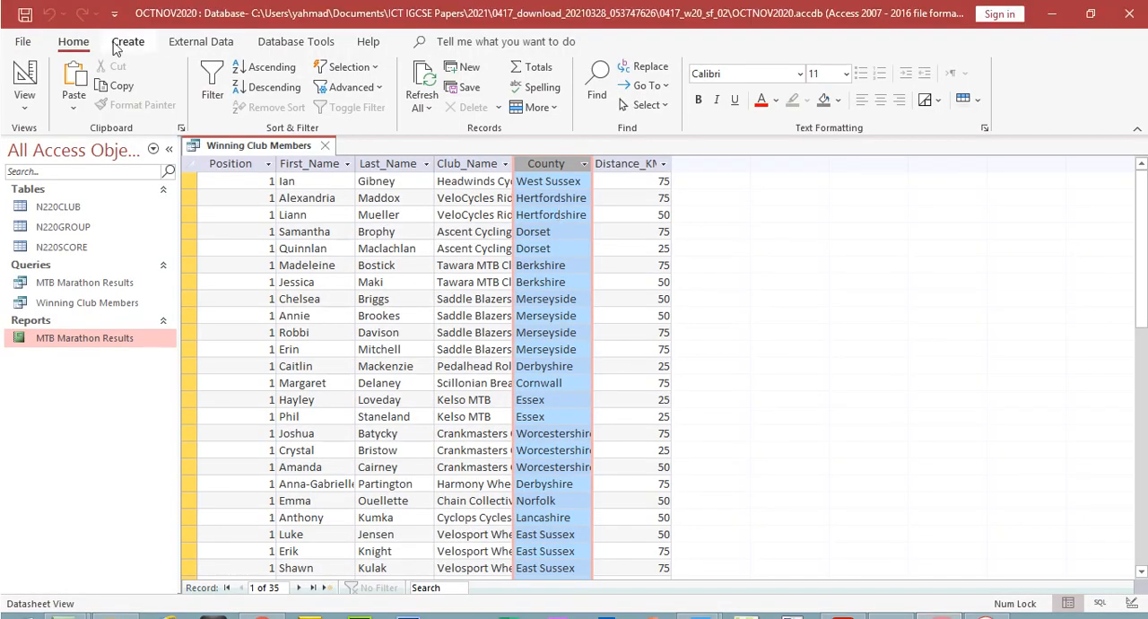
{"action": "left_click", "coordinate": [129, 43]}
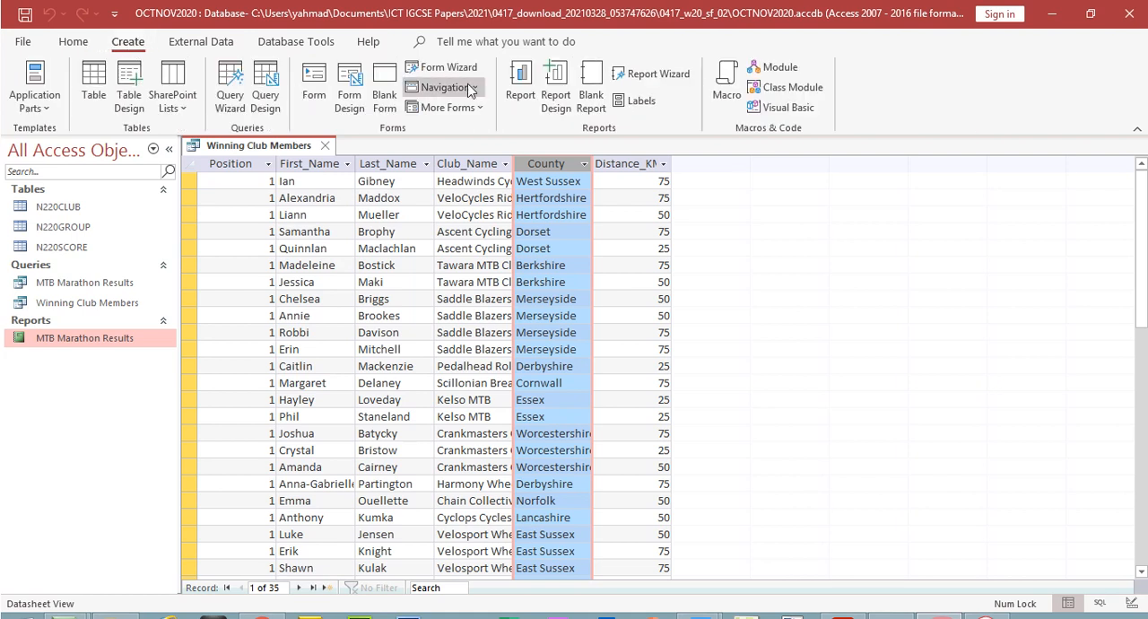
{"action": "left_click", "coordinate": [653, 74]}
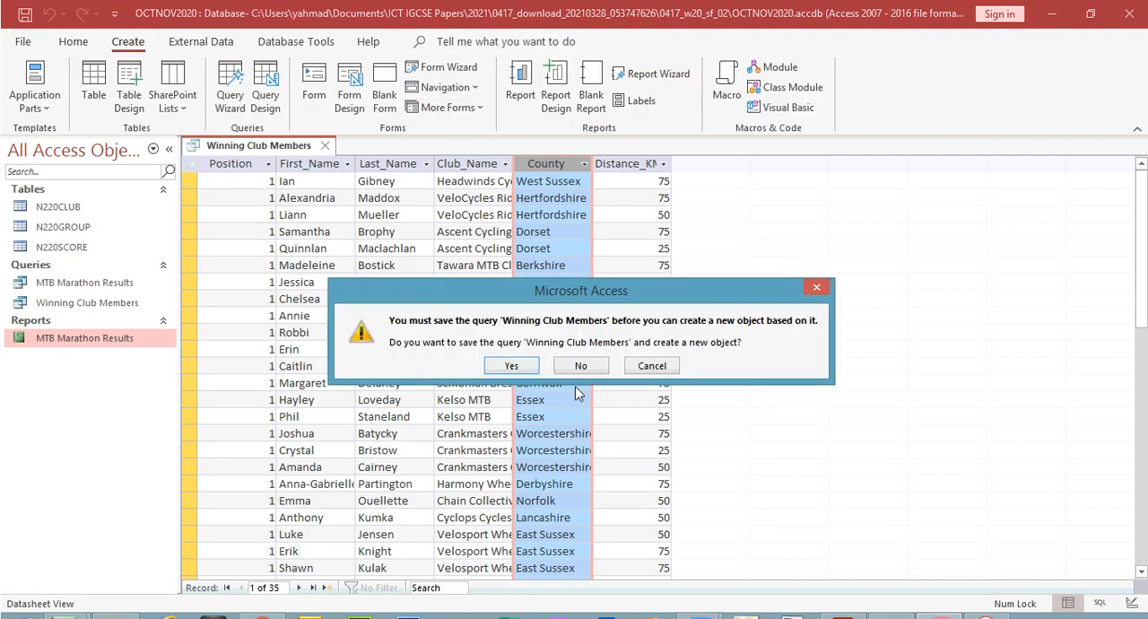
{"action": "left_click", "coordinate": [529, 370]}
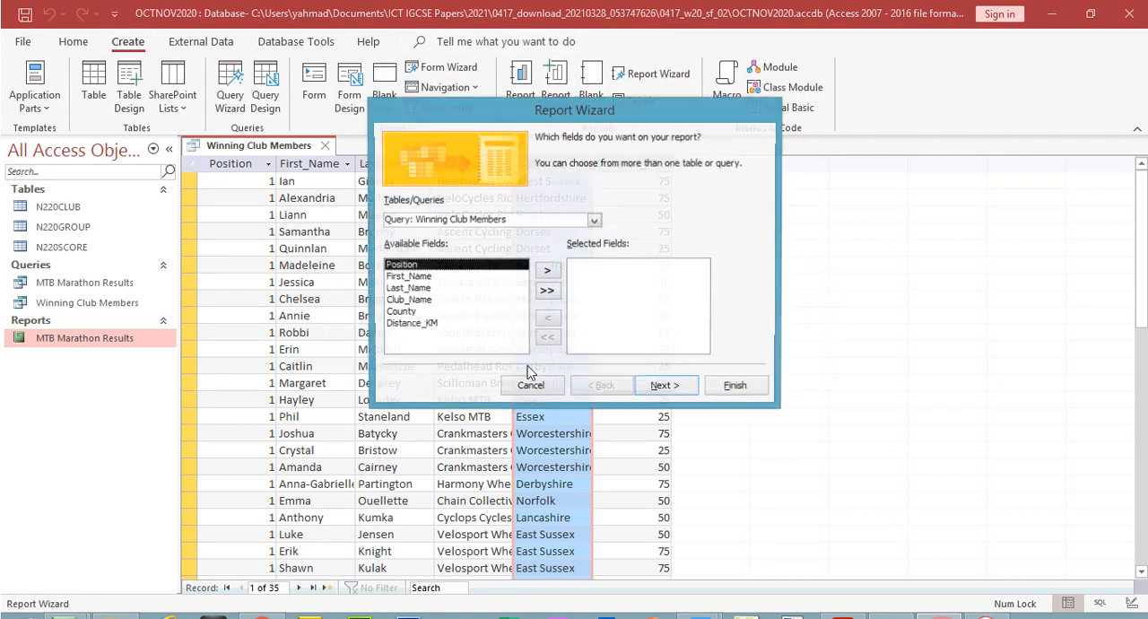
Include all six query fields in the report and choose to view the data by N220SCORE after comparing it with N220CLUB
{"action": "left_click", "coordinate": [547, 294]}
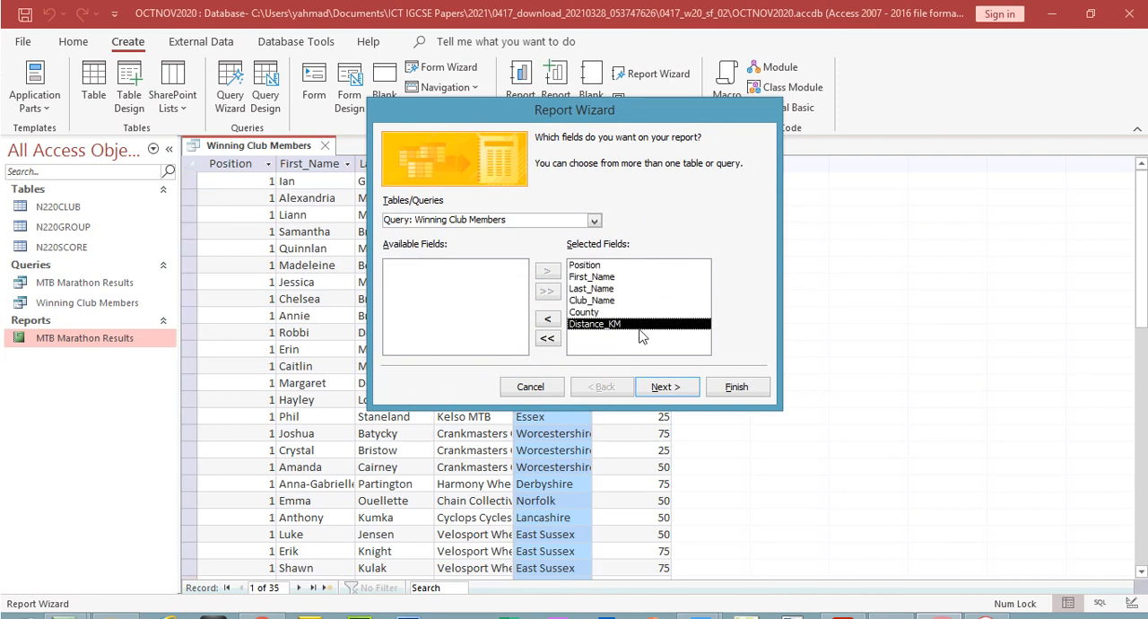
{"action": "left_click", "coordinate": [660, 387]}
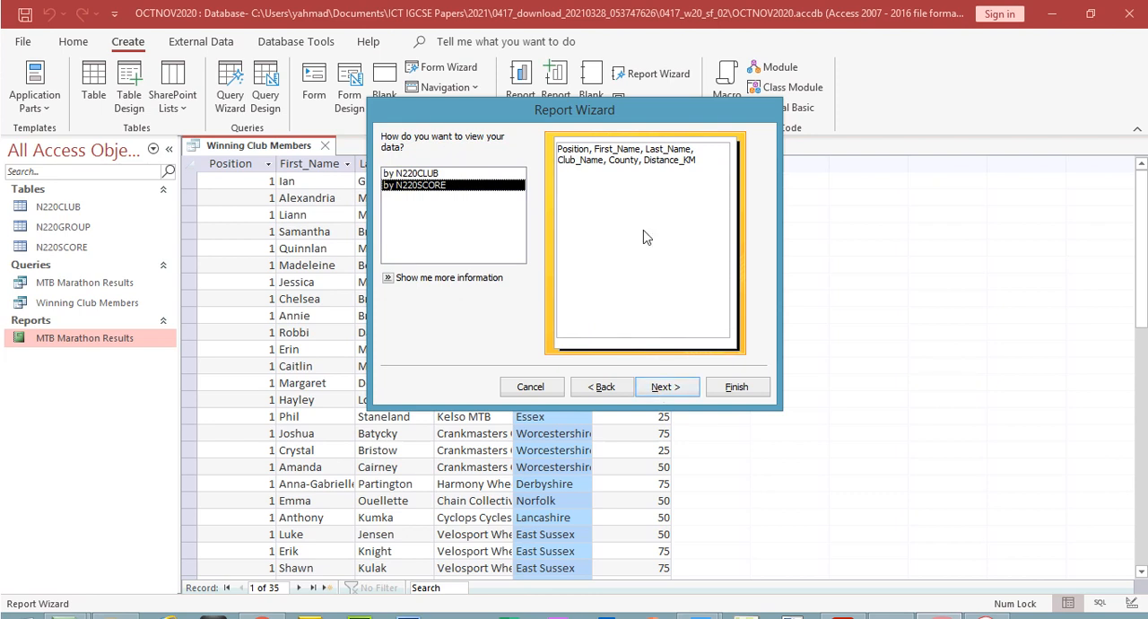
{"action": "left_click", "coordinate": [452, 174]}
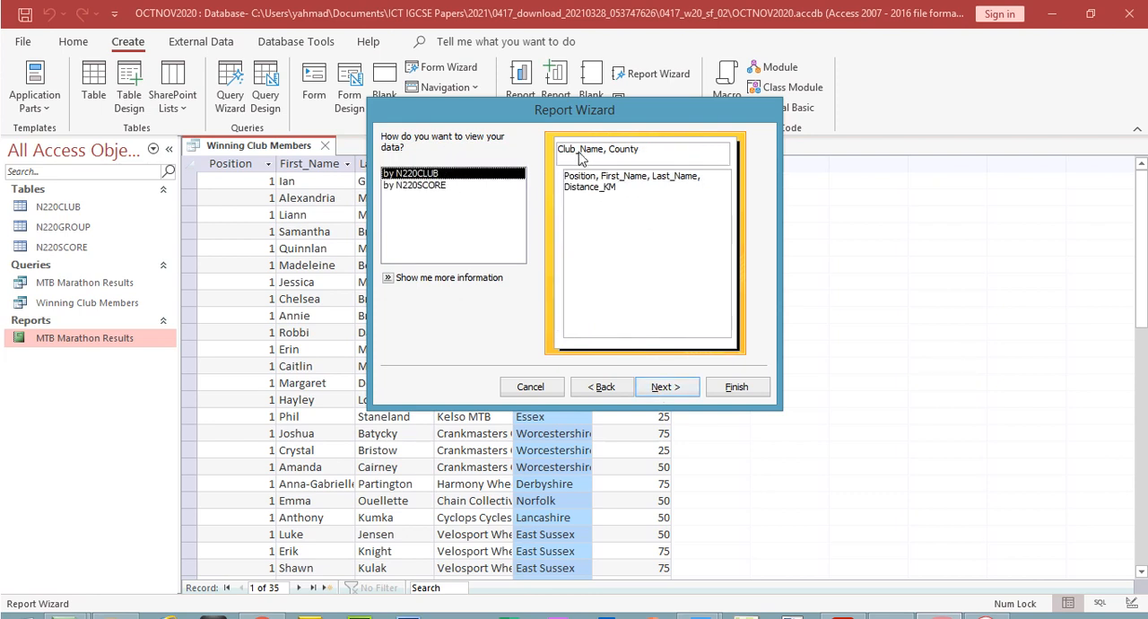
{"action": "left_click", "coordinate": [458, 186]}
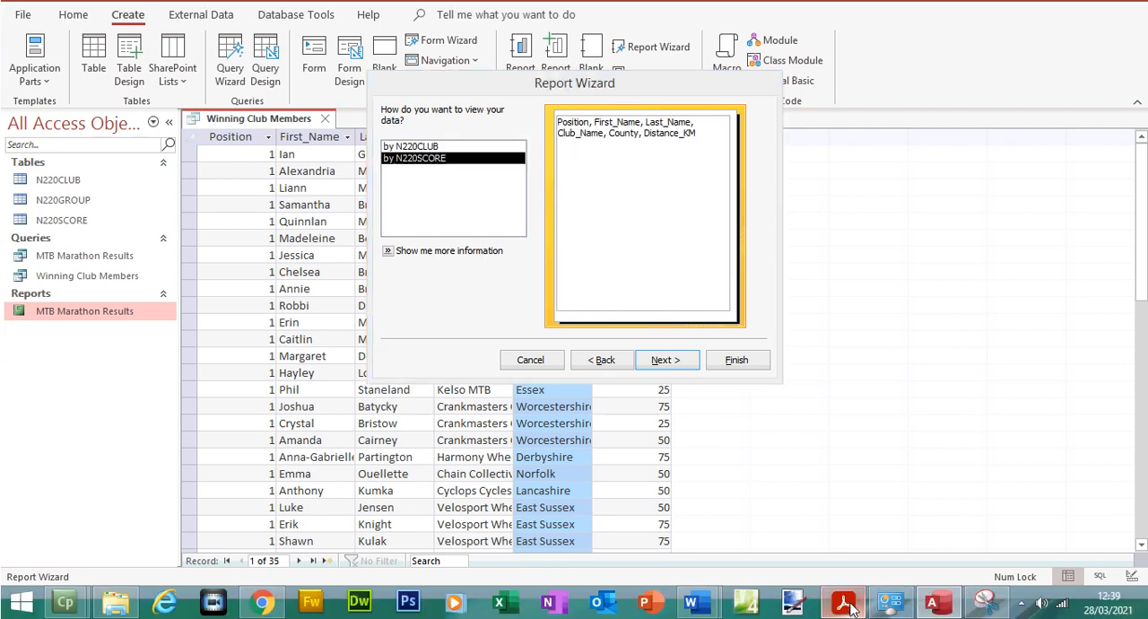
Switch to the exam paper PDF, highlight "Do not group the data" and recolour the highlight green
{"action": "left_click", "coordinate": [845, 617]}
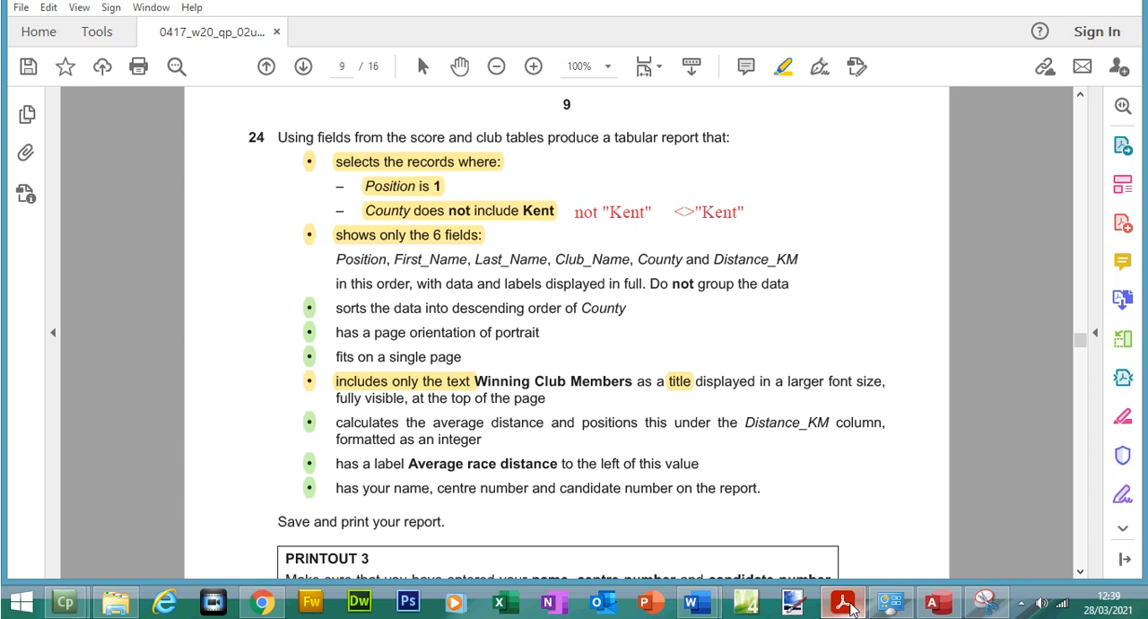
{"action": "mouse_move", "coordinate": [649, 283]}
{"action": "left_mouse_down"}
{"action": "mouse_move", "coordinate": [777, 283]}
{"action": "mouse_move", "coordinate": [777, 307]}
{"action": "left_mouse_up"}
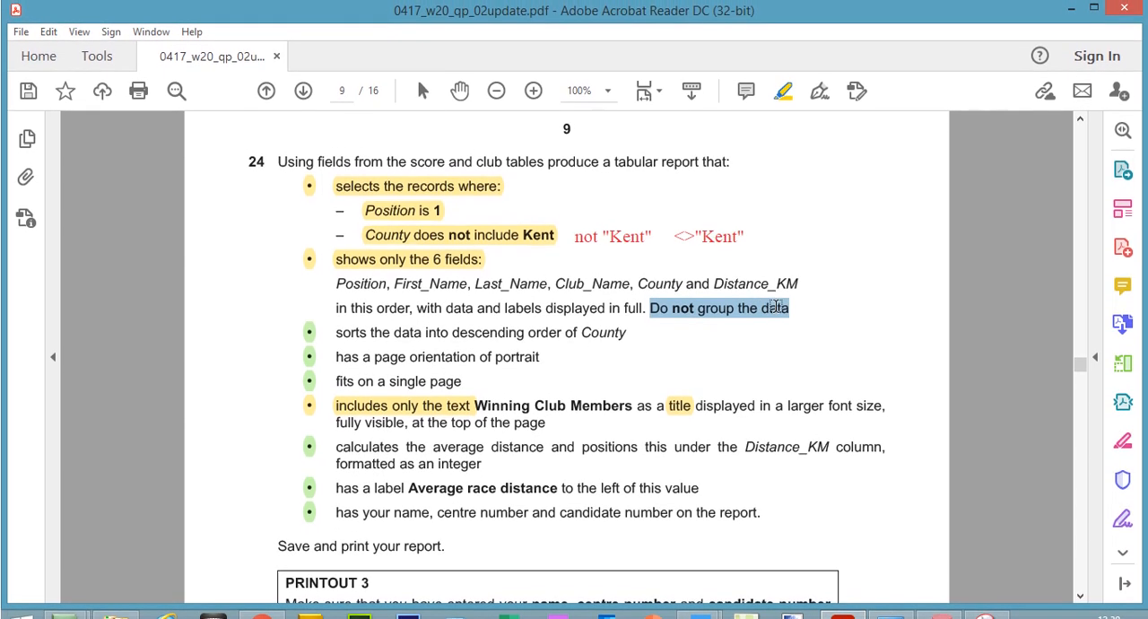
{"action": "right_click", "coordinate": [778, 307]}
{"action": "left_click", "coordinate": [768, 309]}
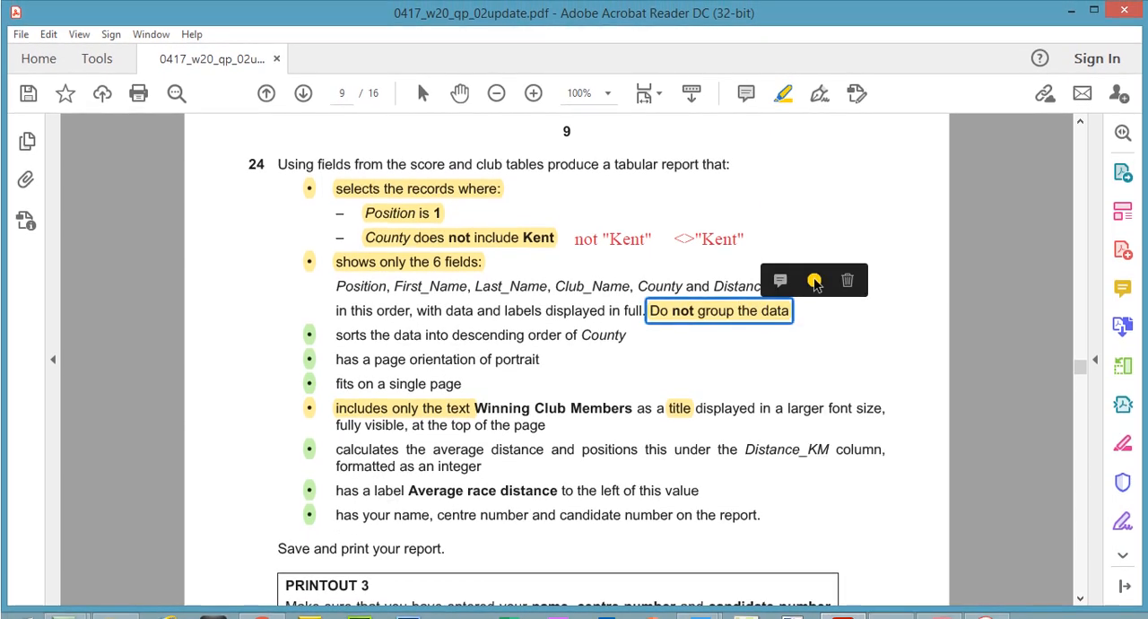
{"action": "left_click", "coordinate": [815, 283]}
{"action": "left_click", "coordinate": [884, 213]}
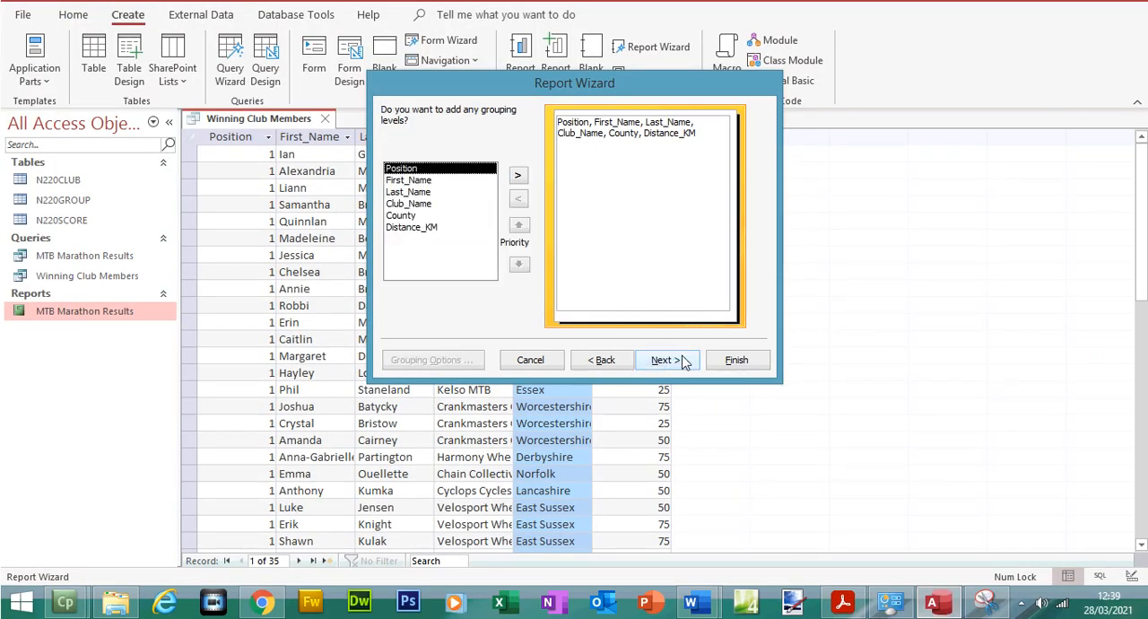
Advance the Report Wizard to its sort order options and highlight "data into descending order of County" in green in the exam paper PDF
{"action": "left_click", "coordinate": [682, 360]}
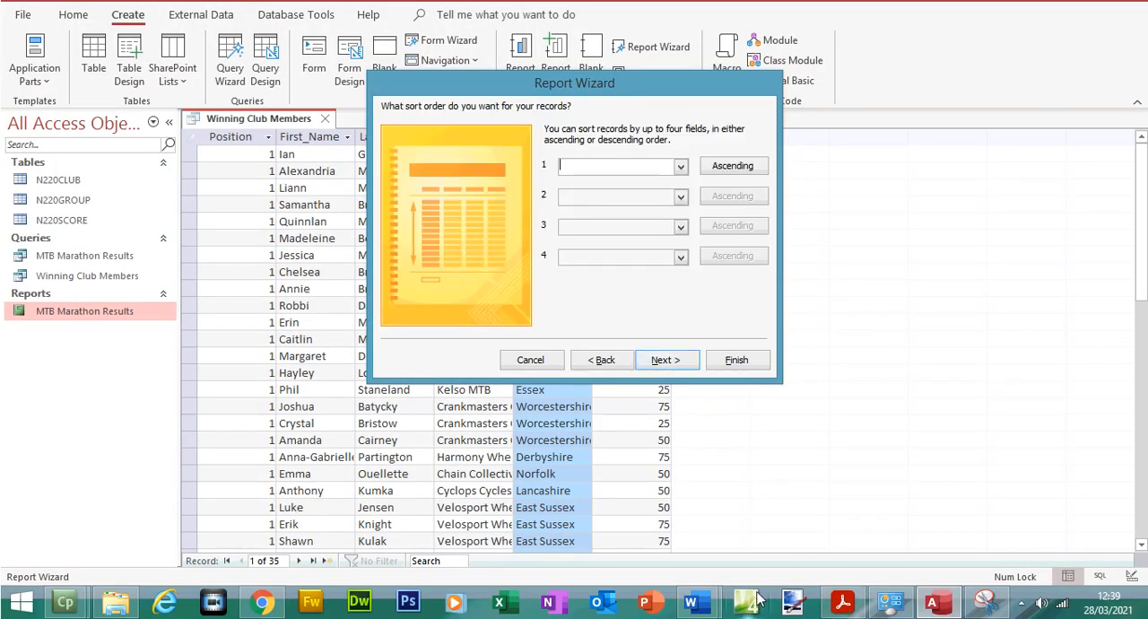
{"action": "left_click", "coordinate": [842, 602]}
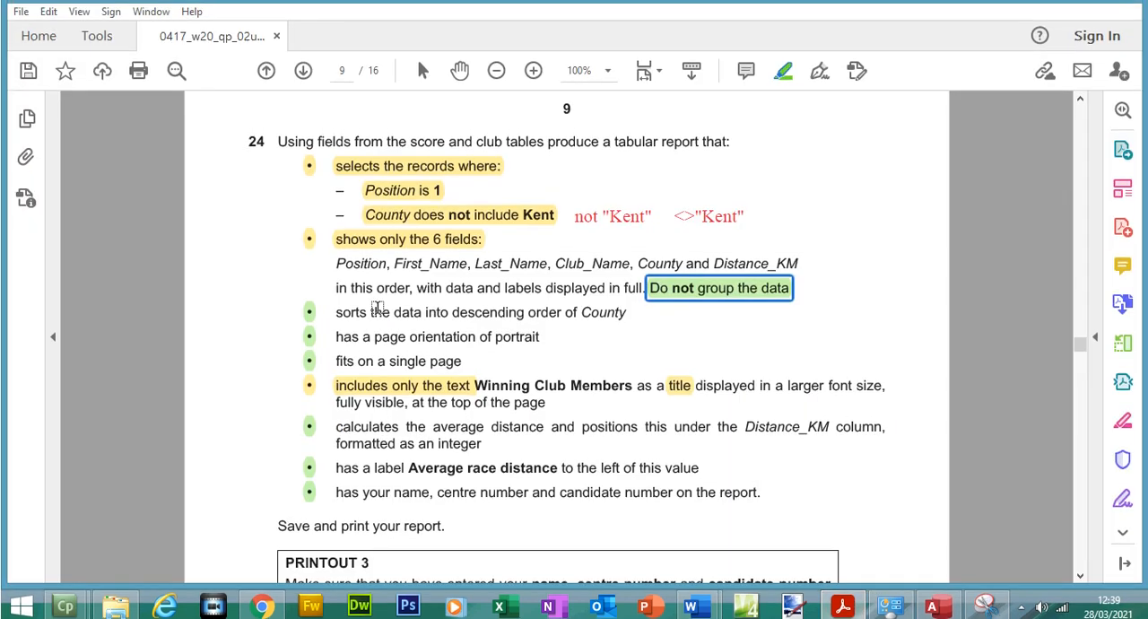
{"action": "left_click_drag", "start_coordinate": [395, 313], "coordinate": [626, 309]}
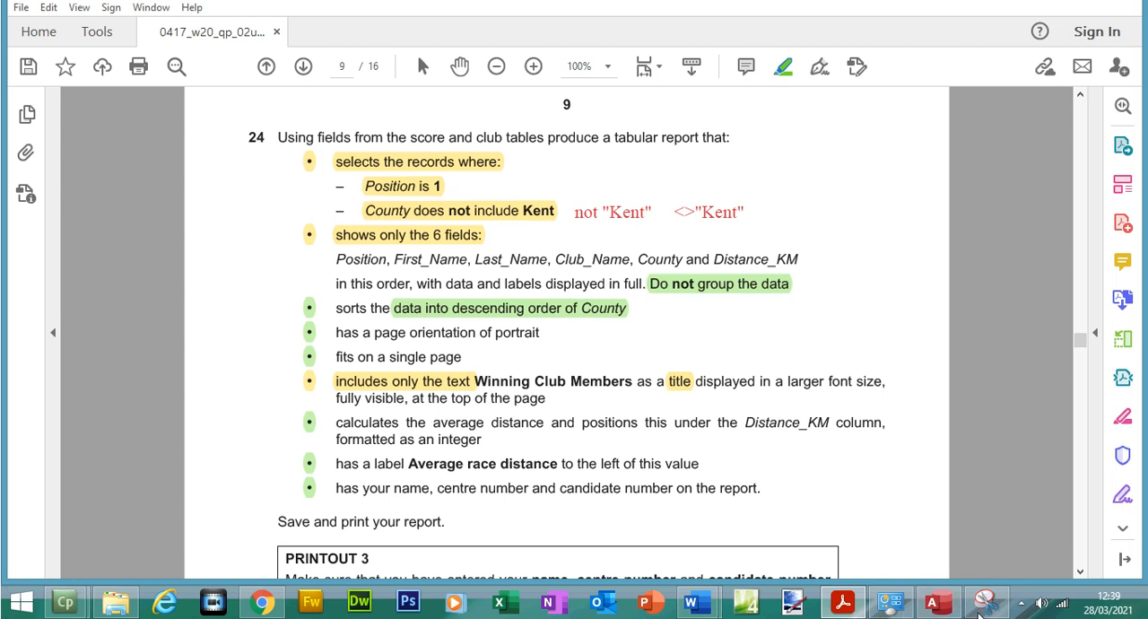
Switch to Access, sort the report by County in descending order and continue to the layout options
{"action": "left_click", "coordinate": [933, 602]}
{"action": "left_click", "coordinate": [680, 193]}
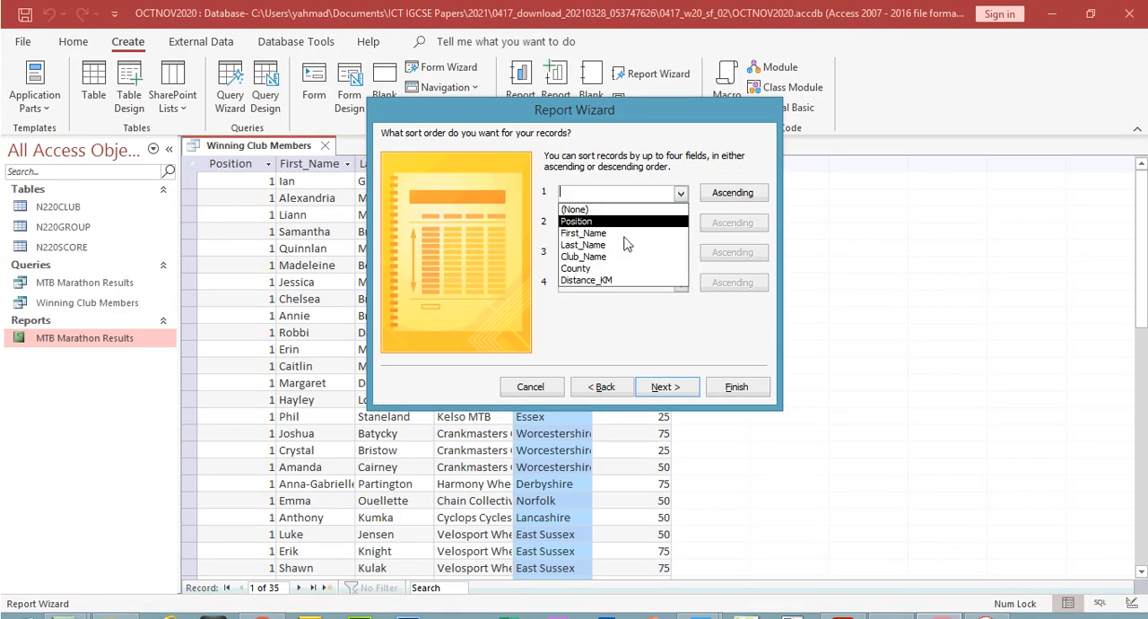
{"action": "left_click", "coordinate": [620, 268]}
{"action": "left_click", "coordinate": [733, 192]}
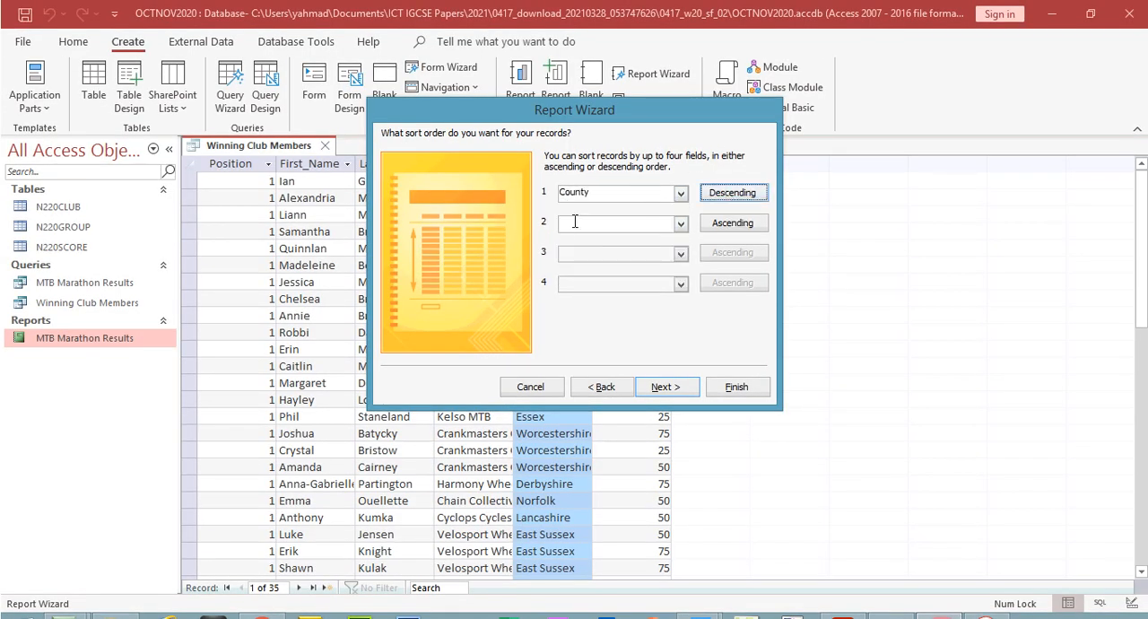
{"action": "left_click", "coordinate": [664, 386]}
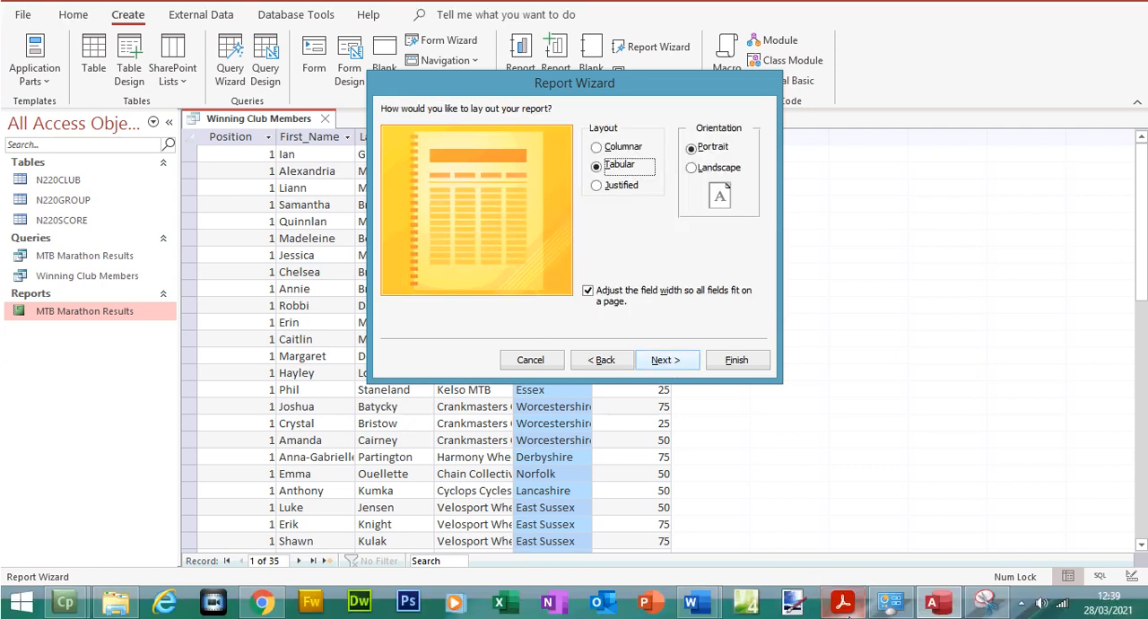
Switch to the exam paper PDF and highlight "orientation of portrait" in green
{"action": "left_click", "coordinate": [842, 604]}
{"action": "left_click_drag", "start_coordinate": [412, 332], "coordinate": [522, 337]}
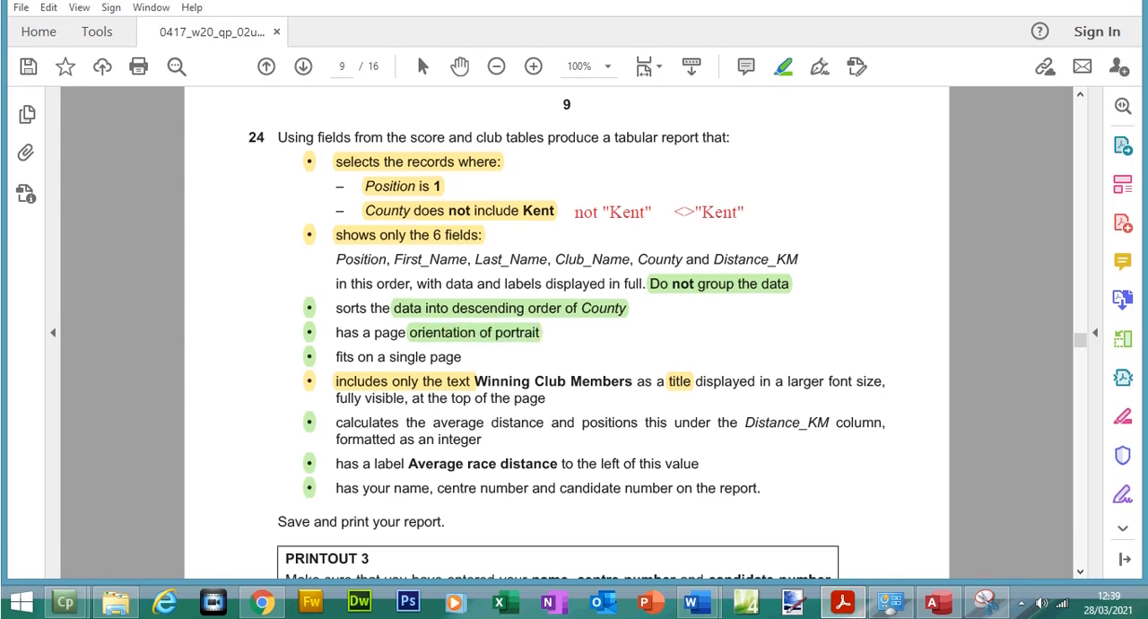
Switch to Access, accept the tabular portrait layout, title the report Winning Club Members and finish the wizard with a preview
{"action": "left_click", "coordinate": [933, 603]}
{"action": "left_click", "coordinate": [680, 395]}
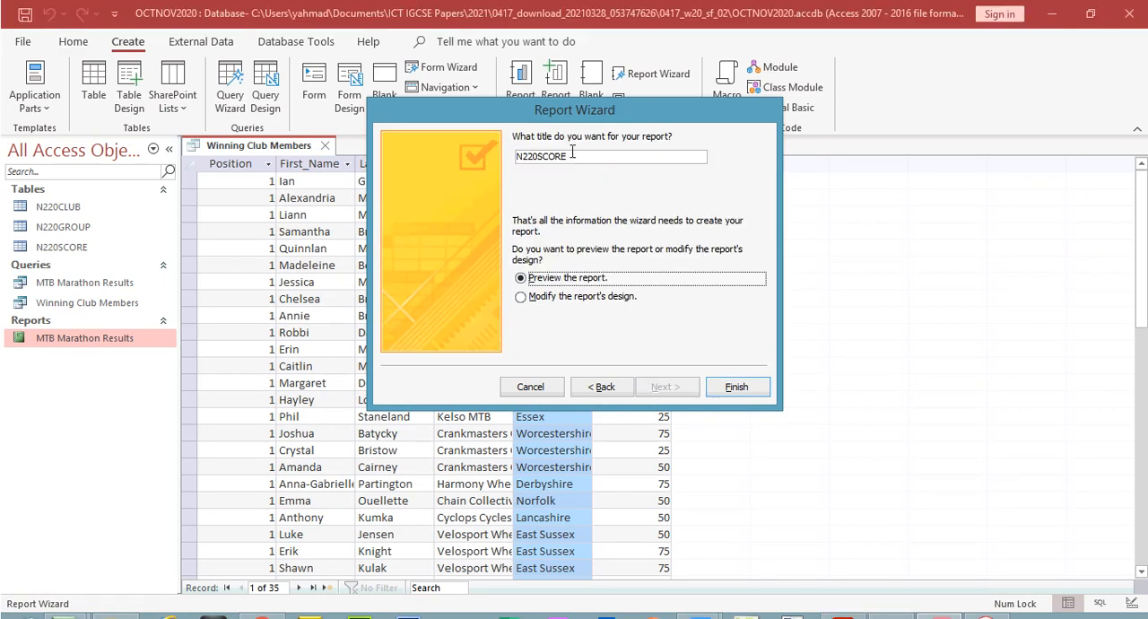
{"action": "left_click_drag", "start_coordinate": [572, 153], "coordinate": [471, 152]}
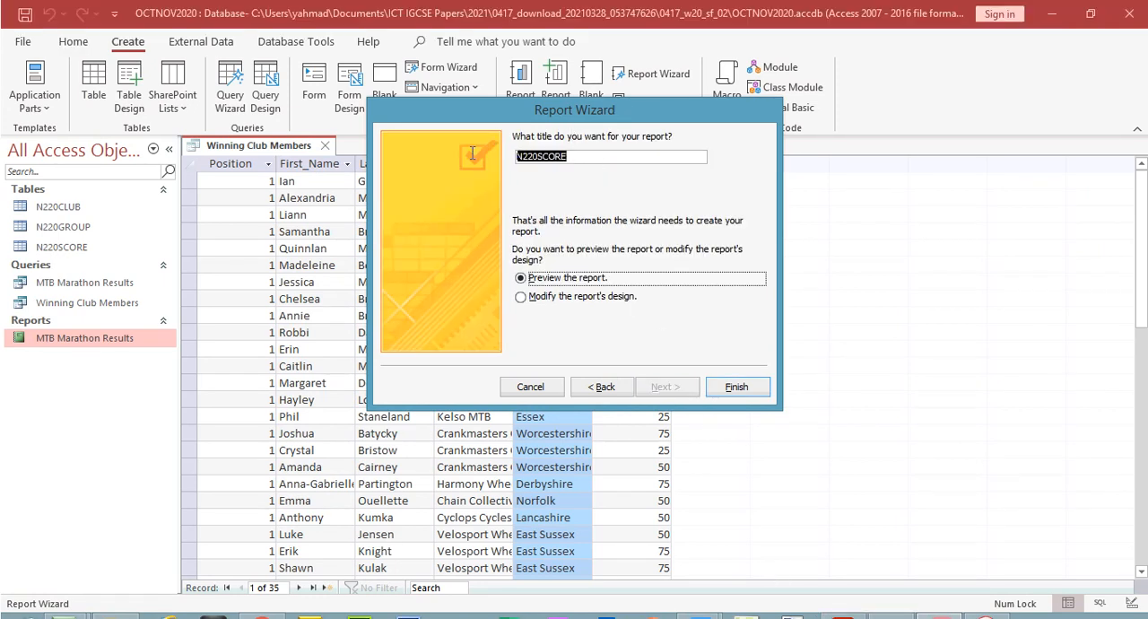
{"action": "key", "text": "ctrl+v"}
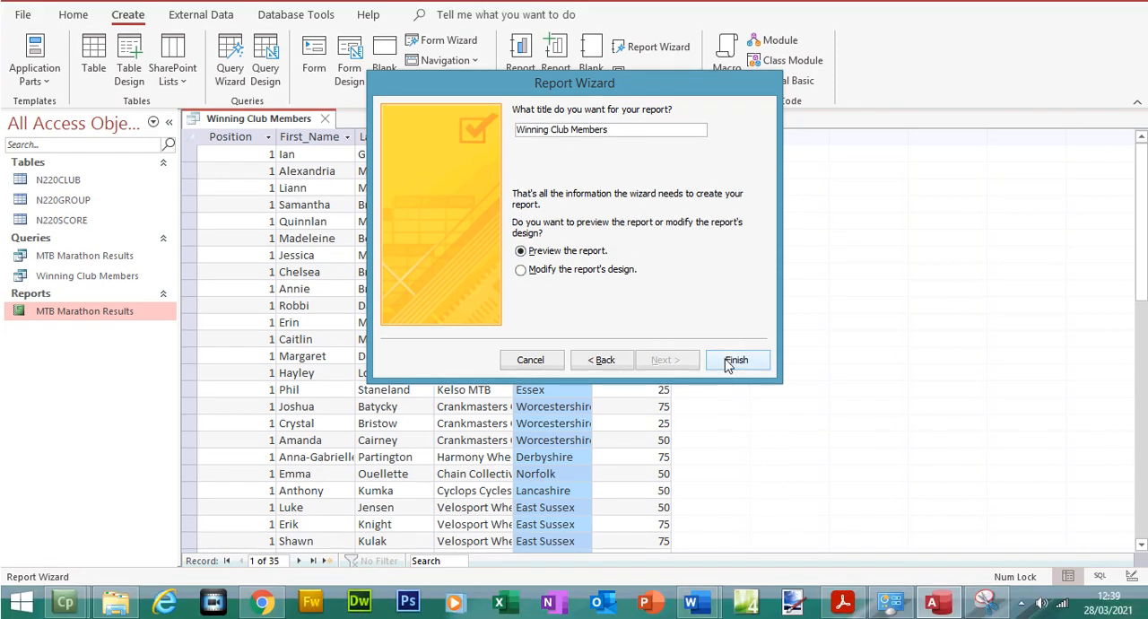
{"action": "left_click", "coordinate": [728, 386]}
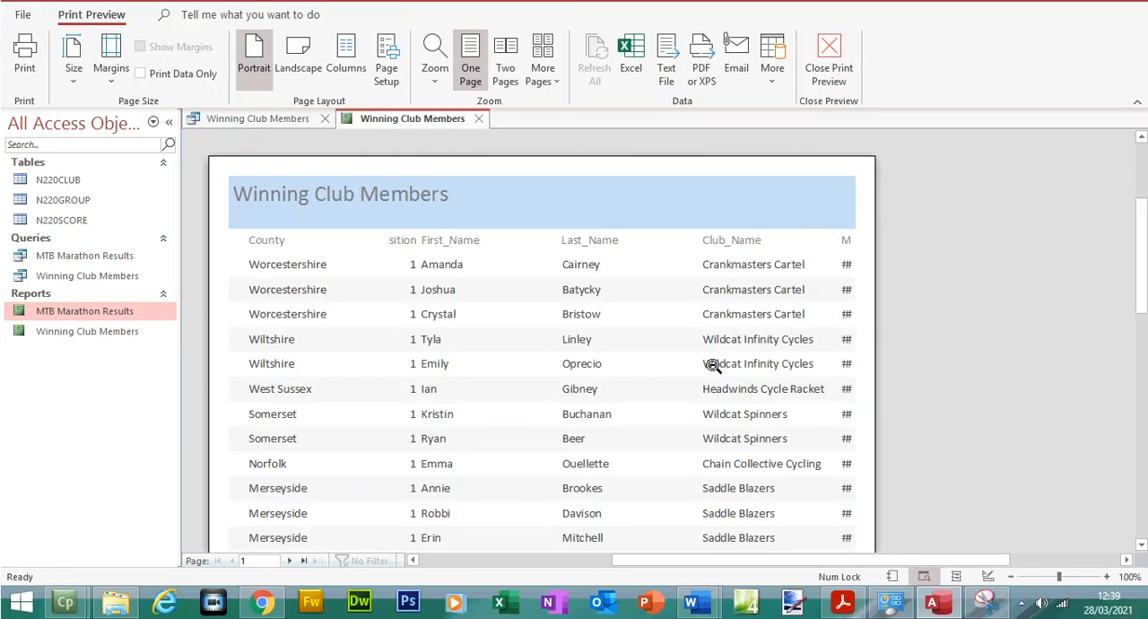
Switch to the exam paper PDF and highlight "fits on a single page" in green
{"action": "left_click", "coordinate": [848, 603]}
{"action": "left_click_drag", "start_coordinate": [331, 355], "coordinate": [458, 357]}
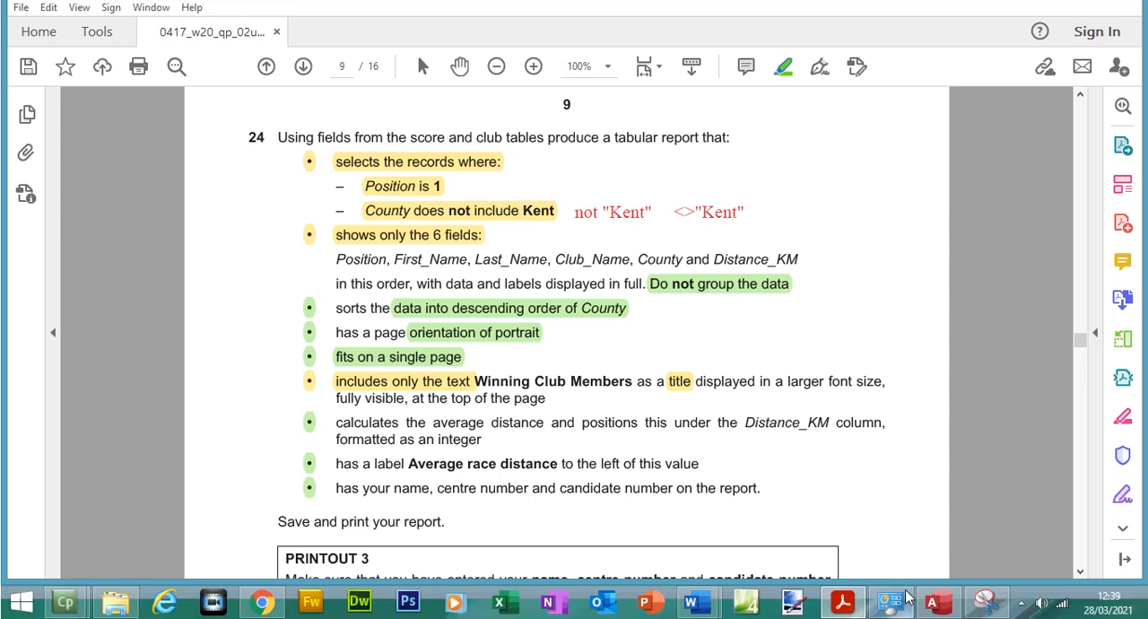
Switch to Access, show the report in Layout View and place a narrowed County column between Last_Name and Club_Name
{"action": "left_click", "coordinate": [933, 601]}
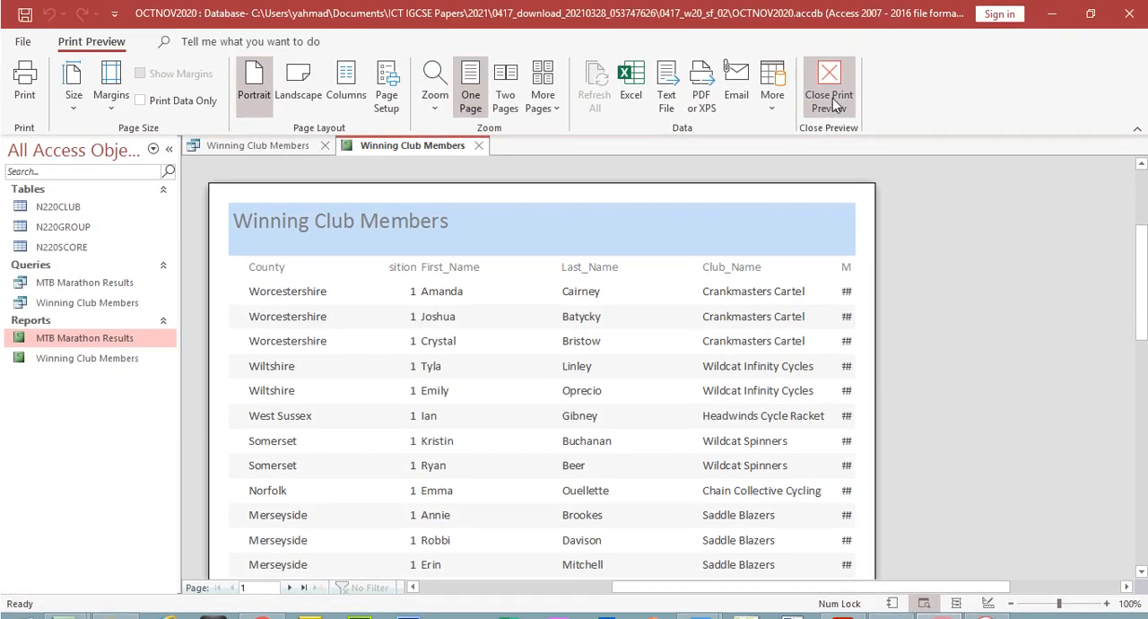
{"action": "left_click", "coordinate": [828, 77]}
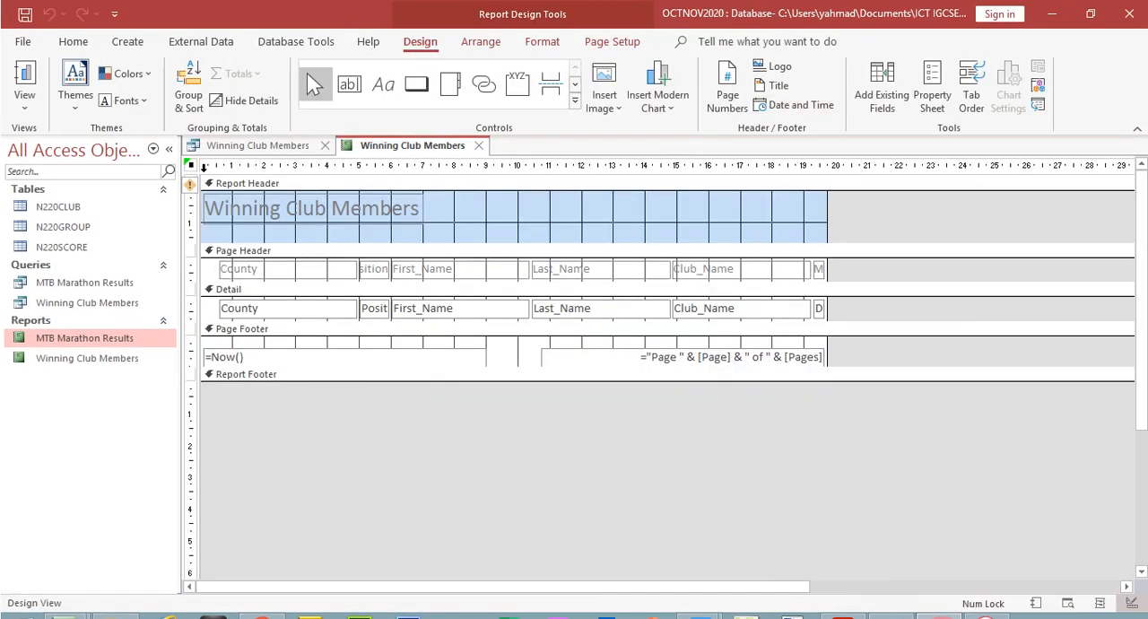
{"action": "left_click", "coordinate": [24, 101]}
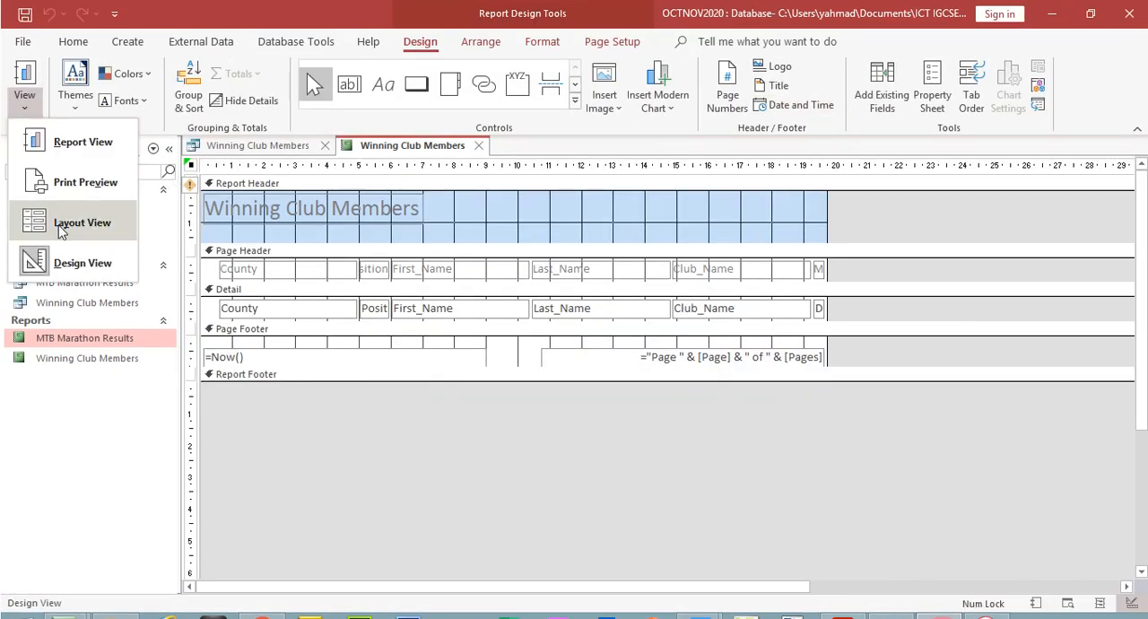
{"action": "left_click", "coordinate": [61, 230]}
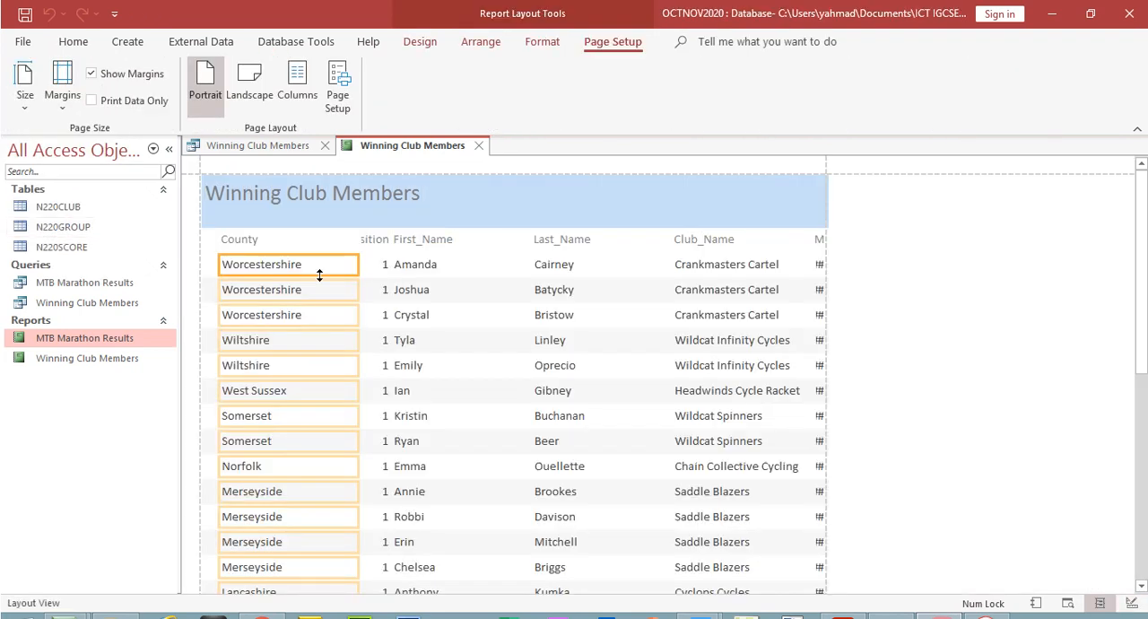
{"action": "left_click", "coordinate": [269, 241]}
{"action": "left_click", "coordinate": [263, 269], "text": "shift"}
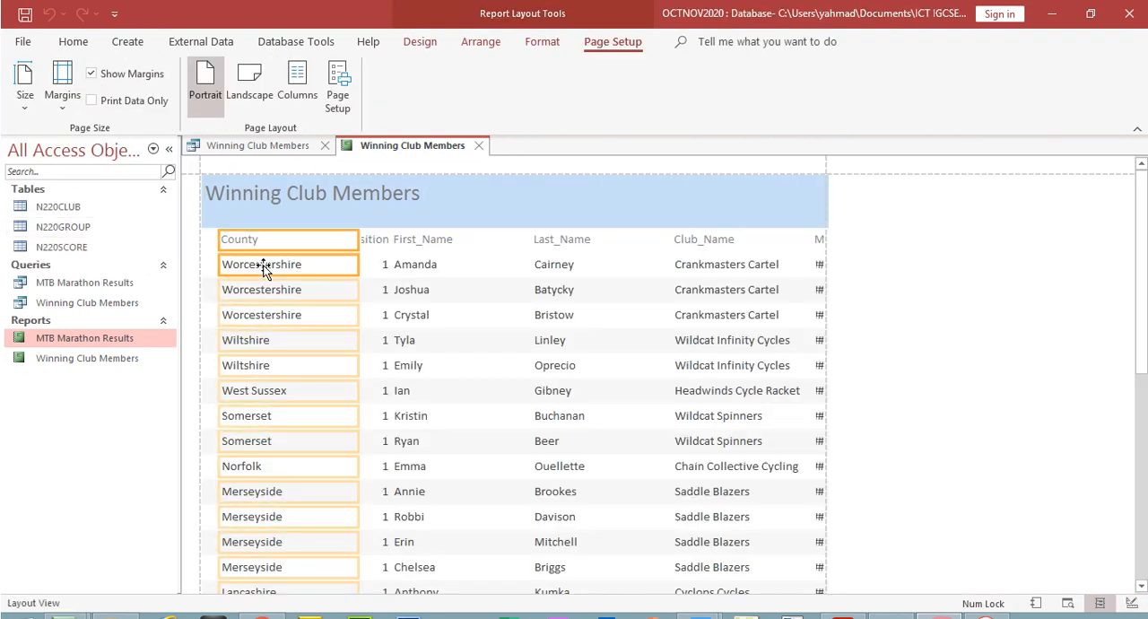
{"action": "left_click_drag", "start_coordinate": [358, 244], "coordinate": [617, 247]}
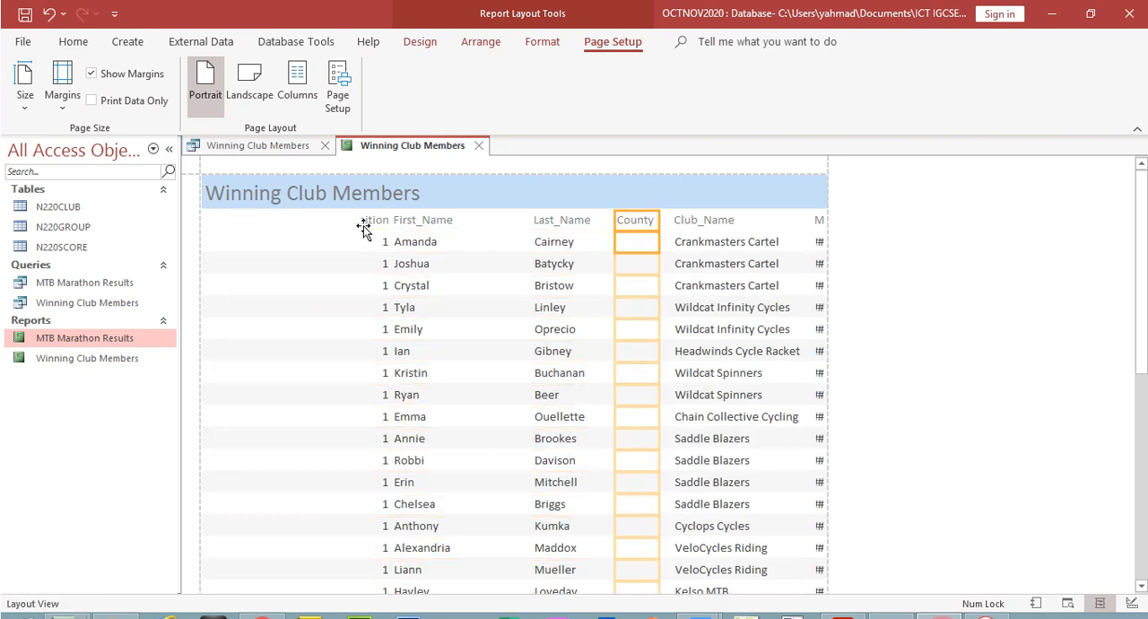
Extend the Position column and its heading to the report's left edge and narrow it to fit its content
{"action": "left_click", "coordinate": [373, 220]}
{"action": "left_click", "coordinate": [381, 244], "text": "shift"}
{"action": "left_click_drag", "start_coordinate": [363, 224], "coordinate": [206, 244]}
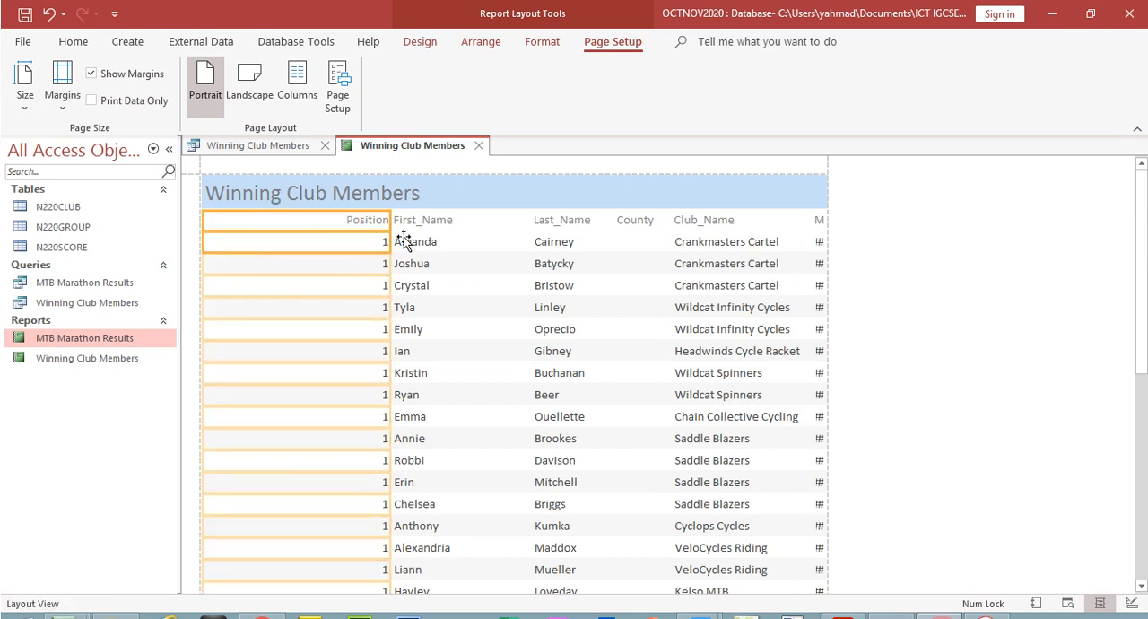
{"action": "left_click_drag", "start_coordinate": [391, 224], "coordinate": [255, 248]}
Extend the First_Name column and heading towards Position and narrow the column to fit the names
{"action": "left_click", "coordinate": [423, 231]}
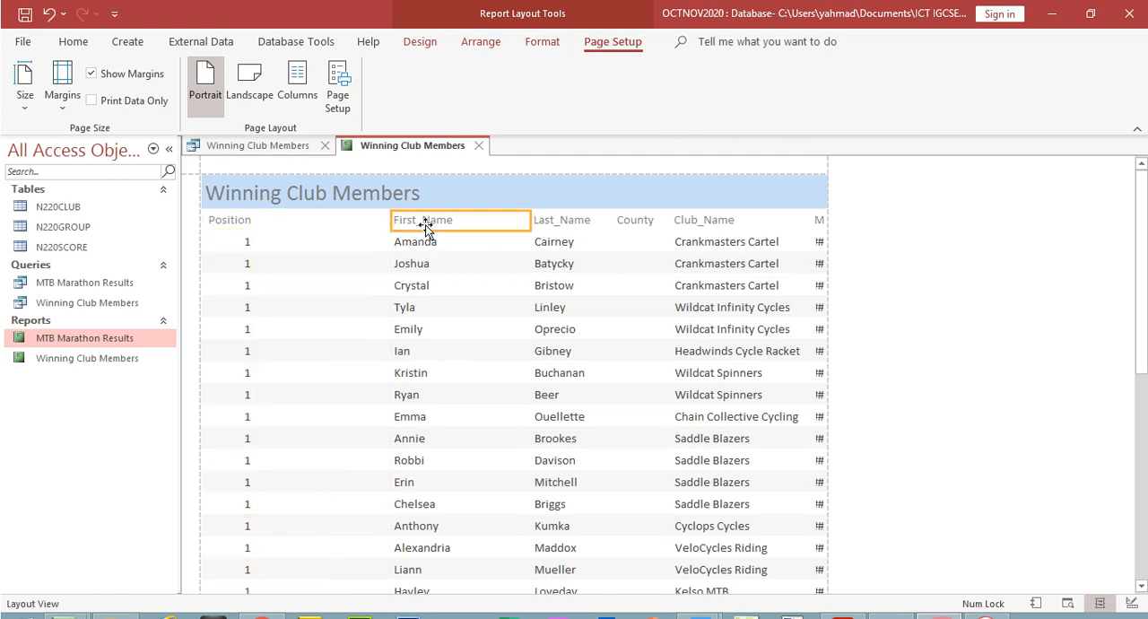
{"action": "left_click_drag", "start_coordinate": [394, 221], "coordinate": [275, 226]}
{"action": "left_click_drag", "start_coordinate": [530, 219], "coordinate": [359, 225]}
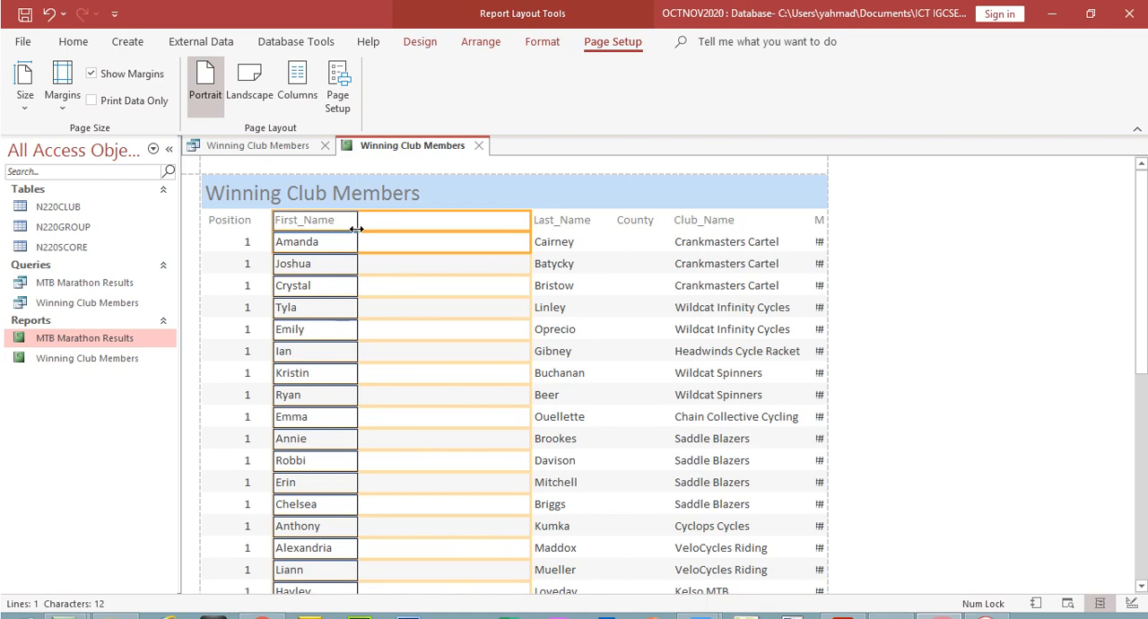
Bring the Last_Name column and heading next to First_Name and narrow the column to fit the surnames
{"action": "left_click", "coordinate": [562, 226]}
{"action": "left_click", "coordinate": [563, 244]}
{"action": "left_click_drag", "start_coordinate": [530, 220], "coordinate": [339, 241]}
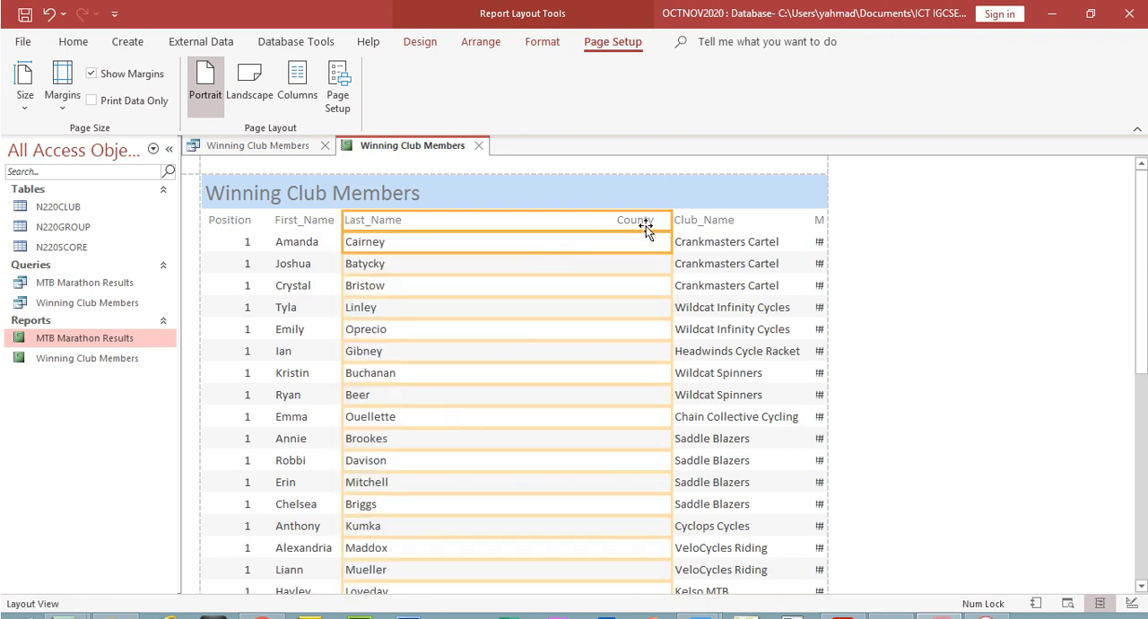
{"action": "left_click_drag", "start_coordinate": [669, 219], "coordinate": [434, 250]}
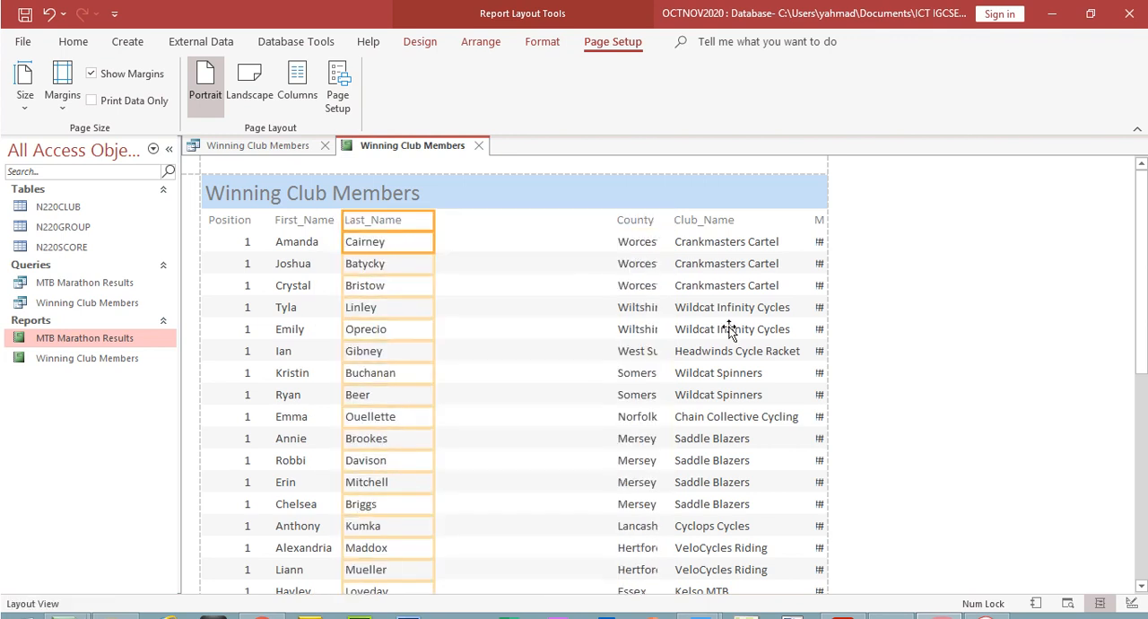
Check the names down the whole report and shift the Last_Name column right to leave room for the longest first name
{"action": "scroll", "coordinate": [853, 326], "scroll_direction": "down", "scroll_amount": 2}
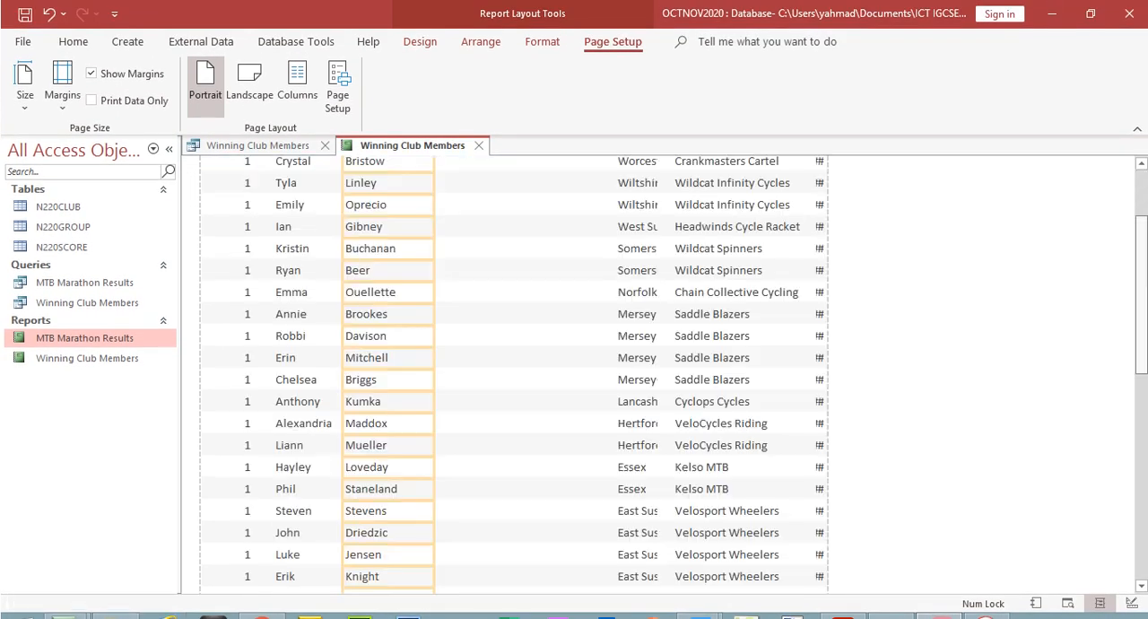
{"action": "scroll", "coordinate": [802, 432], "scroll_direction": "down", "scroll_amount": 3}
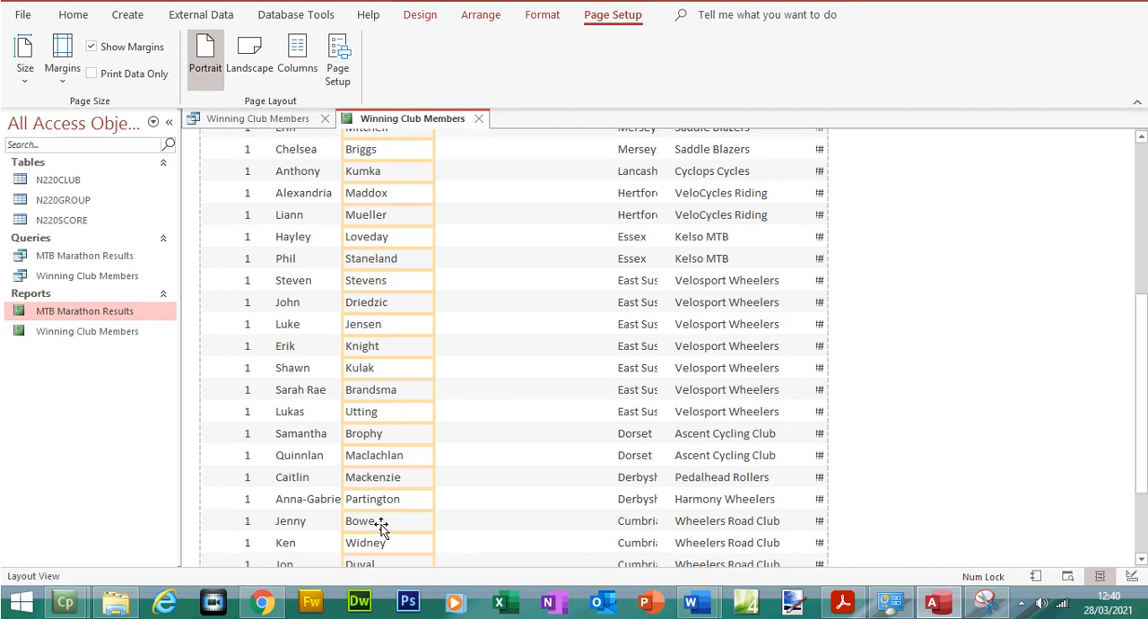
{"action": "scroll", "coordinate": [380, 528], "scroll_direction": "up", "scroll_amount": 5}
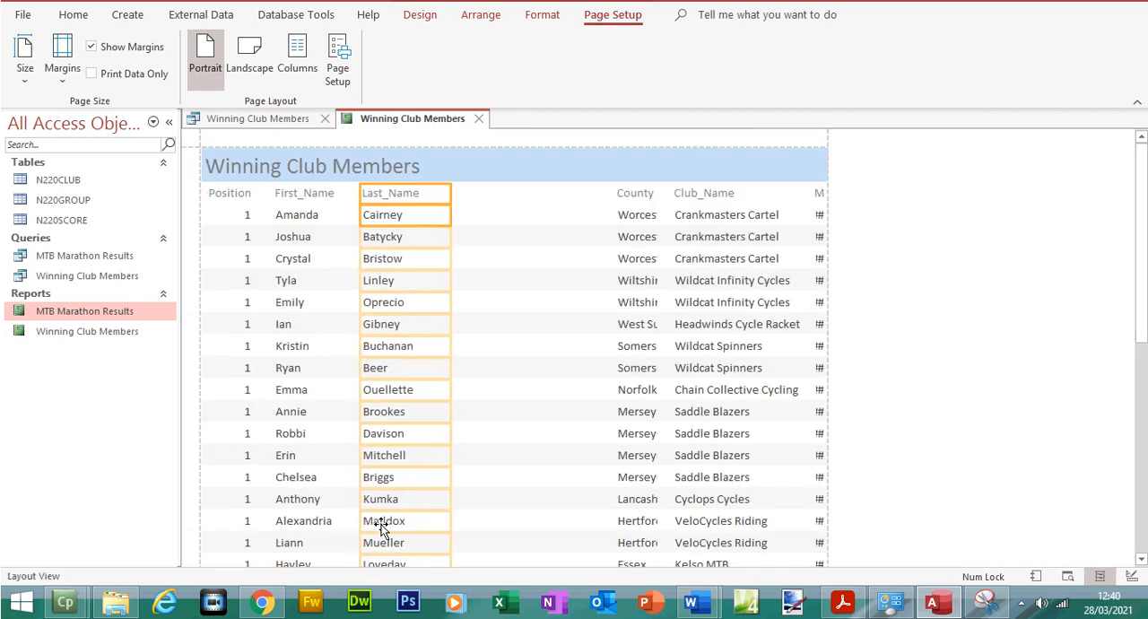
{"action": "left_click", "coordinate": [309, 215]}
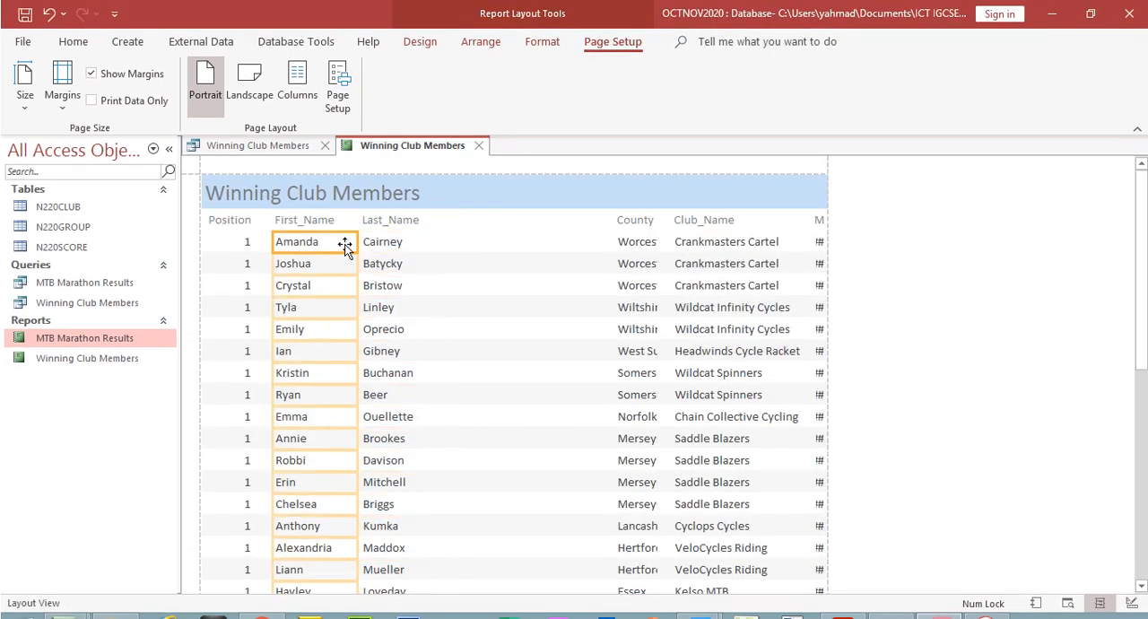
{"action": "left_click_drag", "start_coordinate": [1143, 259], "coordinate": [1145, 403]}
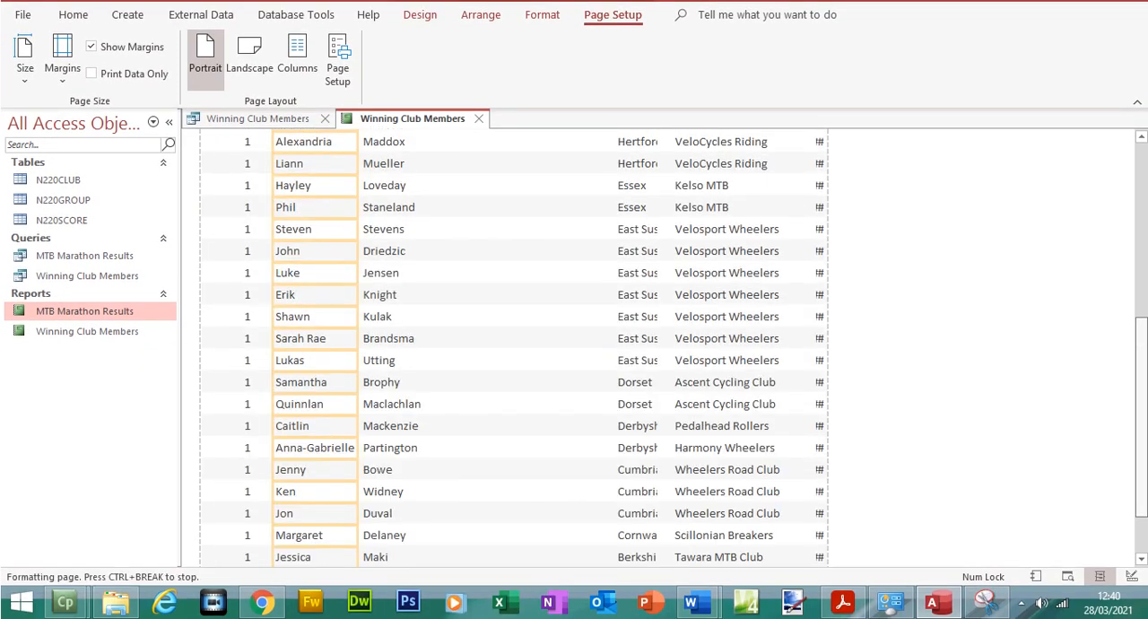
{"action": "left_click", "coordinate": [382, 442]}
{"action": "left_click", "coordinate": [381, 435]}
{"action": "left_click", "coordinate": [384, 431]}
{"action": "scroll", "coordinate": [384, 431], "scroll_direction": "down", "scroll_amount": 2}
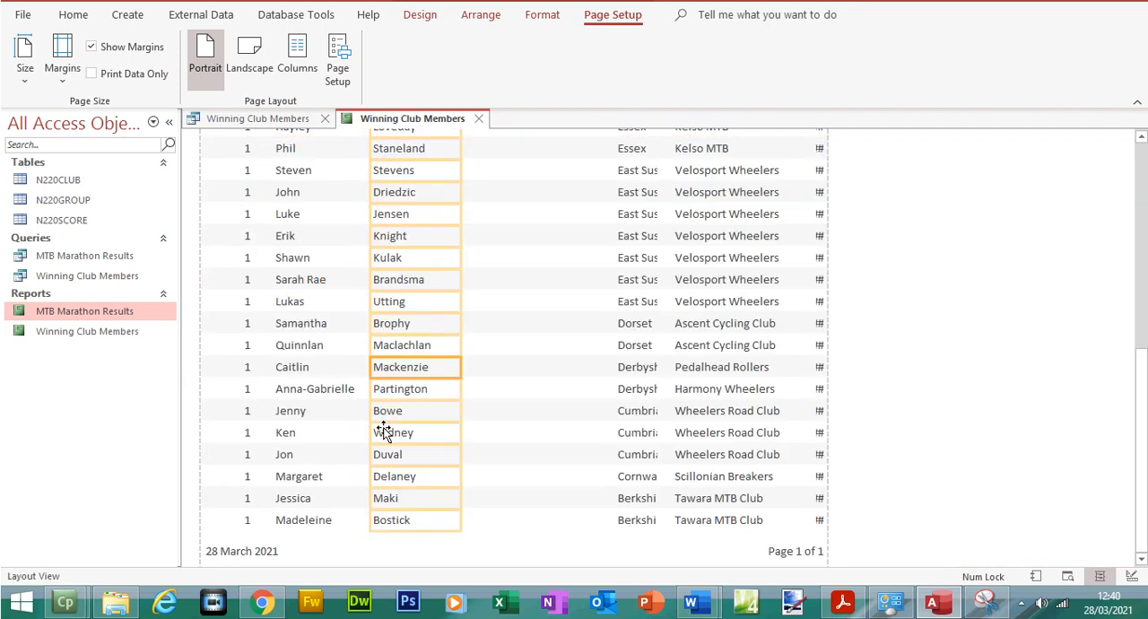
{"action": "left_click", "coordinate": [357, 397]}
{"action": "left_click", "coordinate": [357, 398]}
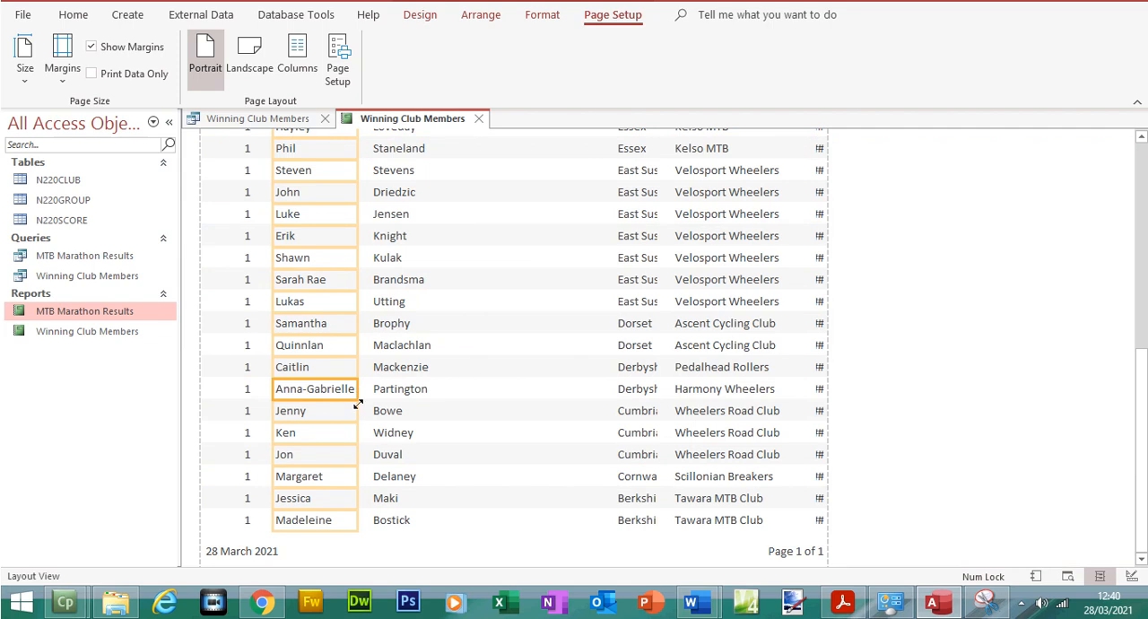
{"action": "left_click", "coordinate": [536, 460]}
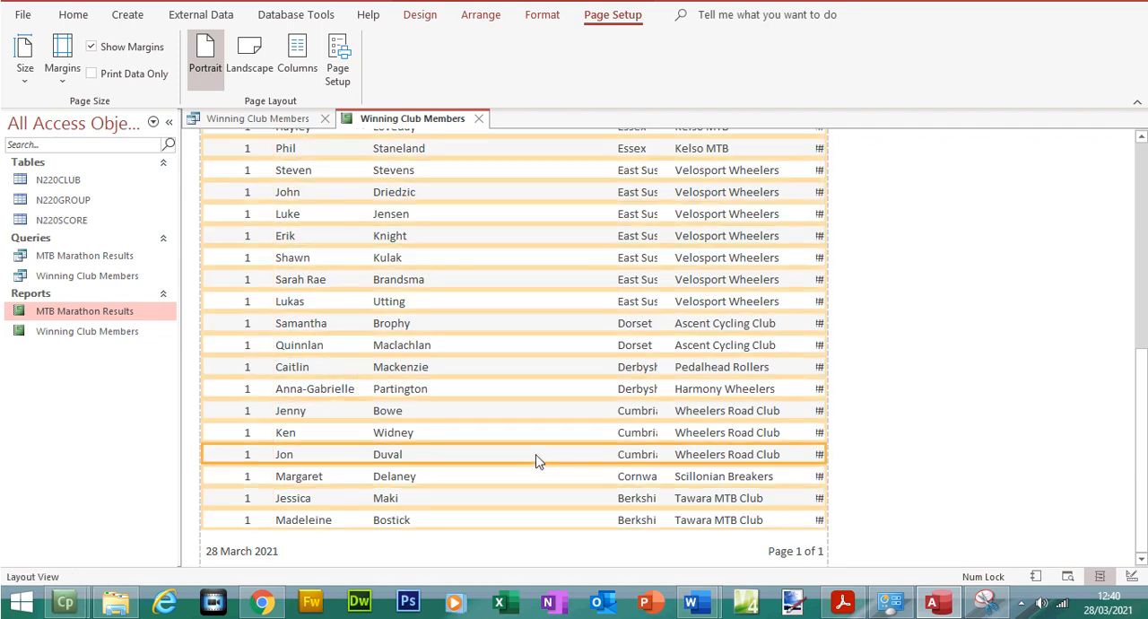
{"action": "left_click_drag", "start_coordinate": [1141, 448], "coordinate": [1141, 229]}
{"action": "left_click", "coordinate": [1064, 218]}
Check the field order in the exam paper PDF, return to Access and fit the Club_Name column directly after Last_Name
{"action": "left_click", "coordinate": [845, 603]}
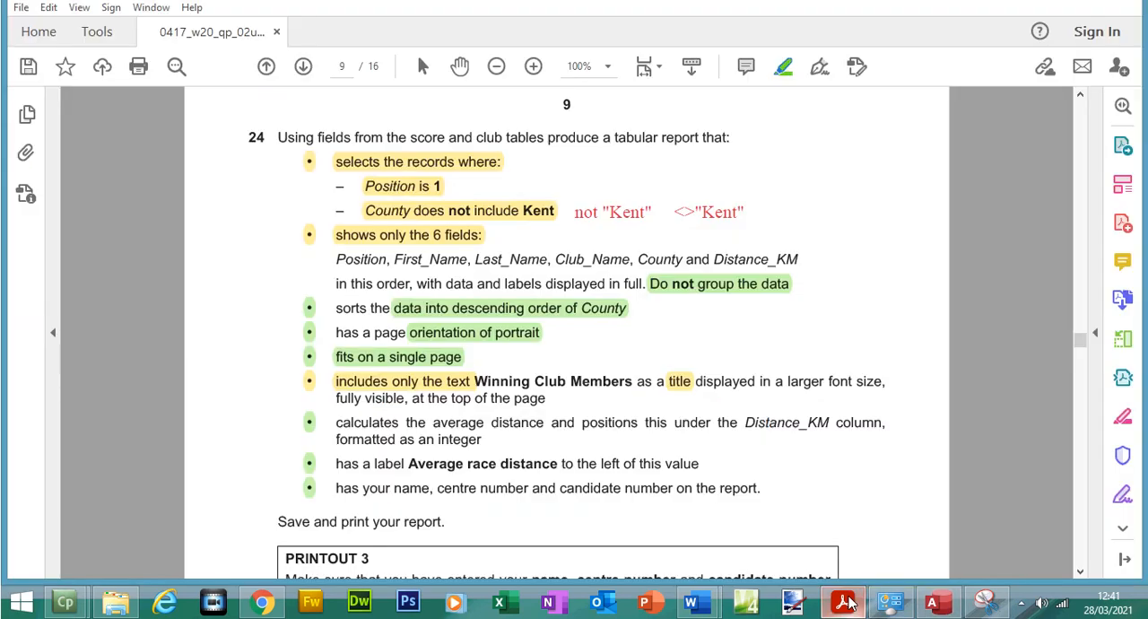
{"action": "left_click", "coordinate": [933, 603]}
{"action": "left_click", "coordinate": [697, 219]}
{"action": "left_click", "coordinate": [698, 243], "text": "shift"}
{"action": "left_click_drag", "start_coordinate": [672, 222], "coordinate": [438, 239]}
{"action": "left_click_drag", "start_coordinate": [811, 226], "coordinate": [576, 241]}
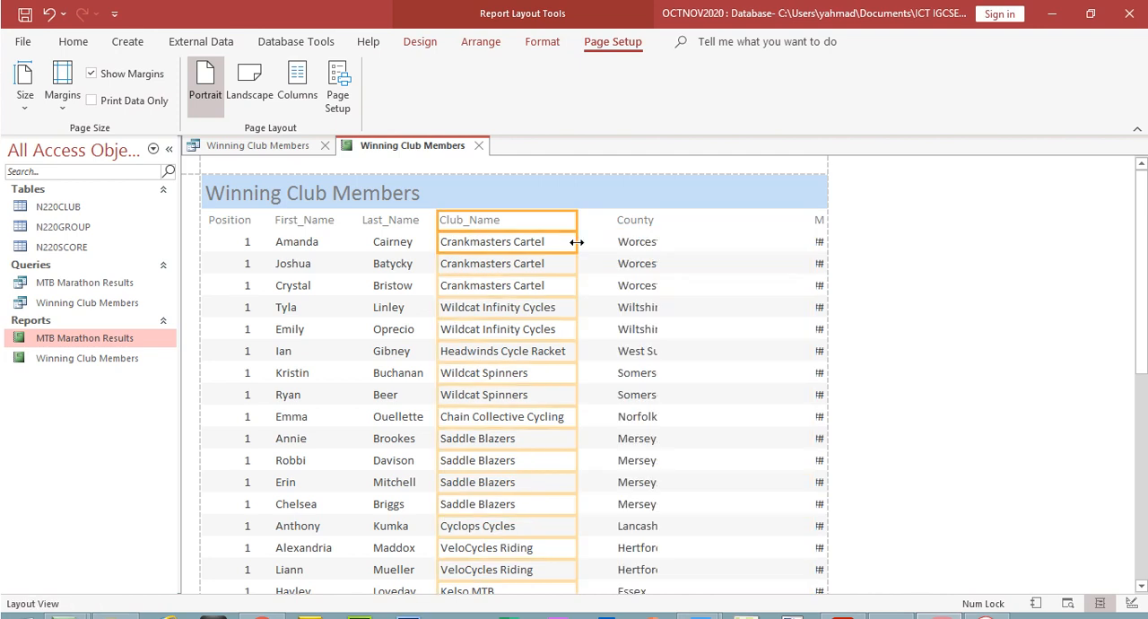
{"action": "scroll", "coordinate": [1141, 269], "scroll_direction": "down", "scroll_amount": 2}
{"action": "left_click_drag", "start_coordinate": [1141, 307], "coordinate": [1141, 242]}
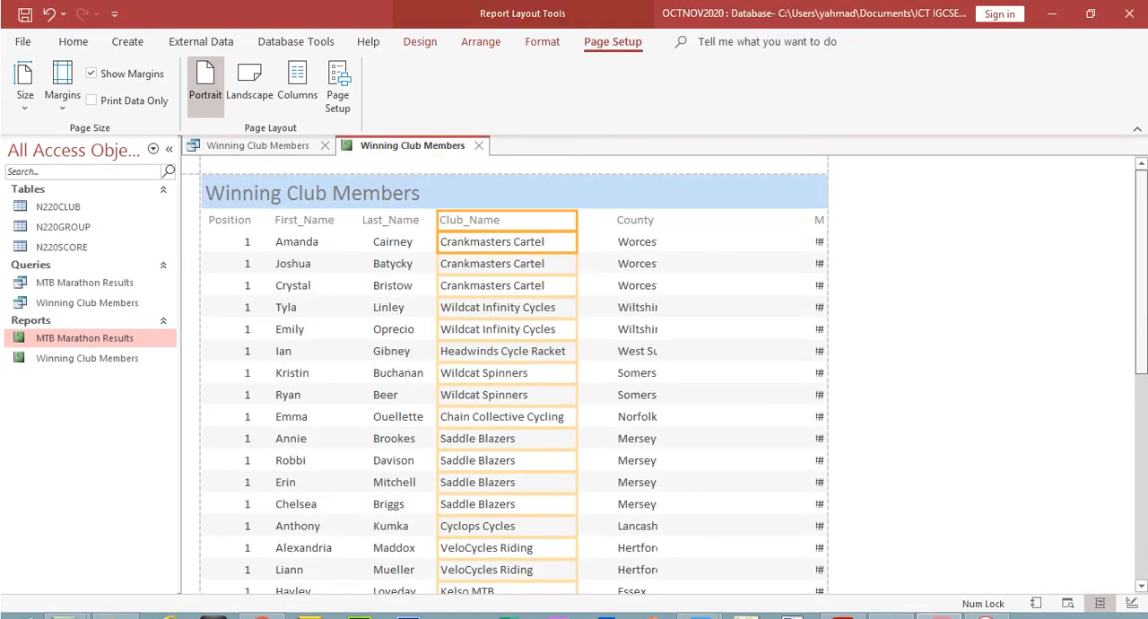
Widen the County column to show the county names in full and extend it towards Club_Name
{"action": "left_click", "coordinate": [641, 226]}
{"action": "left_click", "coordinate": [640, 240], "text": "ctrl"}
{"action": "left_click_drag", "start_coordinate": [659, 218], "coordinate": [704, 219]}
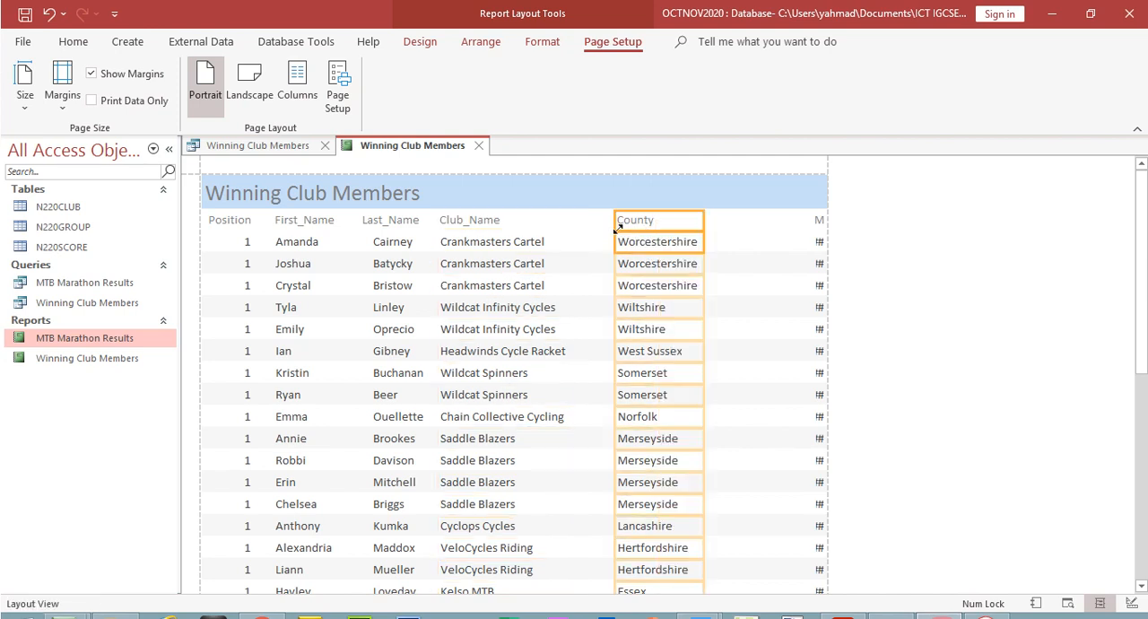
{"action": "left_click_drag", "start_coordinate": [612, 224], "coordinate": [593, 223]}
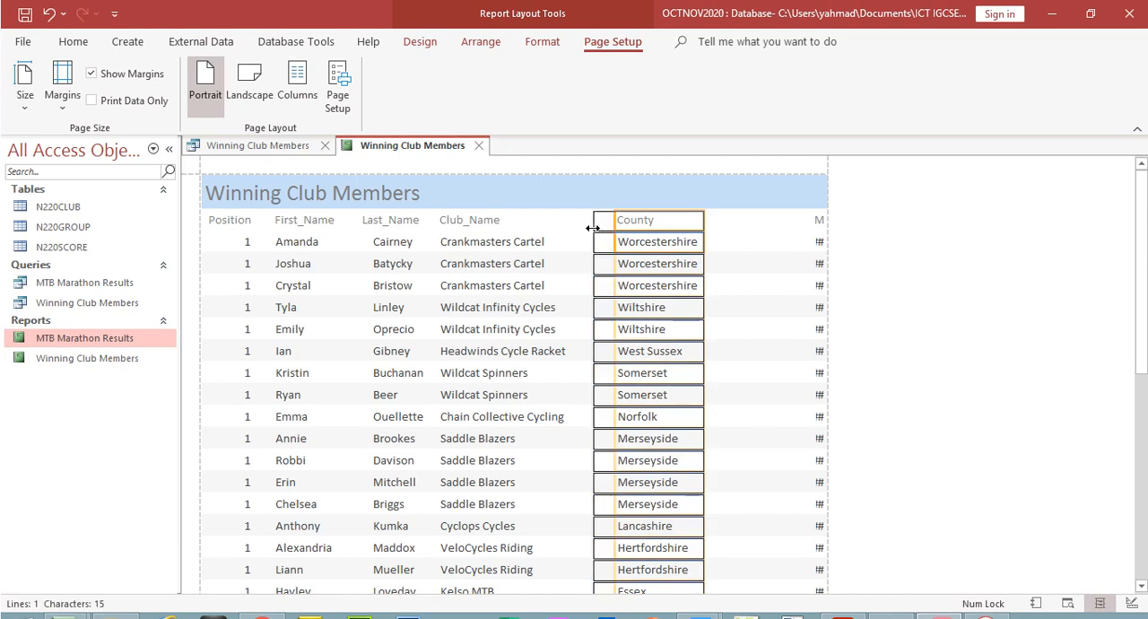
Widen the Distance_KM column and heading towards County and pull its right edge slightly in from the page margin
{"action": "left_click", "coordinate": [820, 221]}
{"action": "left_click", "coordinate": [820, 242], "text": "ctrl"}
{"action": "left_click_drag", "start_coordinate": [815, 226], "coordinate": [694, 233]}
{"action": "left_click_drag", "start_coordinate": [824, 230], "coordinate": [809, 225]}
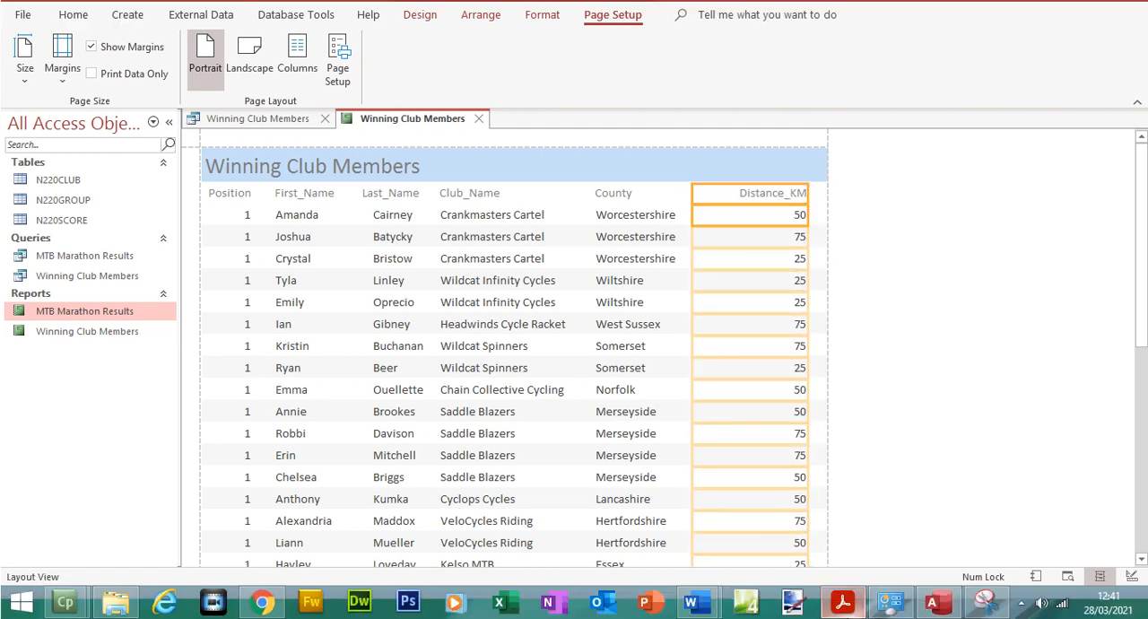
Switch to the exam paper PDF and highlight in green the six field names, "in this order", "data and labels displayed in full" and "Club Members"
{"action": "left_click", "coordinate": [842, 601]}
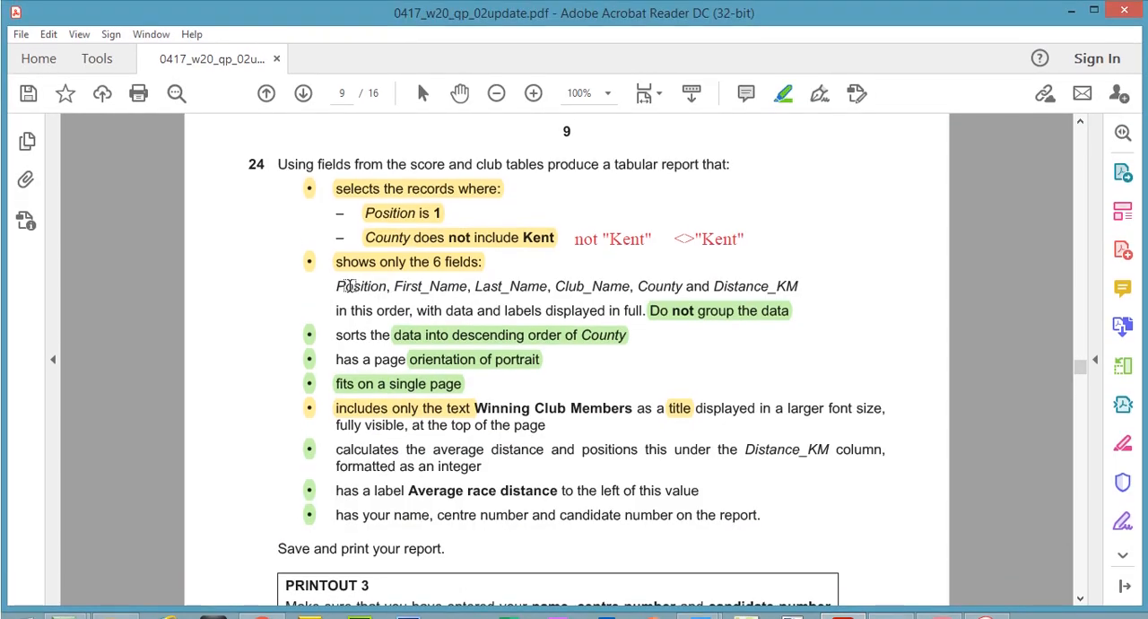
{"action": "mouse_move", "coordinate": [331, 290]}
{"action": "left_mouse_down"}
{"action": "mouse_move", "coordinate": [394, 310]}
{"action": "mouse_move", "coordinate": [641, 310]}
{"action": "mouse_move", "coordinate": [626, 313]}
{"action": "left_mouse_up"}
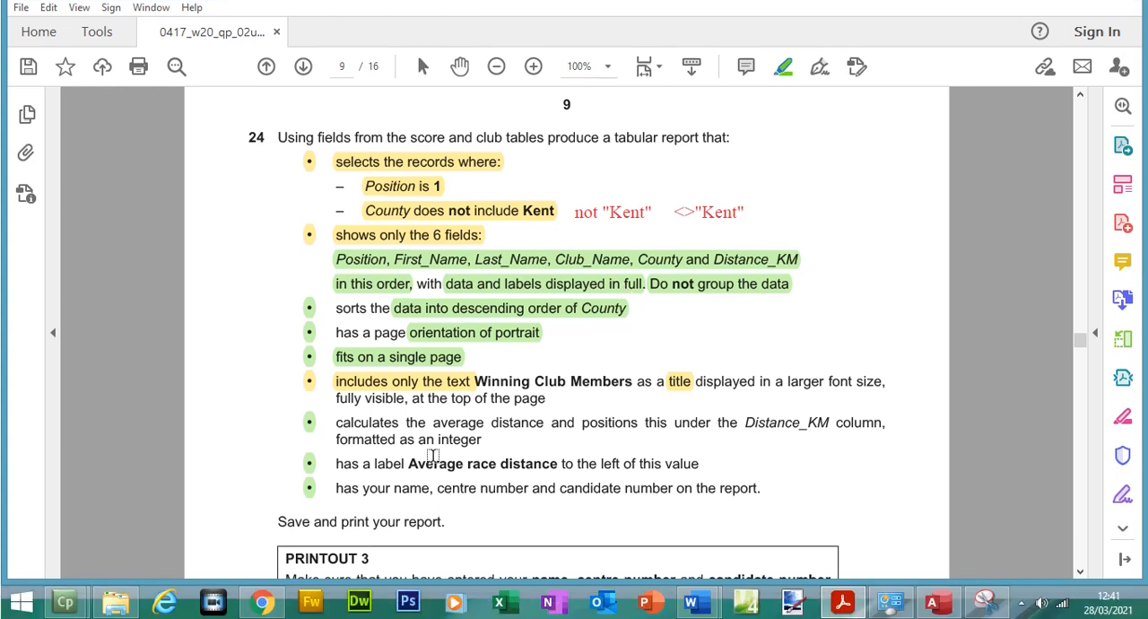
{"action": "left_click", "coordinate": [478, 384]}
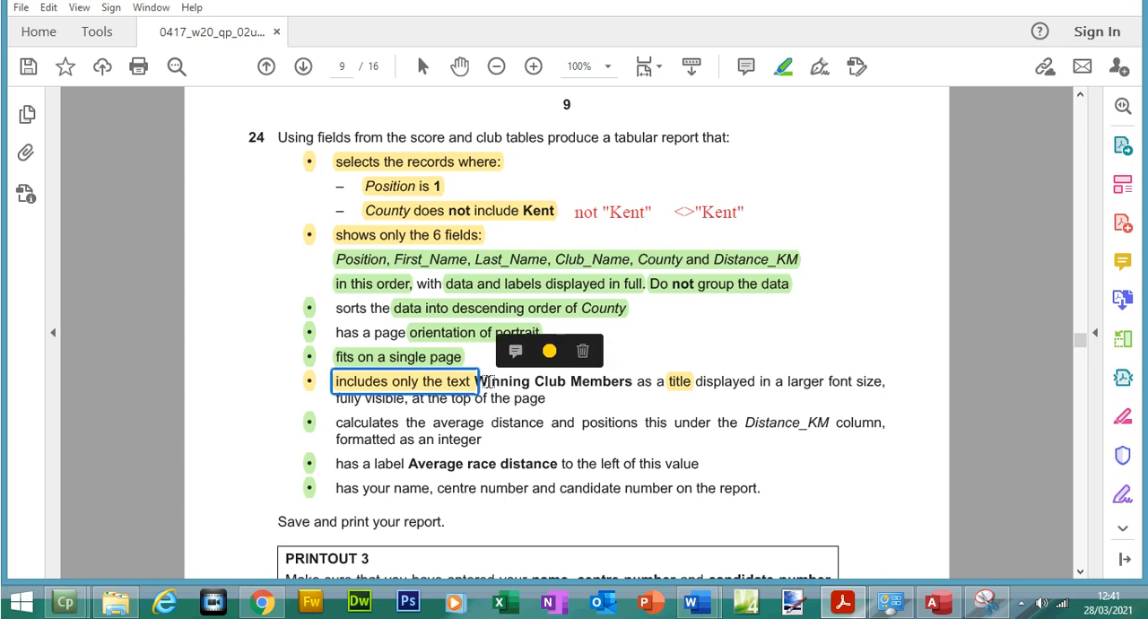
{"action": "left_click", "coordinate": [492, 384]}
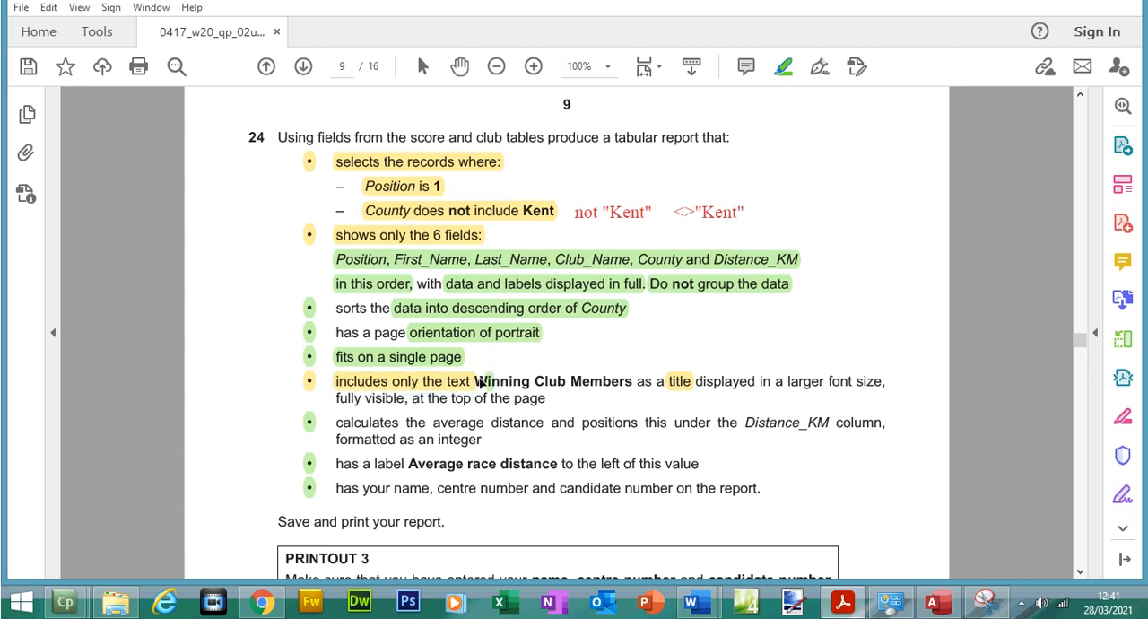
{"action": "left_click", "coordinate": [484, 384]}
{"action": "left_click_drag", "start_coordinate": [536, 382], "coordinate": [623, 395]}
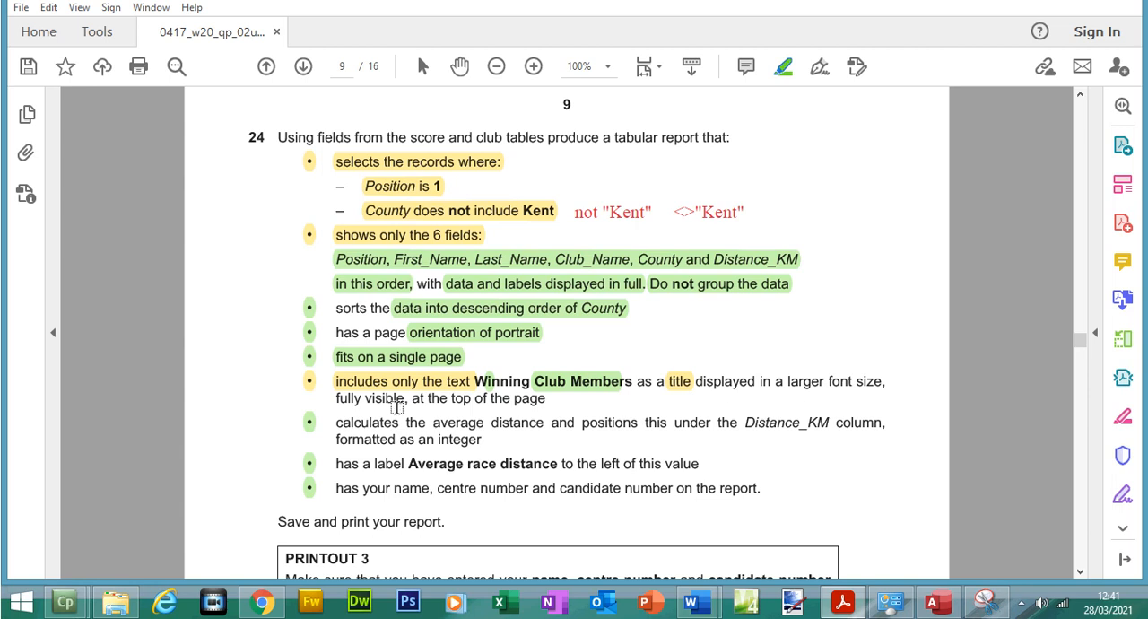
Switch to Access, show the report in Design View, set the title's font size to 22 and widen its label to about 8.5 cm
{"action": "left_click", "coordinate": [934, 599]}
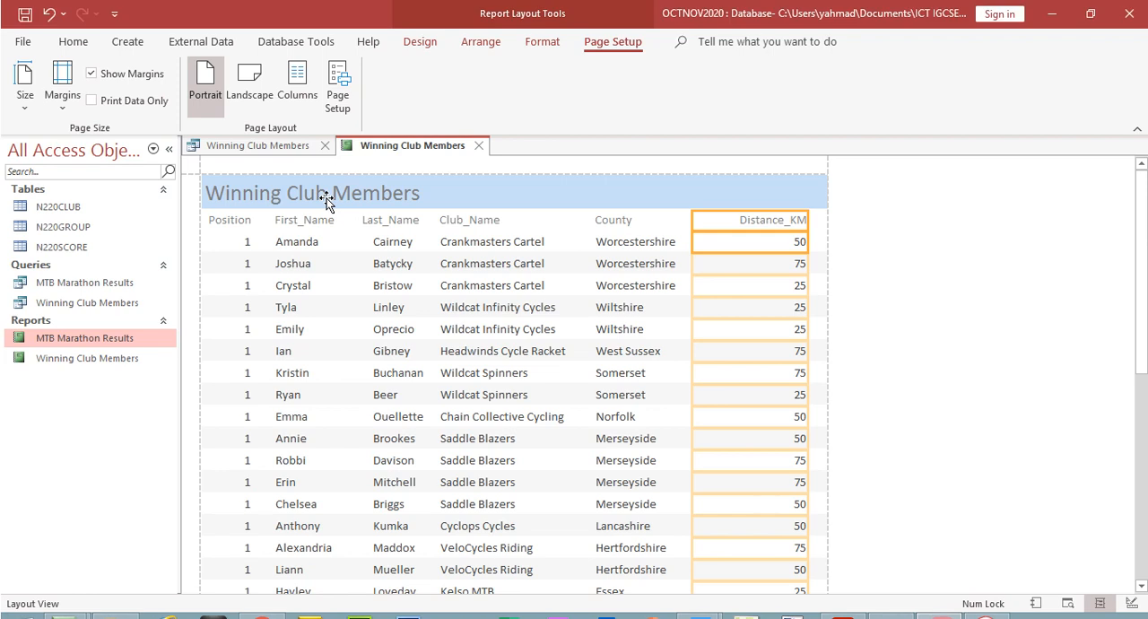
{"action": "left_click", "coordinate": [73, 41]}
{"action": "left_click", "coordinate": [24, 99]}
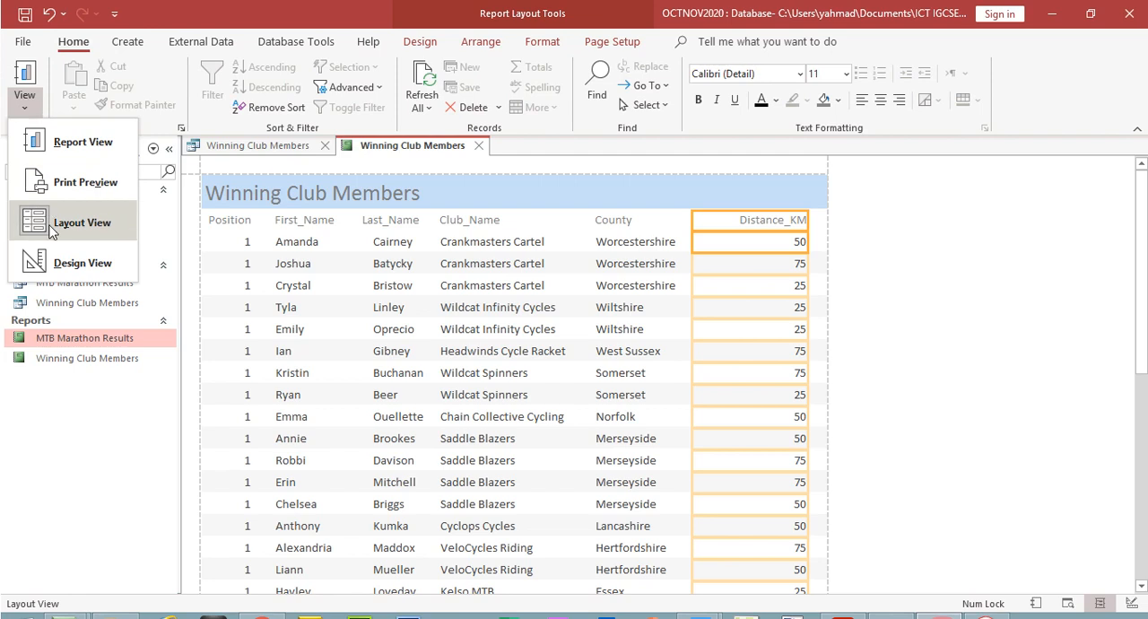
{"action": "left_click", "coordinate": [58, 261]}
{"action": "double_click", "coordinate": [313, 207]}
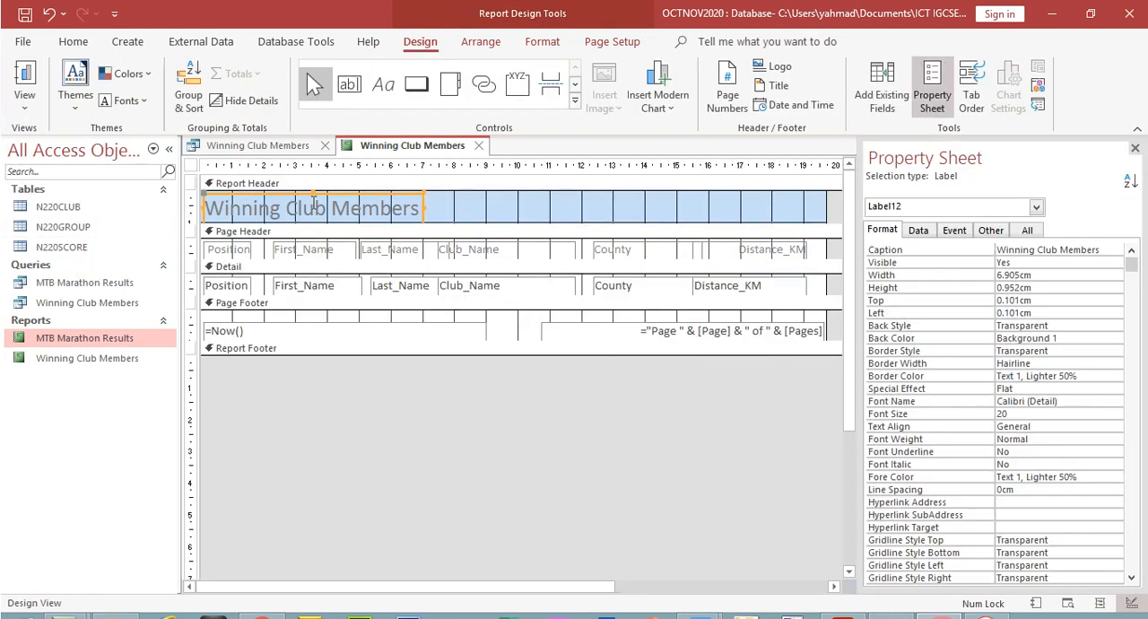
{"action": "double_click", "coordinate": [306, 208]}
{"action": "key", "text": "ctrl+a"}
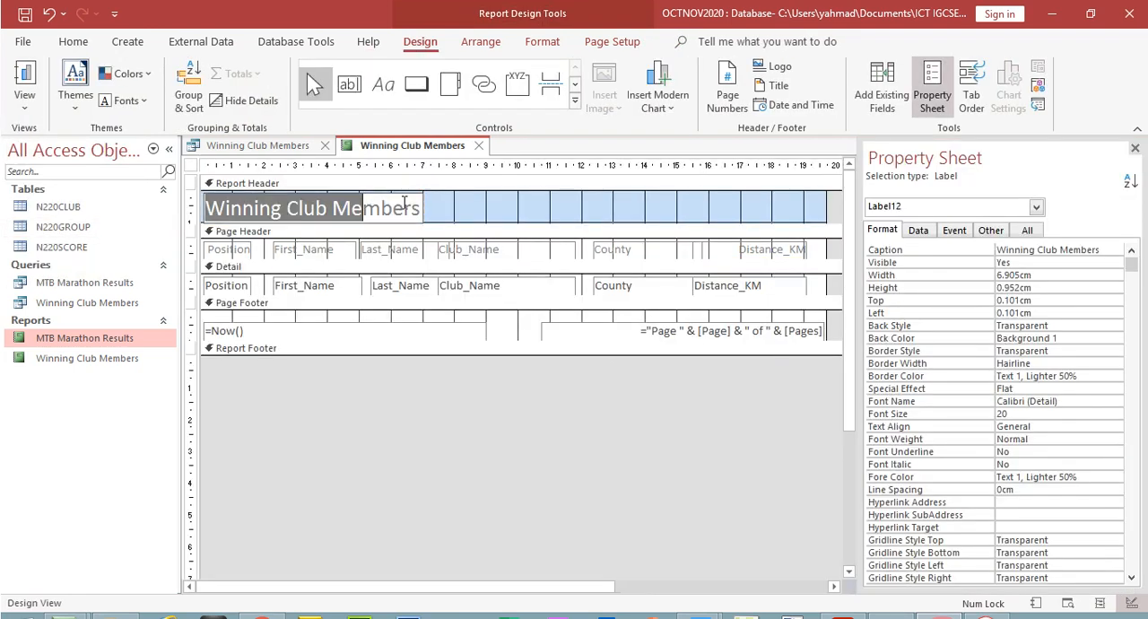
{"action": "left_click", "coordinate": [72, 42]}
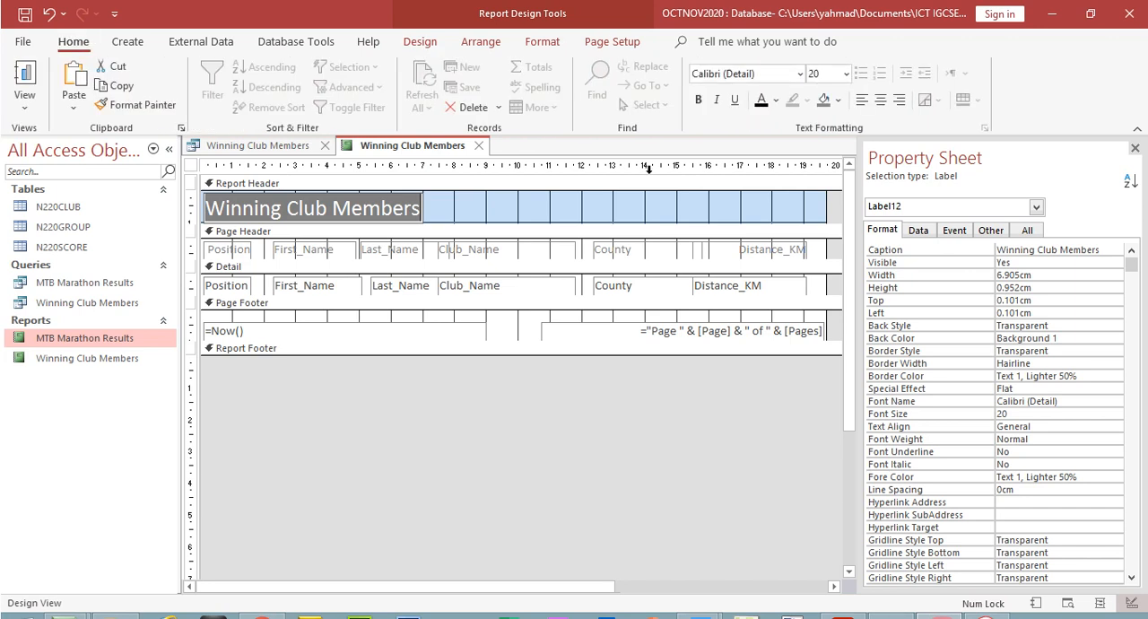
{"action": "left_click", "coordinate": [846, 74]}
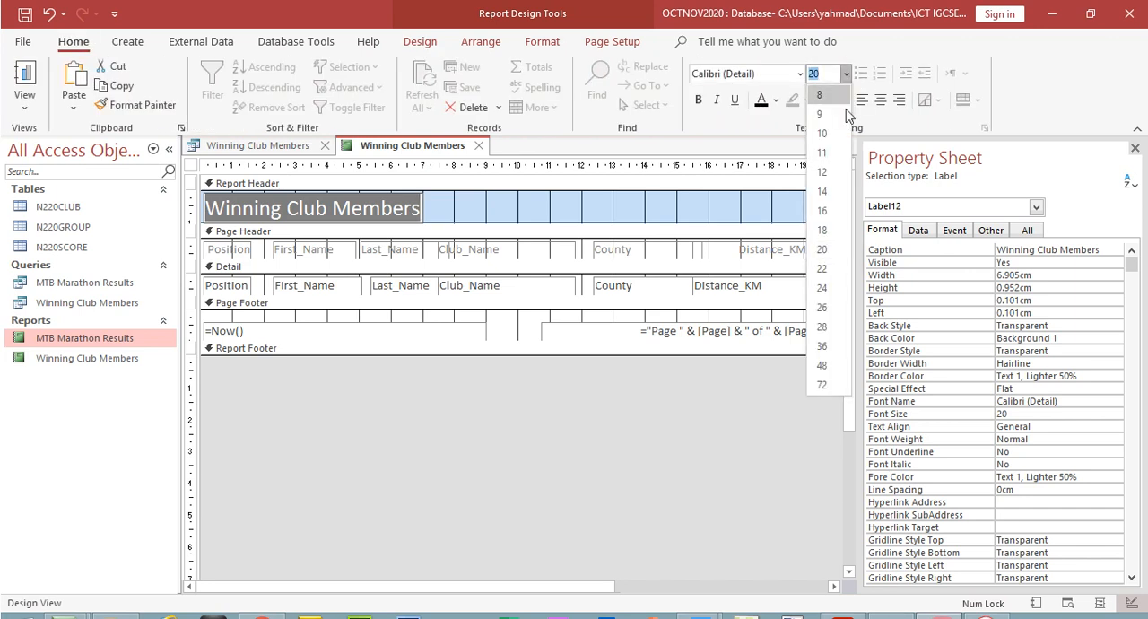
{"action": "left_click", "coordinate": [822, 269]}
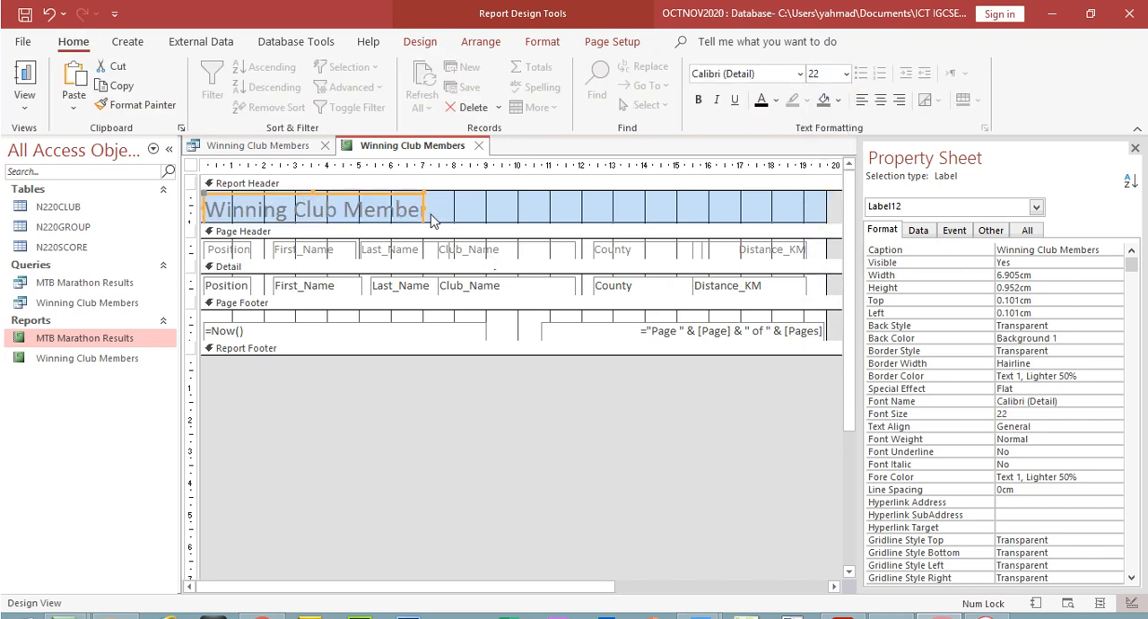
{"action": "left_click_drag", "start_coordinate": [427, 219], "coordinate": [475, 223]}
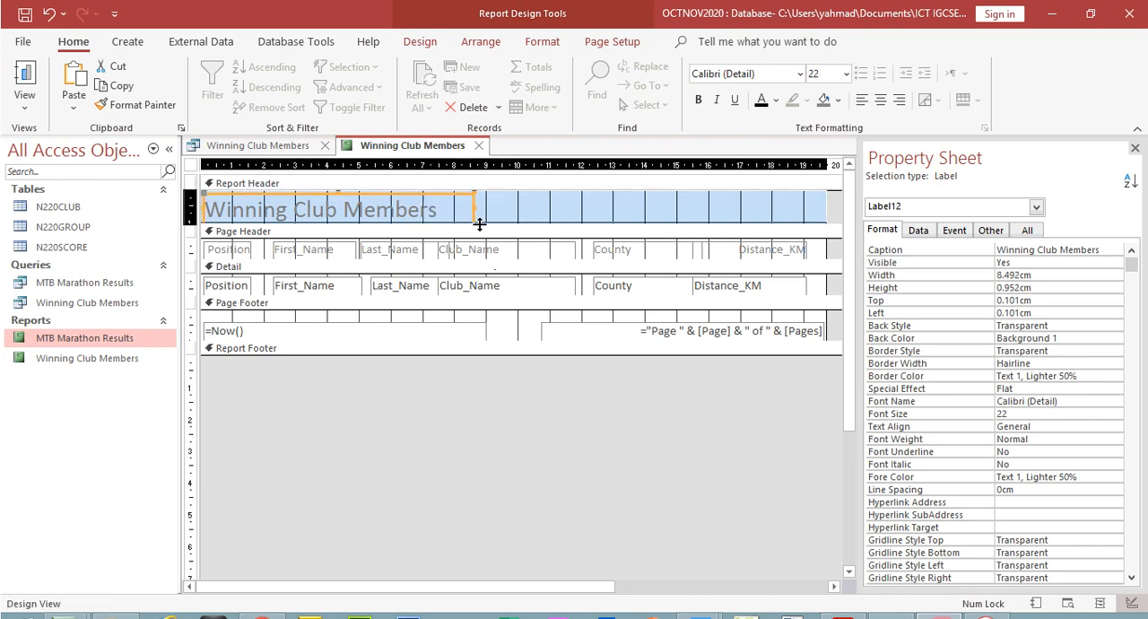
{"action": "left_click", "coordinate": [24, 100]}
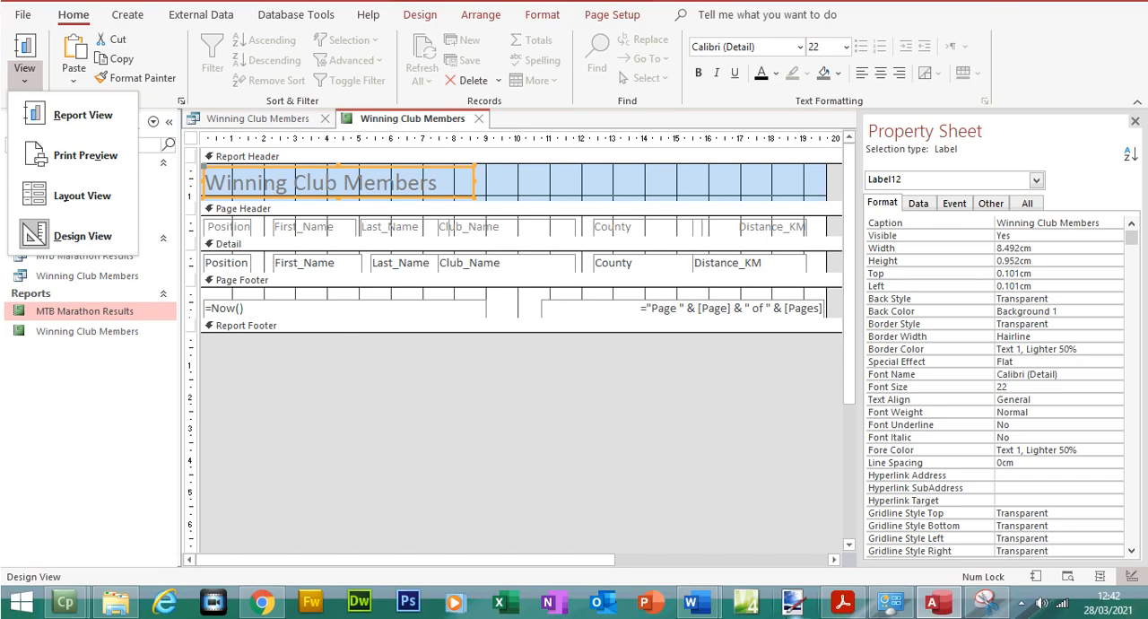
Switch to the exam paper PDF to read question 24's remaining report requirements
{"action": "left_click", "coordinate": [843, 603]}
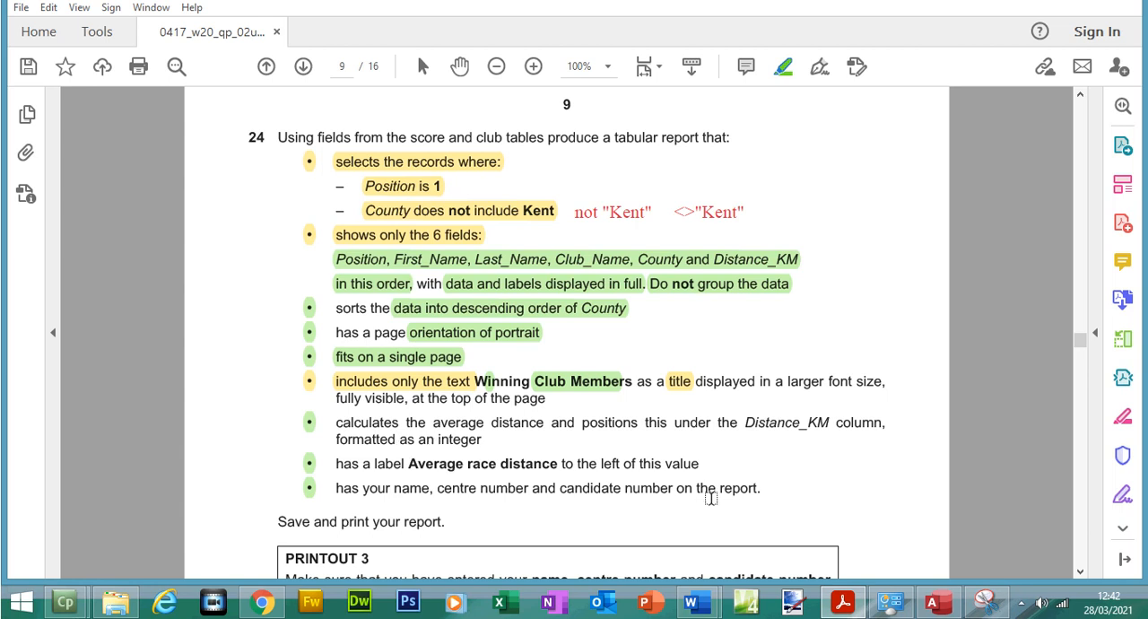
Switch to Access, show the Winning Club Members report in Layout View and add an Average total to the Distance_KM column
{"action": "left_click", "coordinate": [935, 603]}
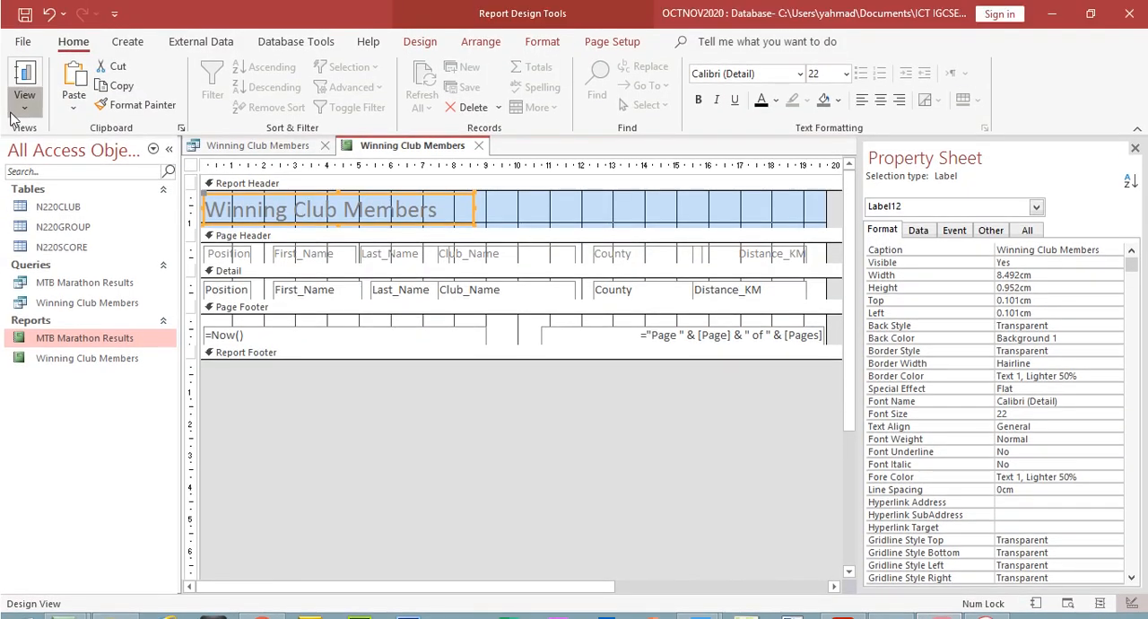
{"action": "left_click", "coordinate": [24, 79]}
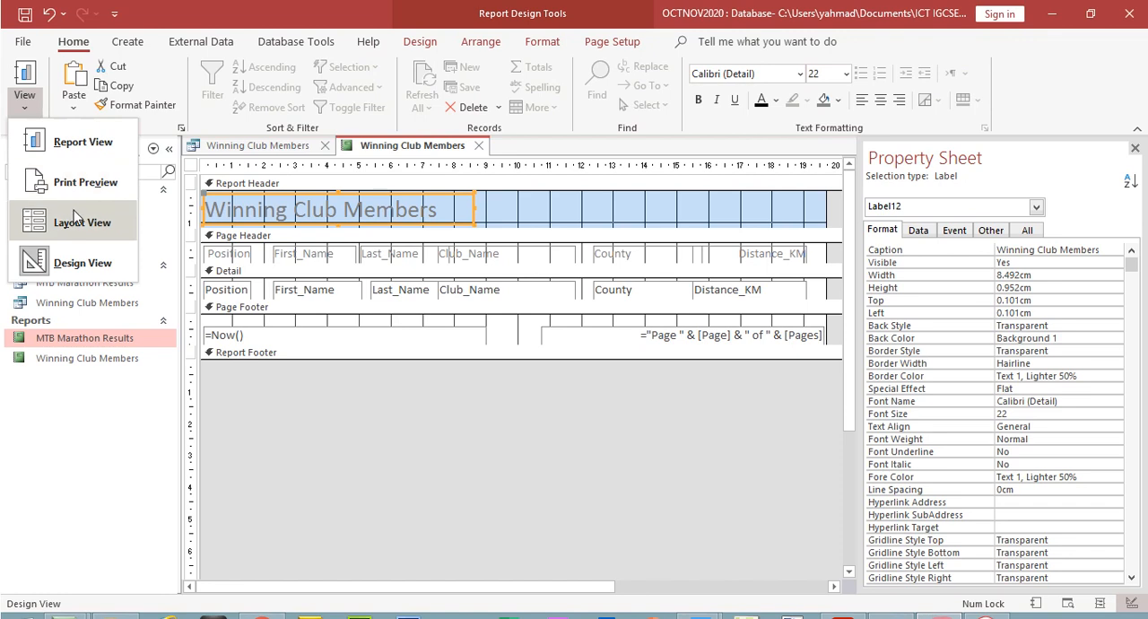
{"action": "left_click", "coordinate": [79, 223]}
{"action": "left_click", "coordinate": [801, 248]}
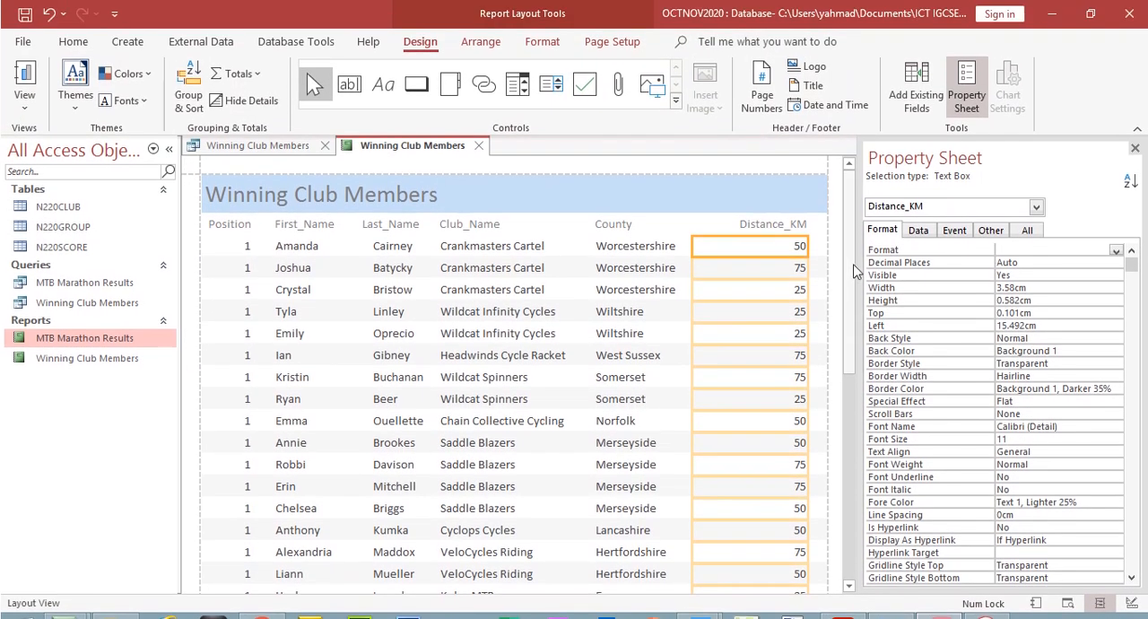
{"action": "left_click_drag", "start_coordinate": [851, 262], "coordinate": [844, 193]}
{"action": "left_click", "coordinate": [1135, 149]}
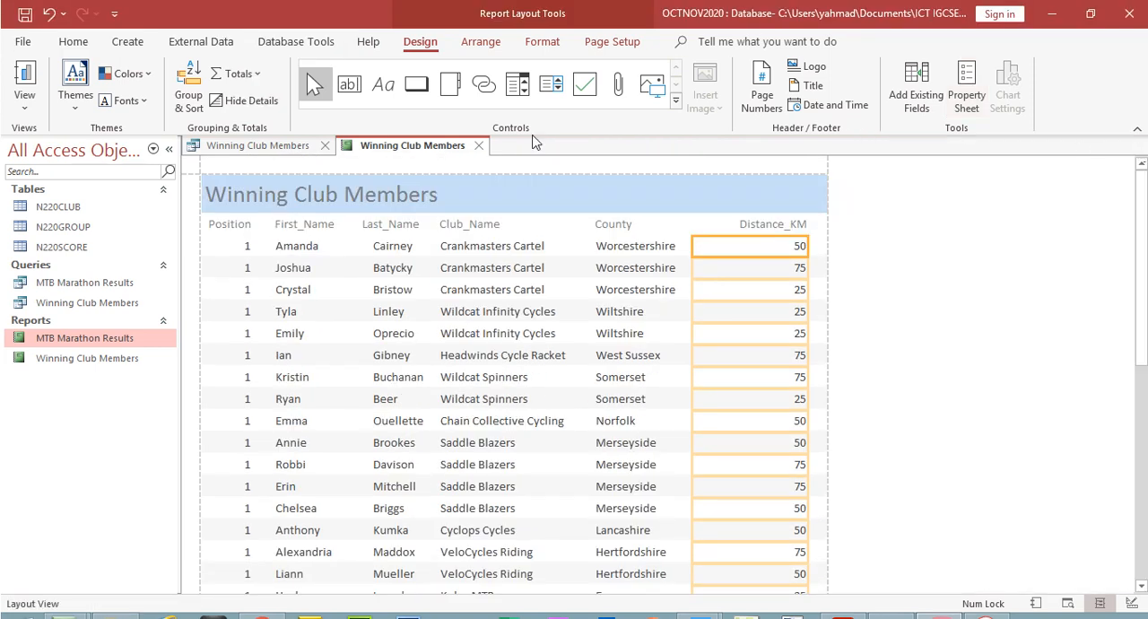
{"action": "left_click", "coordinate": [235, 74]}
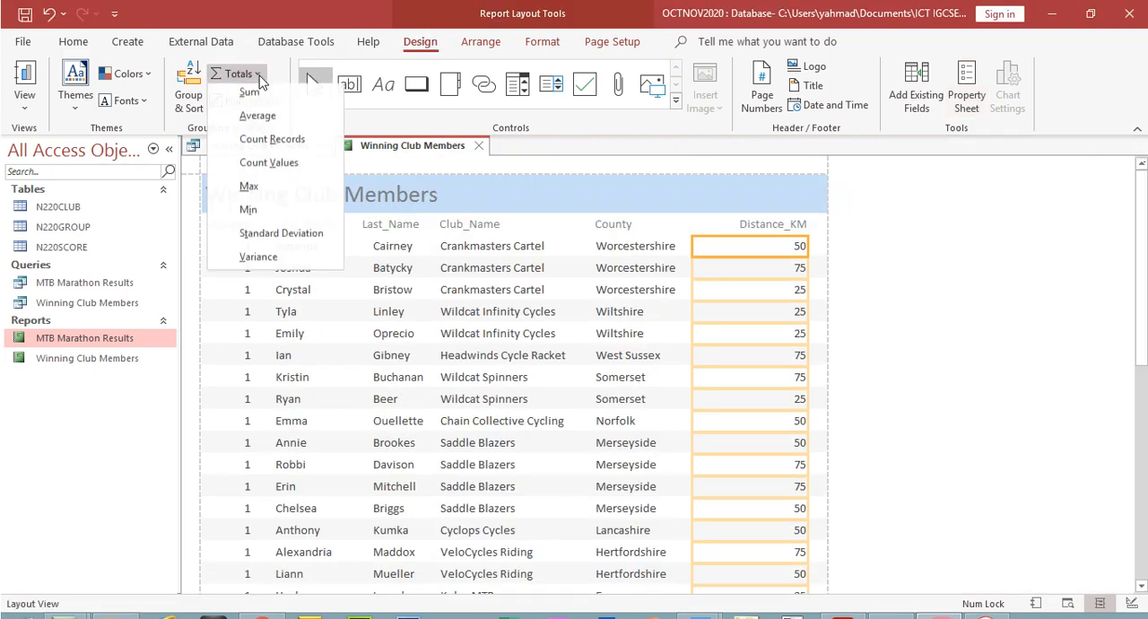
{"action": "left_click", "coordinate": [262, 117]}
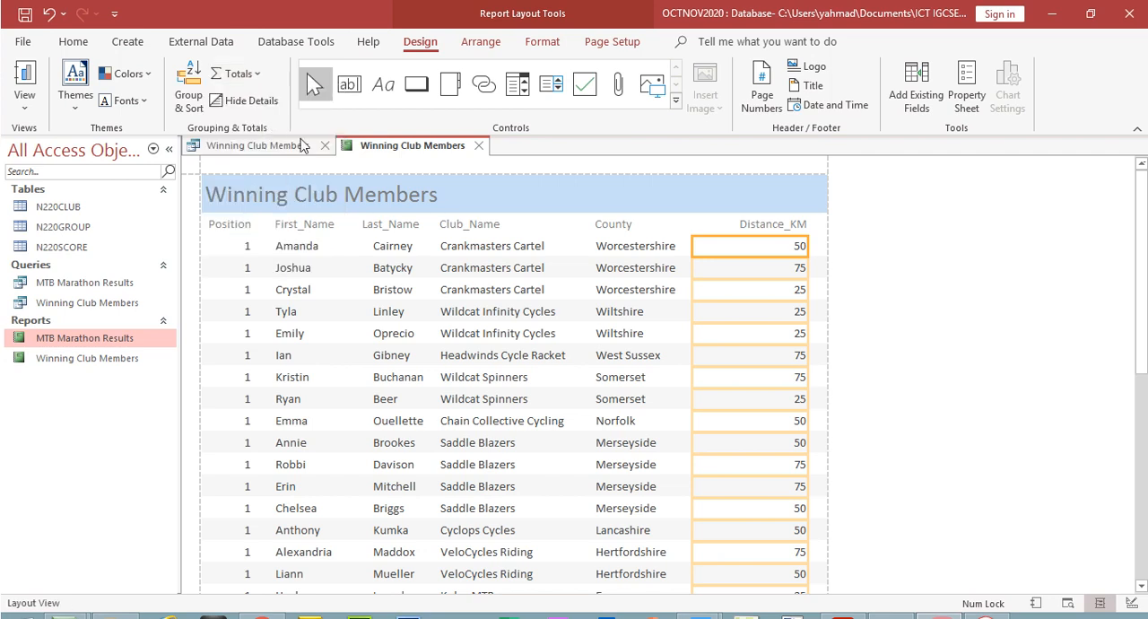
Format the average below the Distance_KM column as an integer, with 0 decimal places and the Standard number format
{"action": "scroll", "coordinate": [782, 505], "scroll_direction": "down", "scroll_amount": 10}
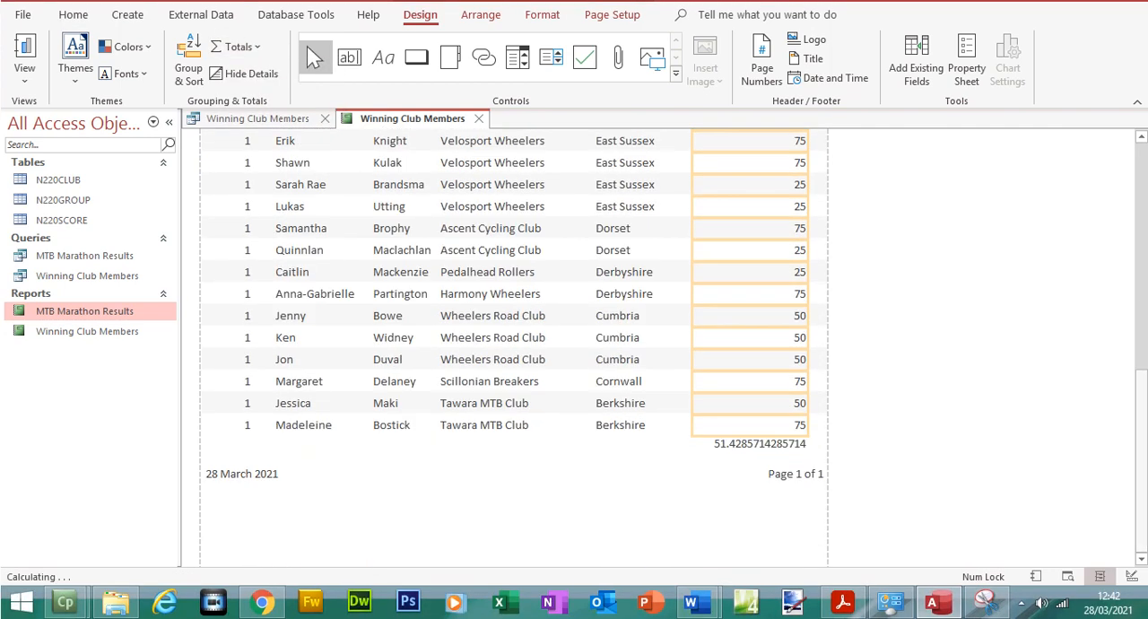
{"action": "left_click", "coordinate": [771, 444]}
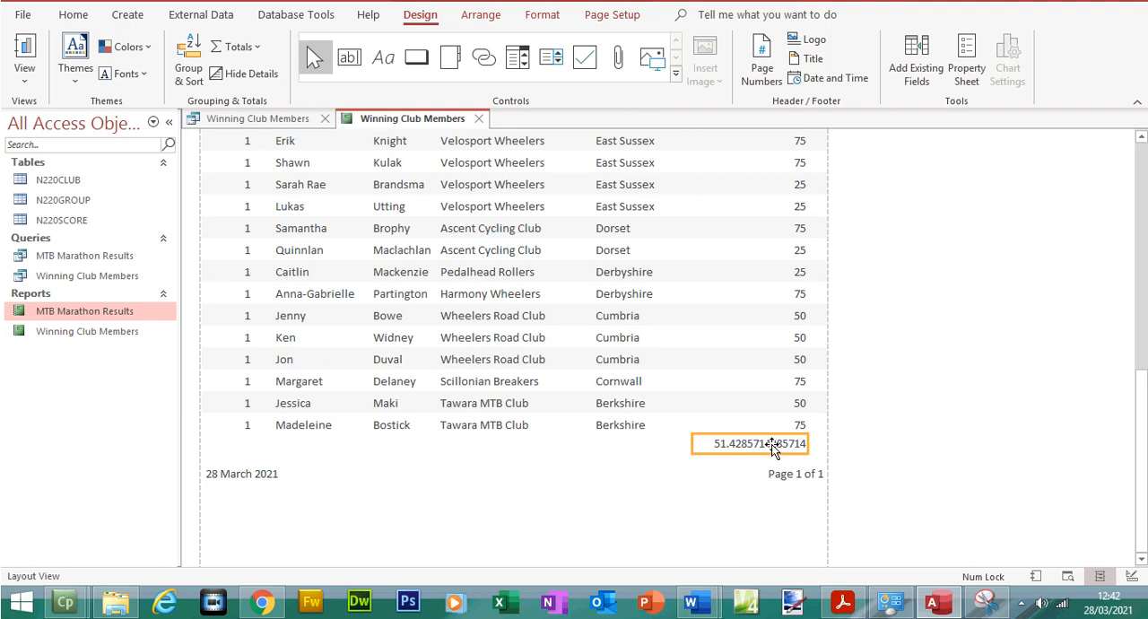
{"action": "left_click", "coordinate": [970, 46]}
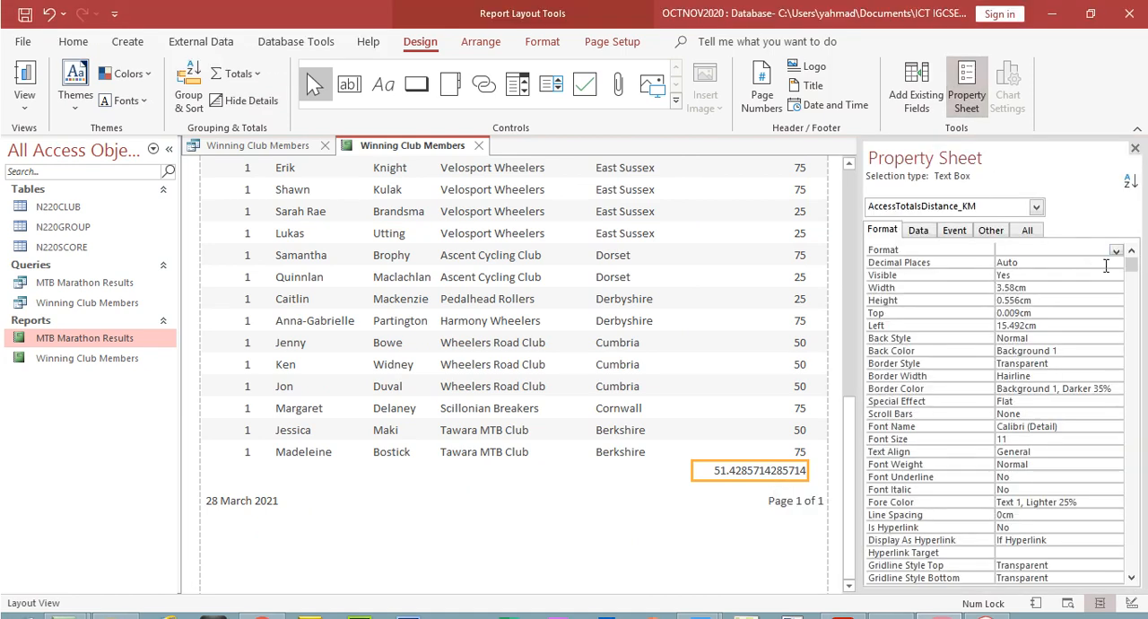
{"action": "left_click", "coordinate": [1107, 263]}
{"action": "left_click", "coordinate": [1116, 263]}
{"action": "left_click", "coordinate": [1093, 284]}
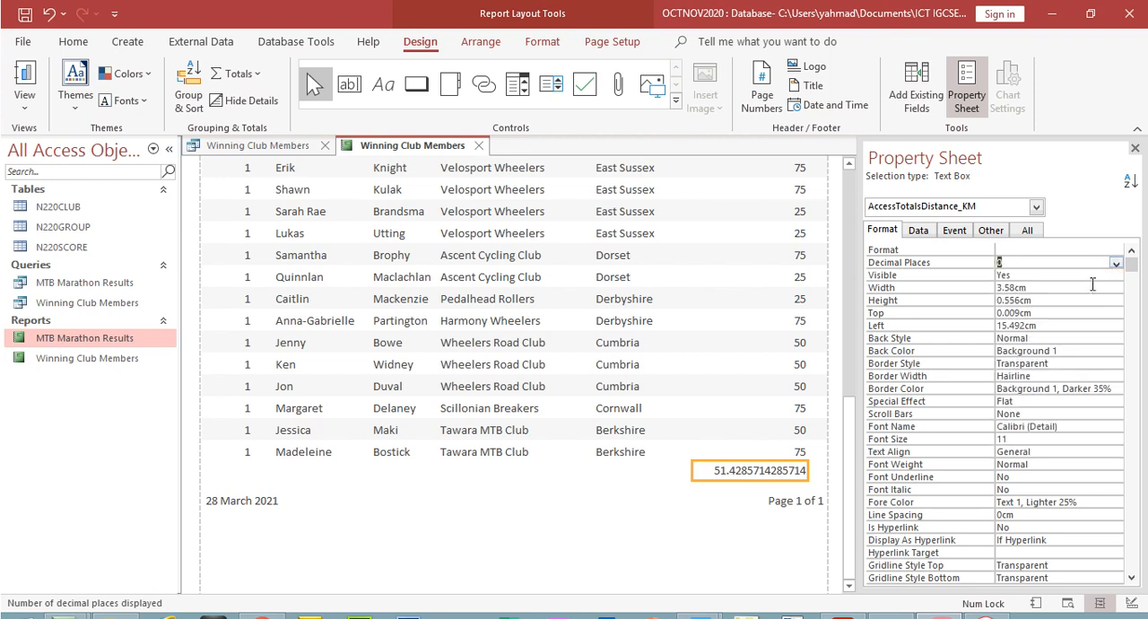
{"action": "left_click", "coordinate": [1093, 253]}
{"action": "left_click", "coordinate": [1113, 254]}
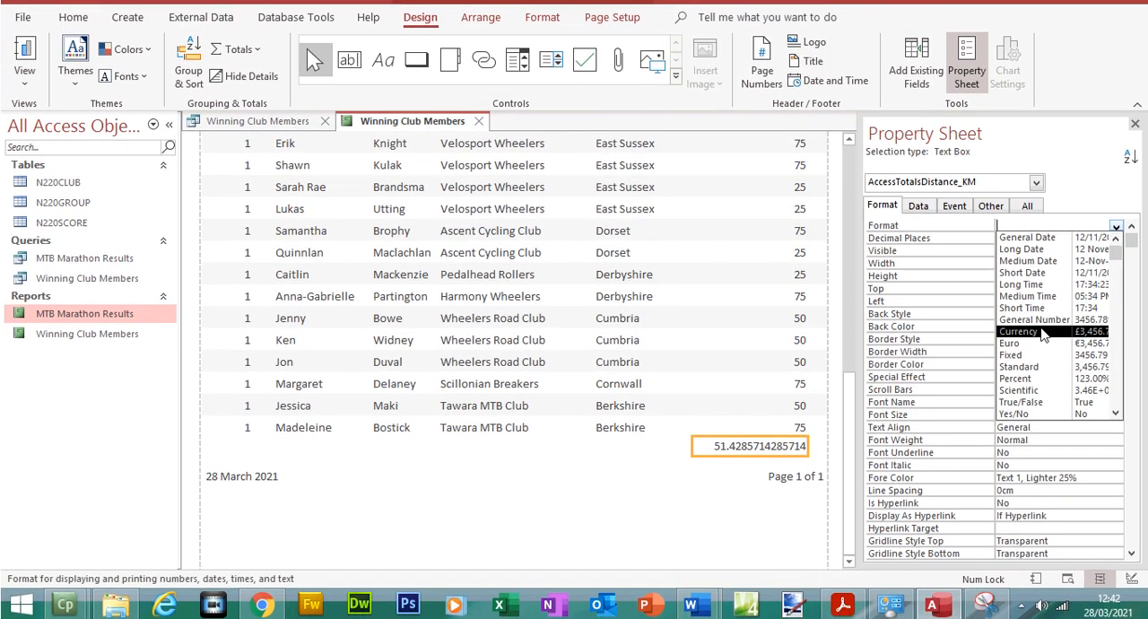
{"action": "left_click", "coordinate": [1037, 366]}
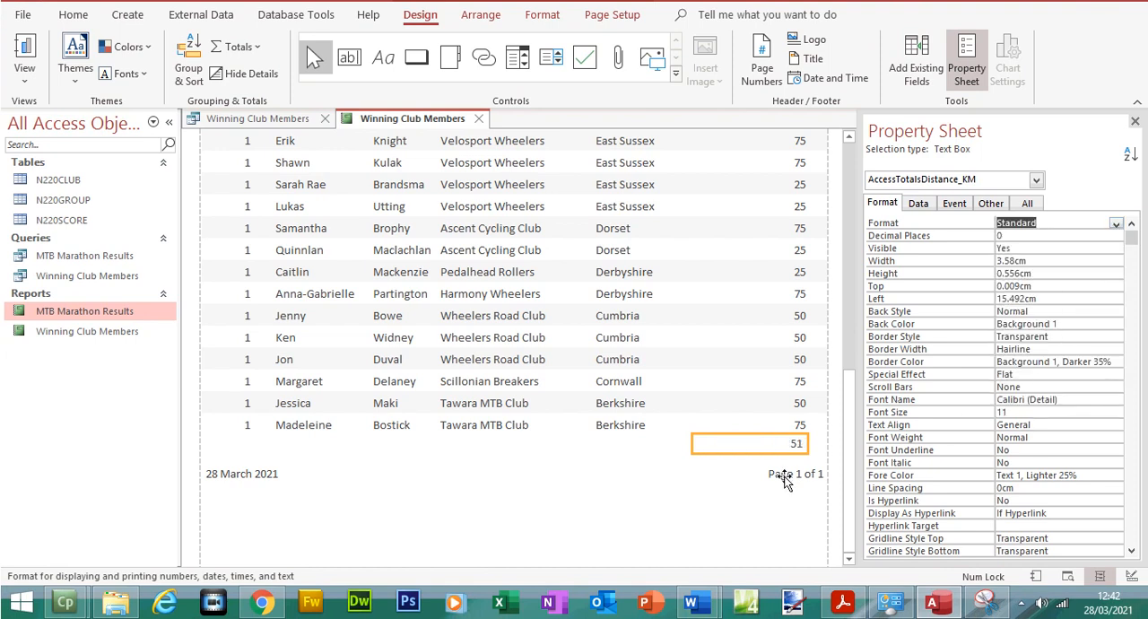
Switch to the exam paper PDF, highlight the average distance requirement in green and select the label text "Average race distance"
{"action": "left_click", "coordinate": [842, 601]}
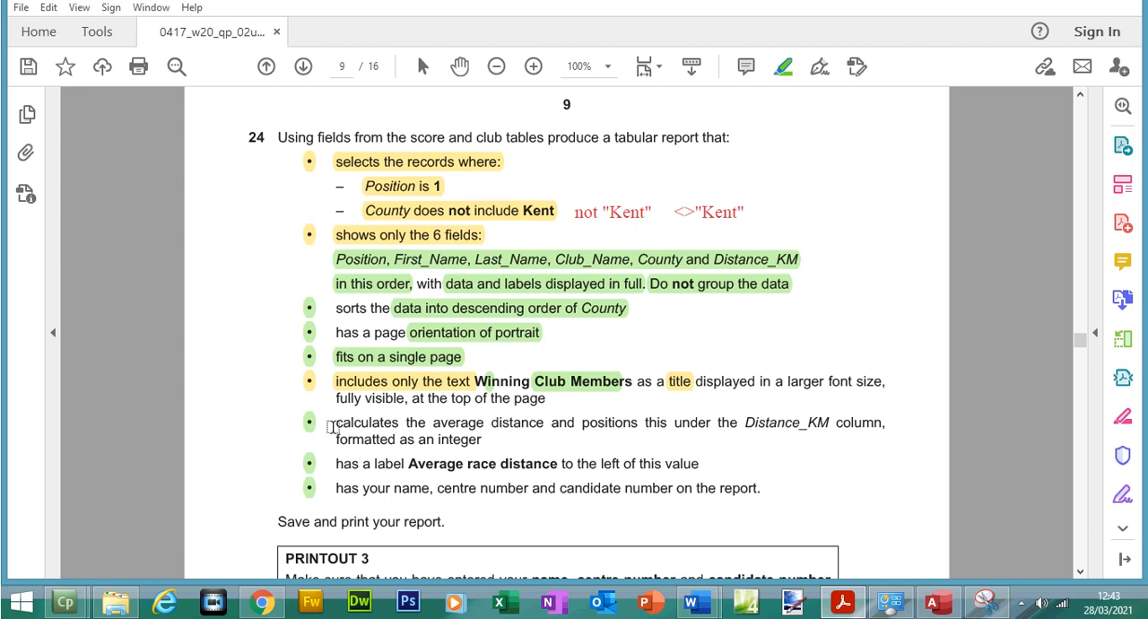
{"action": "left_click_drag", "start_coordinate": [344, 423], "coordinate": [504, 441]}
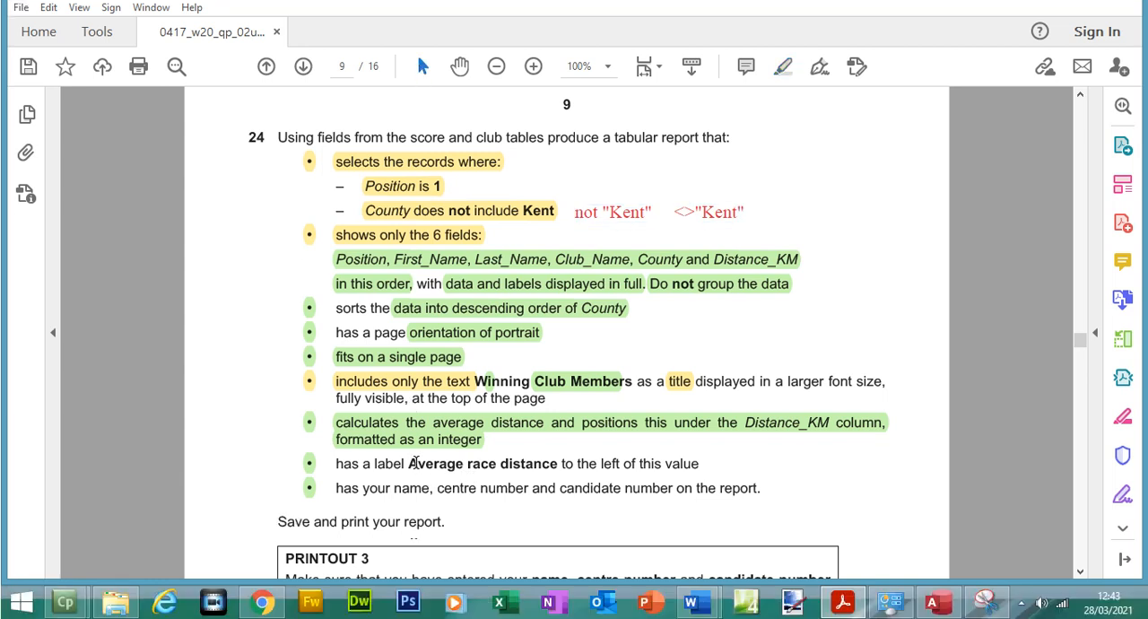
{"action": "left_click_drag", "start_coordinate": [412, 463], "coordinate": [415, 468]}
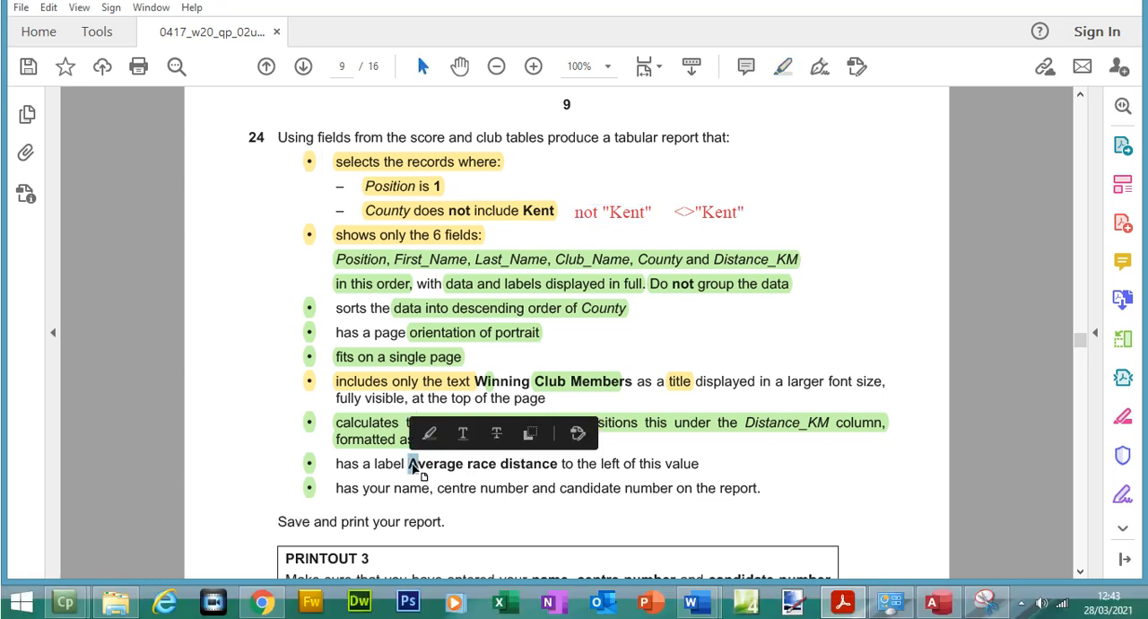
{"action": "left_click", "coordinate": [558, 466], "text": "shift"}
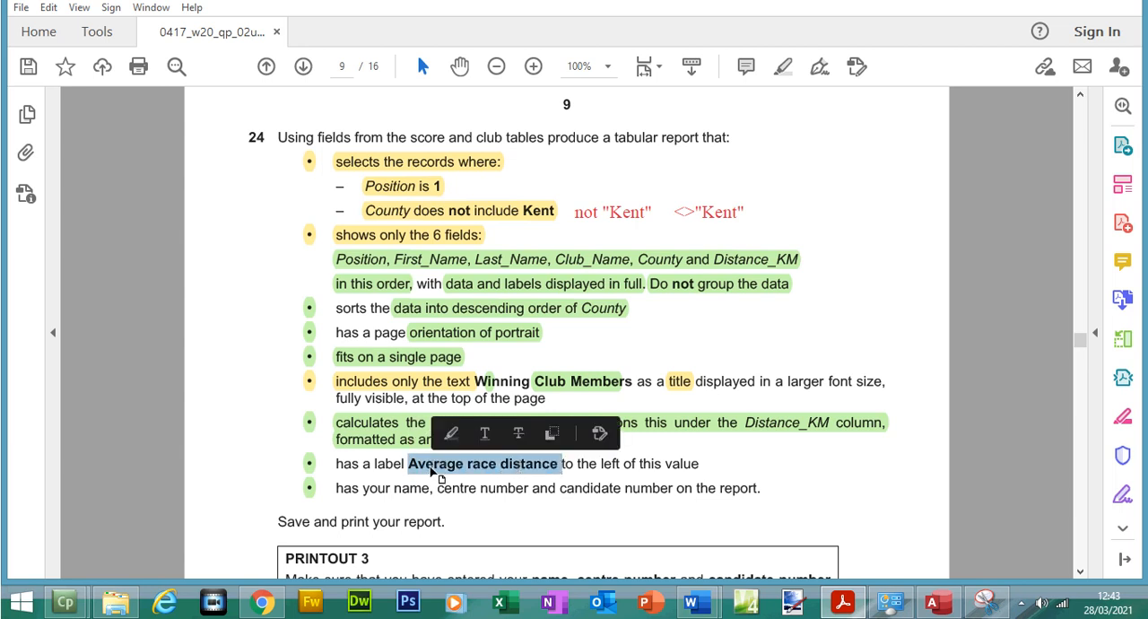
Switch to Access, show the report in Design View and add the label "Average race distance" beside the average in the Report Footer
{"action": "left_click", "coordinate": [937, 604]}
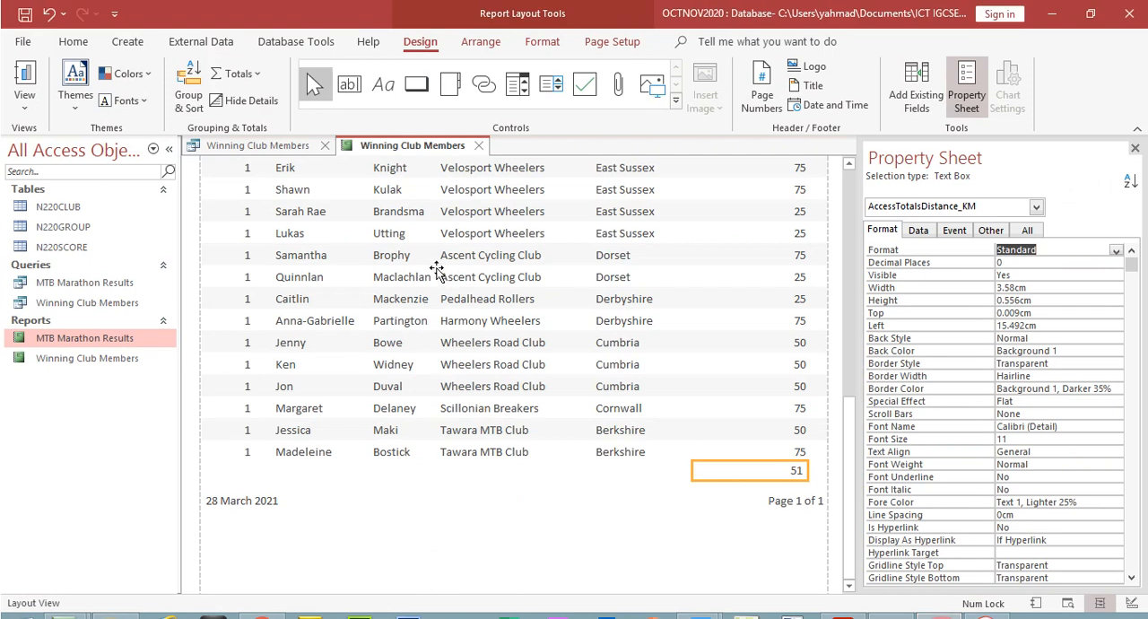
{"action": "left_click", "coordinate": [24, 109]}
{"action": "left_click", "coordinate": [76, 262]}
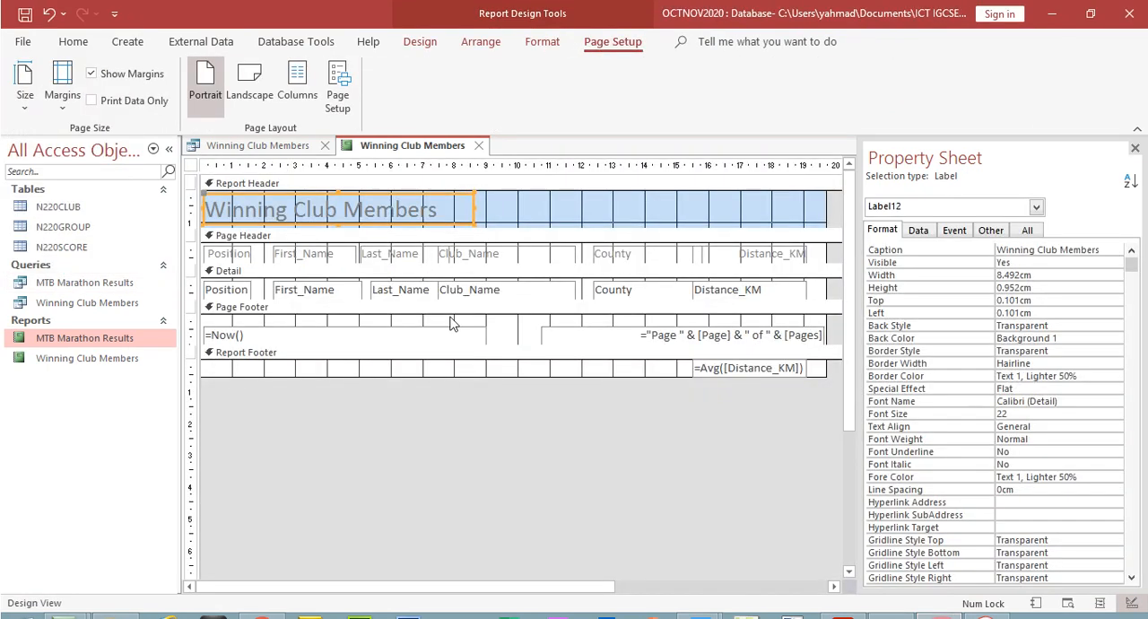
{"action": "left_click", "coordinate": [418, 37]}
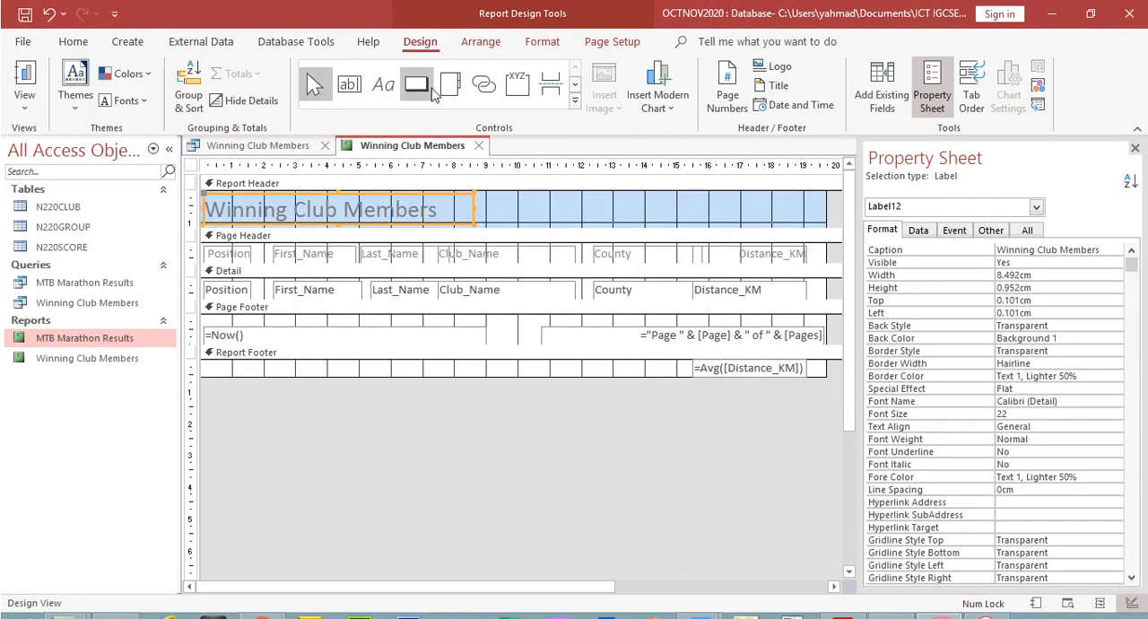
{"action": "left_click", "coordinate": [383, 85]}
{"action": "left_click_drag", "start_coordinate": [567, 366], "coordinate": [679, 377]}
{"action": "type", "text": "Average race distance"}
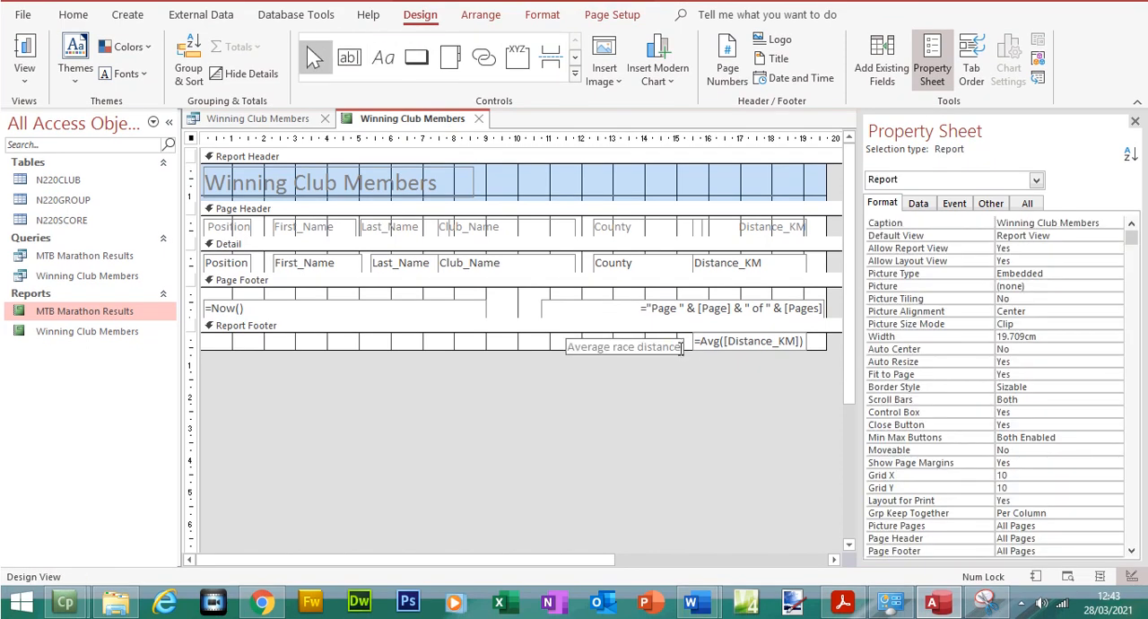
{"action": "left_click", "coordinate": [688, 391]}
Move the "Average race distance" label up to the footer's upper edge, directly against the average box
{"action": "left_click", "coordinate": [581, 348]}
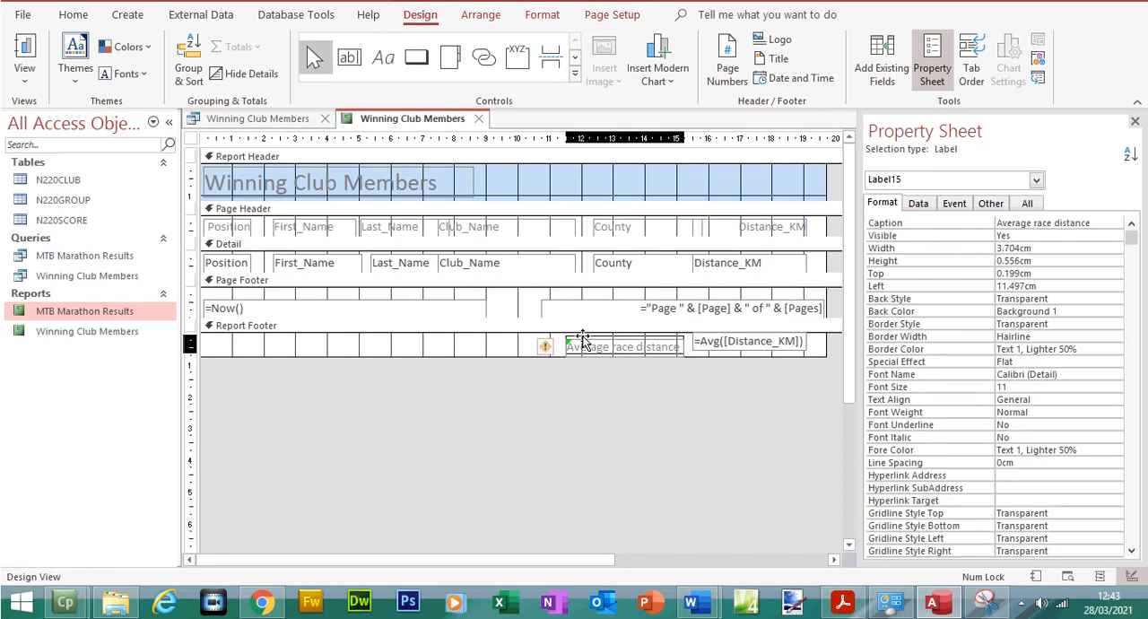
{"action": "left_click_drag", "start_coordinate": [590, 333], "coordinate": [600, 328]}
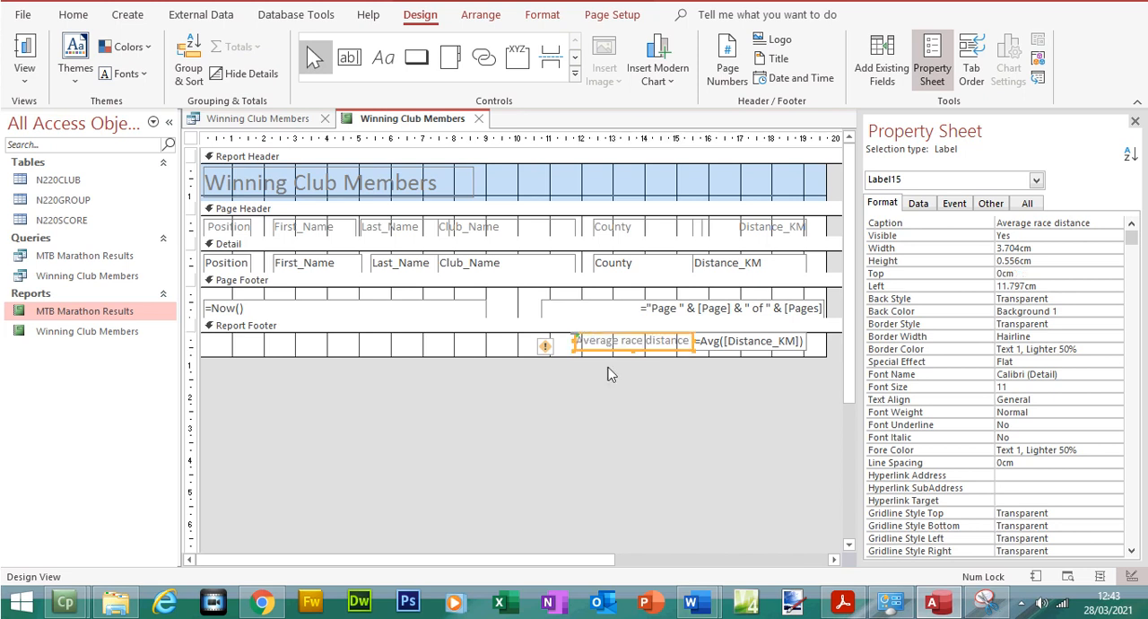
{"action": "left_click", "coordinate": [625, 399]}
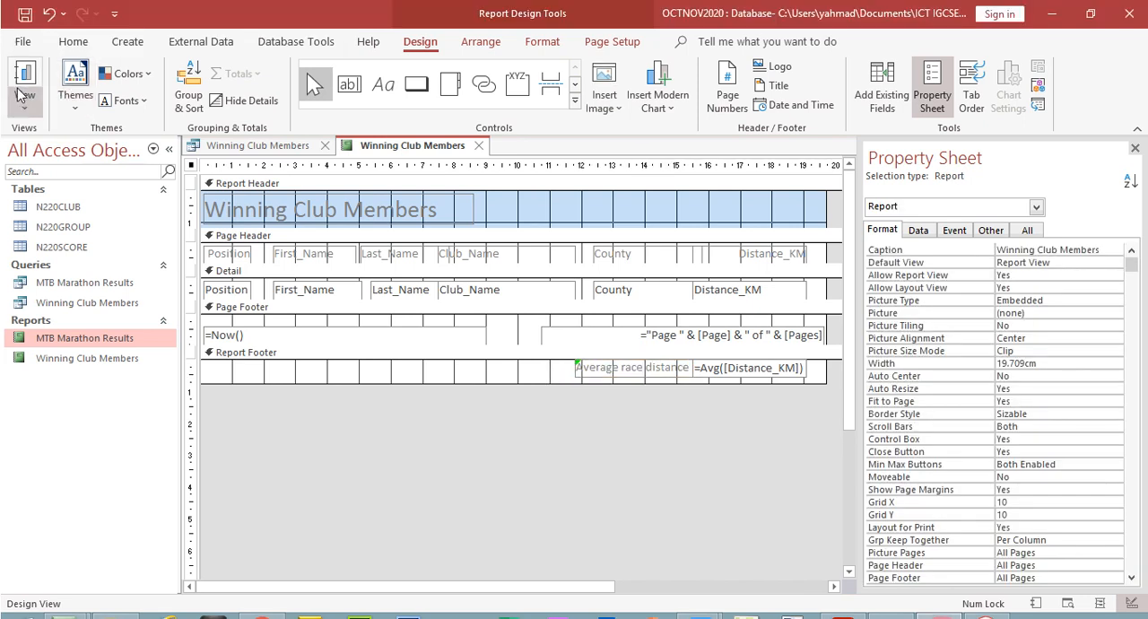
Show the report in Print Preview at 60% zoom and examine the average and its label at the end of the page
{"action": "left_click", "coordinate": [24, 68]}
{"action": "left_click", "coordinate": [56, 154]}
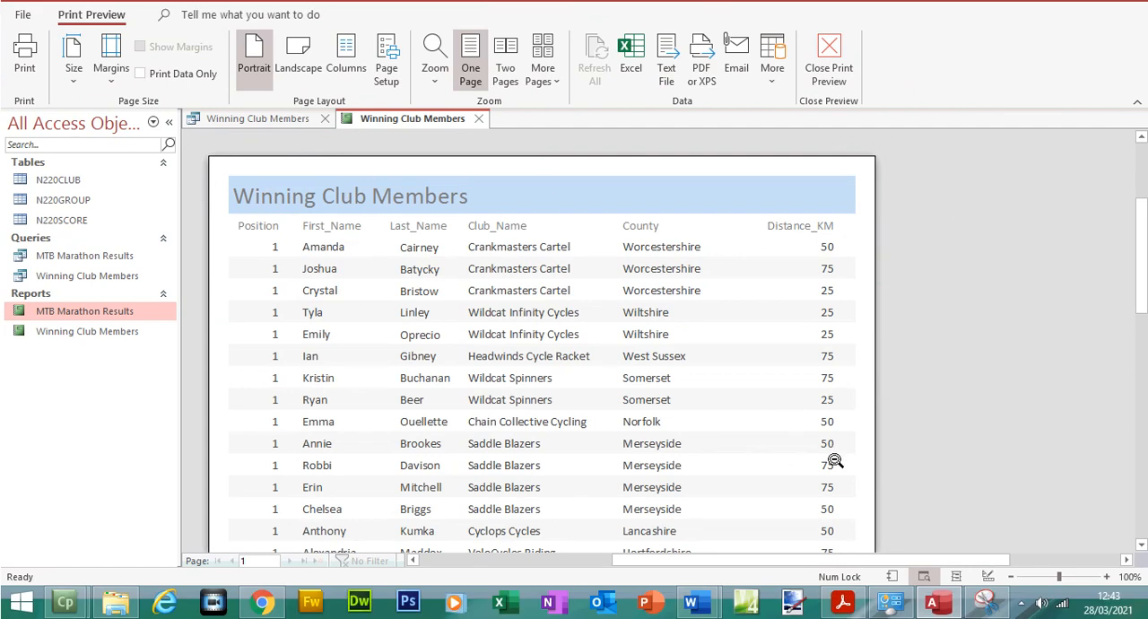
{"action": "left_click", "coordinate": [1012, 579]}
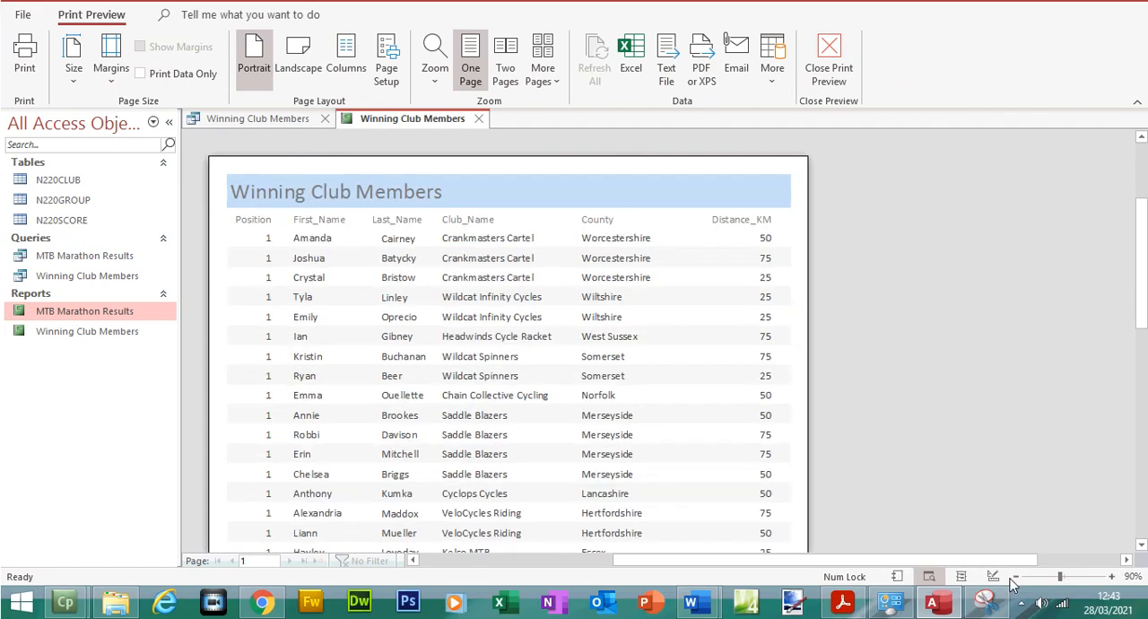
{"action": "left_click", "coordinate": [1014, 579]}
{"action": "left_click", "coordinate": [1016, 579]}
{"action": "left_click", "coordinate": [1017, 578]}
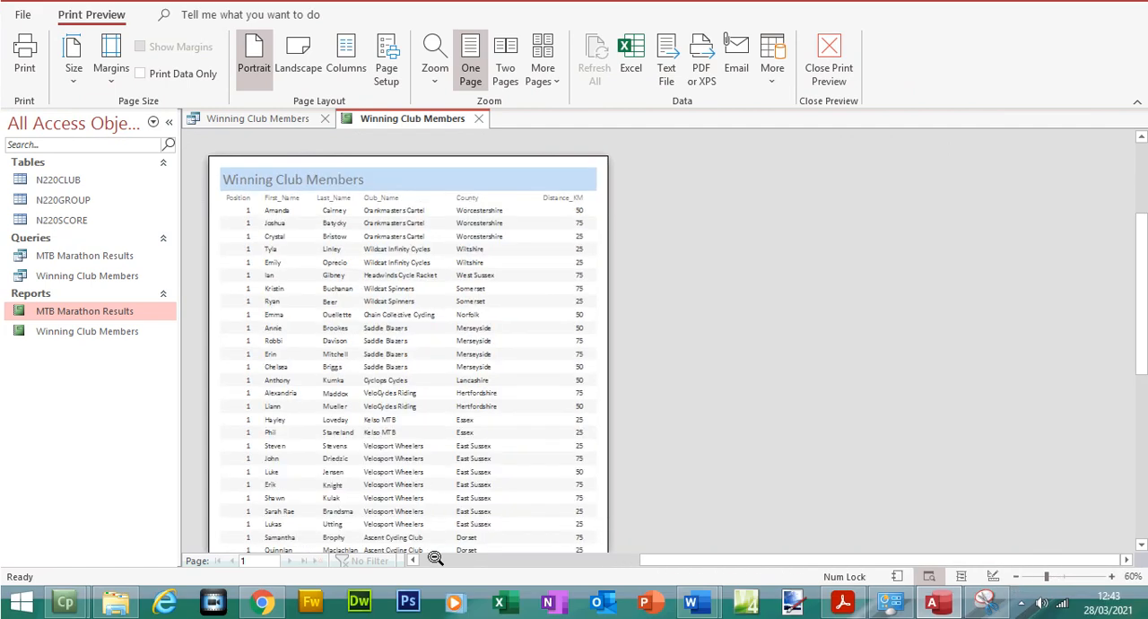
{"action": "scroll", "coordinate": [833, 367], "scroll_direction": "down", "scroll_amount": 5}
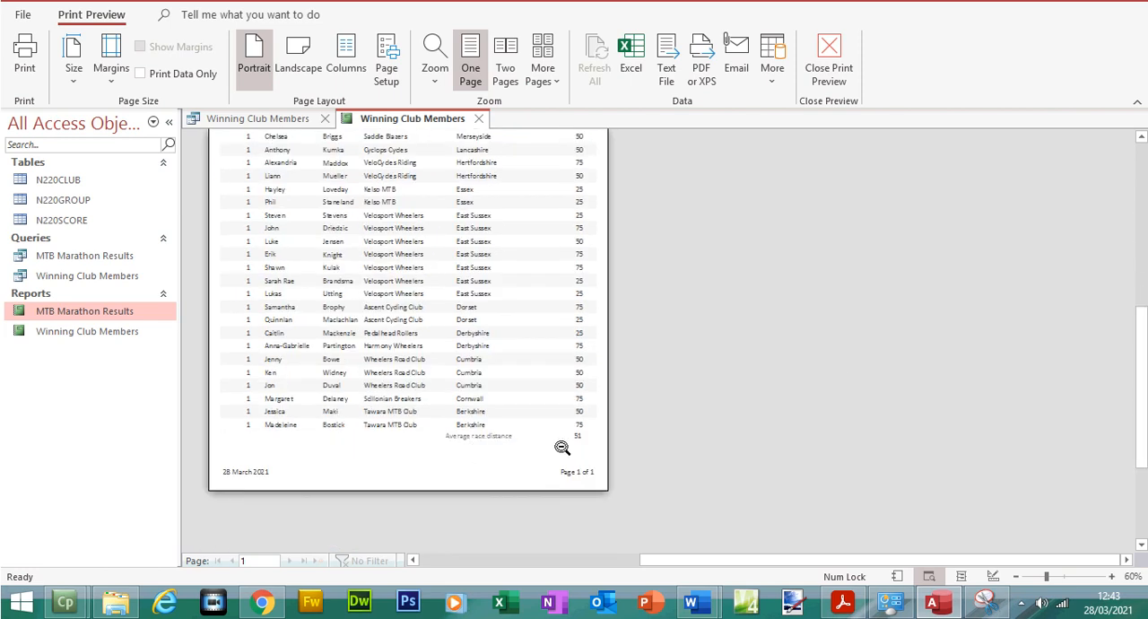
Compare the previewed report with question 24's requirements in the exam paper PDF, ending back in Access
{"action": "left_click", "coordinate": [934, 607]}
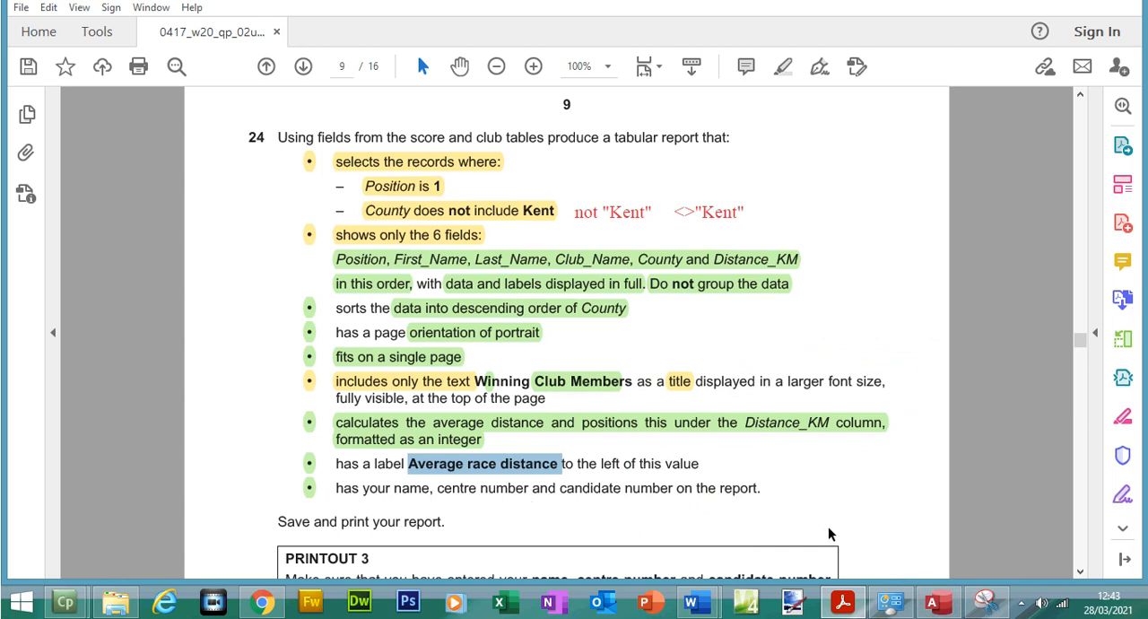
{"action": "left_click", "coordinate": [956, 609]}
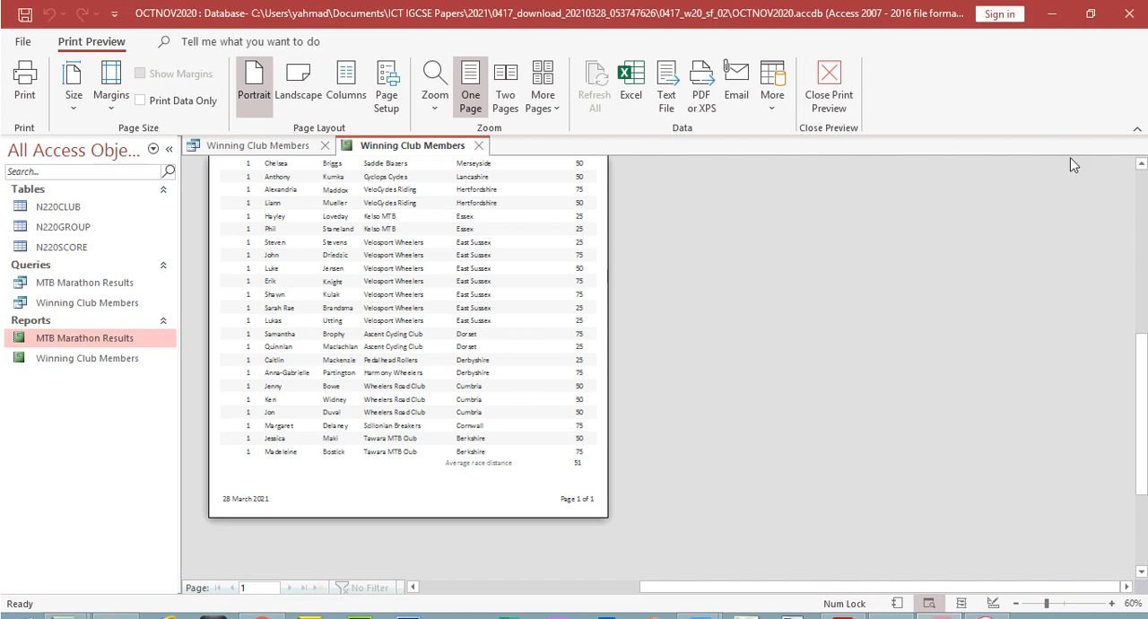
{"action": "left_click", "coordinate": [1140, 164]}
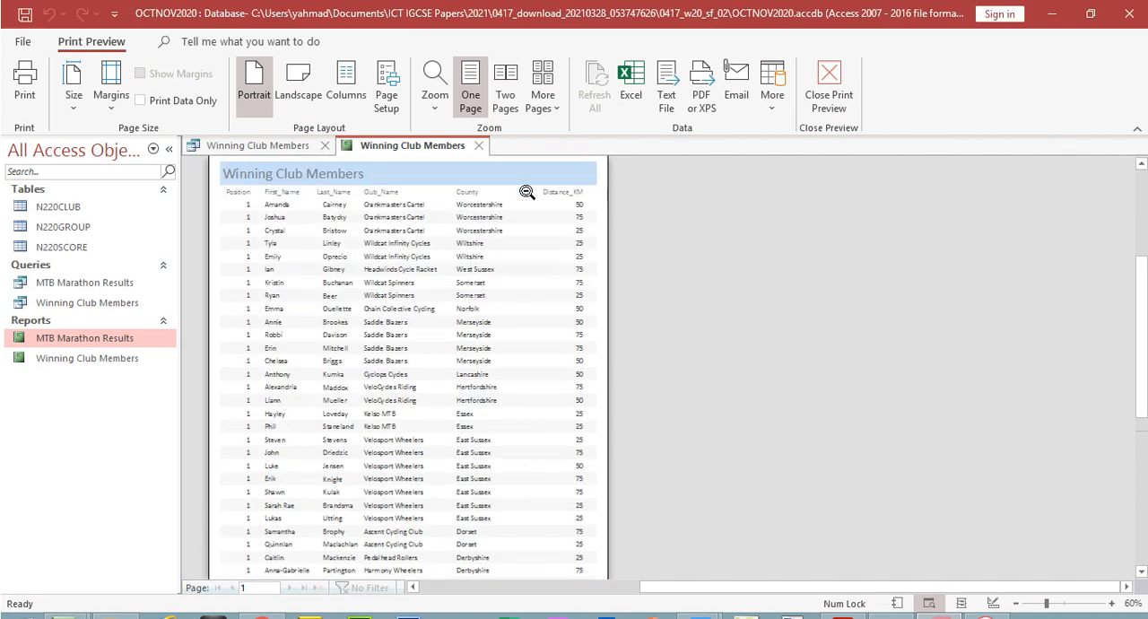
{"action": "left_click", "coordinate": [848, 603]}
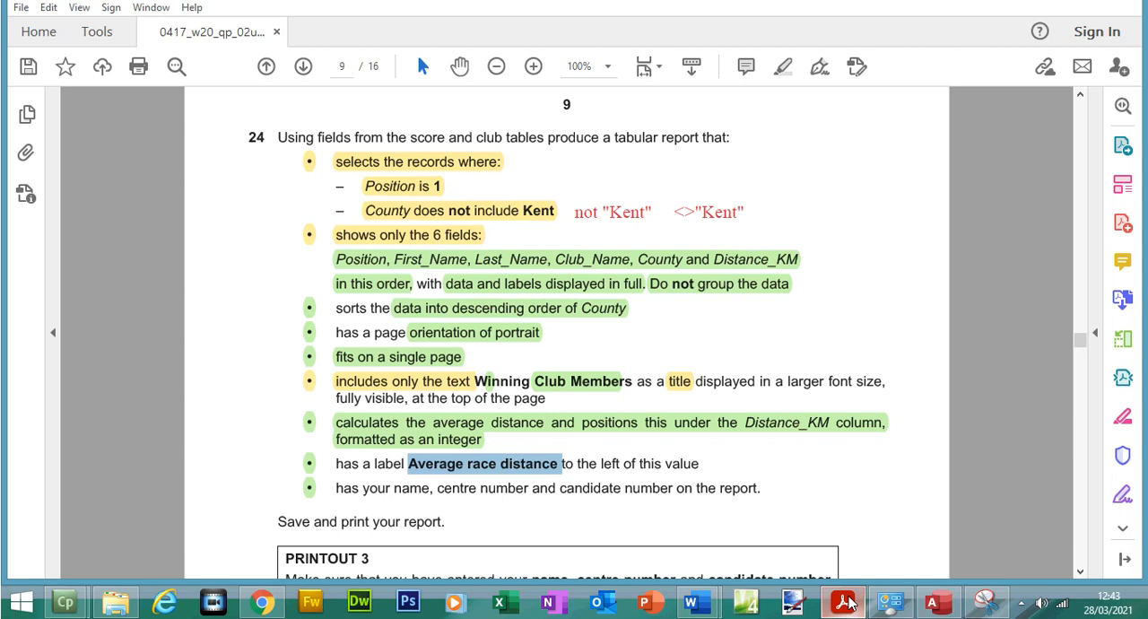
{"action": "left_click", "coordinate": [847, 603]}
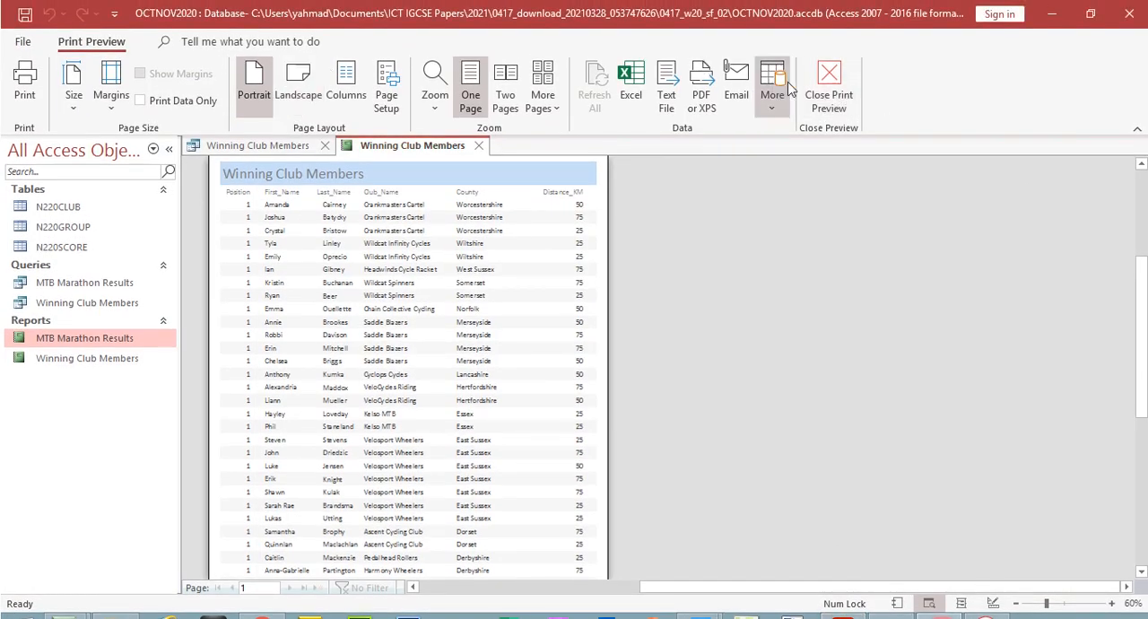
Close the print preview and add a label beside the report title with the candidate's name, centre number and candidate number
{"action": "left_click", "coordinate": [827, 82]}
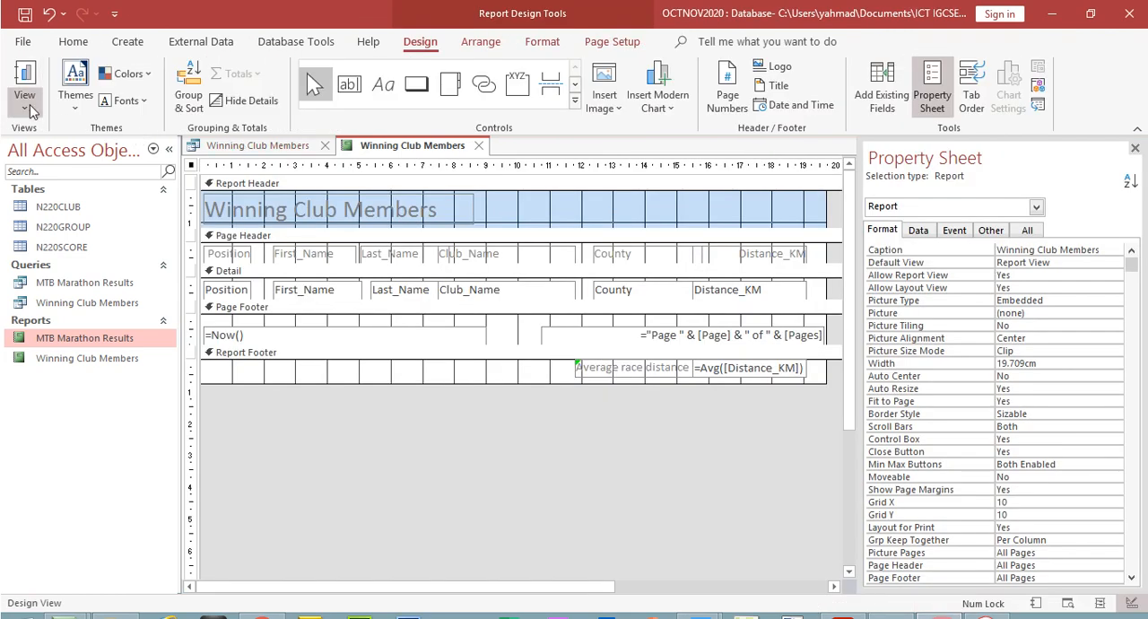
{"action": "left_click", "coordinate": [382, 87]}
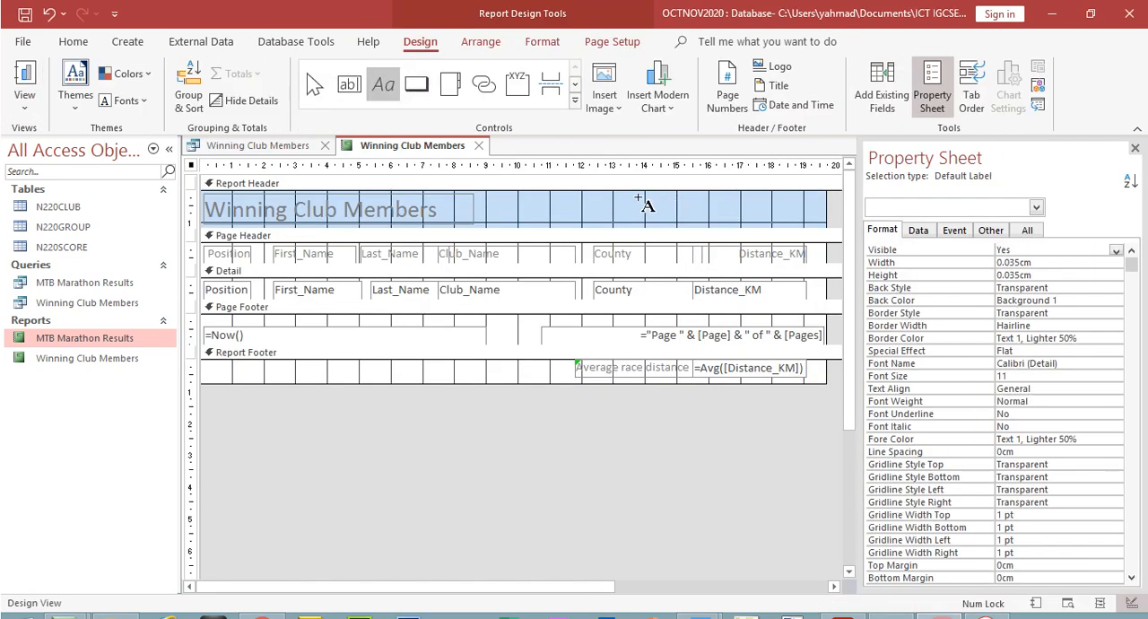
{"action": "left_click_drag", "start_coordinate": [641, 195], "coordinate": [812, 213]}
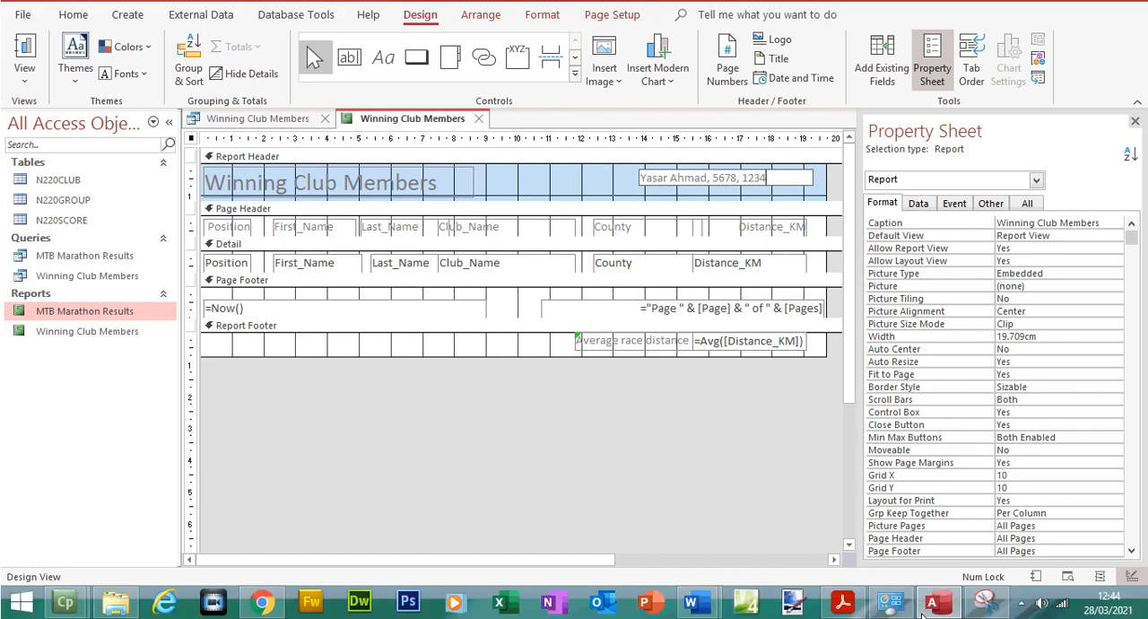
In the exam paper PDF, highlight question 24's label and candidate details requirements and the PRINTOUT 3 box text in green
{"action": "left_click", "coordinate": [852, 608]}
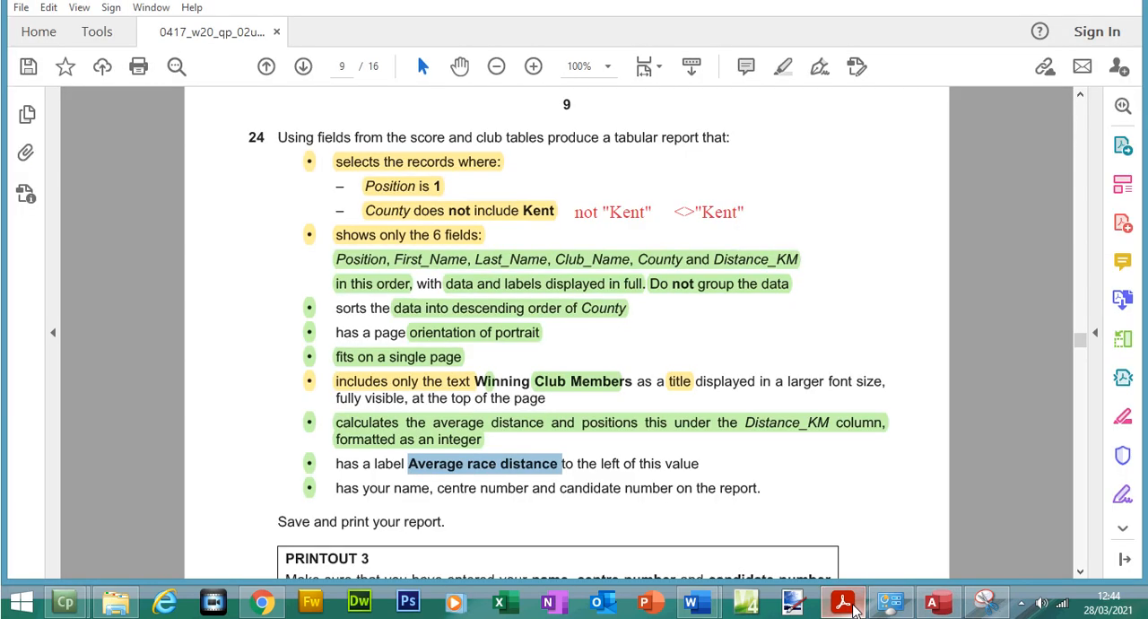
{"action": "left_click", "coordinate": [341, 463]}
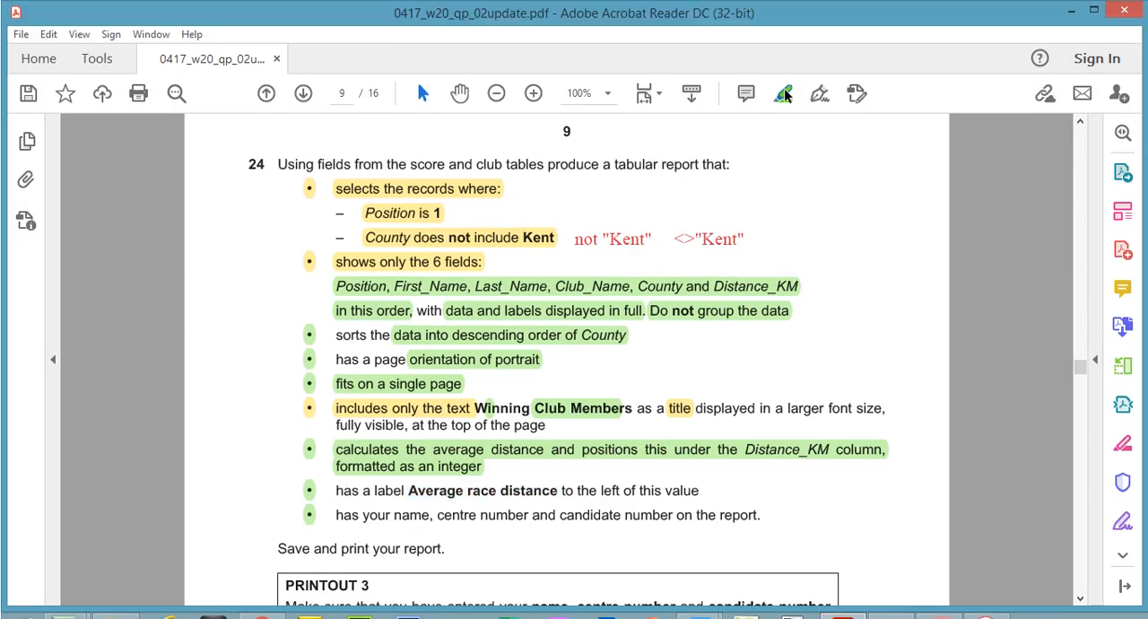
{"action": "left_click", "coordinate": [783, 93]}
{"action": "mouse_move", "coordinate": [328, 489]}
{"action": "left_mouse_down"}
{"action": "mouse_move", "coordinate": [529, 515]}
{"action": "mouse_move", "coordinate": [740, 517]}
{"action": "mouse_move", "coordinate": [741, 496]}
{"action": "left_mouse_up"}
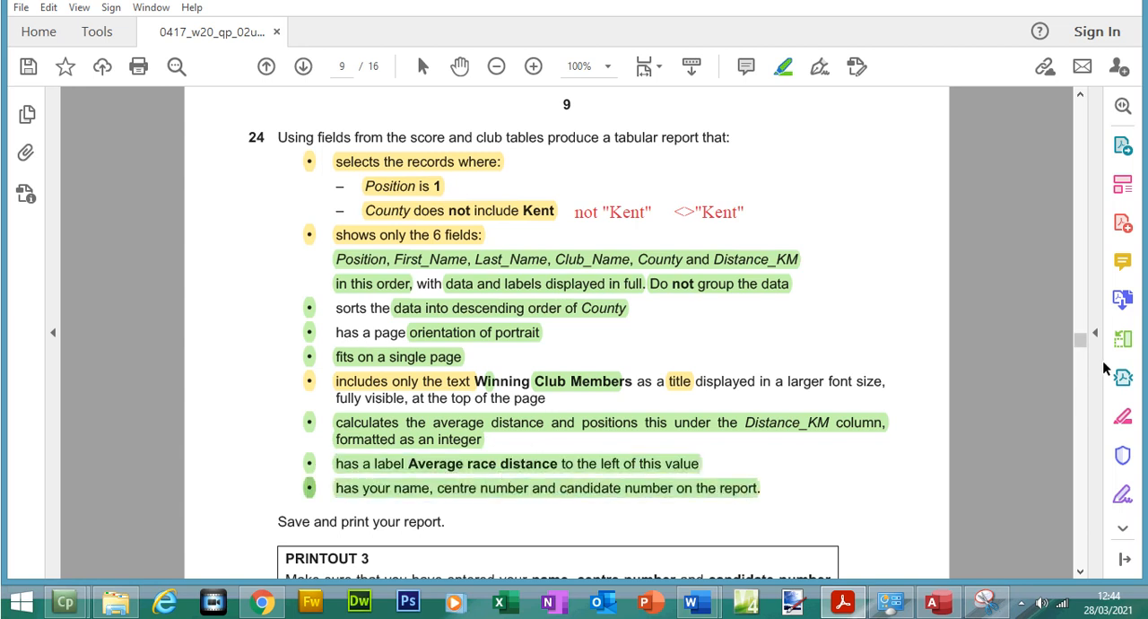
{"action": "scroll", "coordinate": [1081, 345], "scroll_direction": "down", "scroll_amount": 5}
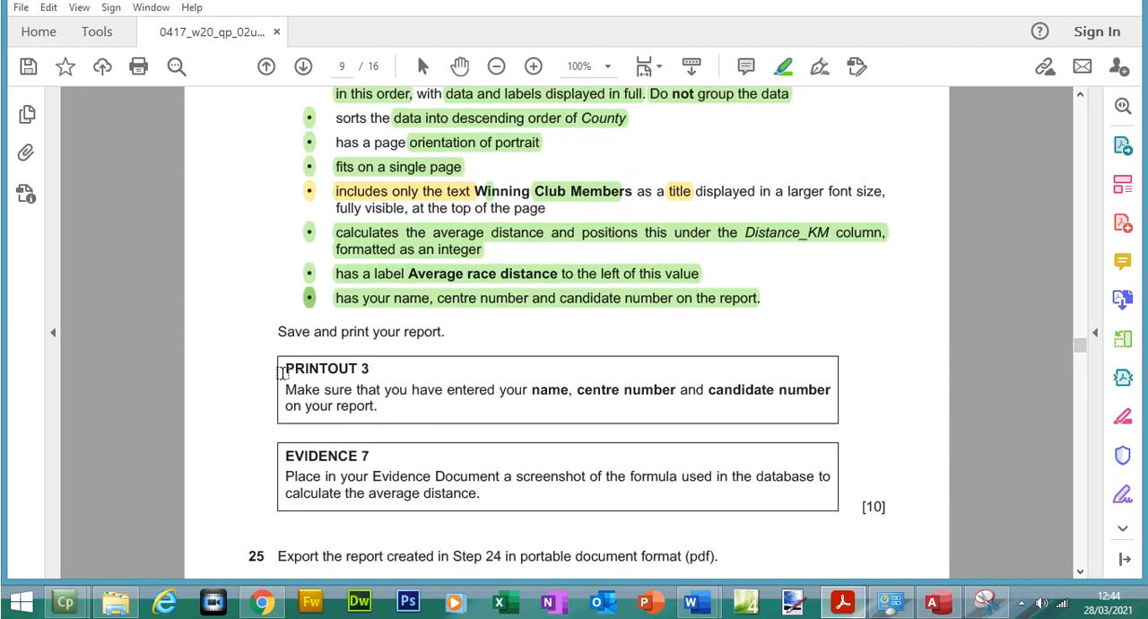
{"action": "mouse_move", "coordinate": [281, 369]}
{"action": "left_mouse_down"}
{"action": "mouse_move", "coordinate": [314, 403]}
{"action": "mouse_move", "coordinate": [375, 405]}
{"action": "left_mouse_up"}
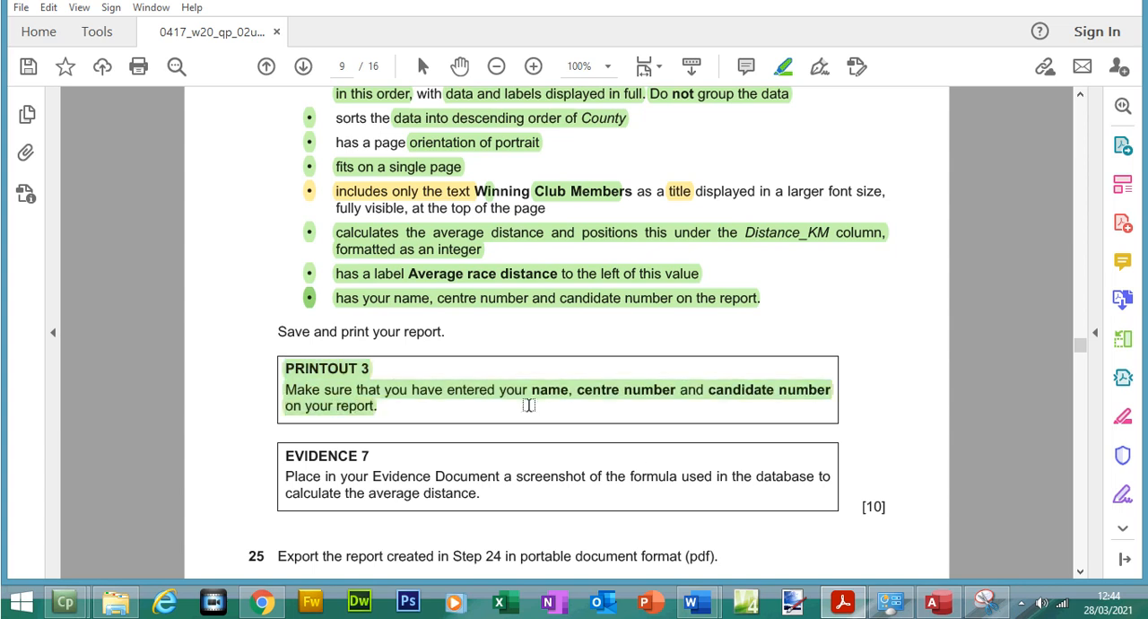
Preview the Winning Club Members report in Access, examine its header, average and page fit, and check it against the exam paper's EVIDENCE 7 instruction
{"action": "left_click", "coordinate": [928, 607]}
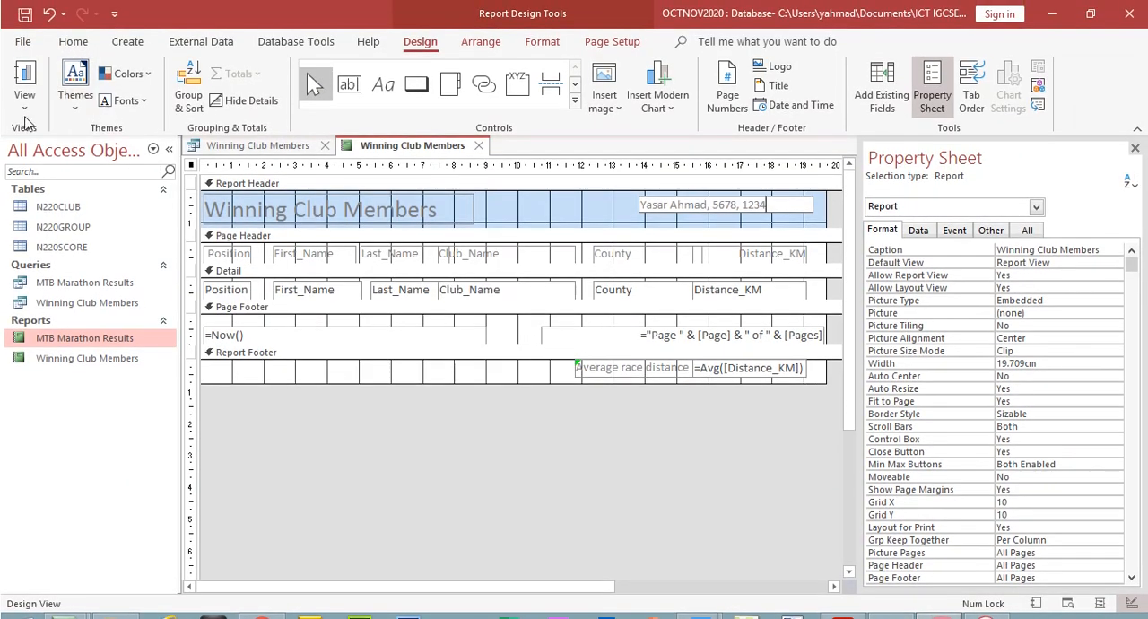
{"action": "left_click", "coordinate": [24, 101]}
{"action": "left_click", "coordinate": [82, 182]}
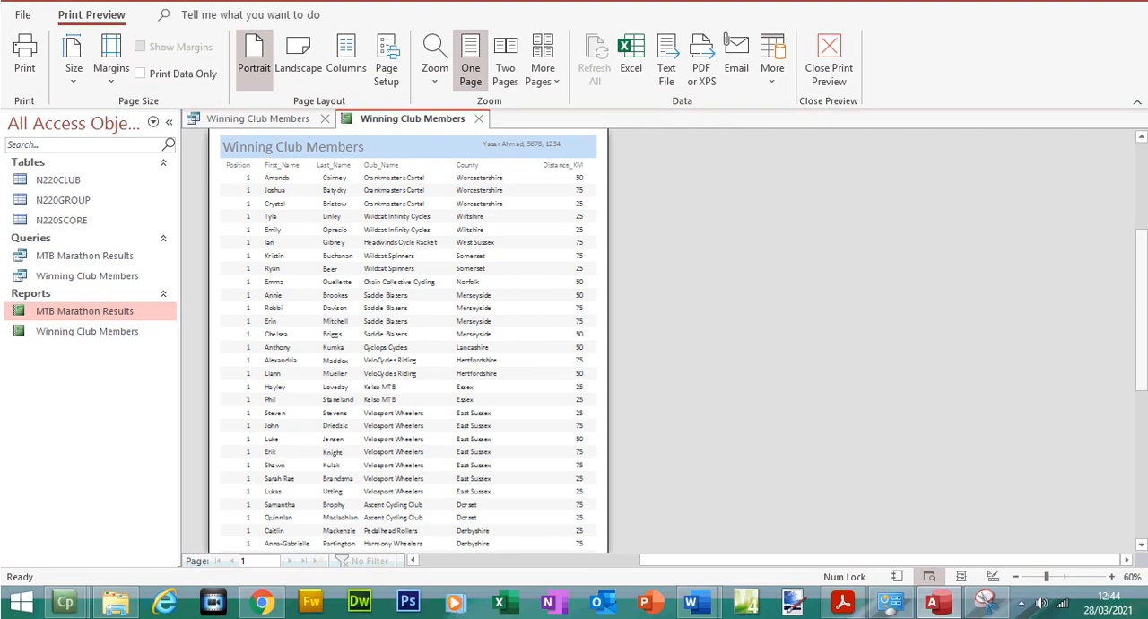
{"action": "scroll", "coordinate": [667, 379], "scroll_direction": "down", "scroll_amount": 5}
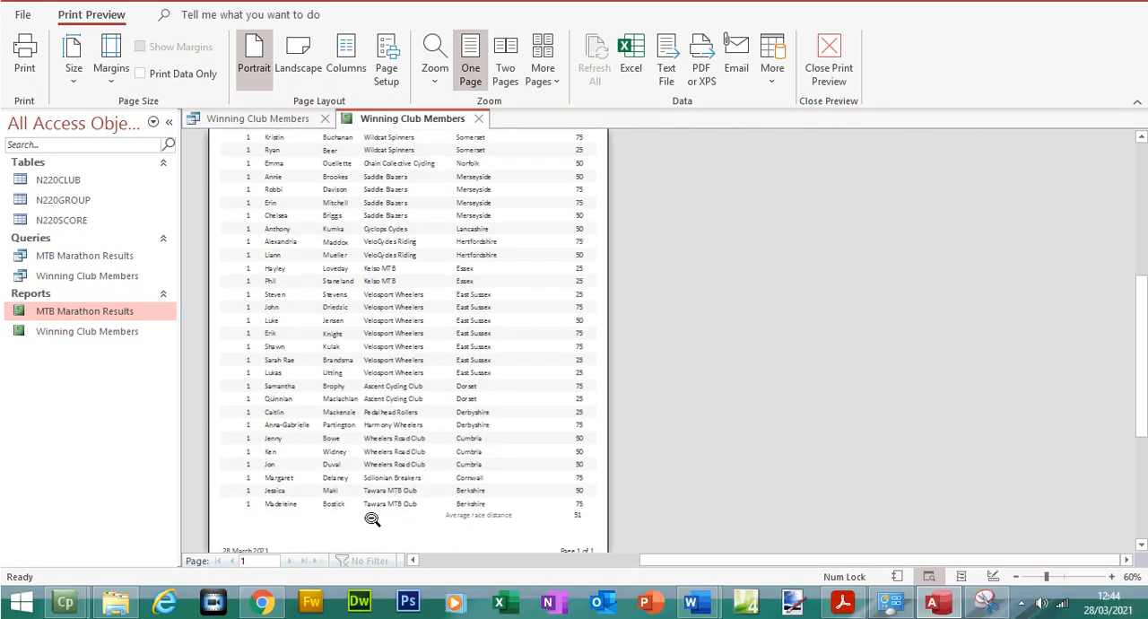
{"action": "left_click", "coordinate": [366, 519]}
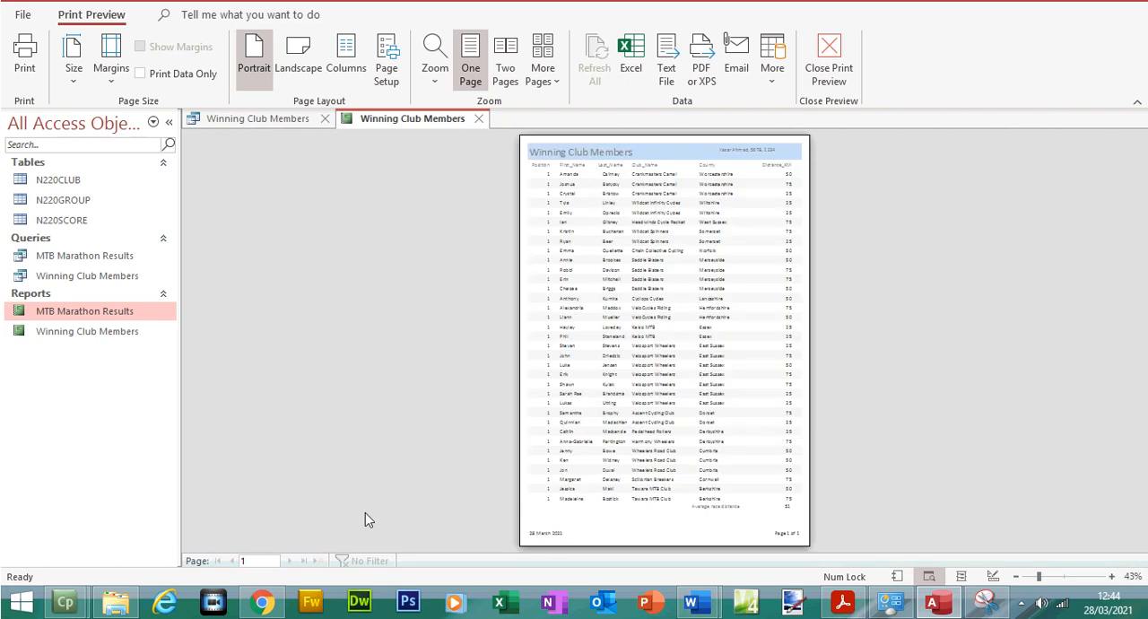
{"action": "left_click", "coordinate": [850, 601]}
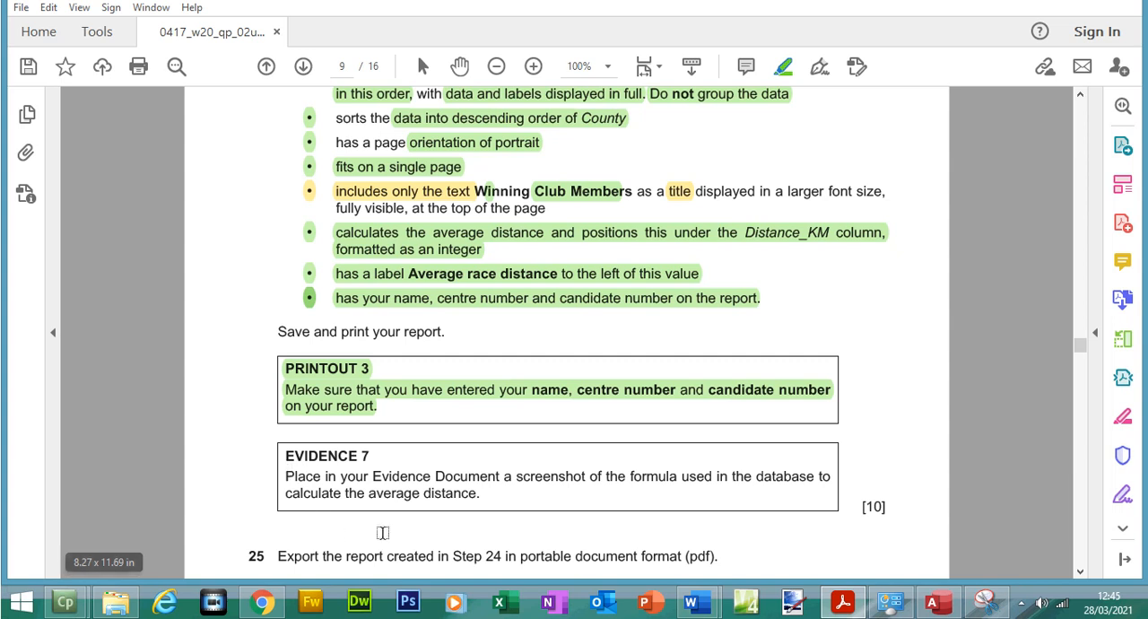
{"action": "left_click", "coordinate": [937, 608]}
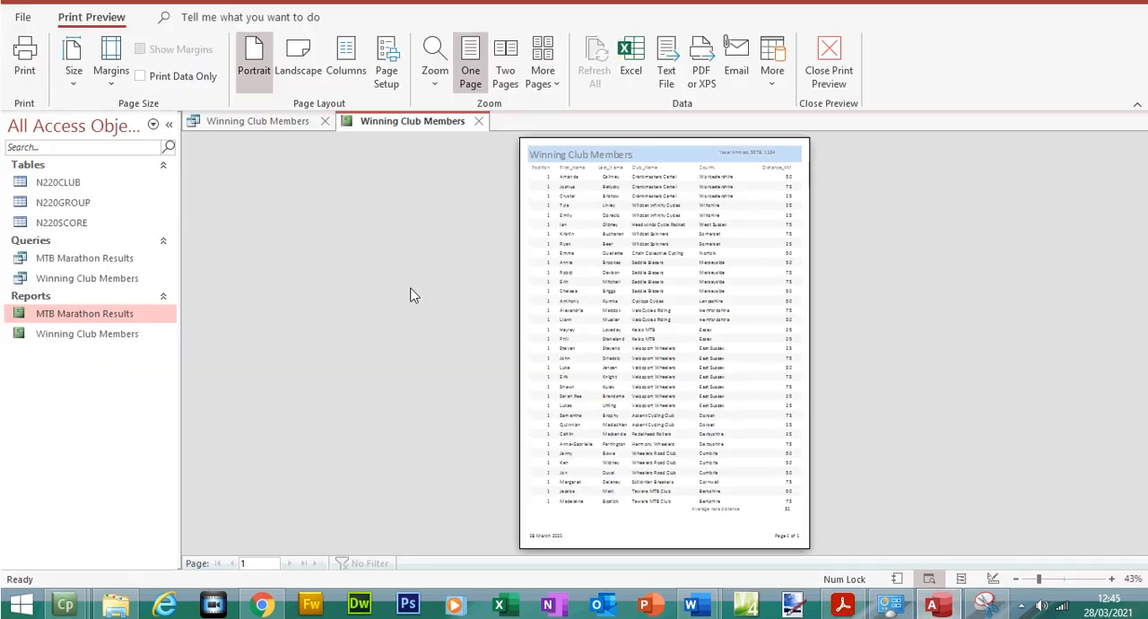
Close the print preview and capture a snip of the report footer's average label and formula, copied with Snipping Tool
{"action": "left_click", "coordinate": [836, 91]}
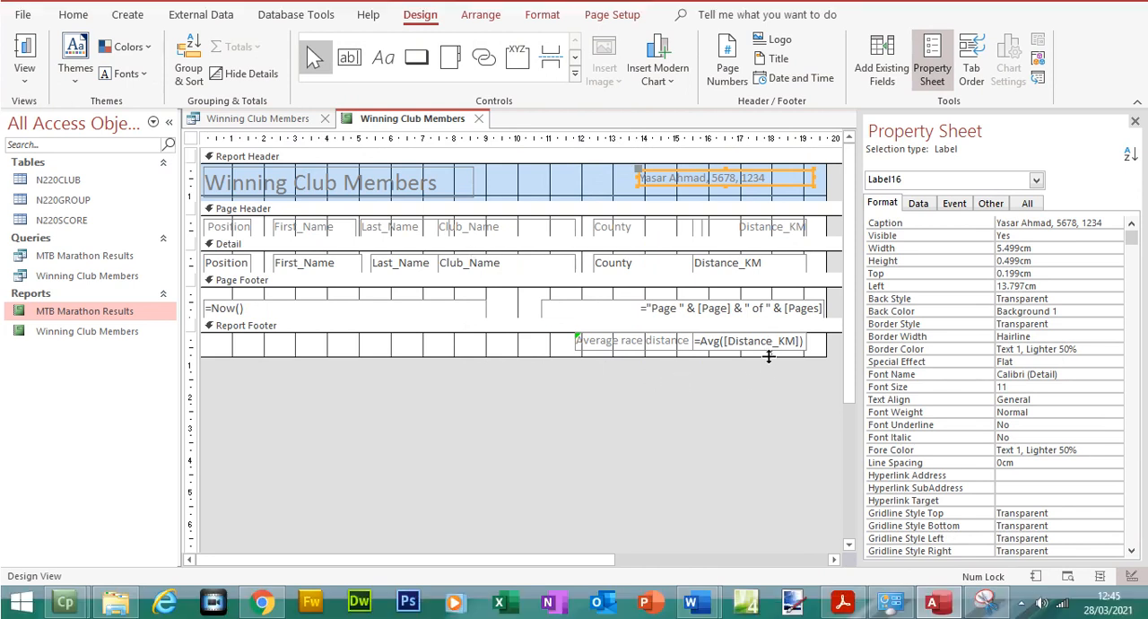
{"action": "left_click", "coordinate": [984, 599]}
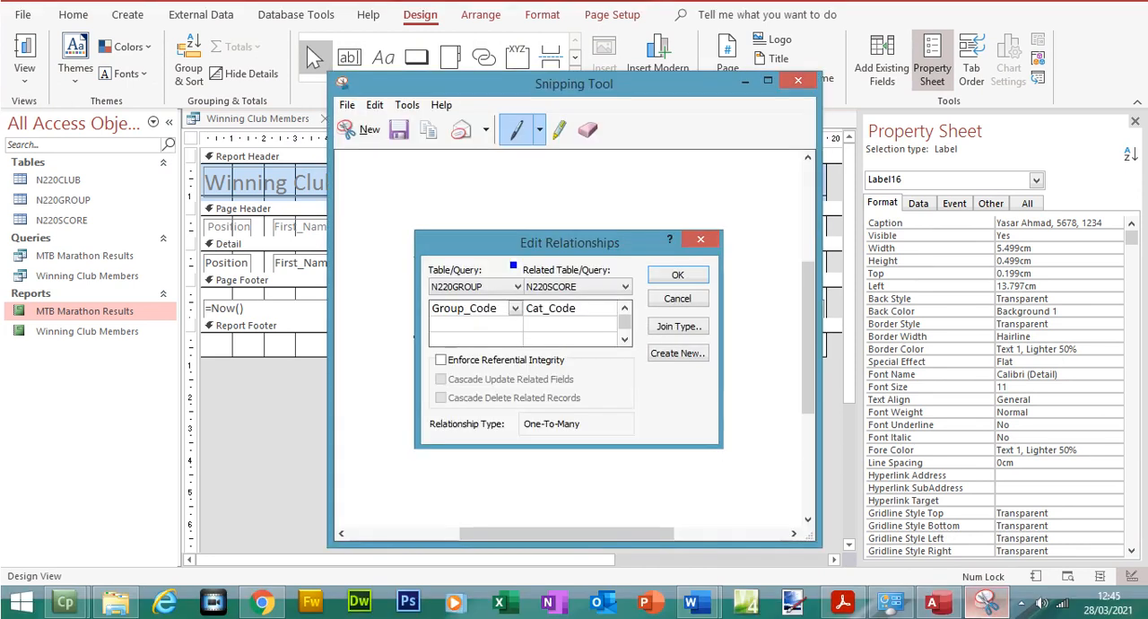
{"action": "left_click_drag", "start_coordinate": [559, 344], "coordinate": [816, 388]}
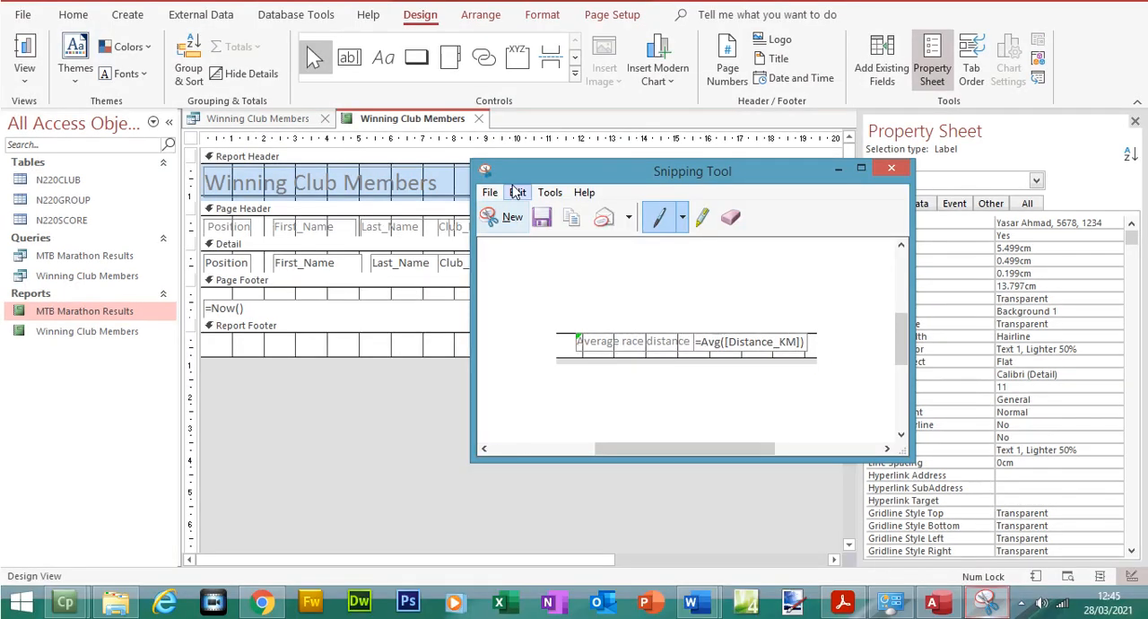
{"action": "left_click", "coordinate": [517, 193]}
{"action": "left_click", "coordinate": [540, 213]}
Paste the formula snip under Step 24 – EVIDENCE 7 in N220EVIDENCE1234.docx in Word, enlarge it to about the text width and save the document
{"action": "mouse_move", "coordinate": [698, 610]}
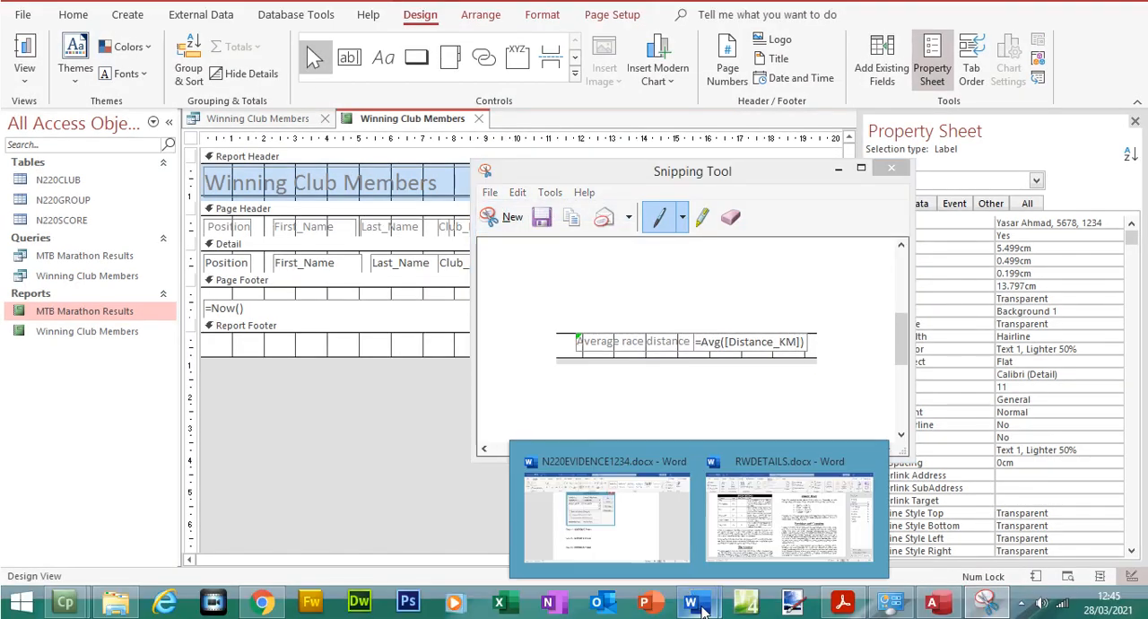
{"action": "left_click", "coordinate": [670, 556]}
{"action": "left_click", "coordinate": [374, 404]}
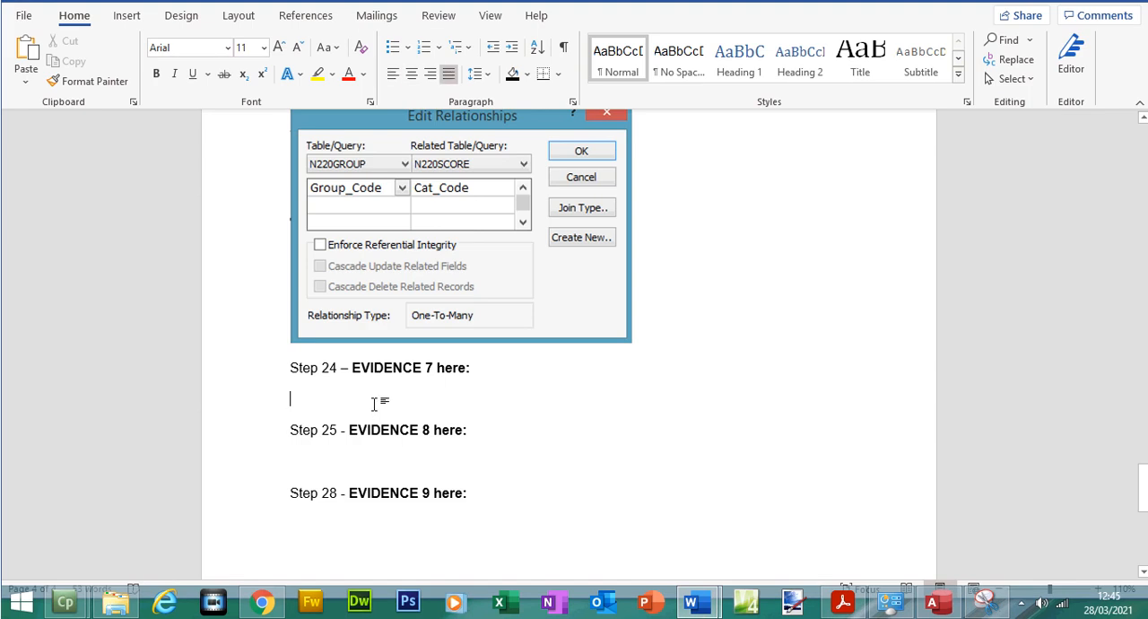
{"action": "key", "text": "ctrl+v"}
{"action": "left_click", "coordinate": [385, 406]}
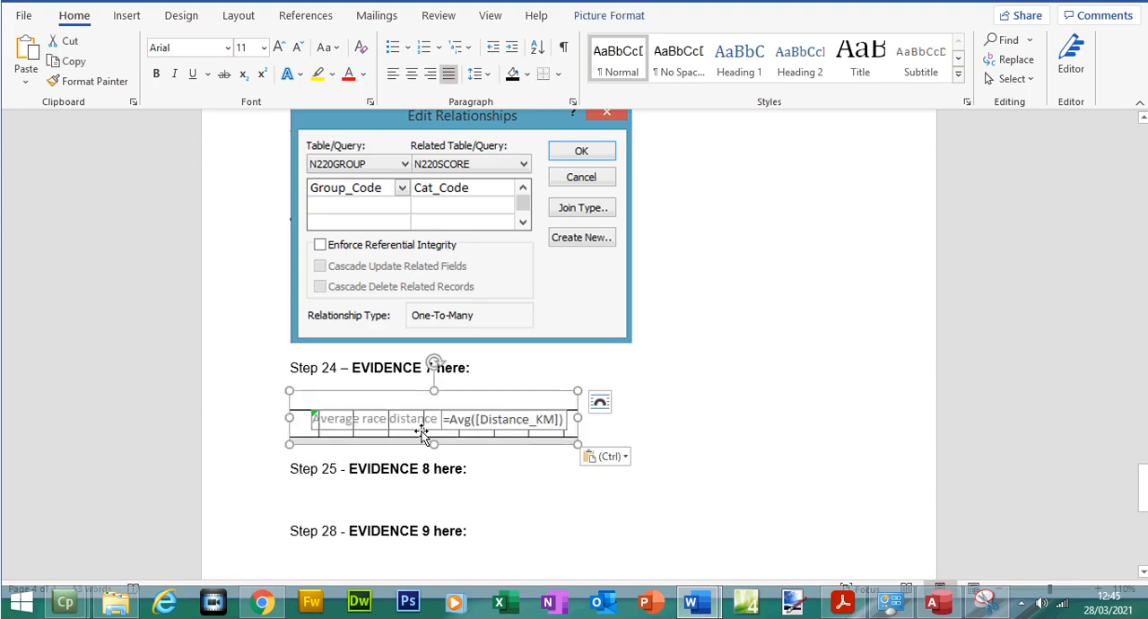
{"action": "left_click_drag", "start_coordinate": [581, 441], "coordinate": [855, 495]}
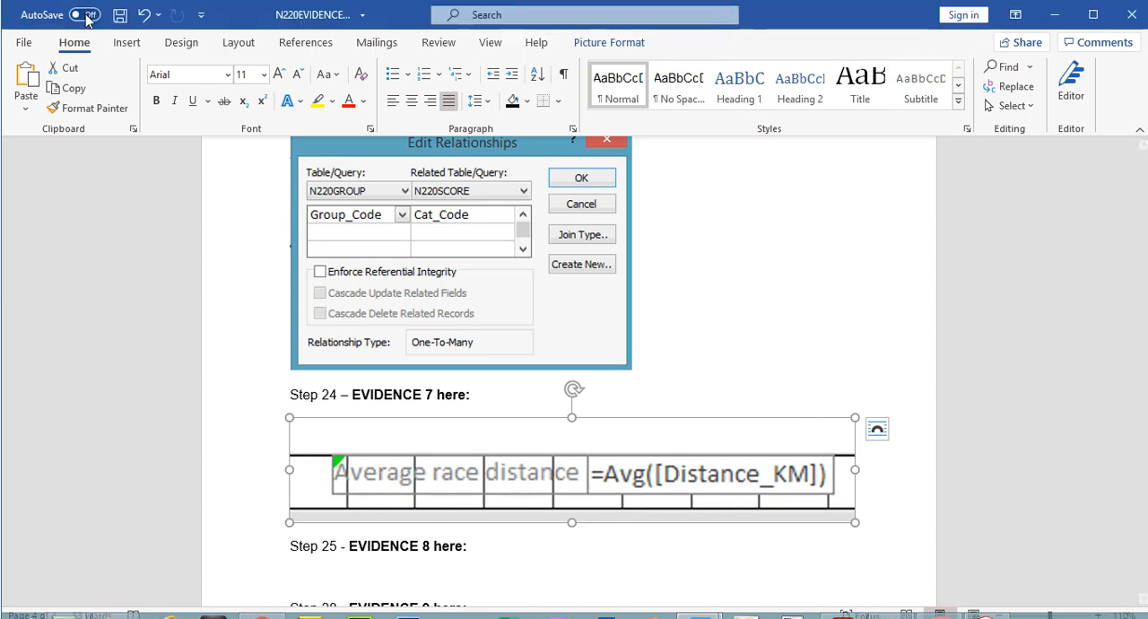
{"action": "left_click", "coordinate": [118, 0]}
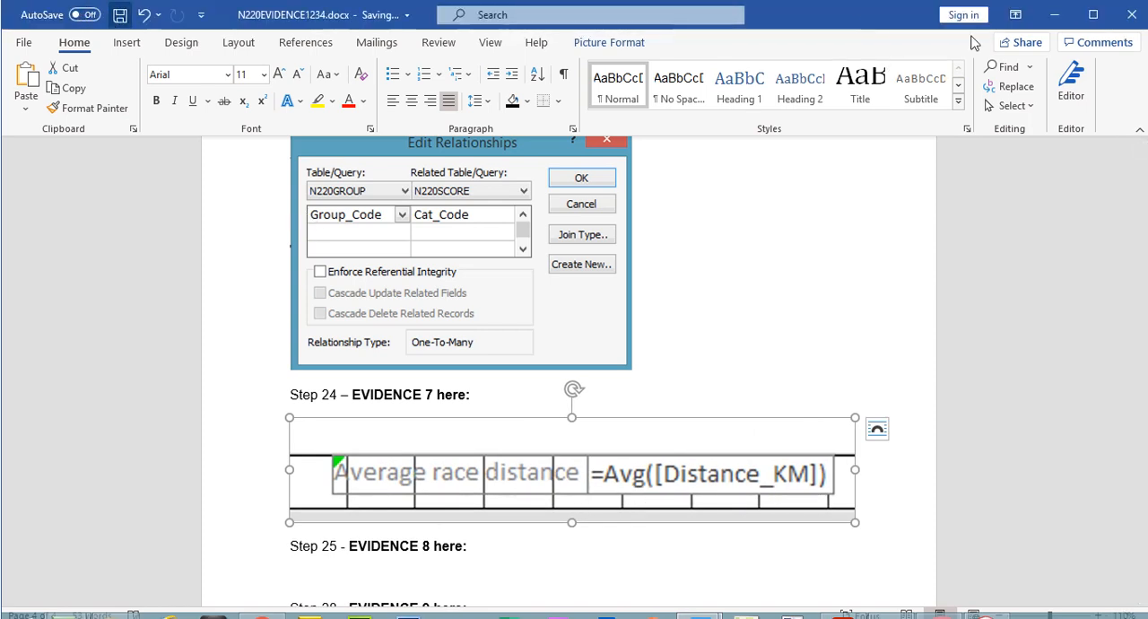
{"action": "left_click", "coordinate": [1055, 15]}
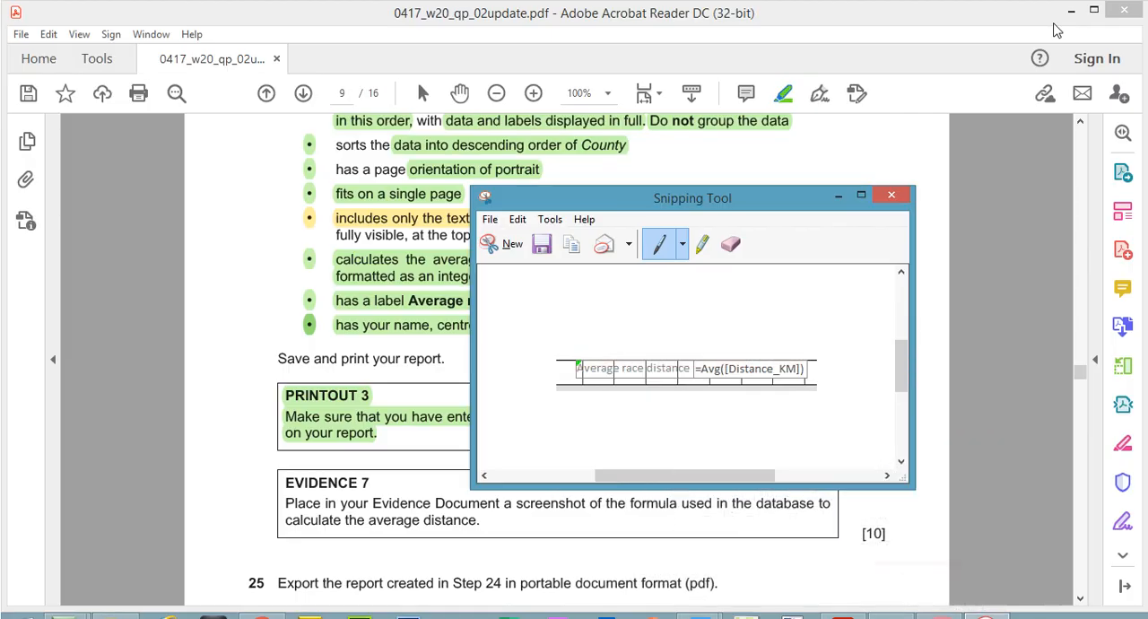
Back in Access, save the Winning Club Members report, close it and its query, and select the report among the database objects
{"action": "left_click", "coordinate": [939, 616]}
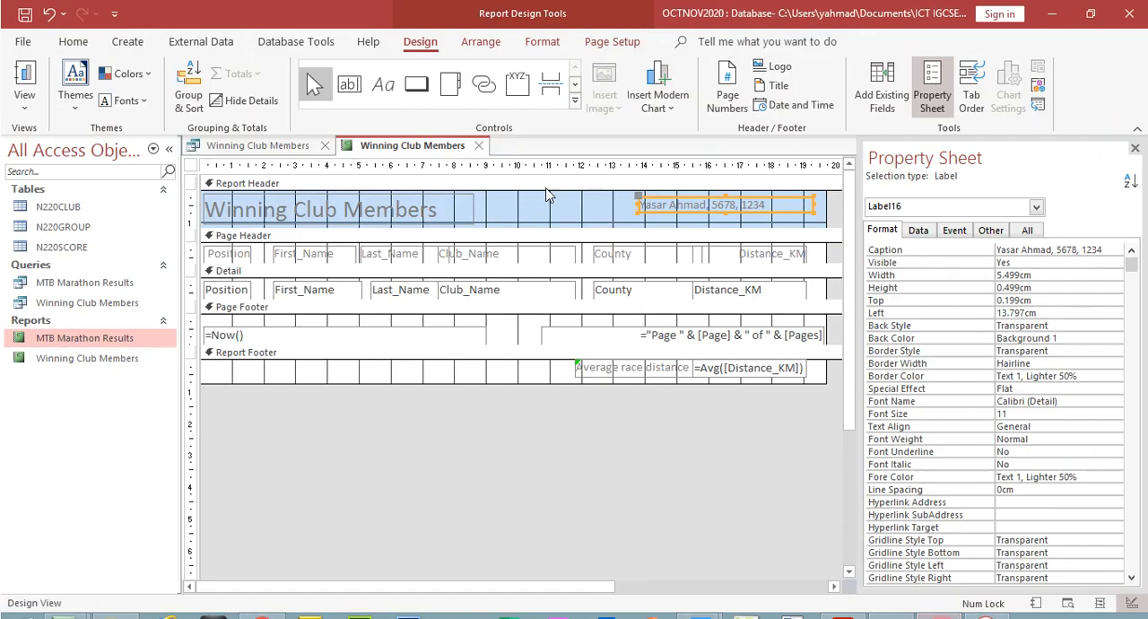
{"action": "left_click", "coordinate": [25, 18]}
{"action": "left_click", "coordinate": [478, 145]}
{"action": "left_click", "coordinate": [326, 146]}
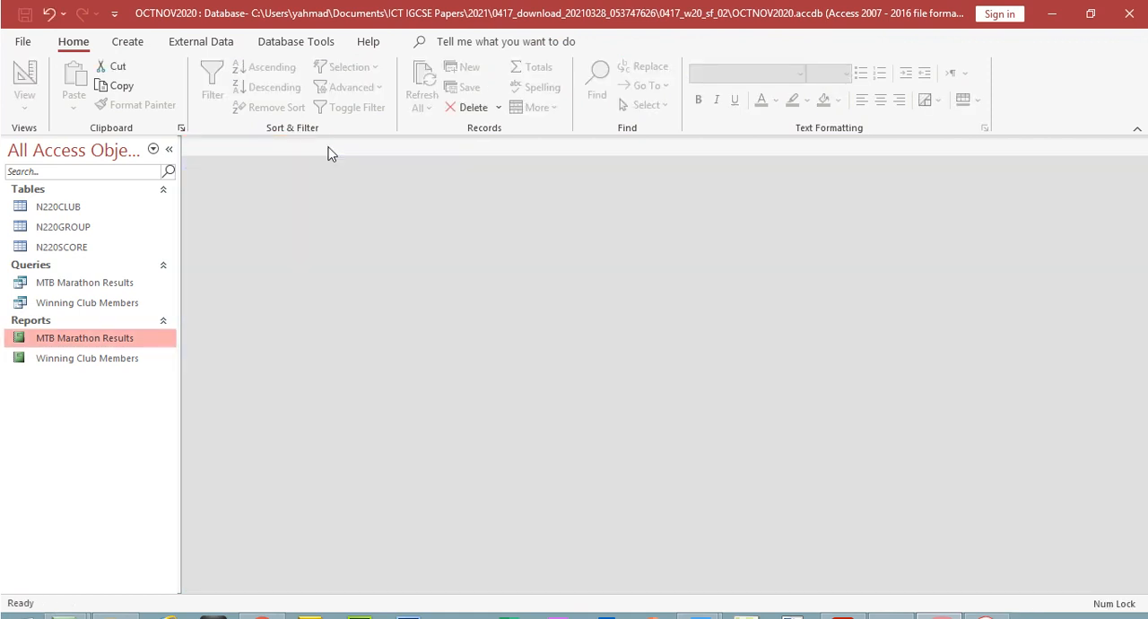
{"action": "left_click", "coordinate": [83, 304]}
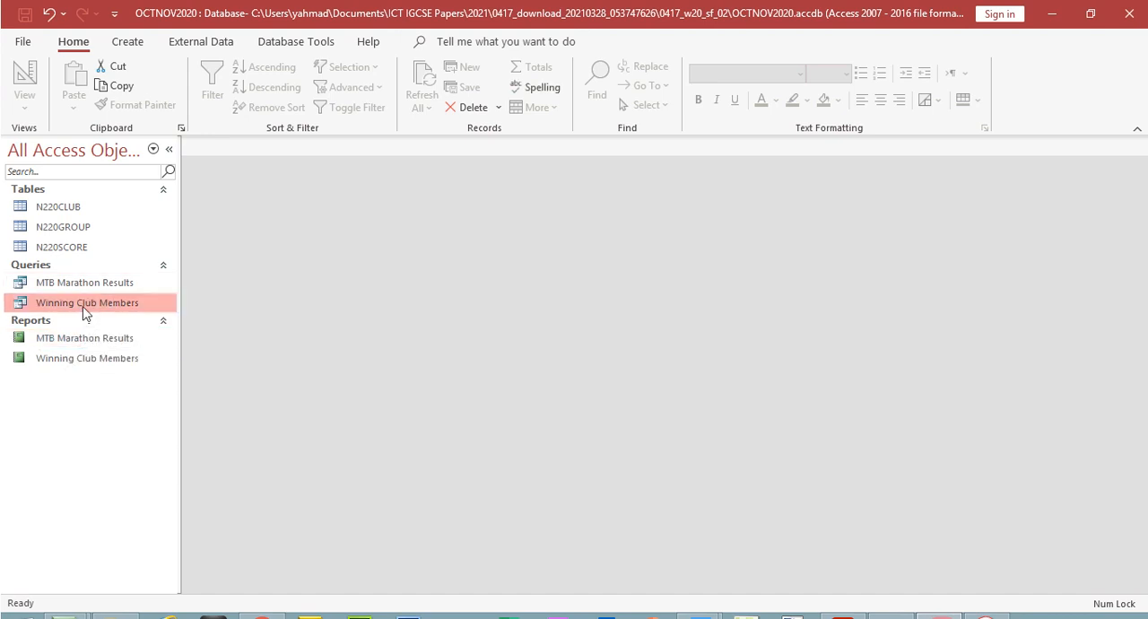
{"action": "left_click", "coordinate": [90, 361]}
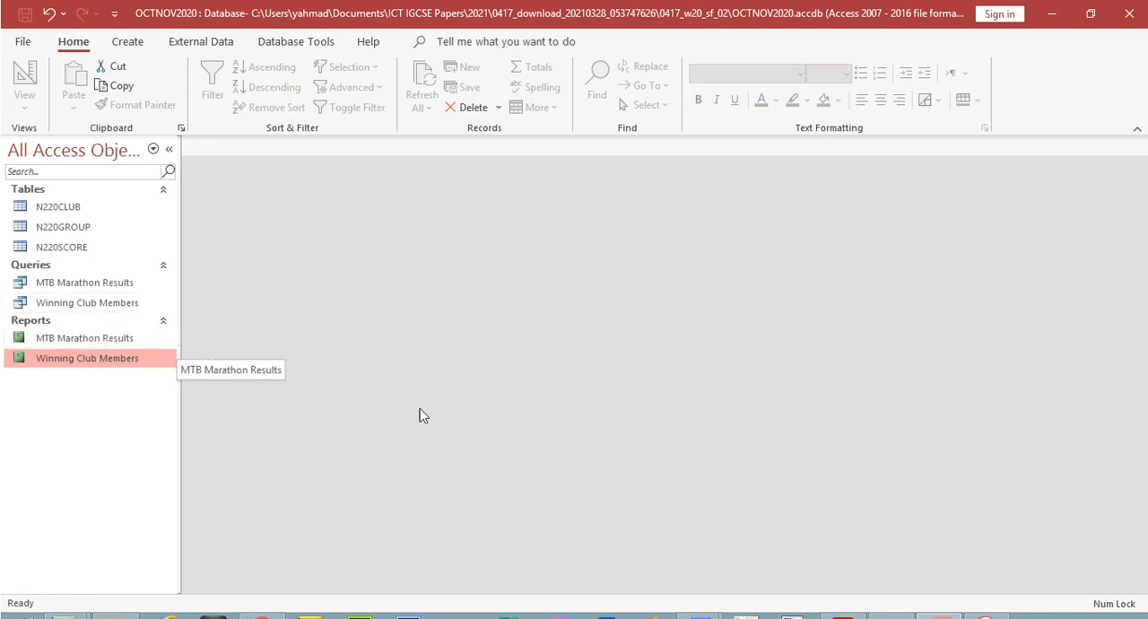
In the exam paper PDF, highlight the EVIDENCE 7 box text in yellow and recolour the PRINTOUT 3 highlight to yellow
{"action": "left_click", "coordinate": [842, 617]}
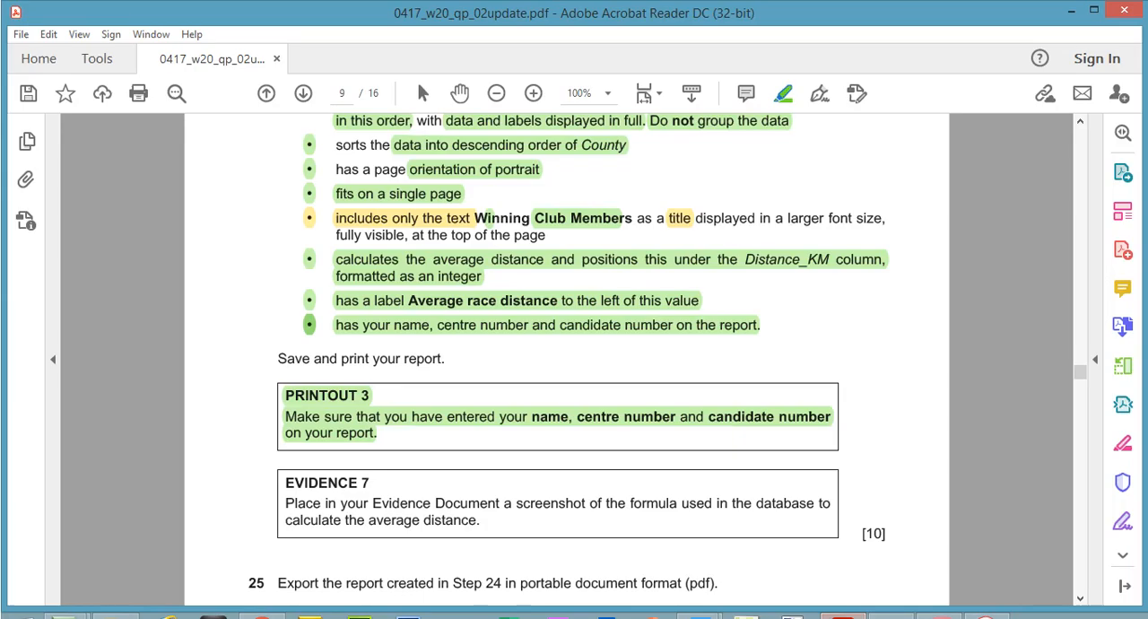
{"action": "scroll", "coordinate": [1085, 377], "scroll_direction": "down", "scroll_amount": 3}
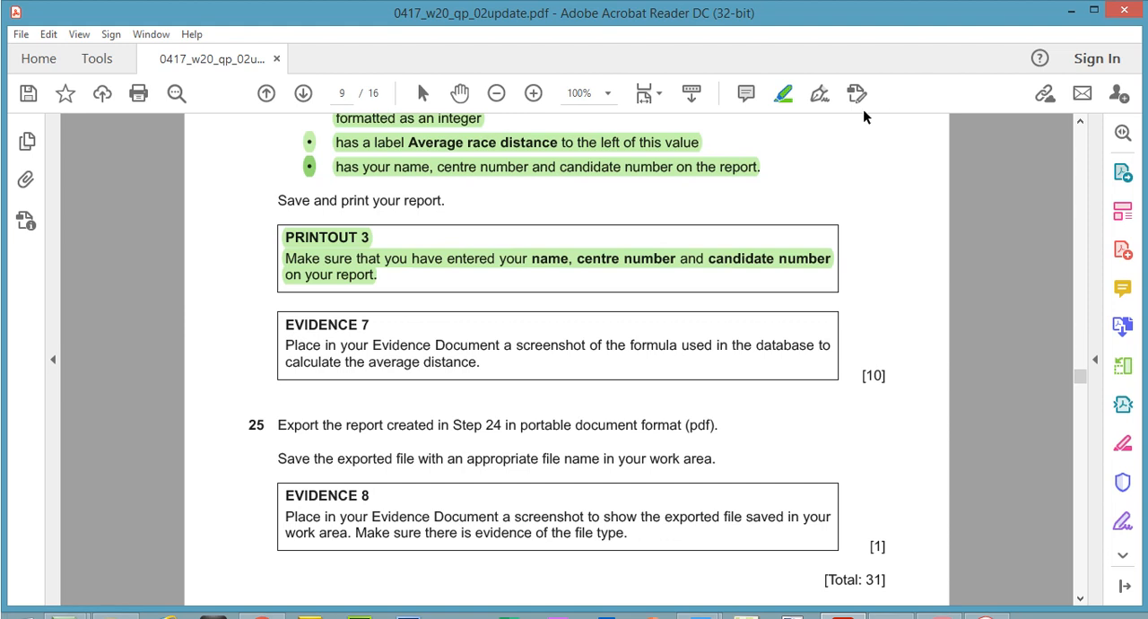
{"action": "right_click", "coordinate": [782, 101]}
{"action": "key", "text": "Escape"}
{"action": "left_click", "coordinate": [783, 93]}
{"action": "mouse_move", "coordinate": [280, 318]}
{"action": "left_mouse_down"}
{"action": "mouse_move", "coordinate": [543, 360]}
{"action": "mouse_move", "coordinate": [484, 366]}
{"action": "left_mouse_up"}
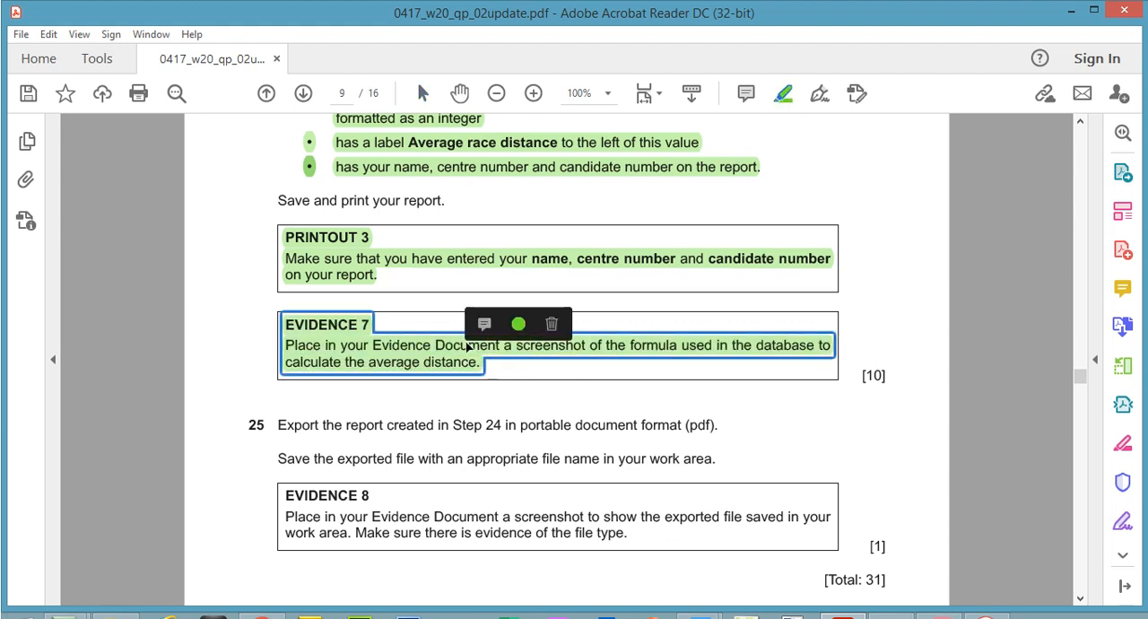
{"action": "left_click", "coordinate": [518, 324]}
{"action": "left_click", "coordinate": [535, 230]}
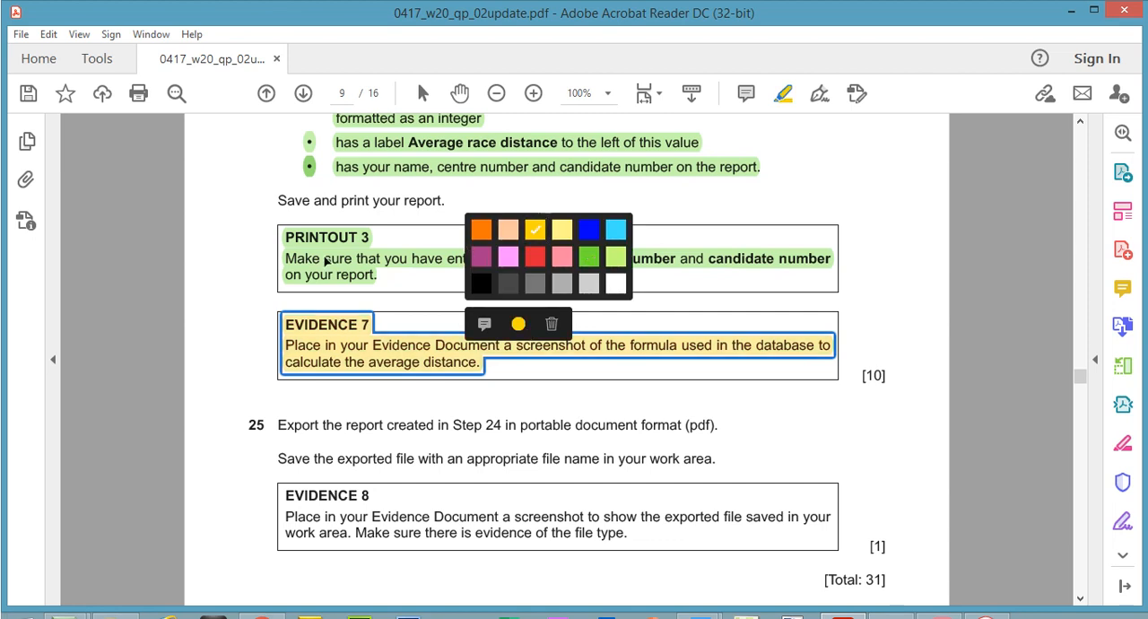
{"action": "left_click", "coordinate": [325, 260]}
{"action": "left_click", "coordinate": [380, 207]}
{"action": "left_click", "coordinate": [397, 246]}
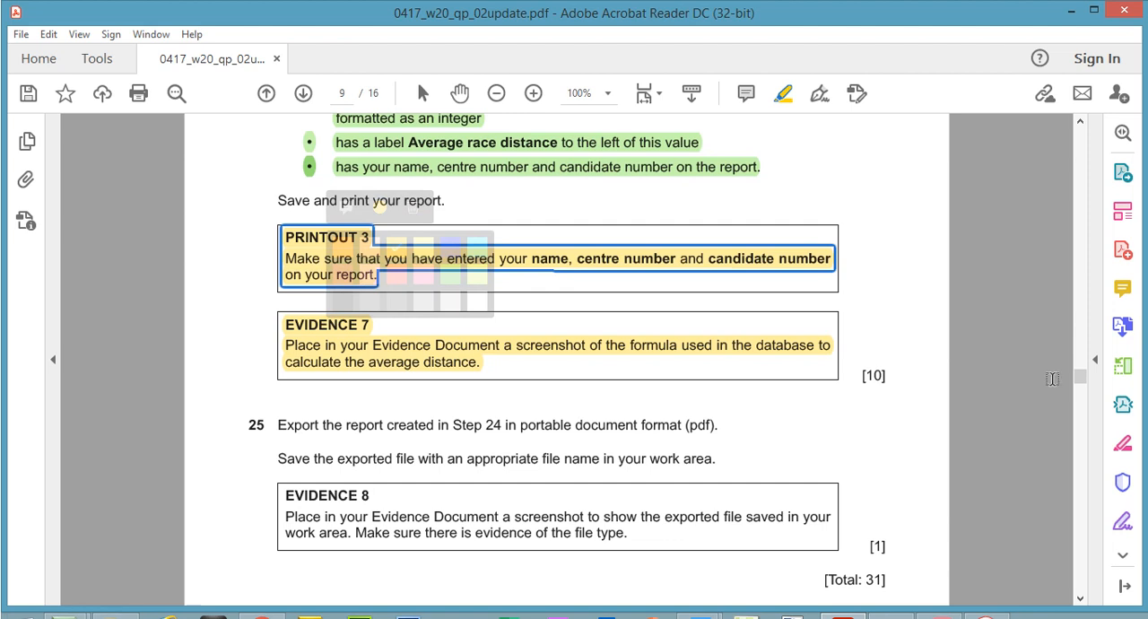
Highlight question 25's two lines about exporting the report as a PDF and saving it in yellow
{"action": "left_click_drag", "start_coordinate": [1080, 379], "coordinate": [1080, 381]}
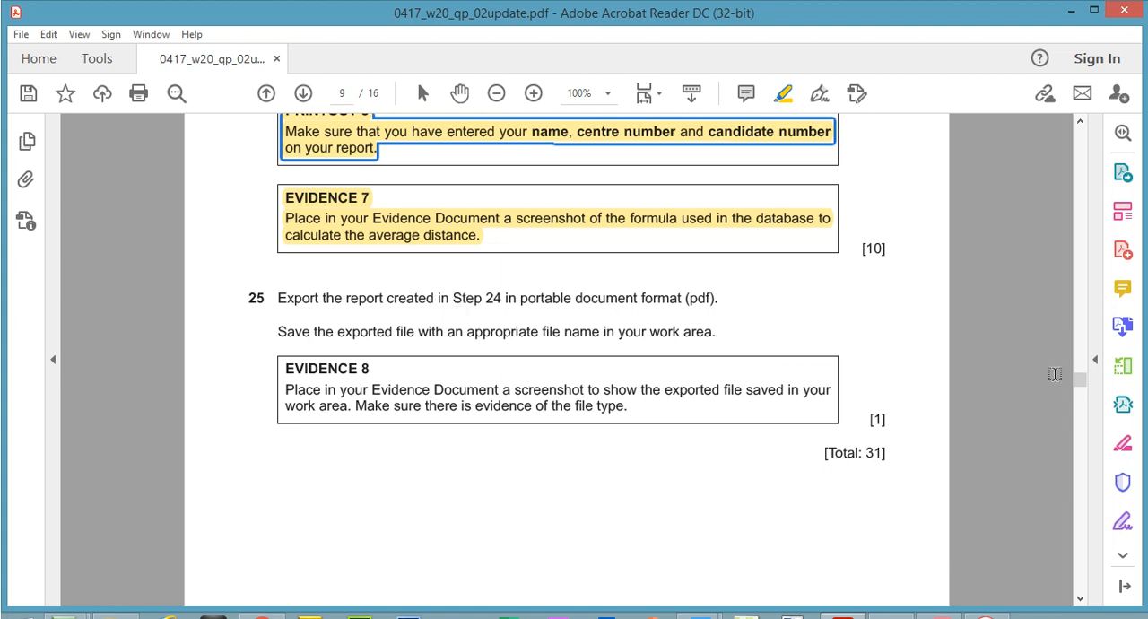
{"action": "mouse_move", "coordinate": [1079, 389]}
{"action": "left_mouse_down"}
{"action": "mouse_move", "coordinate": [1080, 371]}
{"action": "mouse_move", "coordinate": [1080, 386]}
{"action": "left_mouse_up"}
{"action": "mouse_move", "coordinate": [281, 298]}
{"action": "left_mouse_down"}
{"action": "mouse_move", "coordinate": [689, 389]}
{"action": "mouse_move", "coordinate": [721, 330]}
{"action": "left_mouse_up"}
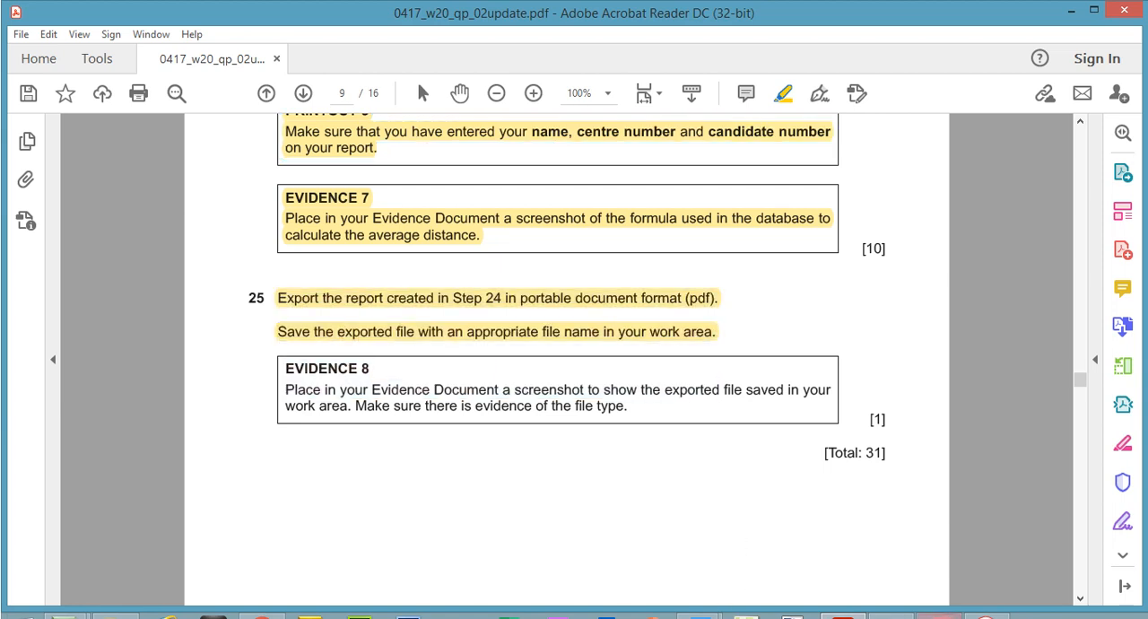
Export the Winning Club Members report from Access as Winning Club Members.pdf in the 0417_w20_sf_02 folder without saving export steps, then return to the exam paper
{"action": "left_click", "coordinate": [939, 616]}
{"action": "right_click", "coordinate": [98, 360]}
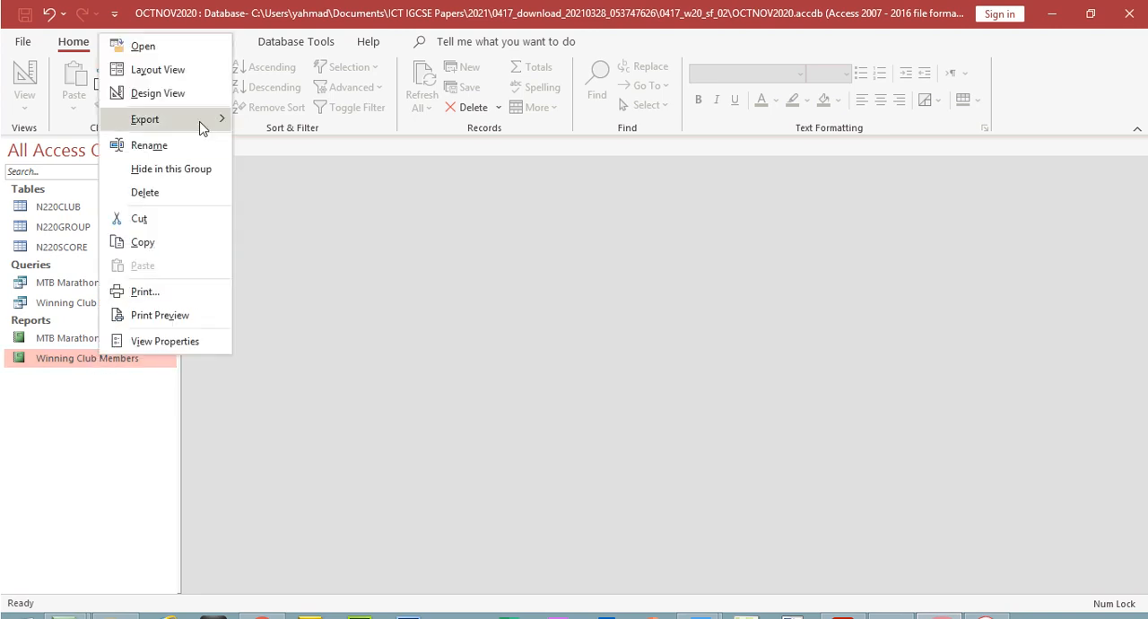
{"action": "mouse_move", "coordinate": [200, 129]}
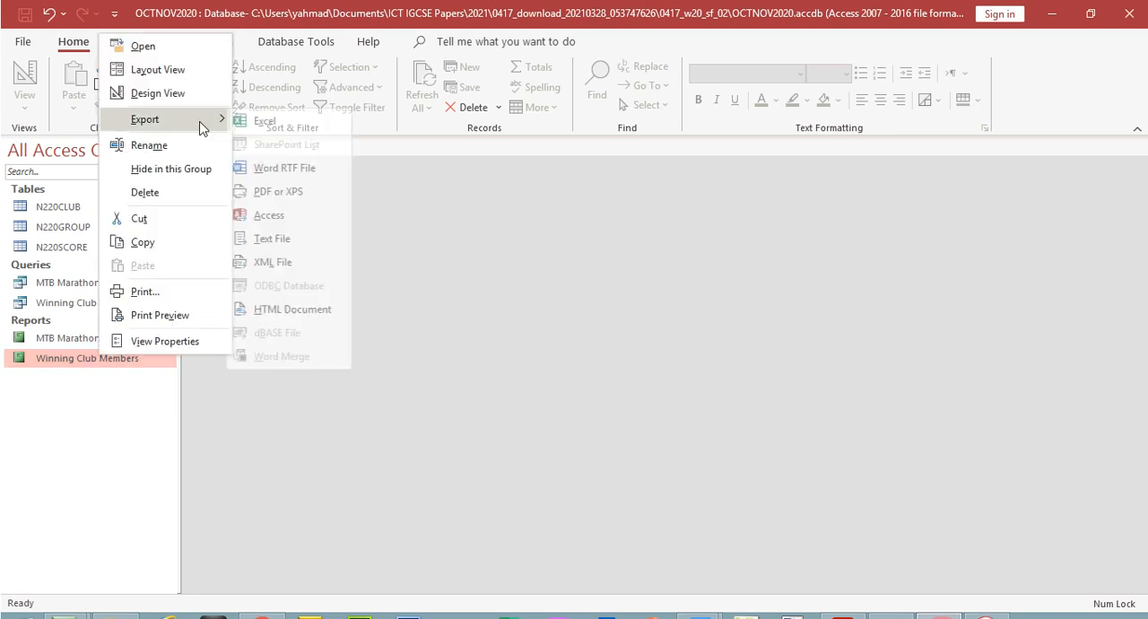
{"action": "left_click", "coordinate": [297, 203]}
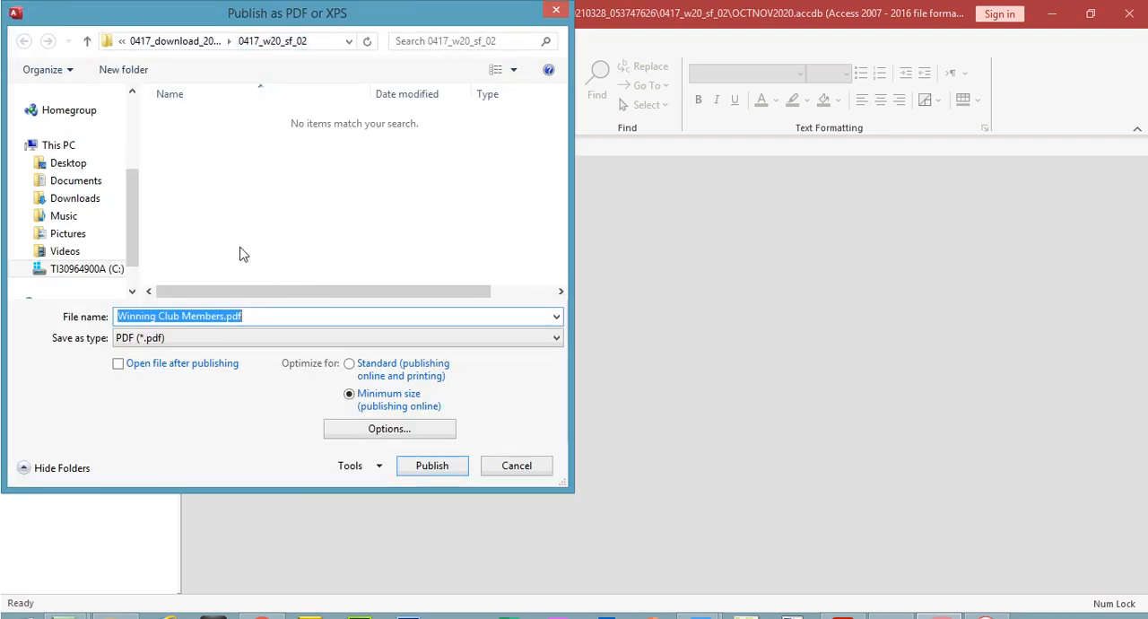
{"action": "left_click", "coordinate": [428, 474]}
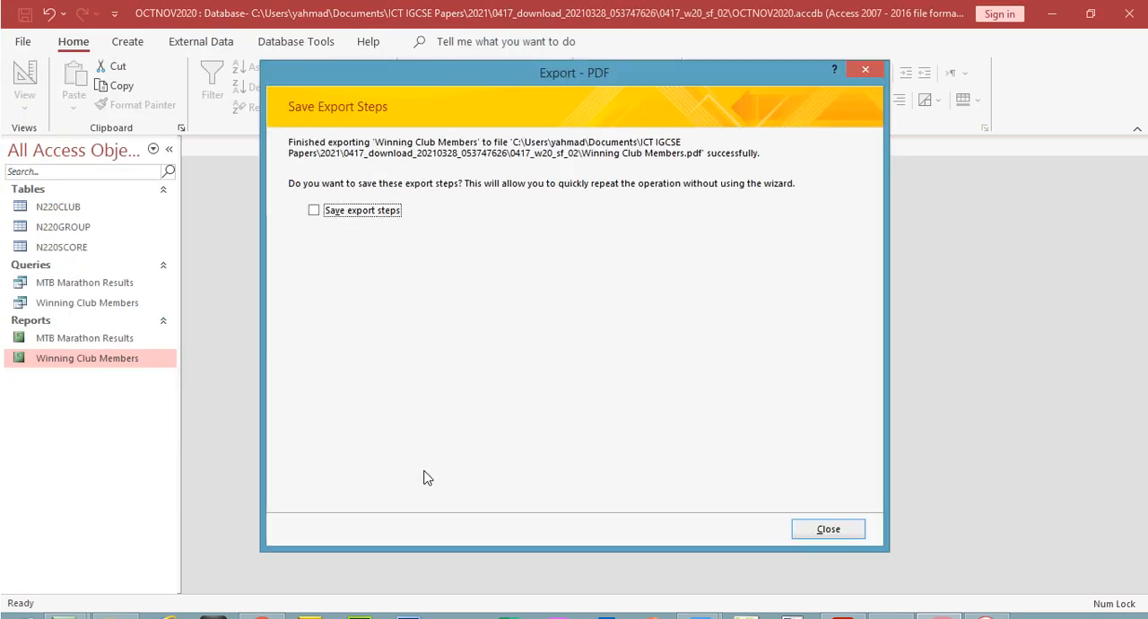
{"action": "left_click", "coordinate": [827, 530]}
{"action": "left_click", "coordinate": [843, 616]}
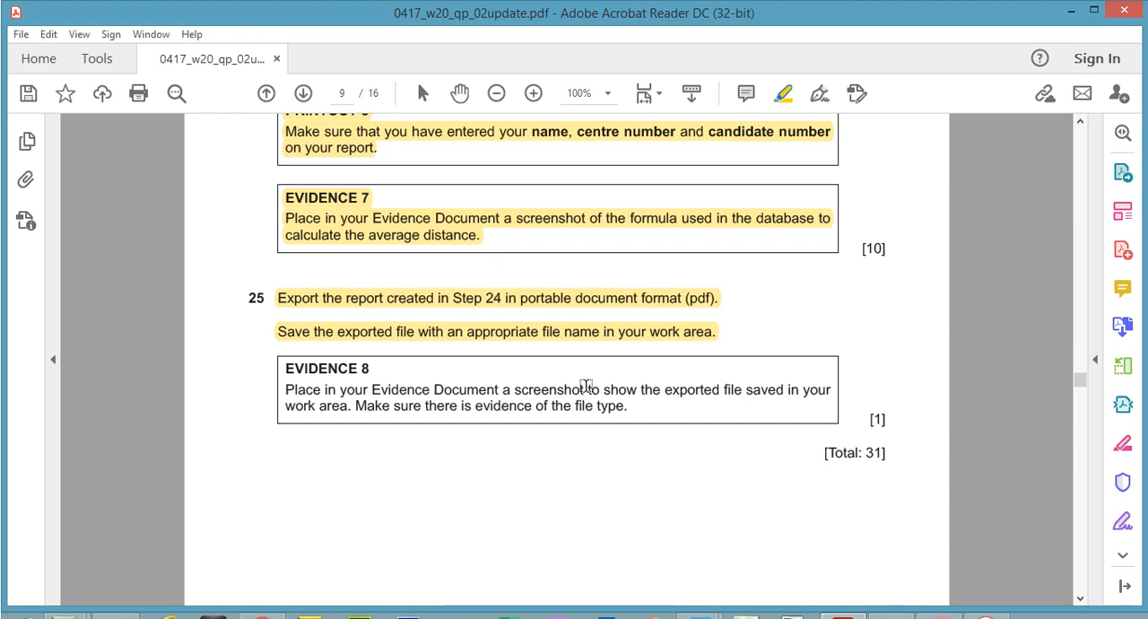
Capture a snip of the 0417_w20_sf_02 folder listing in File Explorer showing Winning Club Members.pdf and its file type, and copy it
{"action": "left_click", "coordinate": [116, 617]}
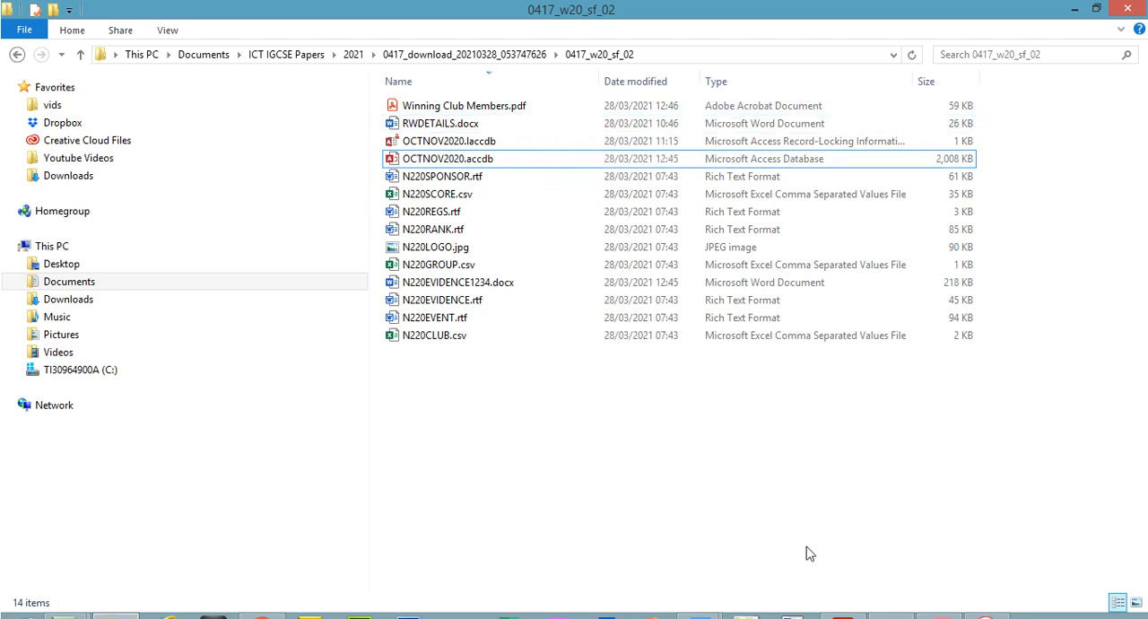
{"action": "left_click", "coordinate": [986, 616]}
{"action": "left_click", "coordinate": [490, 219]}
{"action": "left_click", "coordinate": [525, 238]}
{"action": "left_click_drag", "start_coordinate": [371, 34], "coordinate": [993, 163]}
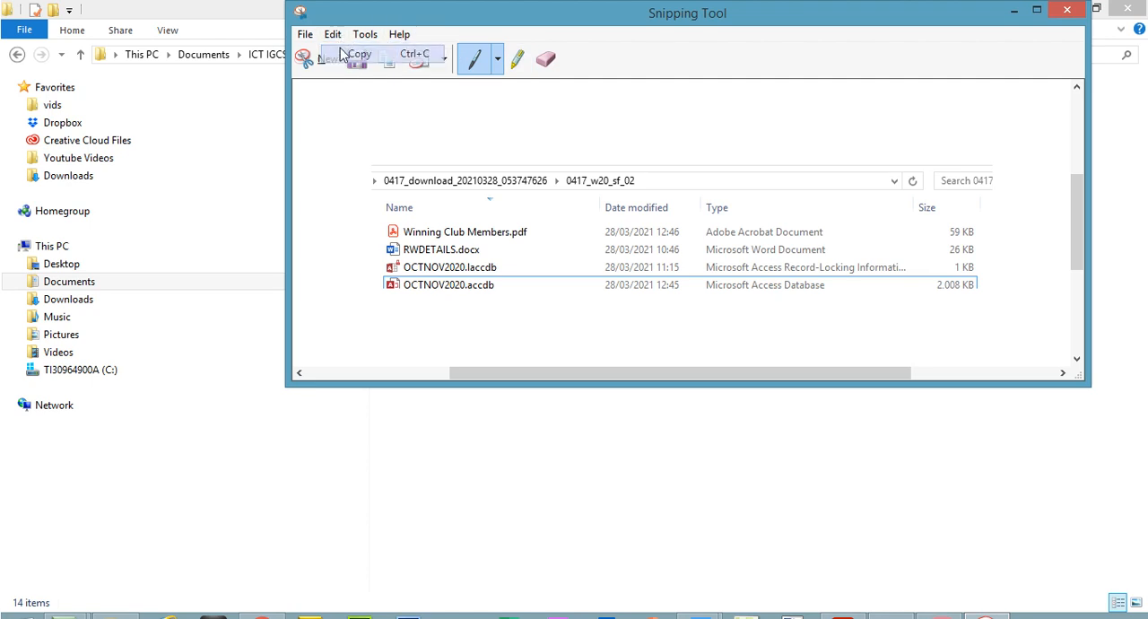
Paste the folder snip under the Step 25 EVIDENCE 8 heading of N220EVIDENCE1234.docx in Word and save the document
{"action": "left_click", "coordinate": [843, 616]}
{"action": "left_click", "coordinate": [843, 616]}
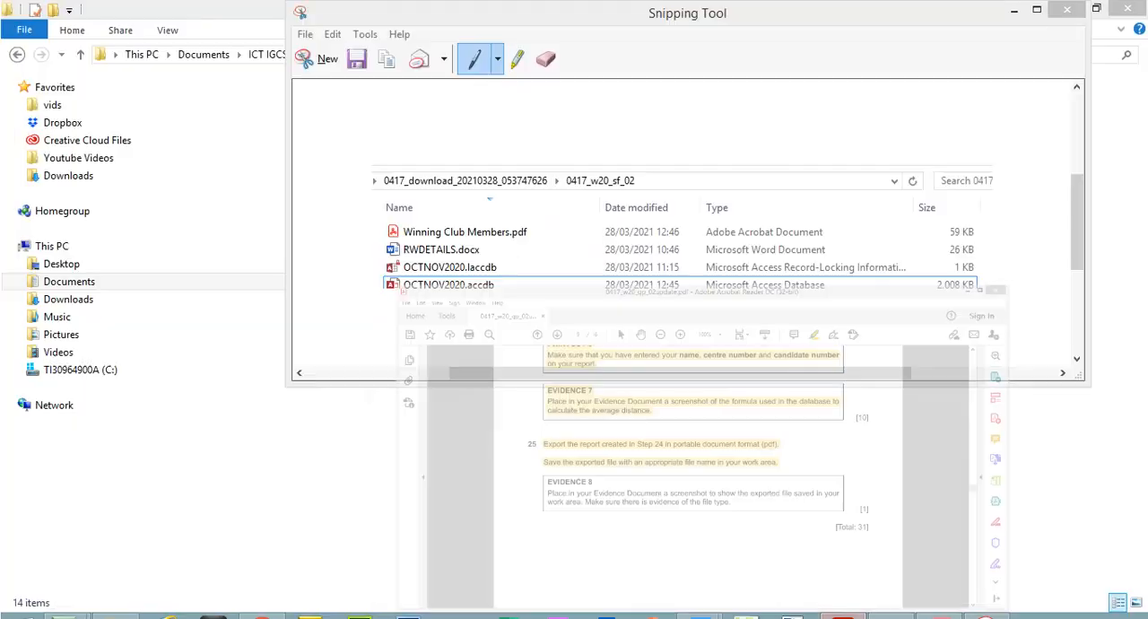
{"action": "mouse_move", "coordinate": [698, 616]}
{"action": "left_click", "coordinate": [653, 572]}
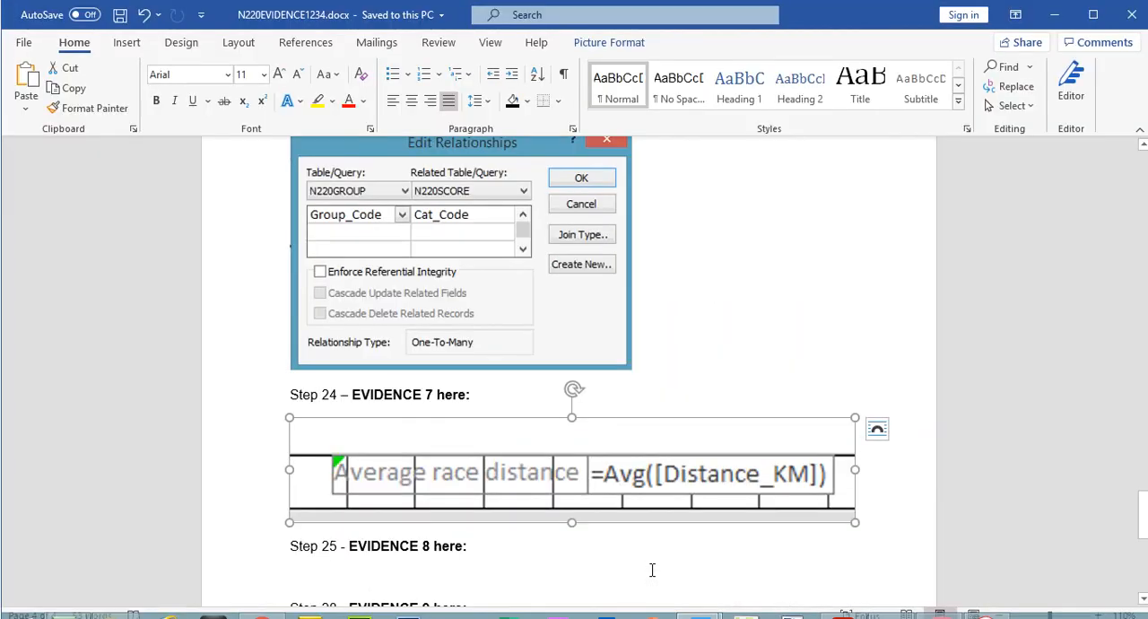
{"action": "left_click", "coordinate": [464, 565]}
{"action": "key", "text": "ctrl+v"}
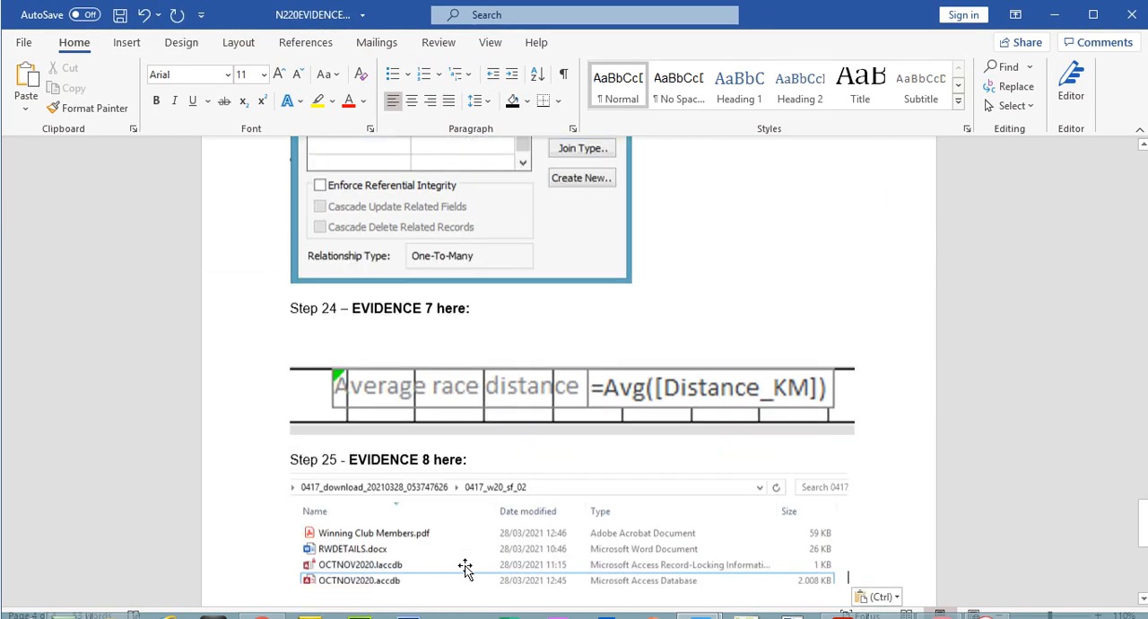
{"action": "left_click", "coordinate": [119, 15]}
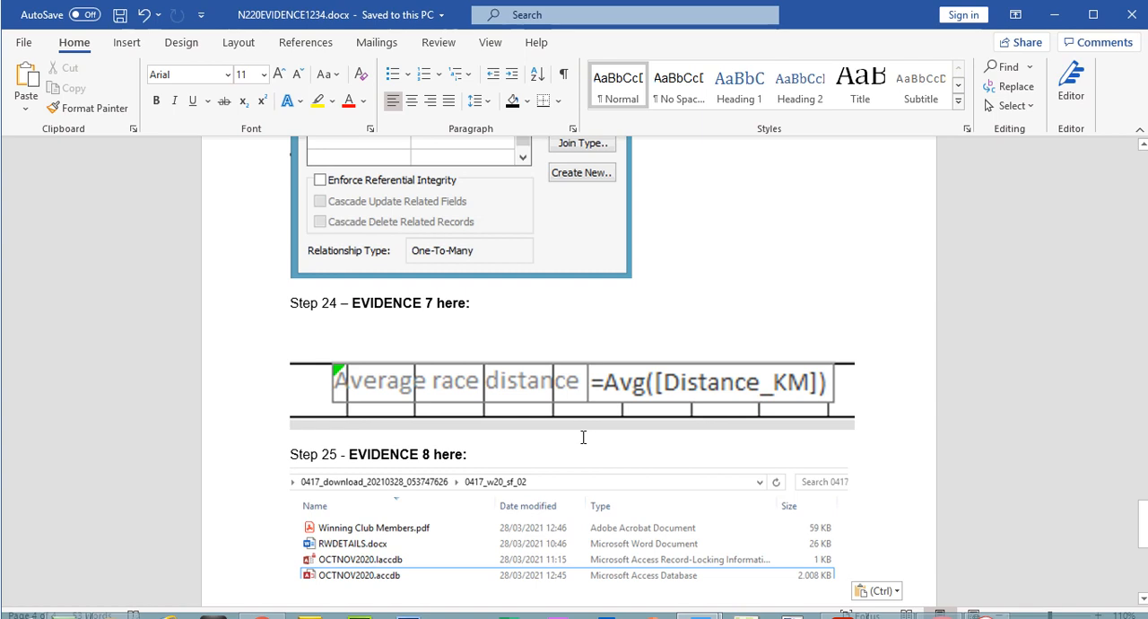
Return to the exam paper PDF and highlight the EVIDENCE 8 box text in yellow
{"action": "key", "text": "alt+Tab"}
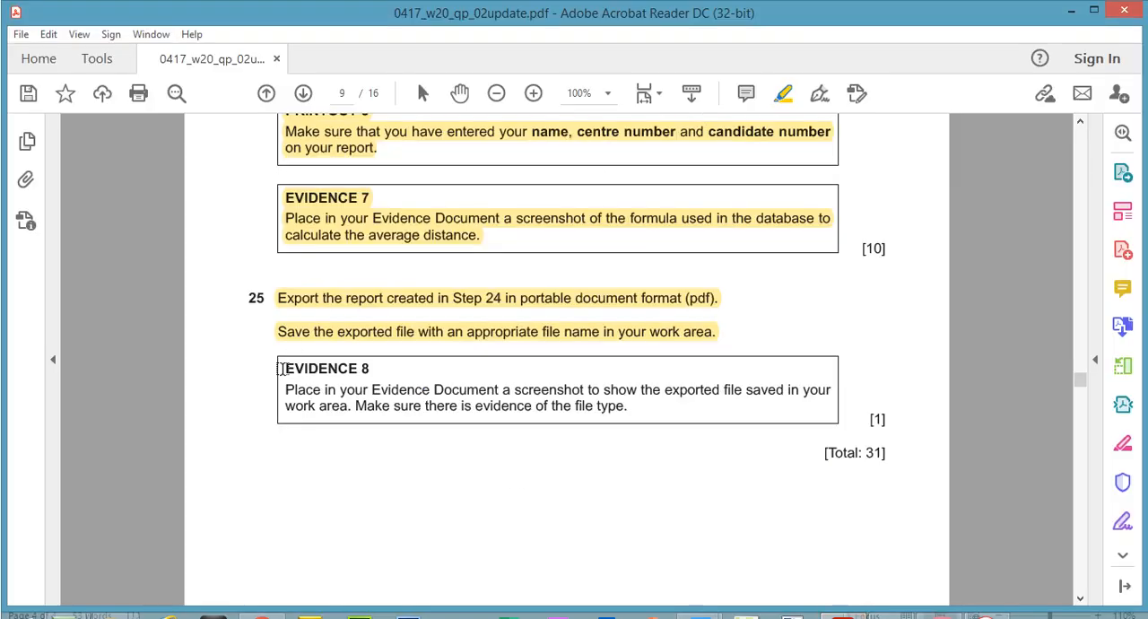
{"action": "left_click_drag", "start_coordinate": [282, 368], "coordinate": [631, 410]}
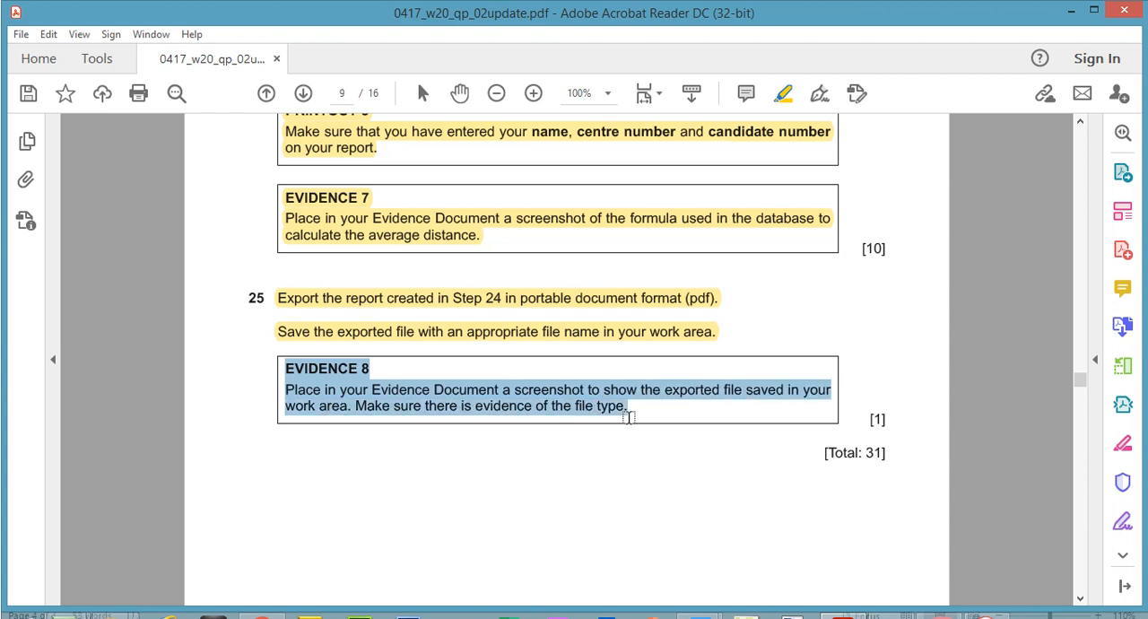
{"action": "left_click", "coordinate": [629, 417]}
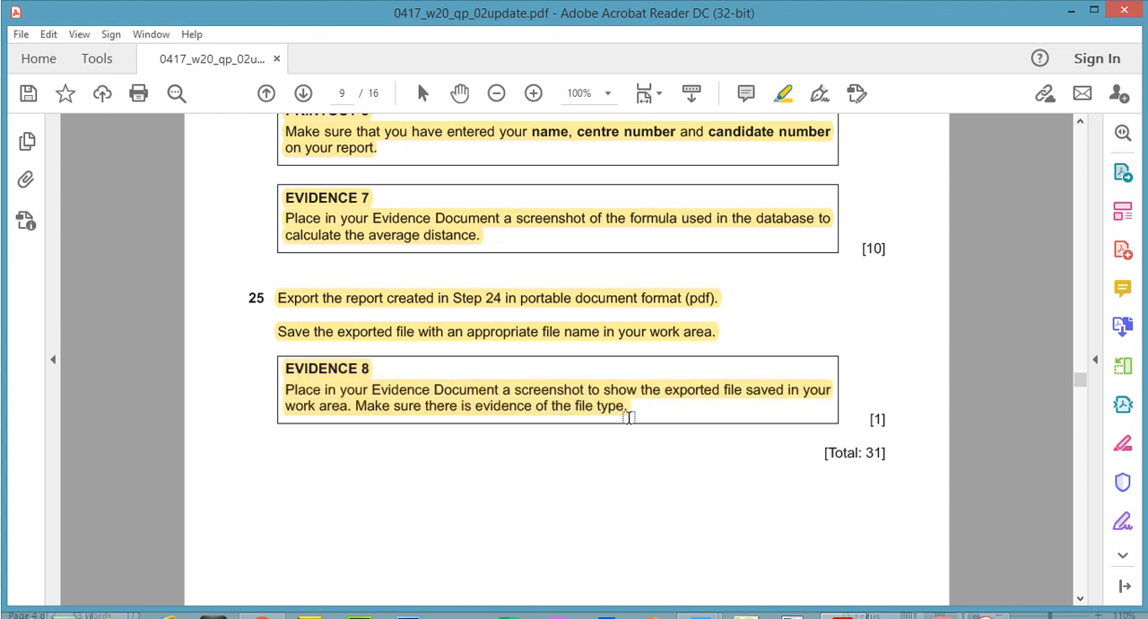
Look back at question 23 in the exam paper, then switch to Chrome and show the ICT IGCSE Paper 2 web page
{"action": "left_click_drag", "start_coordinate": [1082, 382], "coordinate": [1078, 348]}
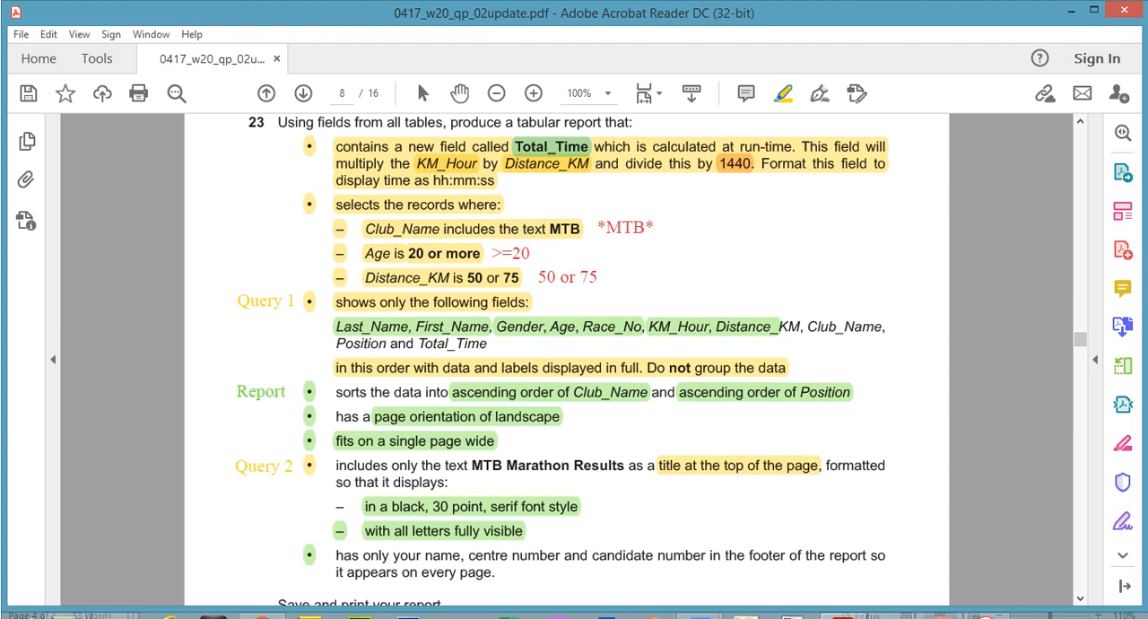
{"action": "mouse_move", "coordinate": [261, 615]}
{"action": "left_click", "coordinate": [282, 572]}
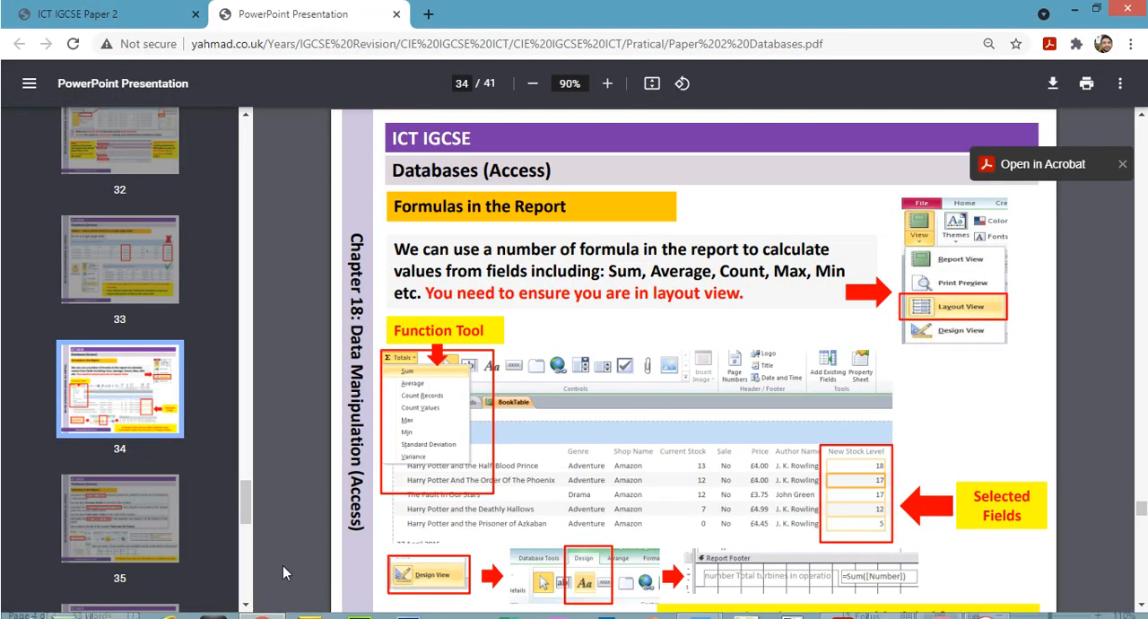
{"action": "left_click", "coordinate": [77, 13]}
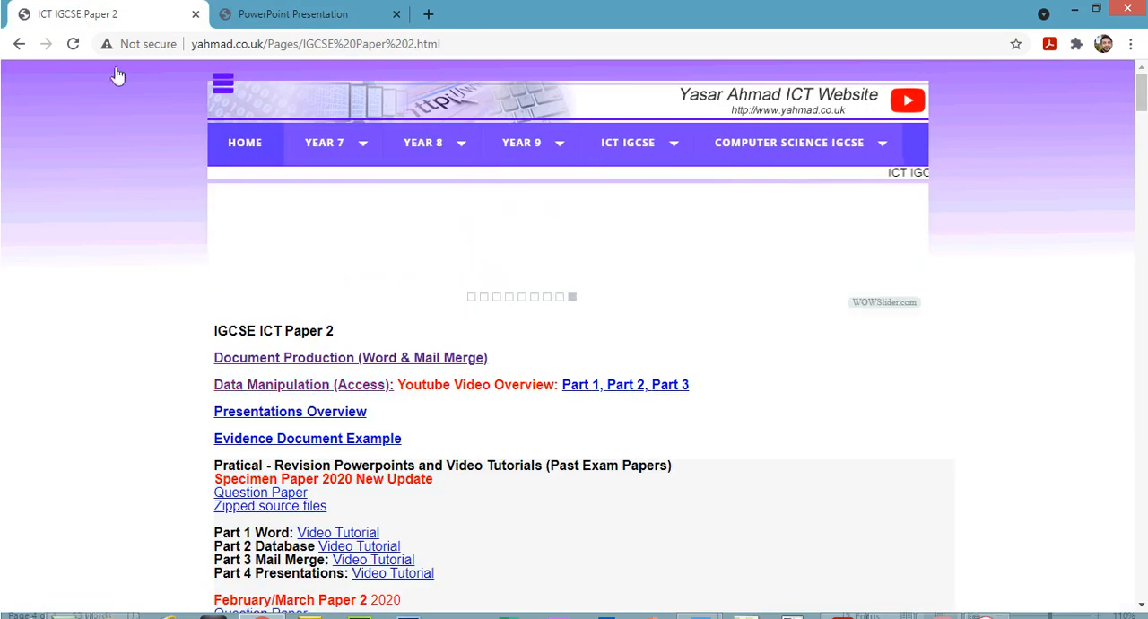